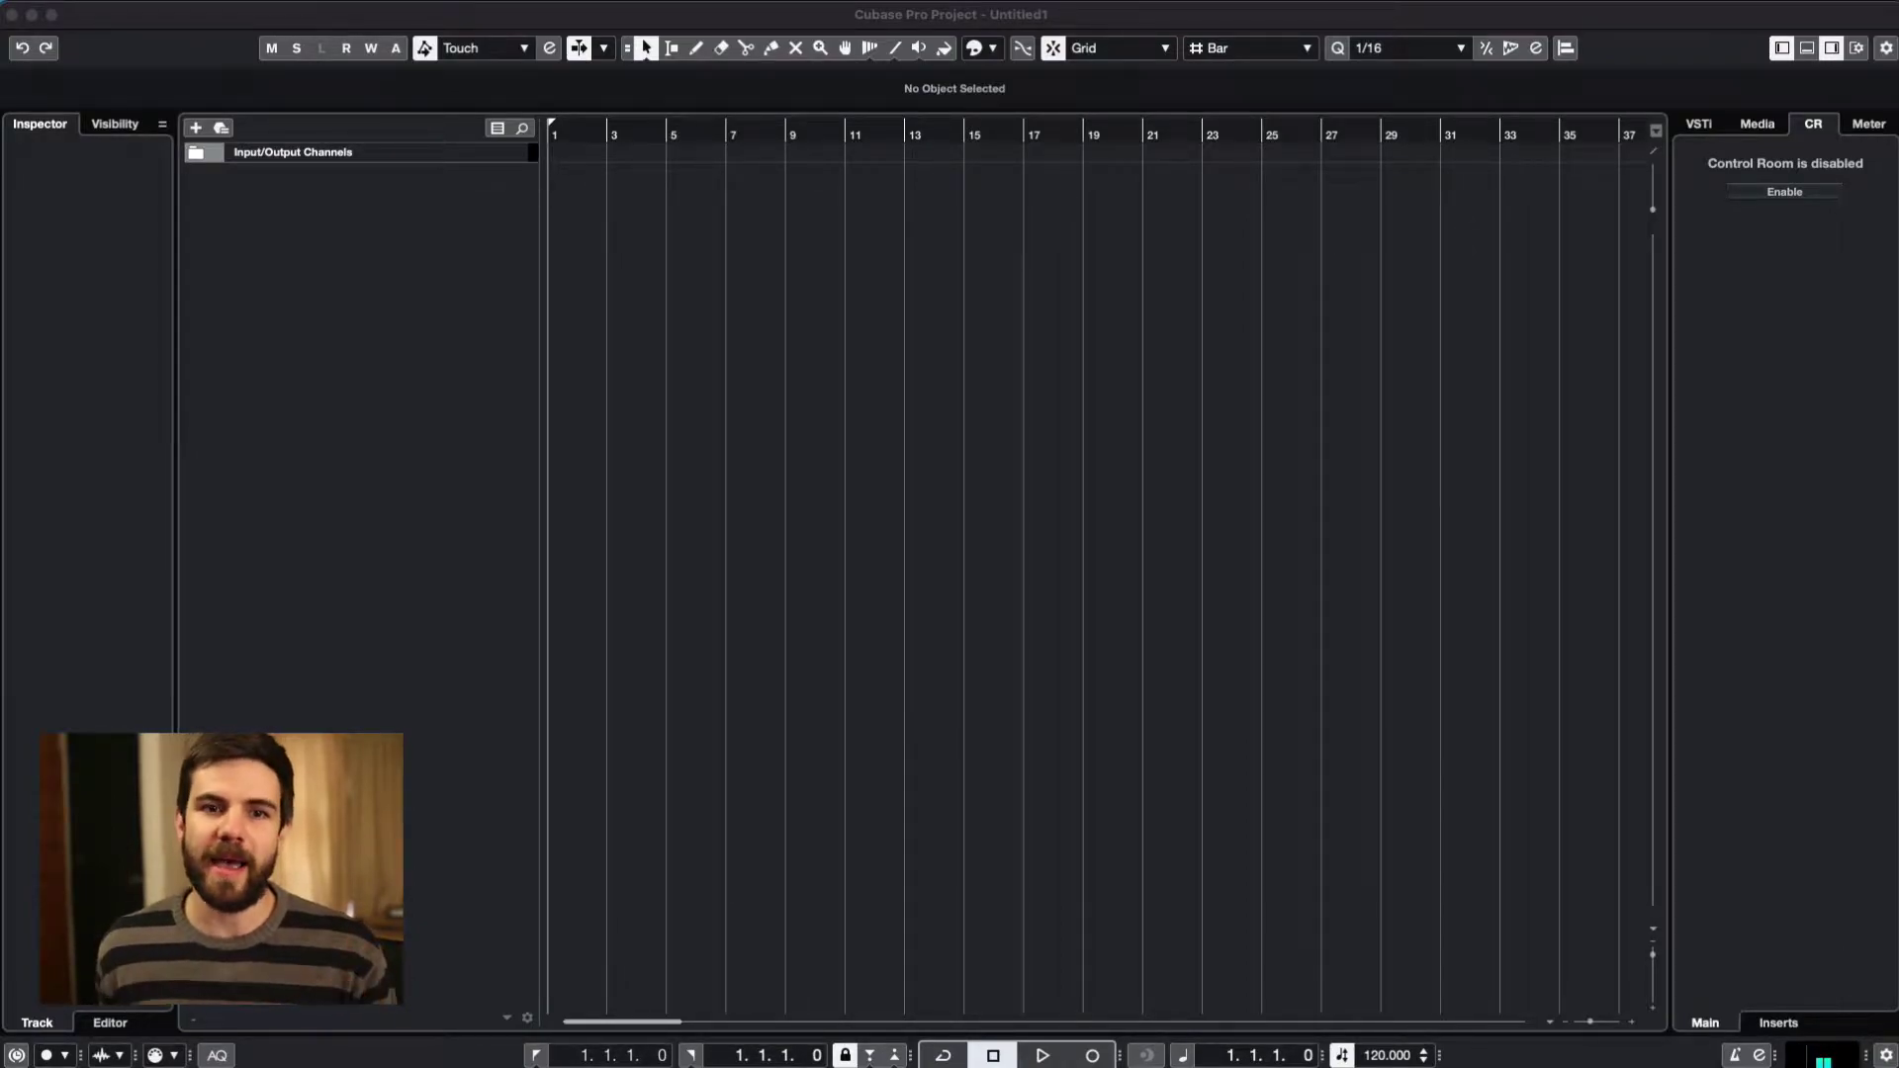
- Set the Project Setup display format to Timecode and apply it
click(1281, 15)
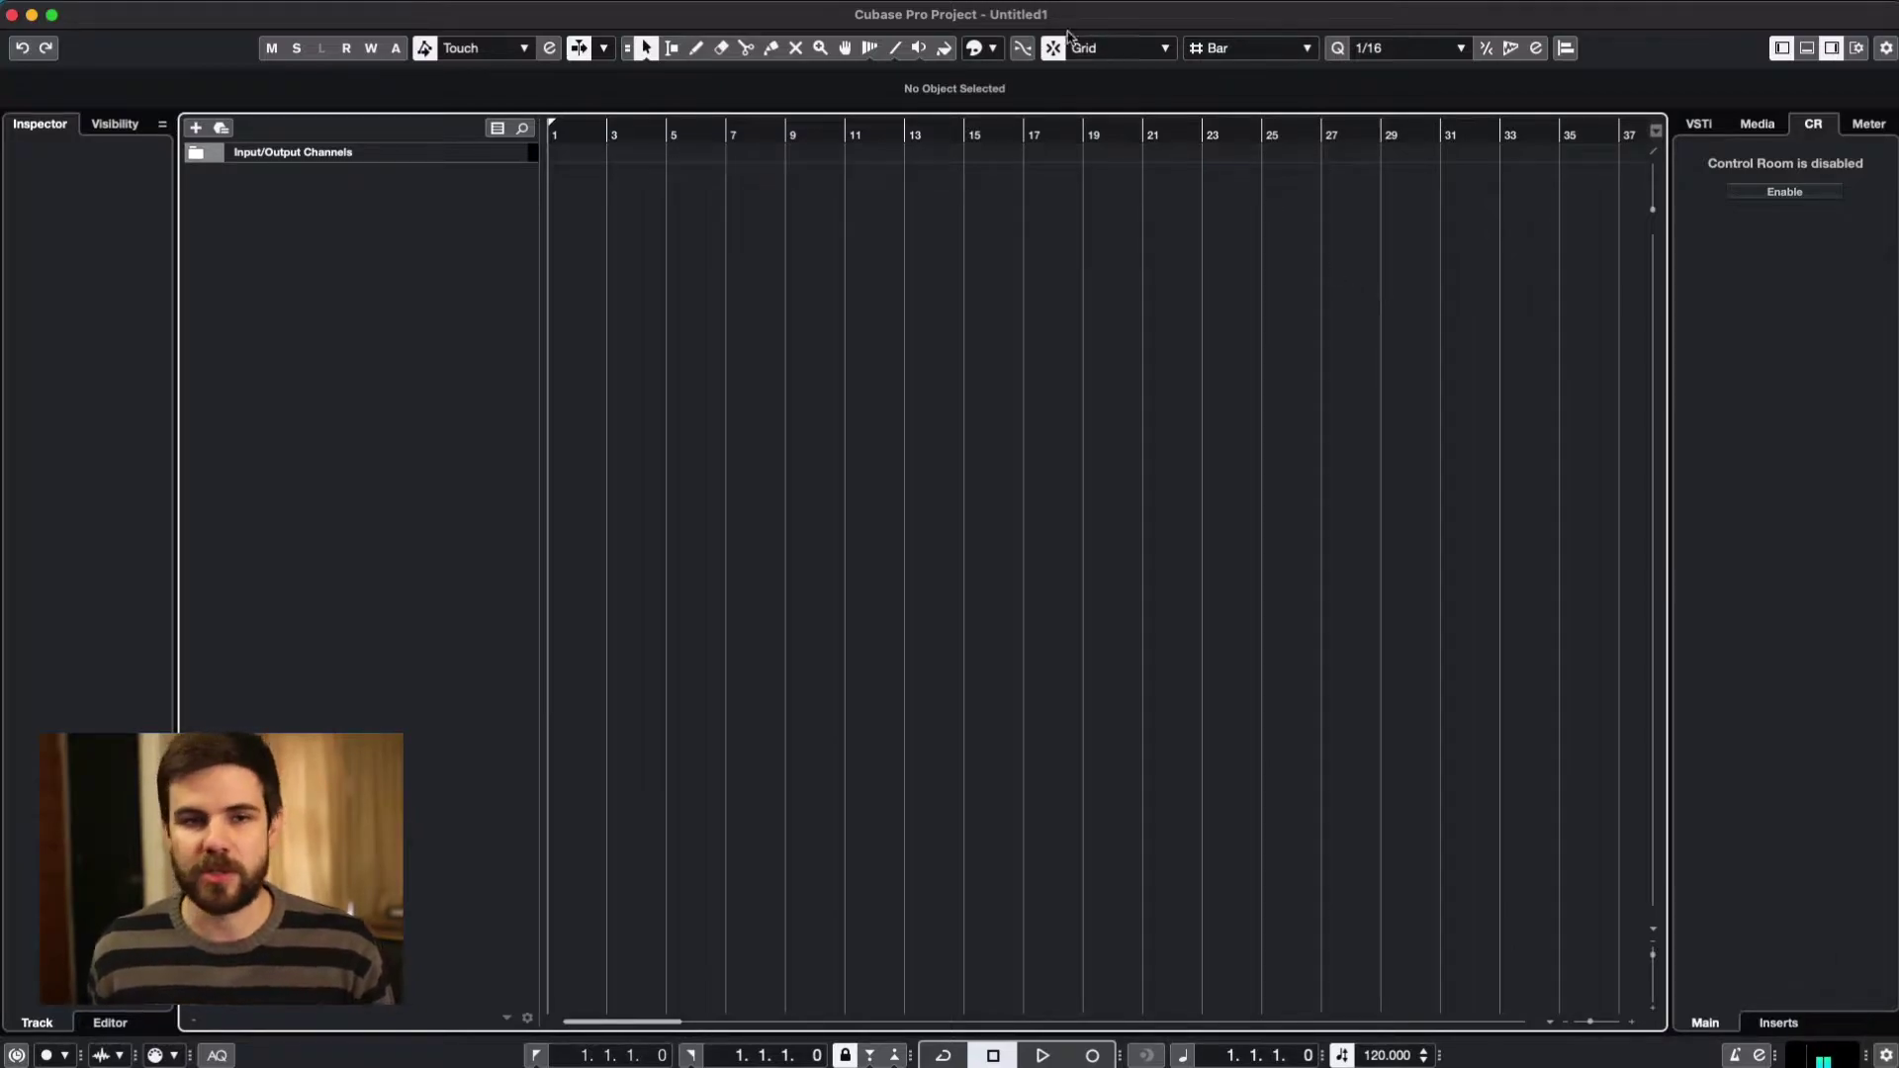
click(1155, 24)
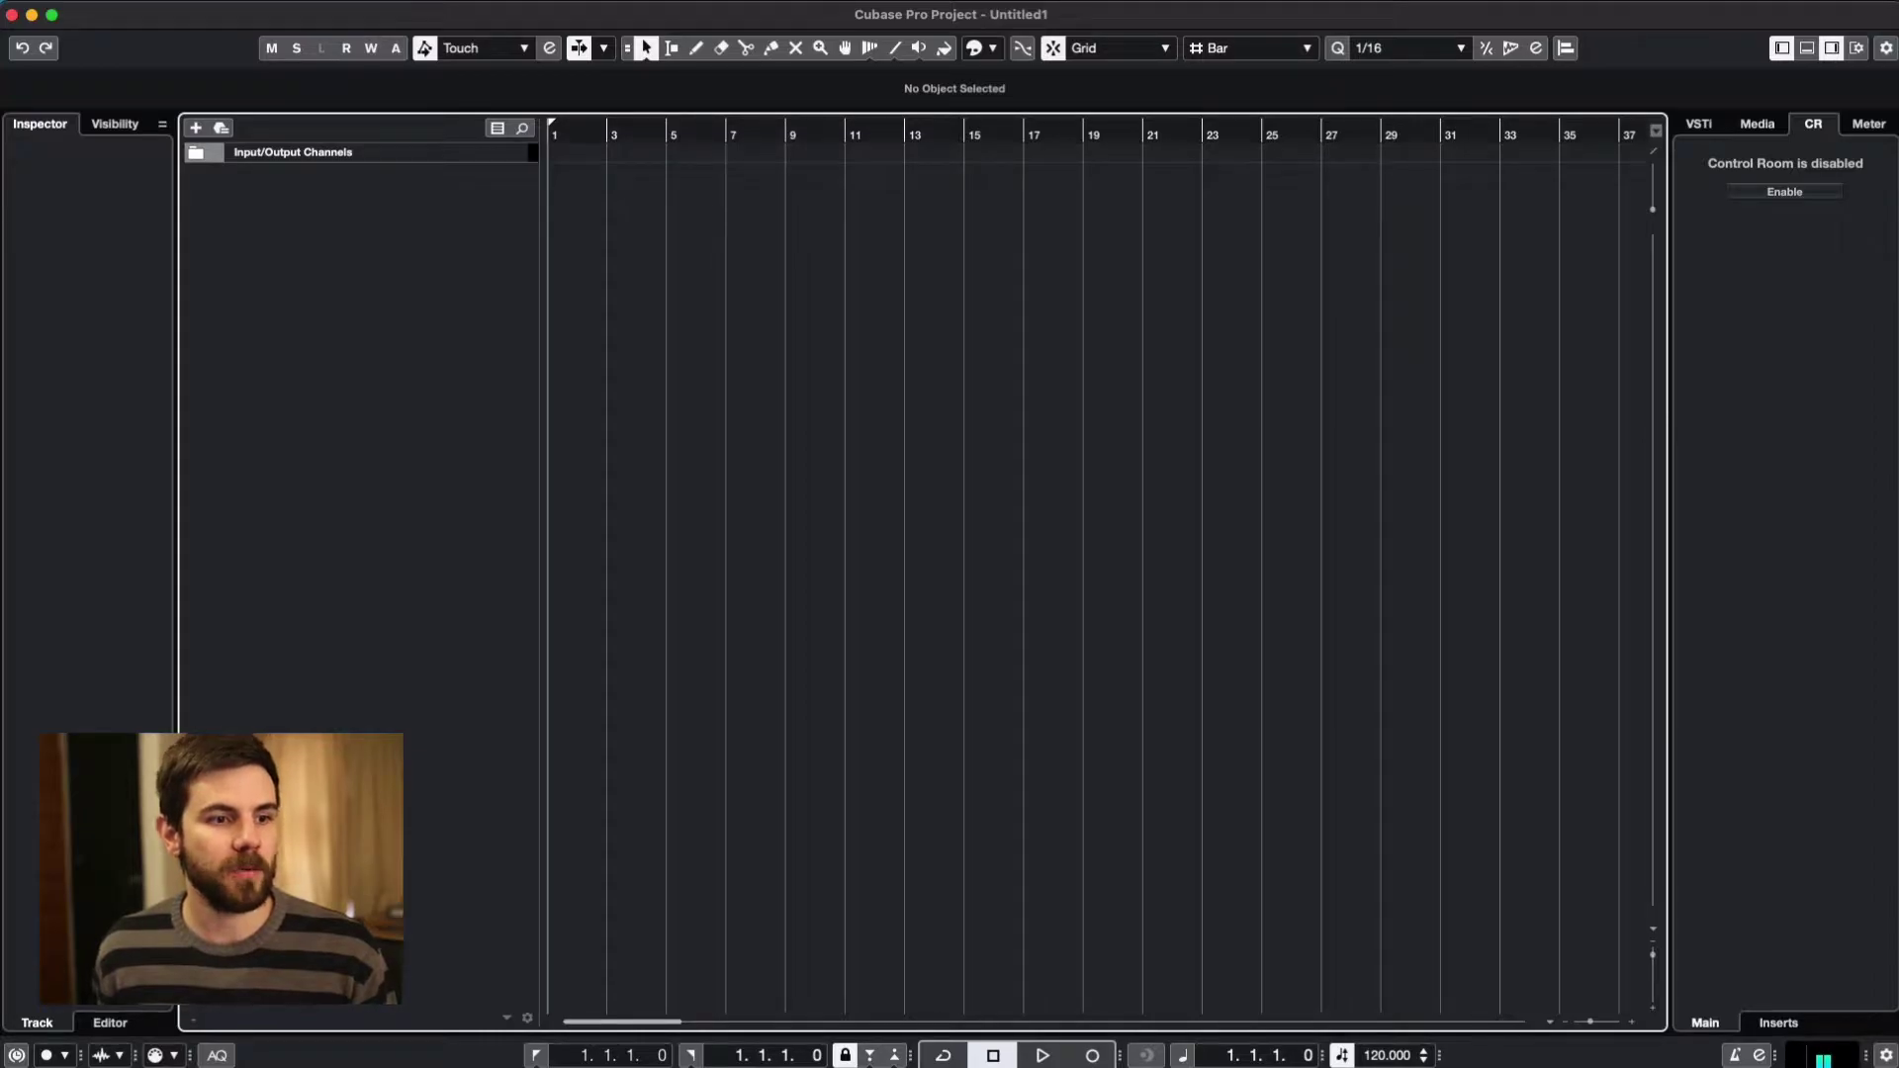
key(shift+s)
drag(878, 220, 1212, 249)
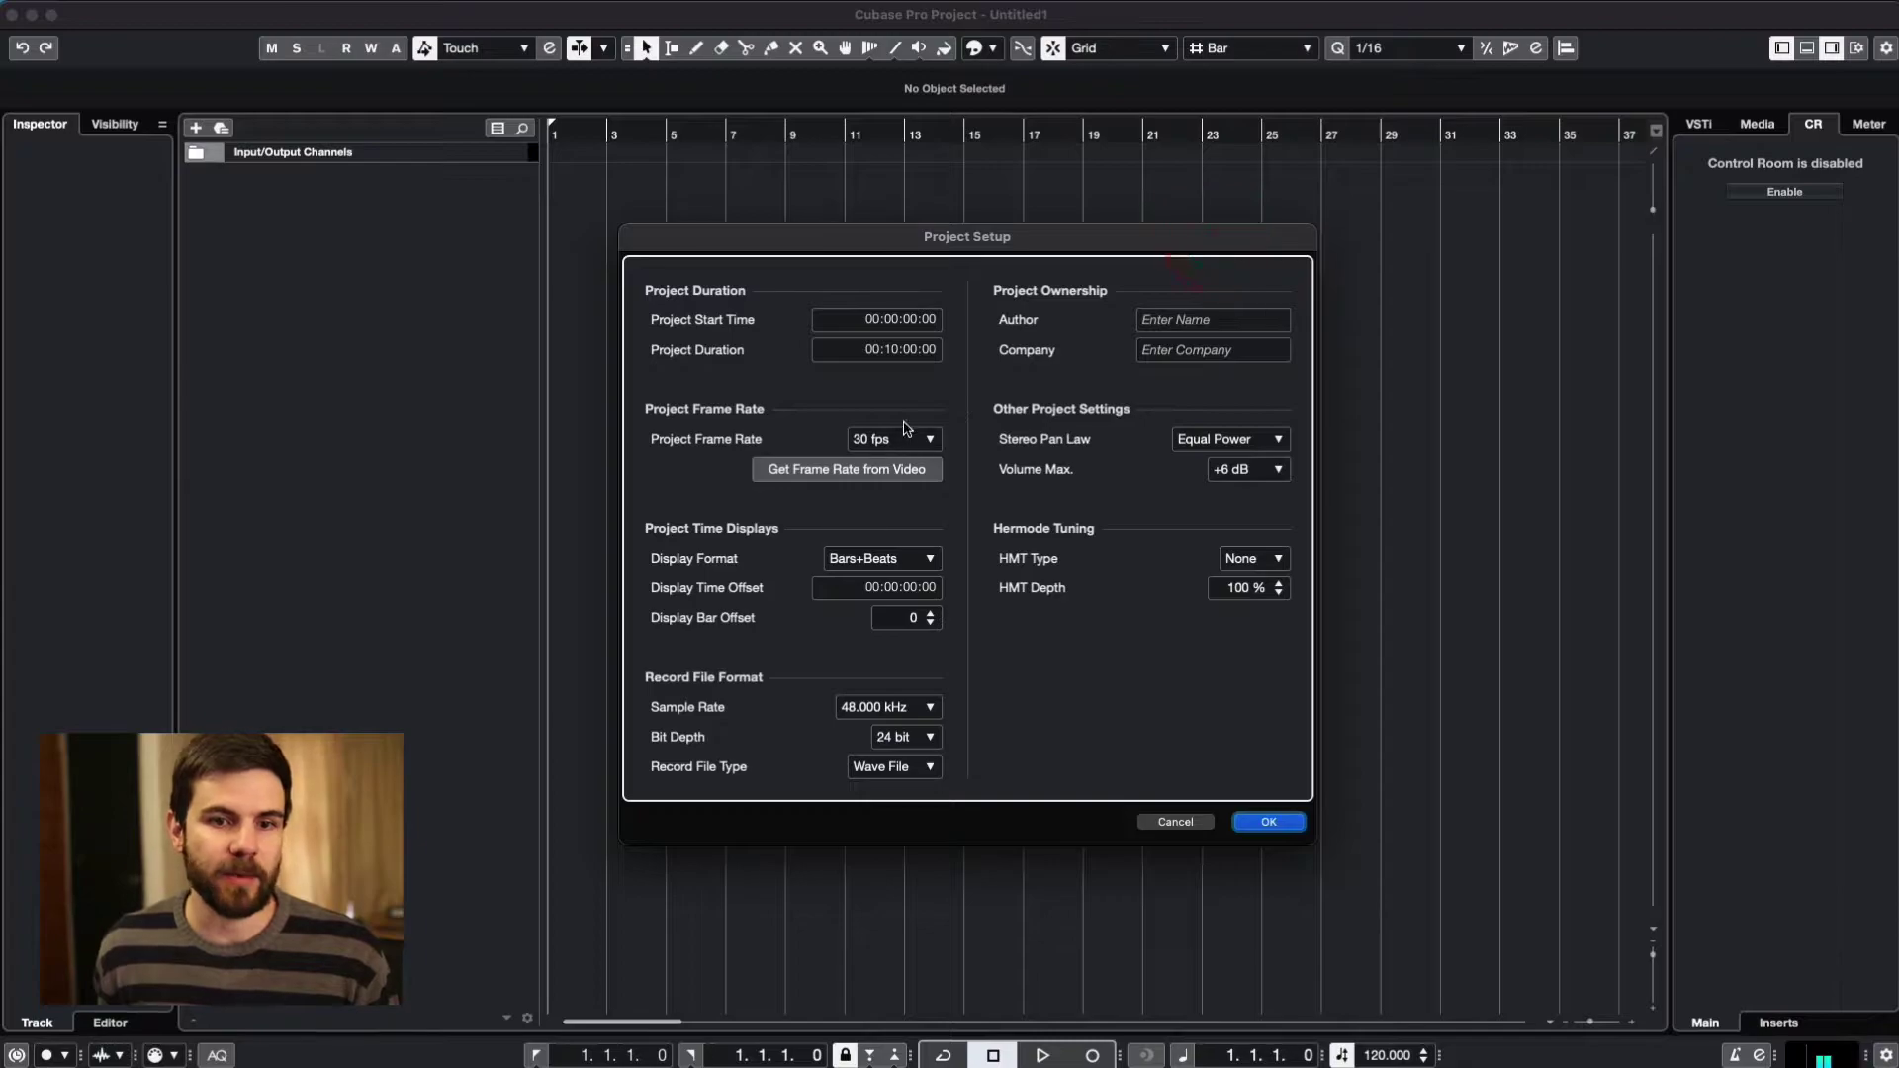
click(900, 559)
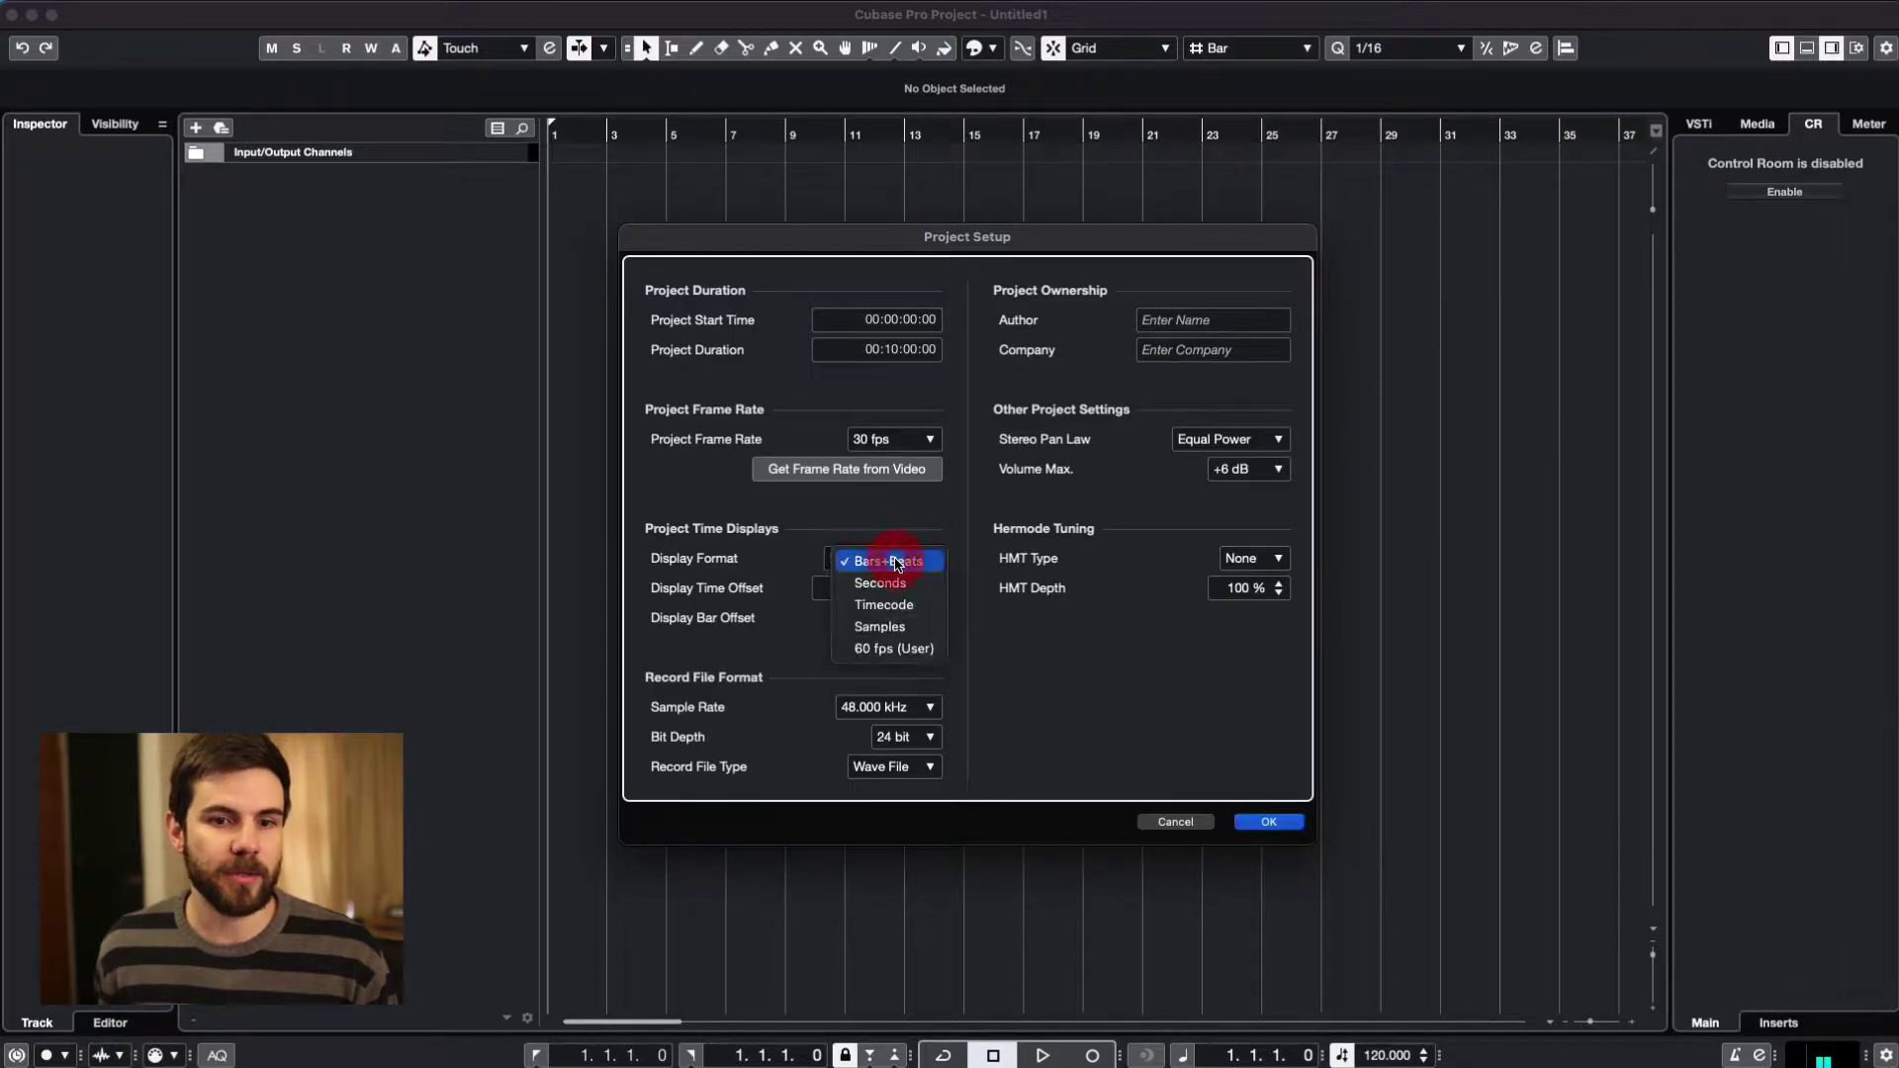
click(904, 606)
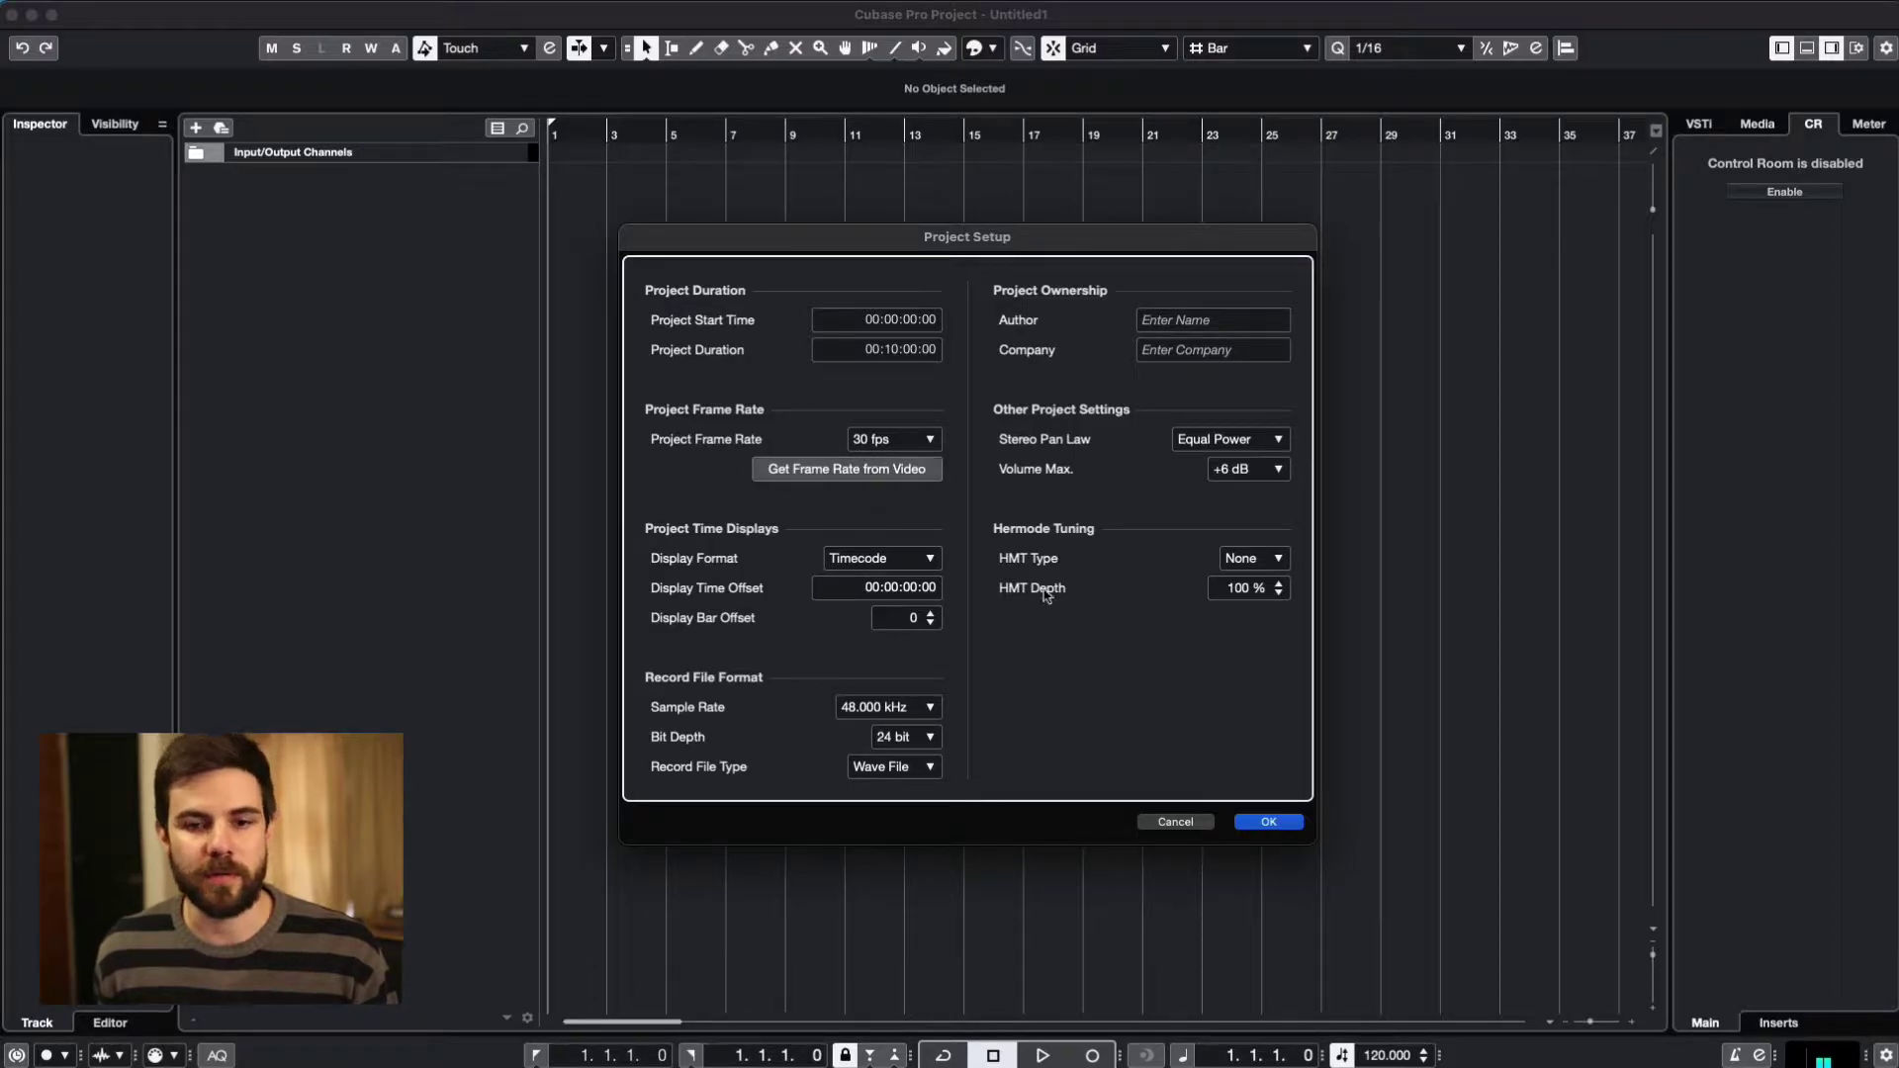
click(1271, 823)
- Move the playback position to 00:00:20:18 and glance at the ruler display options
click(853, 134)
right_click(864, 127)
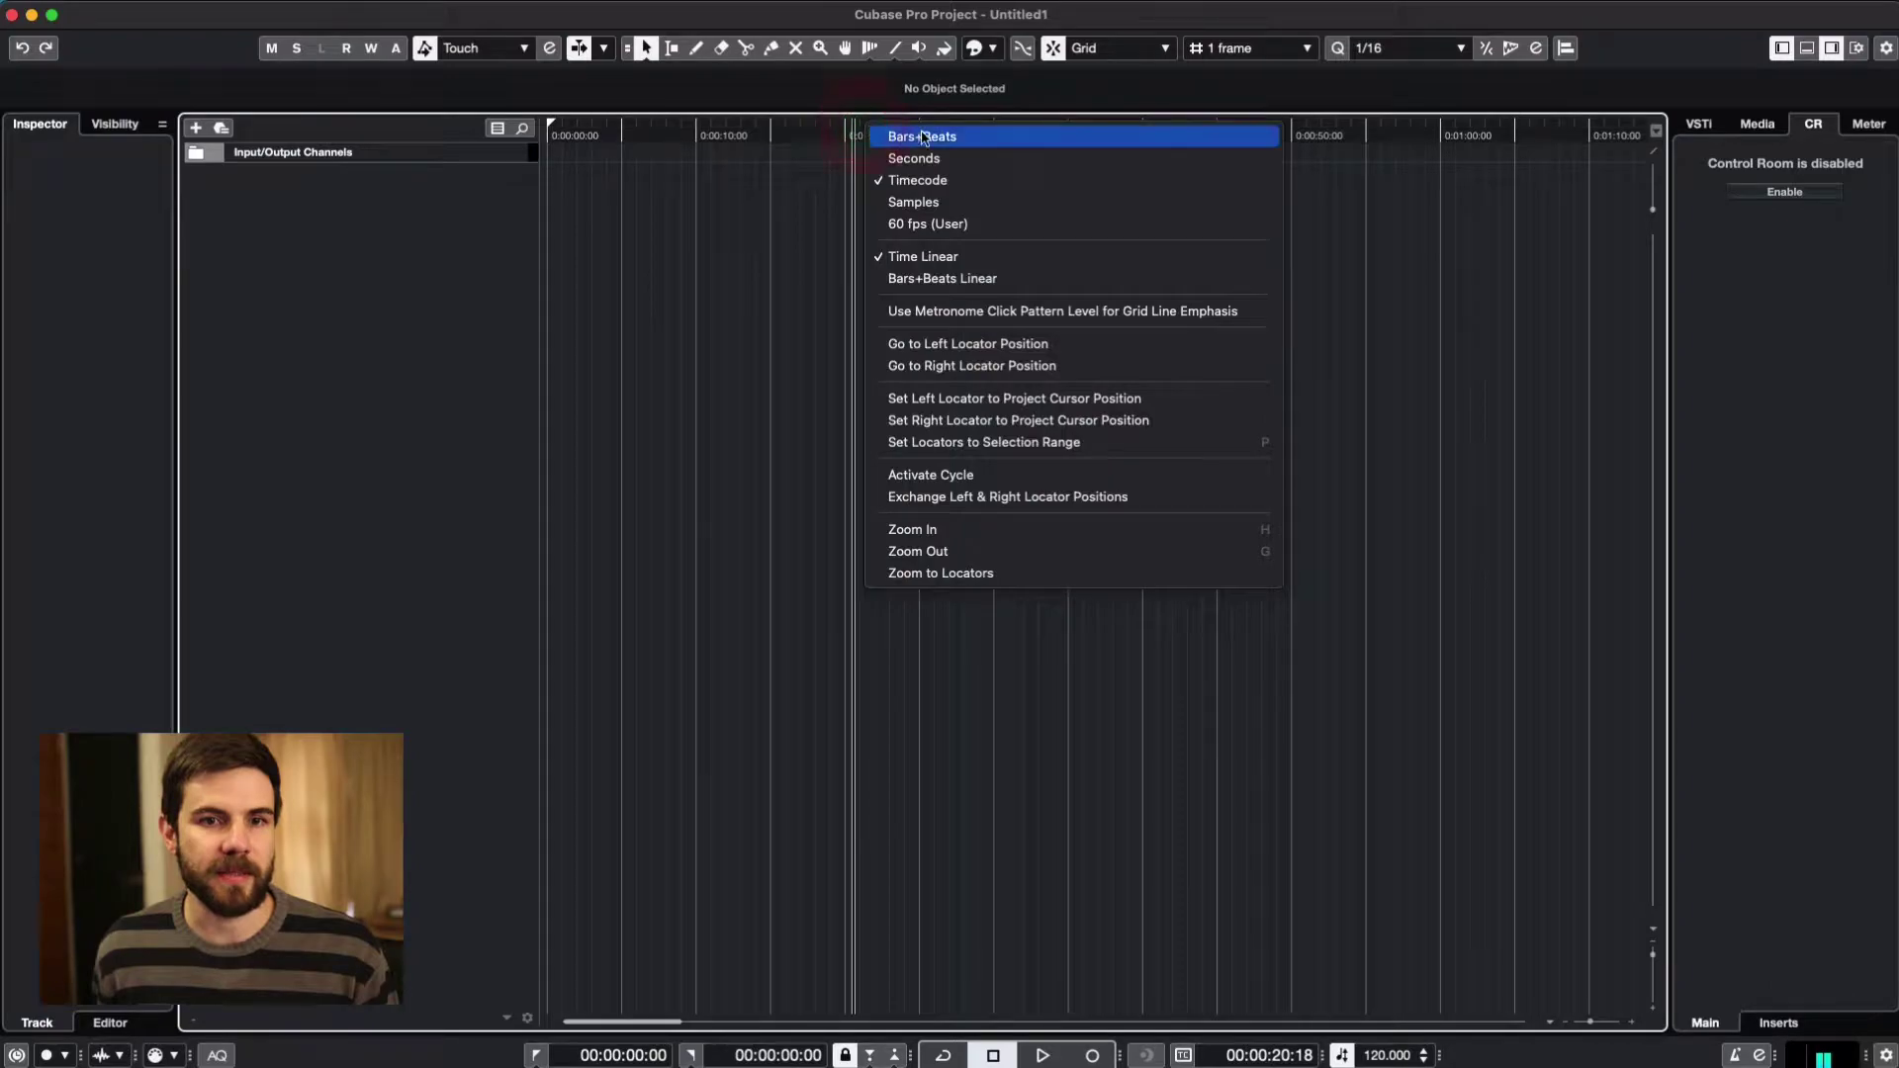
click(728, 192)
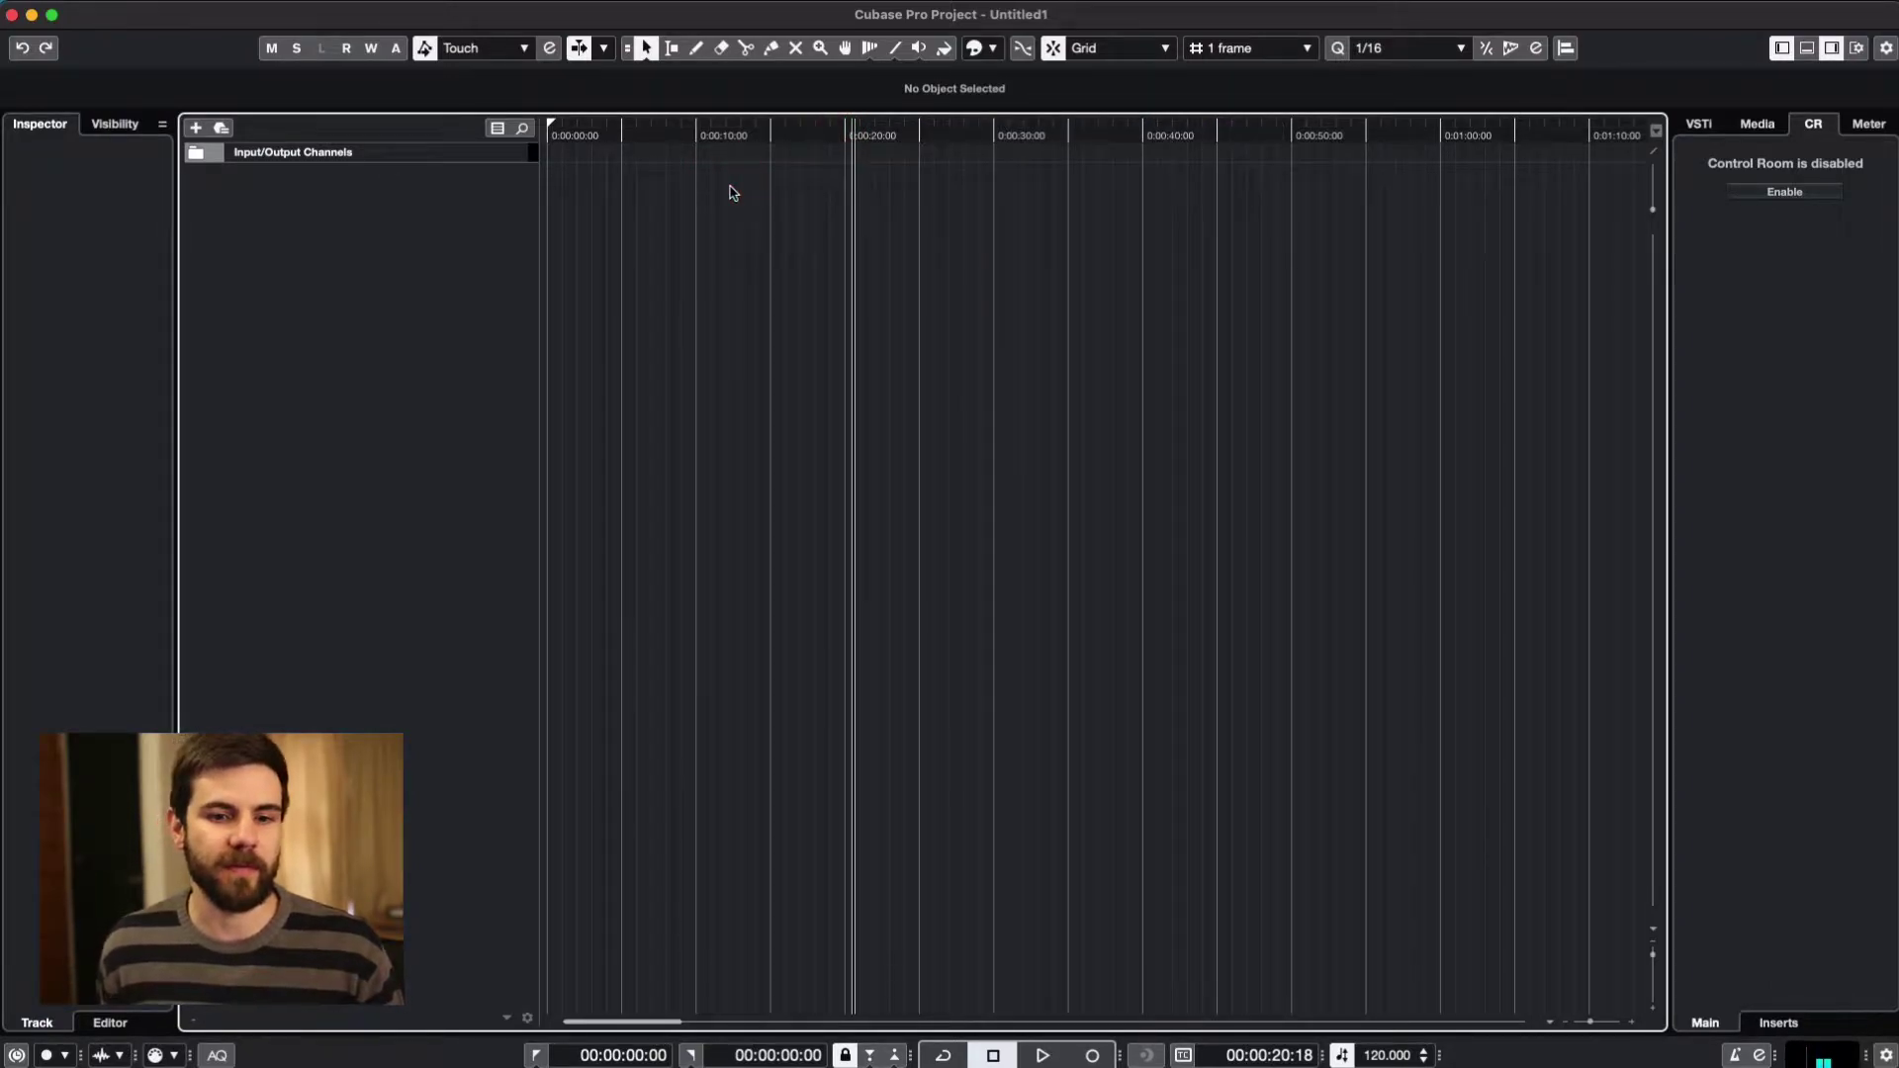
- Open Studio Setup's VST Audio System page and select the MHLink Audio device to list its ports
click(178, 2)
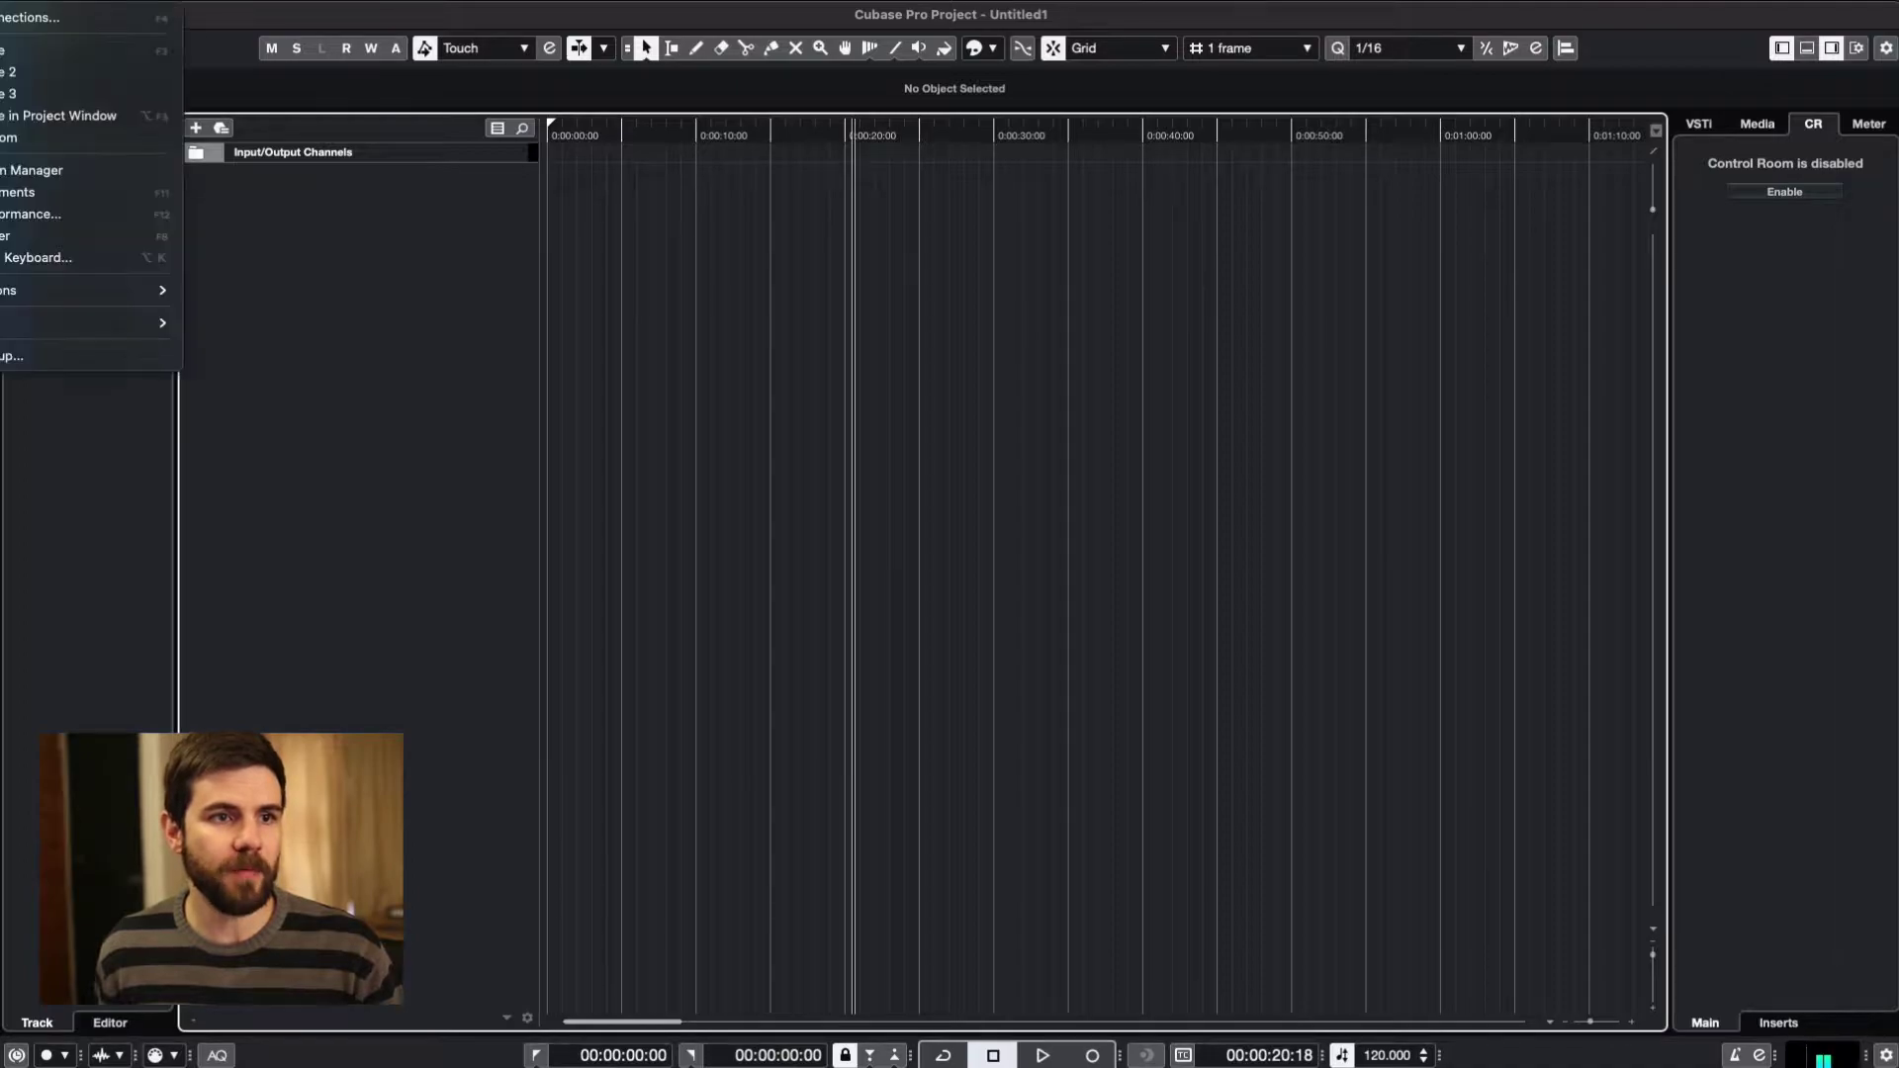
click(52, 358)
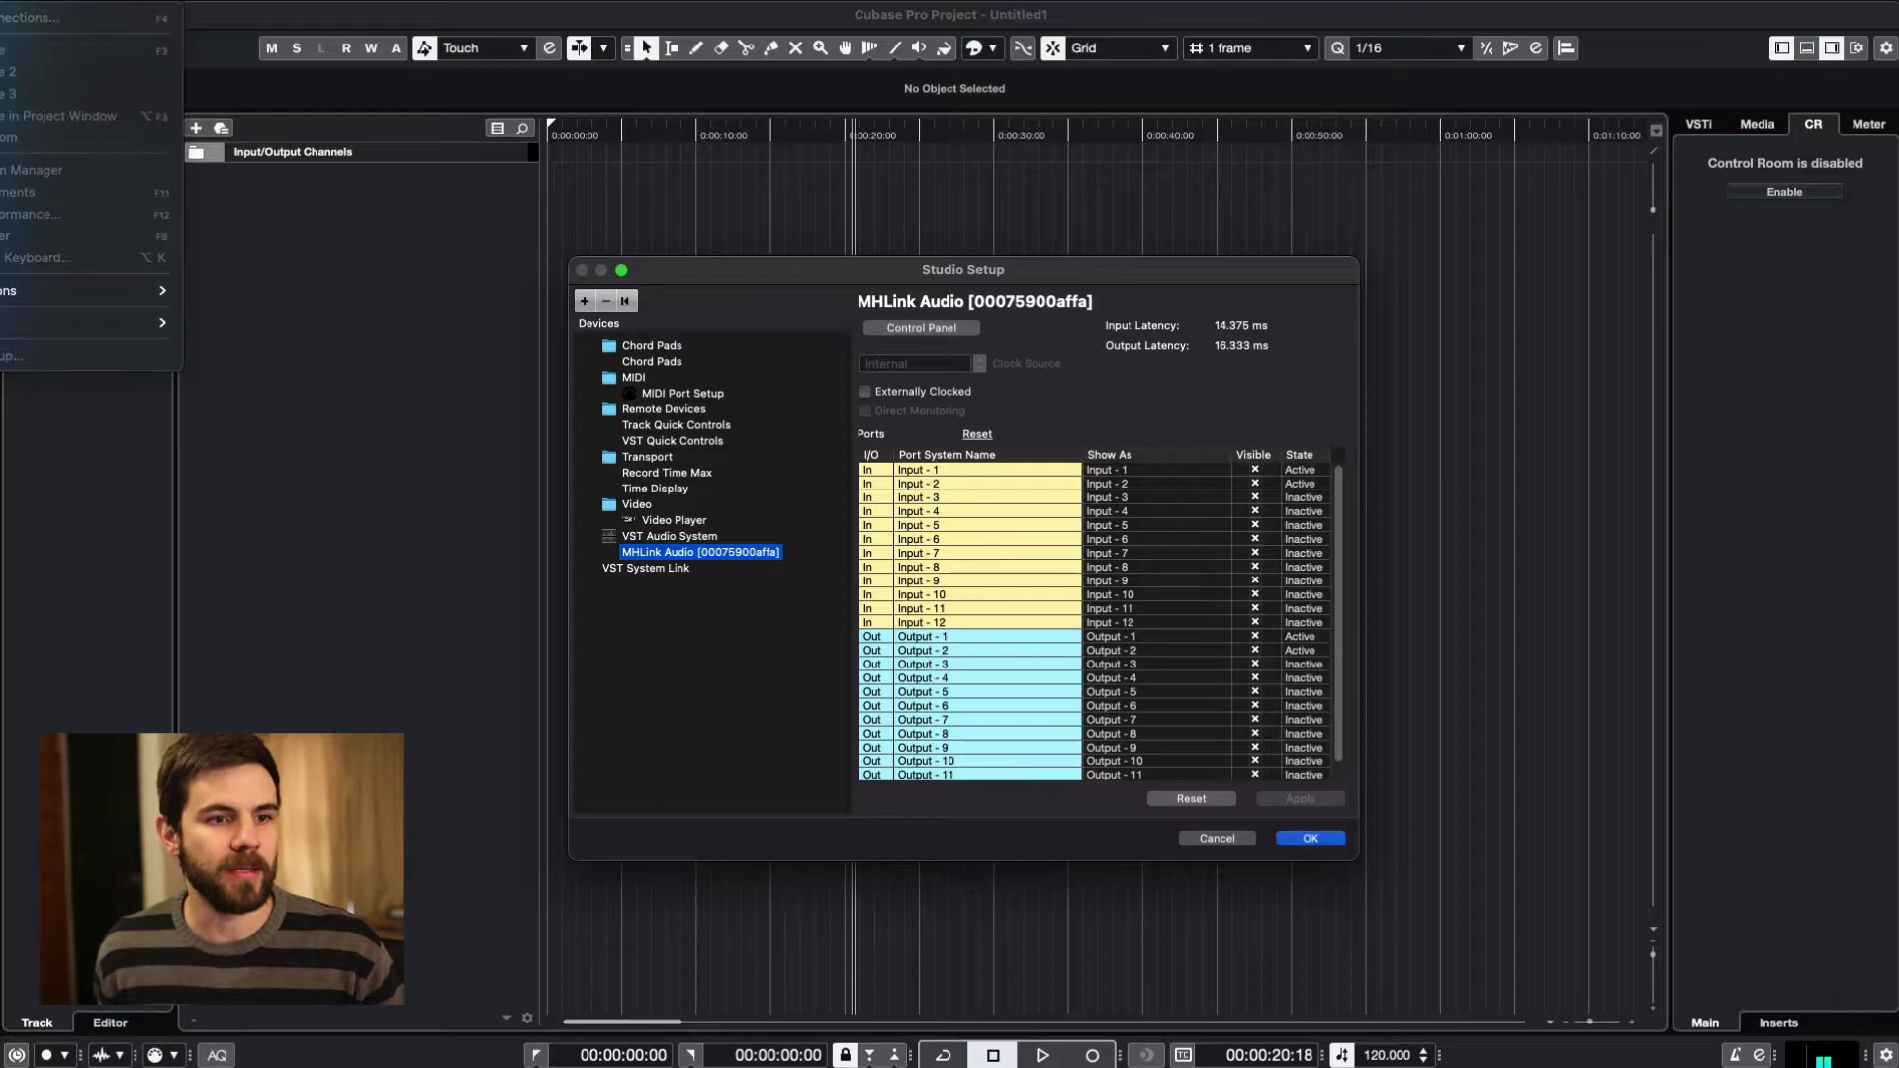
drag(1051, 271, 1067, 247)
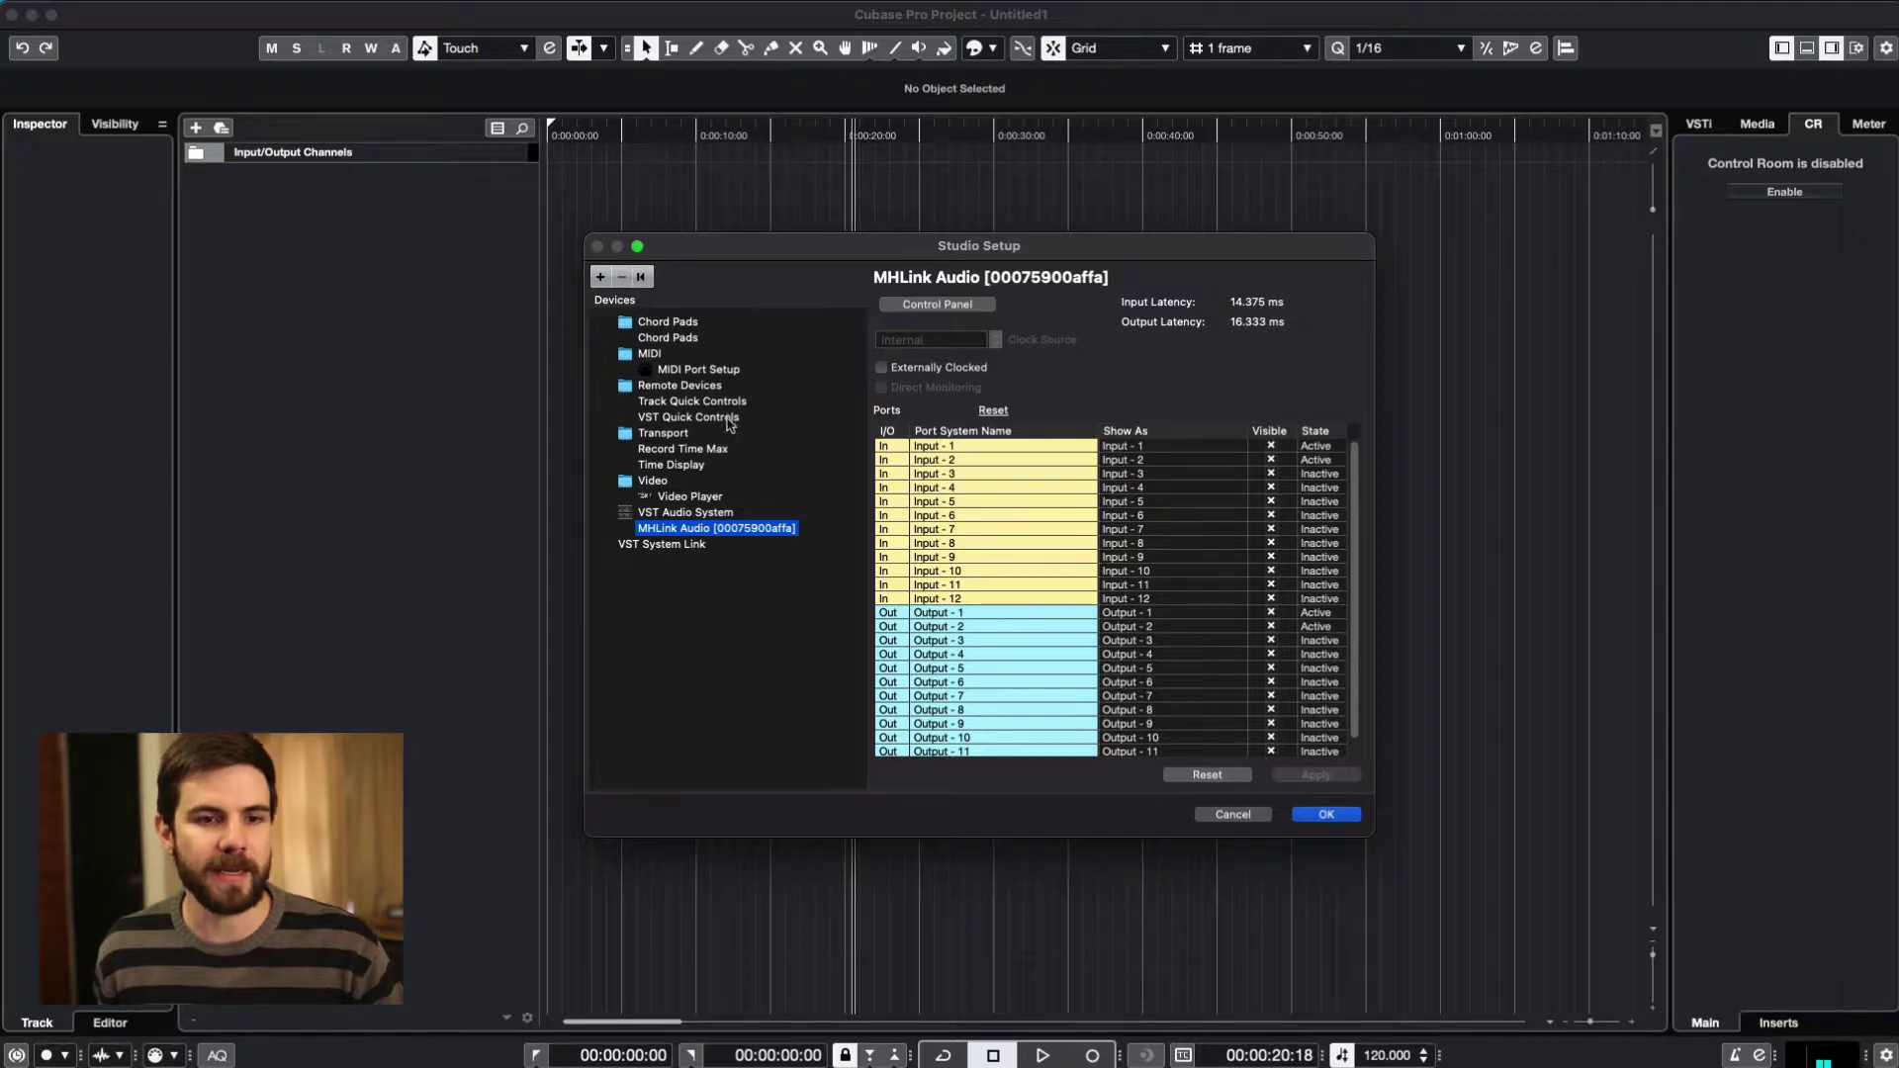
click(702, 516)
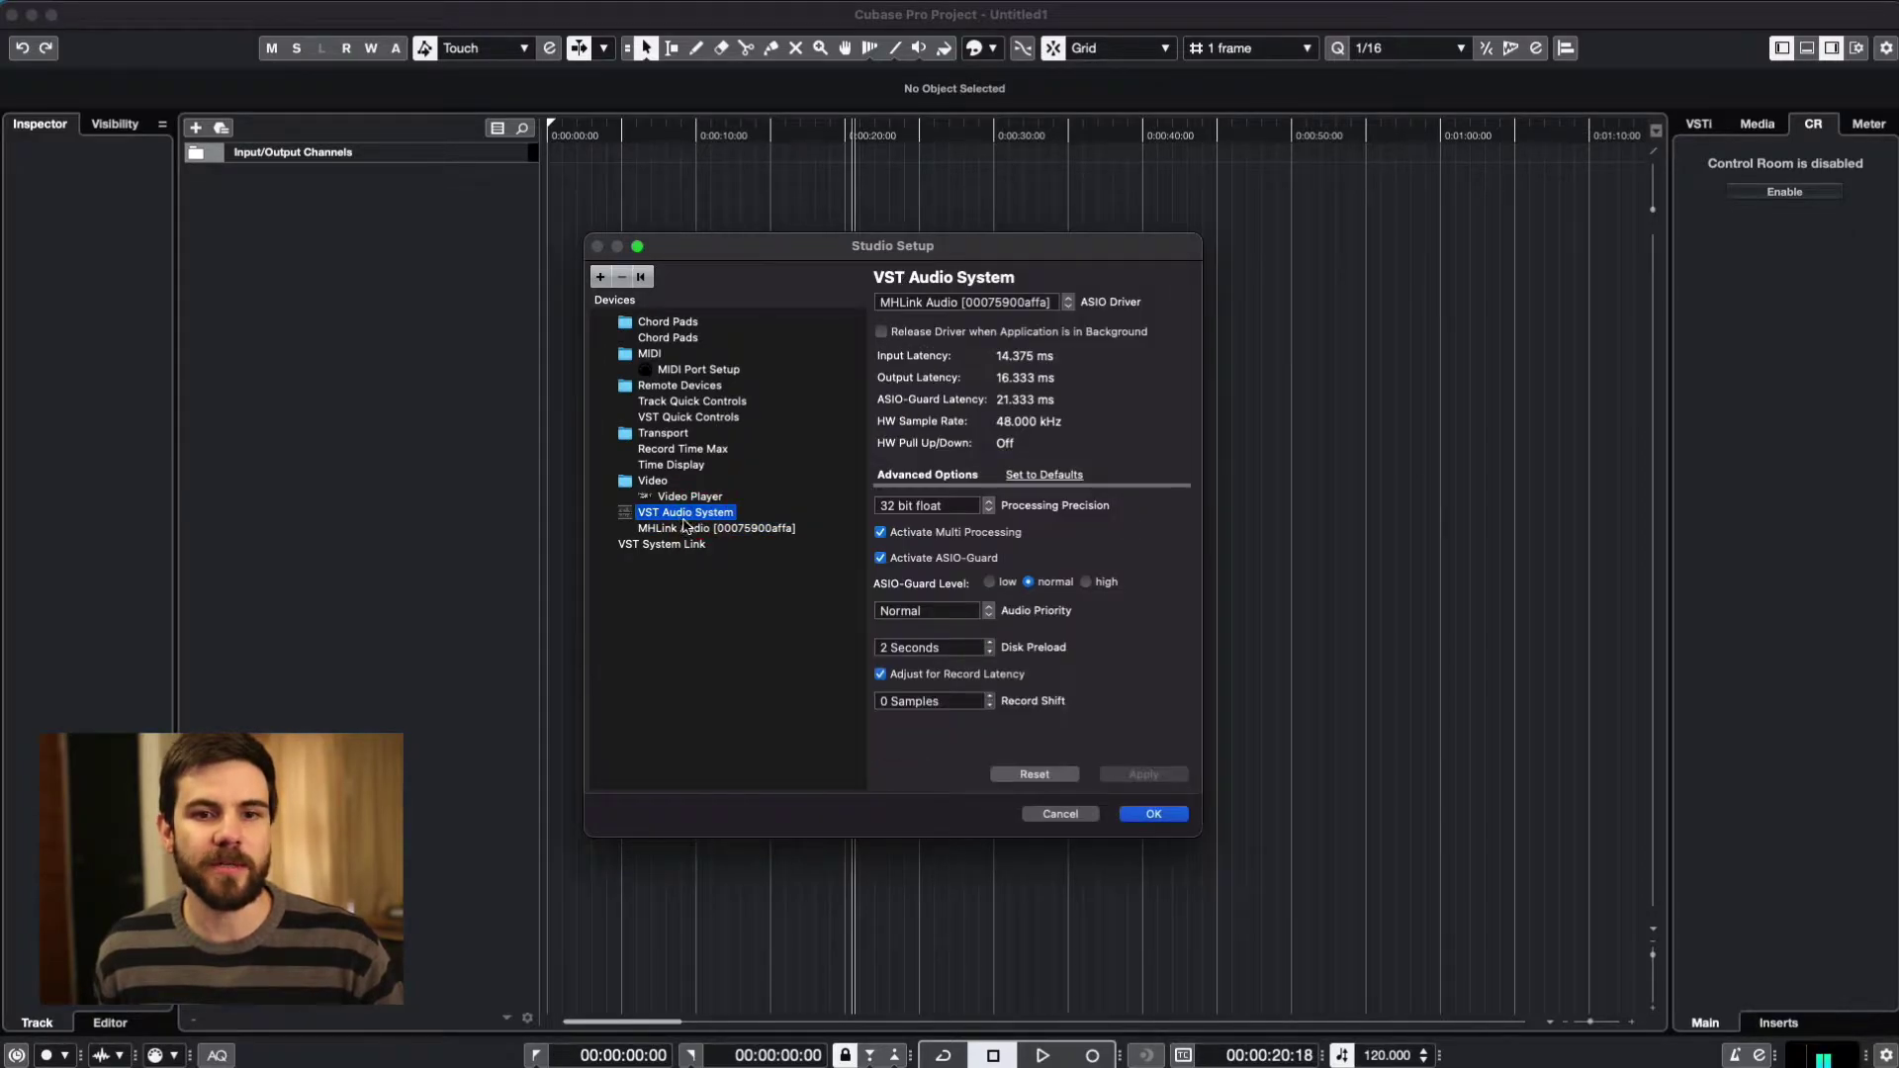
drag(1135, 249, 1183, 254)
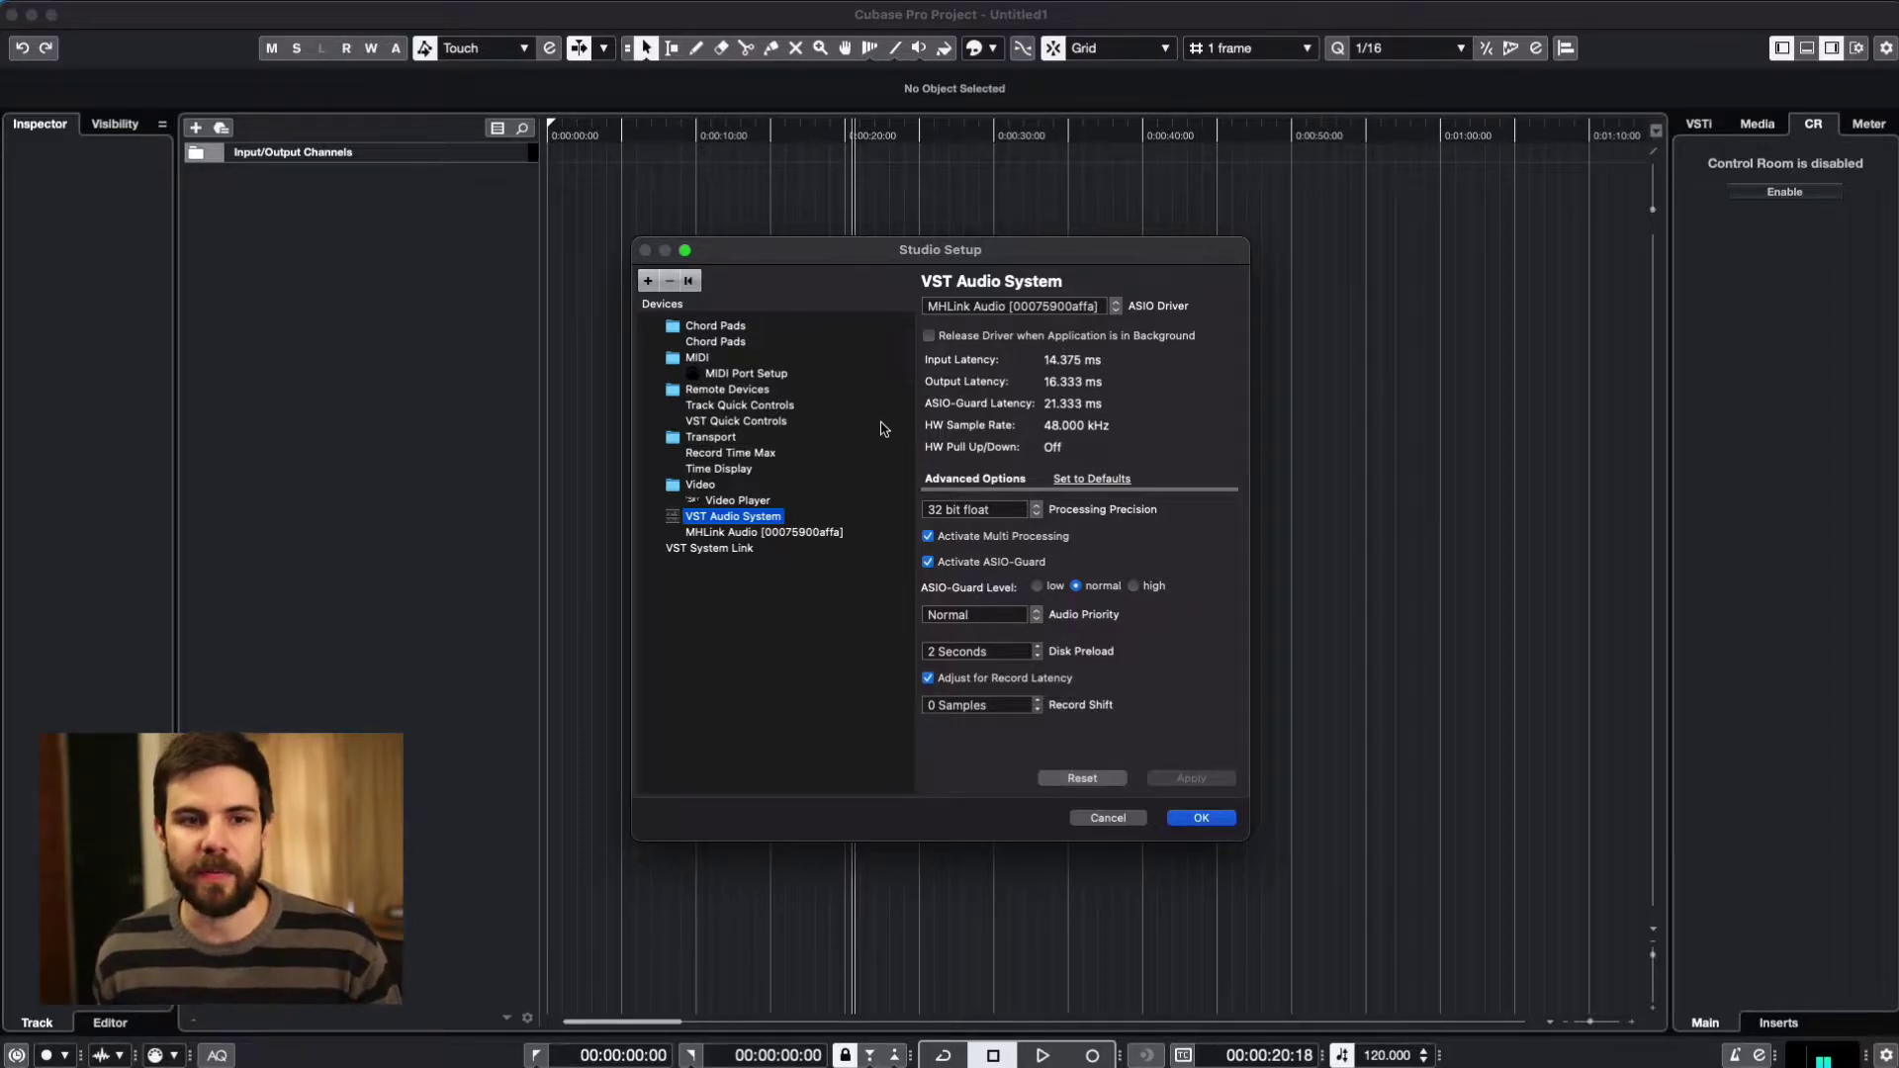
click(754, 533)
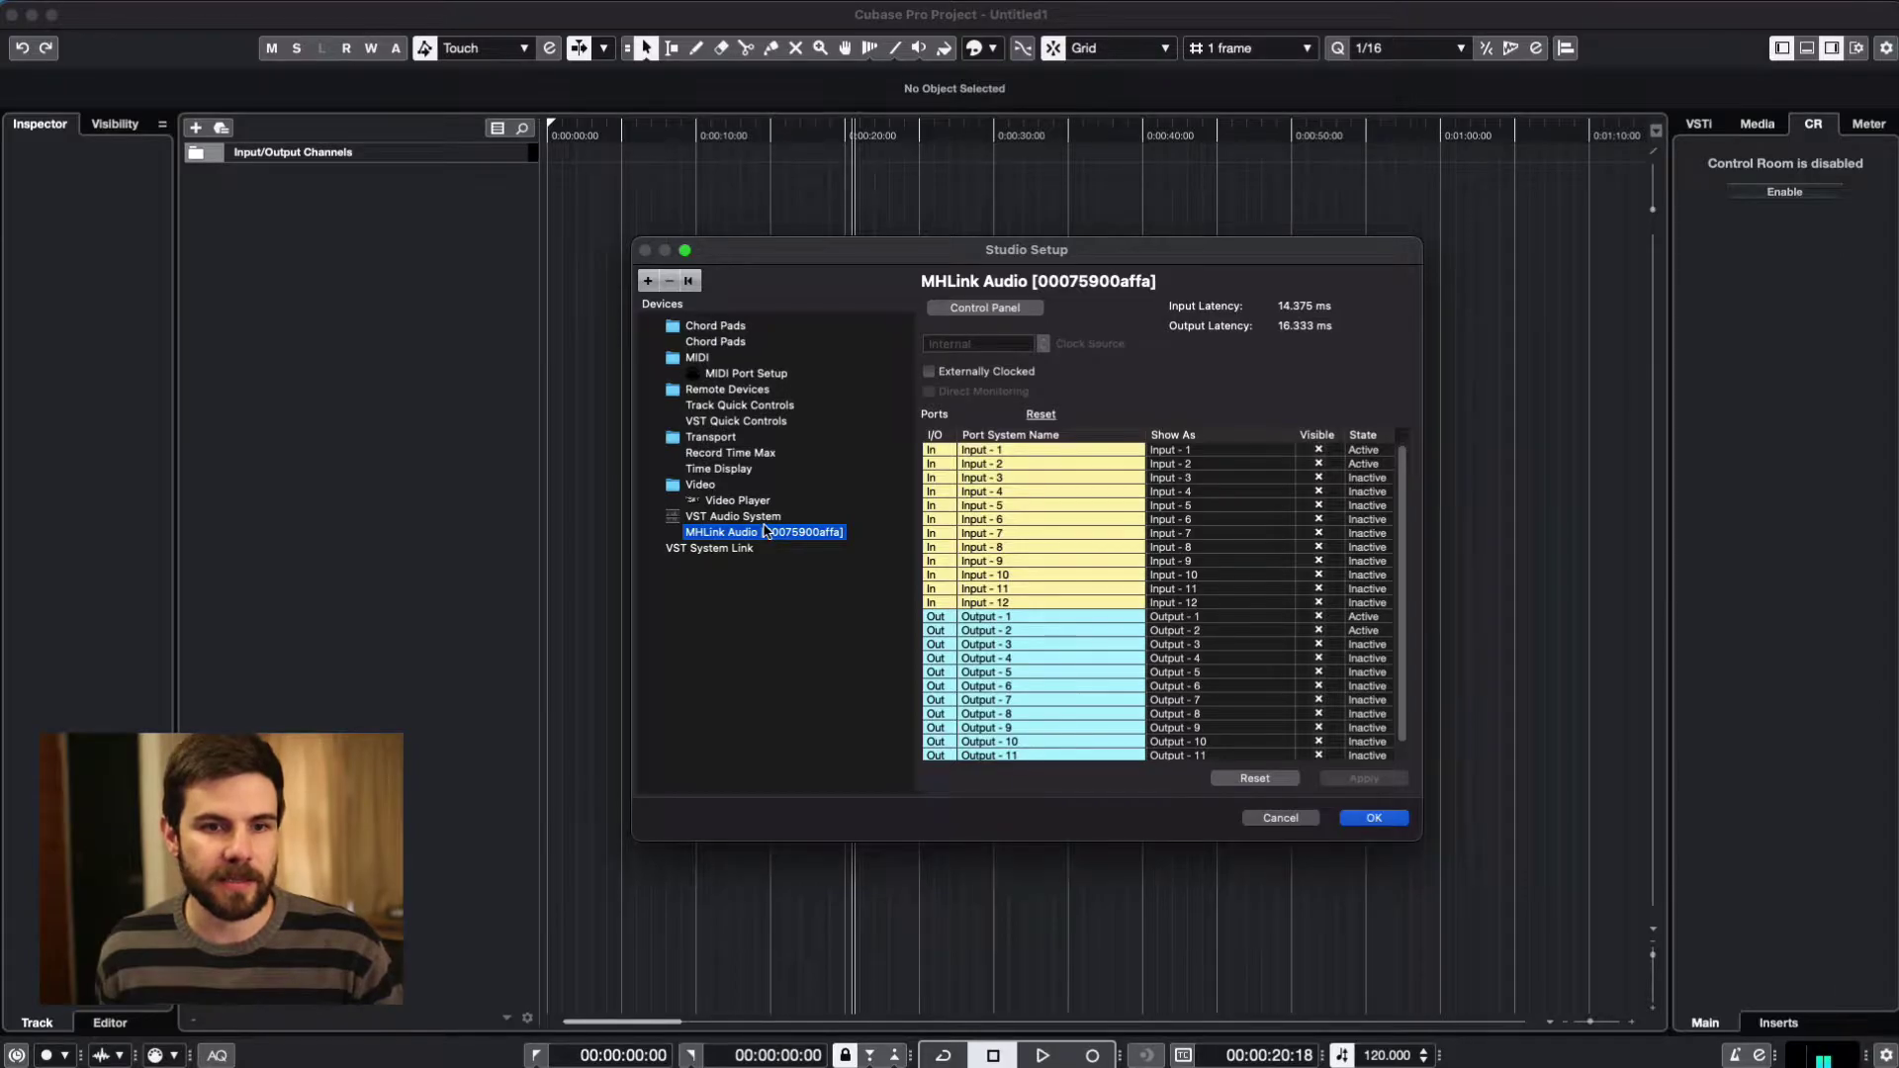
click(767, 516)
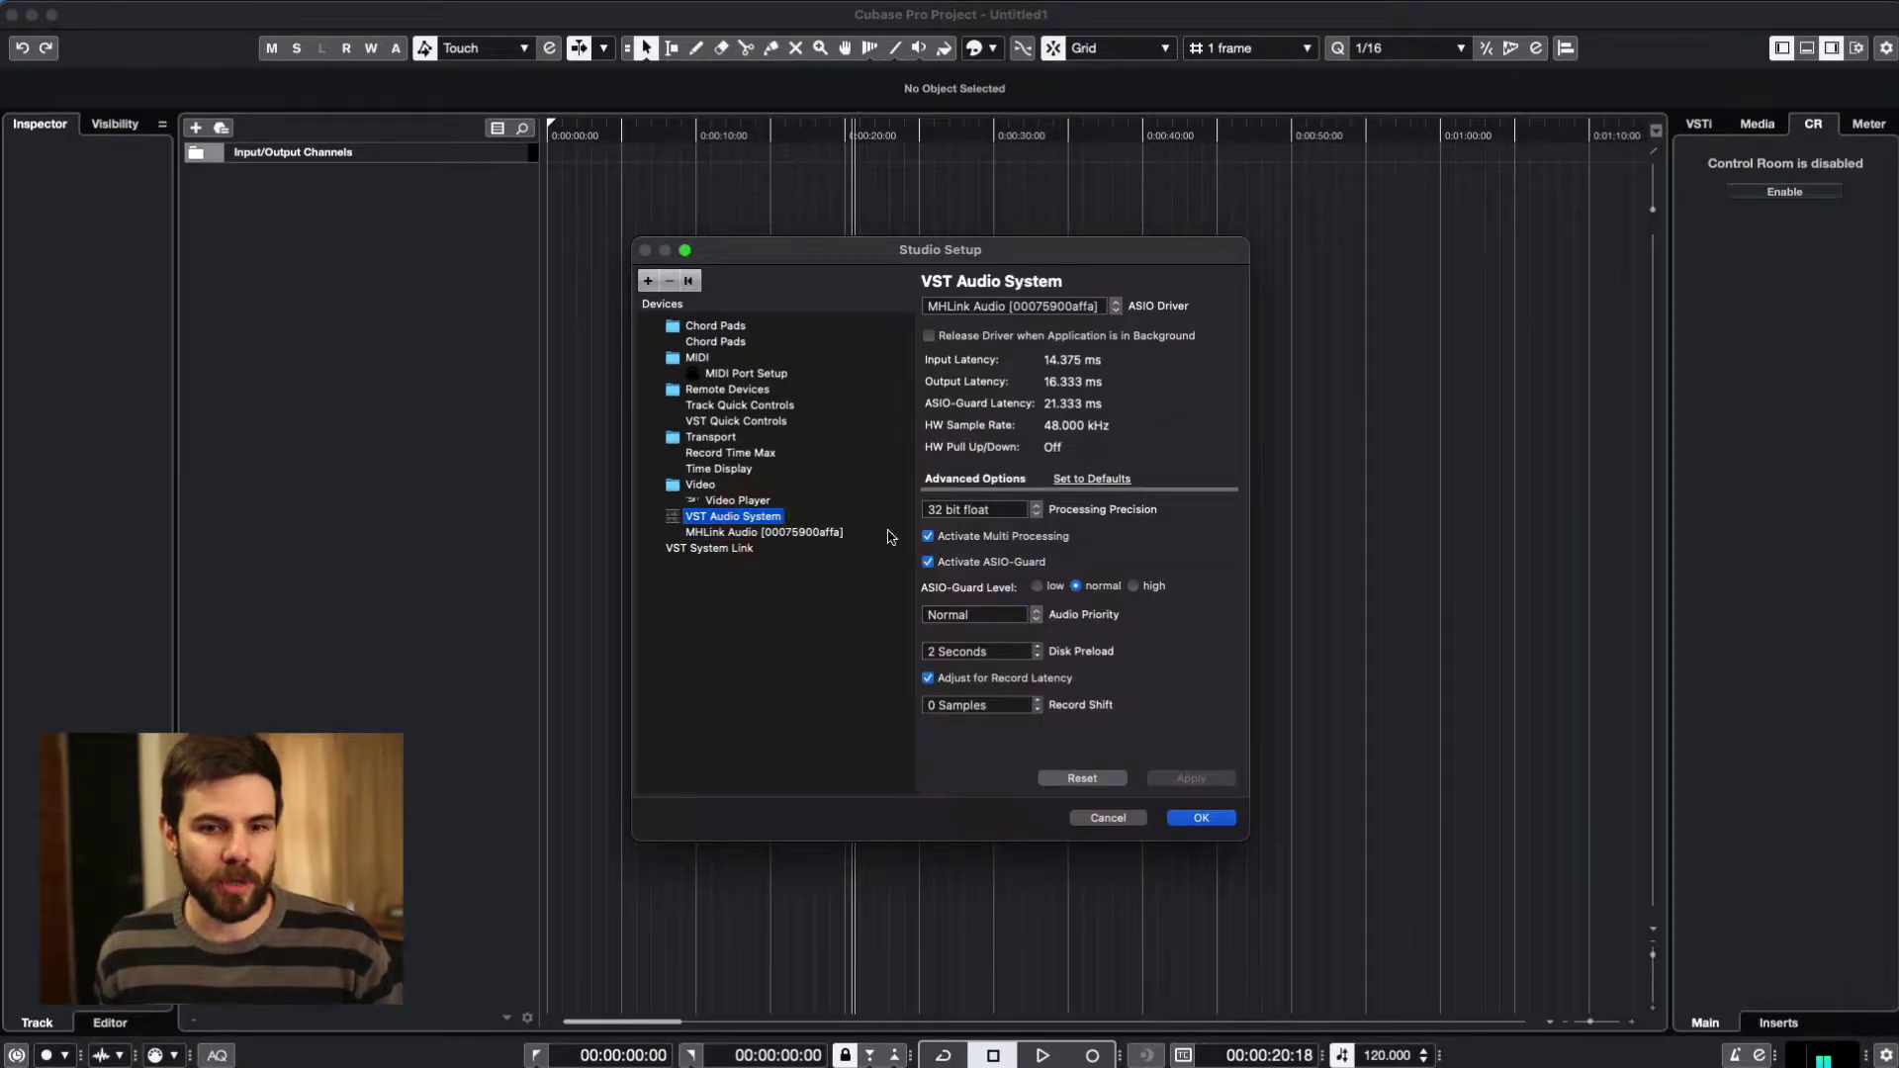
click(781, 534)
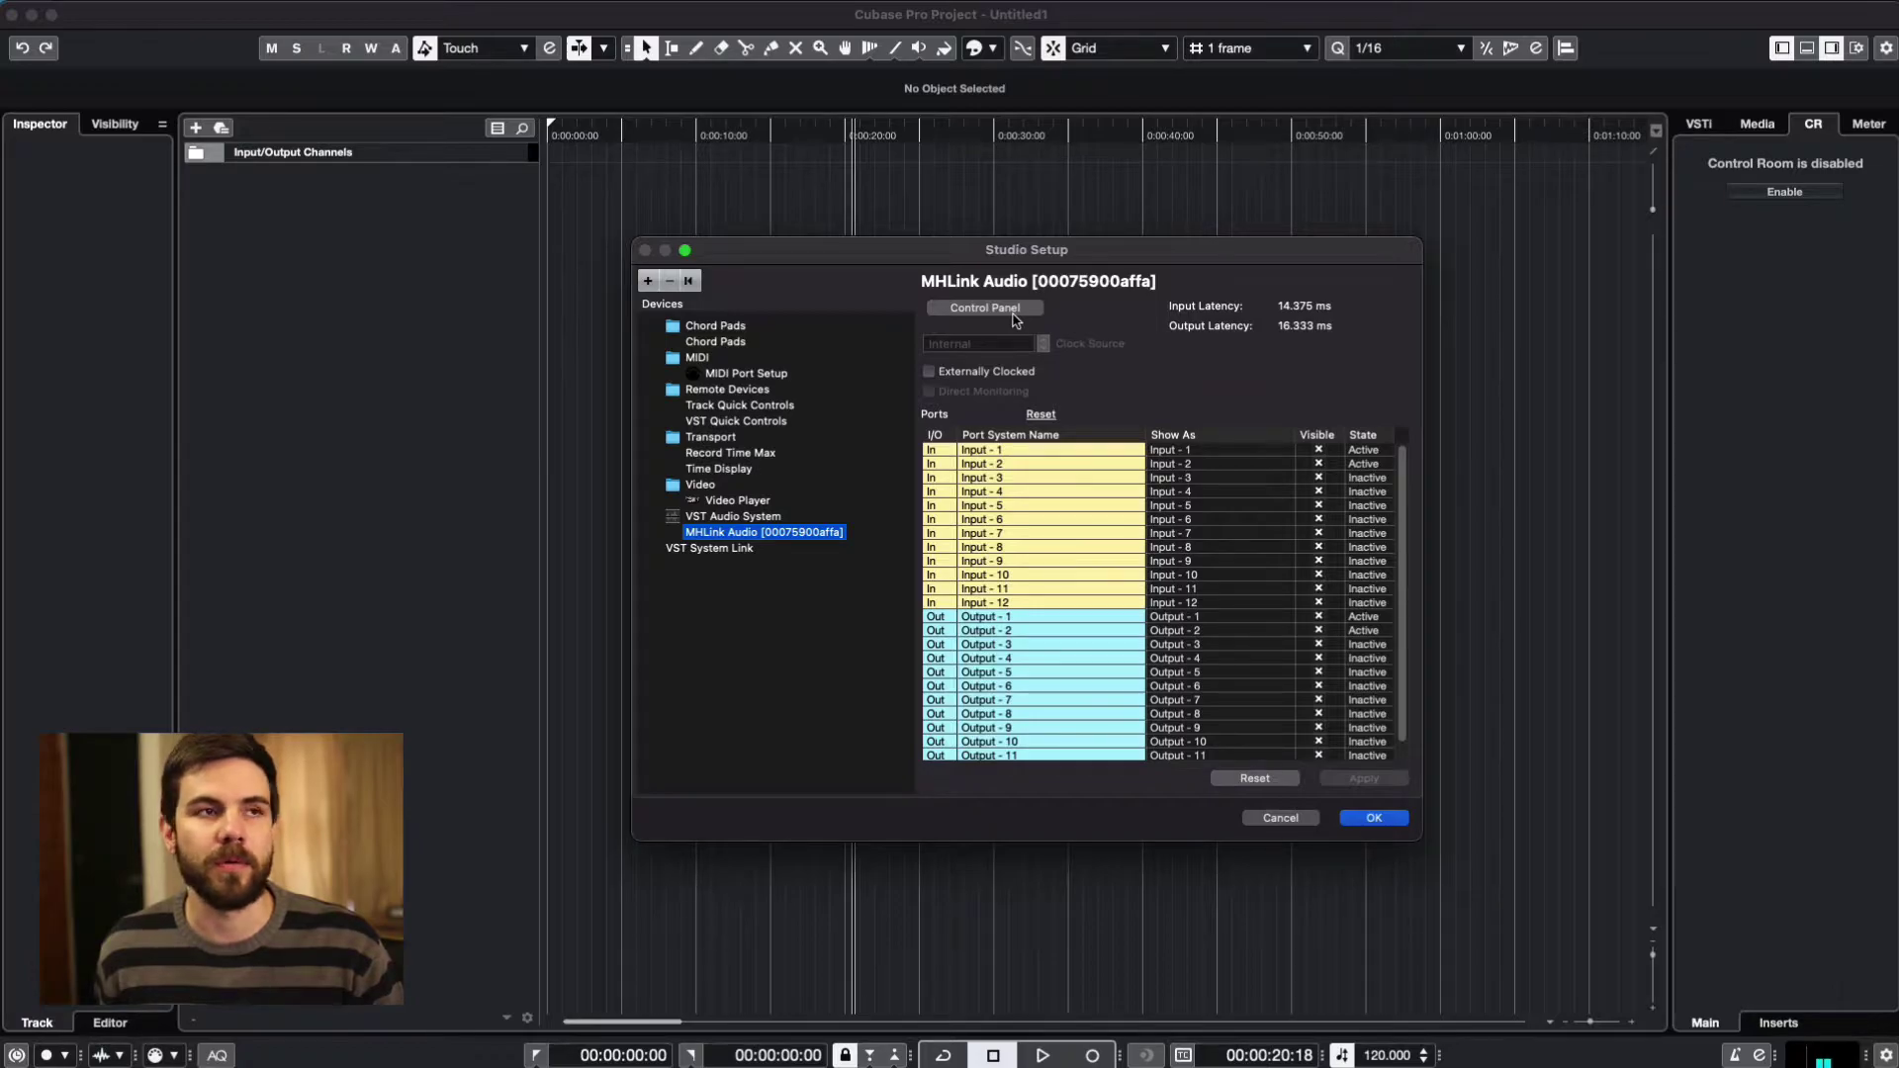
- Open the MHLink Audio Control Panel and check the buffer size options, currently 512 samples
click(1014, 320)
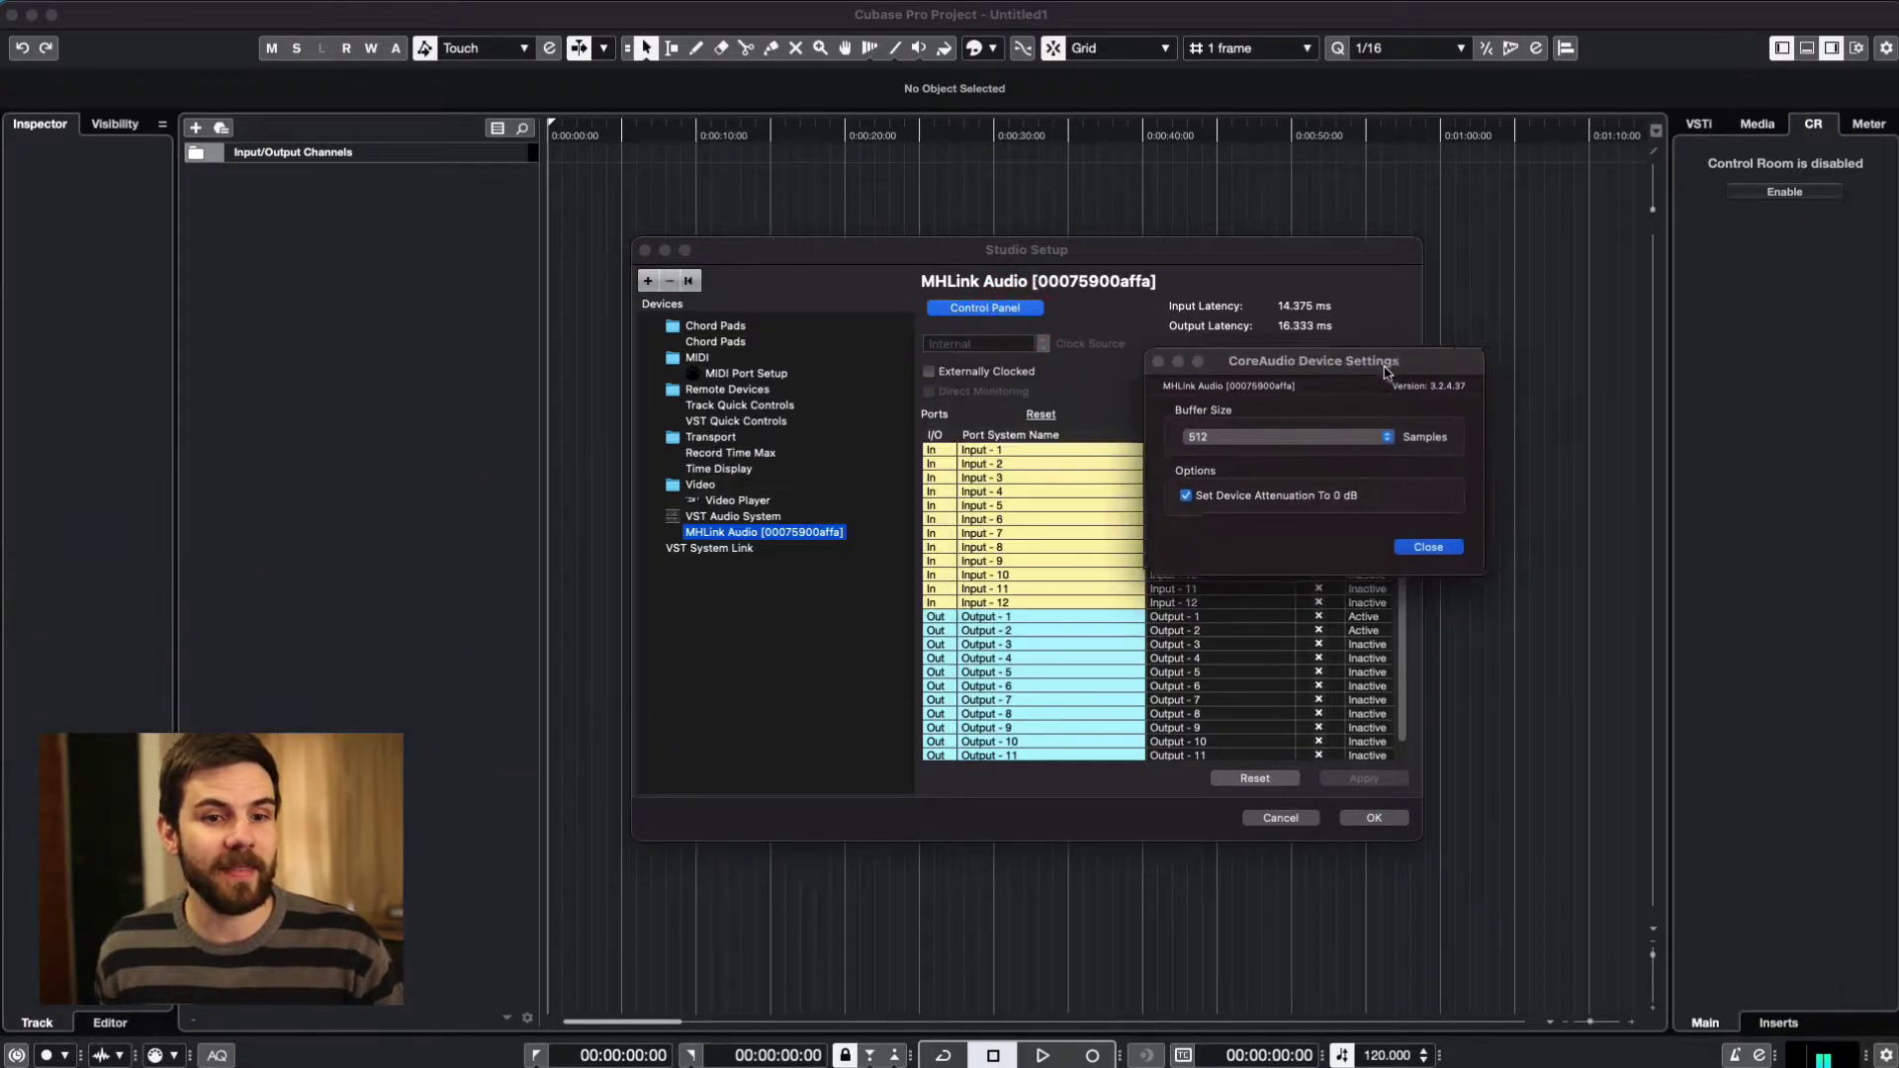
drag(1337, 382, 430, 379)
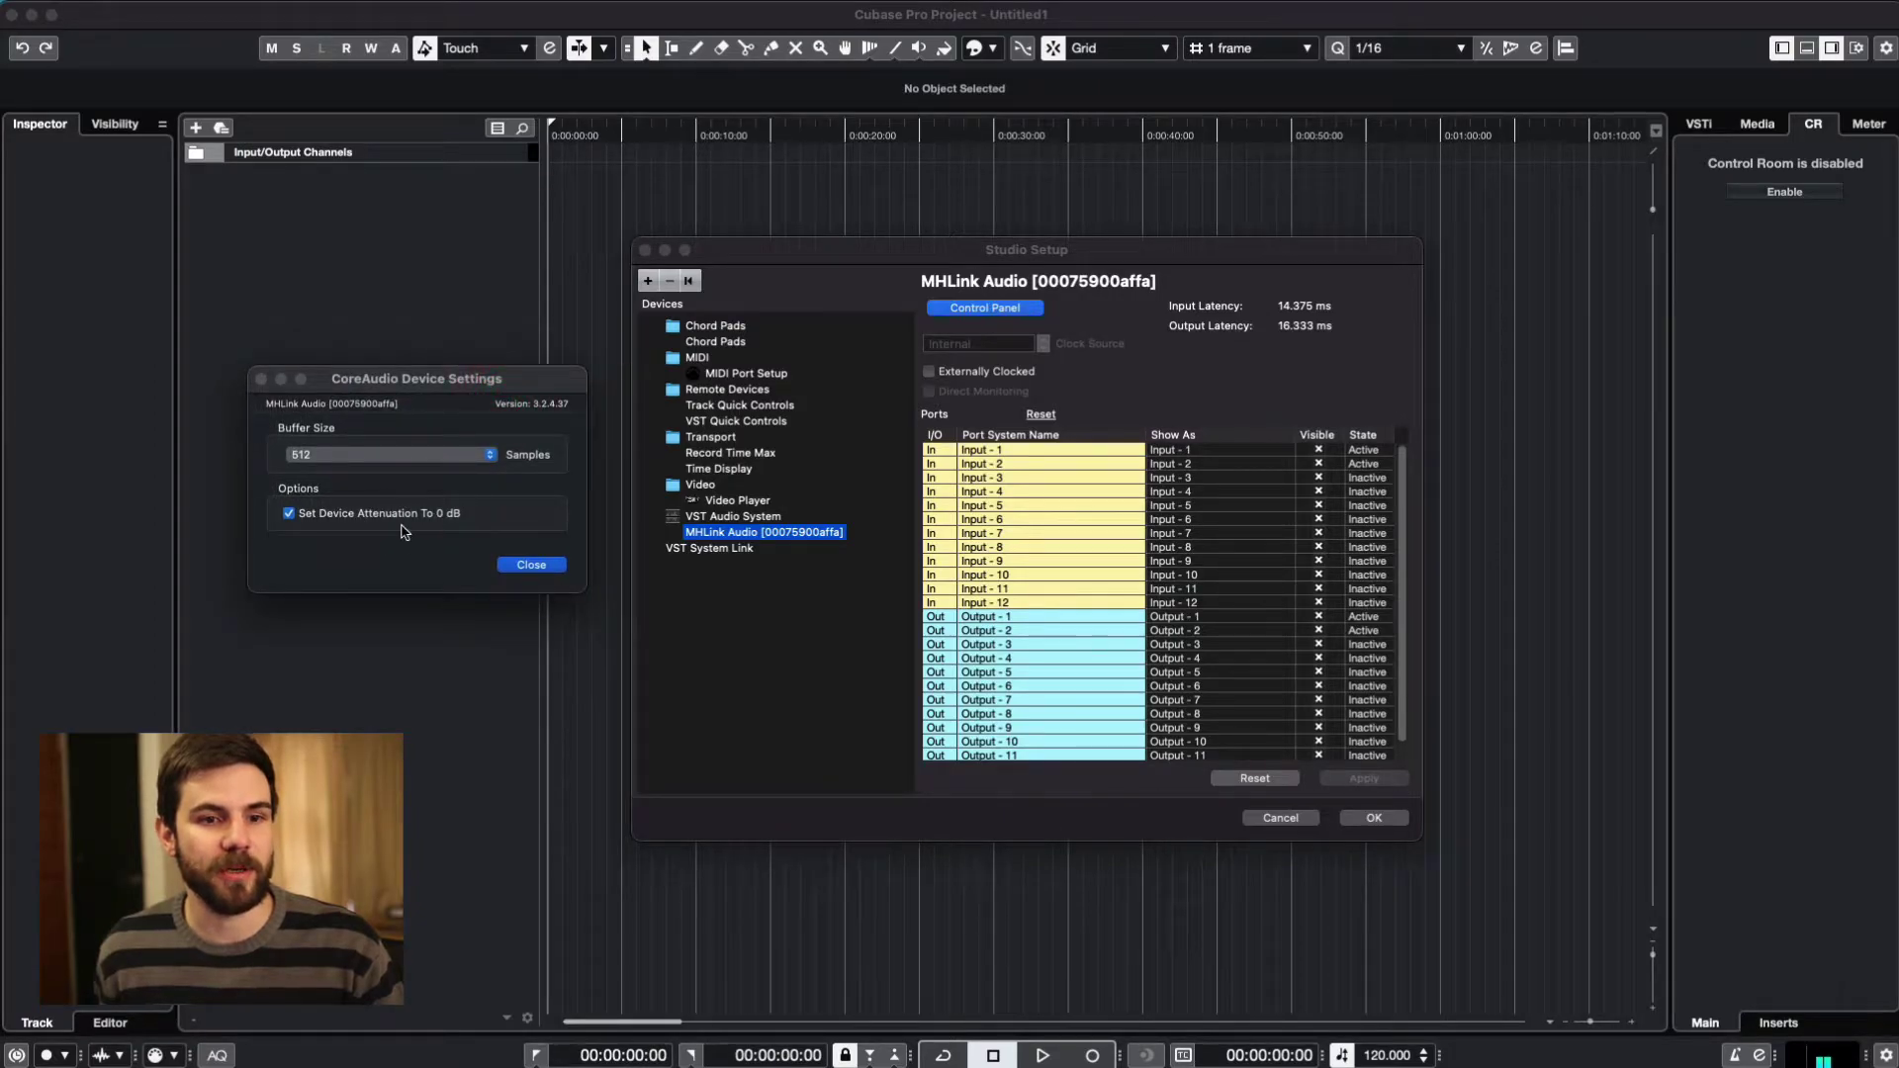
click(408, 459)
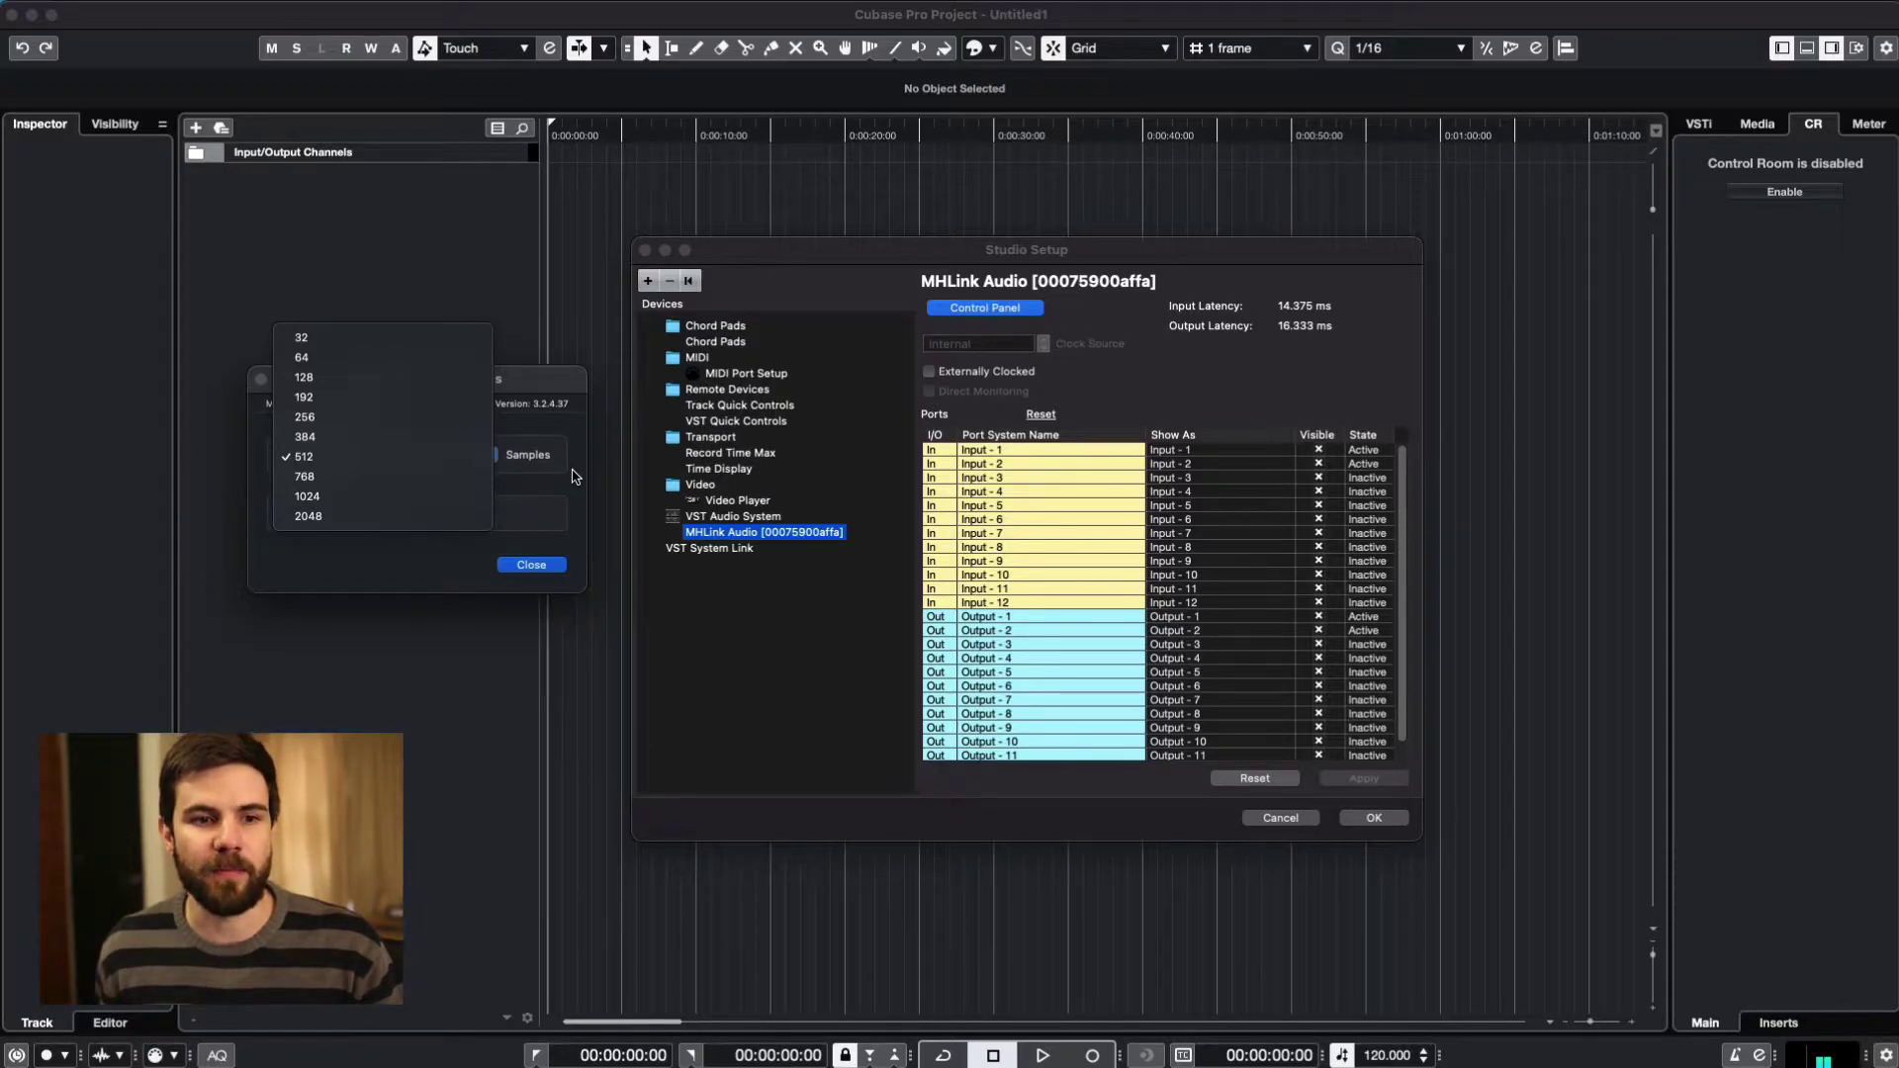
- Keep the 512-sample buffer, uncheck Set Device Attenuation To 0 dB, and close both dialogs
click(566, 471)
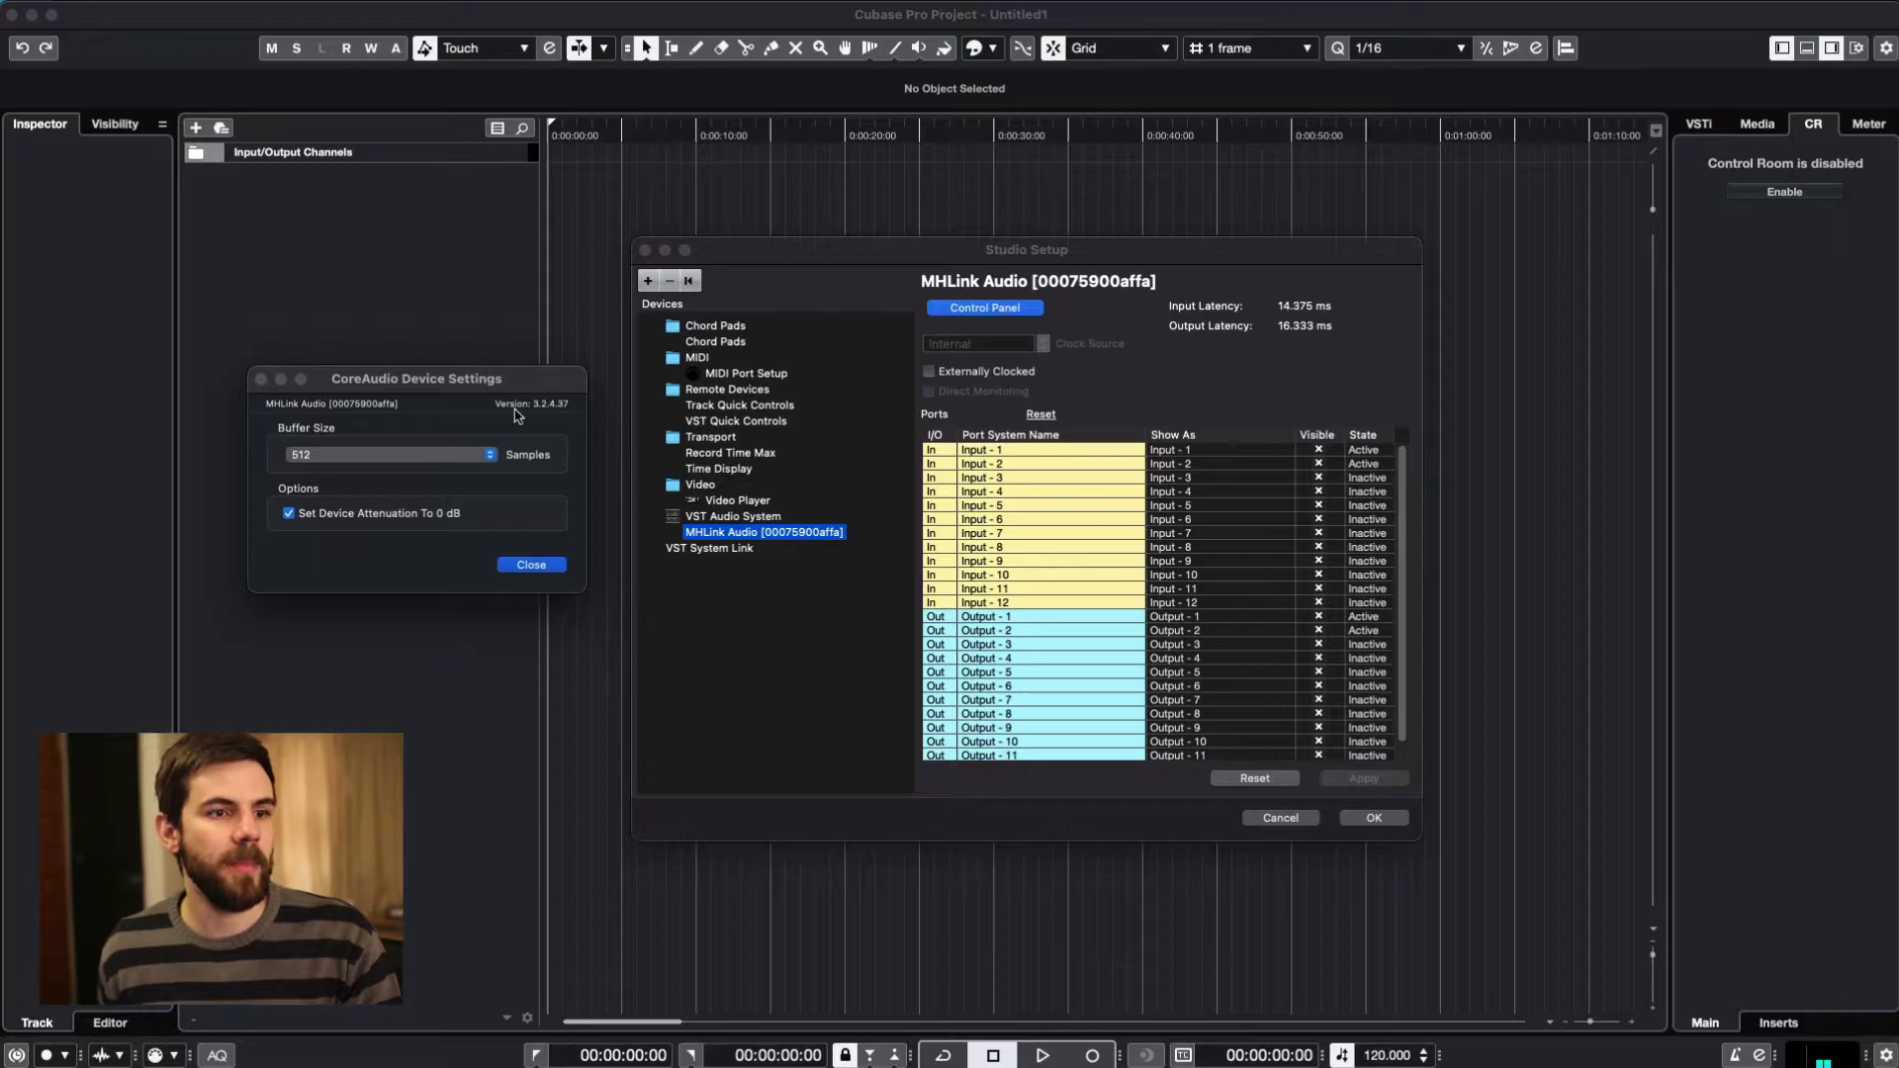
click(385, 517)
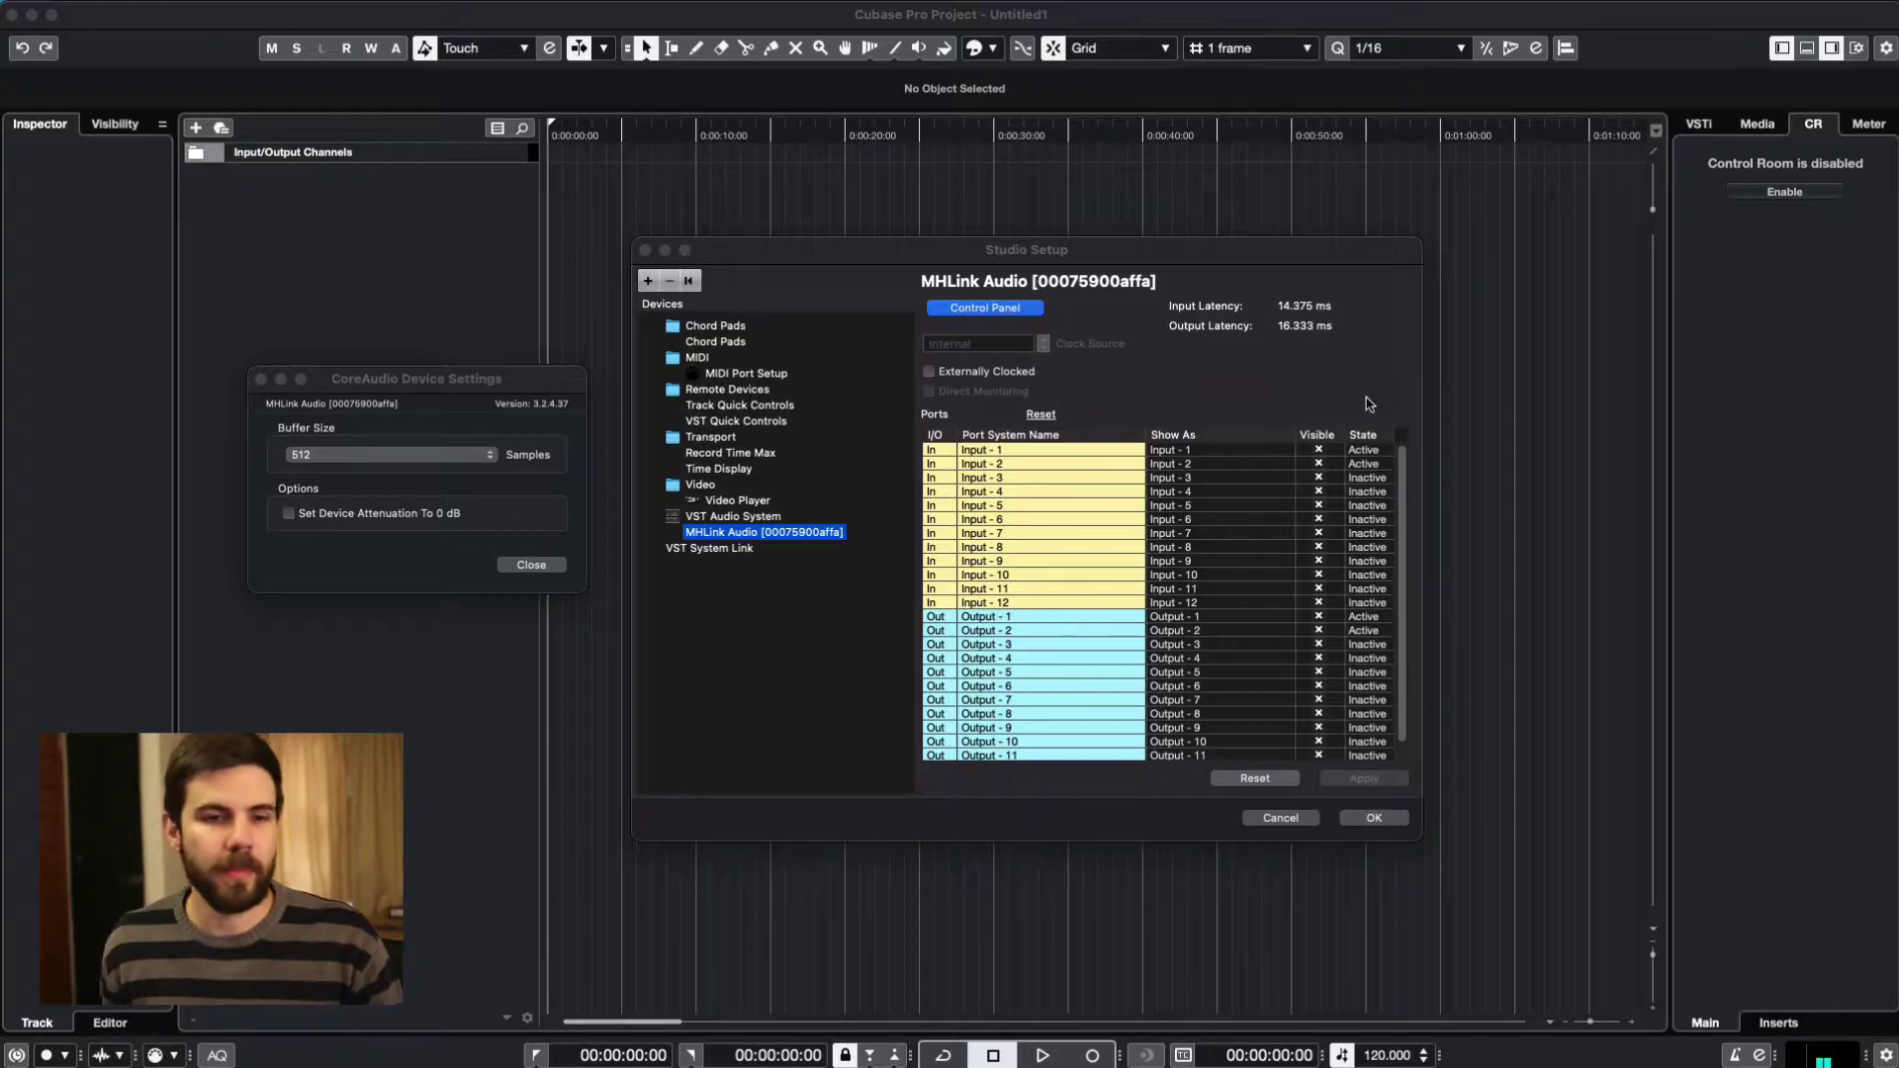
mouse_move(471, 382)
mouse_down()
mouse_move(498, 414)
mouse_move(447, 357)
mouse_up()
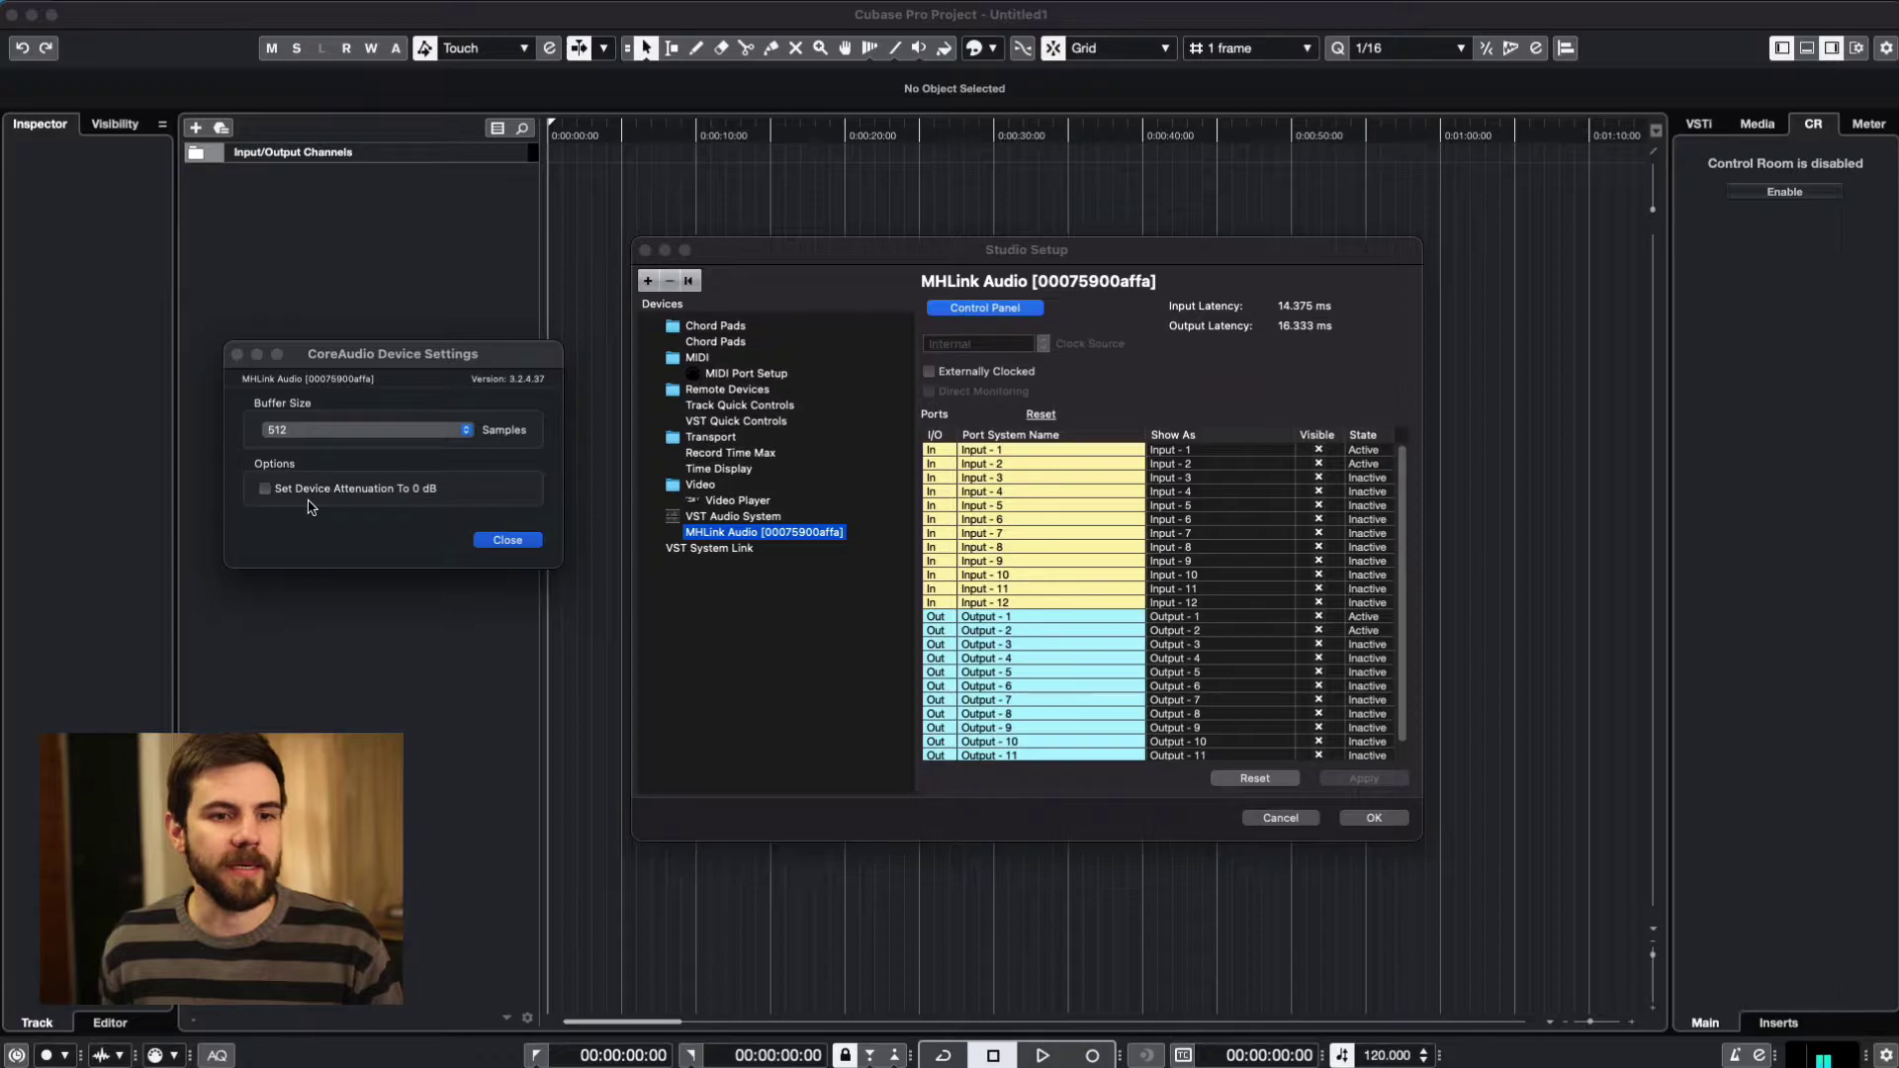
click(505, 544)
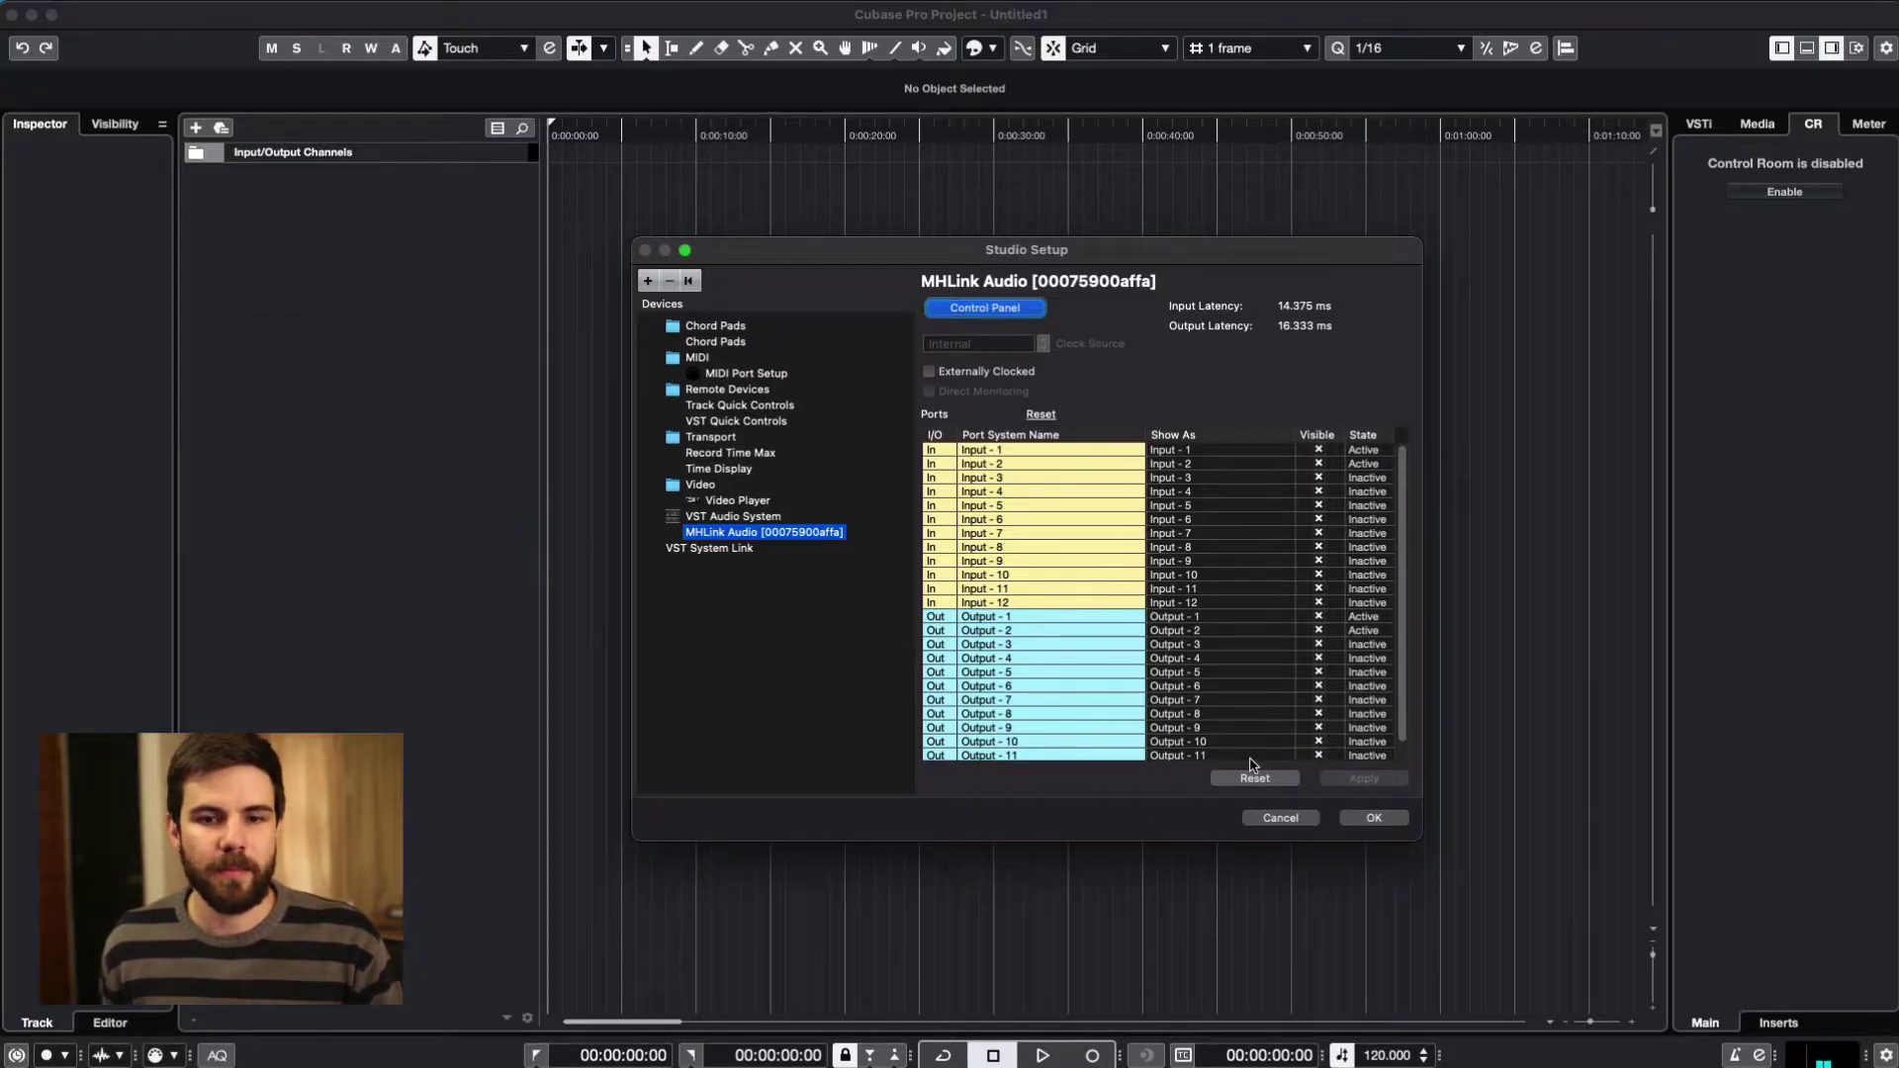
click(1382, 818)
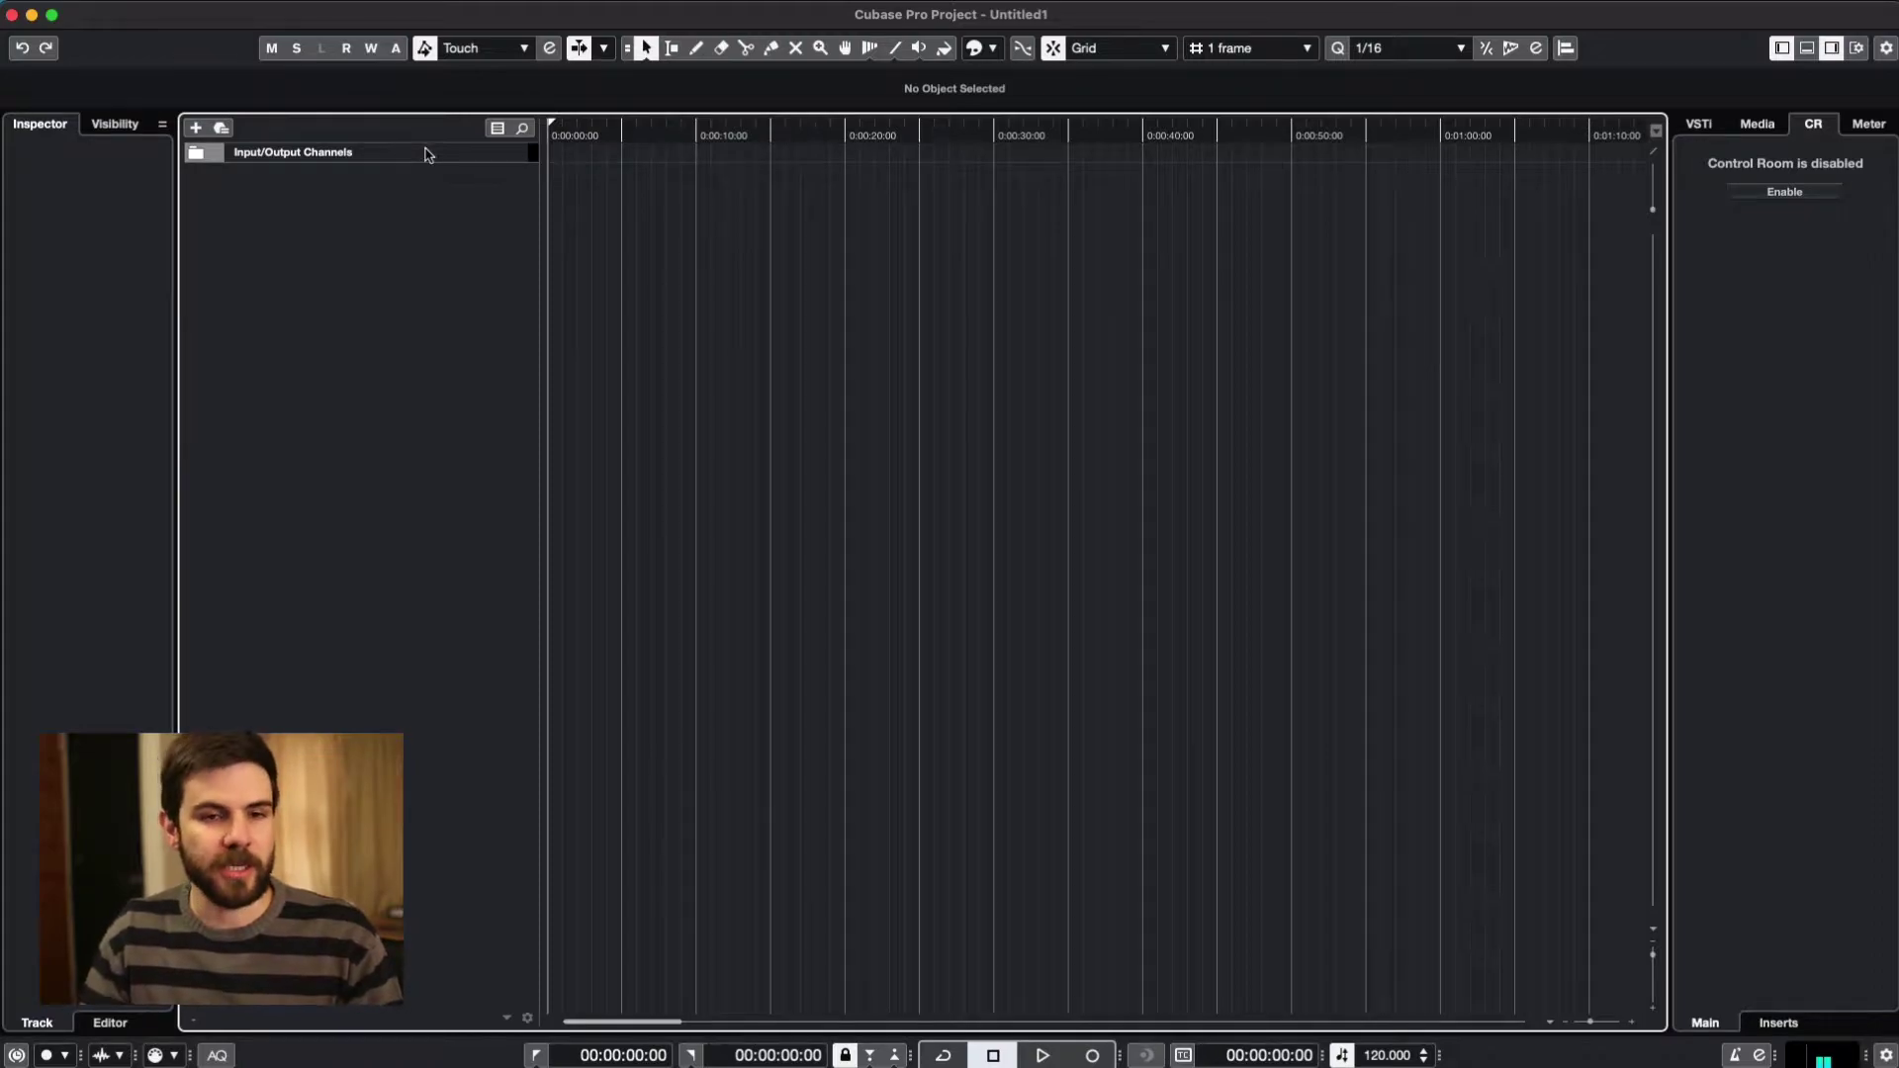
- Open Audio Connections with F4 and inspect the Stereo In input bus
key(F4)
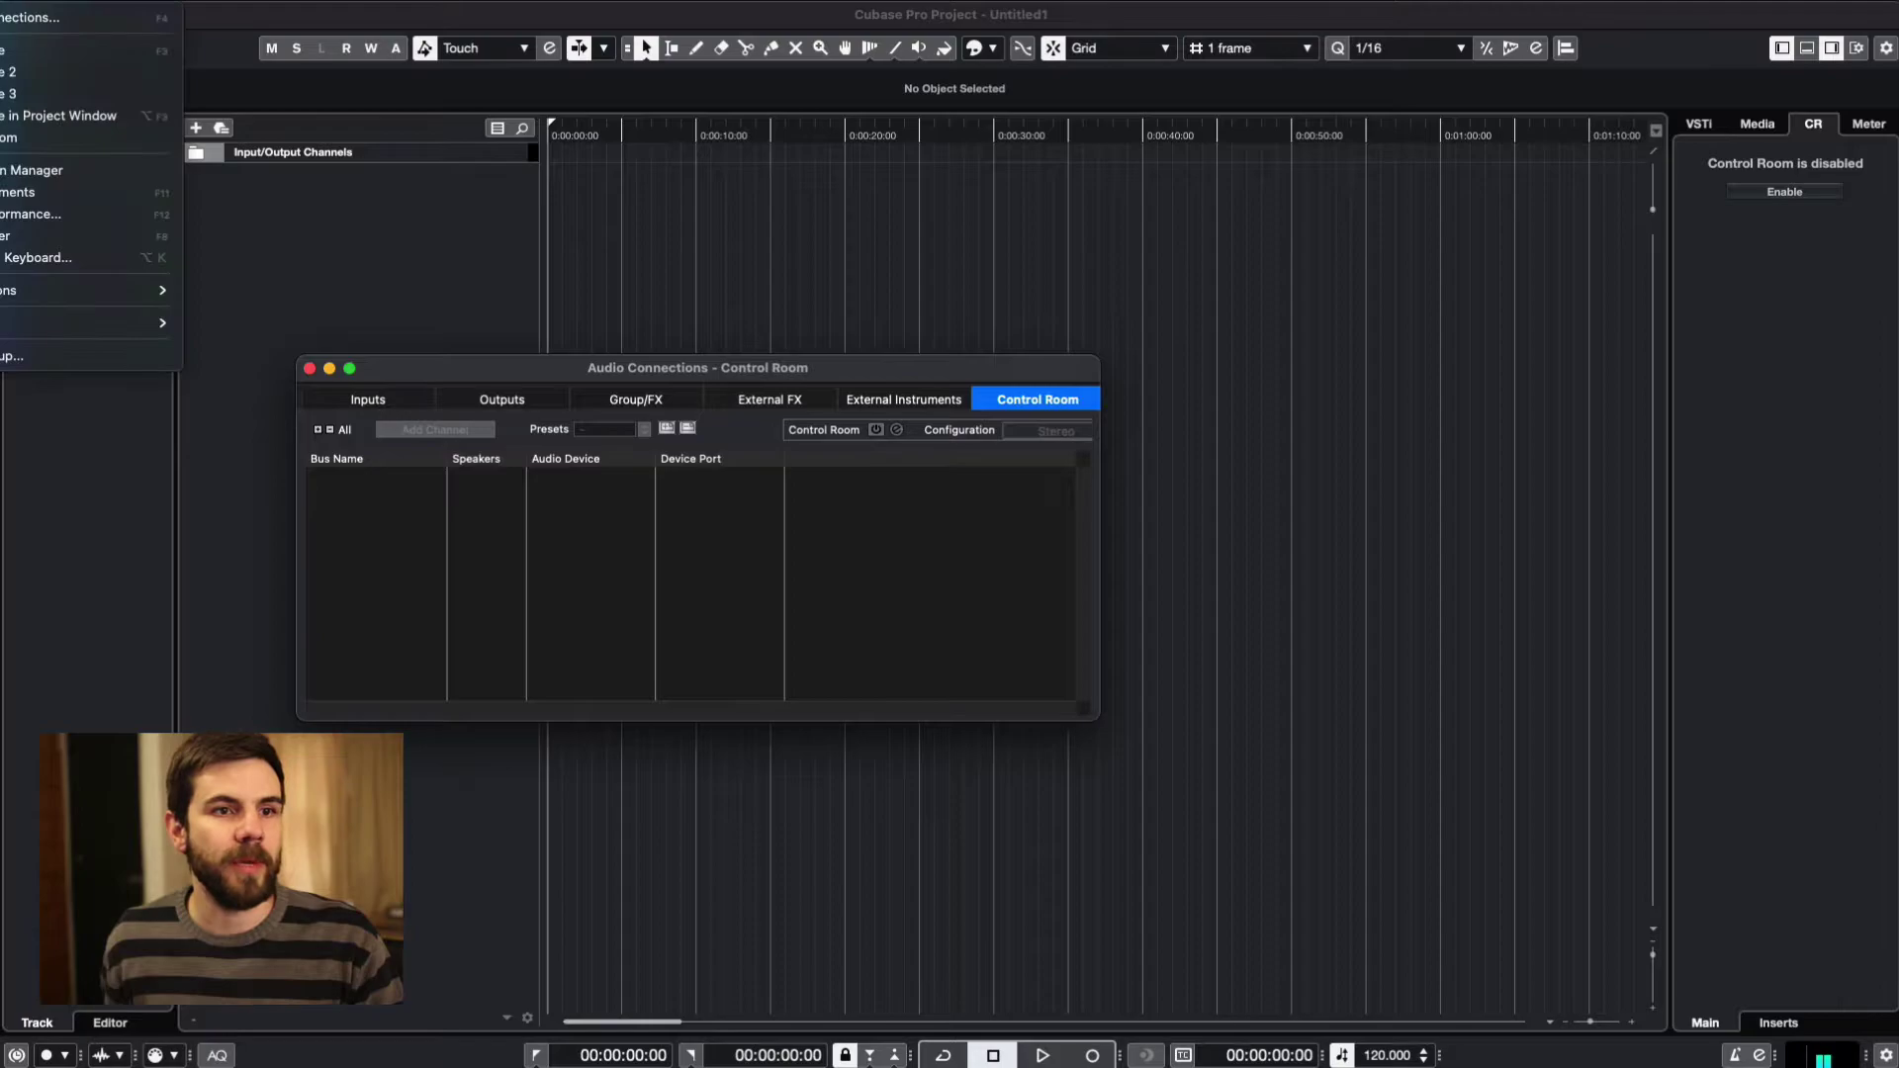
drag(826, 367, 984, 339)
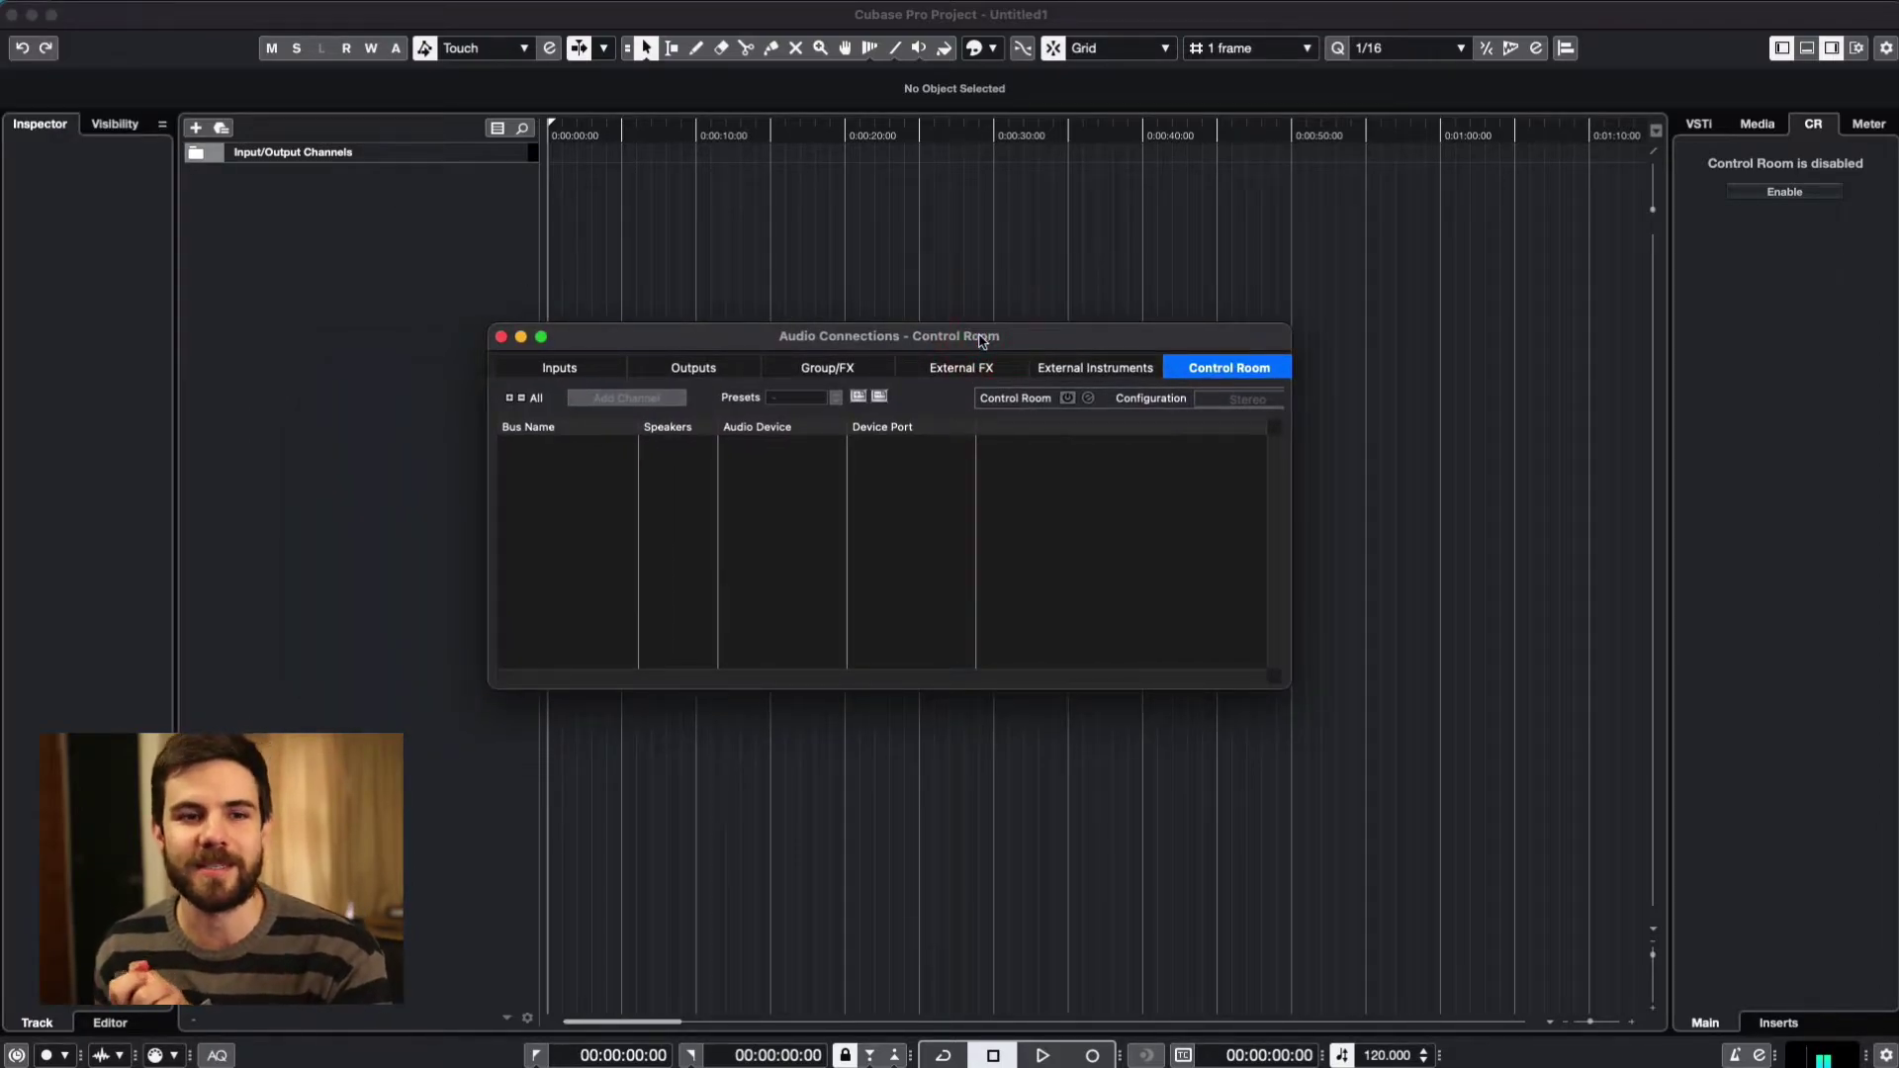
click(590, 374)
click(550, 445)
right_click(550, 445)
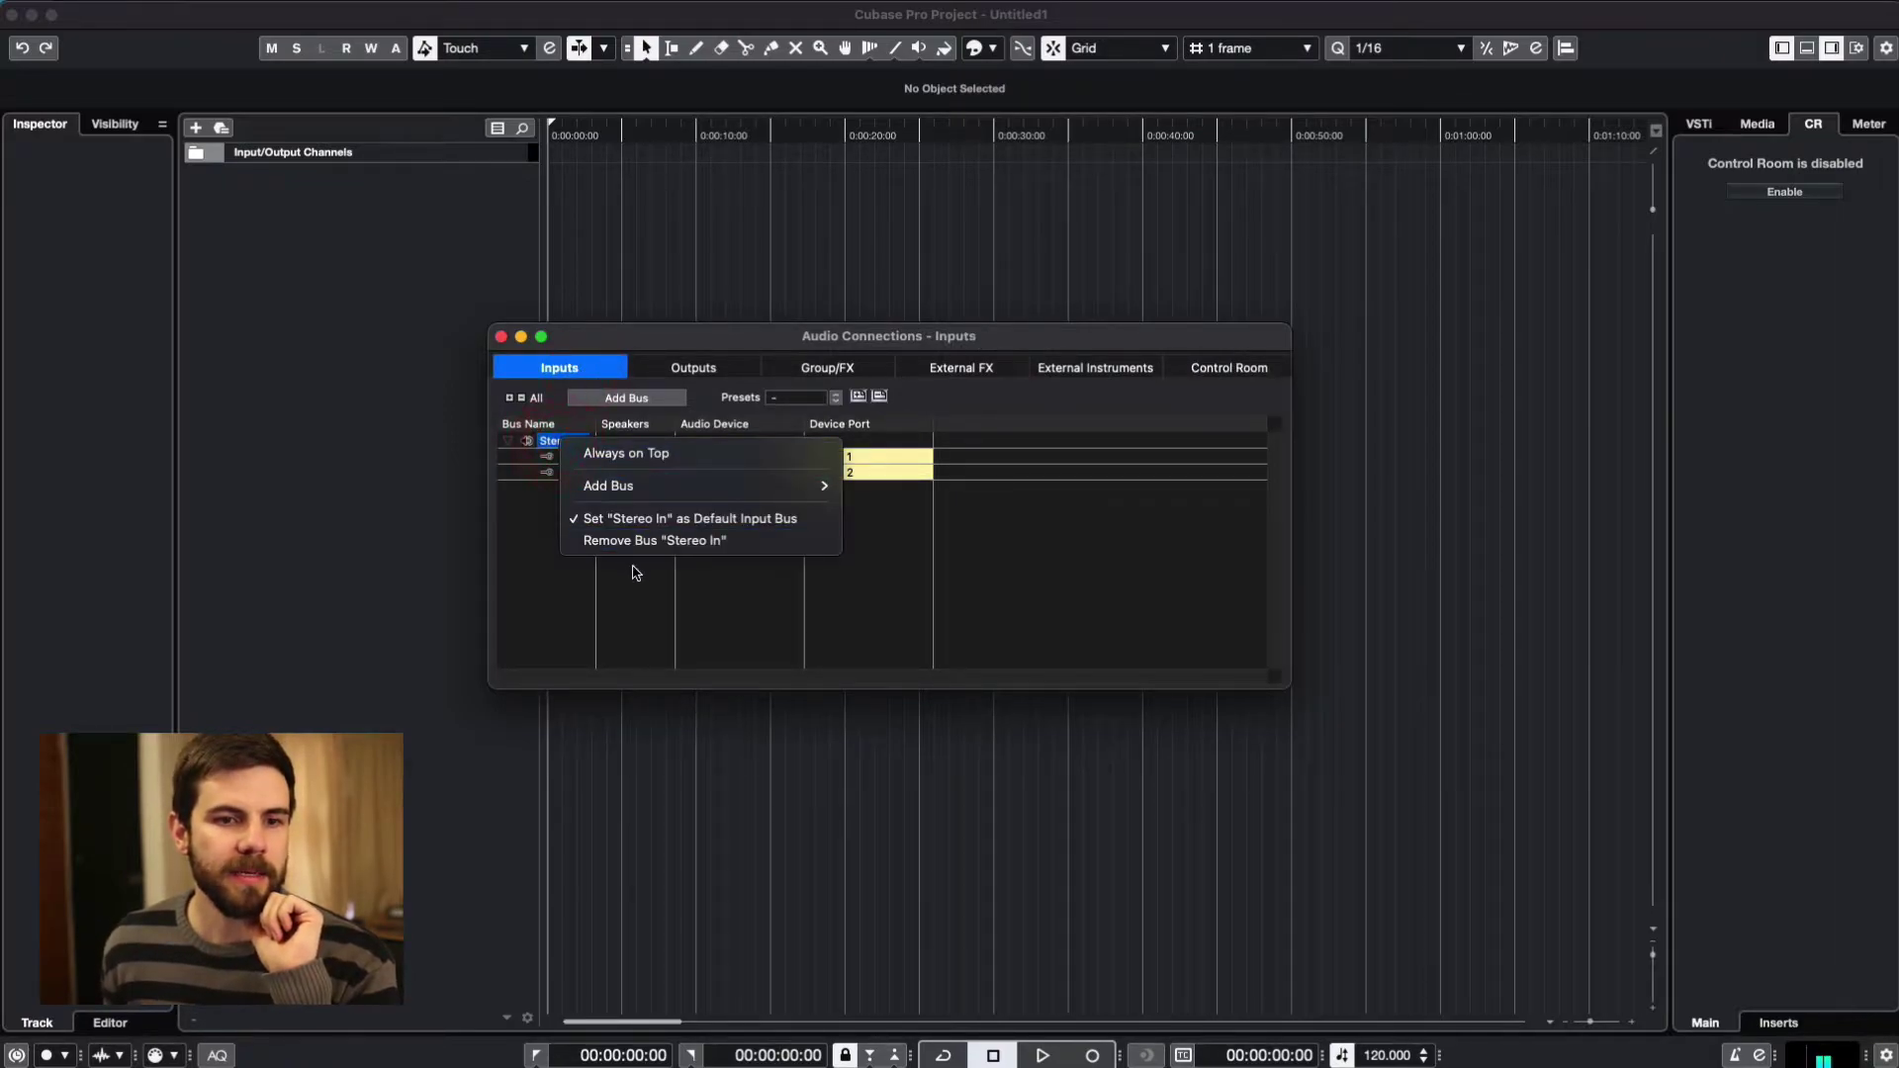
click(827, 511)
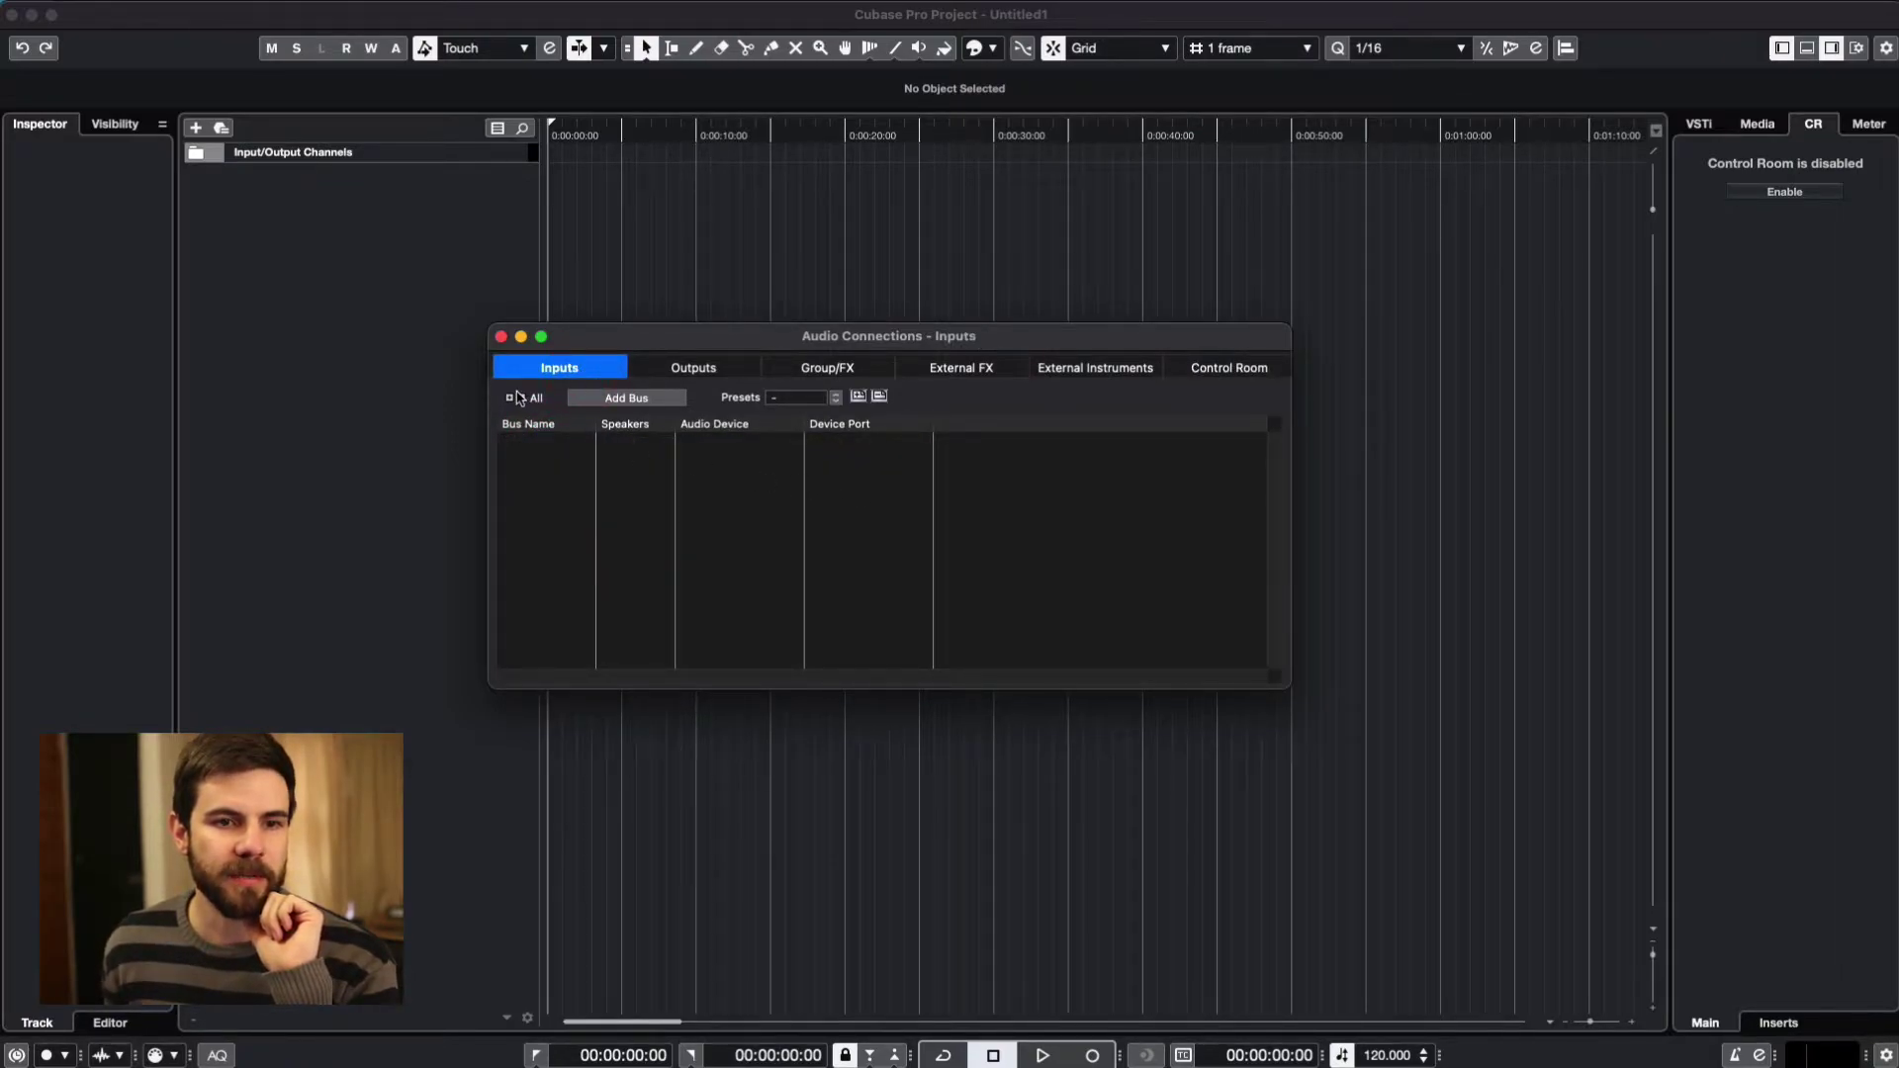
- Add a mono input bus named MIC in connected to device port Input - 3
click(598, 405)
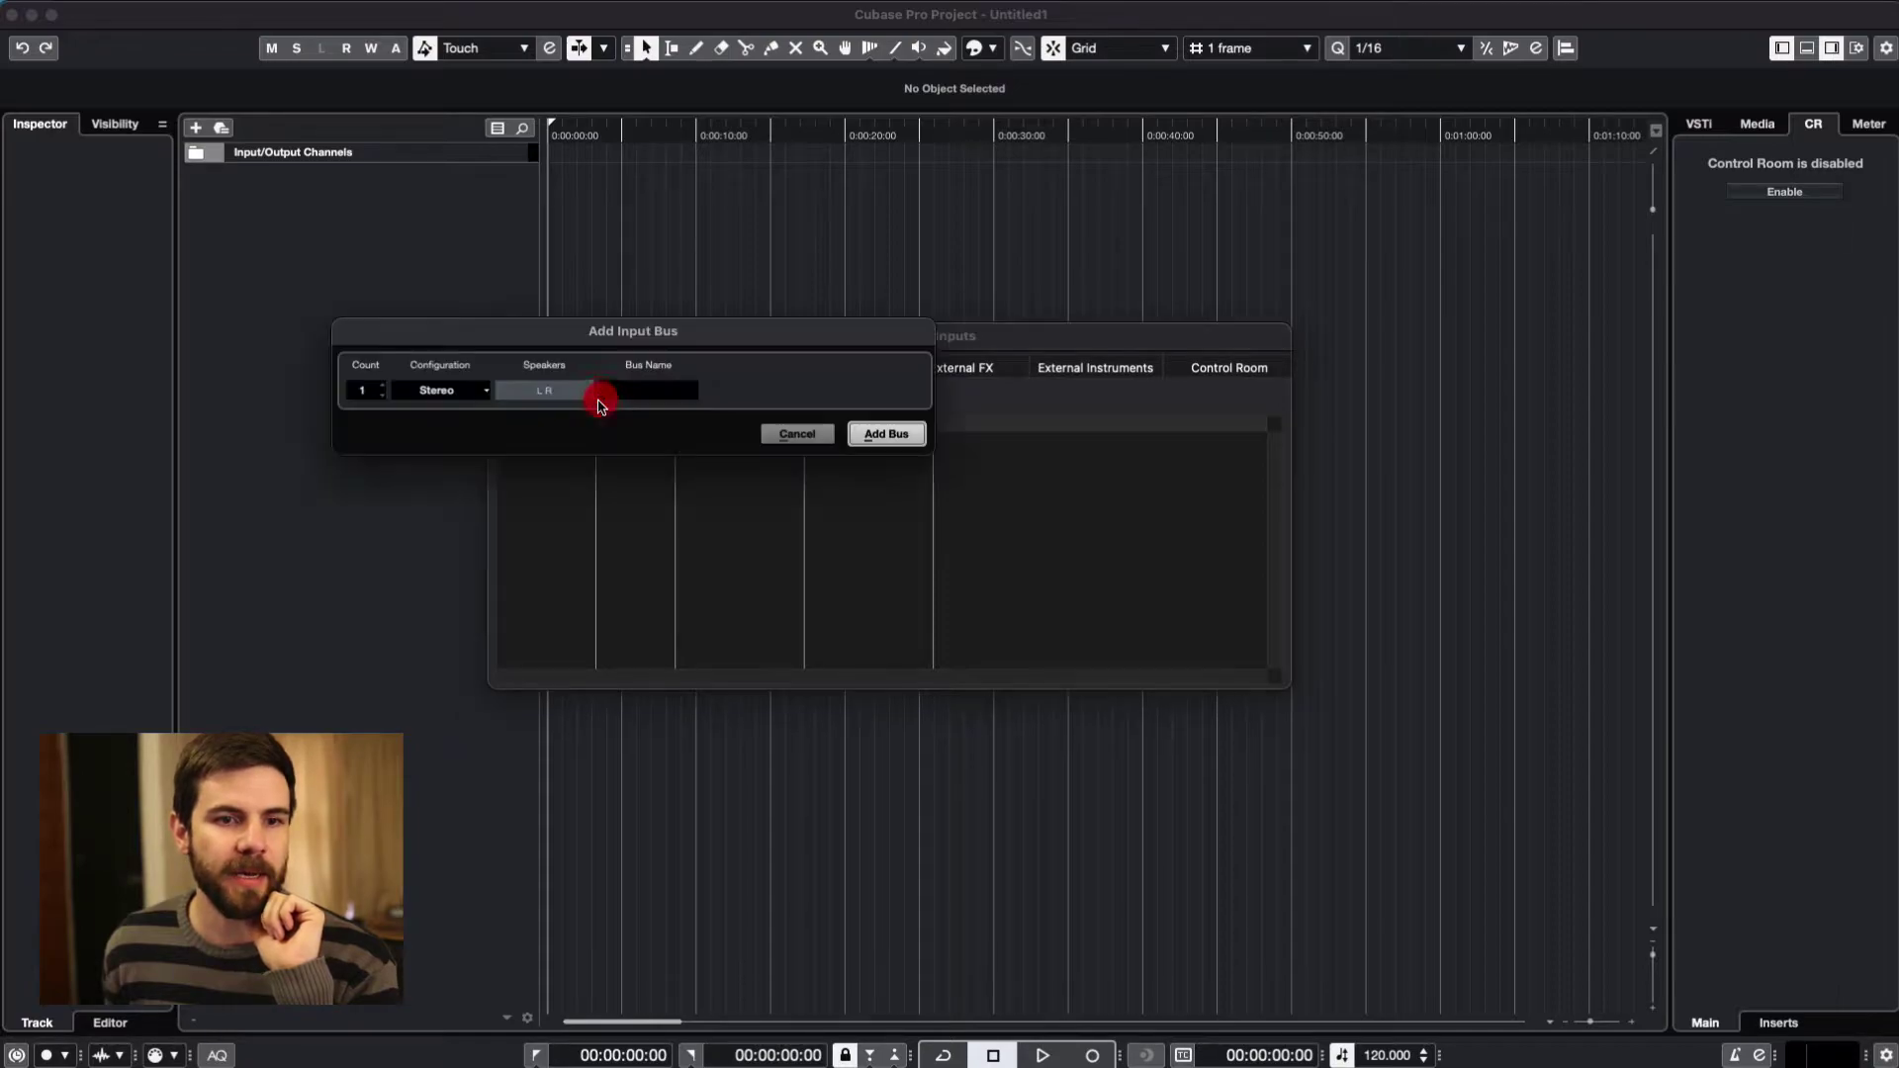
click(461, 389)
click(436, 370)
click(648, 390)
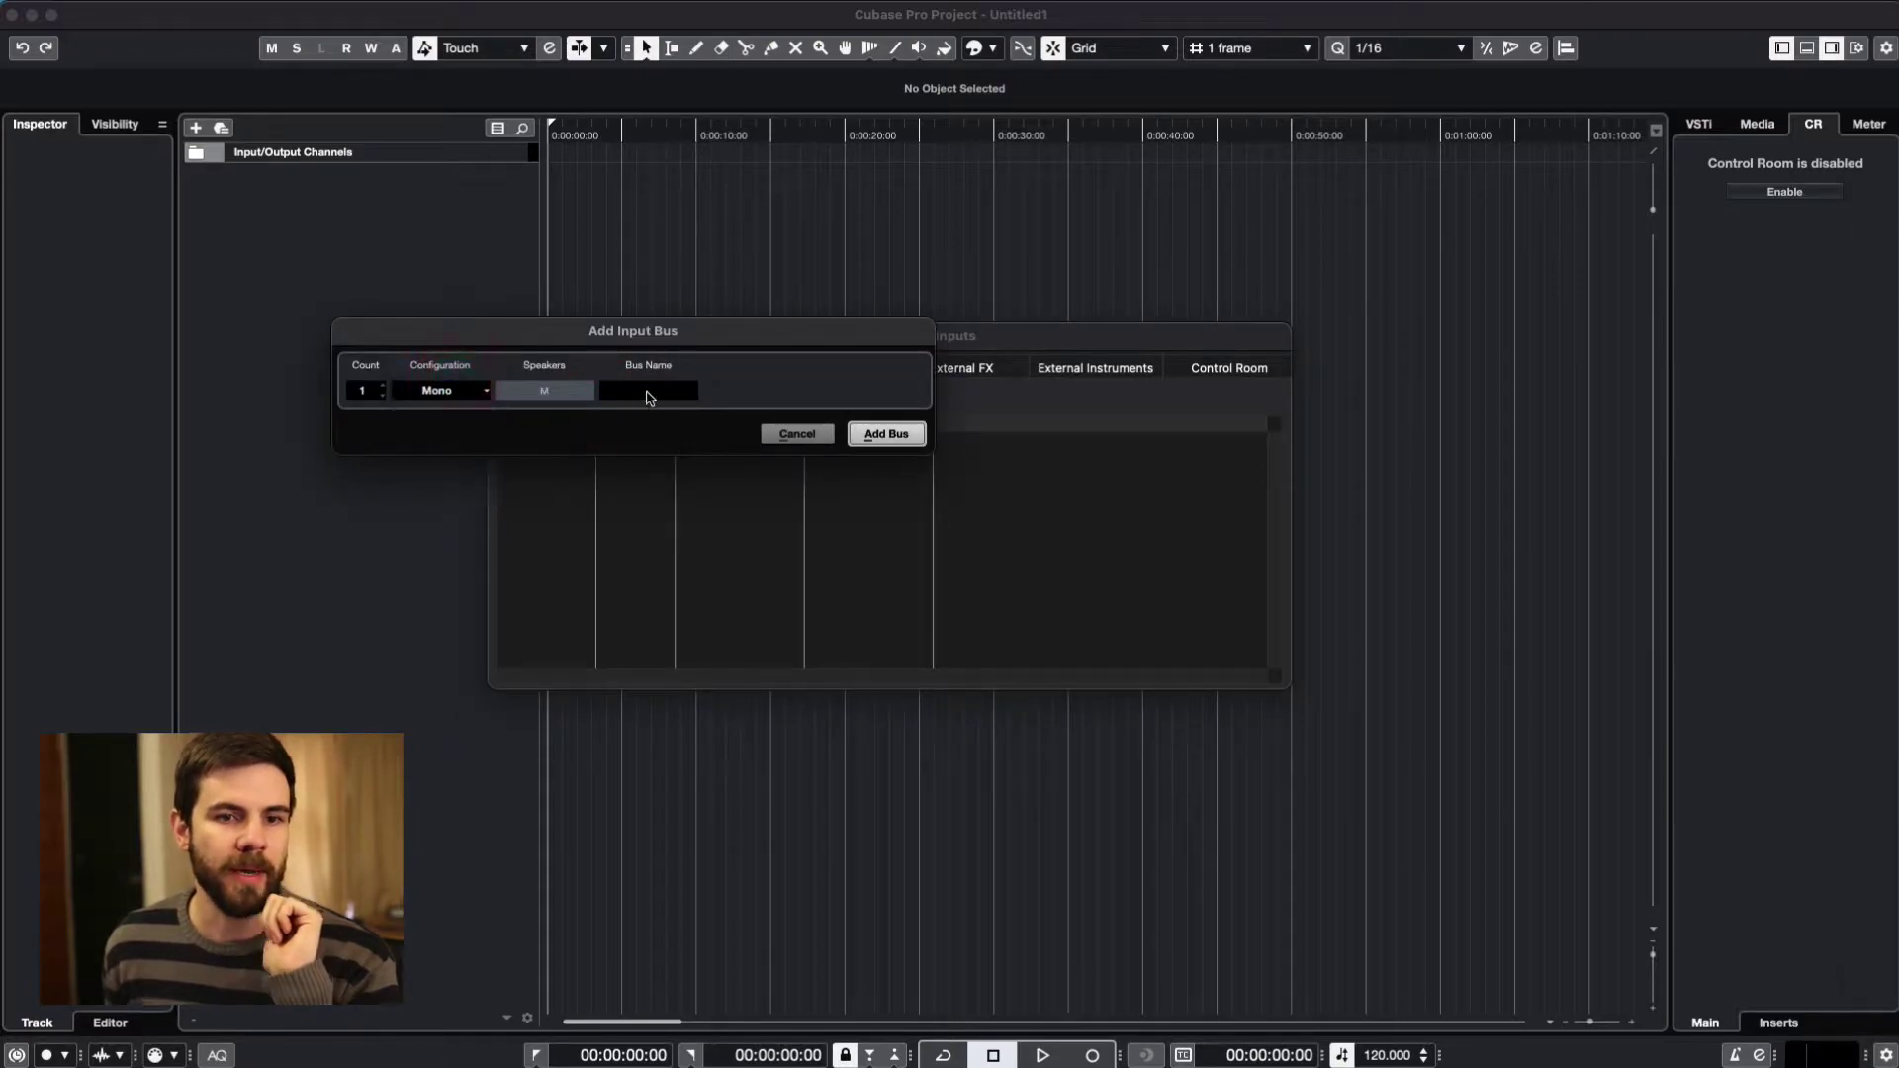
text(MIX)
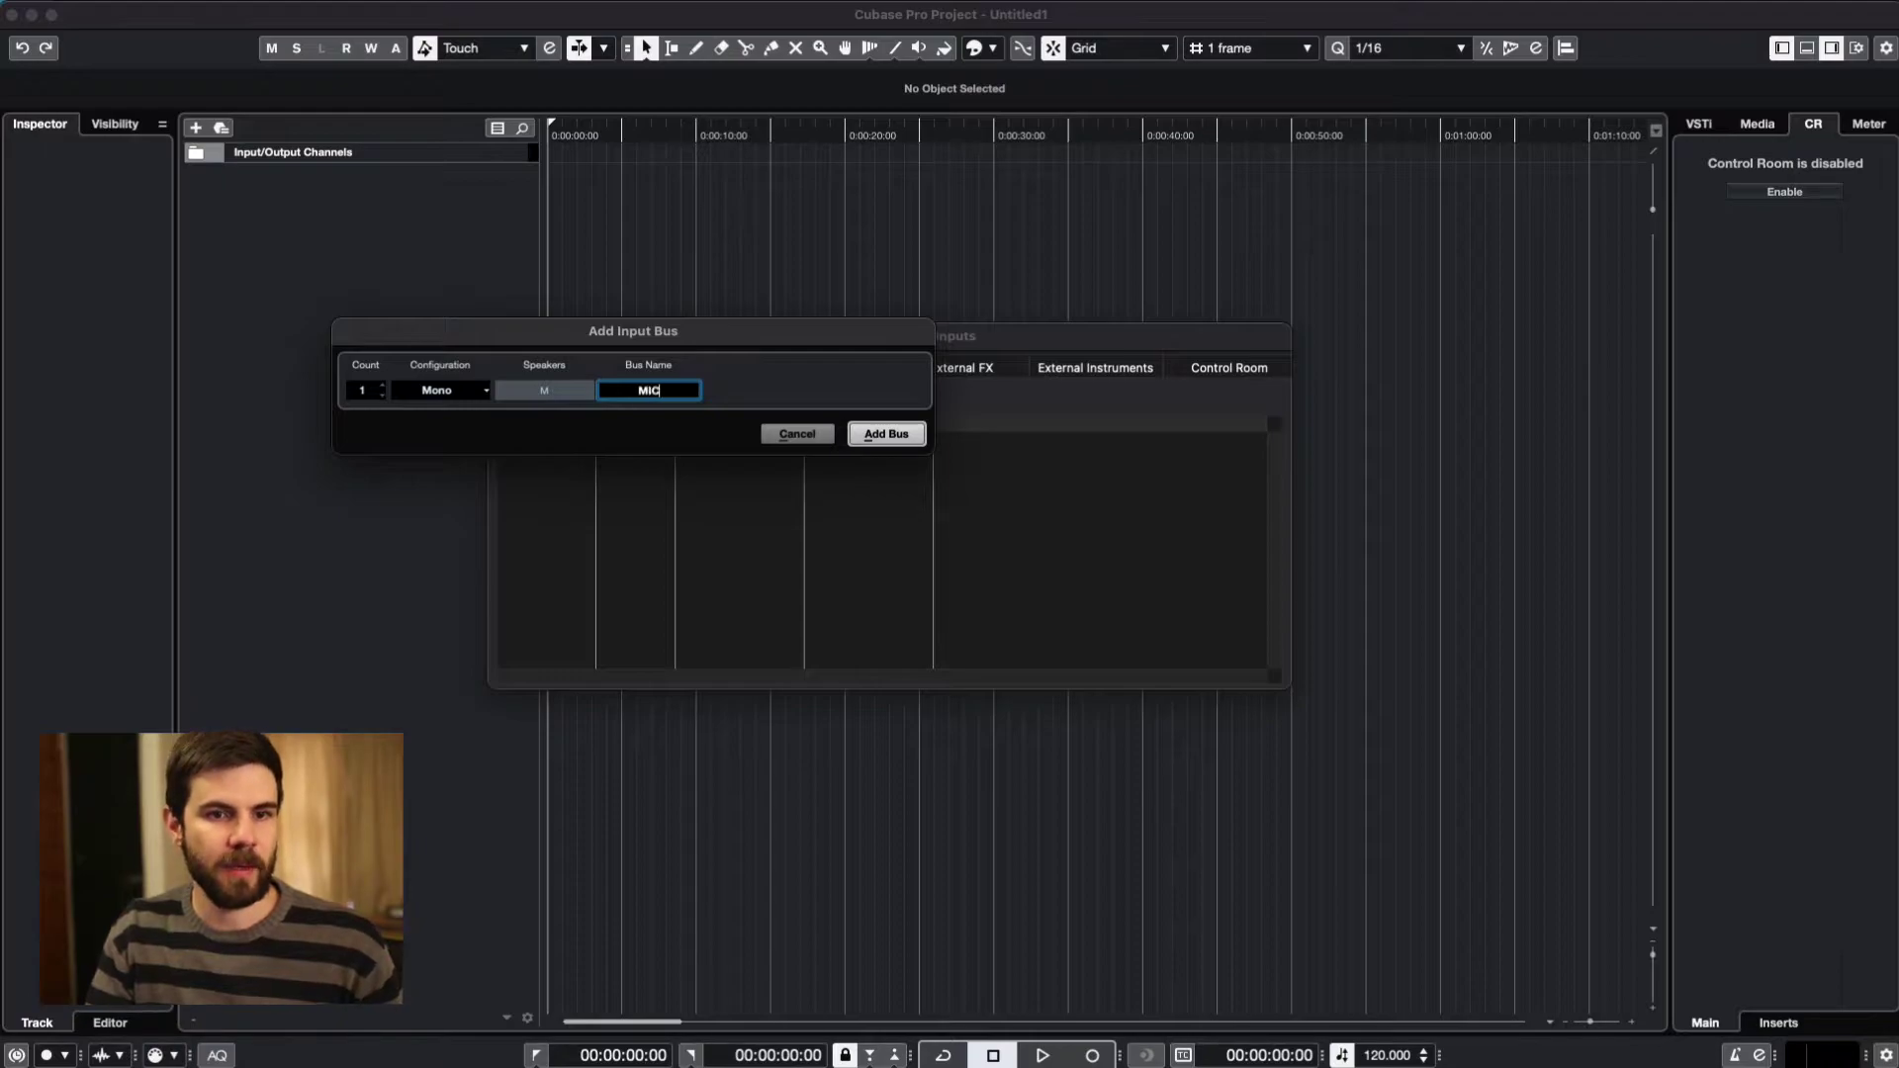
text( in)
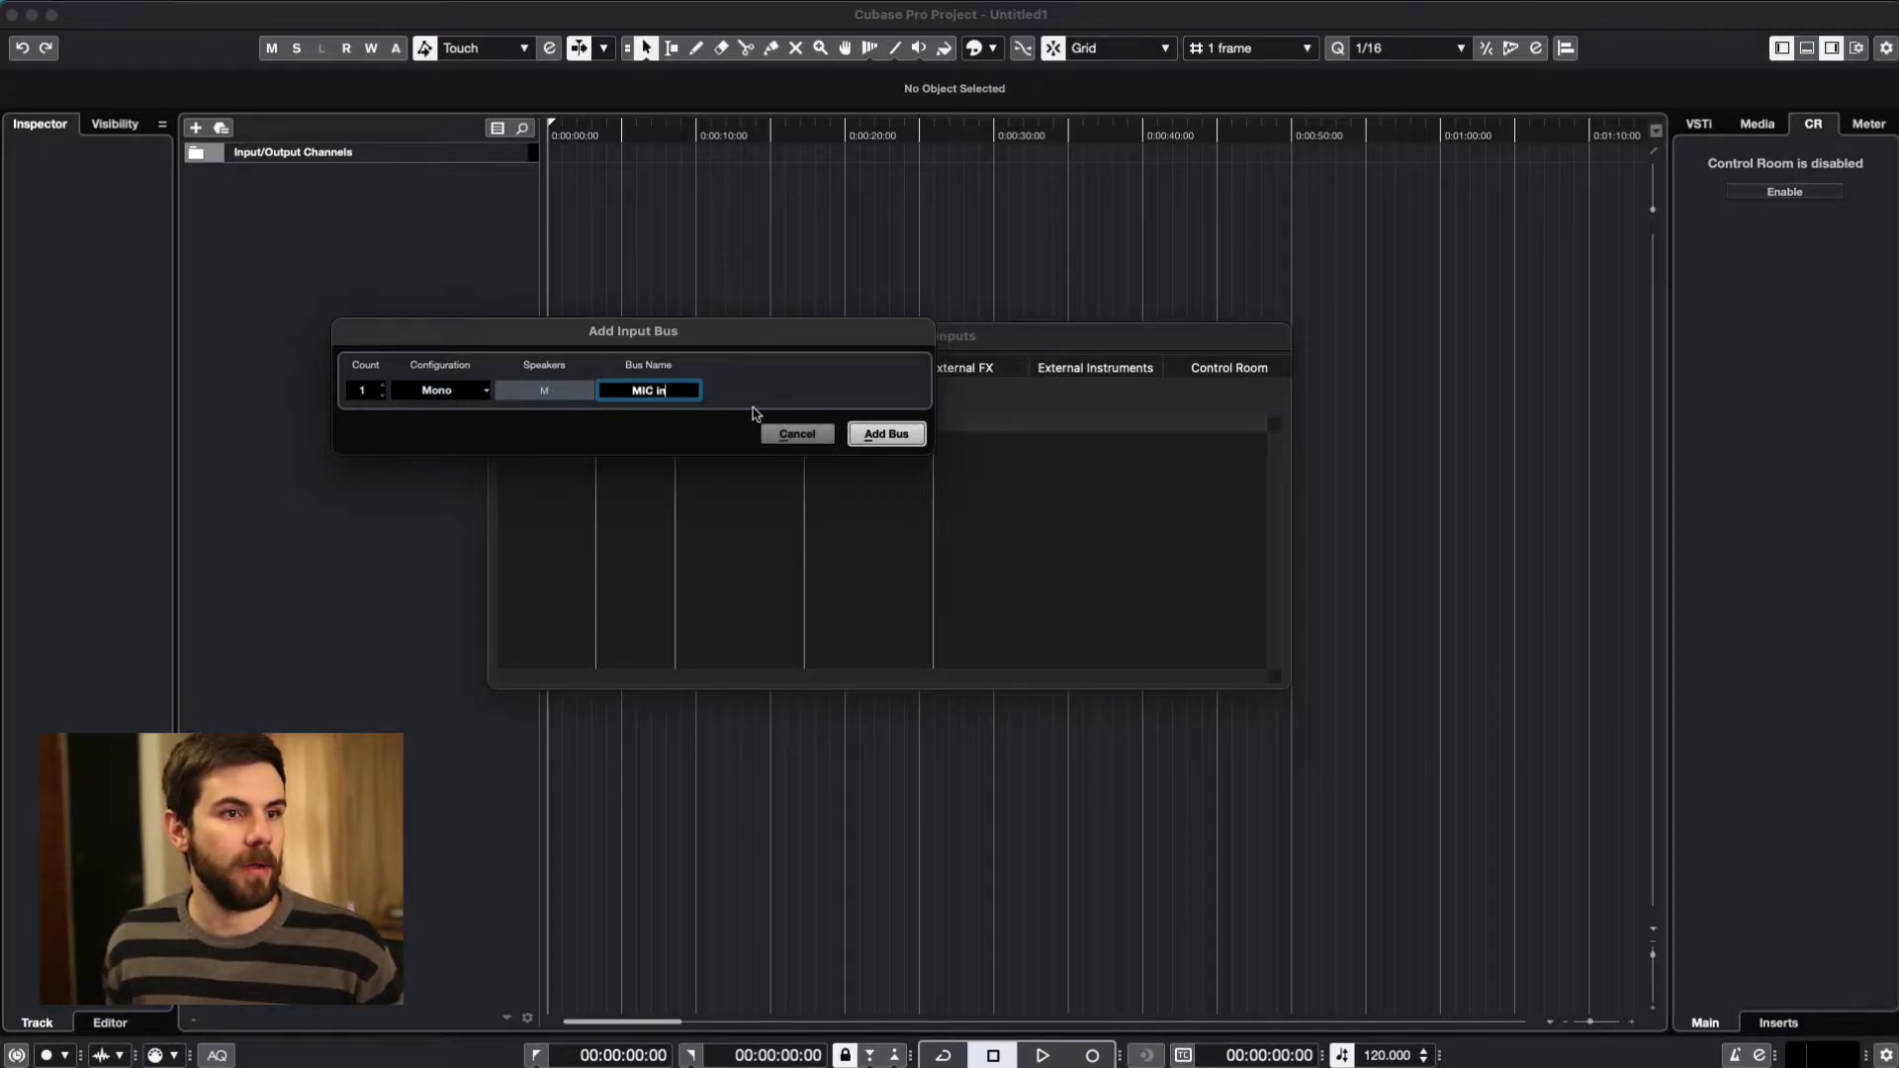
click(887, 435)
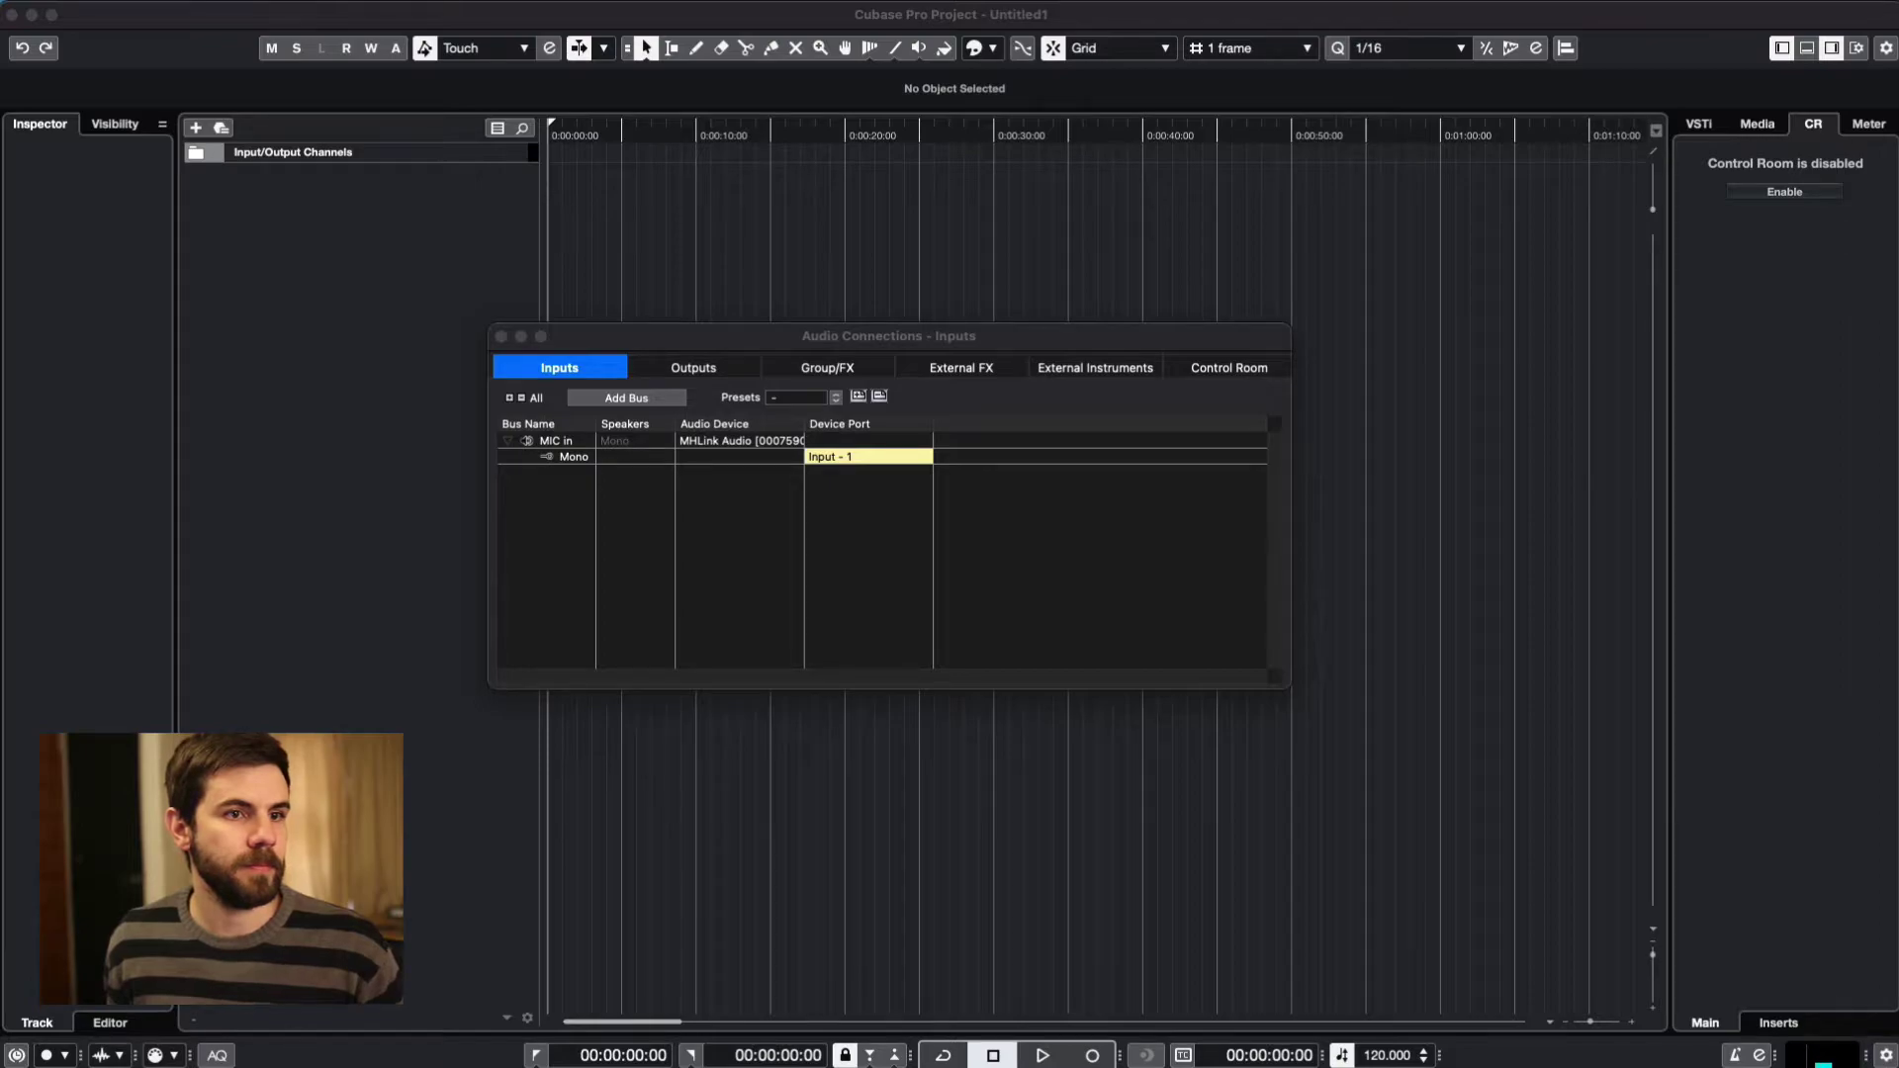
click(850, 456)
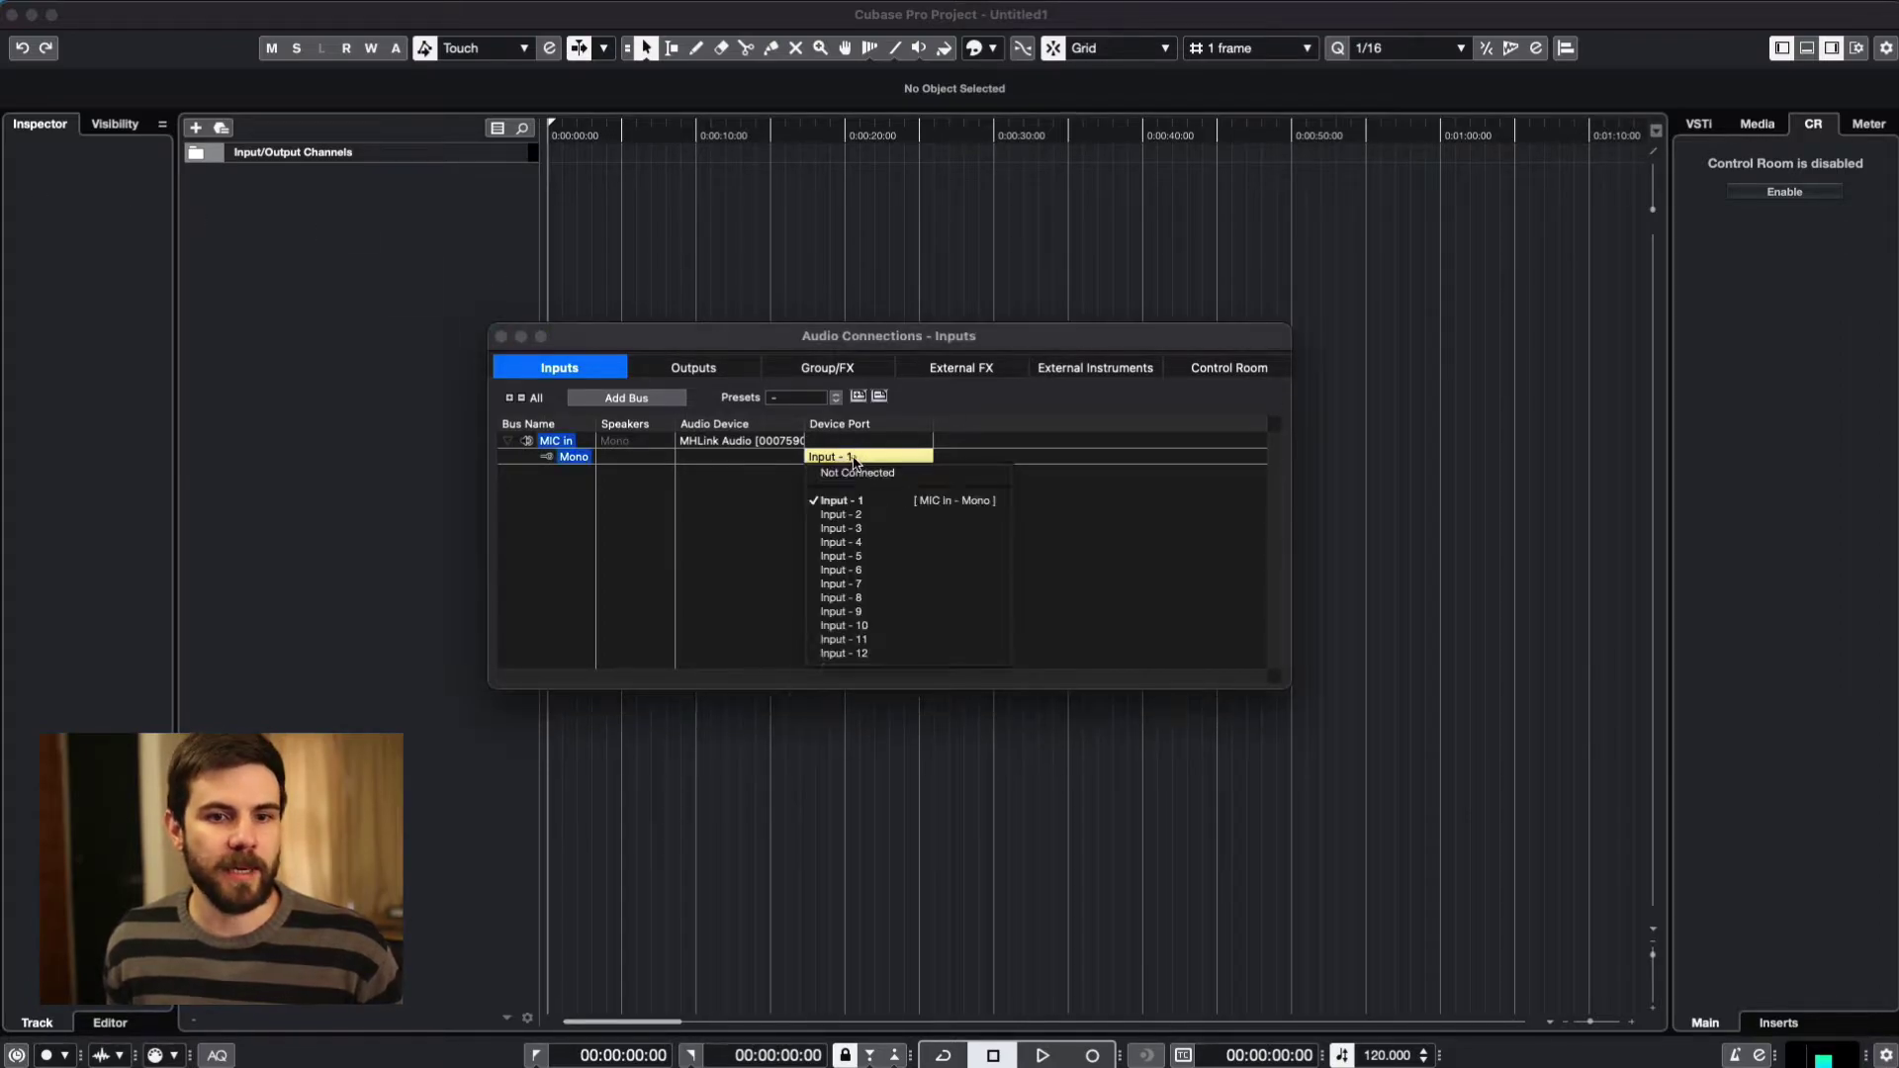
click(862, 528)
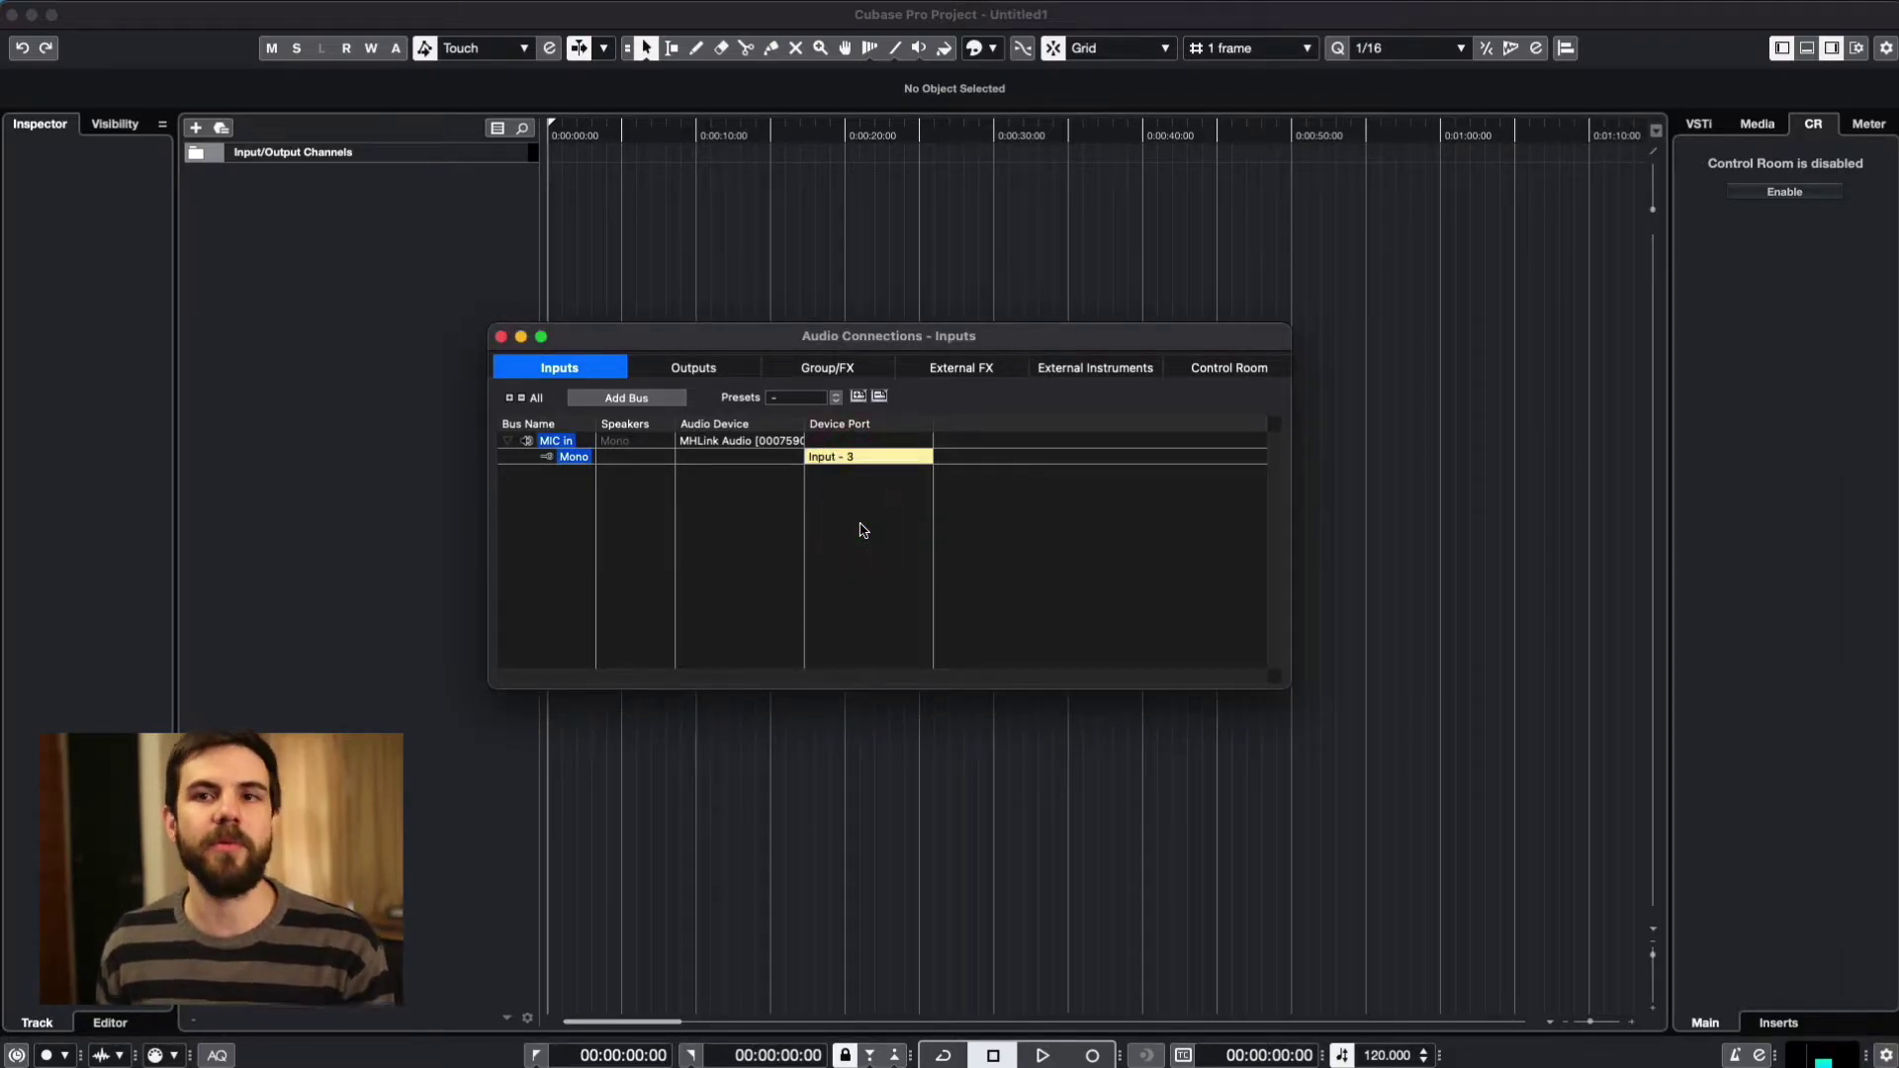
click(881, 501)
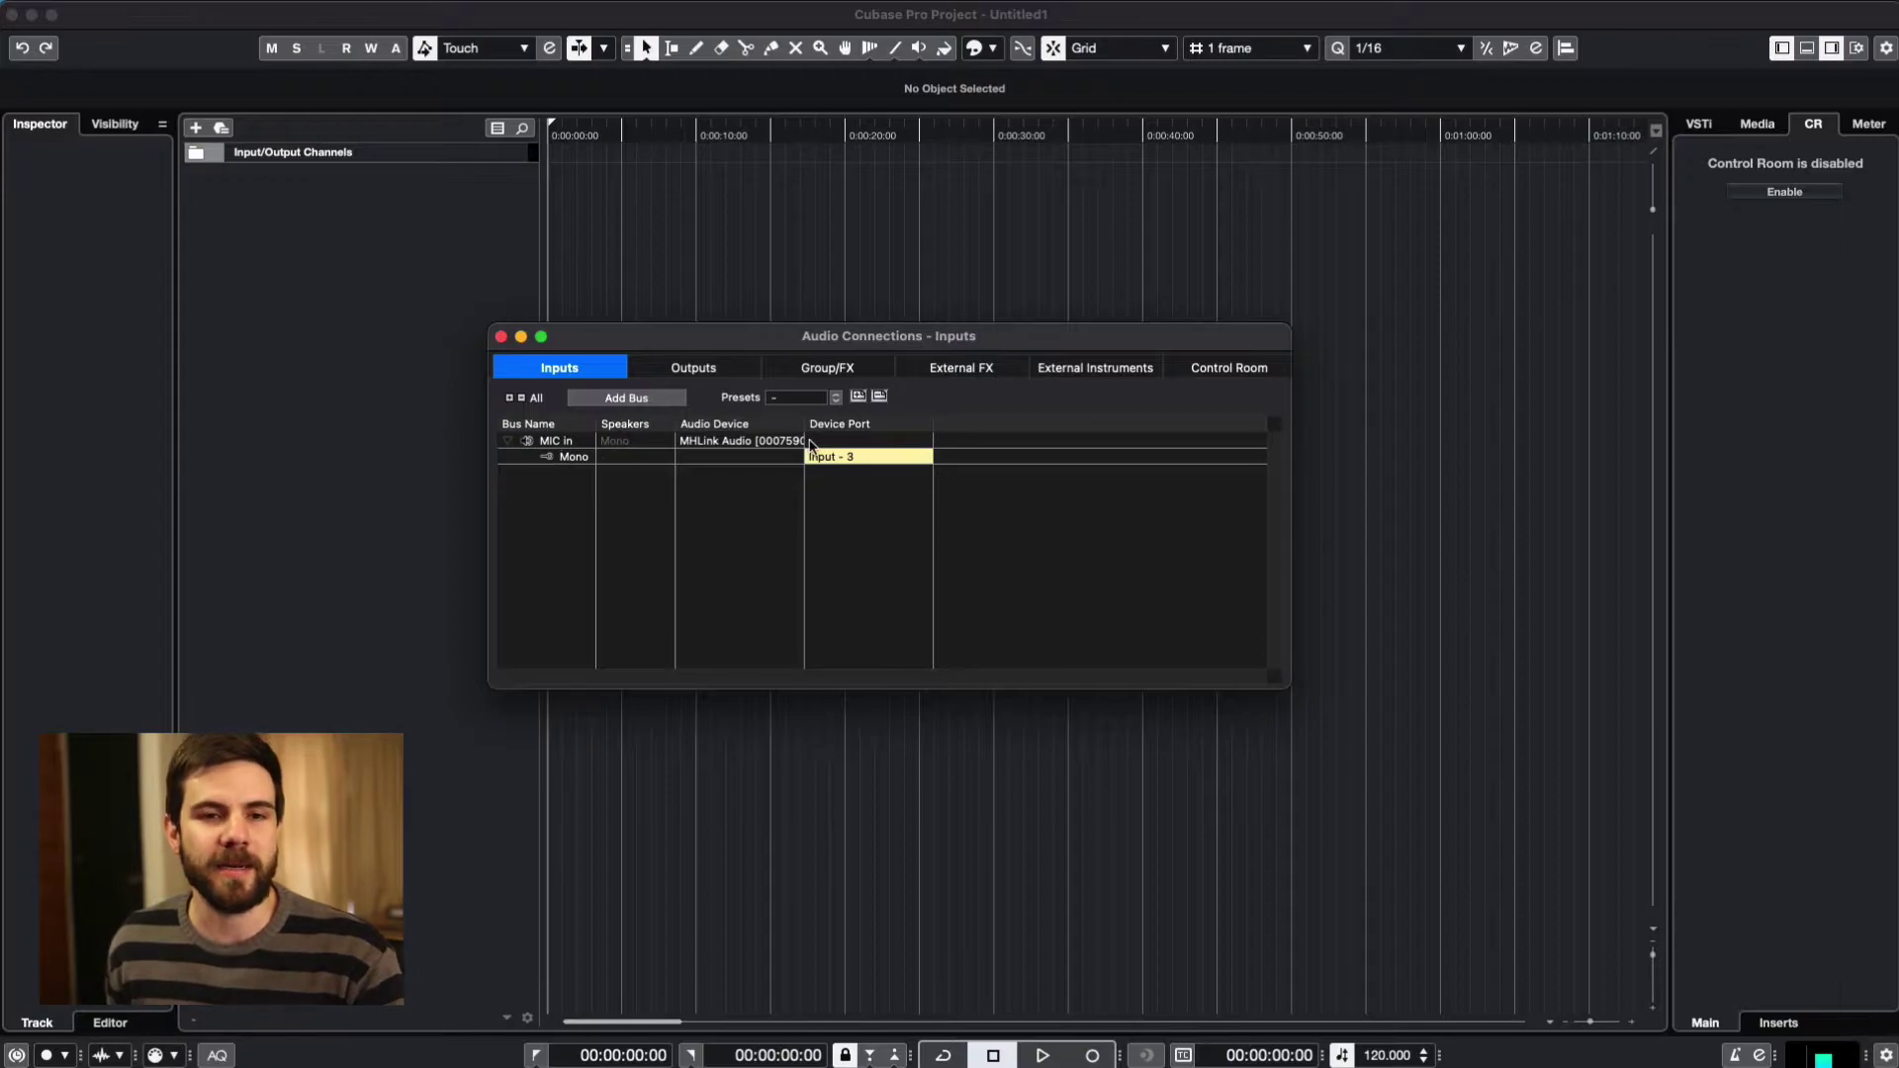
- Nudge the Audio Connections window up and display the output buses
mouse_move(831, 344)
mouse_down()
mouse_move(846, 324)
mouse_move(840, 340)
mouse_up()
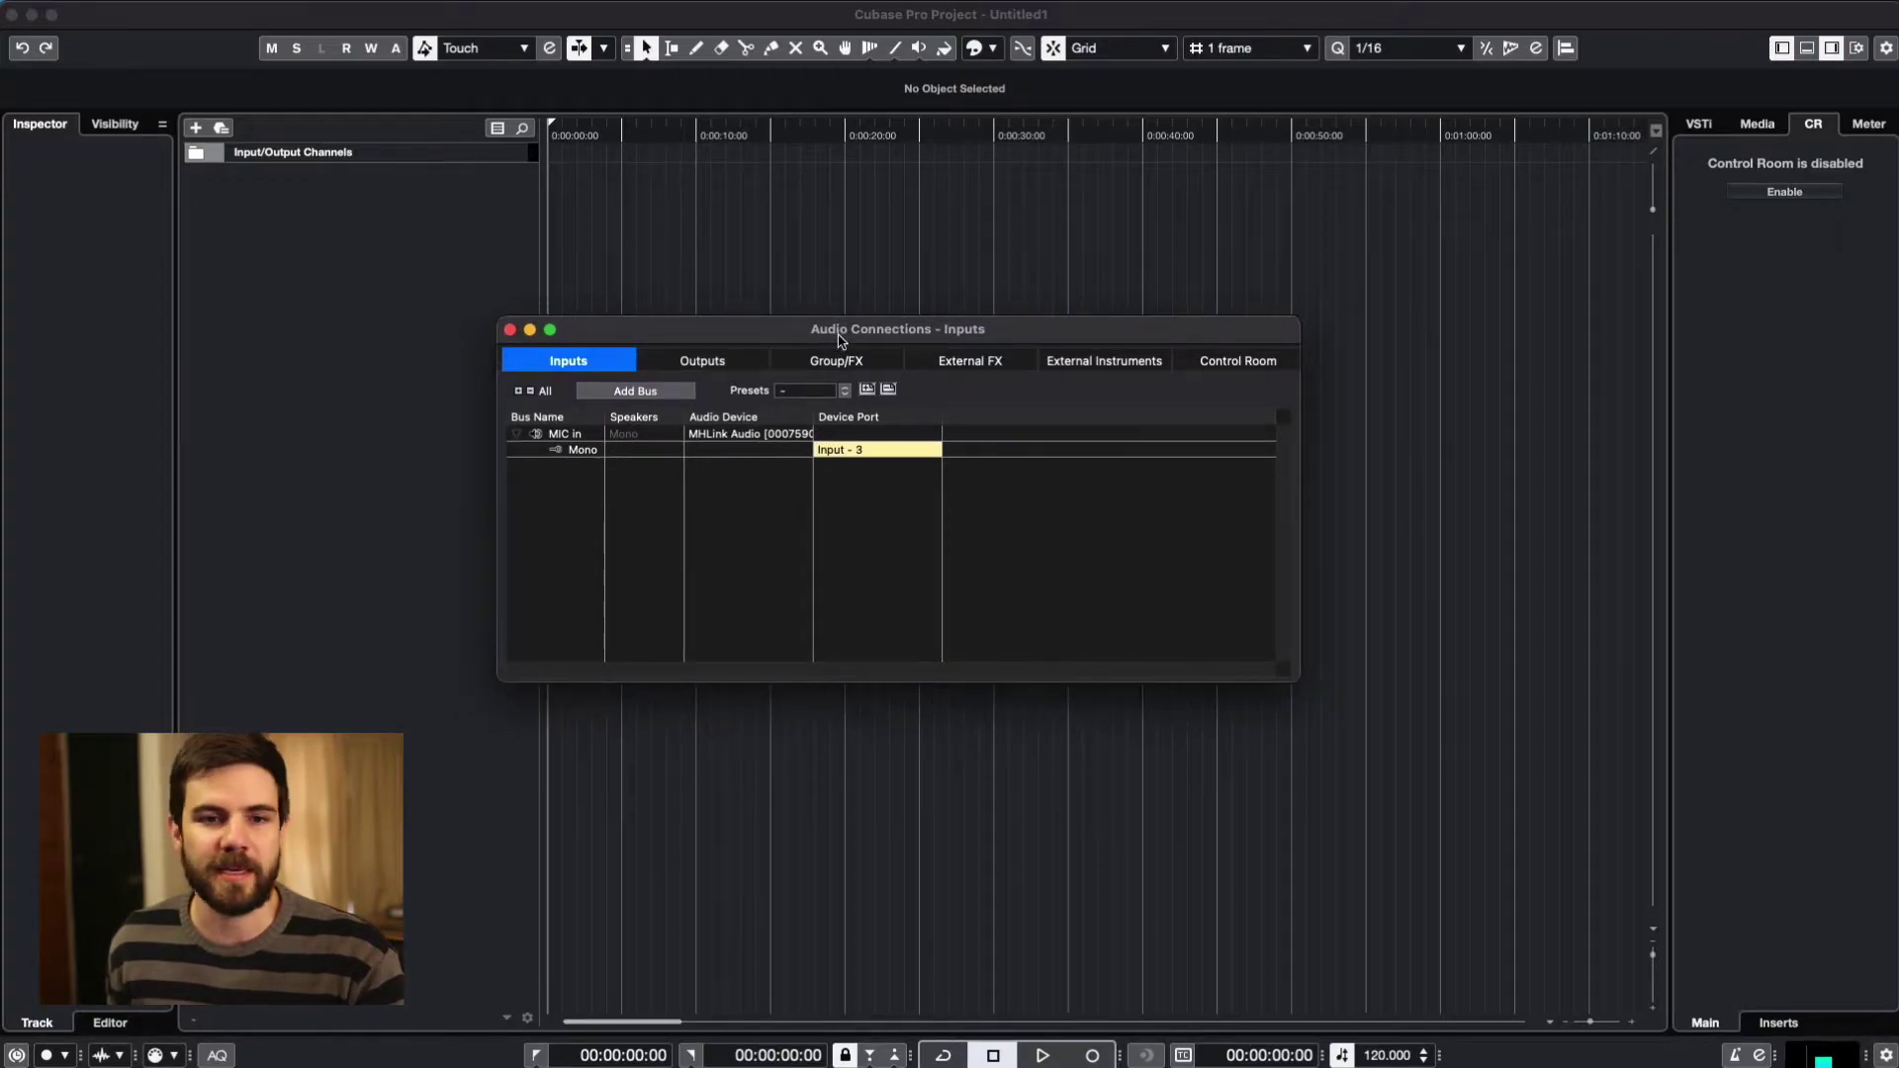
click(836, 340)
drag(695, 343, 689, 333)
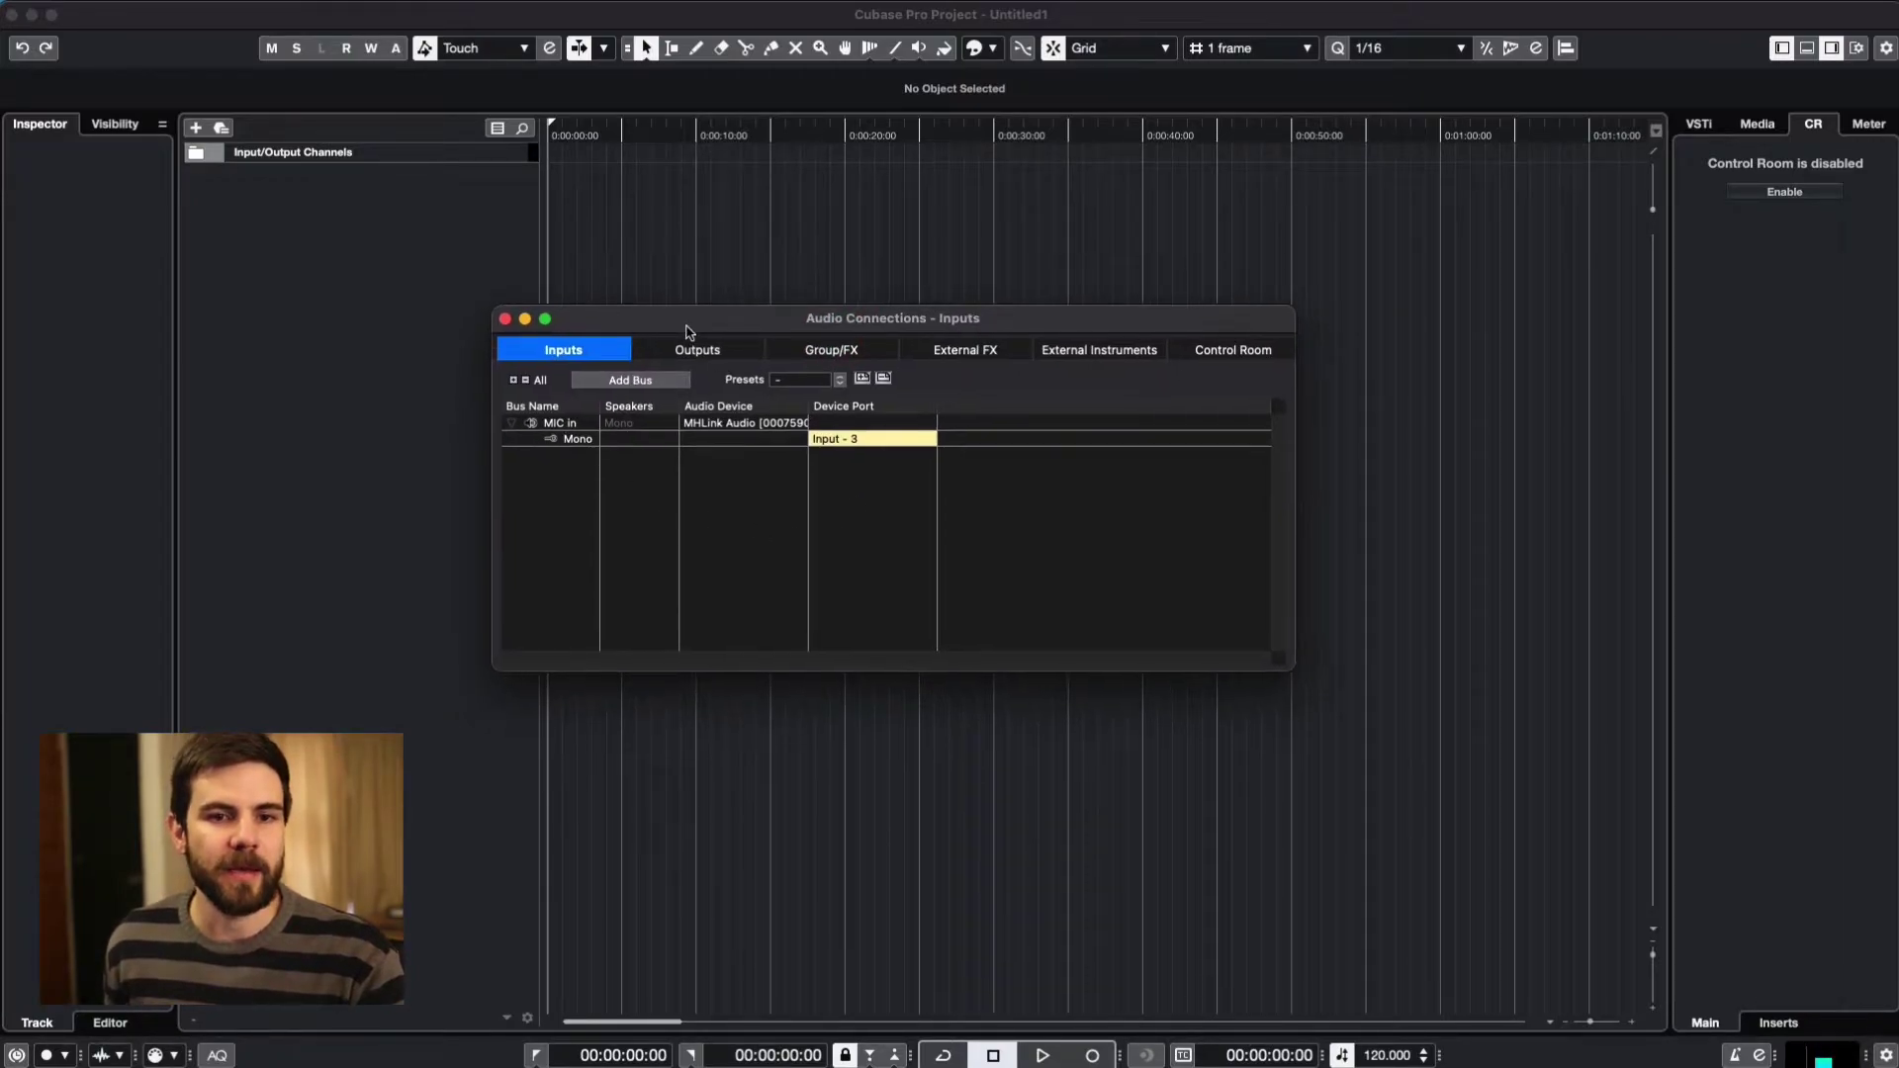
click(694, 351)
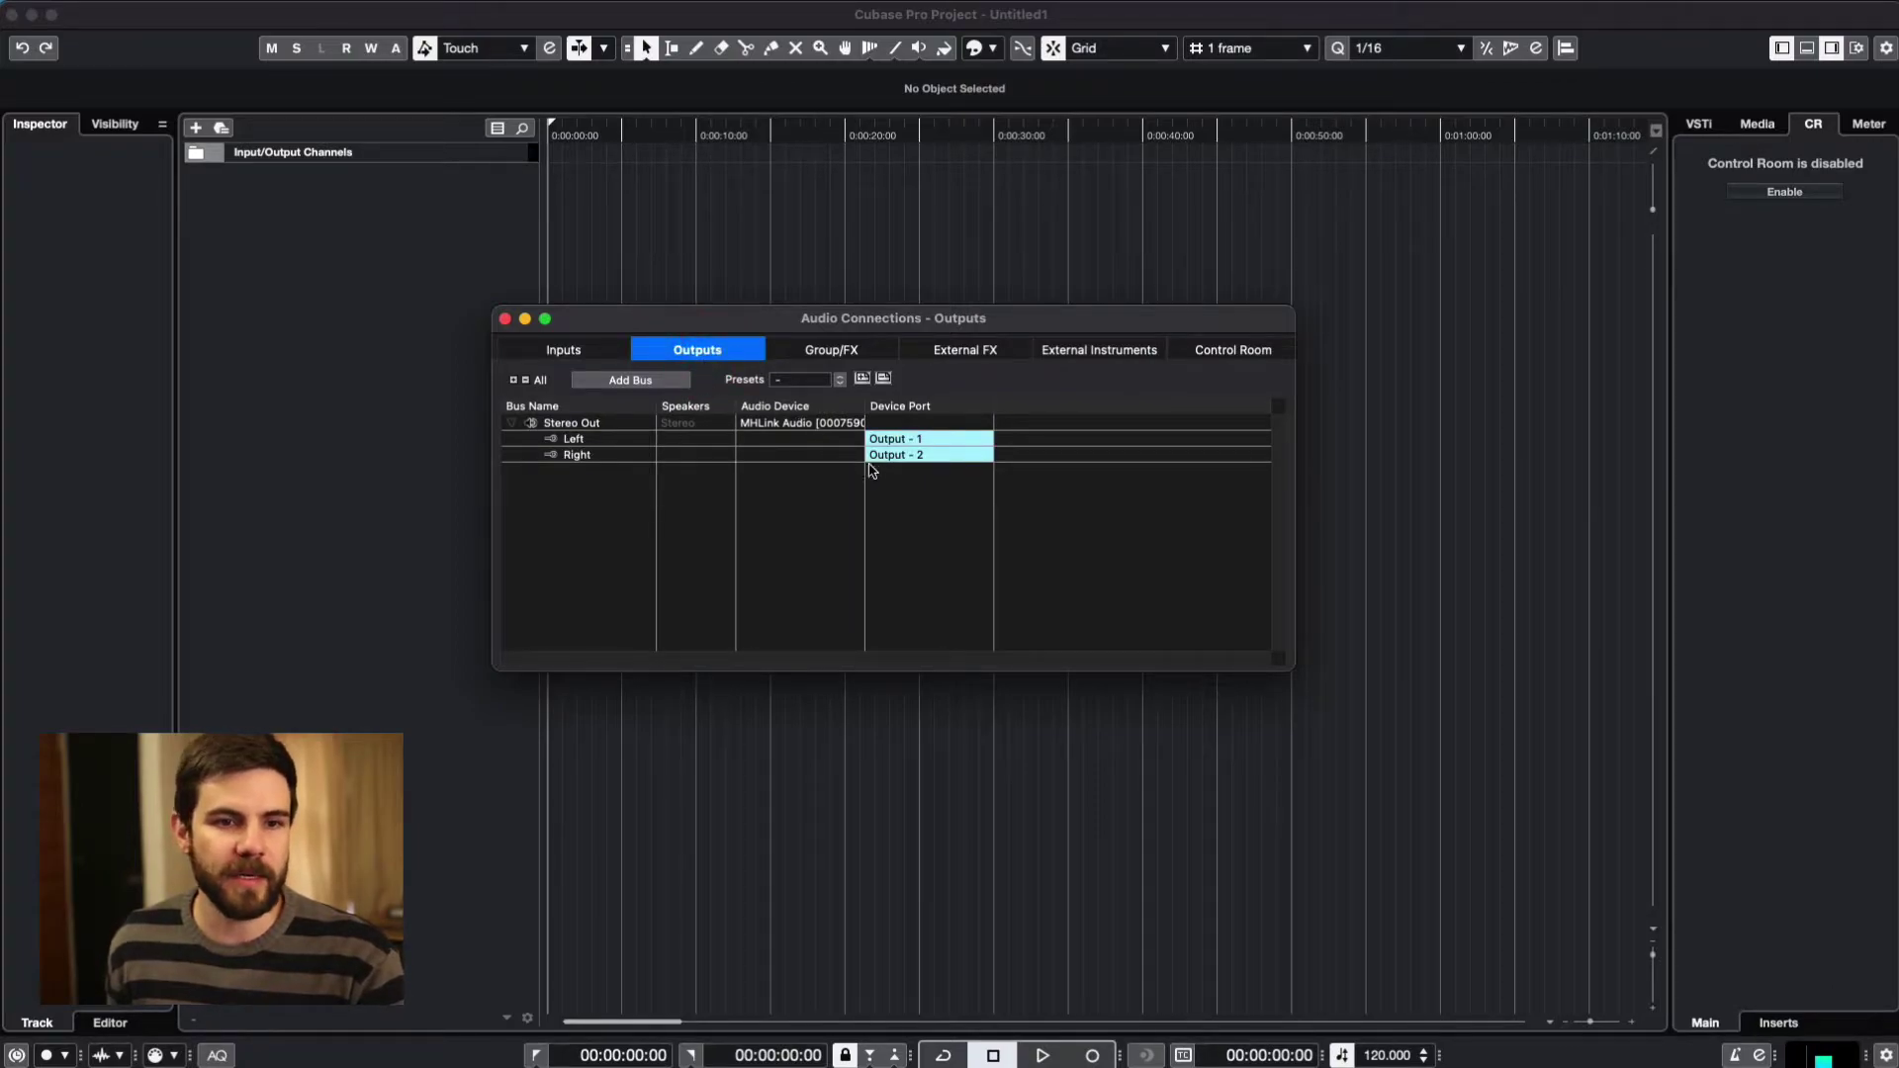
- Add a 5.1 output bus initially named SR out
double_click(571, 424)
click(654, 381)
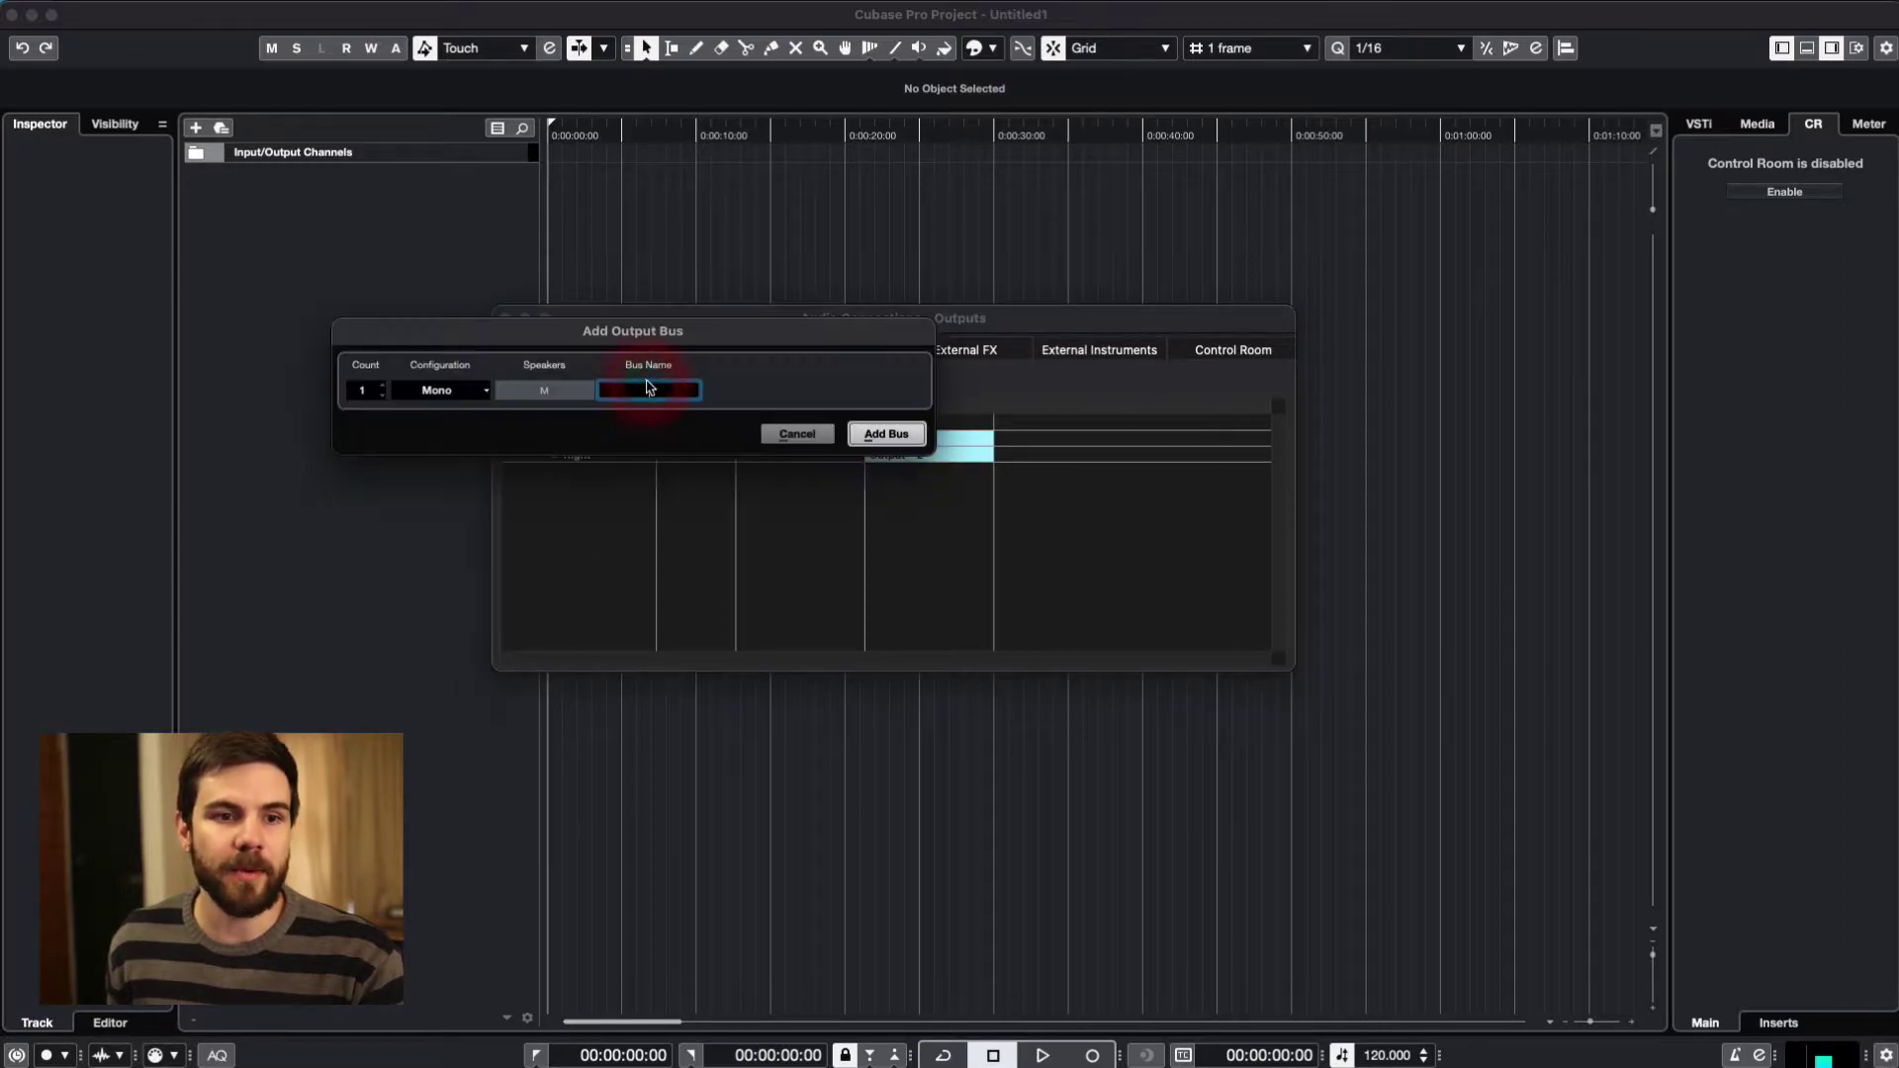
click(445, 391)
click(441, 501)
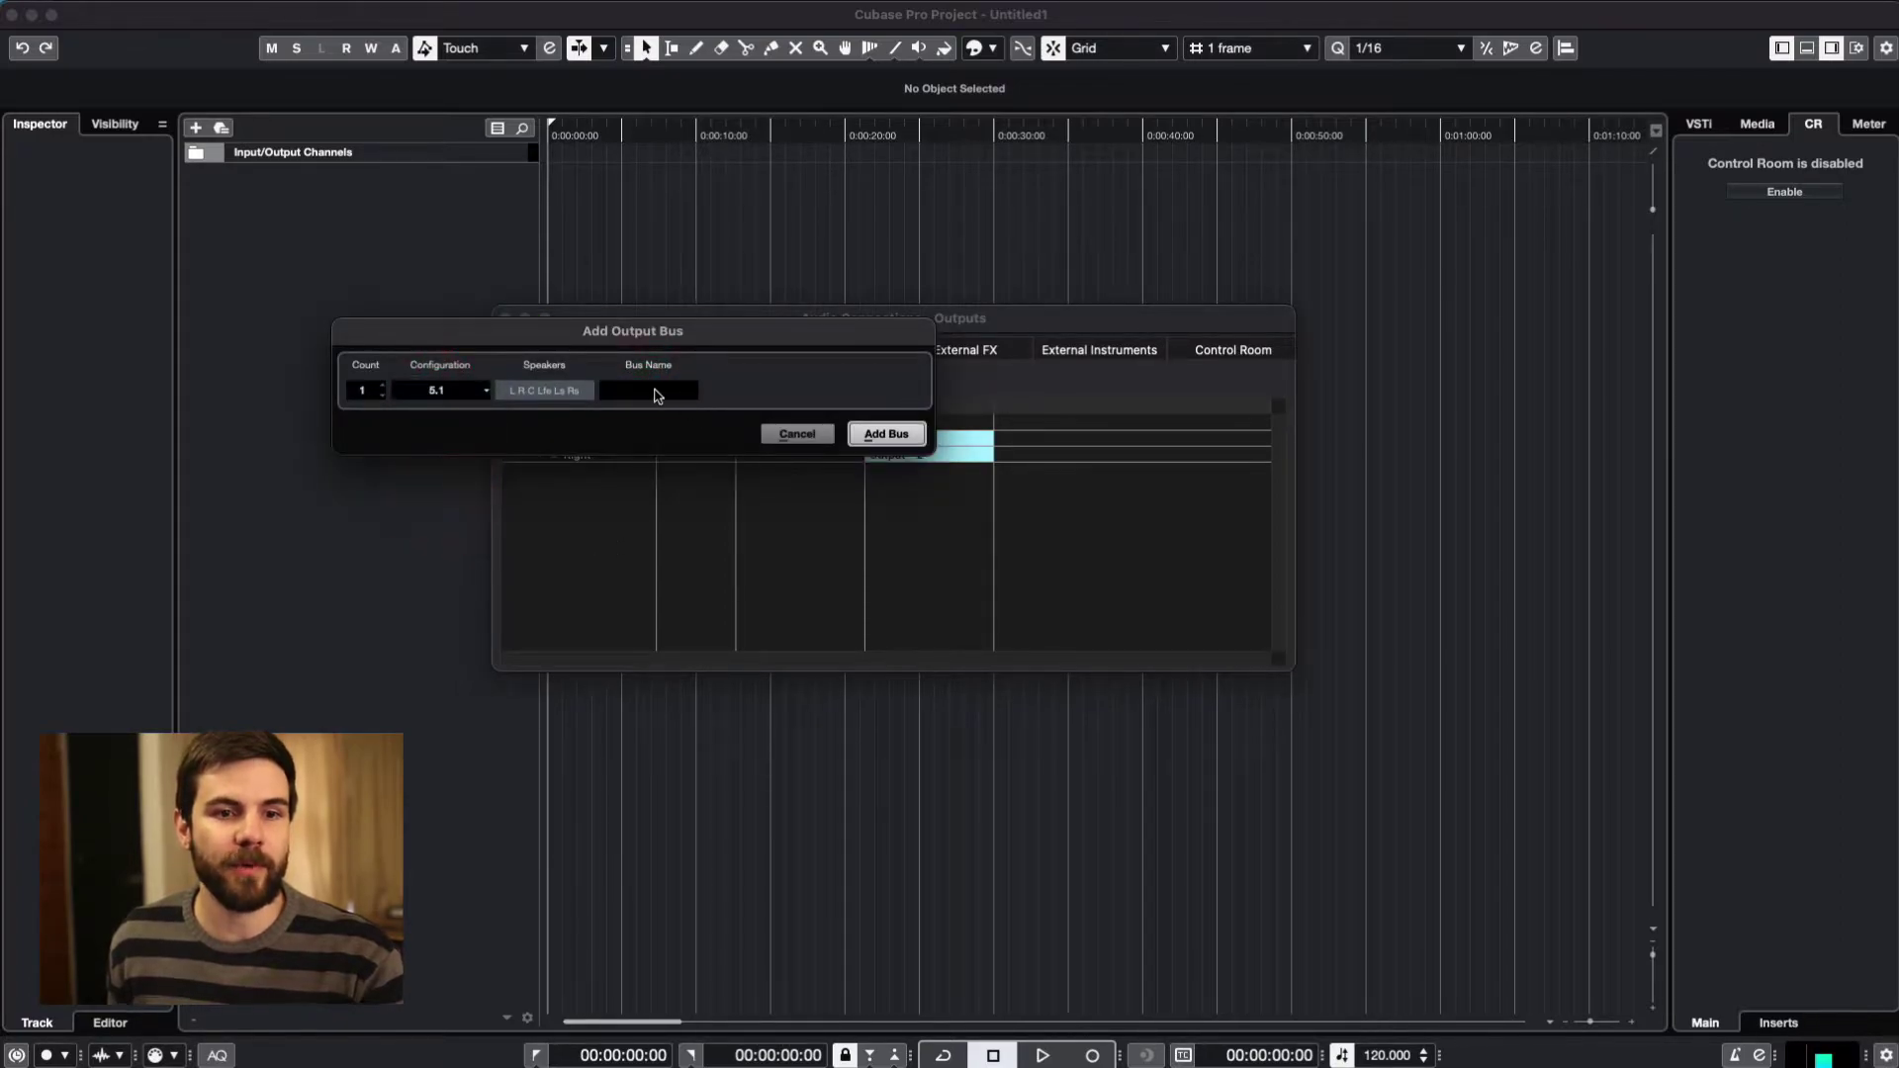
click(655, 390)
text(SR)
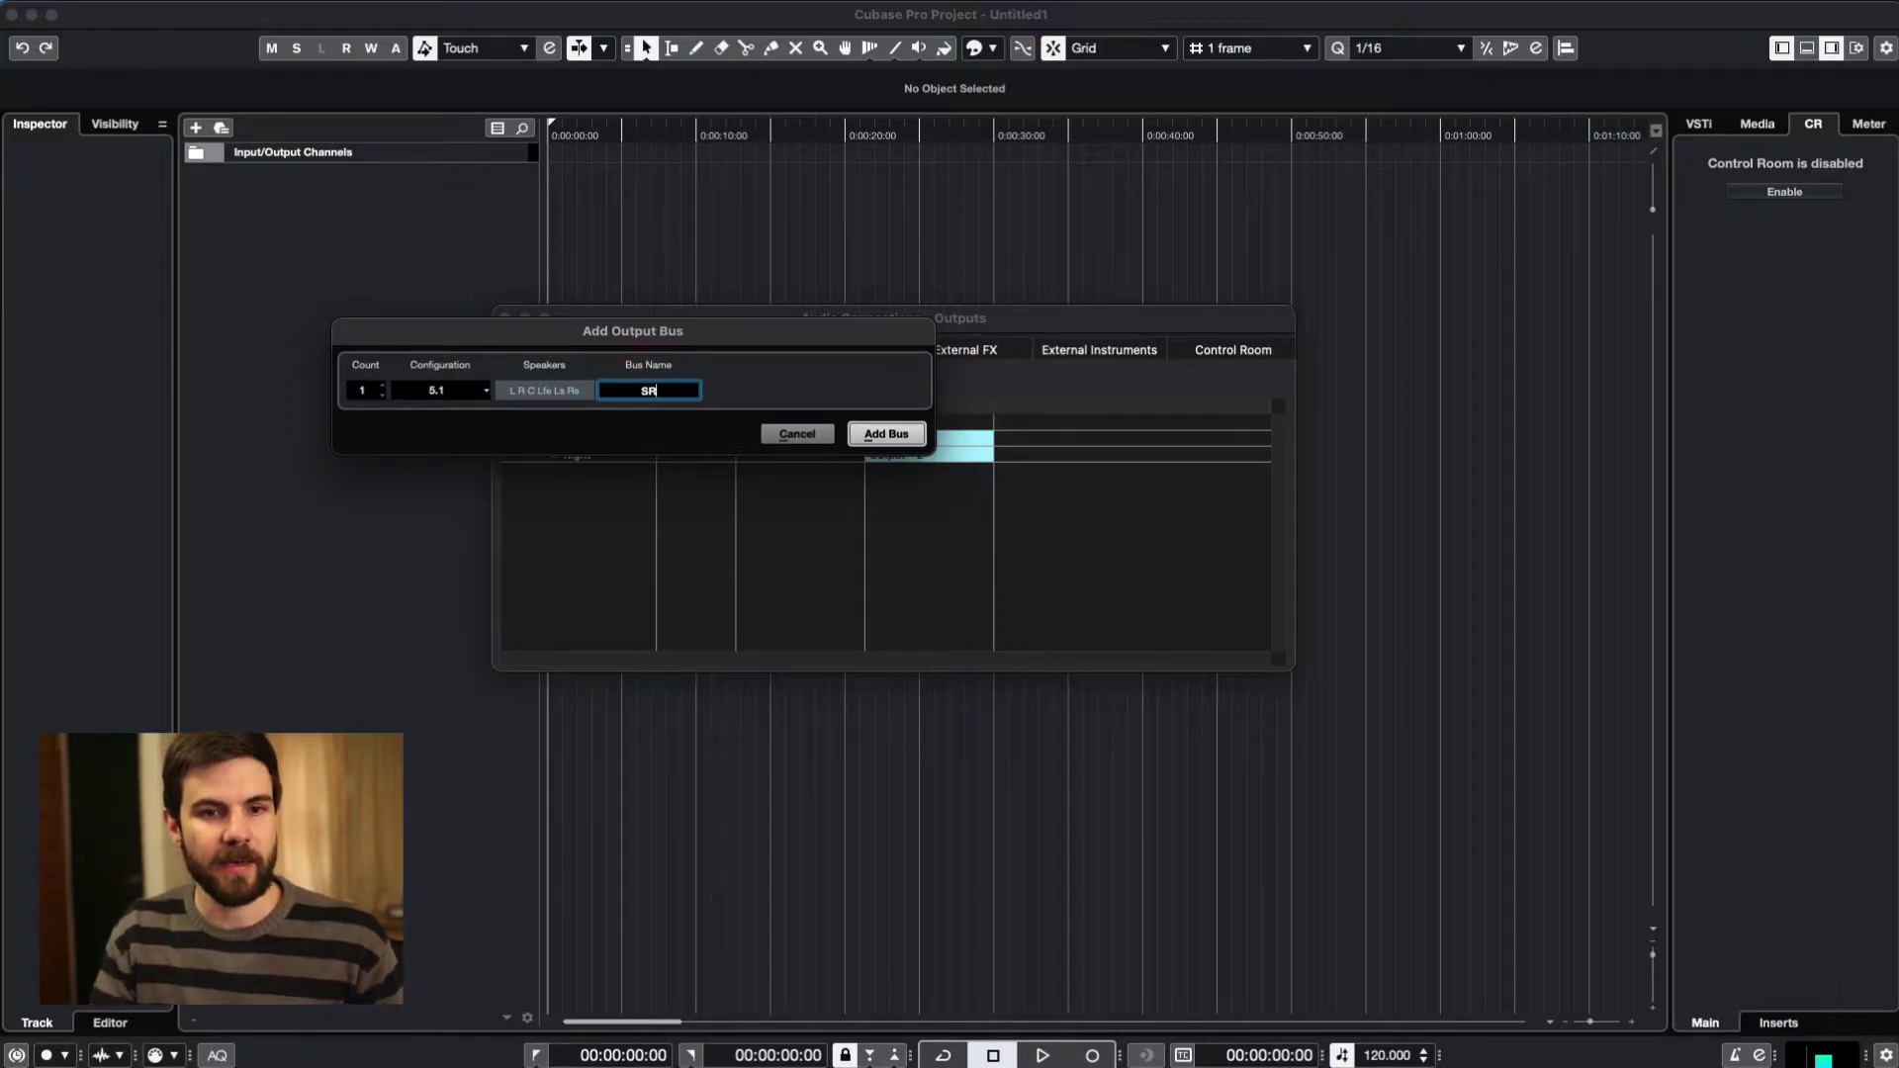
text( out)
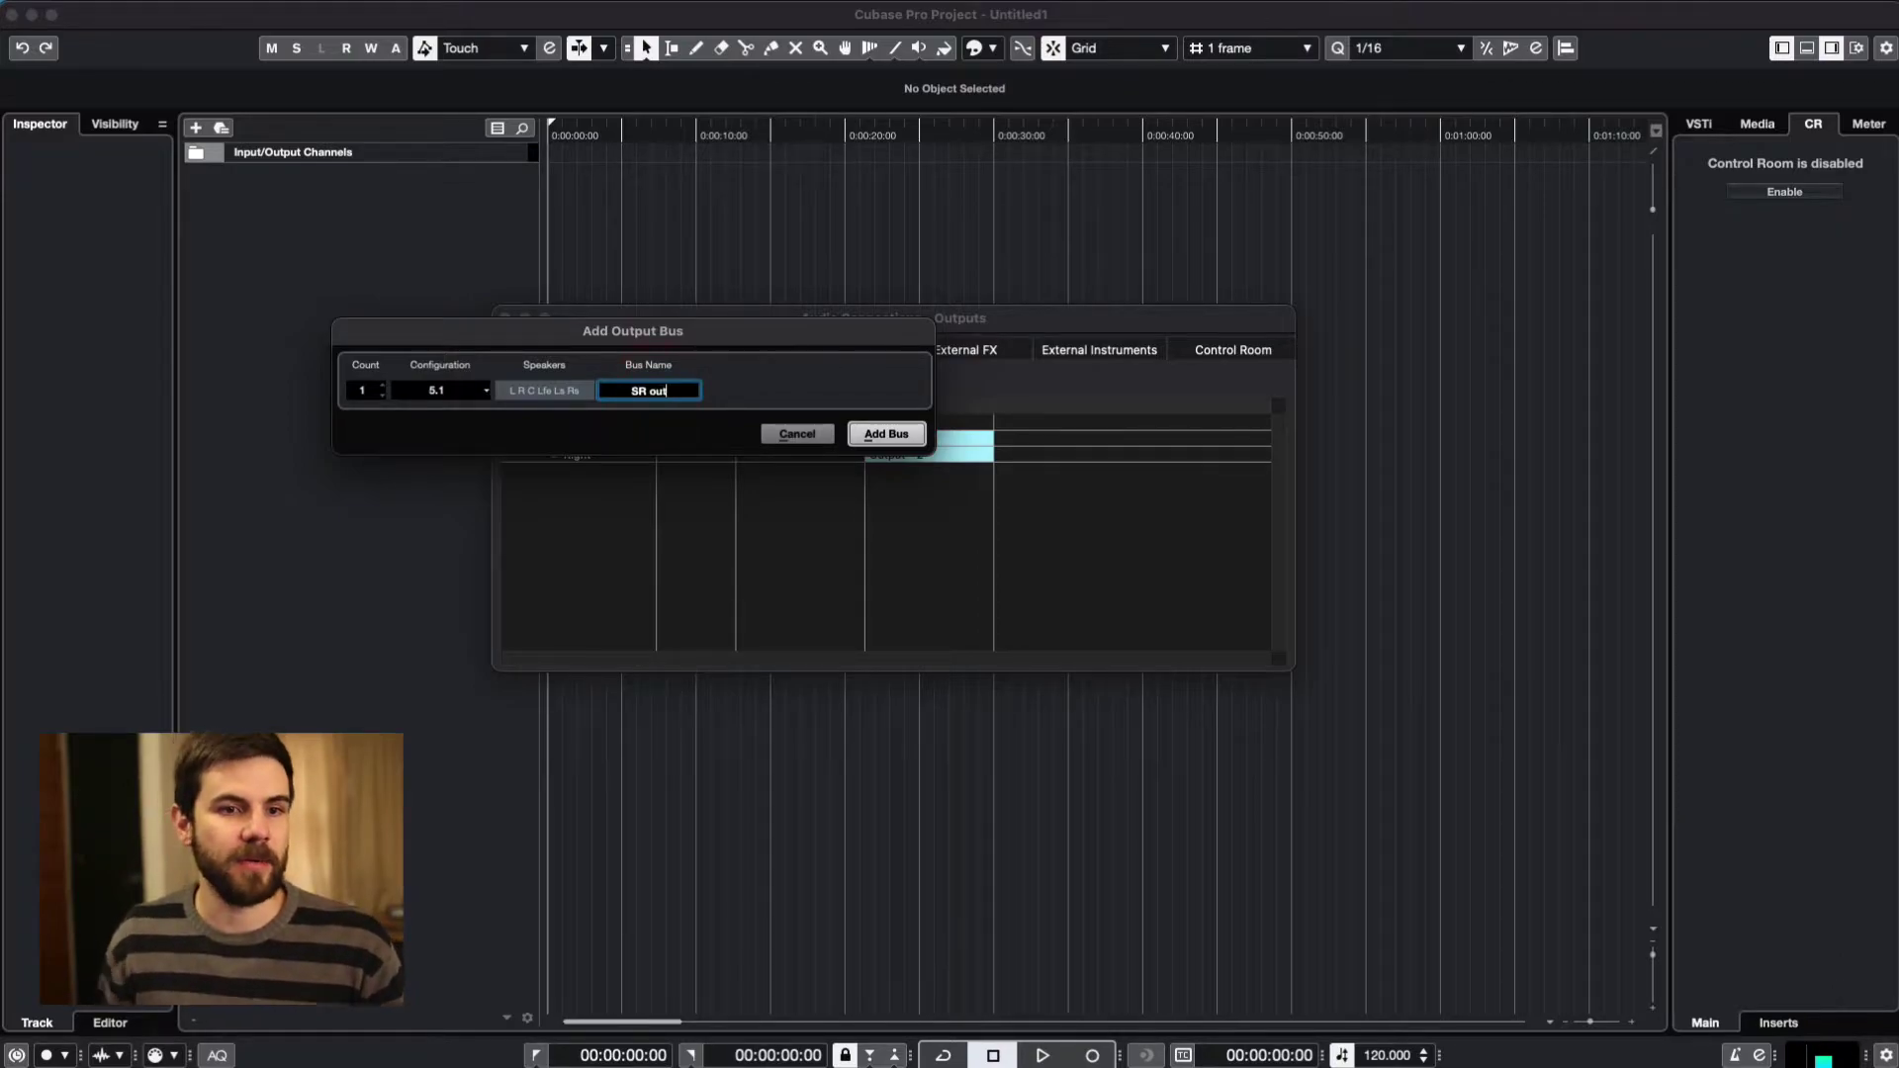
click(885, 434)
- Rename the SR out bus to 5.1 out and select Stereo Out
click(560, 423)
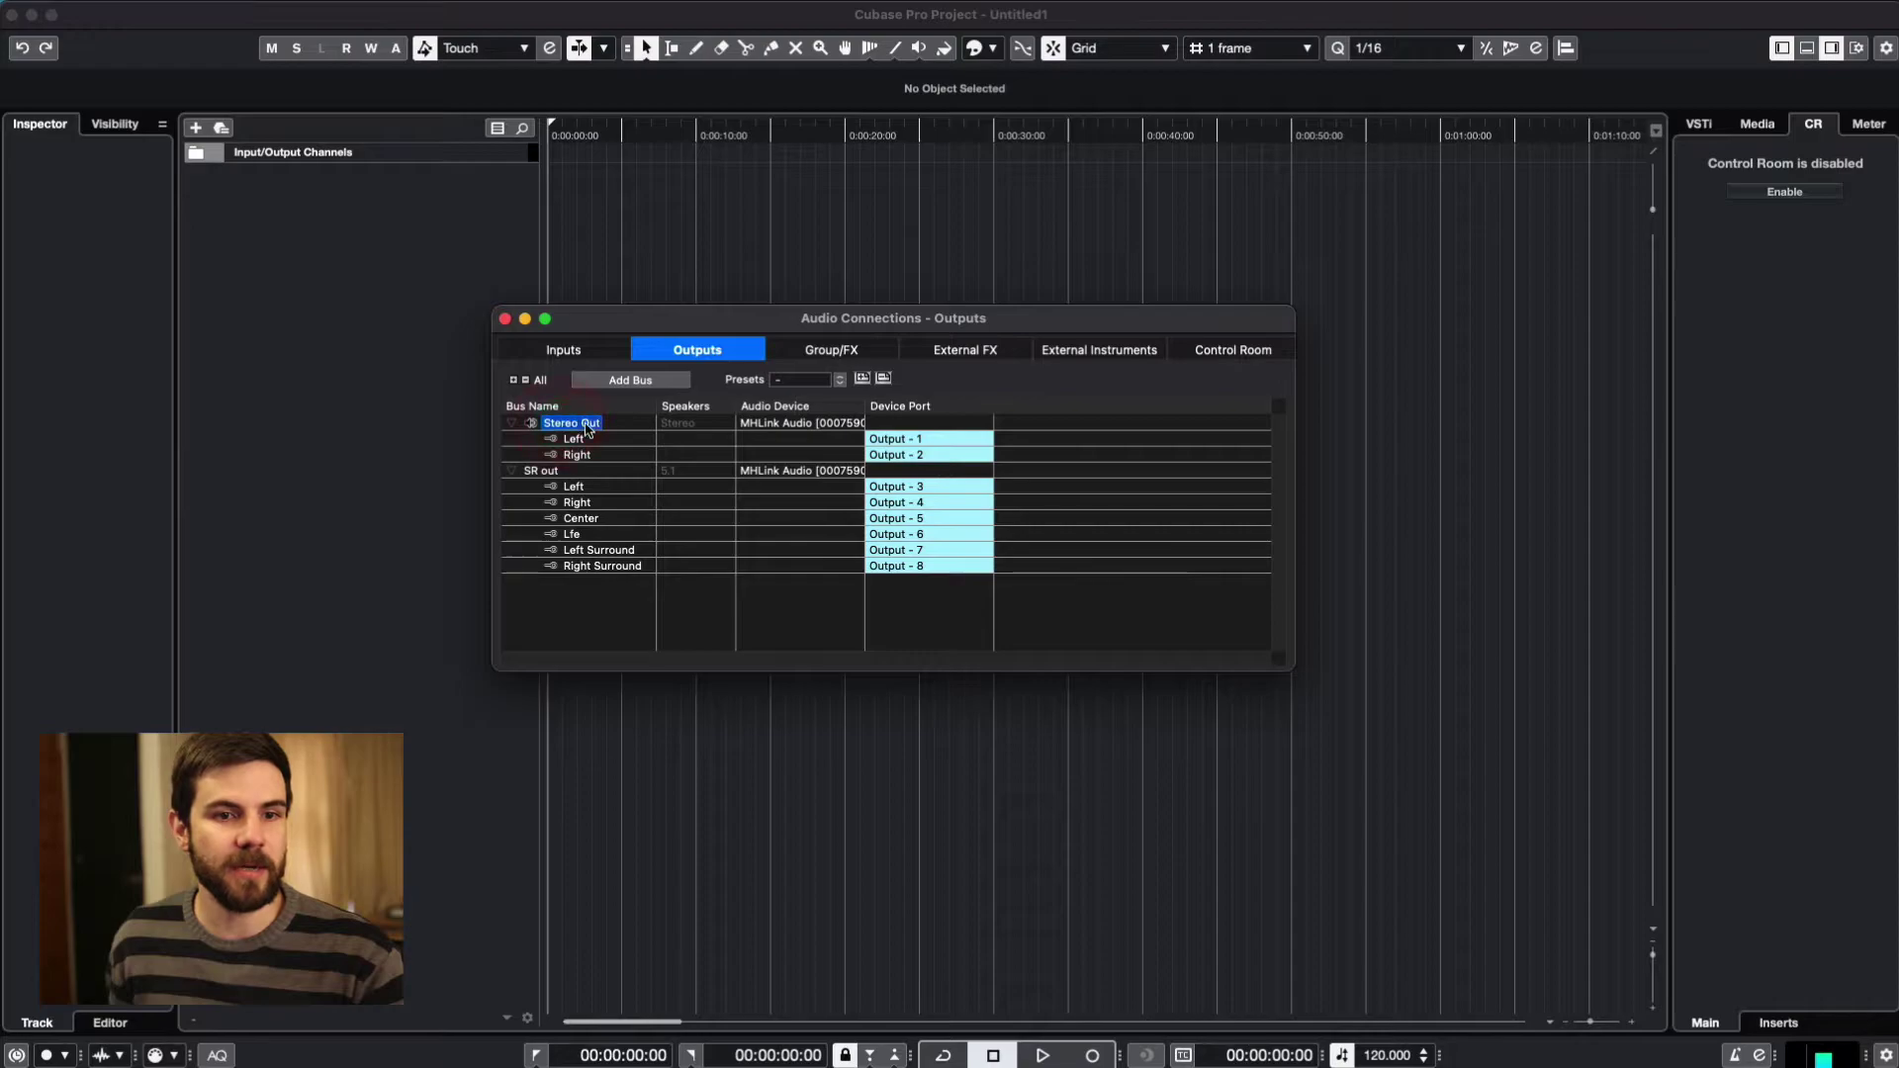
click(539, 471)
double_click(517, 476)
double_click(519, 478)
text(5.1)
key(Return)
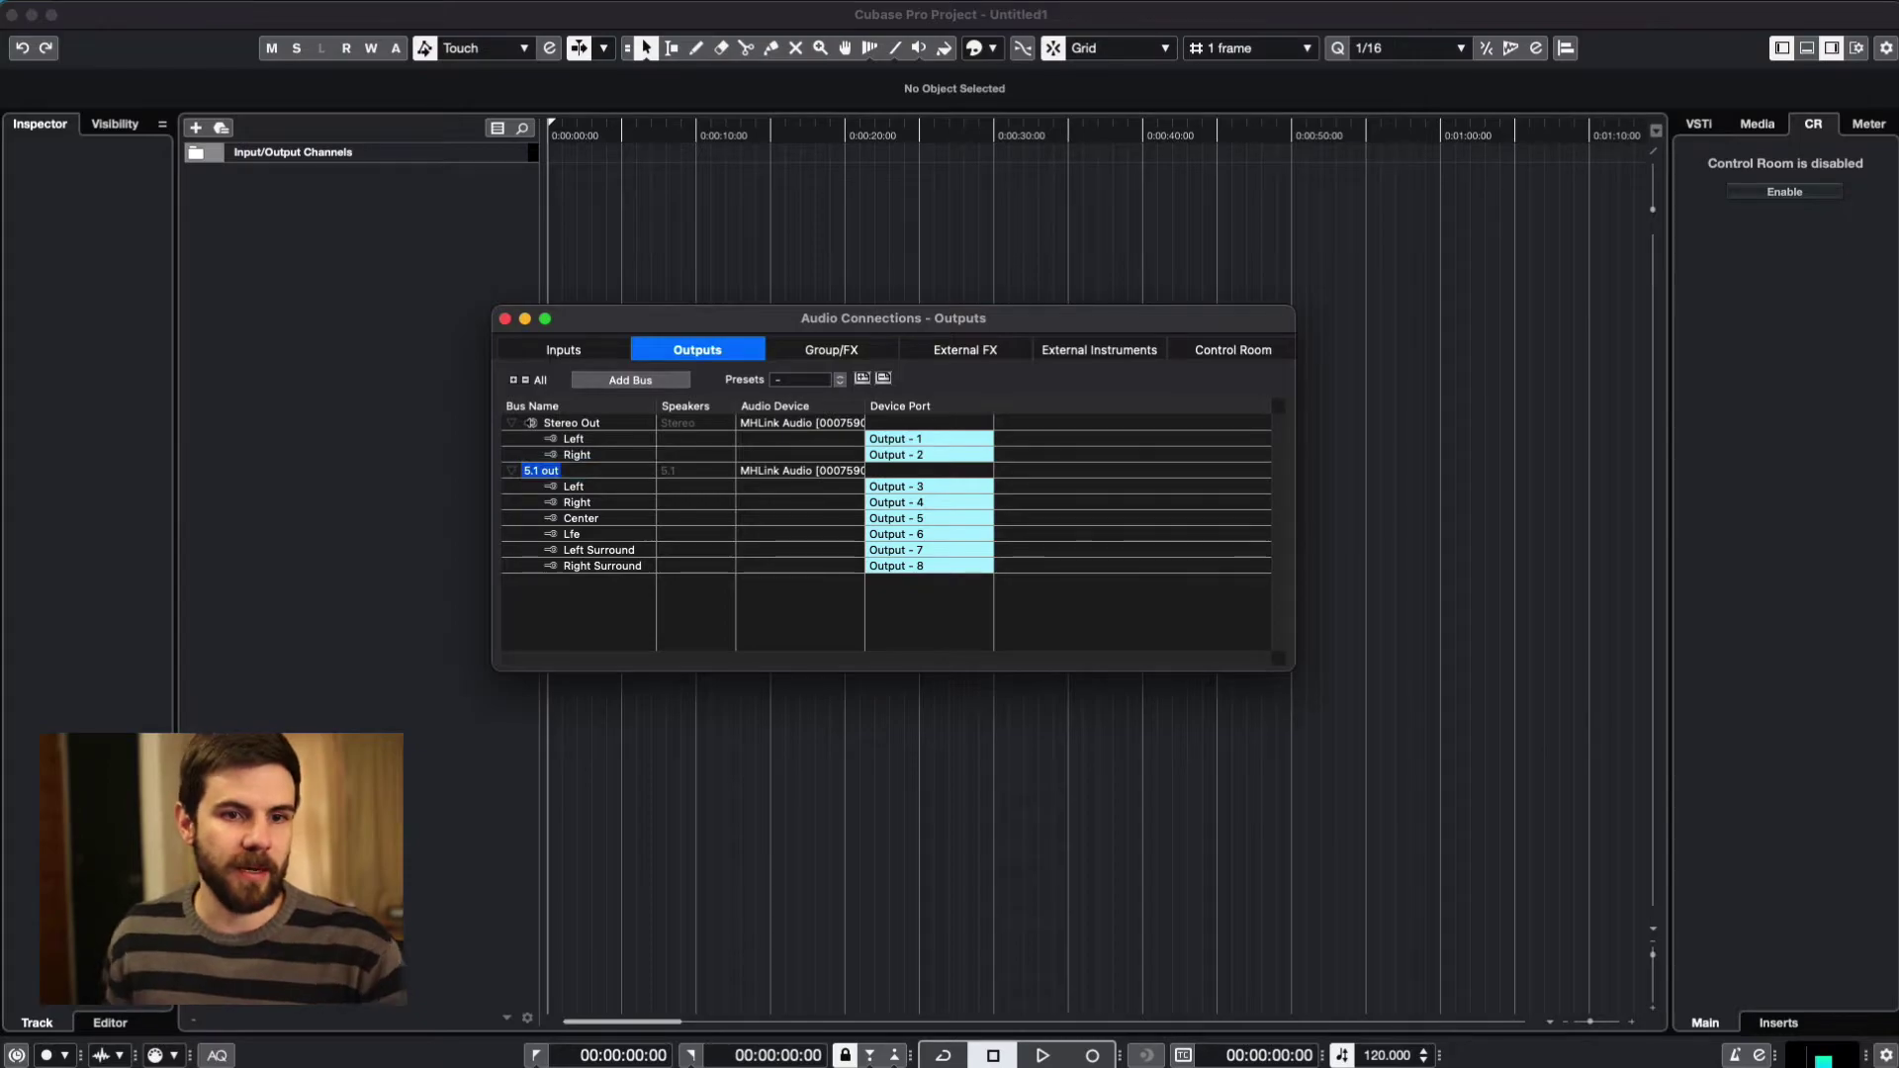
click(569, 425)
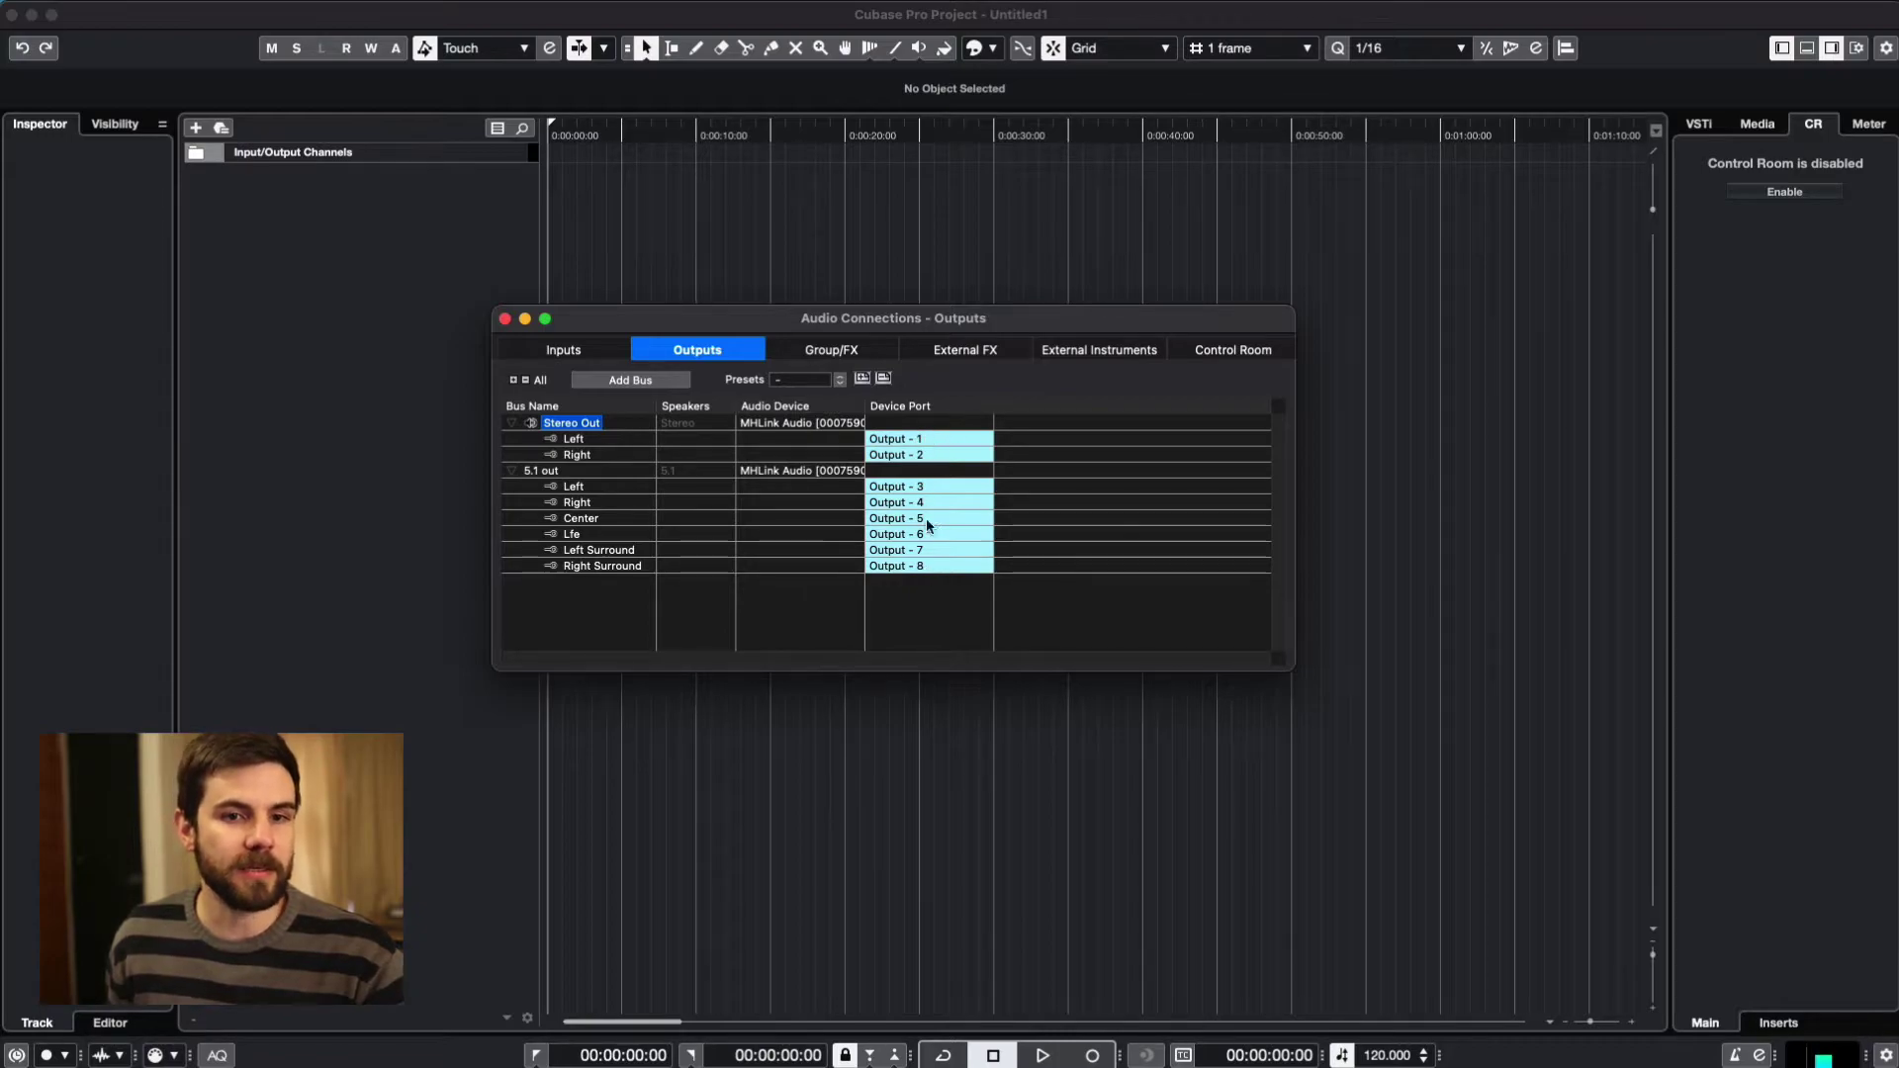
click(918, 439)
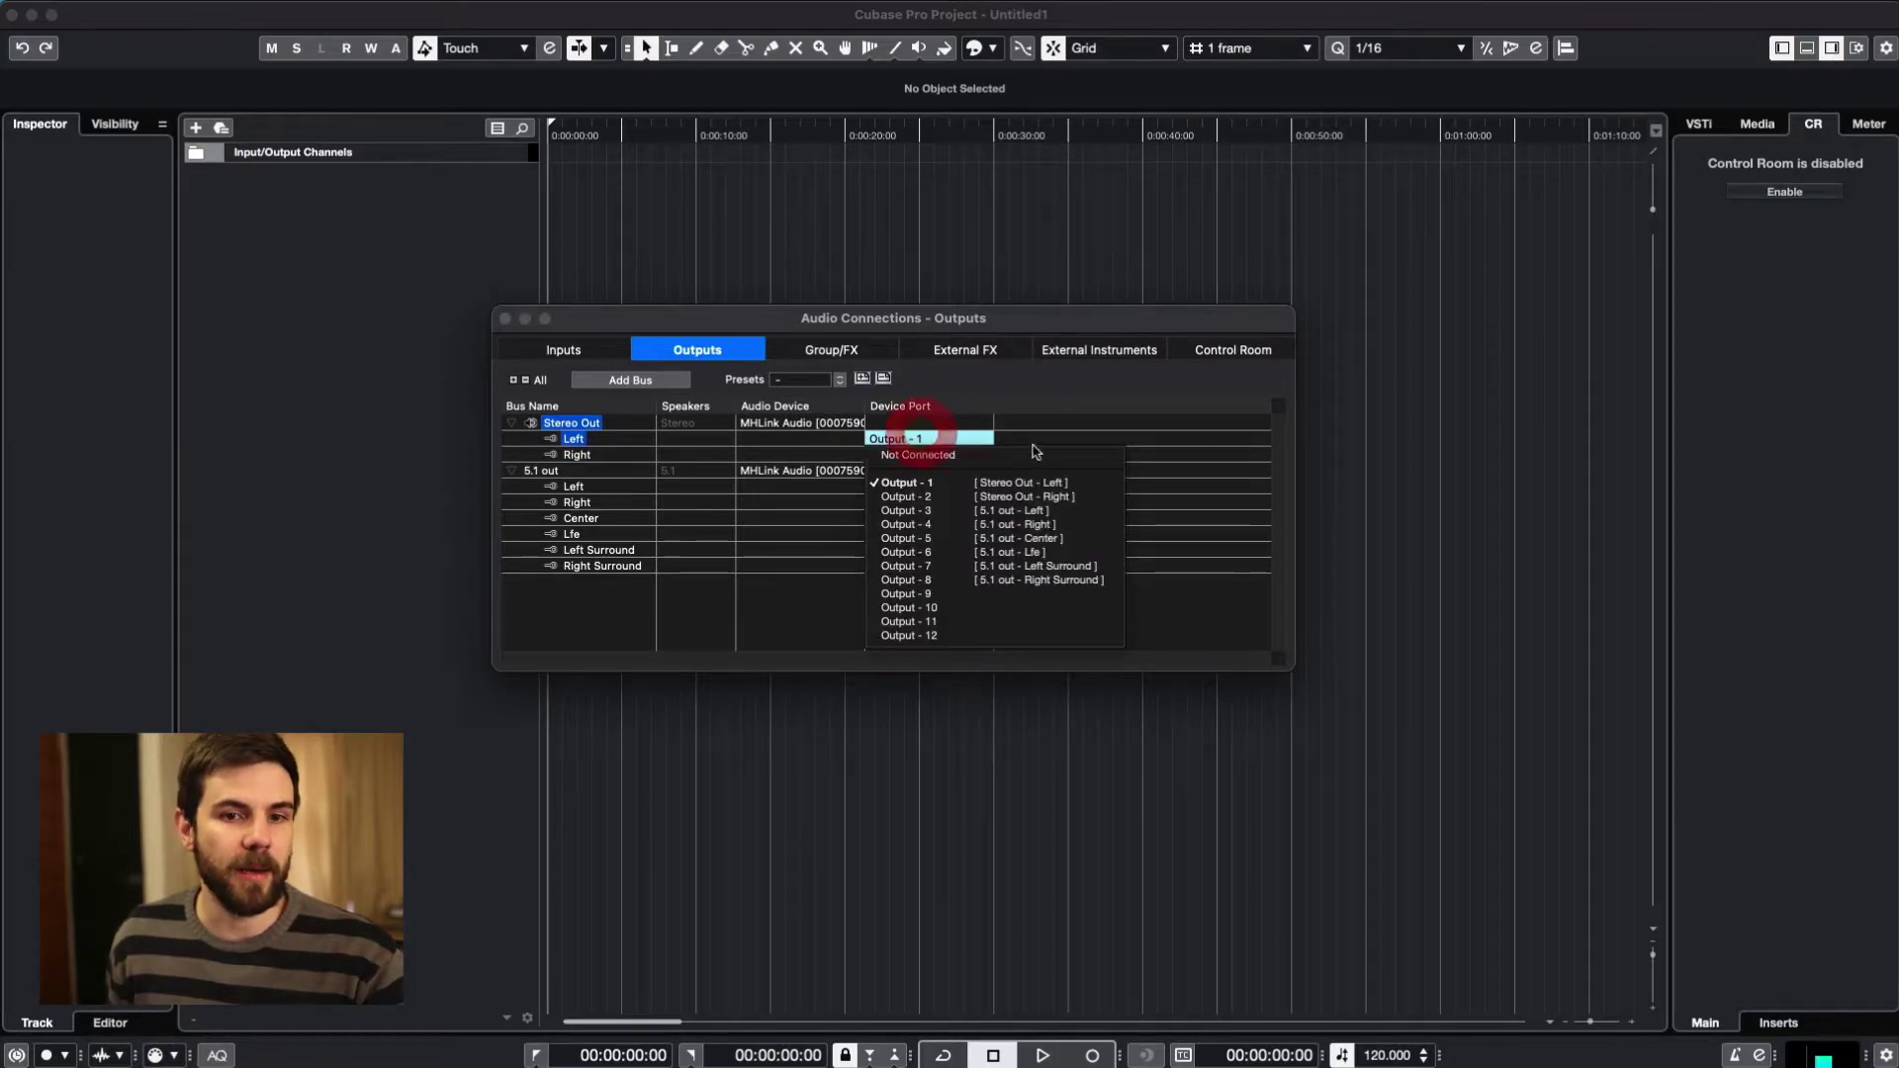
click(817, 613)
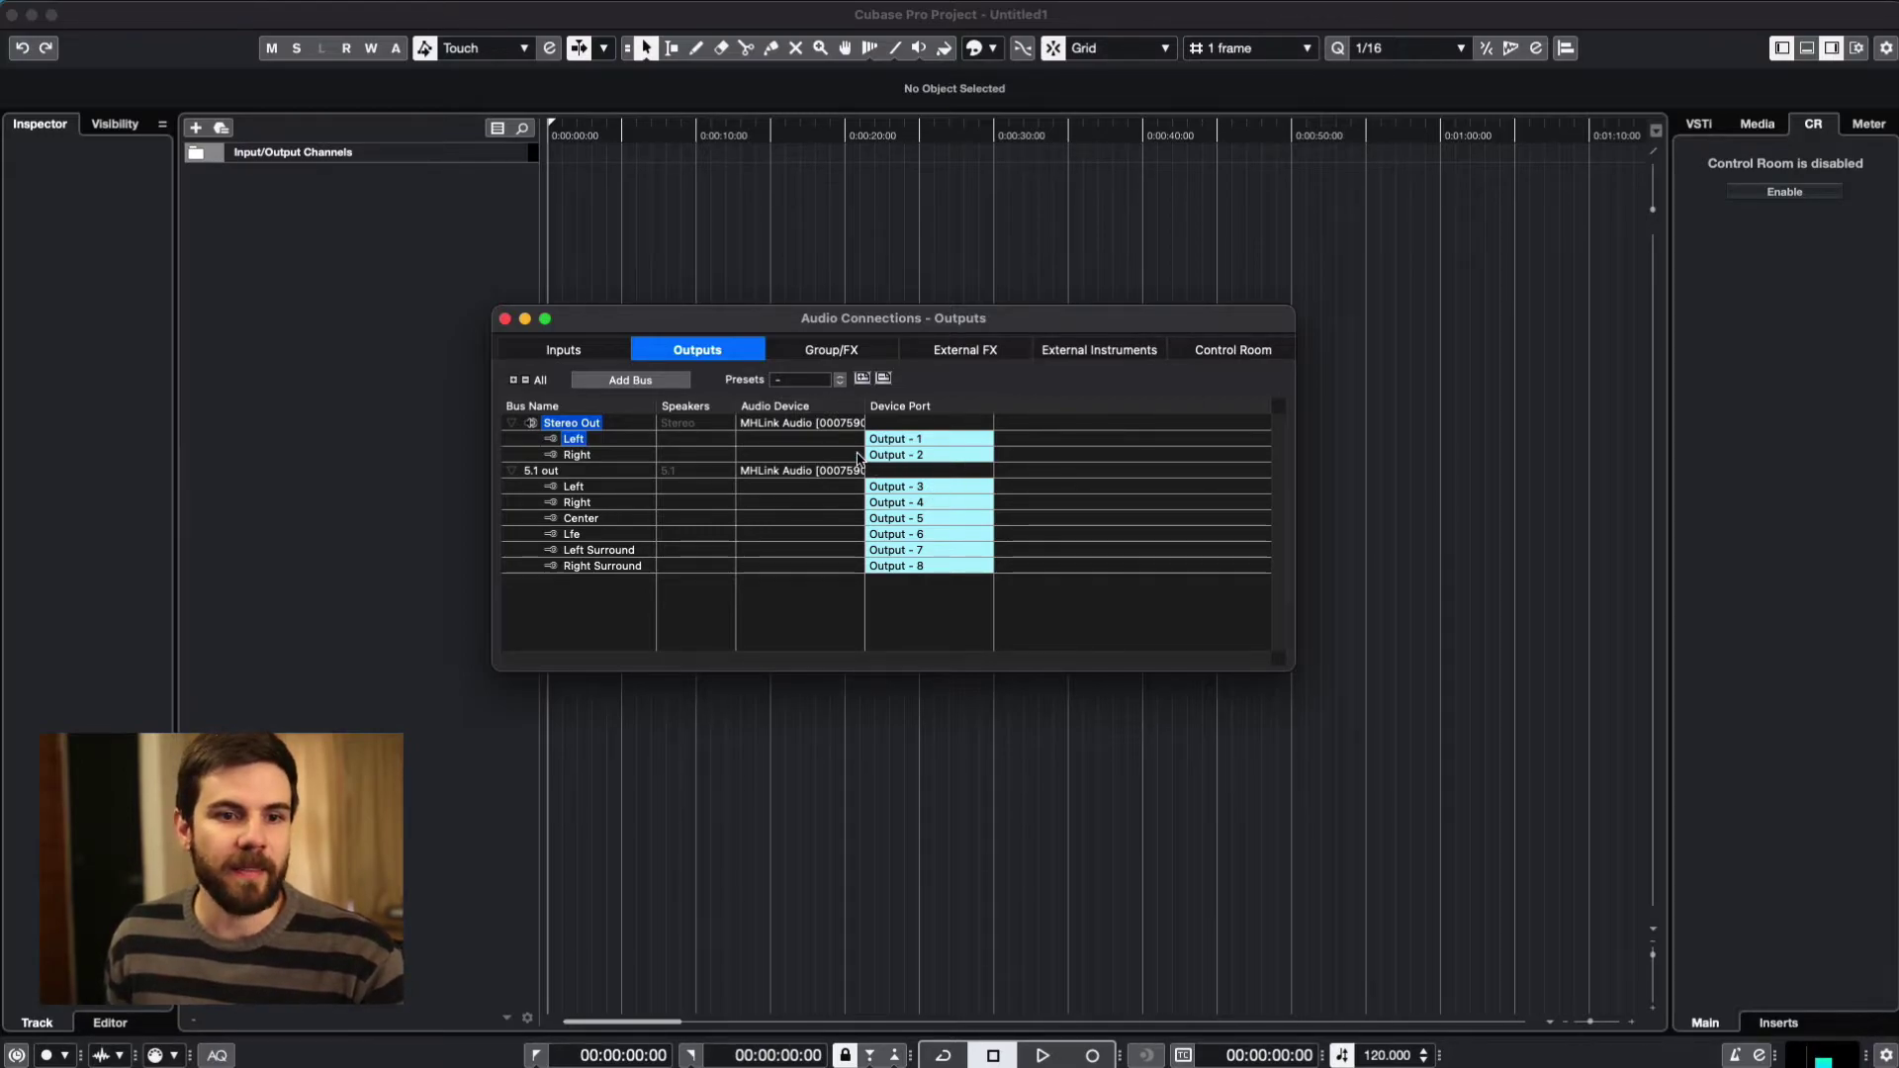
- Widen Audio Connections, expand the 5.1 Monitor on Outputs 1–6, and compare it with the output buses
click(1242, 358)
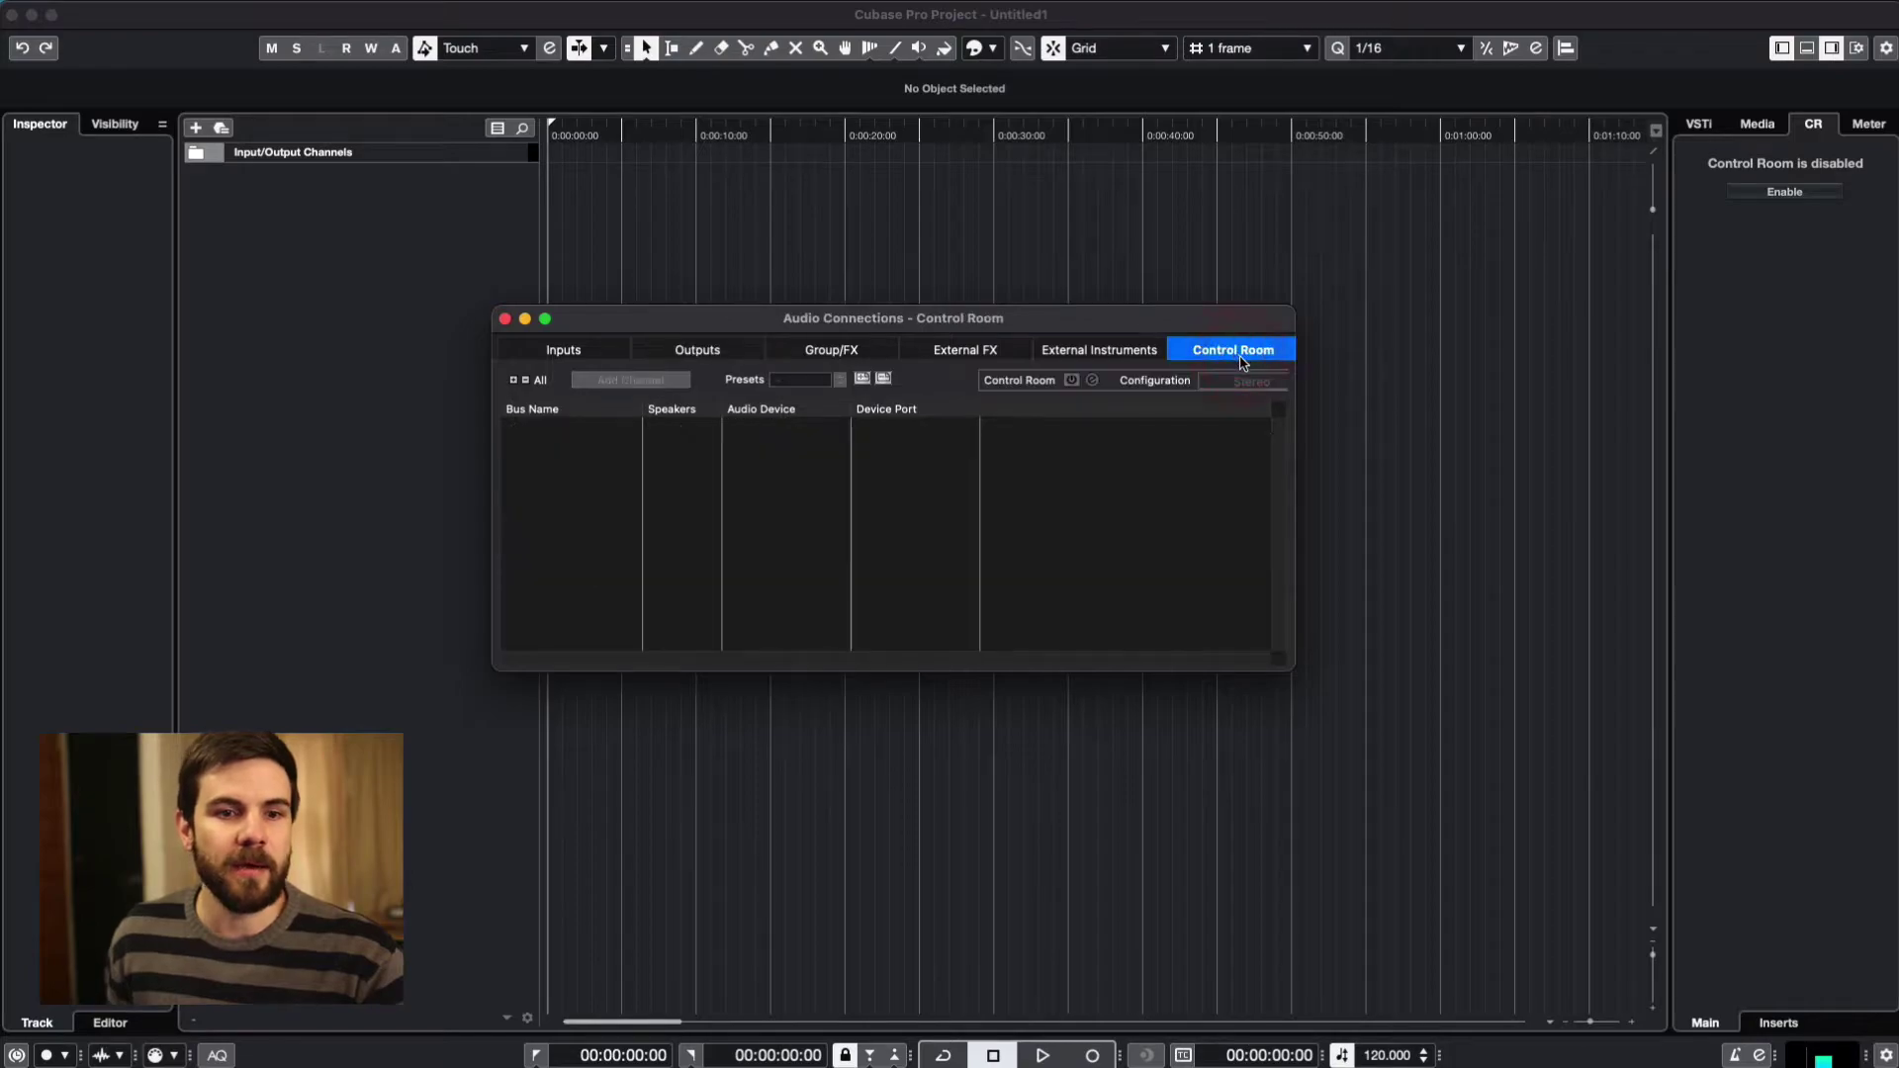
drag(1299, 433, 1382, 427)
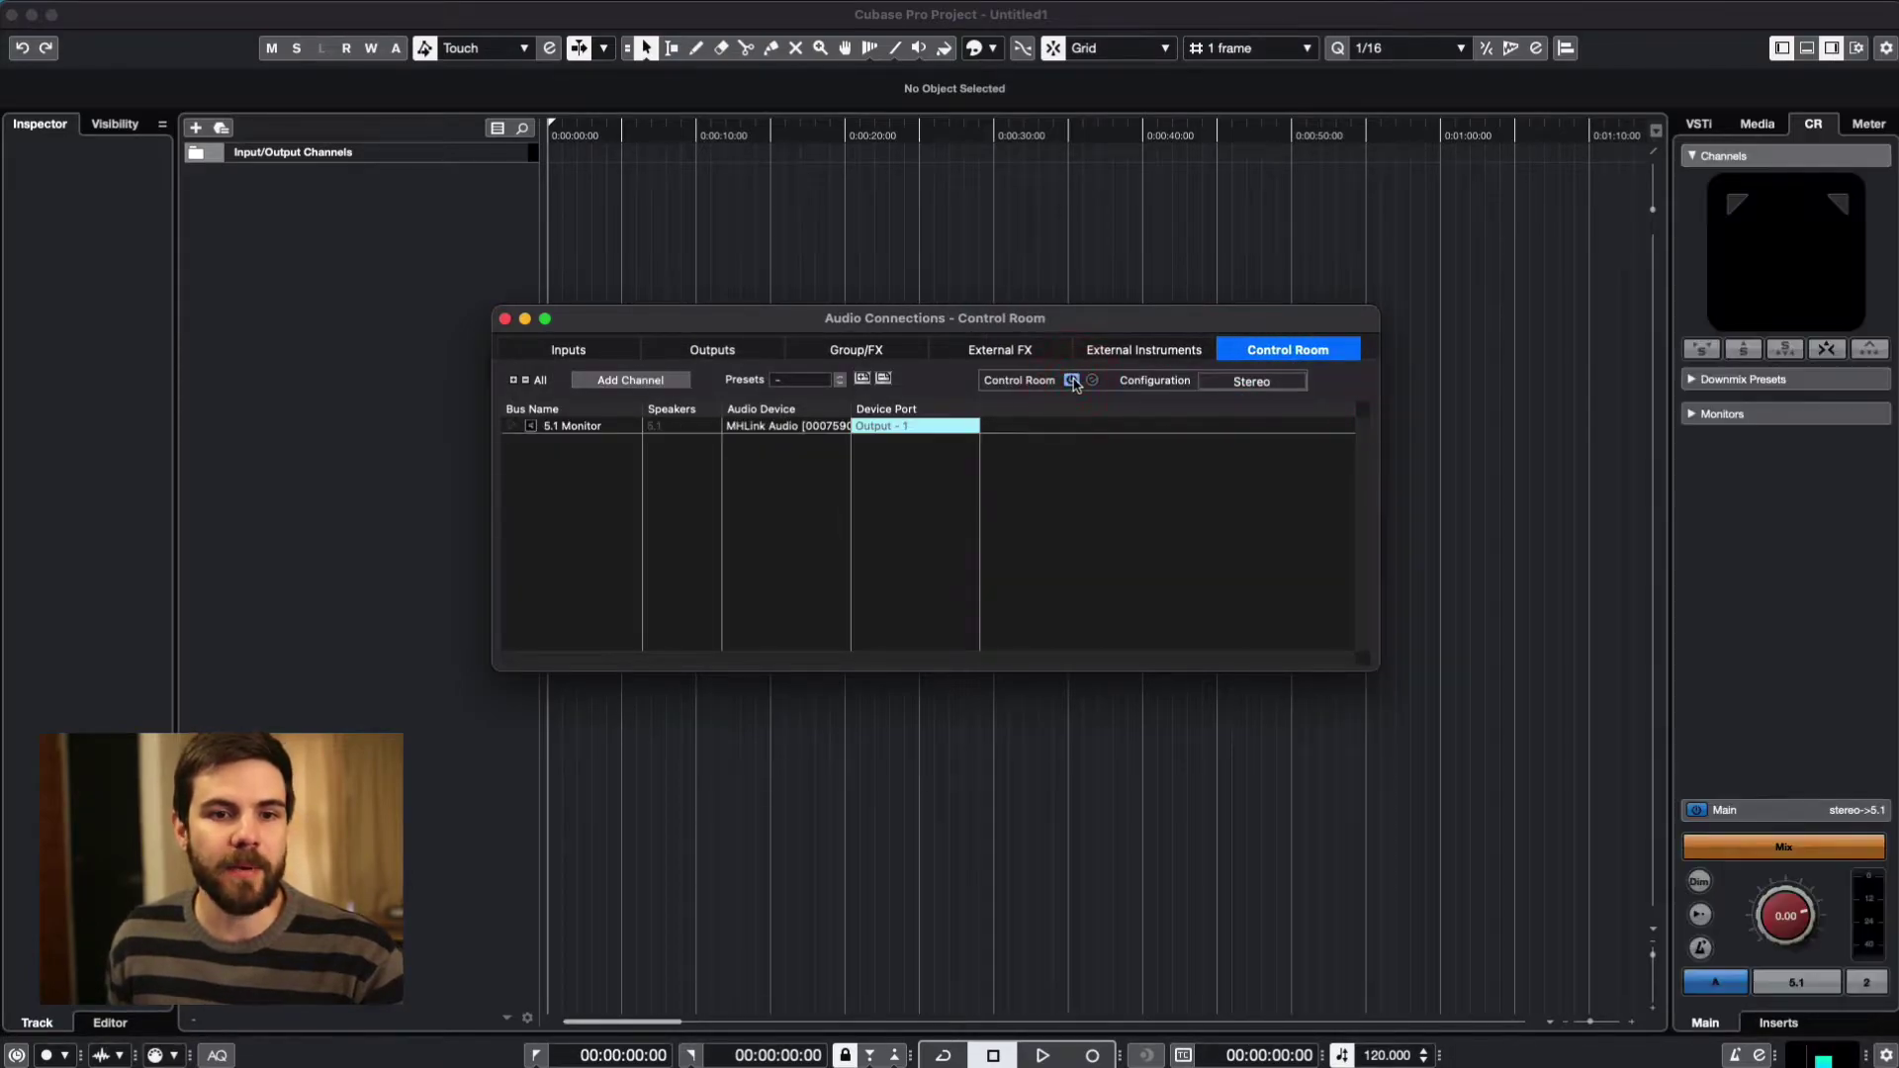
click(530, 425)
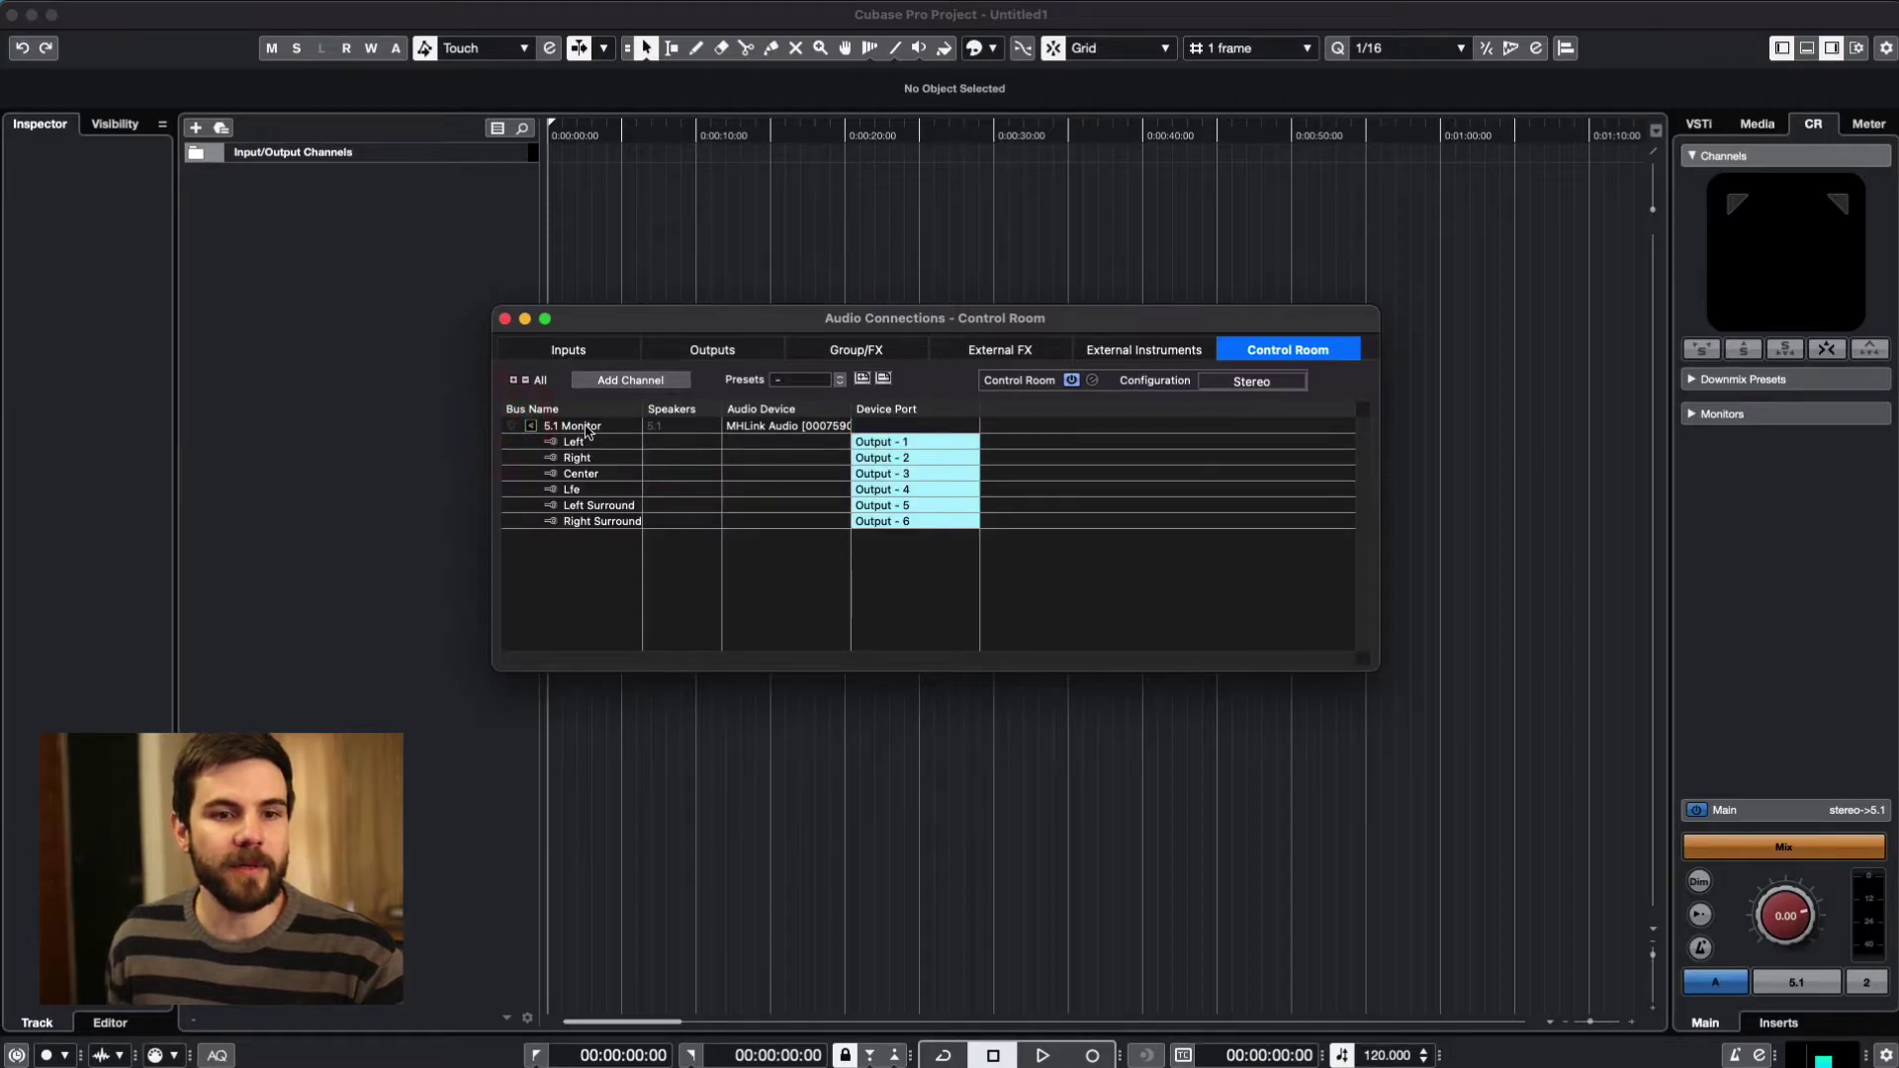
click(723, 352)
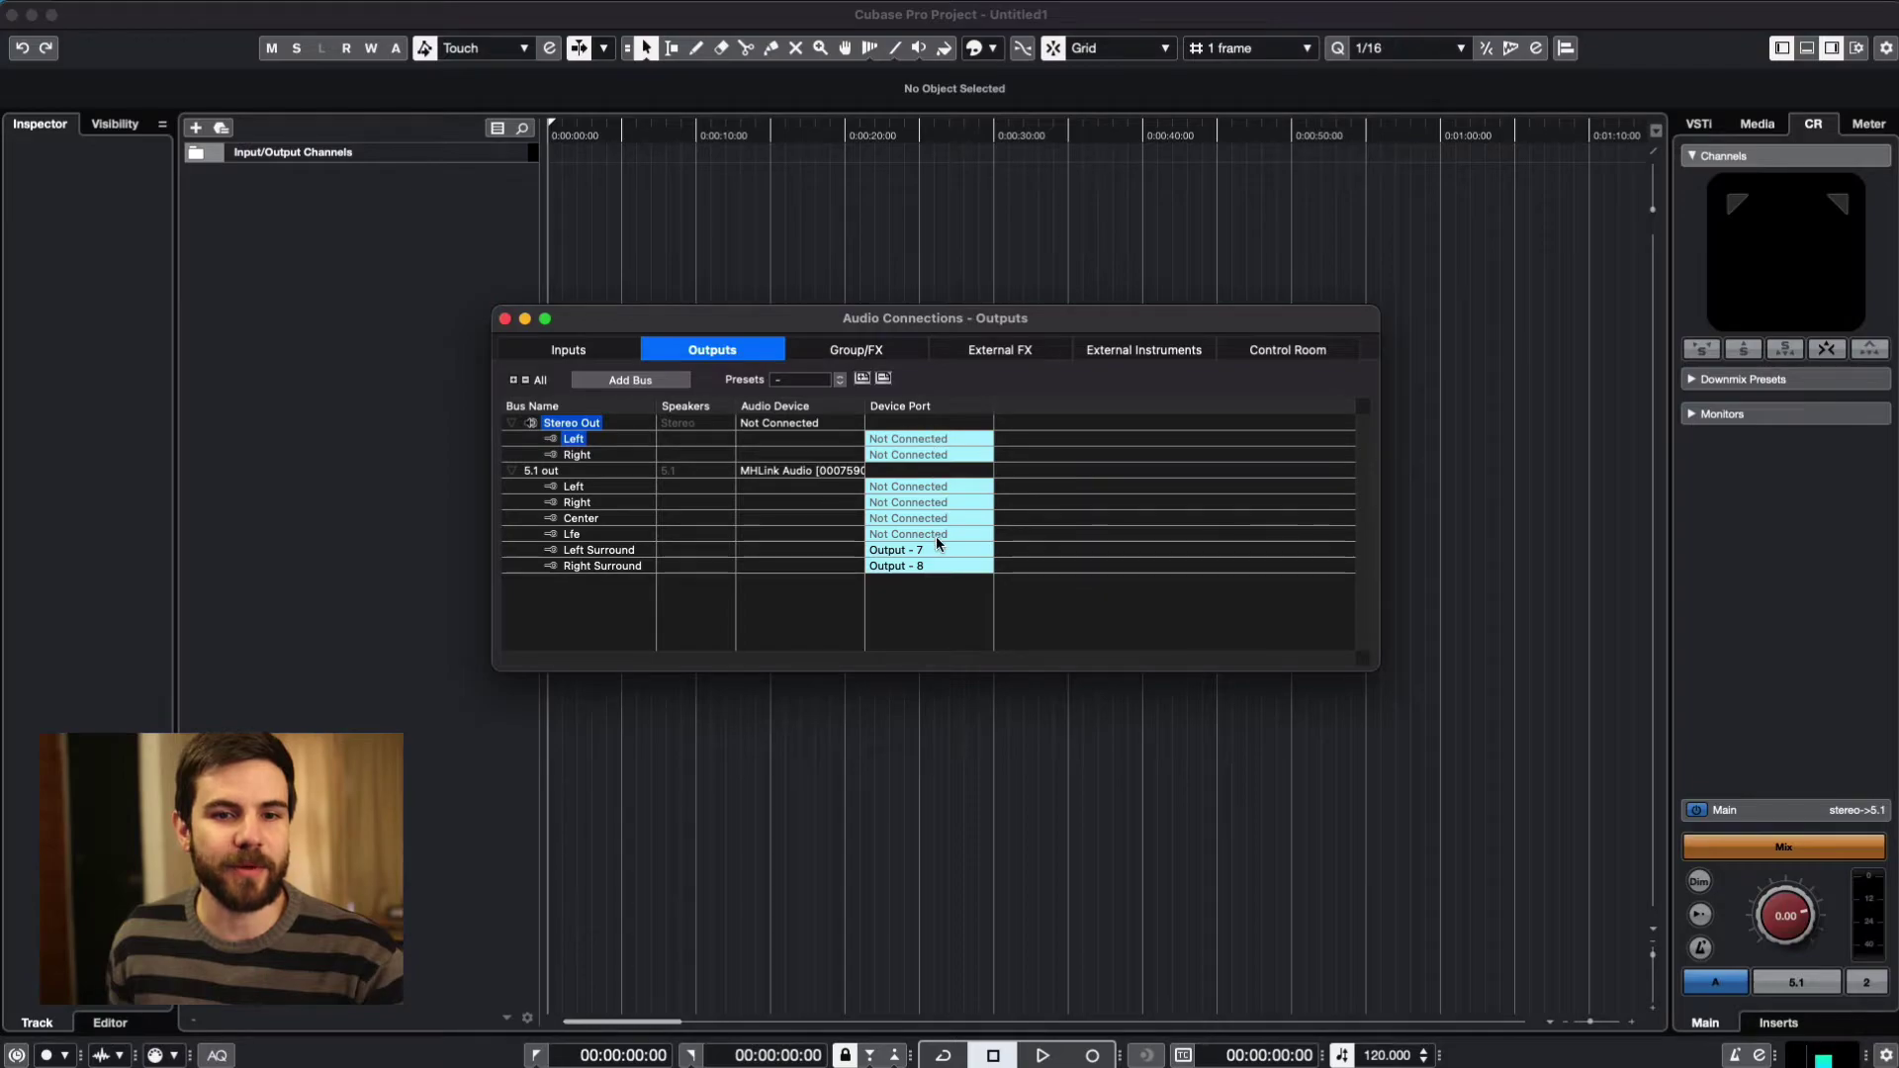
click(1277, 353)
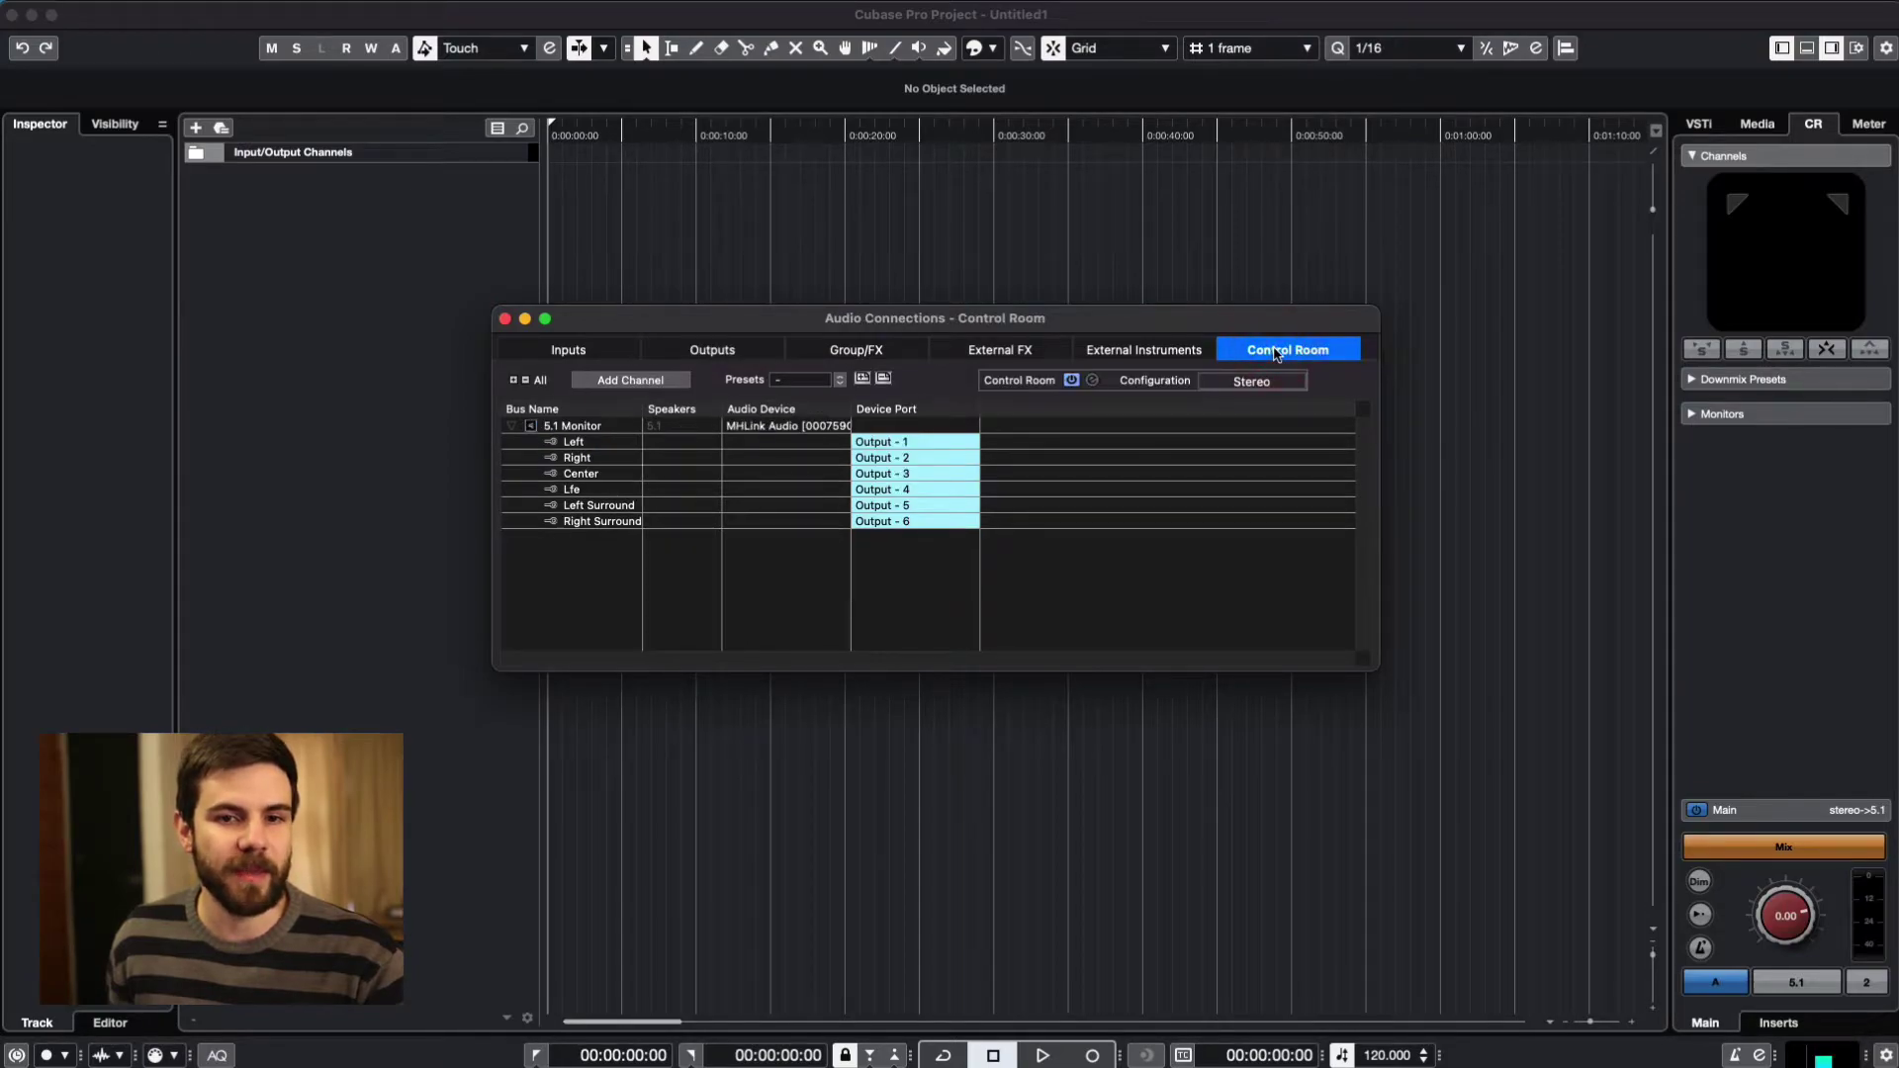
click(744, 358)
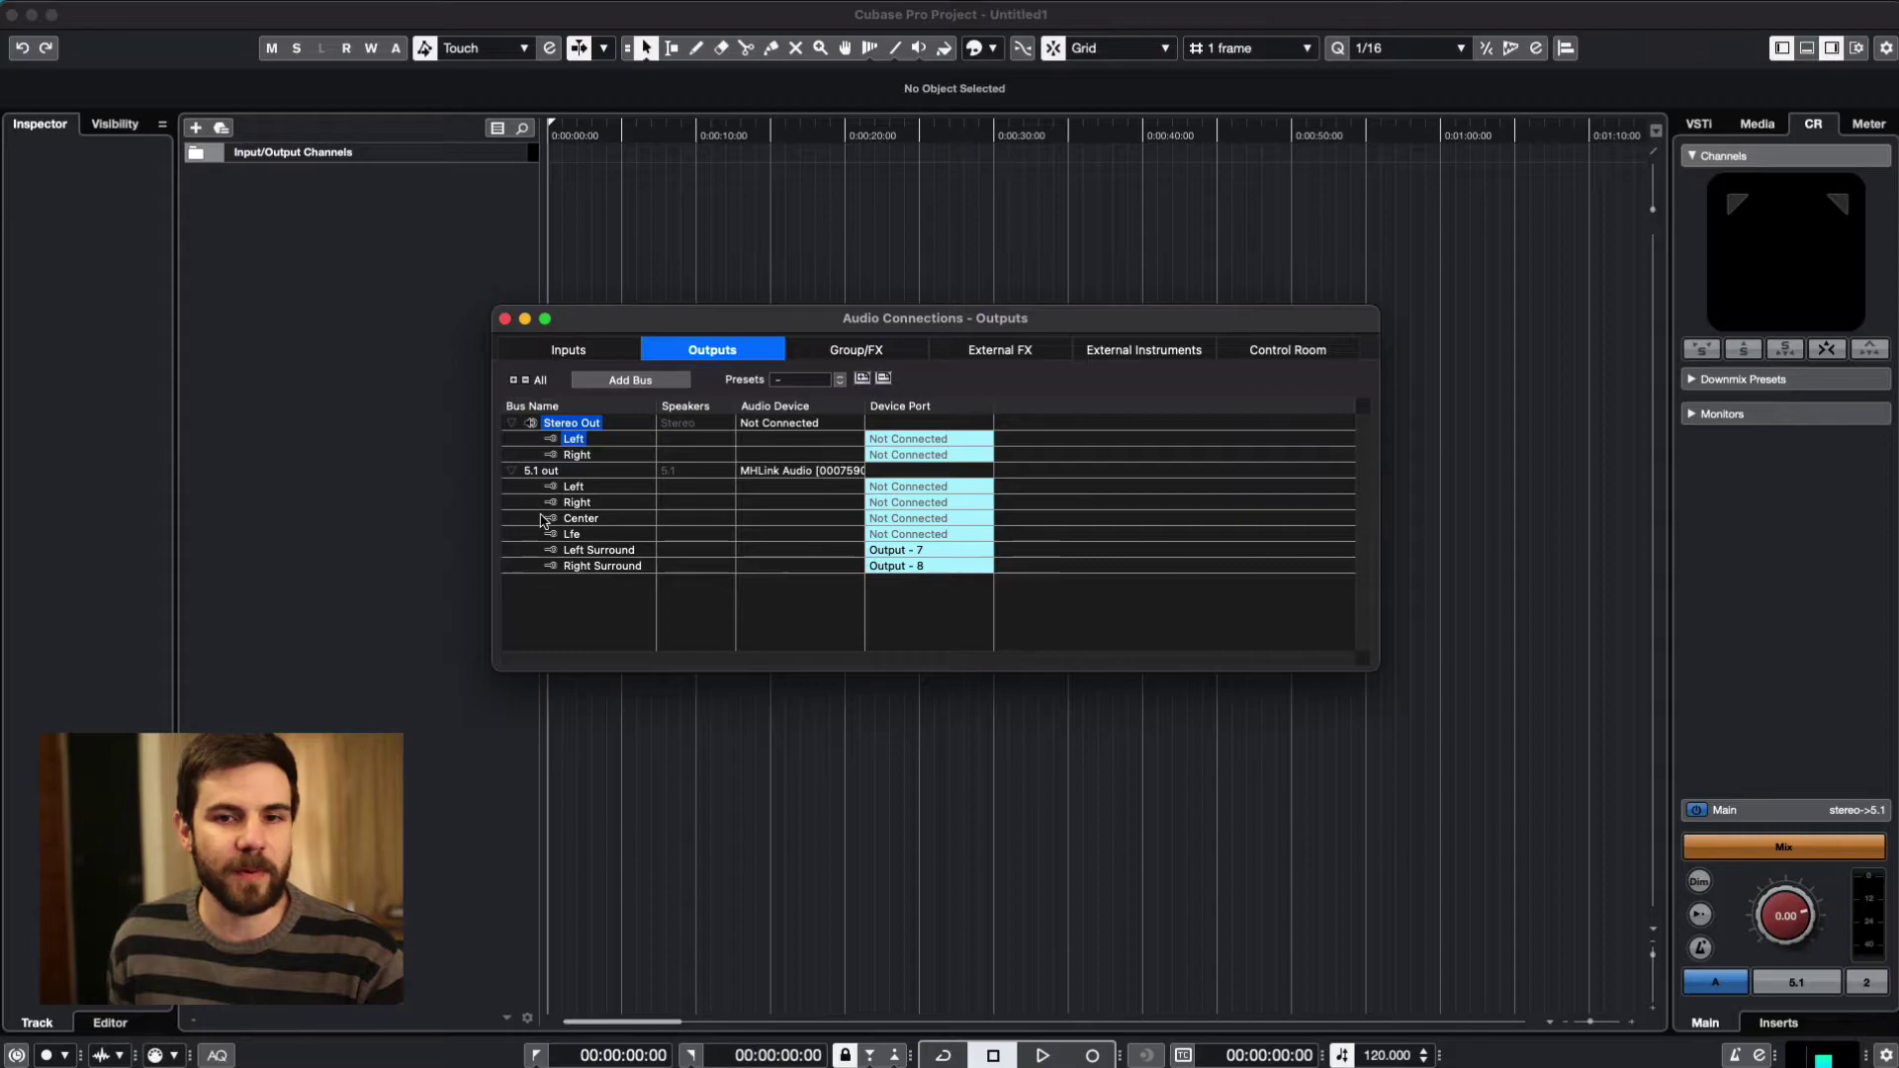
click(1251, 354)
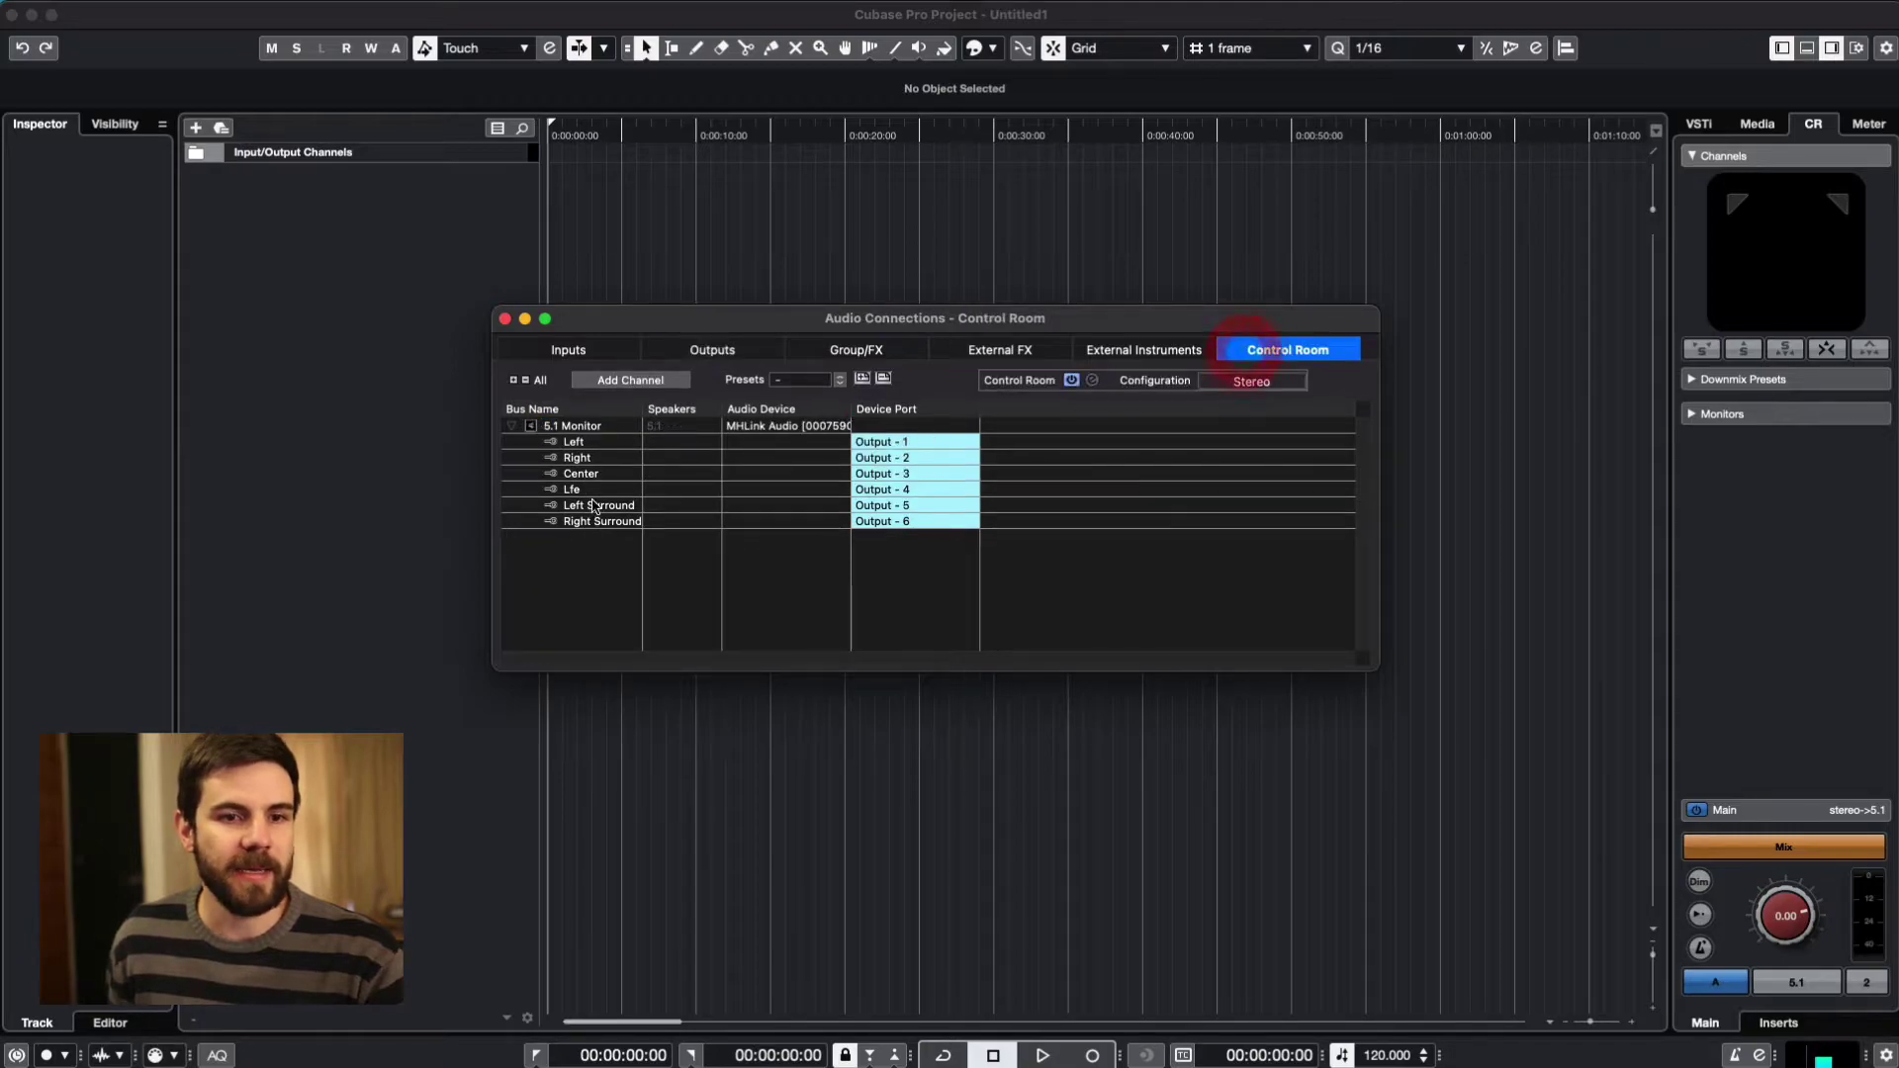
- Add a stereo Control Room monitor named ST monitor and expand its channels
click(647, 382)
click(722, 522)
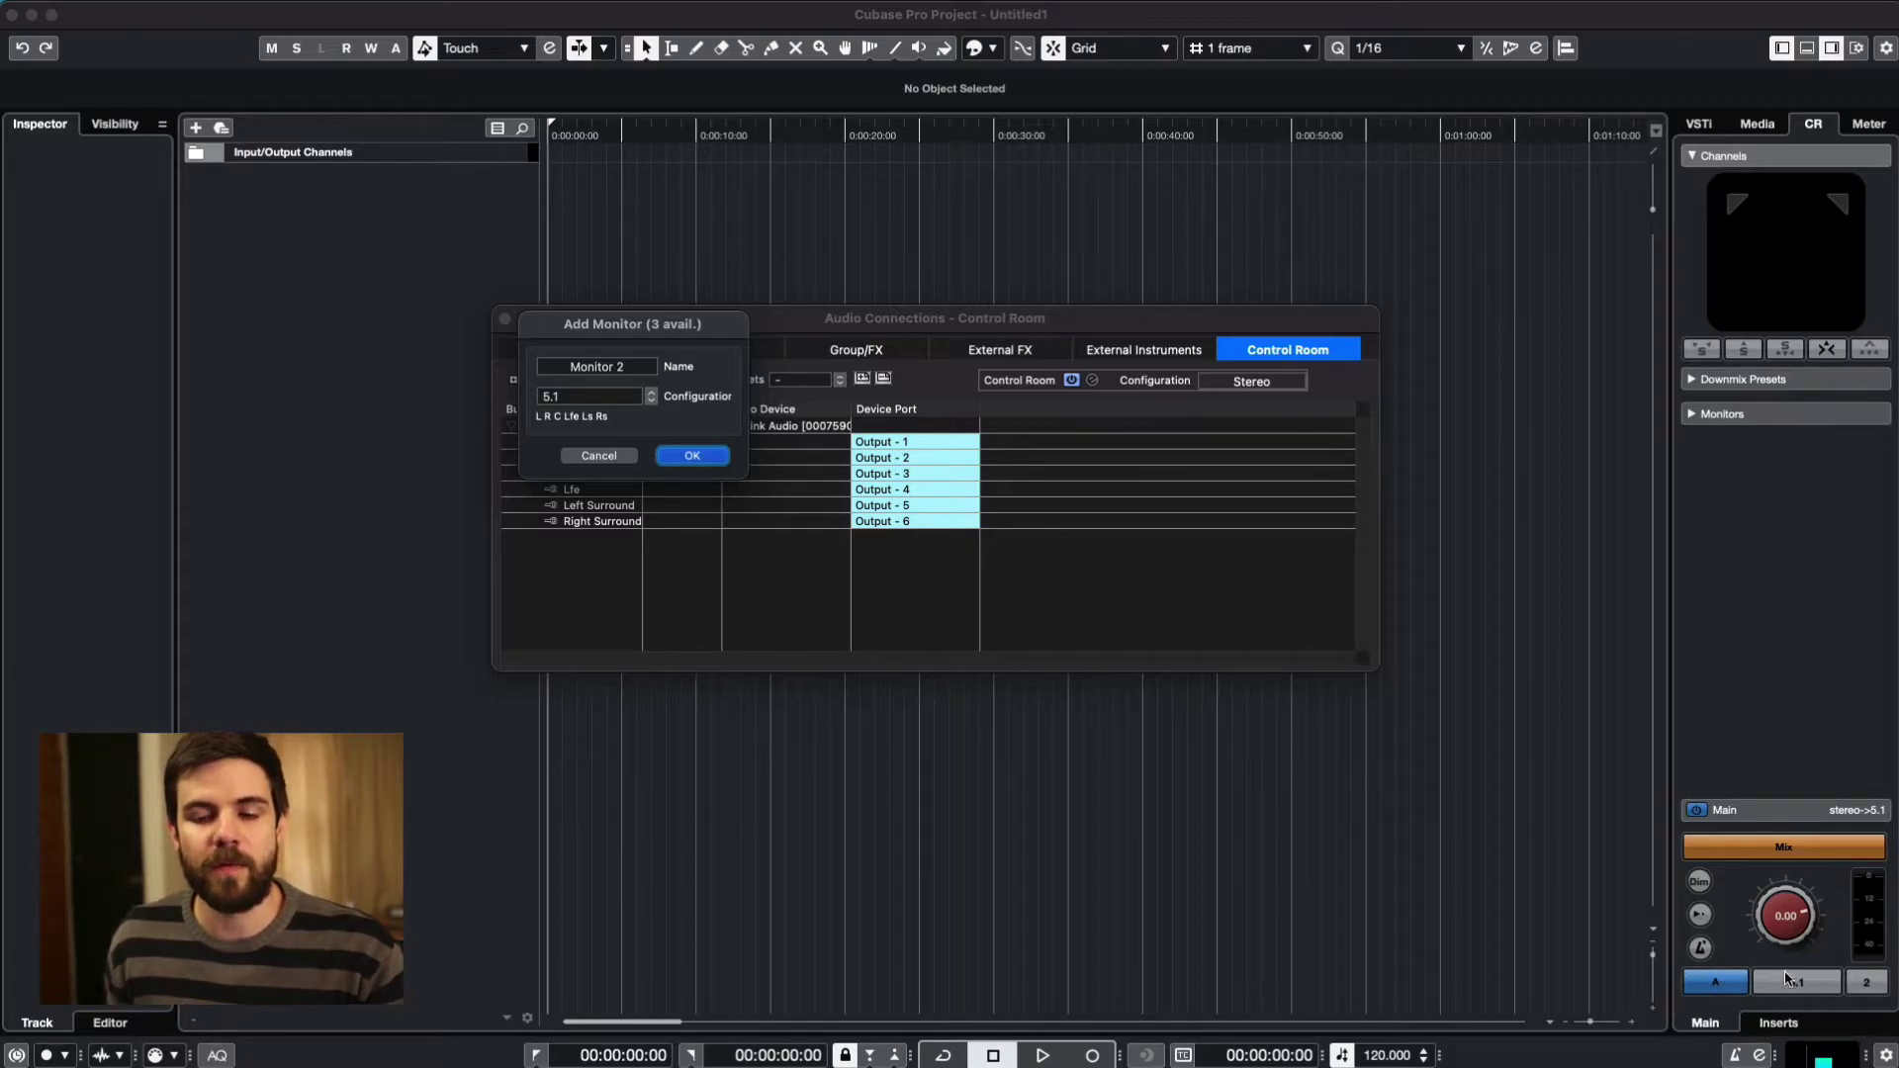
drag(645, 323, 393, 498)
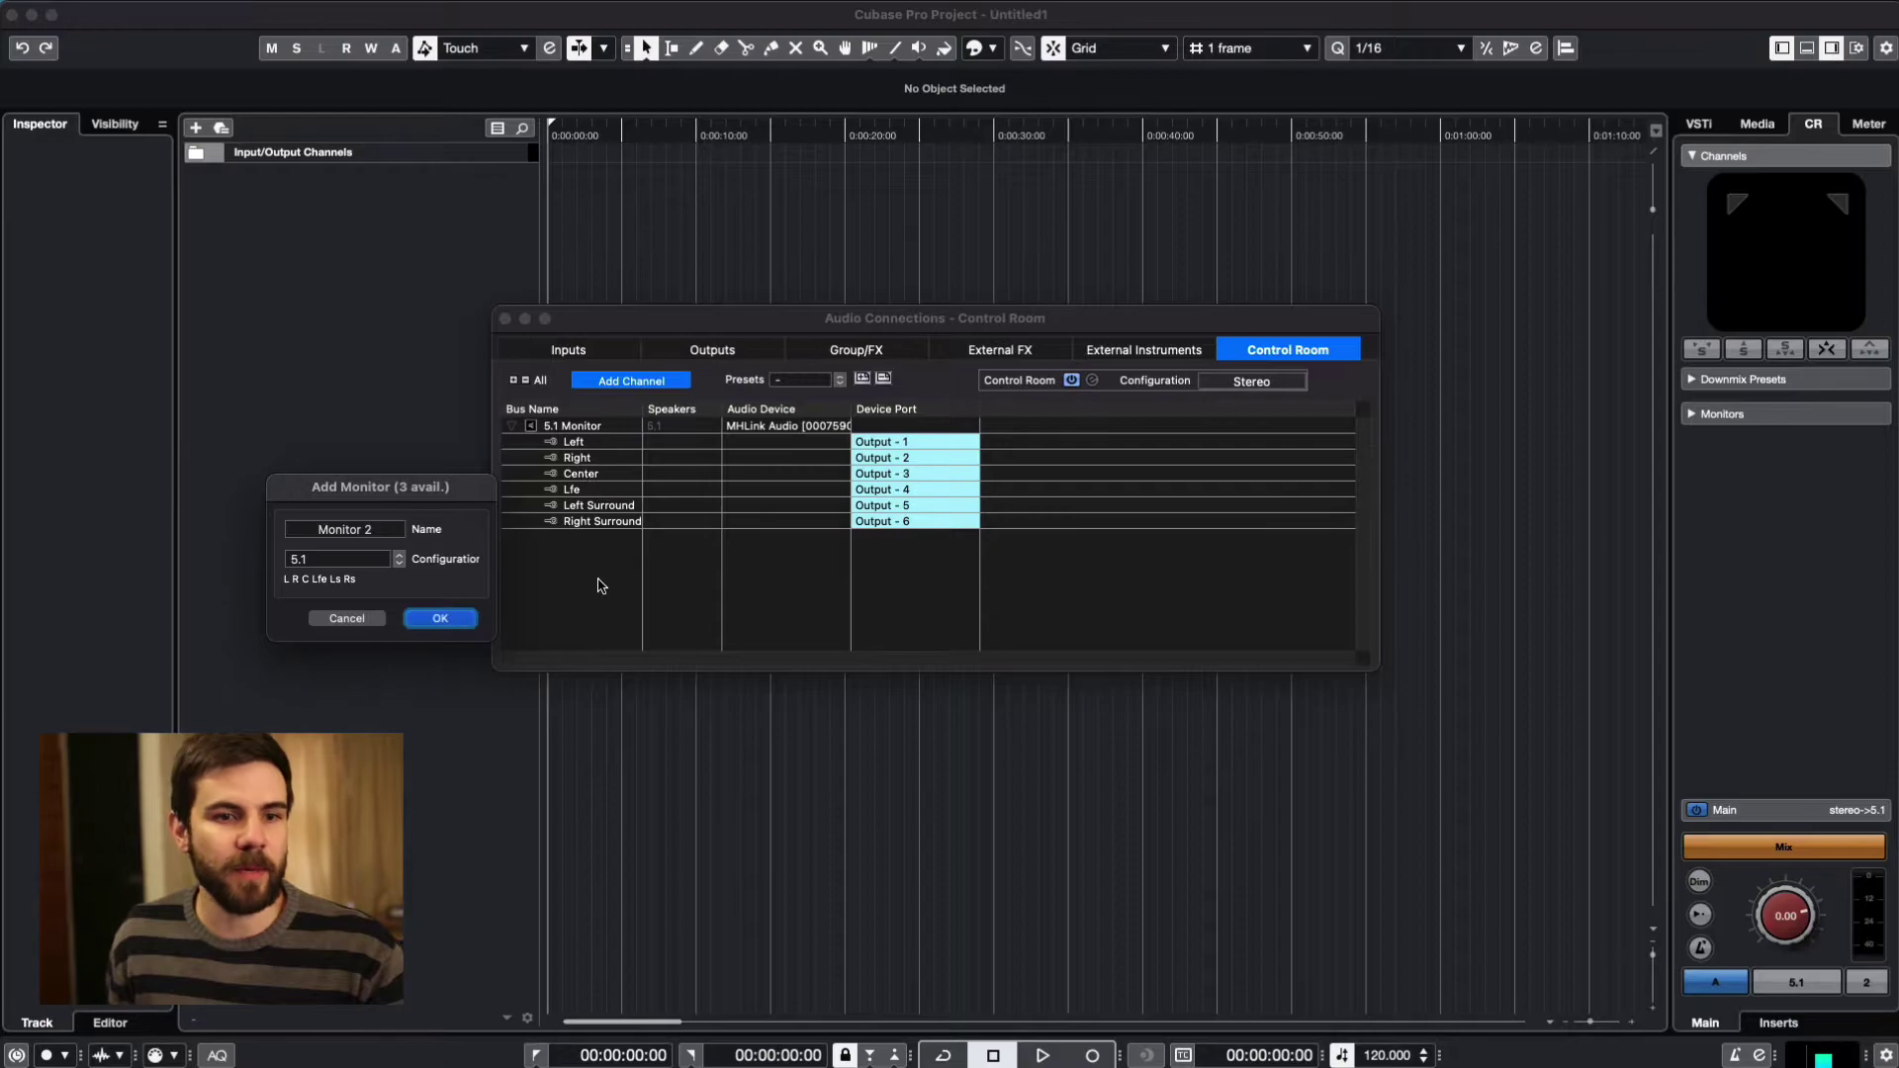
click(341, 529)
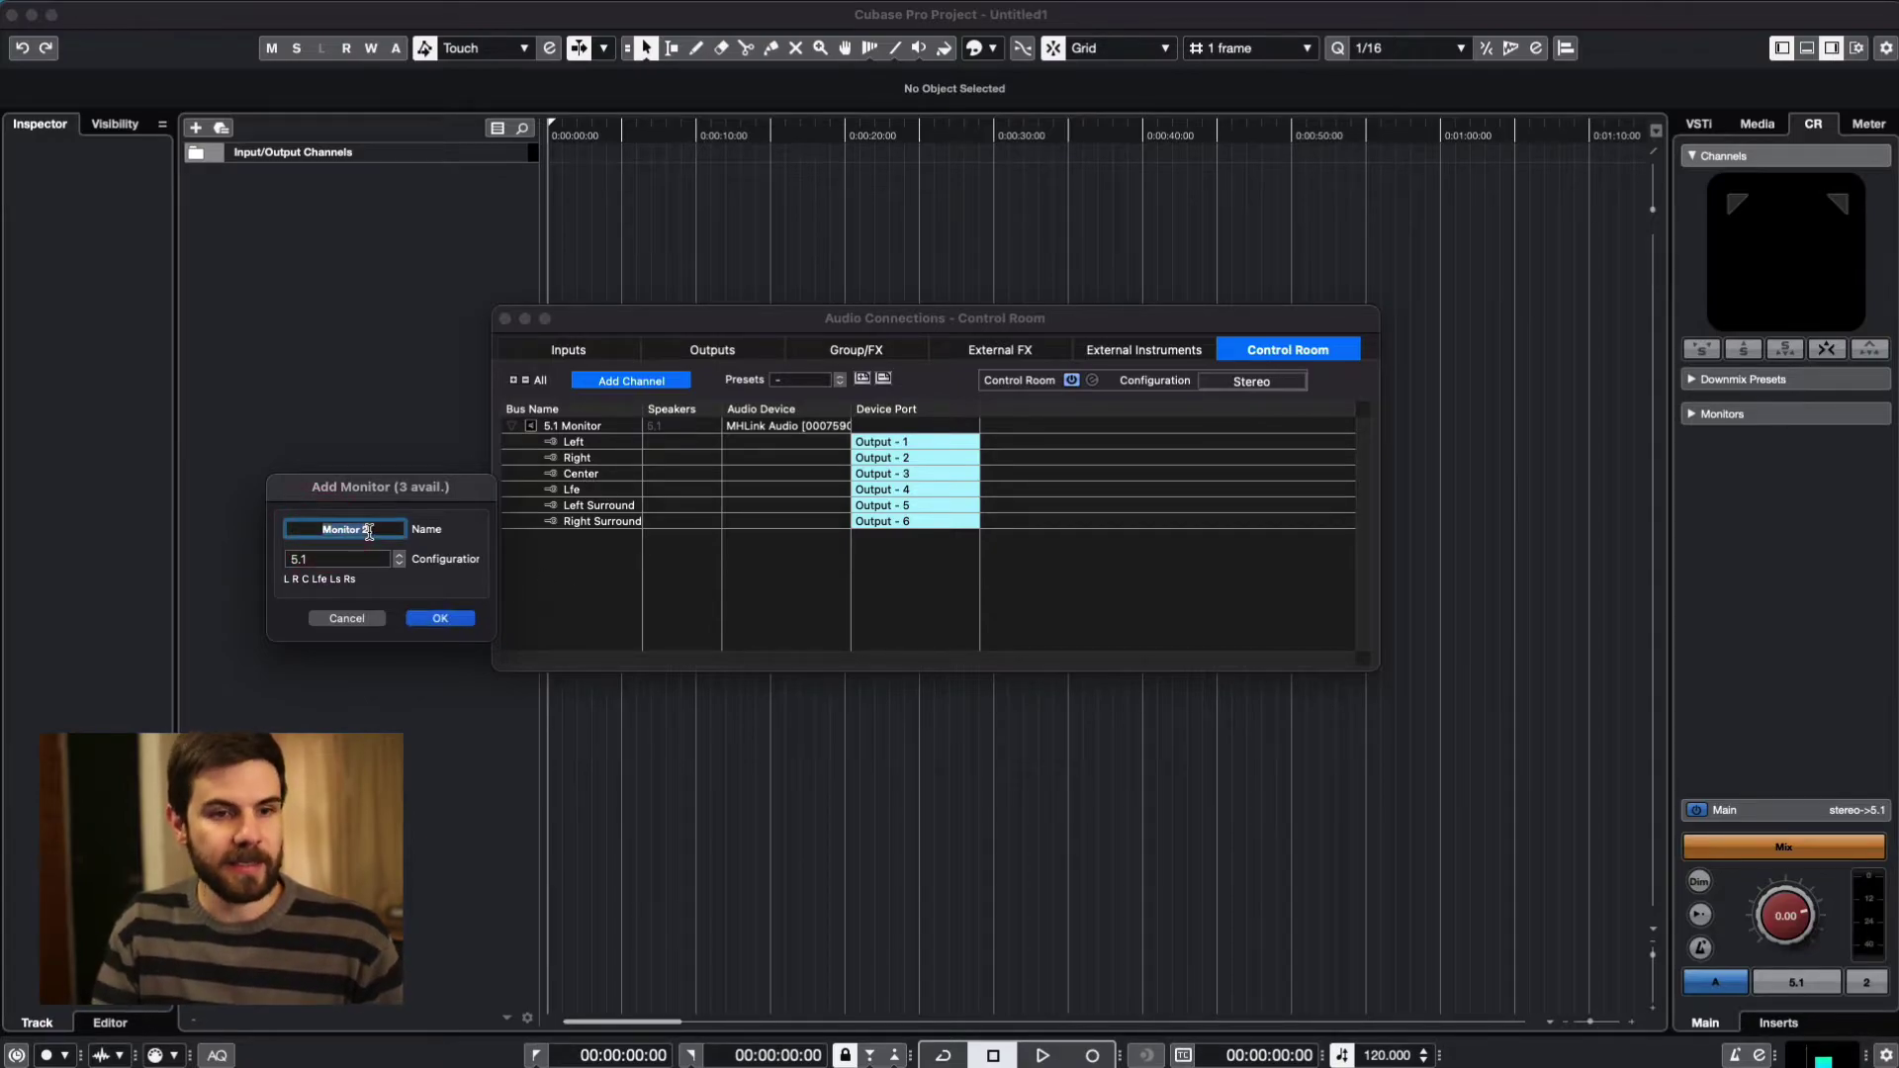
text(ST monit)
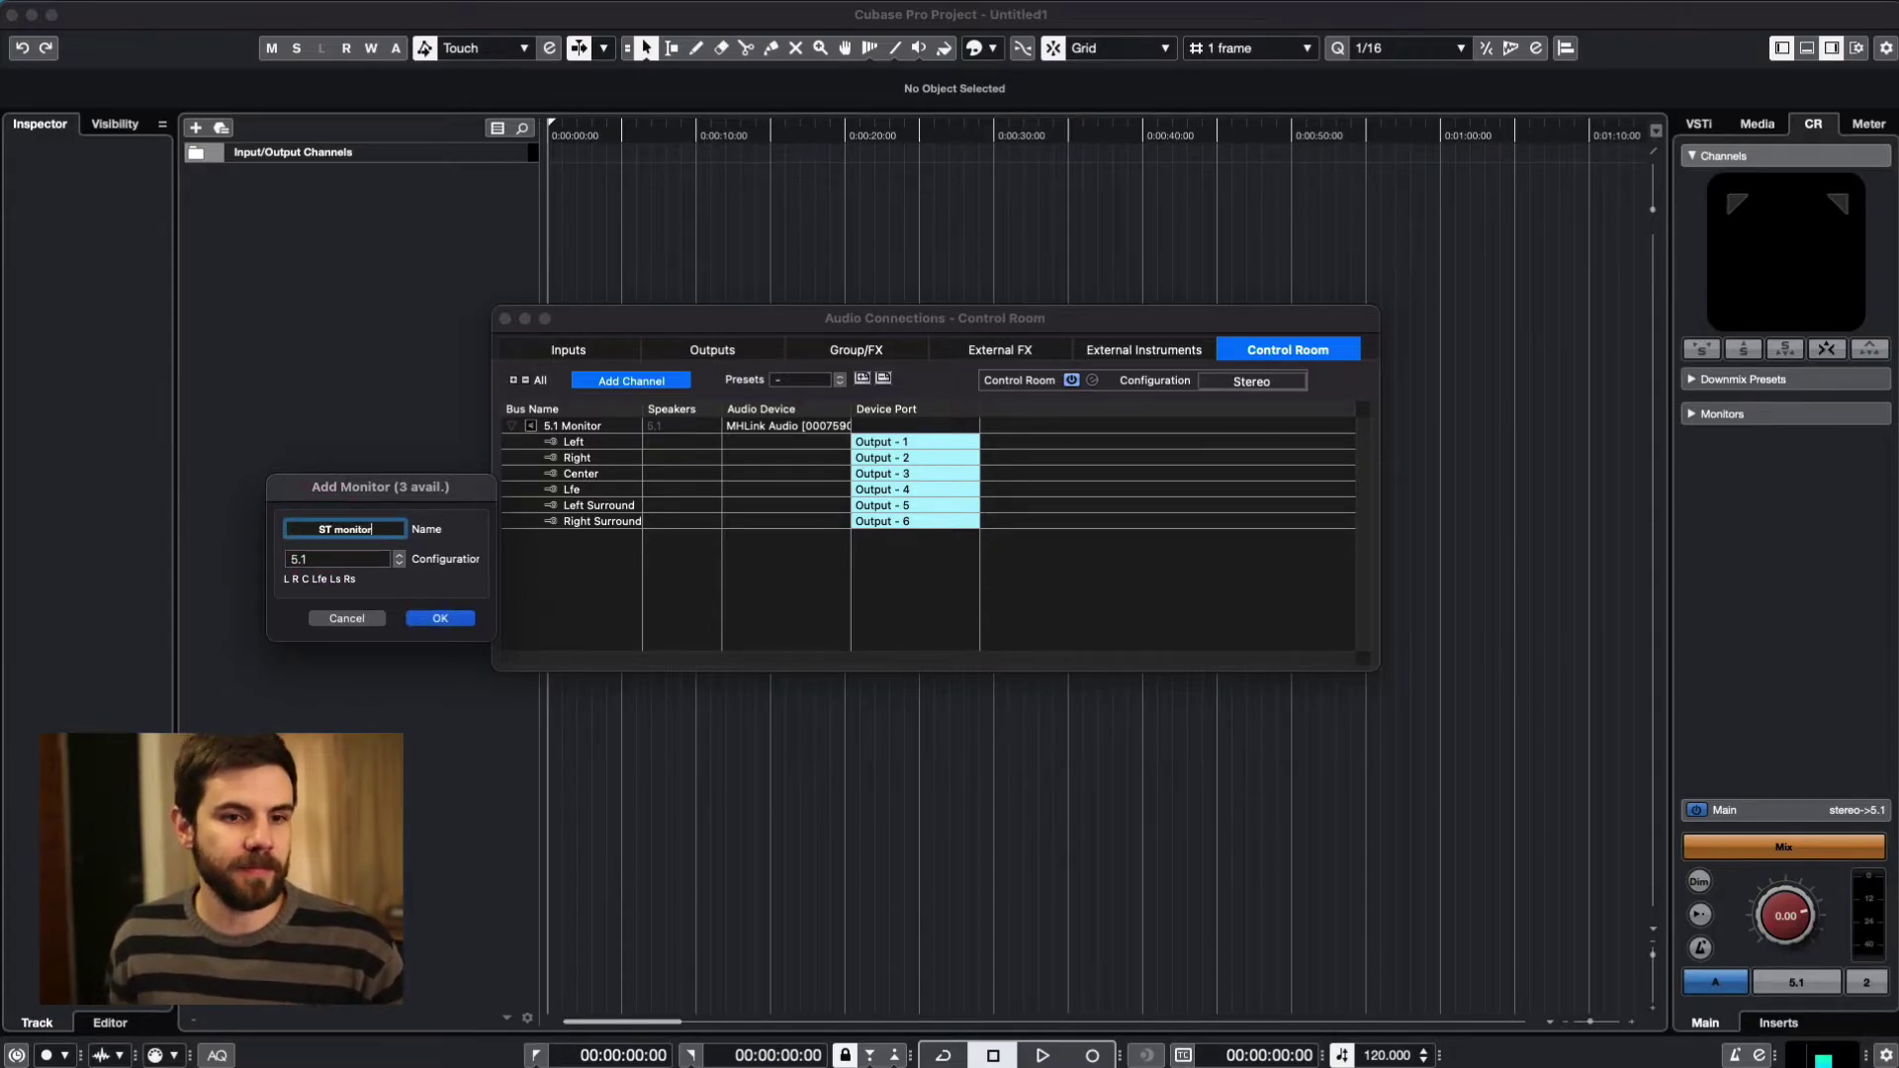
click(376, 558)
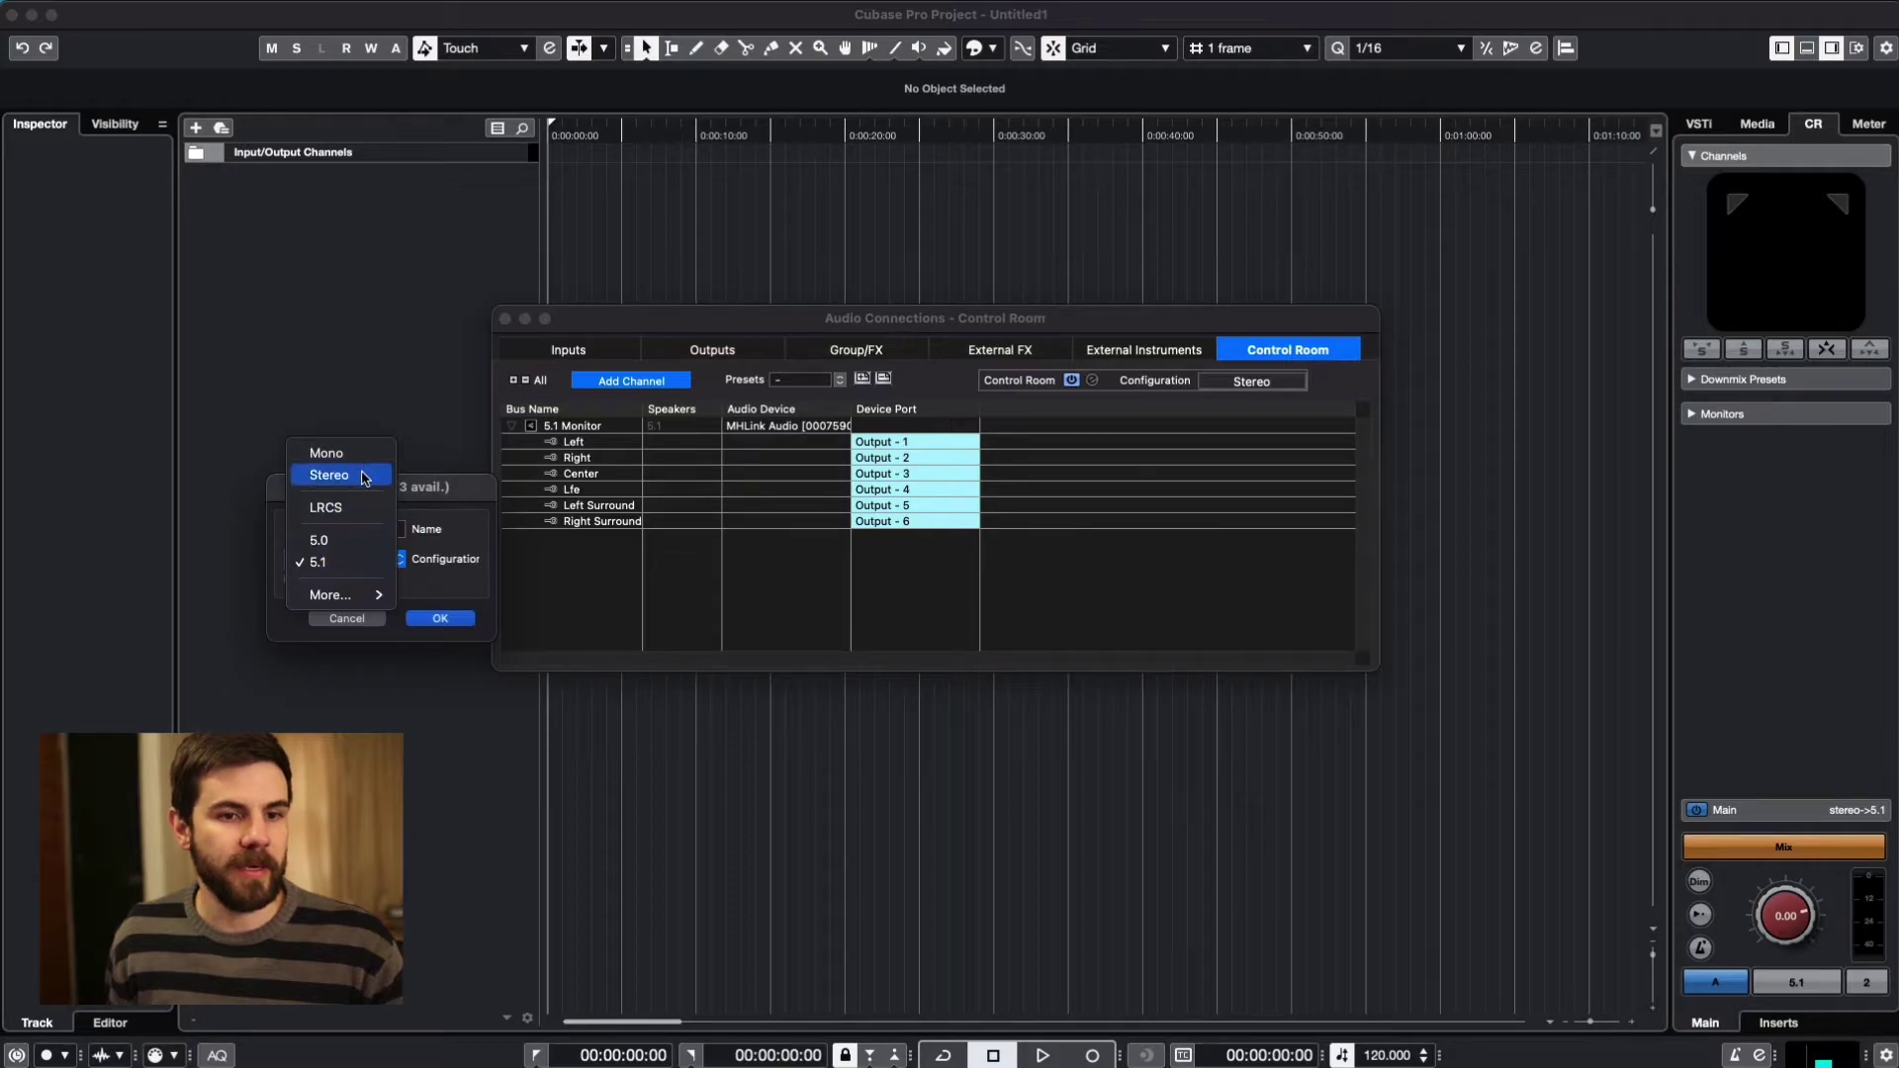
click(329, 475)
click(440, 618)
click(512, 538)
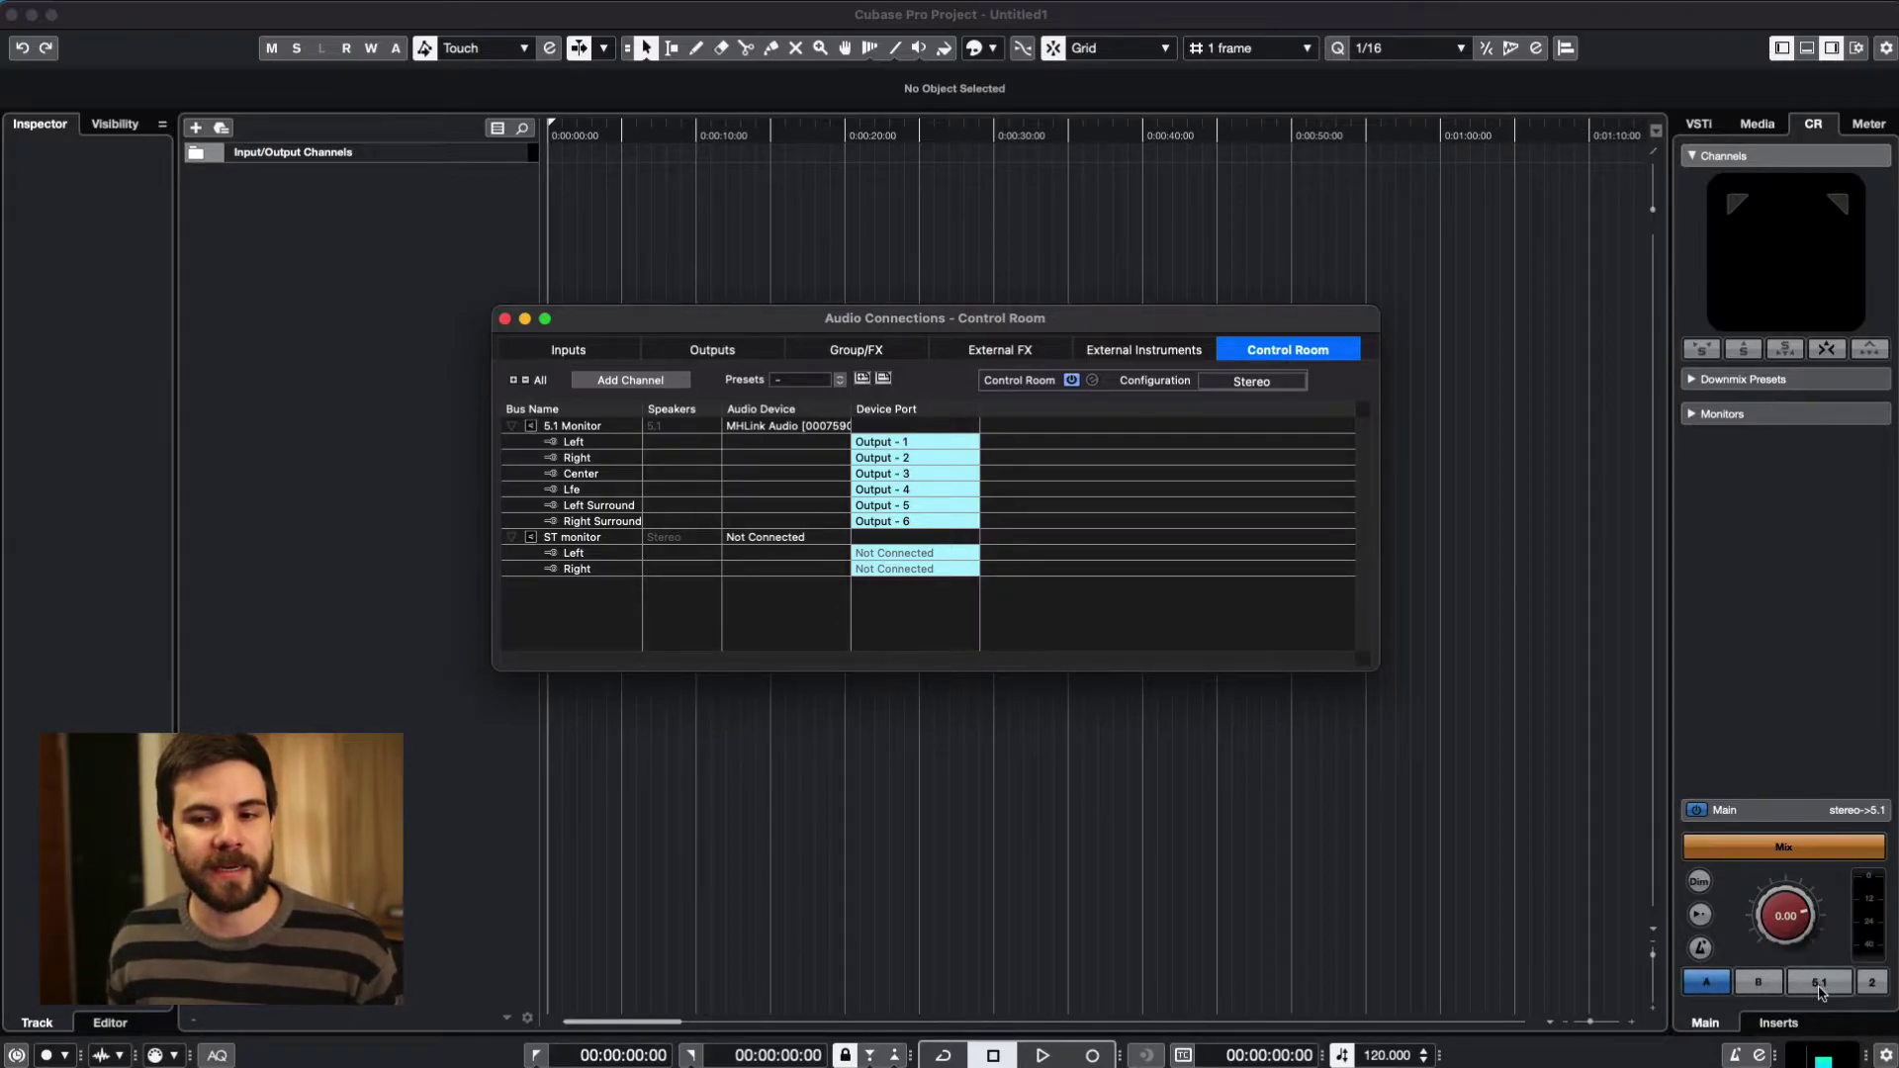
- Switch Control Room monitoring to ST monitor, then remove the ST monitor bus
click(1819, 982)
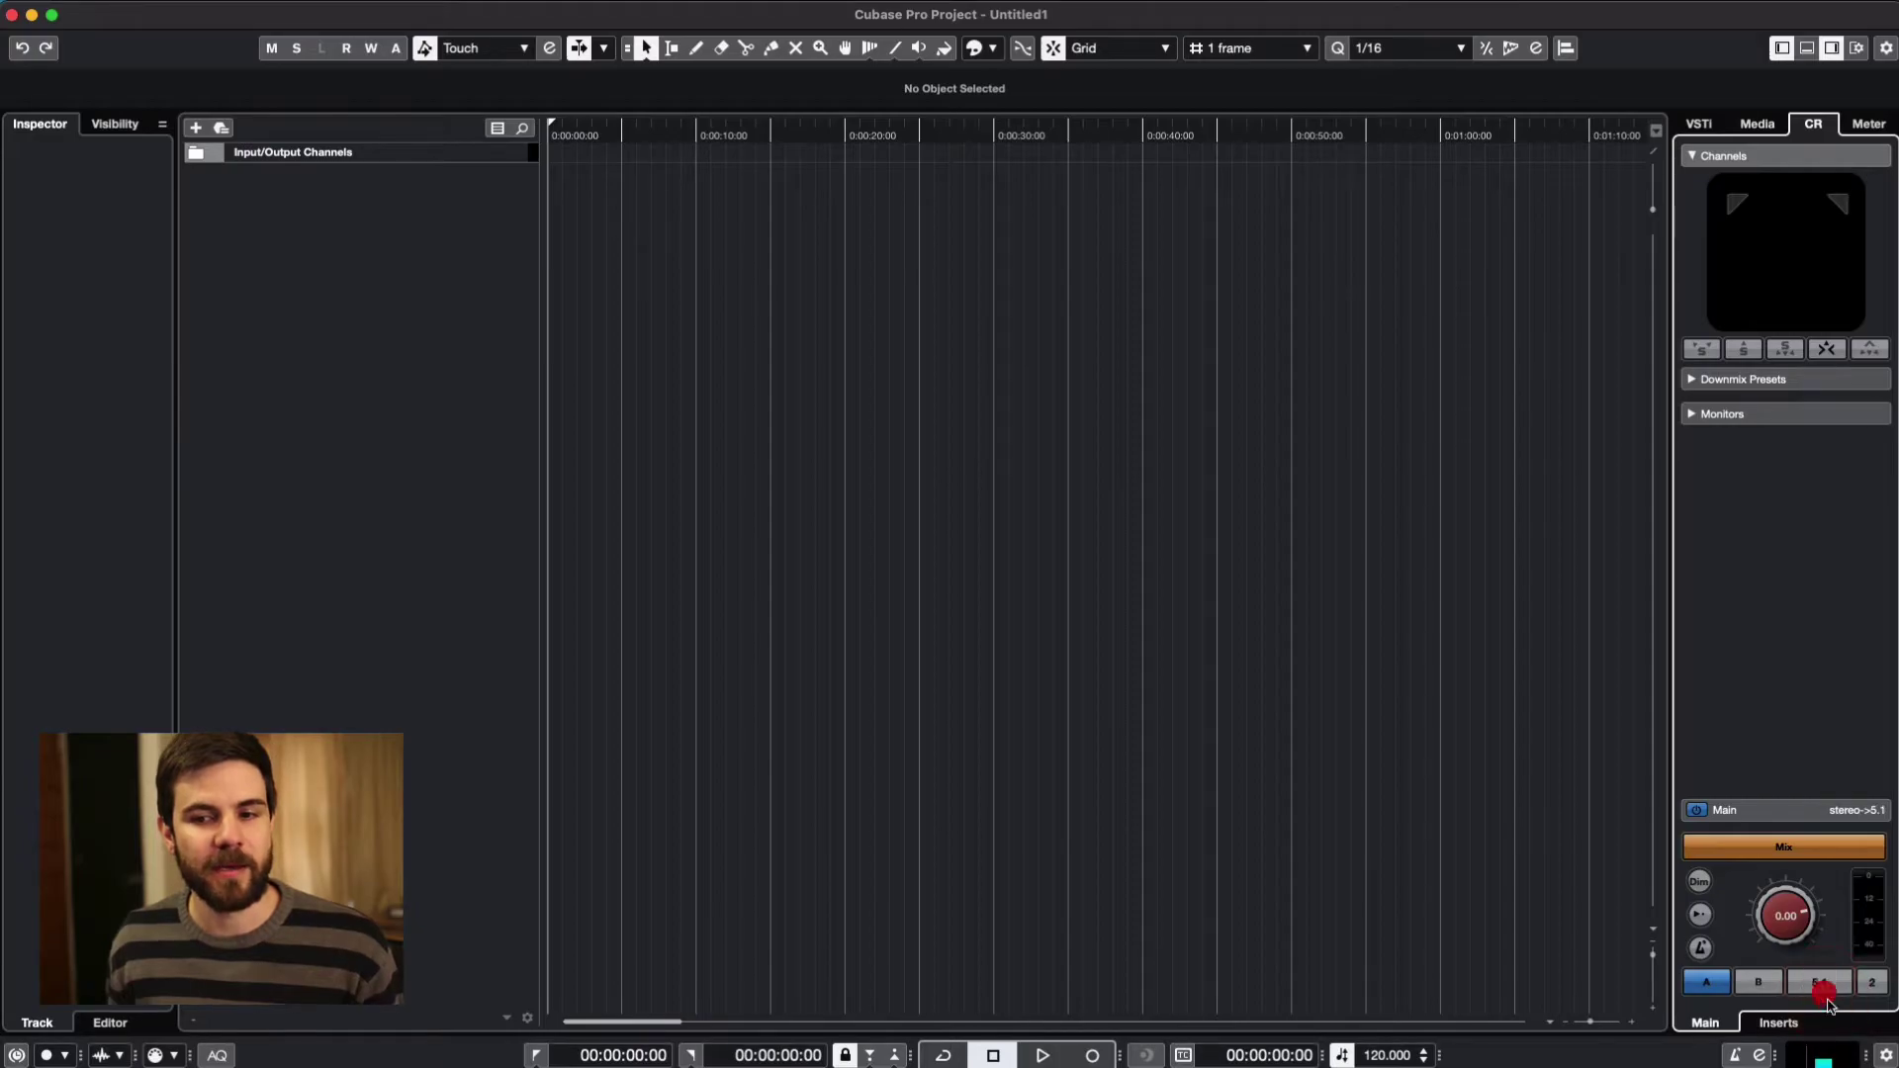
key(ctrl+Up)
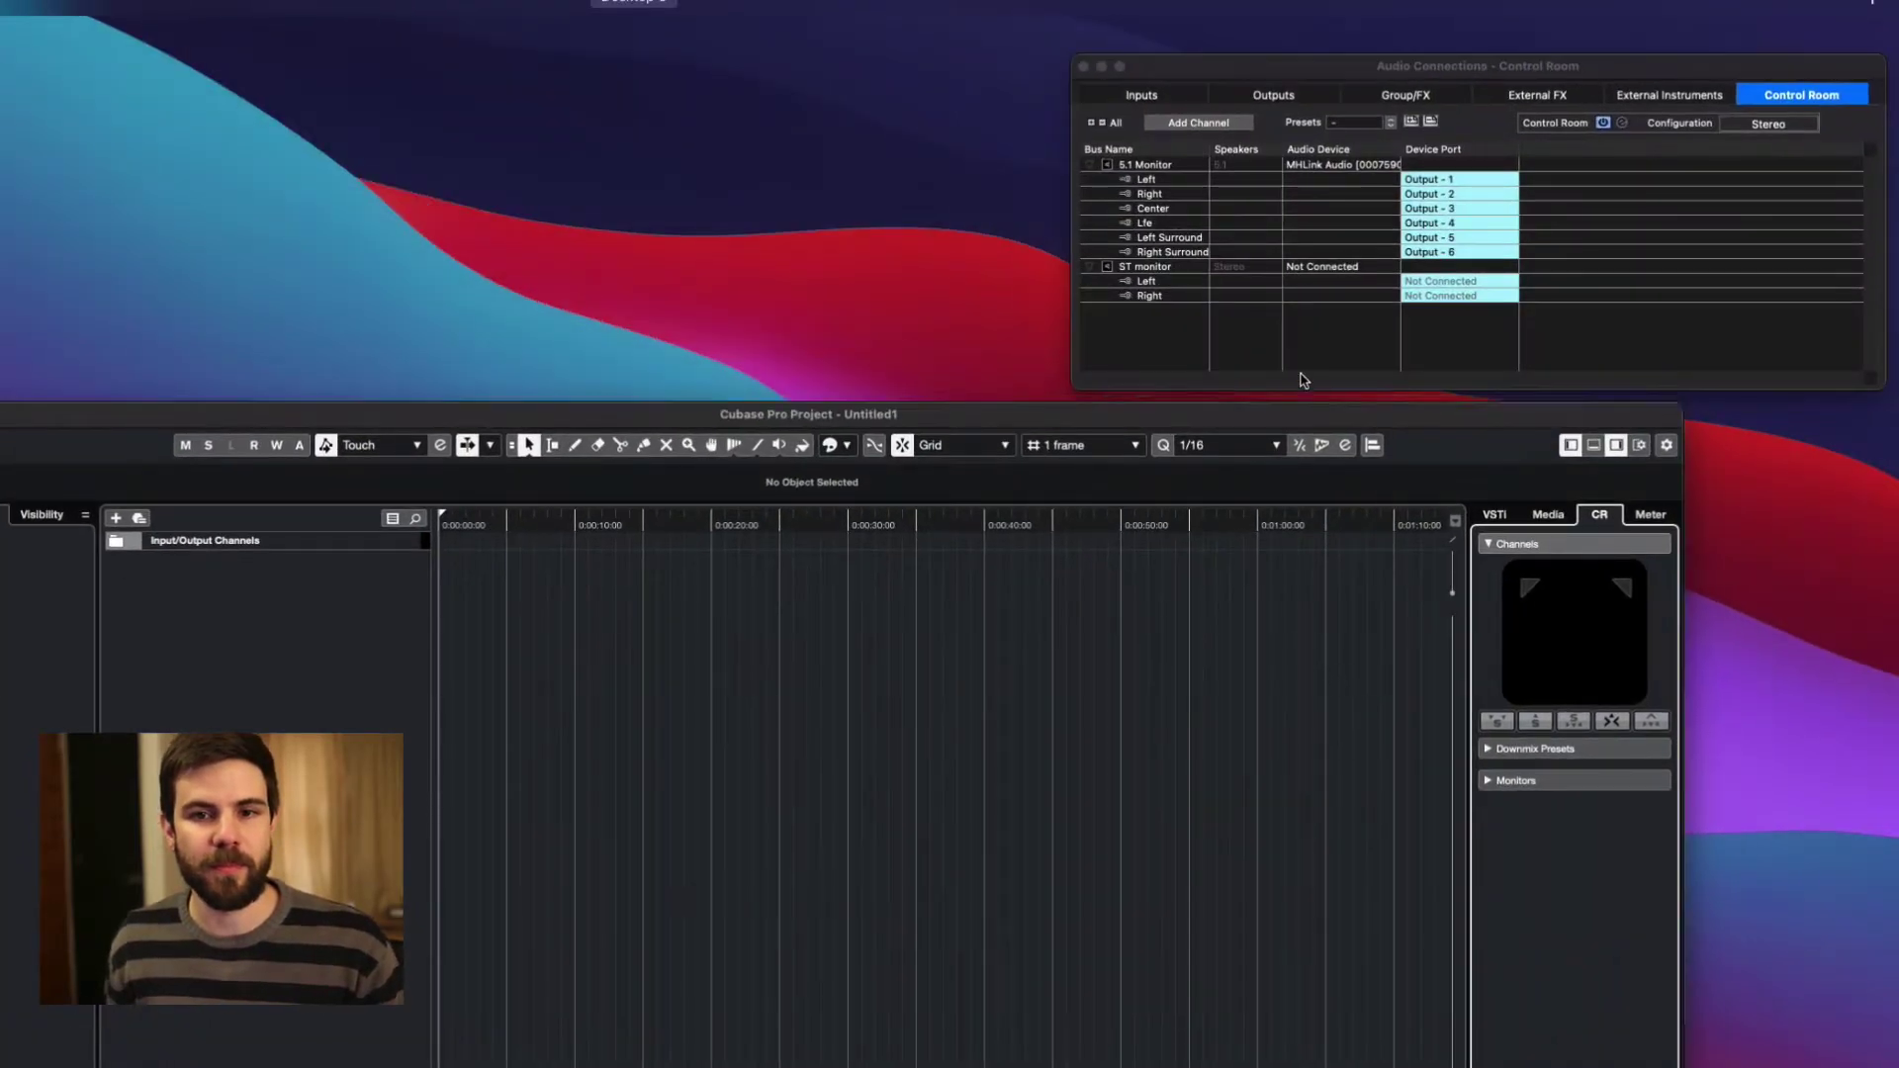
click(1315, 366)
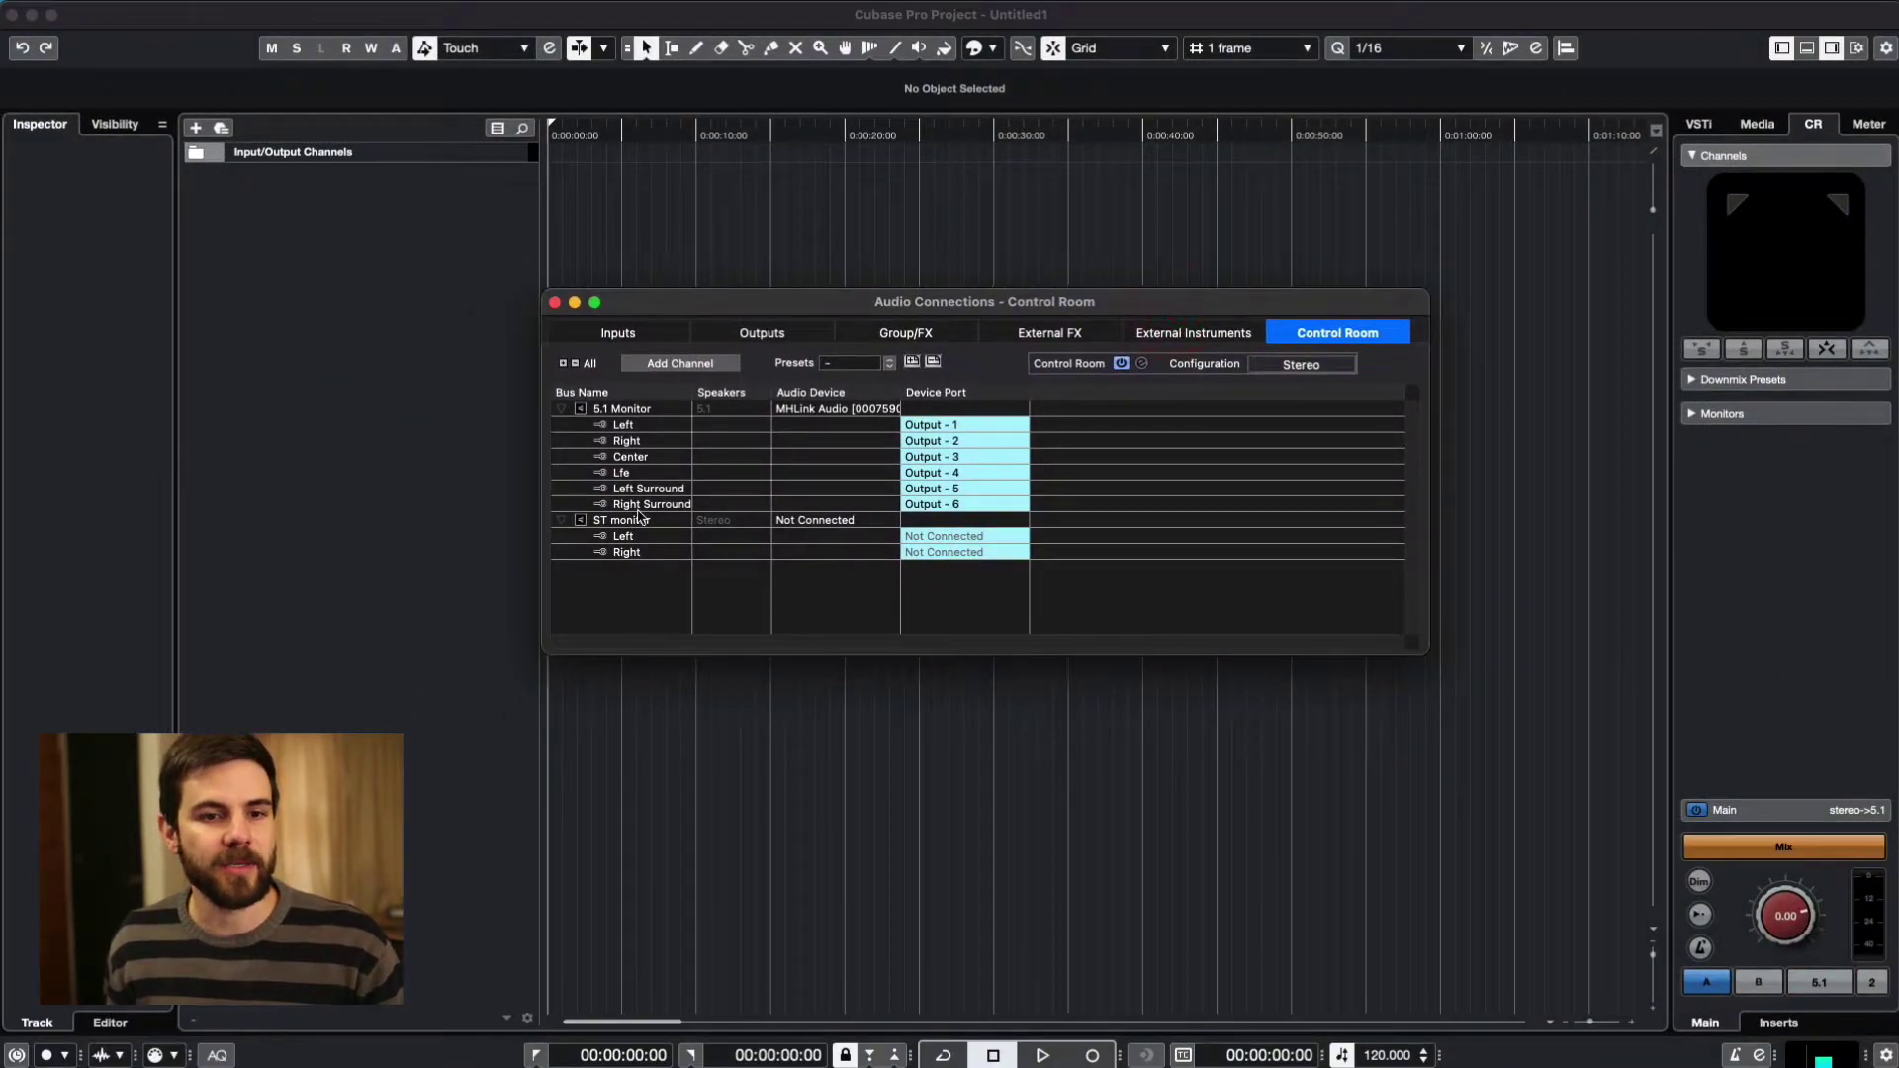
right_click(629, 521)
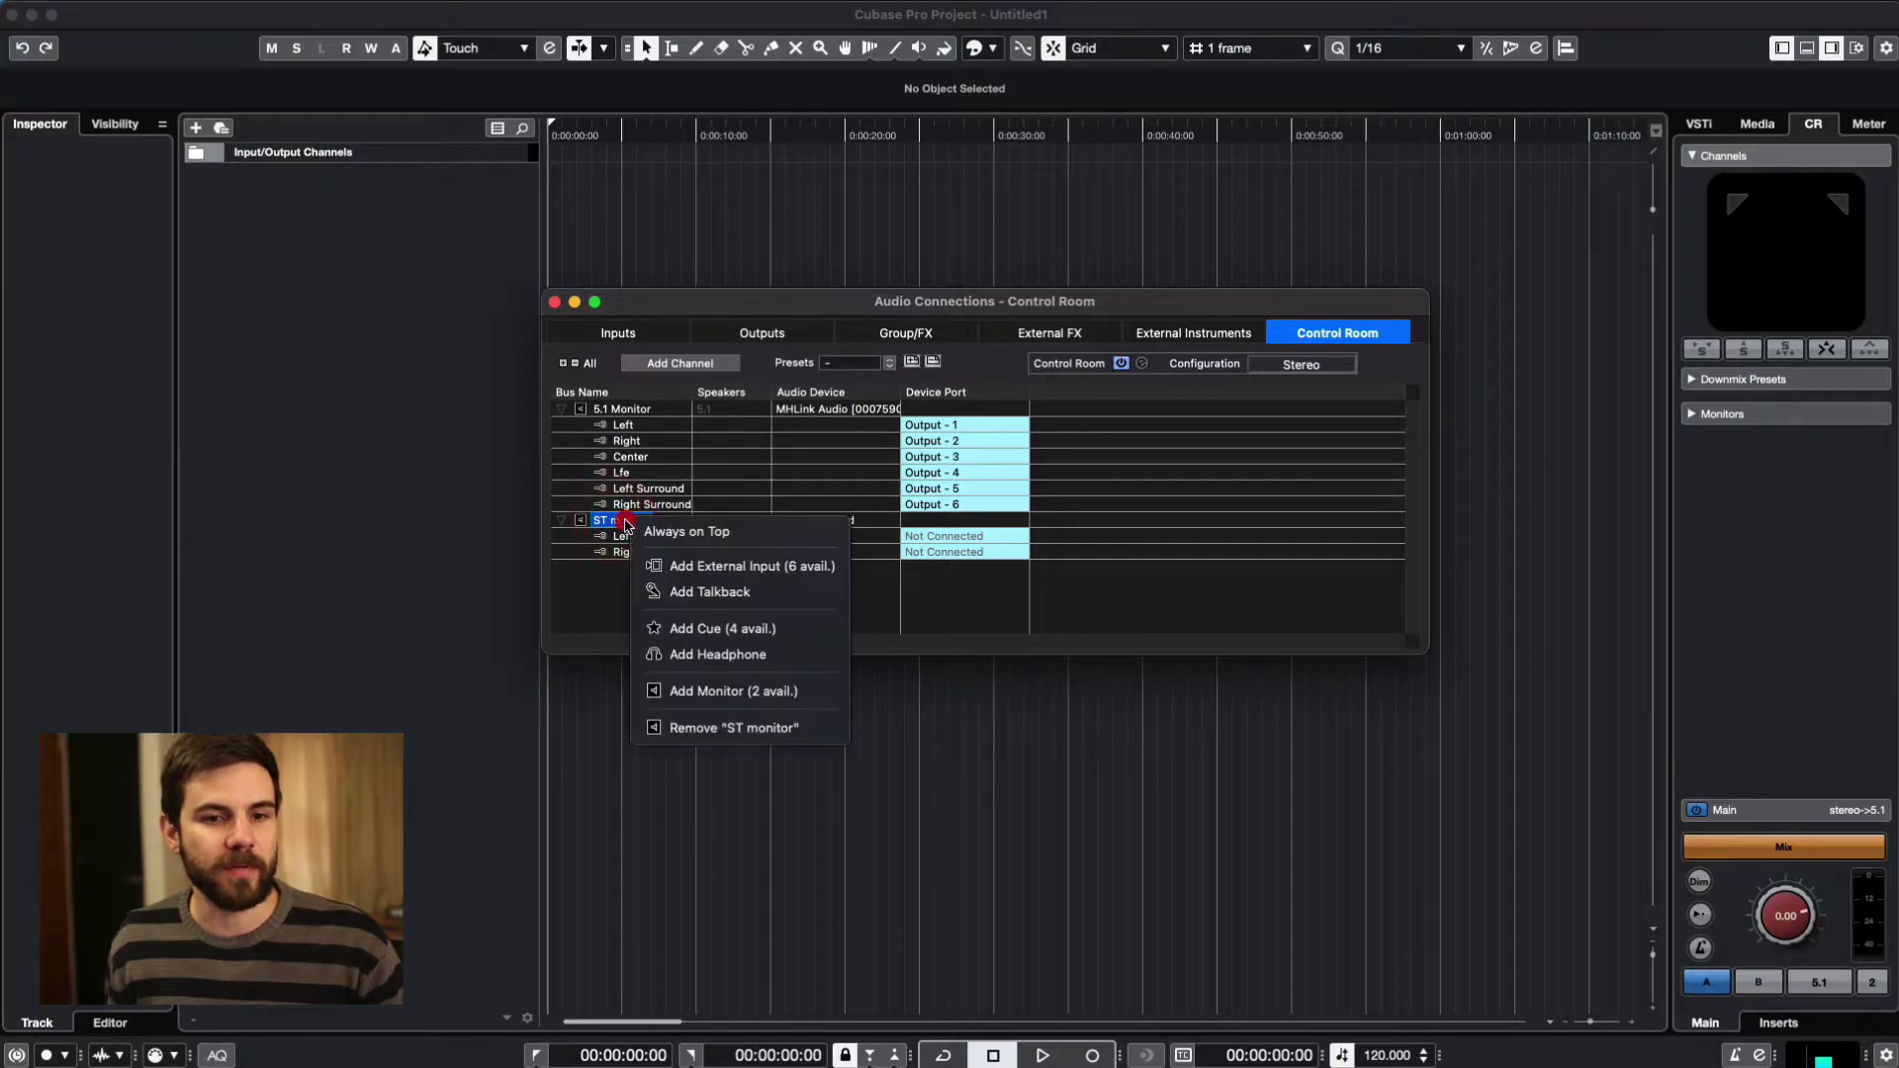
click(714, 729)
click(753, 445)
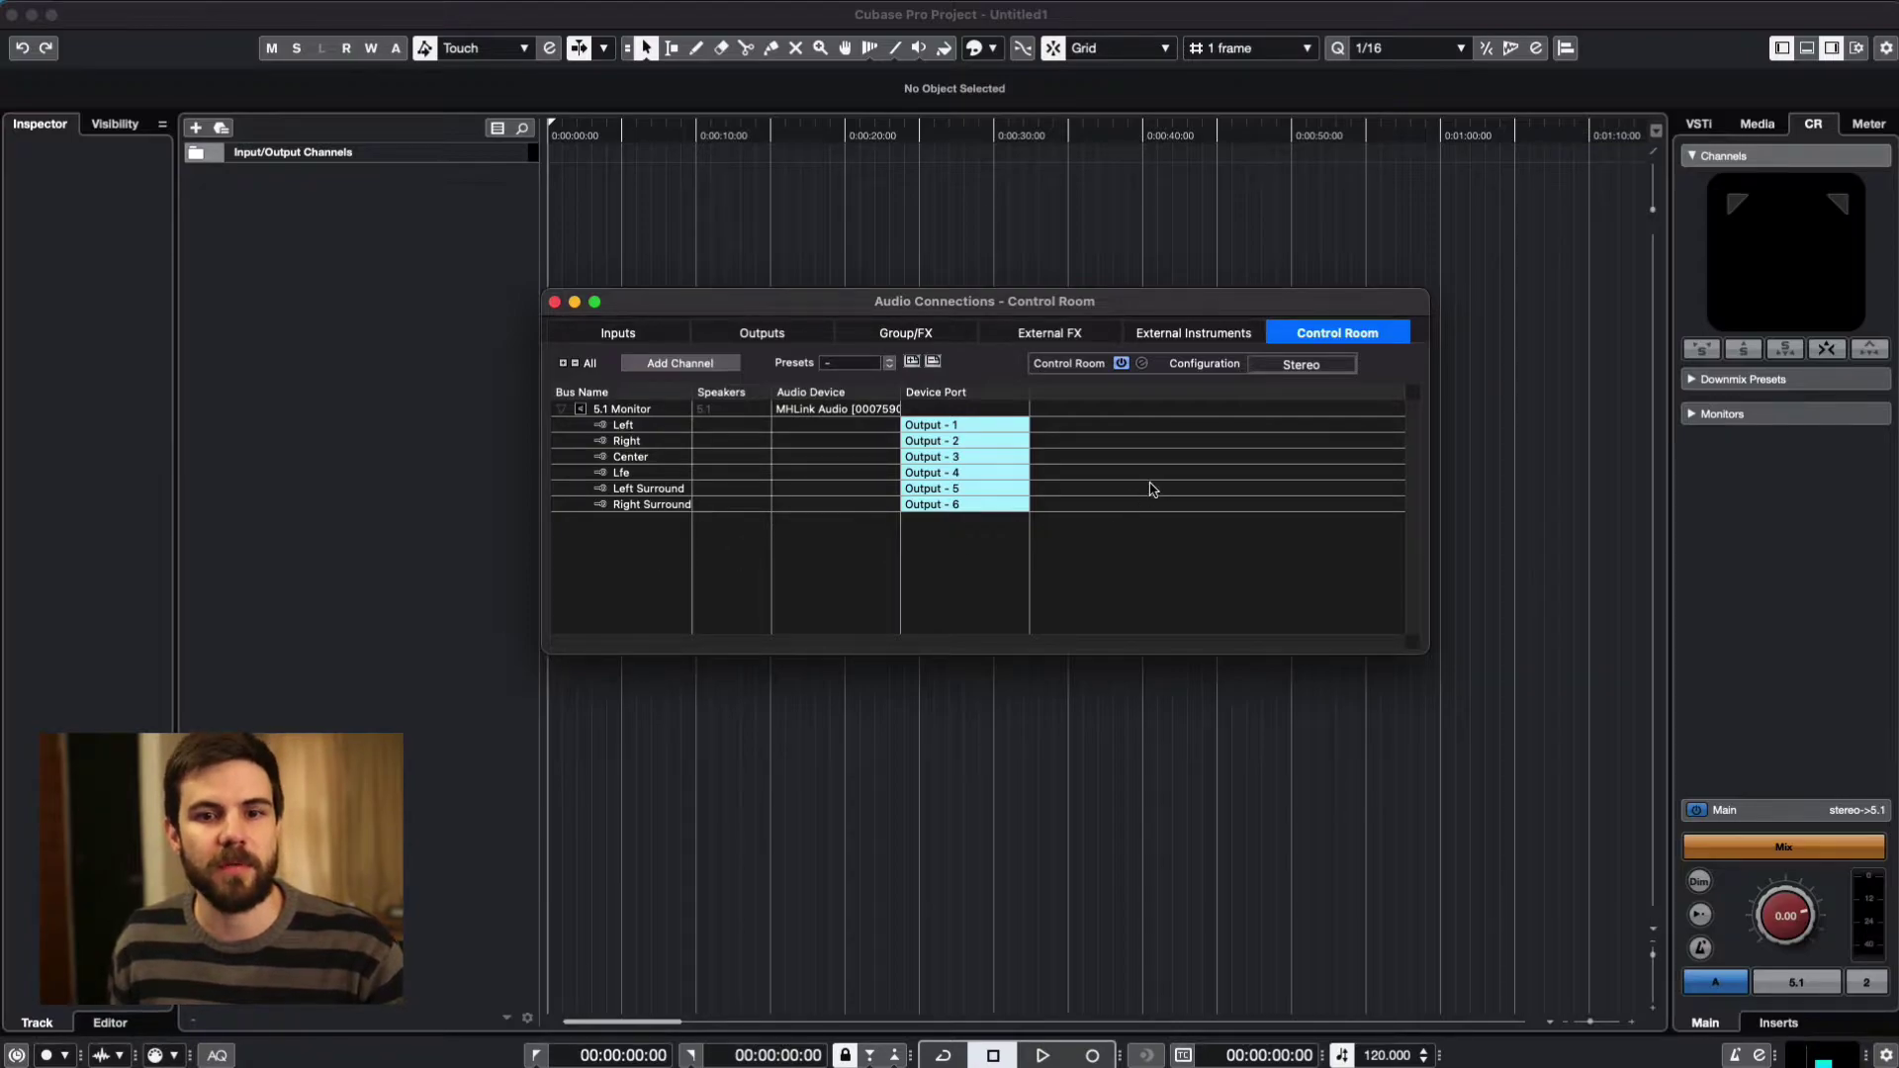
- Set 5.1 out's Left Surround and Right Surround ports to Not Connected, then select Stereo Out
click(732, 331)
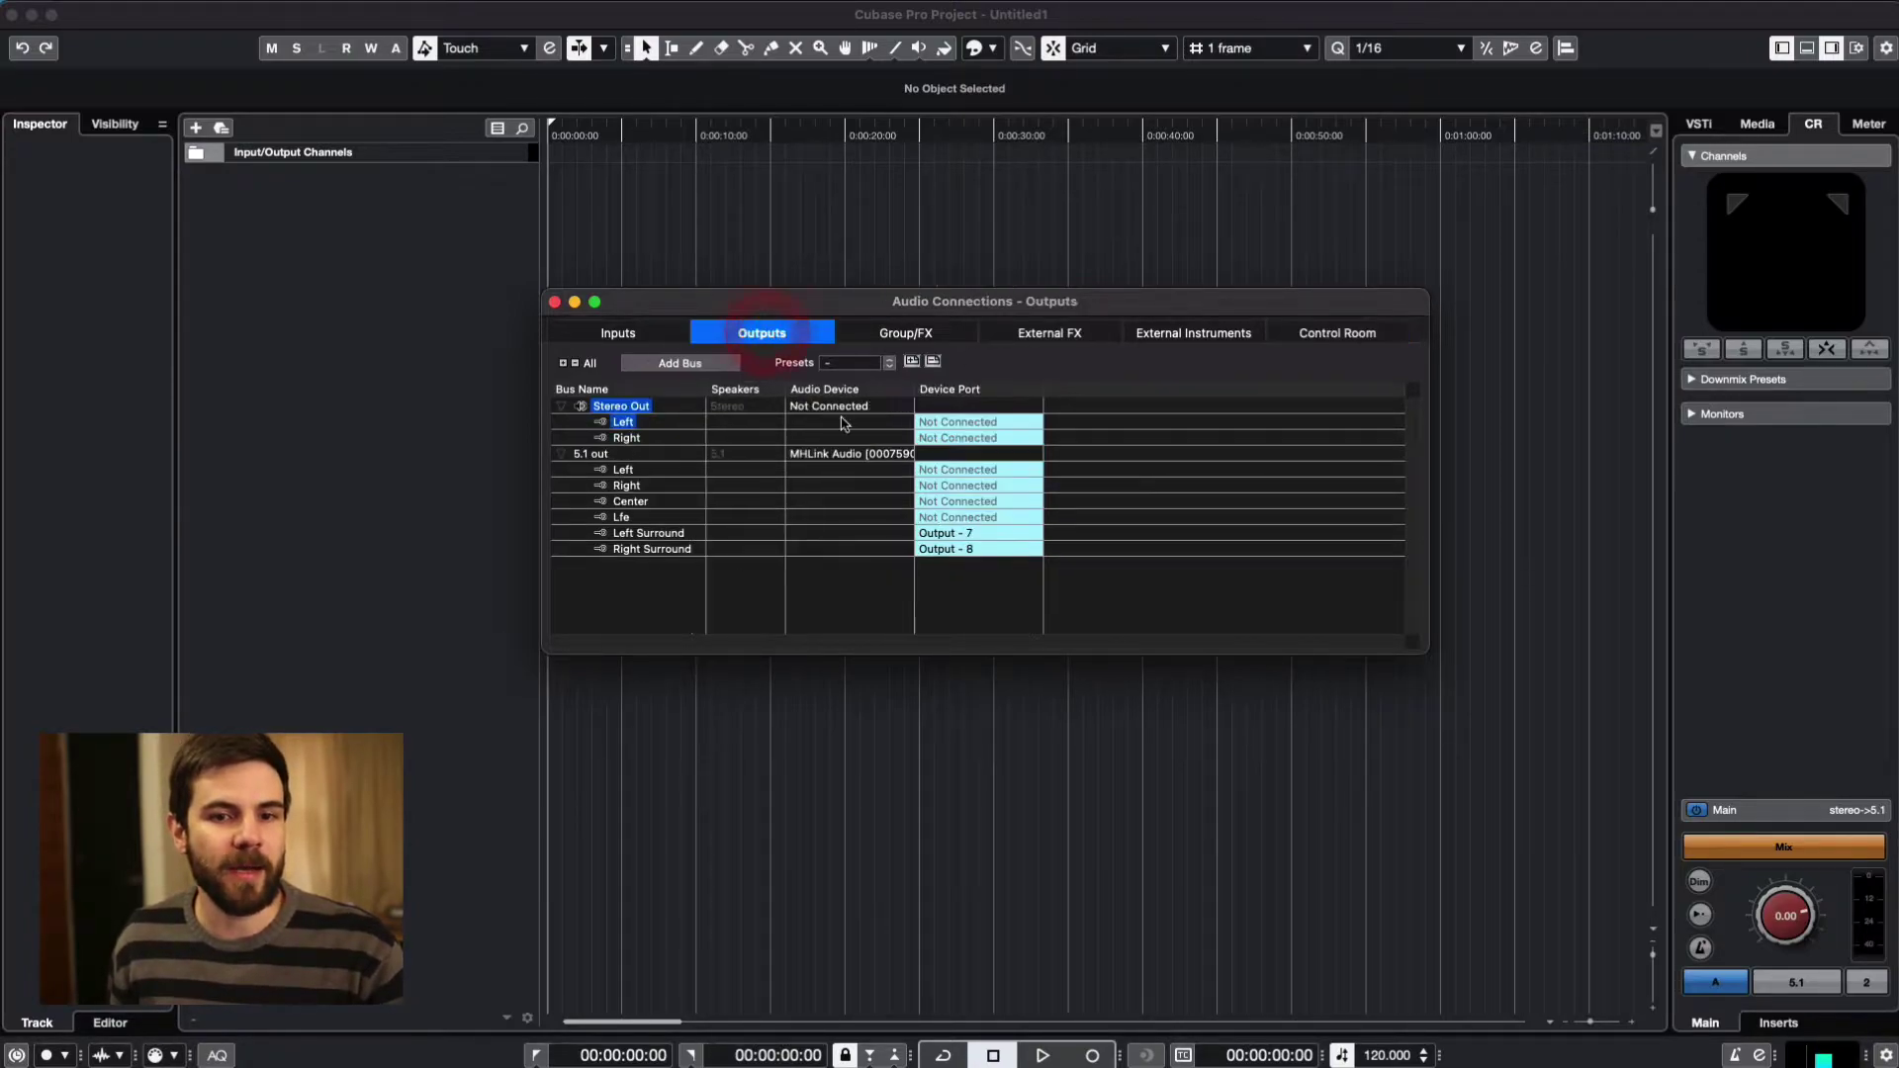
click(979, 534)
click(979, 547)
click(979, 549)
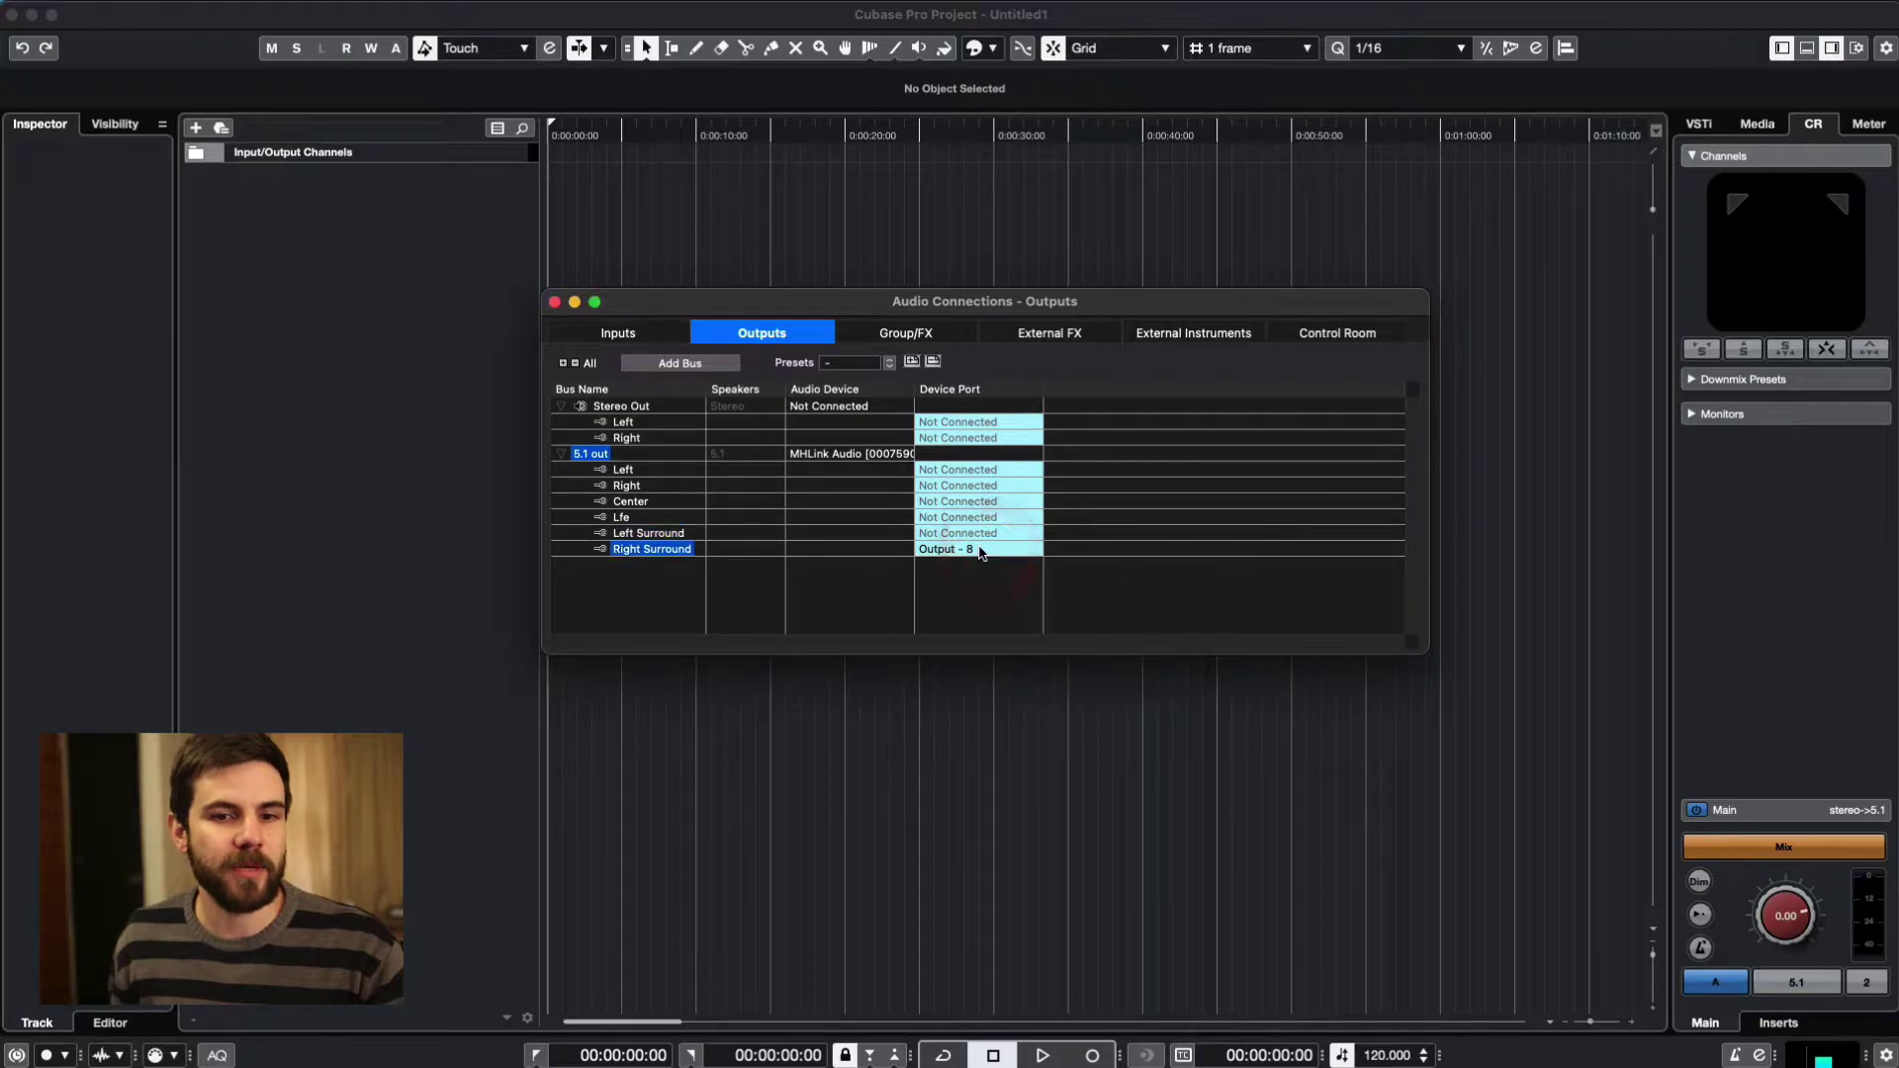
click(986, 566)
click(992, 589)
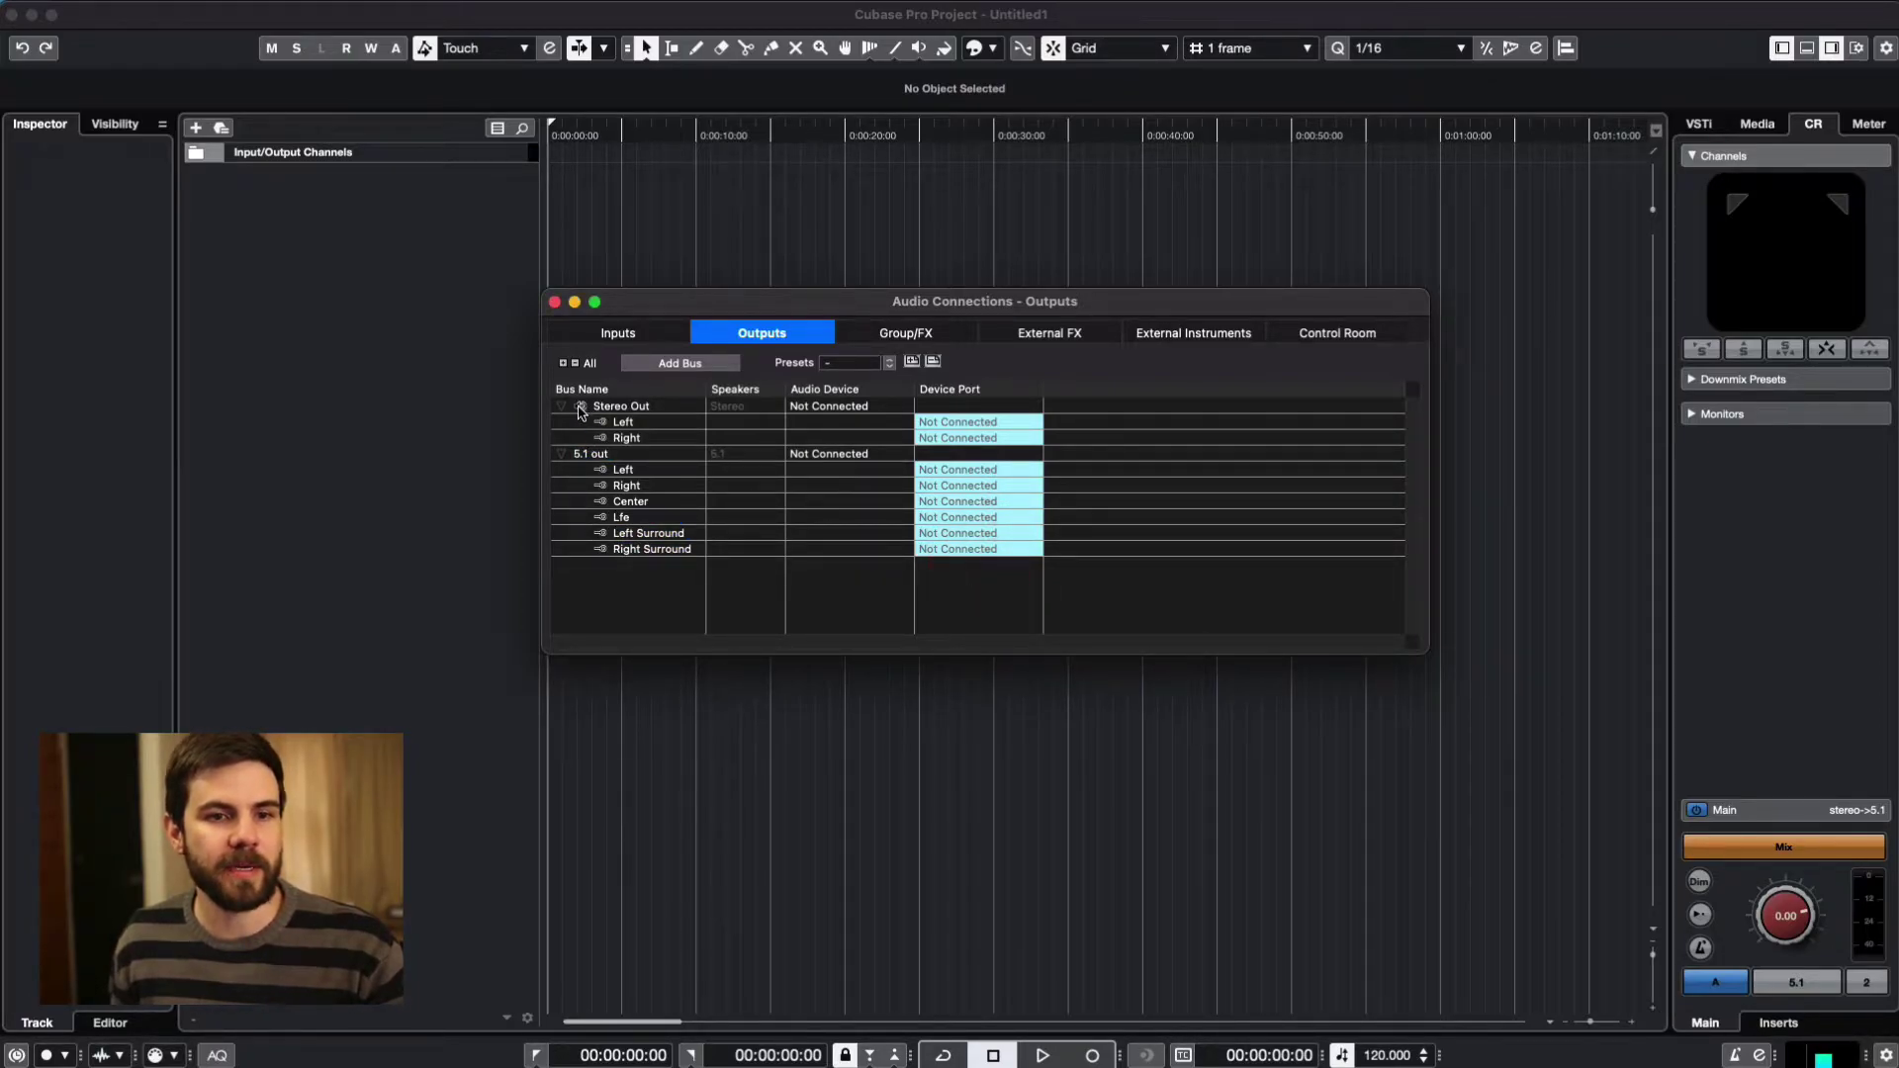
click(581, 407)
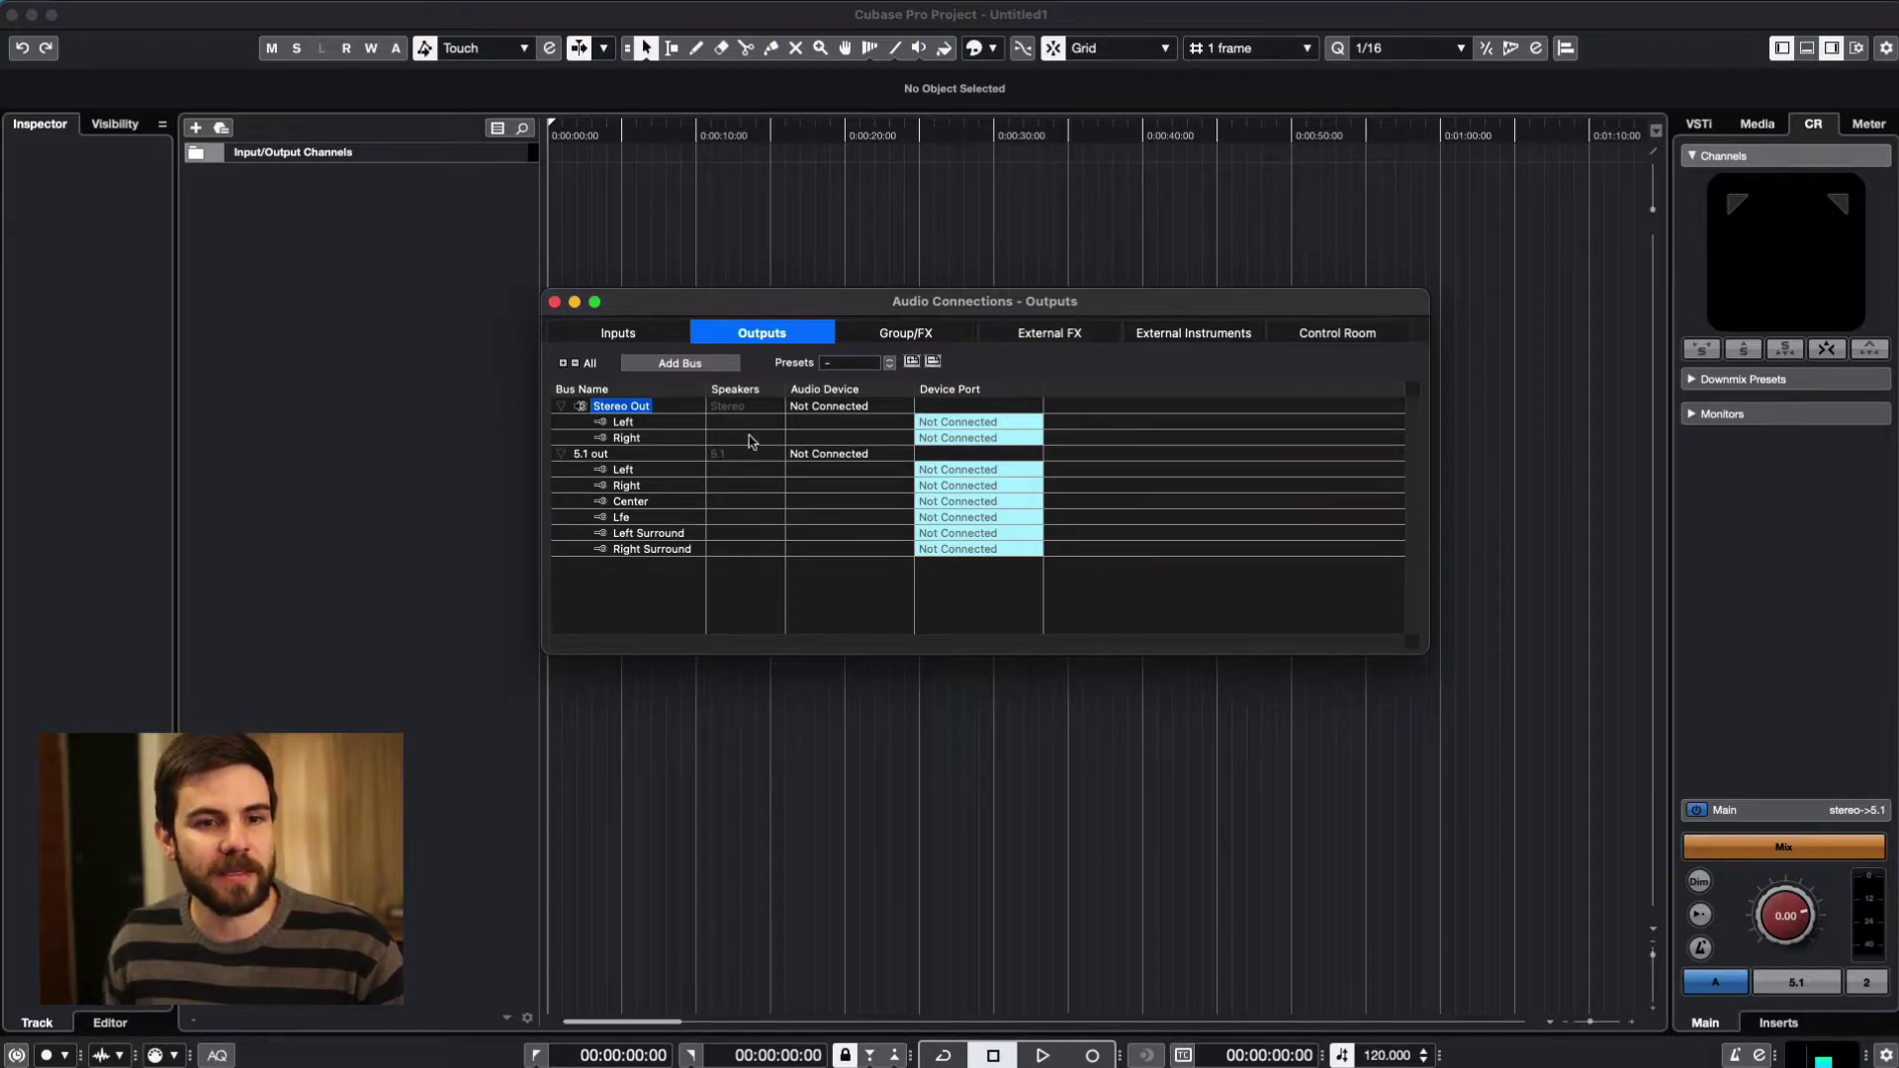
- Set "5.1 out" as the Main Mix, confirm its status, then select Stereo Out
click(593, 455)
right_click(598, 458)
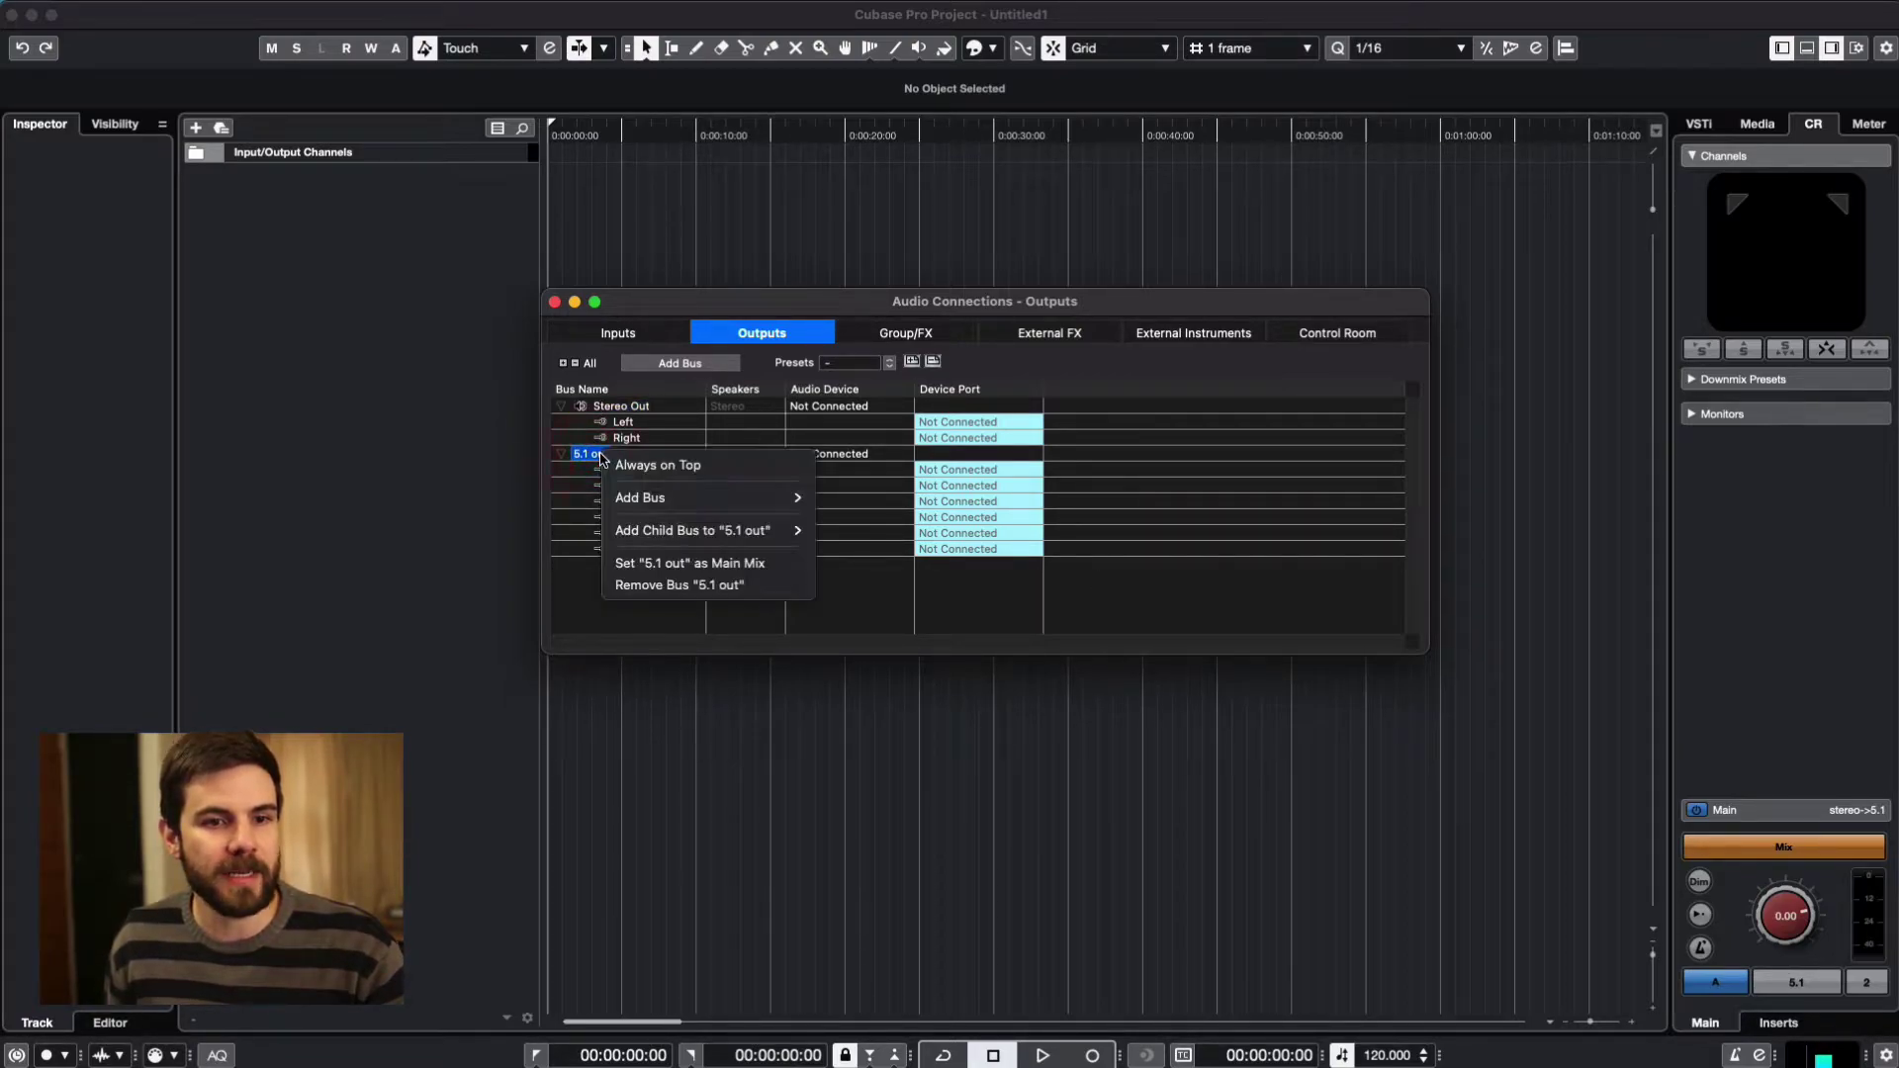
click(696, 564)
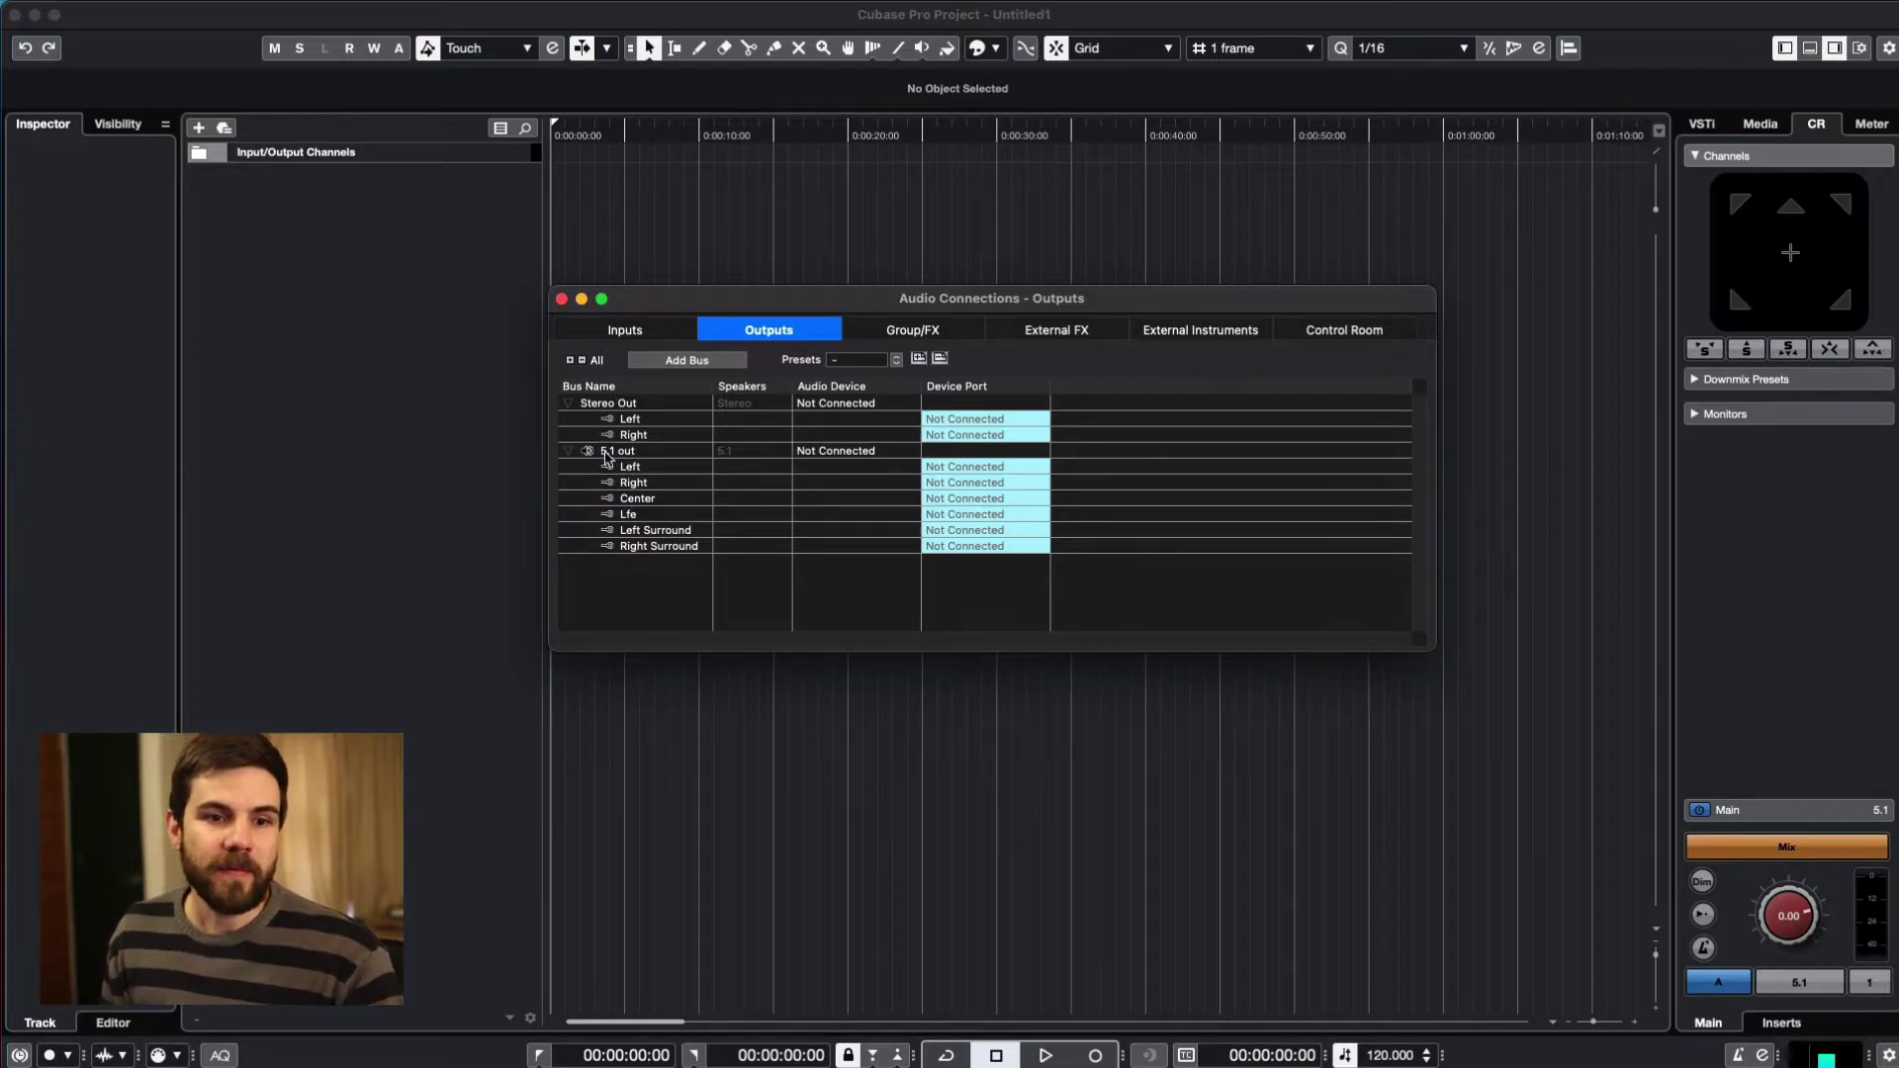
right_click(611, 452)
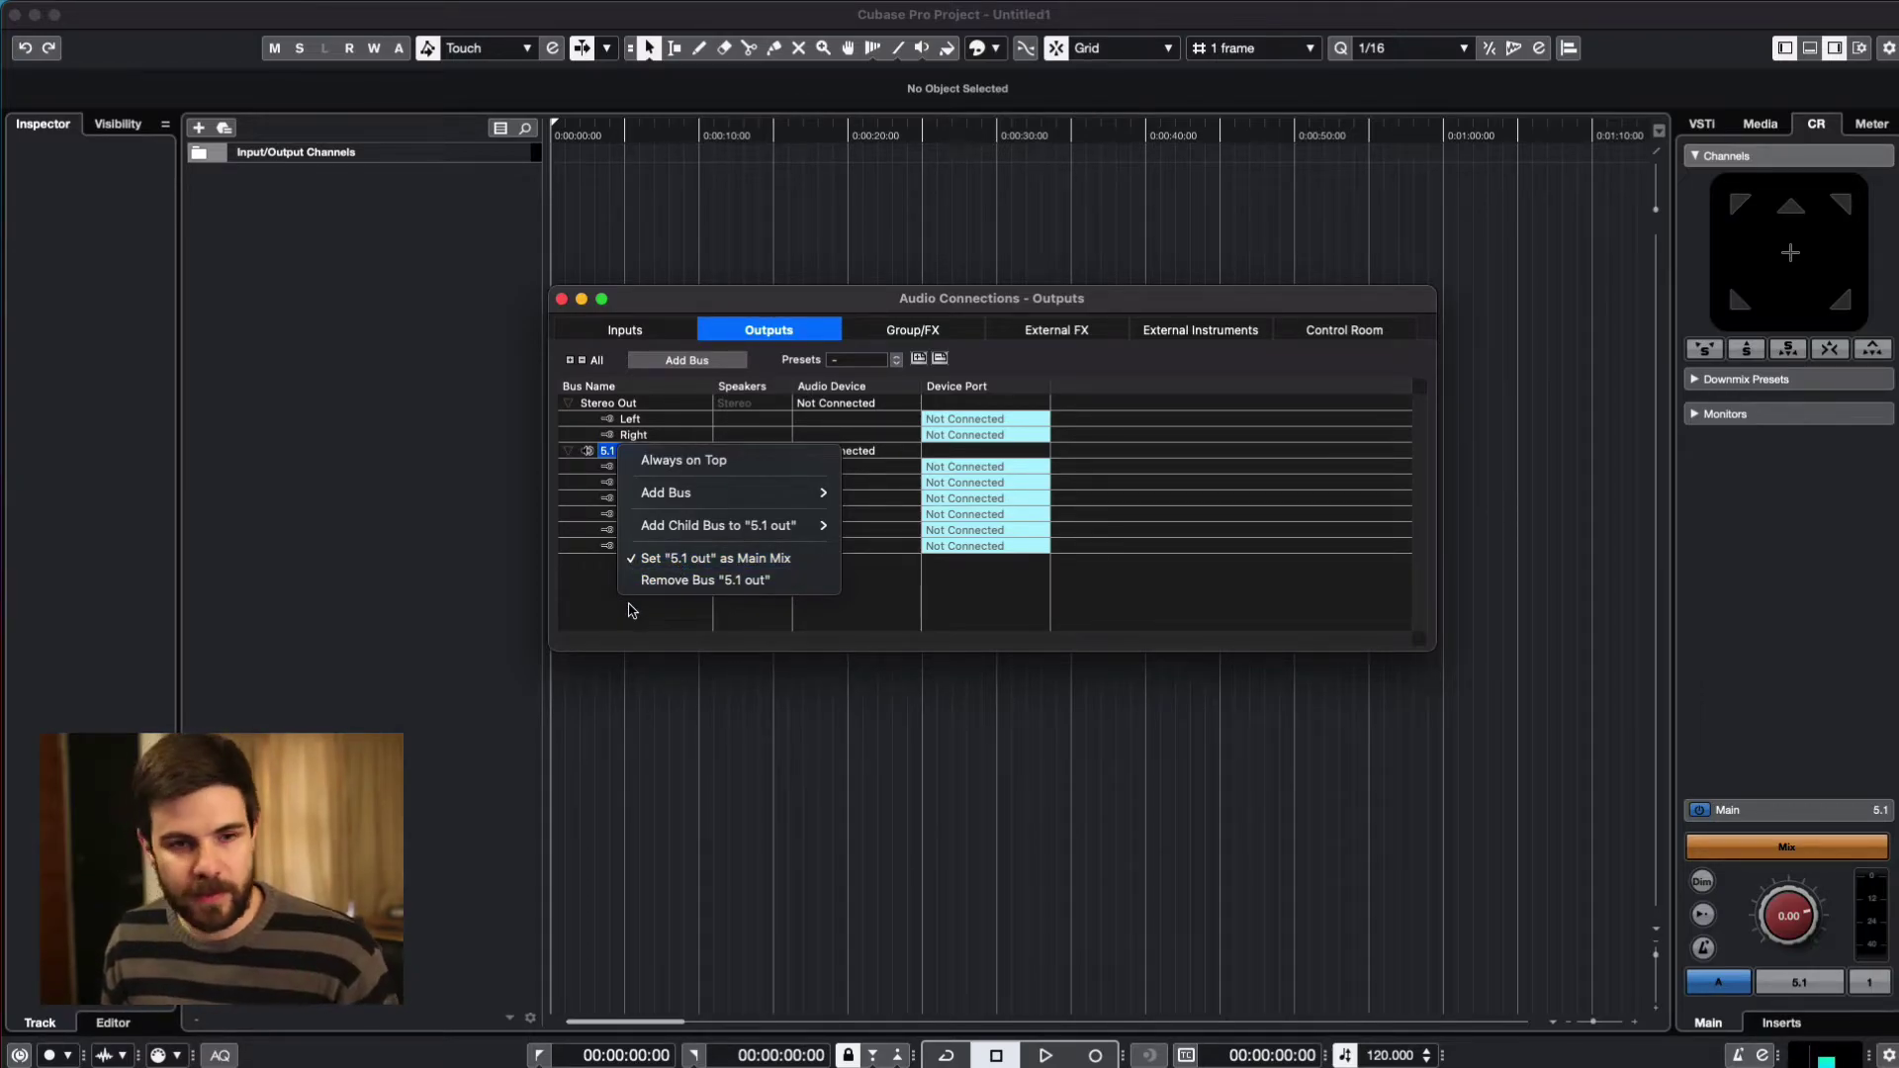
click(631, 611)
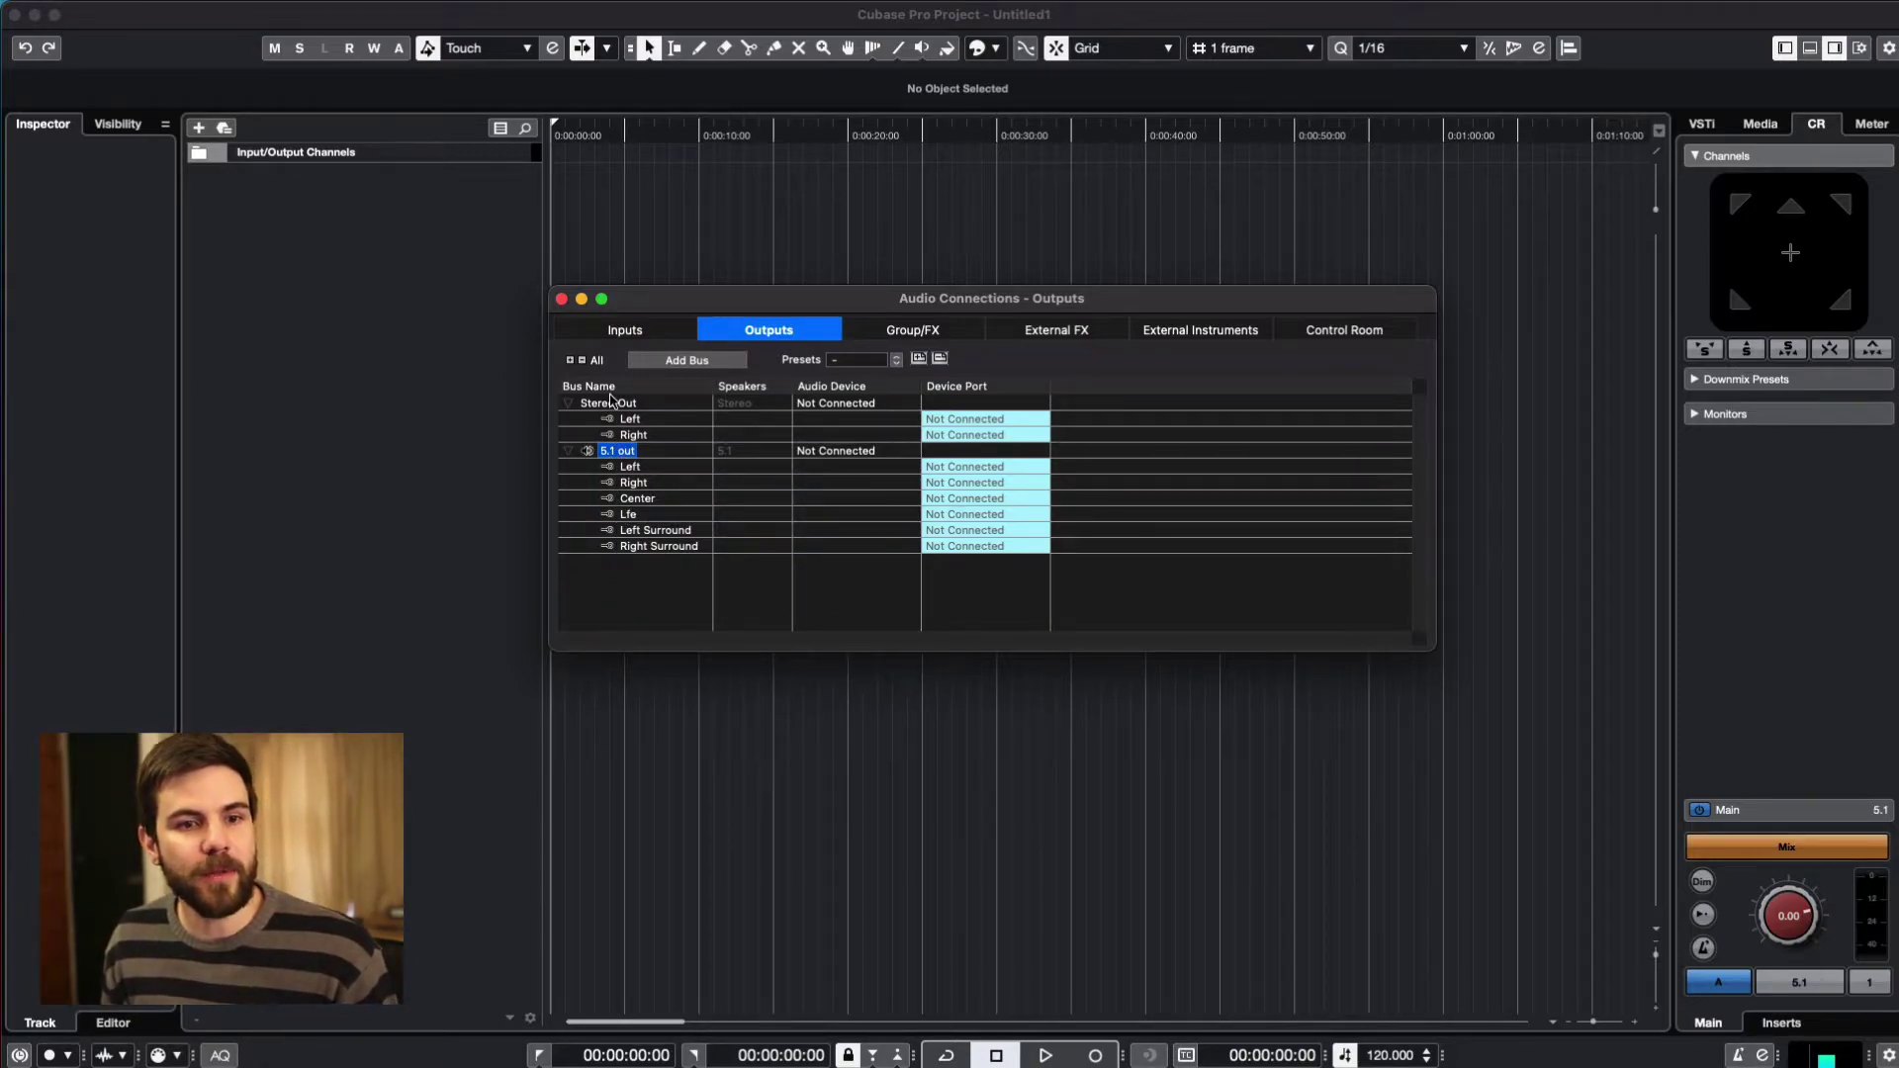
click(609, 402)
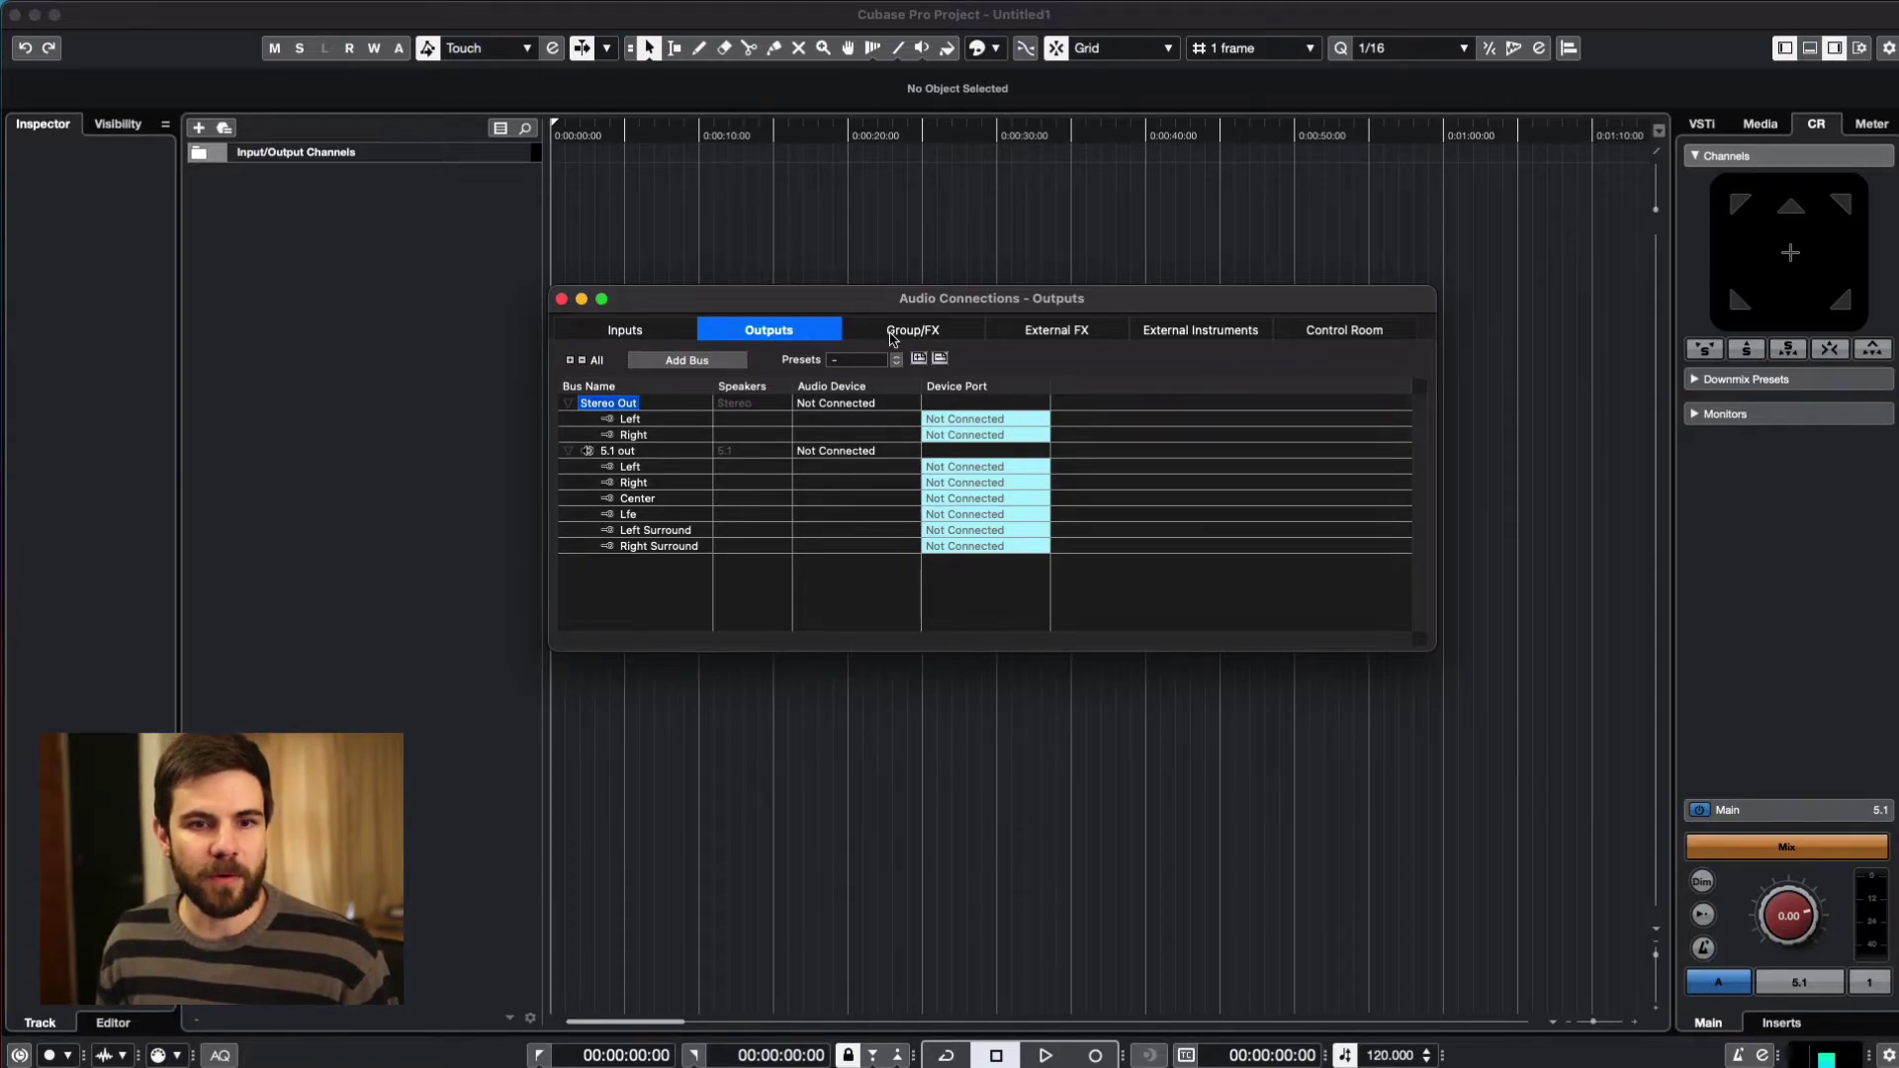
- Show the Group/FX channels in Audio Connections and start adding a group channel
click(893, 338)
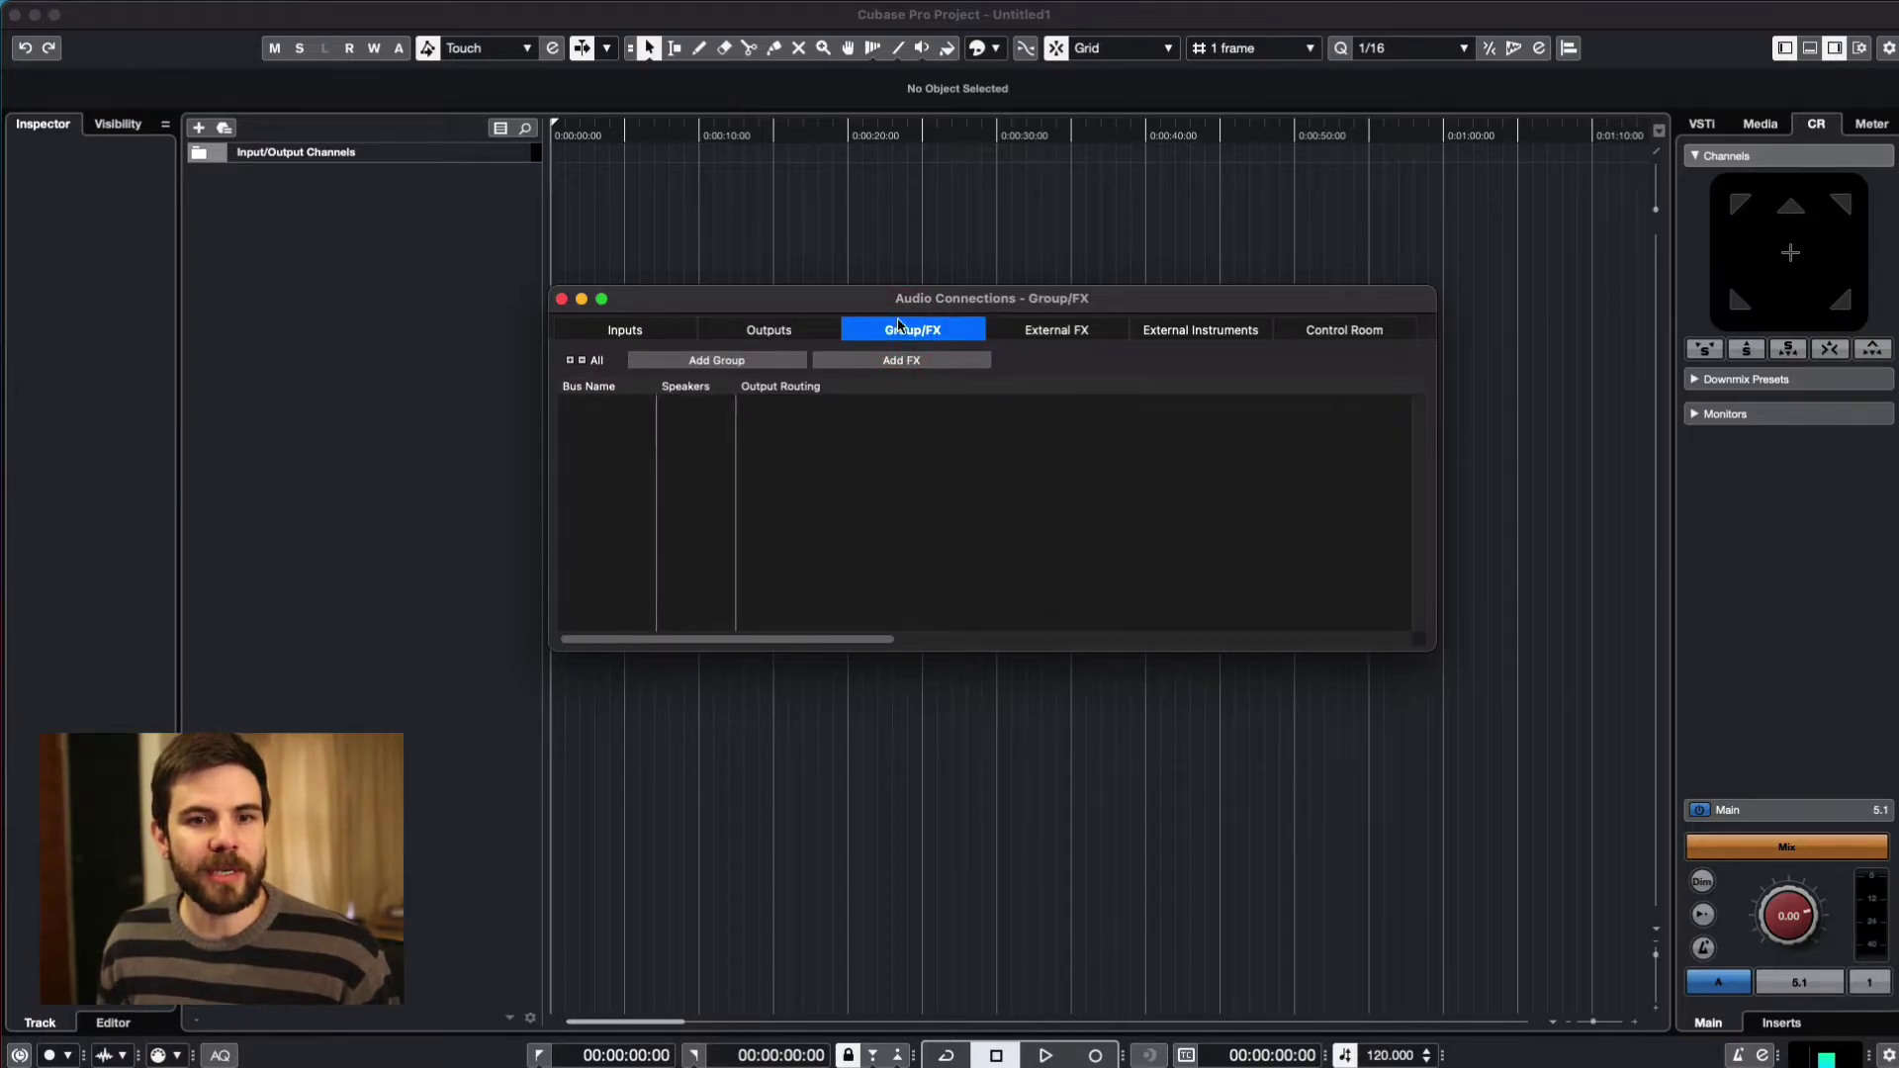
drag(897, 298, 922, 279)
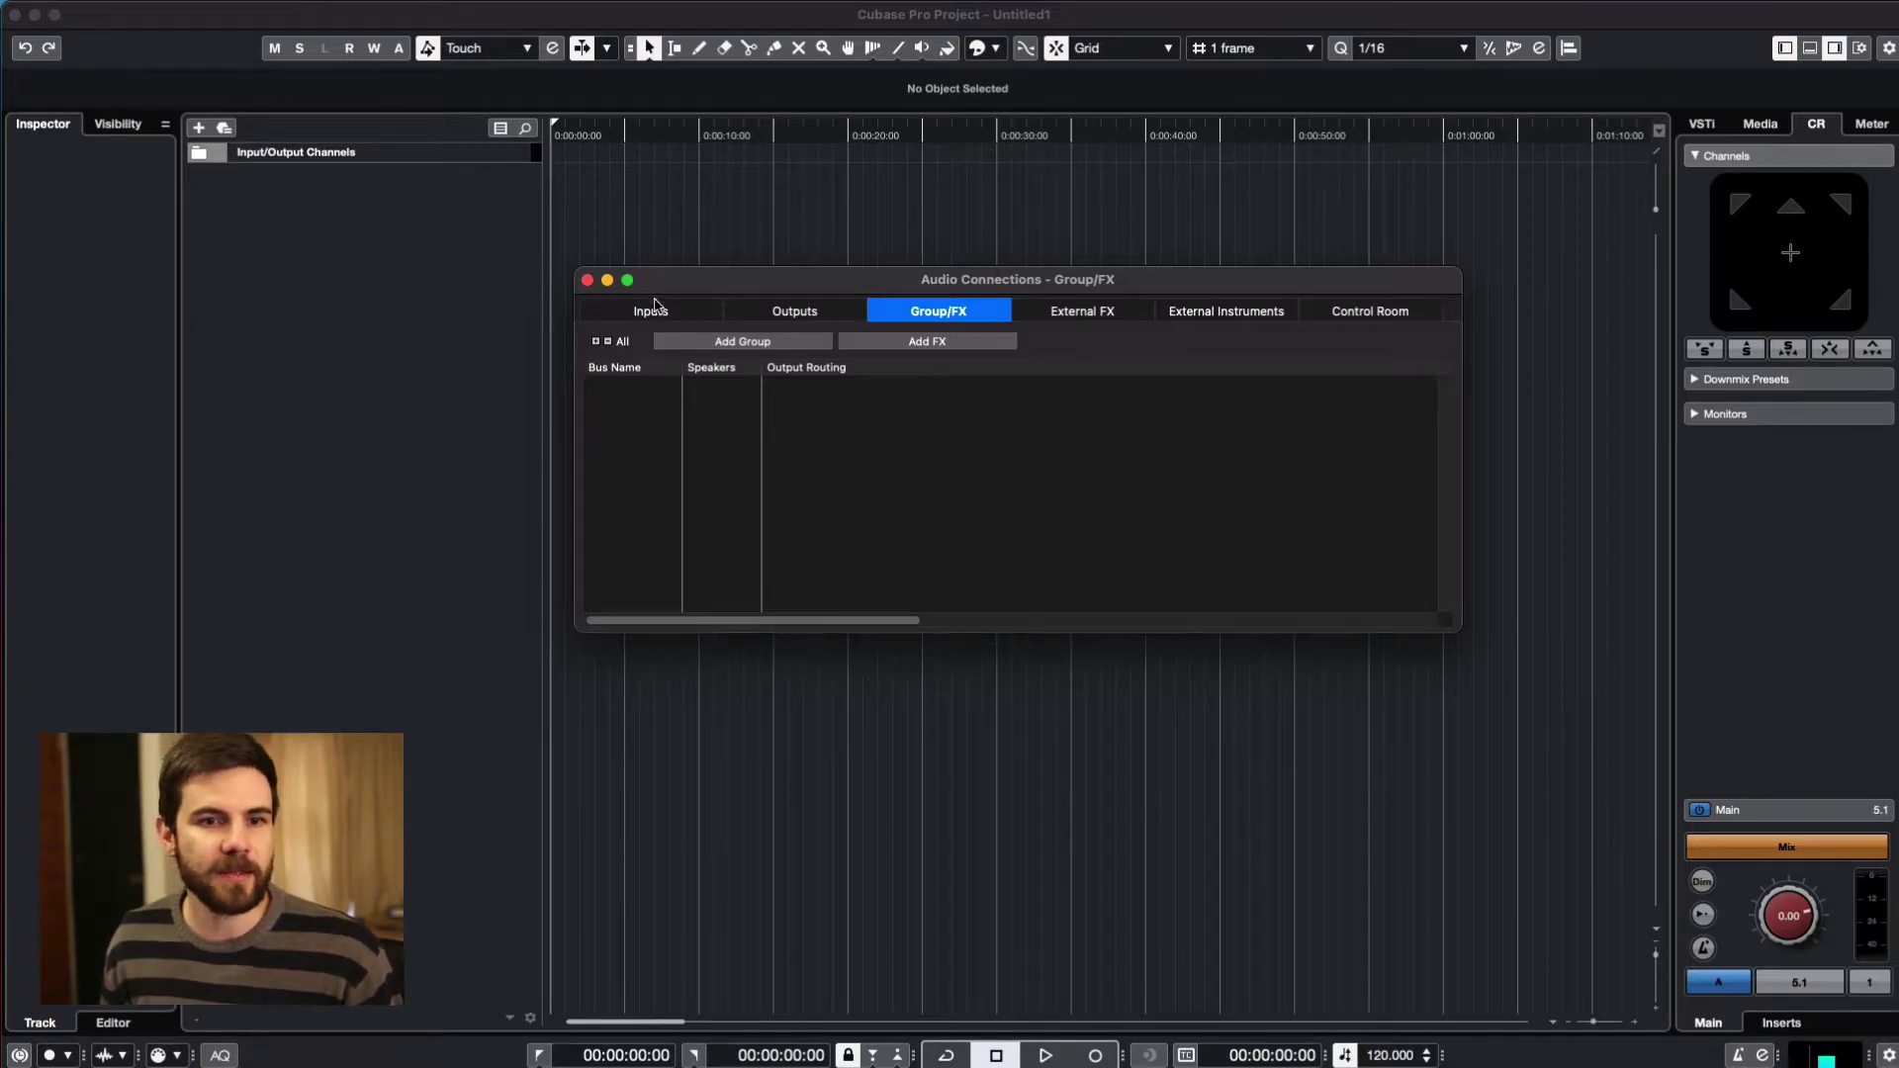
click(741, 341)
drag(709, 288, 930, 352)
- Add four group tracks with 5.1 configuration, named G
click(920, 459)
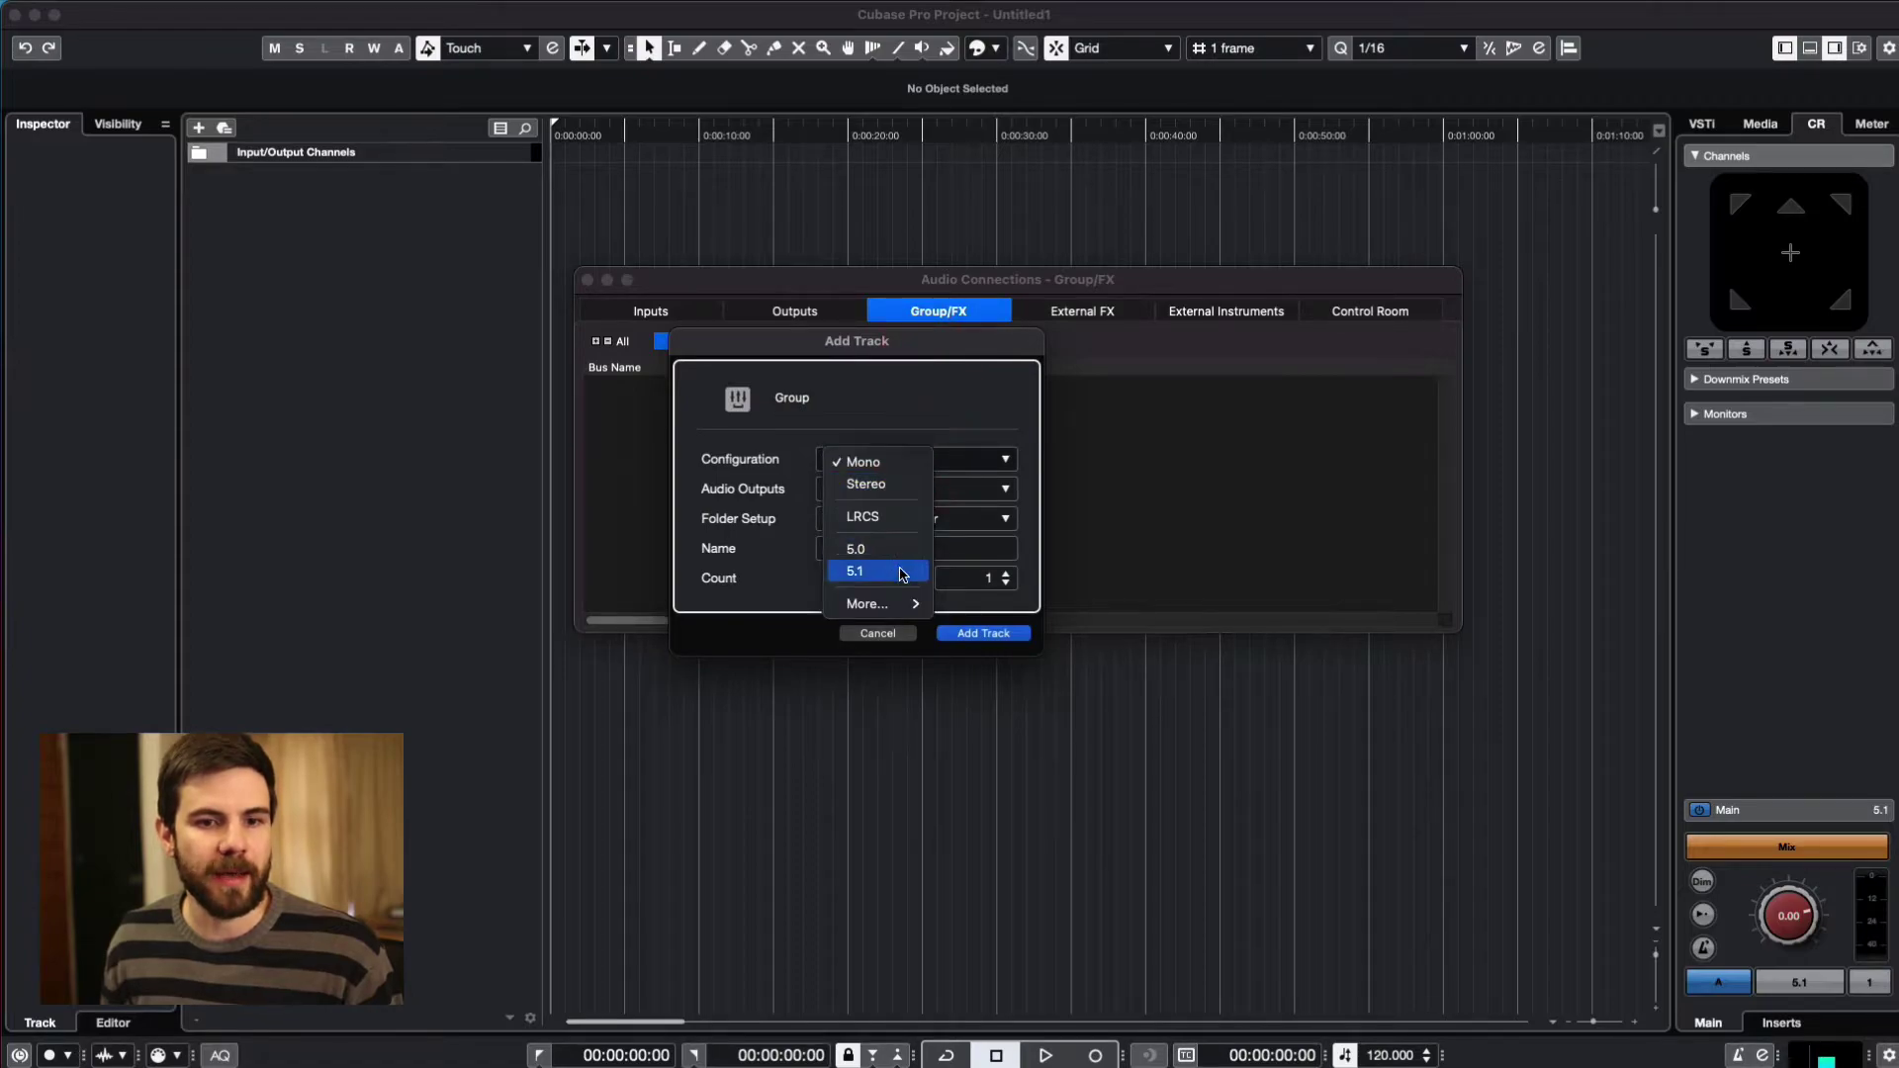
click(902, 572)
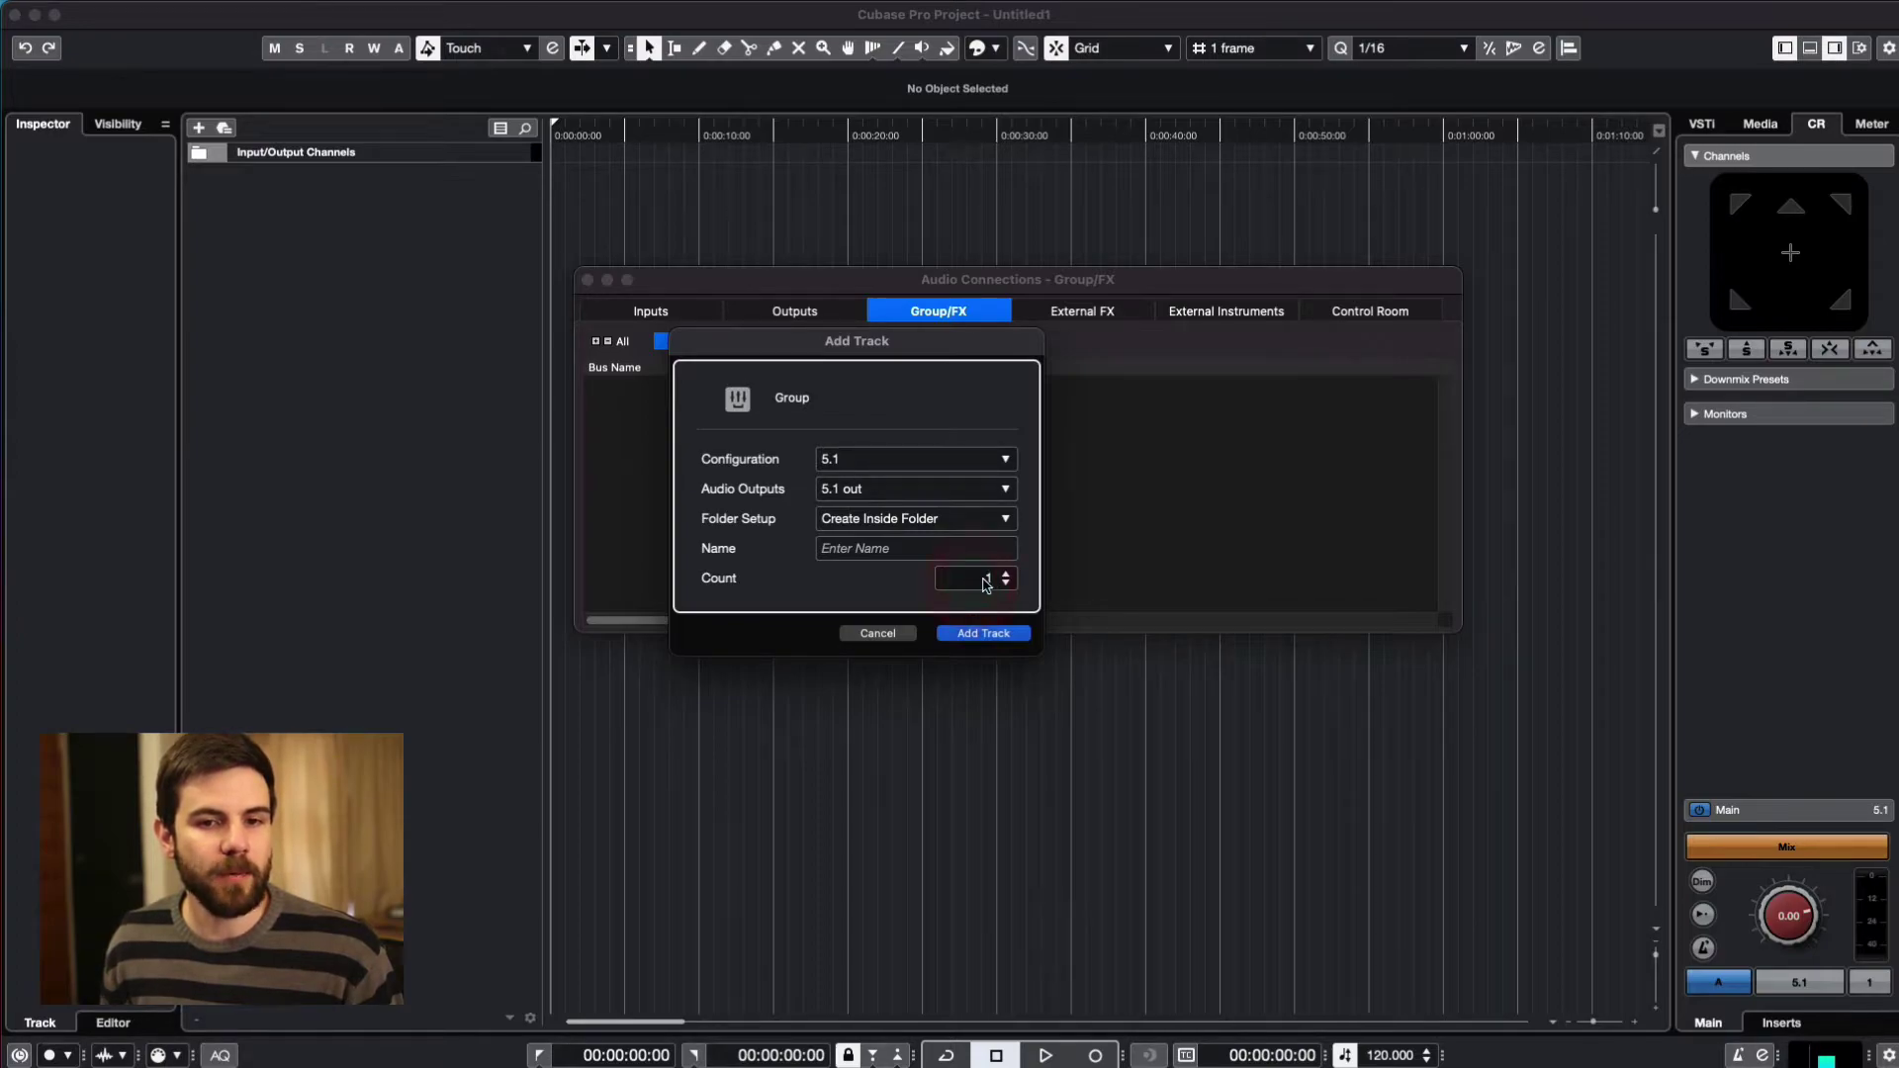
click(1006, 573)
click(1006, 573)
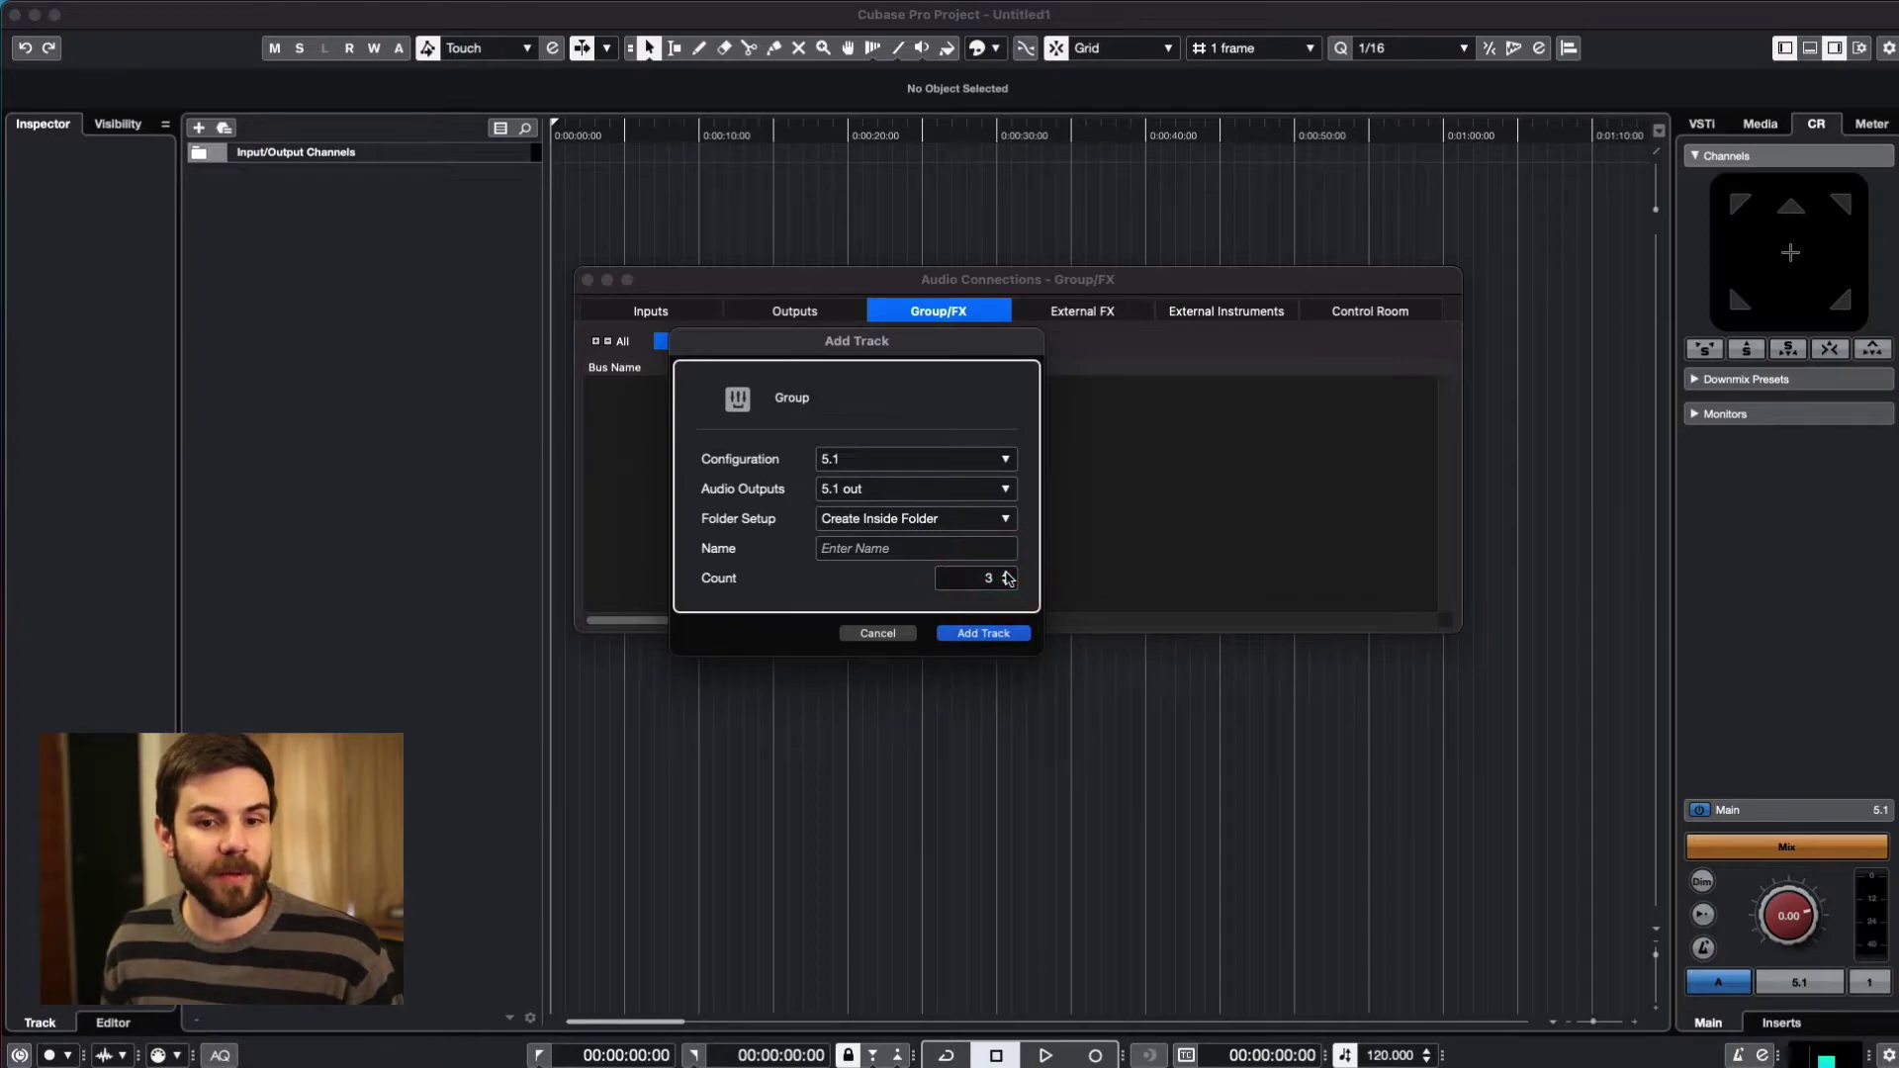
click(1007, 573)
click(1007, 574)
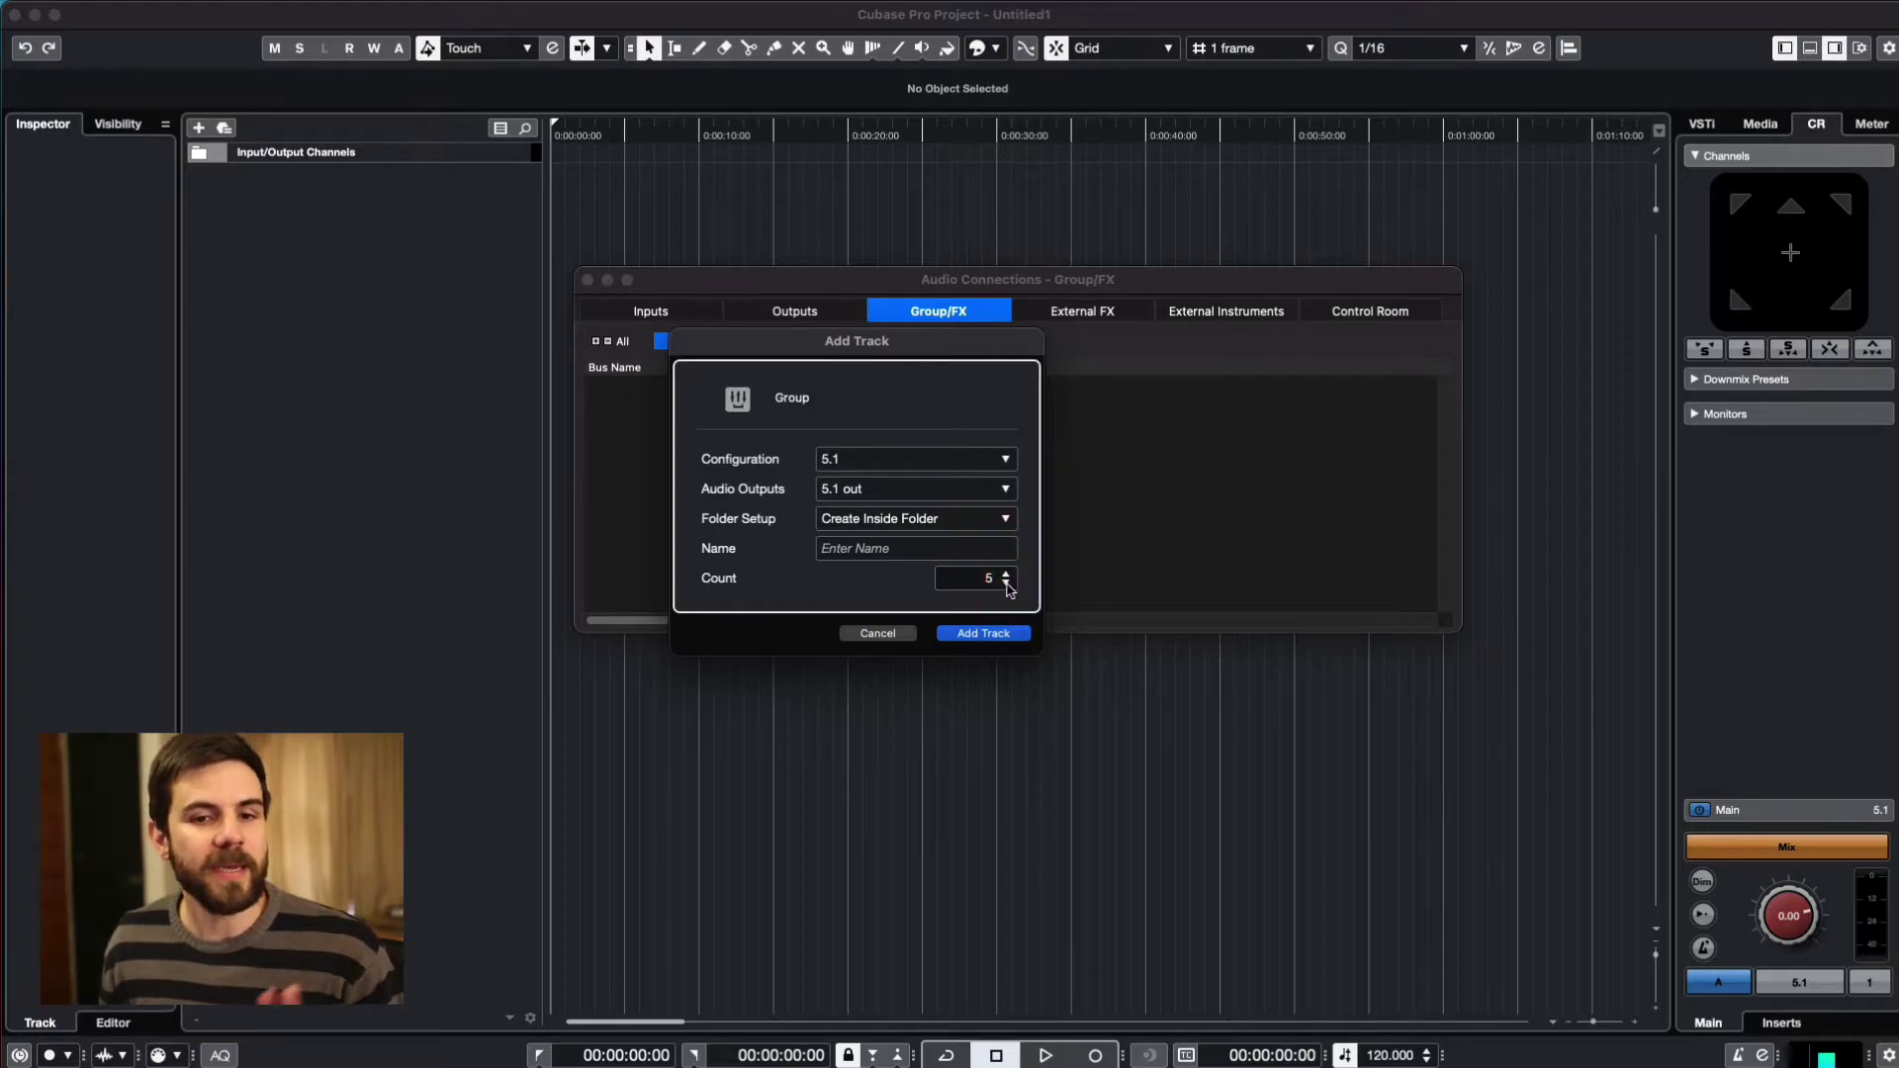
click(1007, 583)
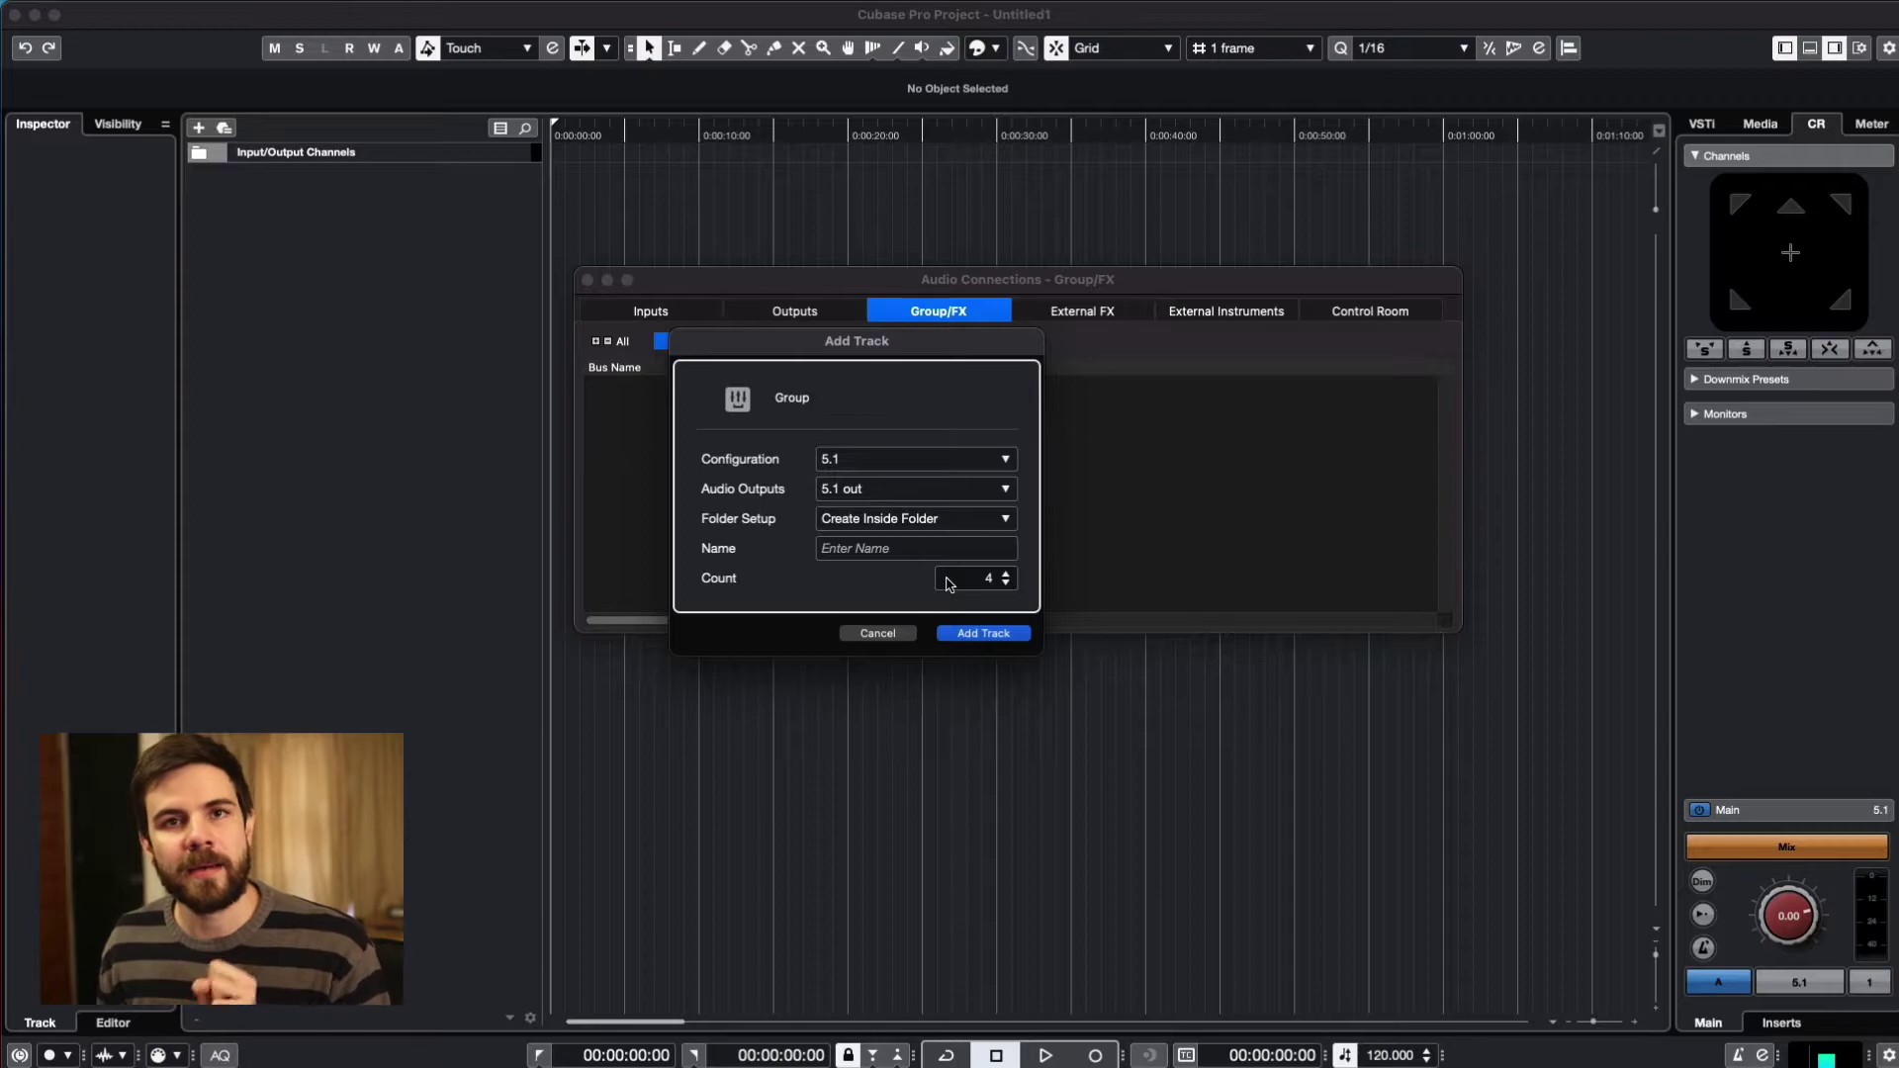
click(914, 545)
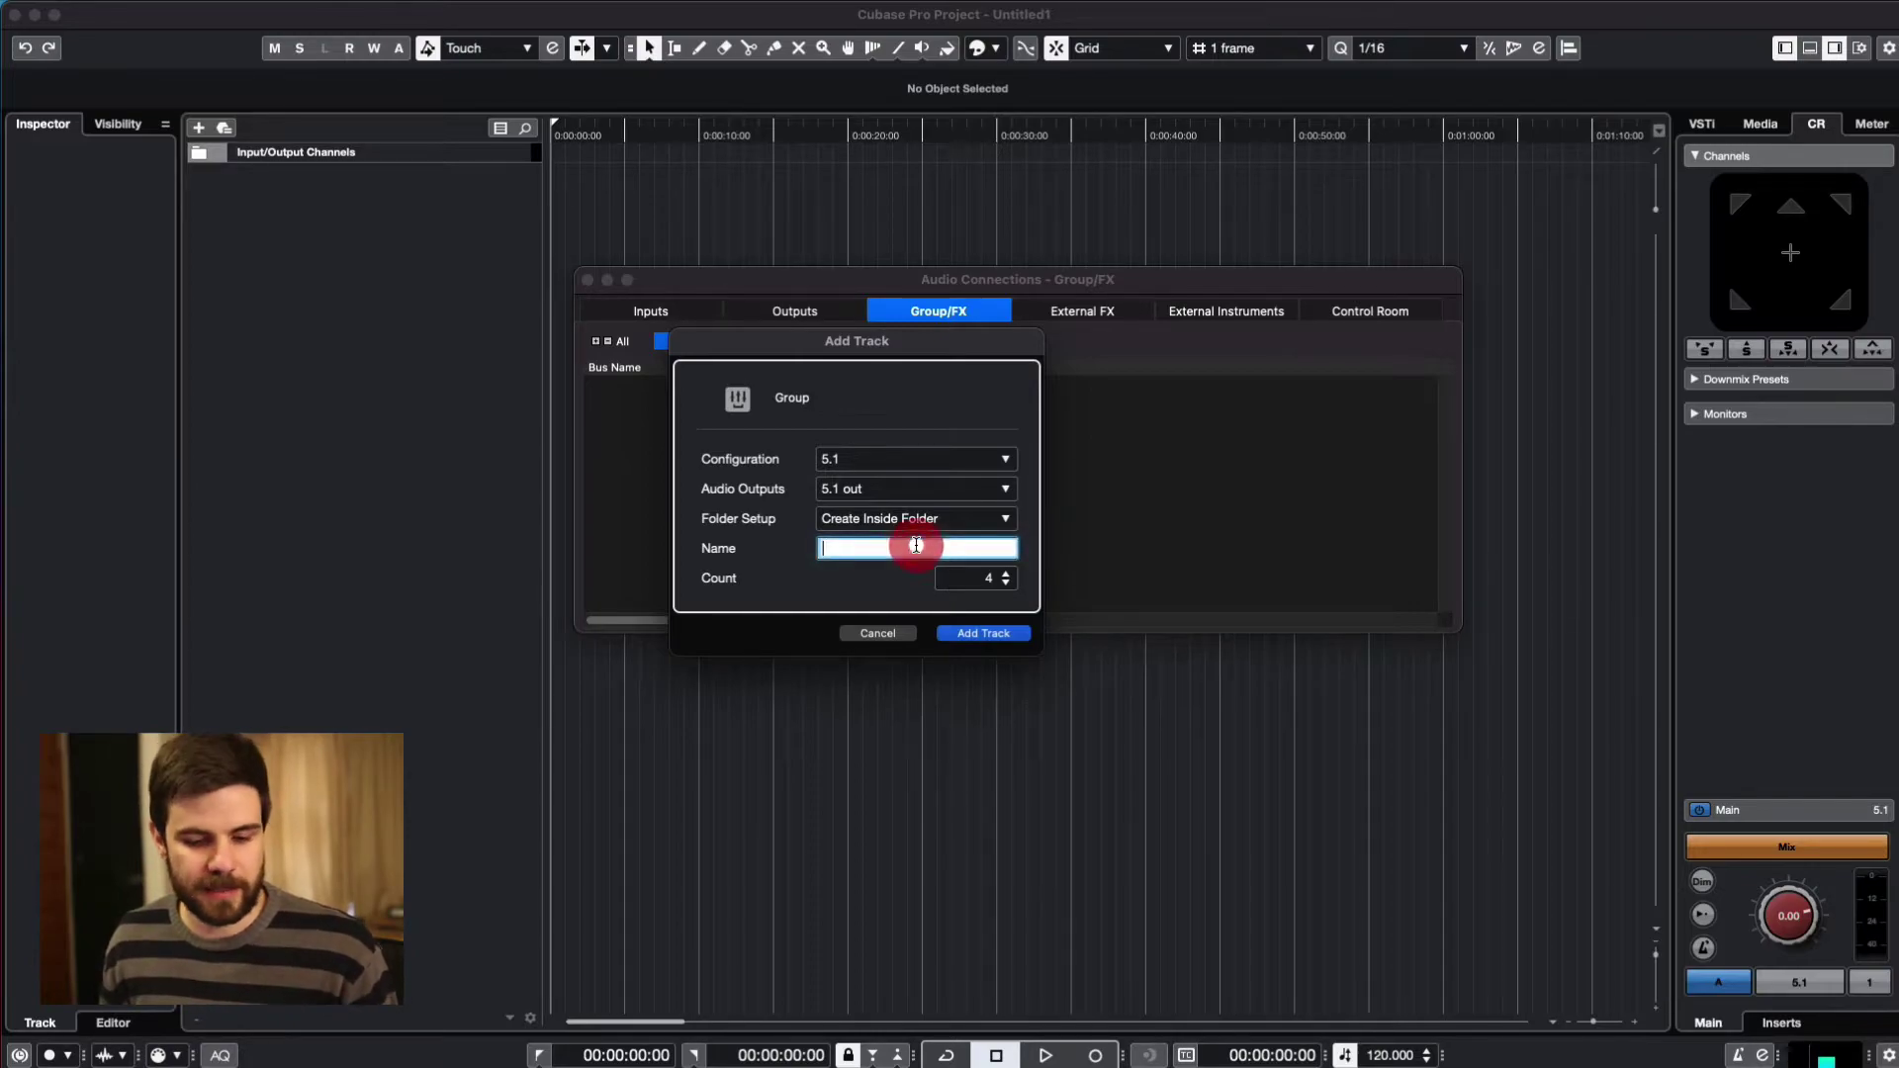
text(G)
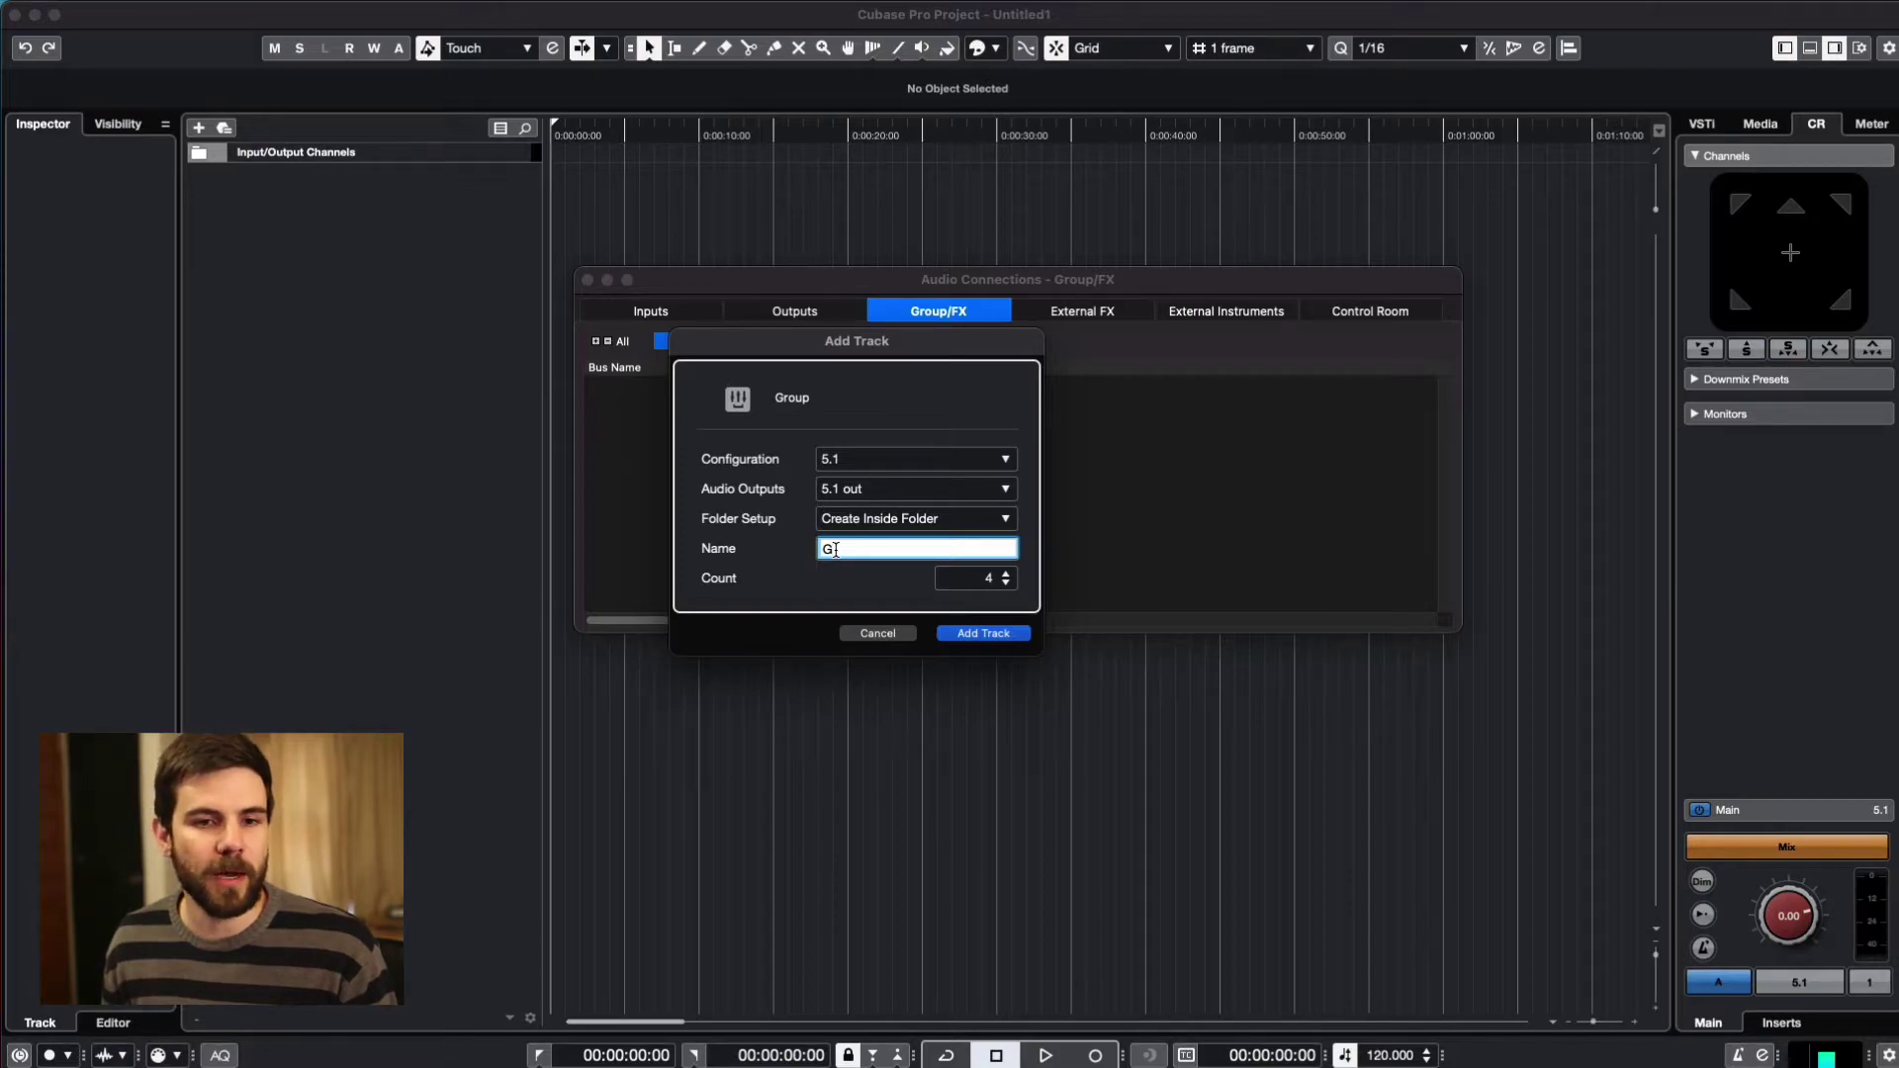
click(1001, 641)
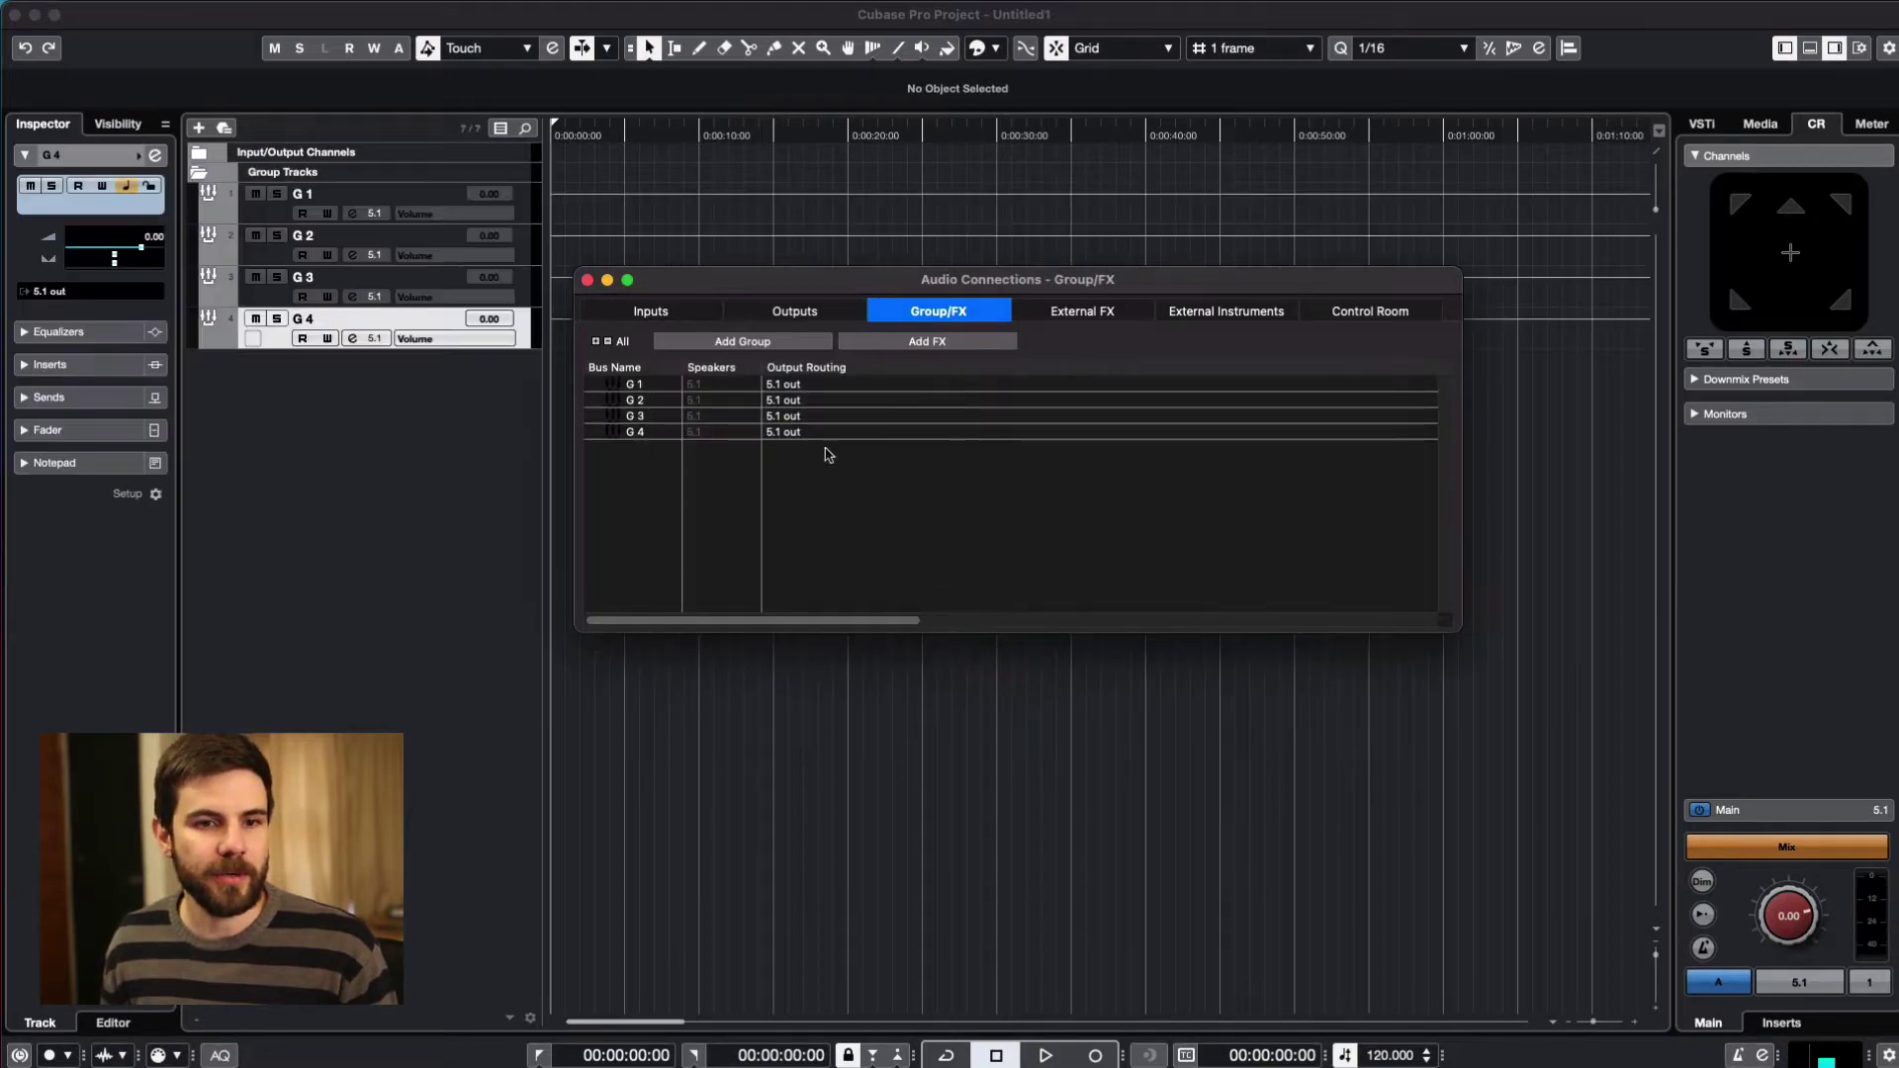
- Rename the first two group buses G DX and G FX
click(648, 386)
click(660, 383)
text(G DX)
click(636, 400)
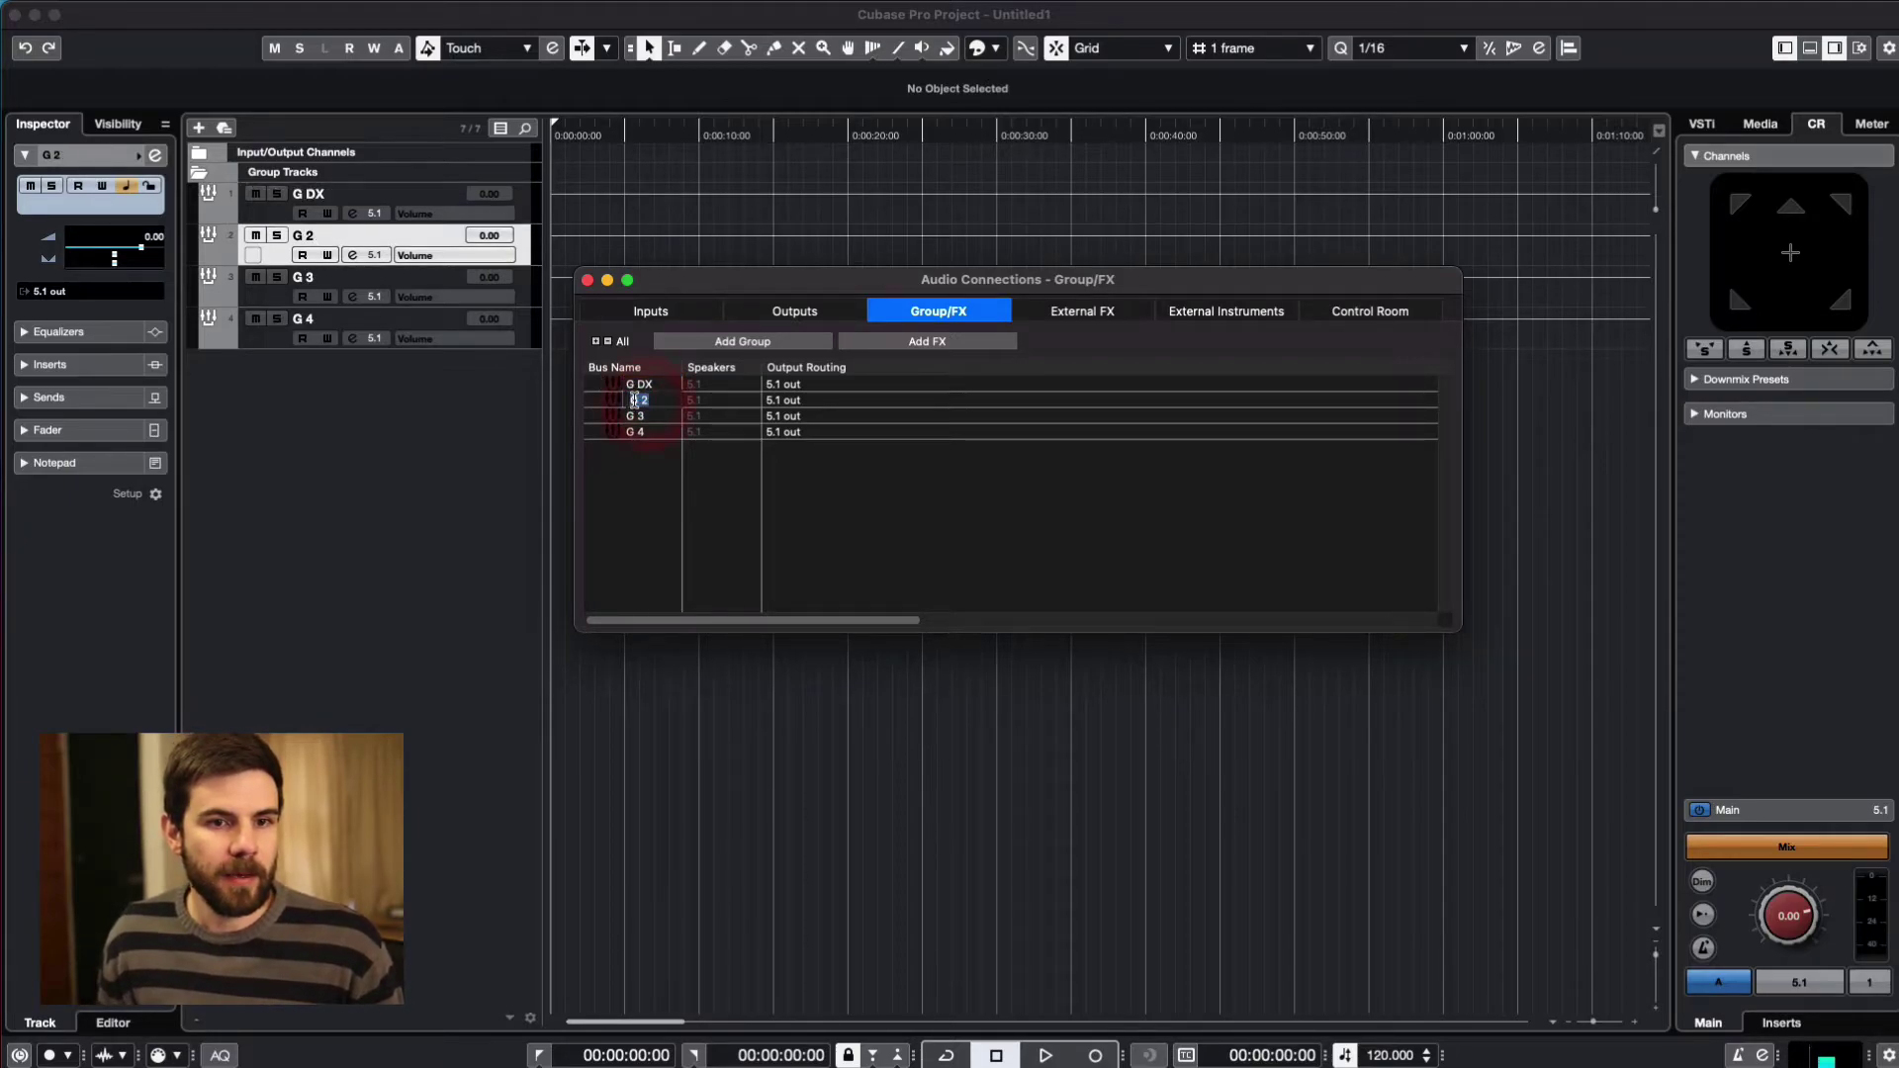
click(651, 400)
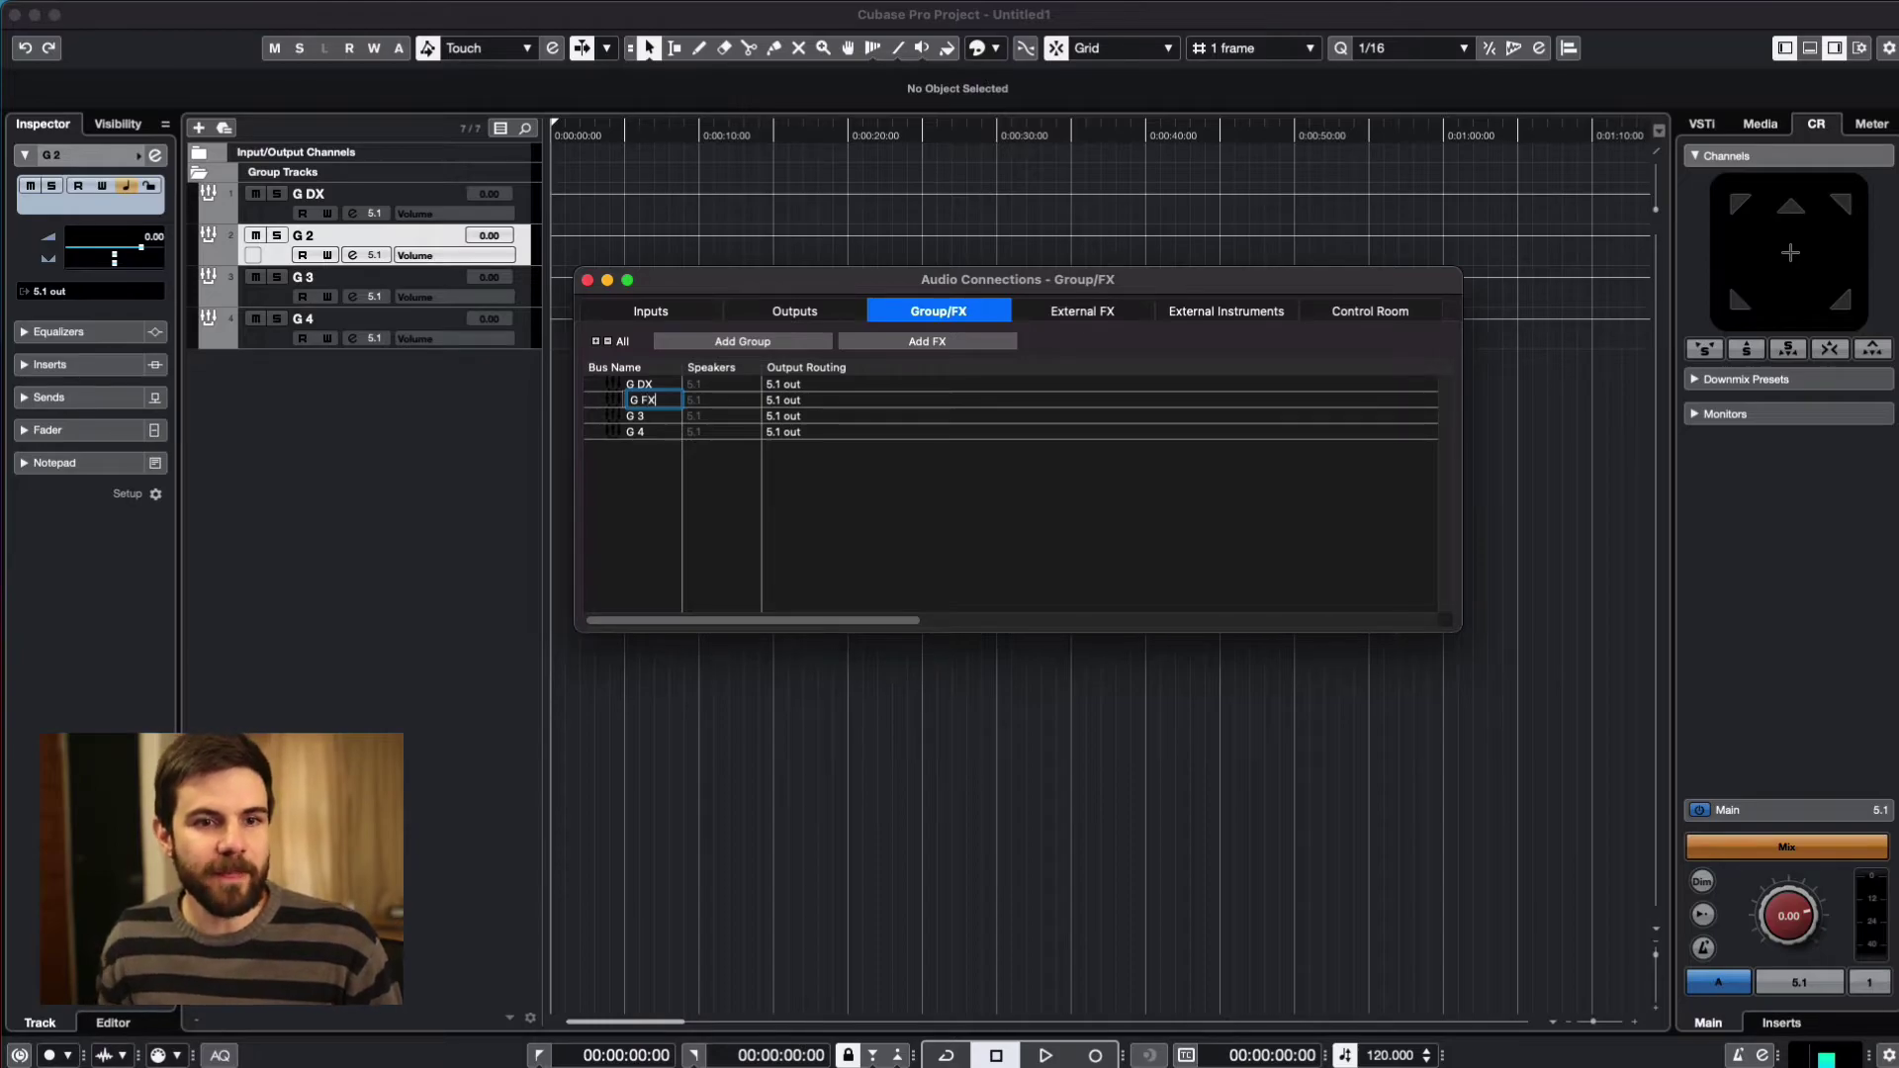
- Rename the third and fourth group buses G MX and G 5.1 subMASTER
double_click(642, 416)
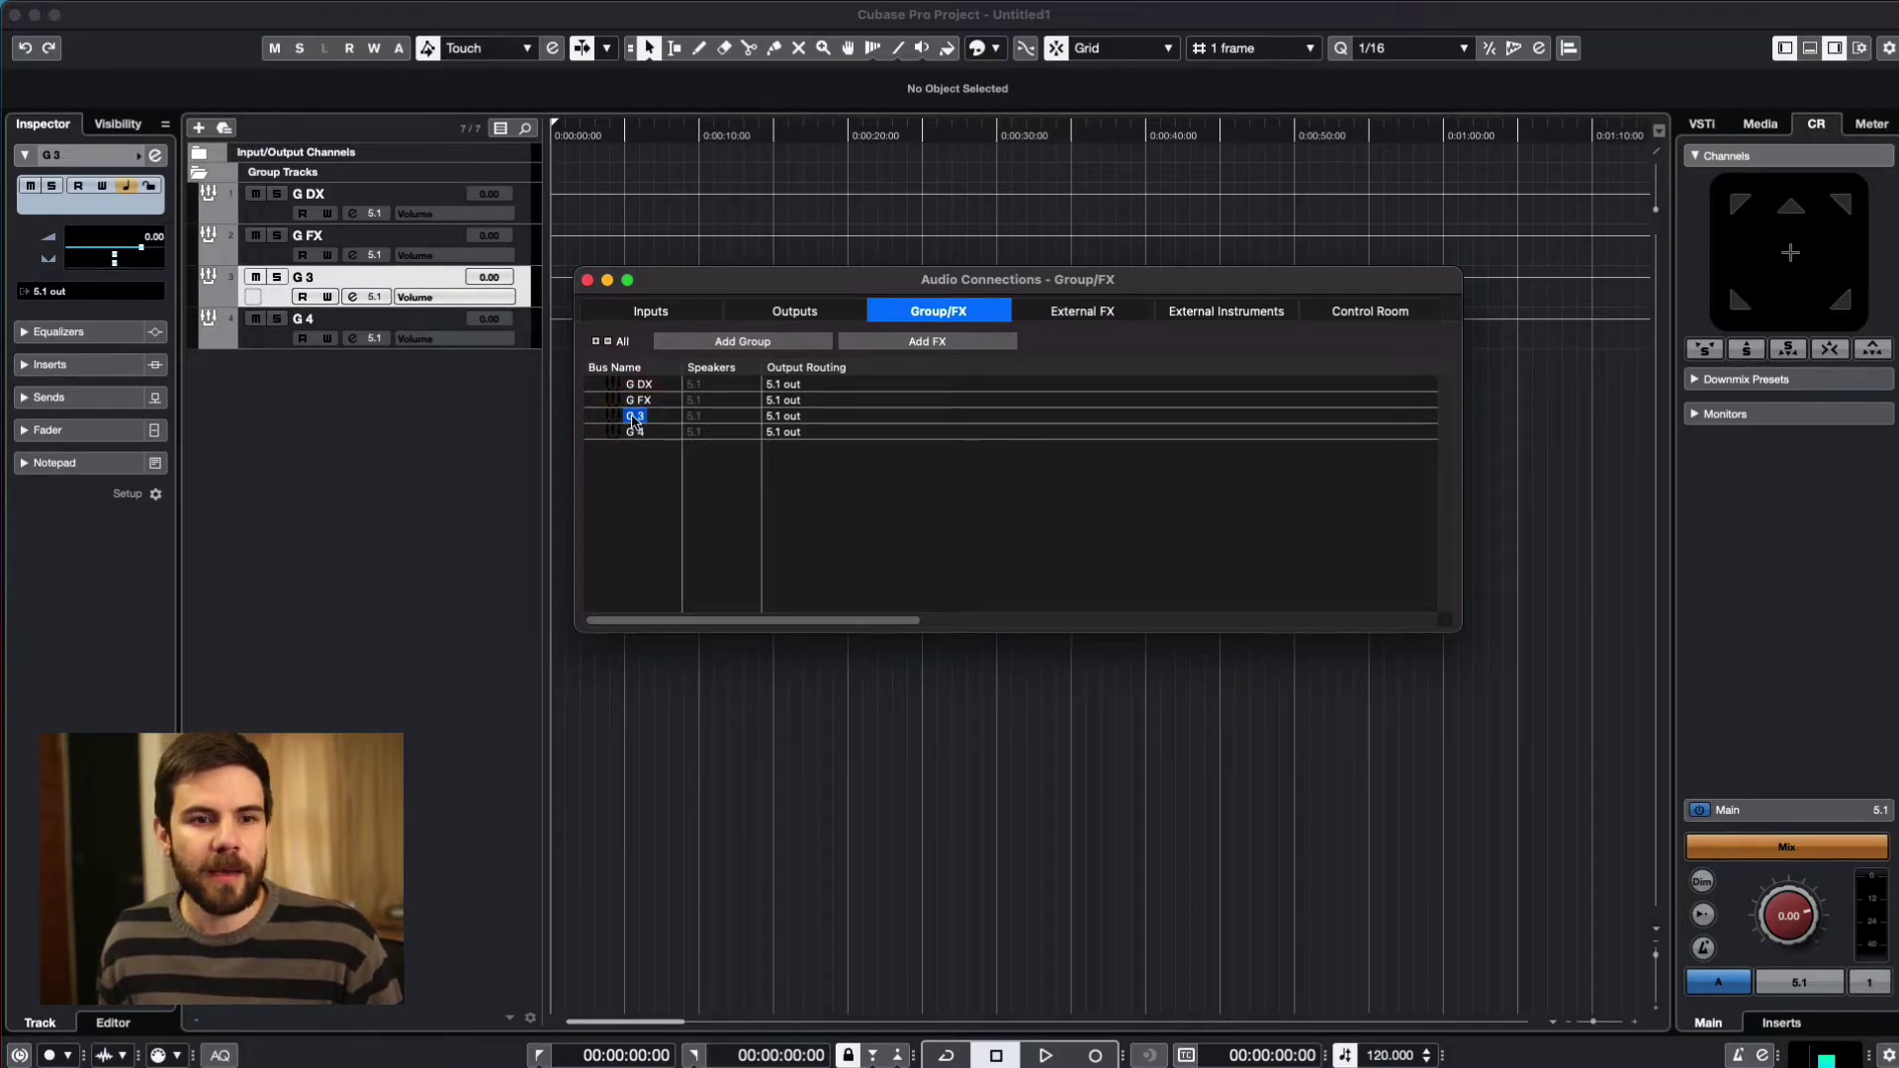
click(634, 418)
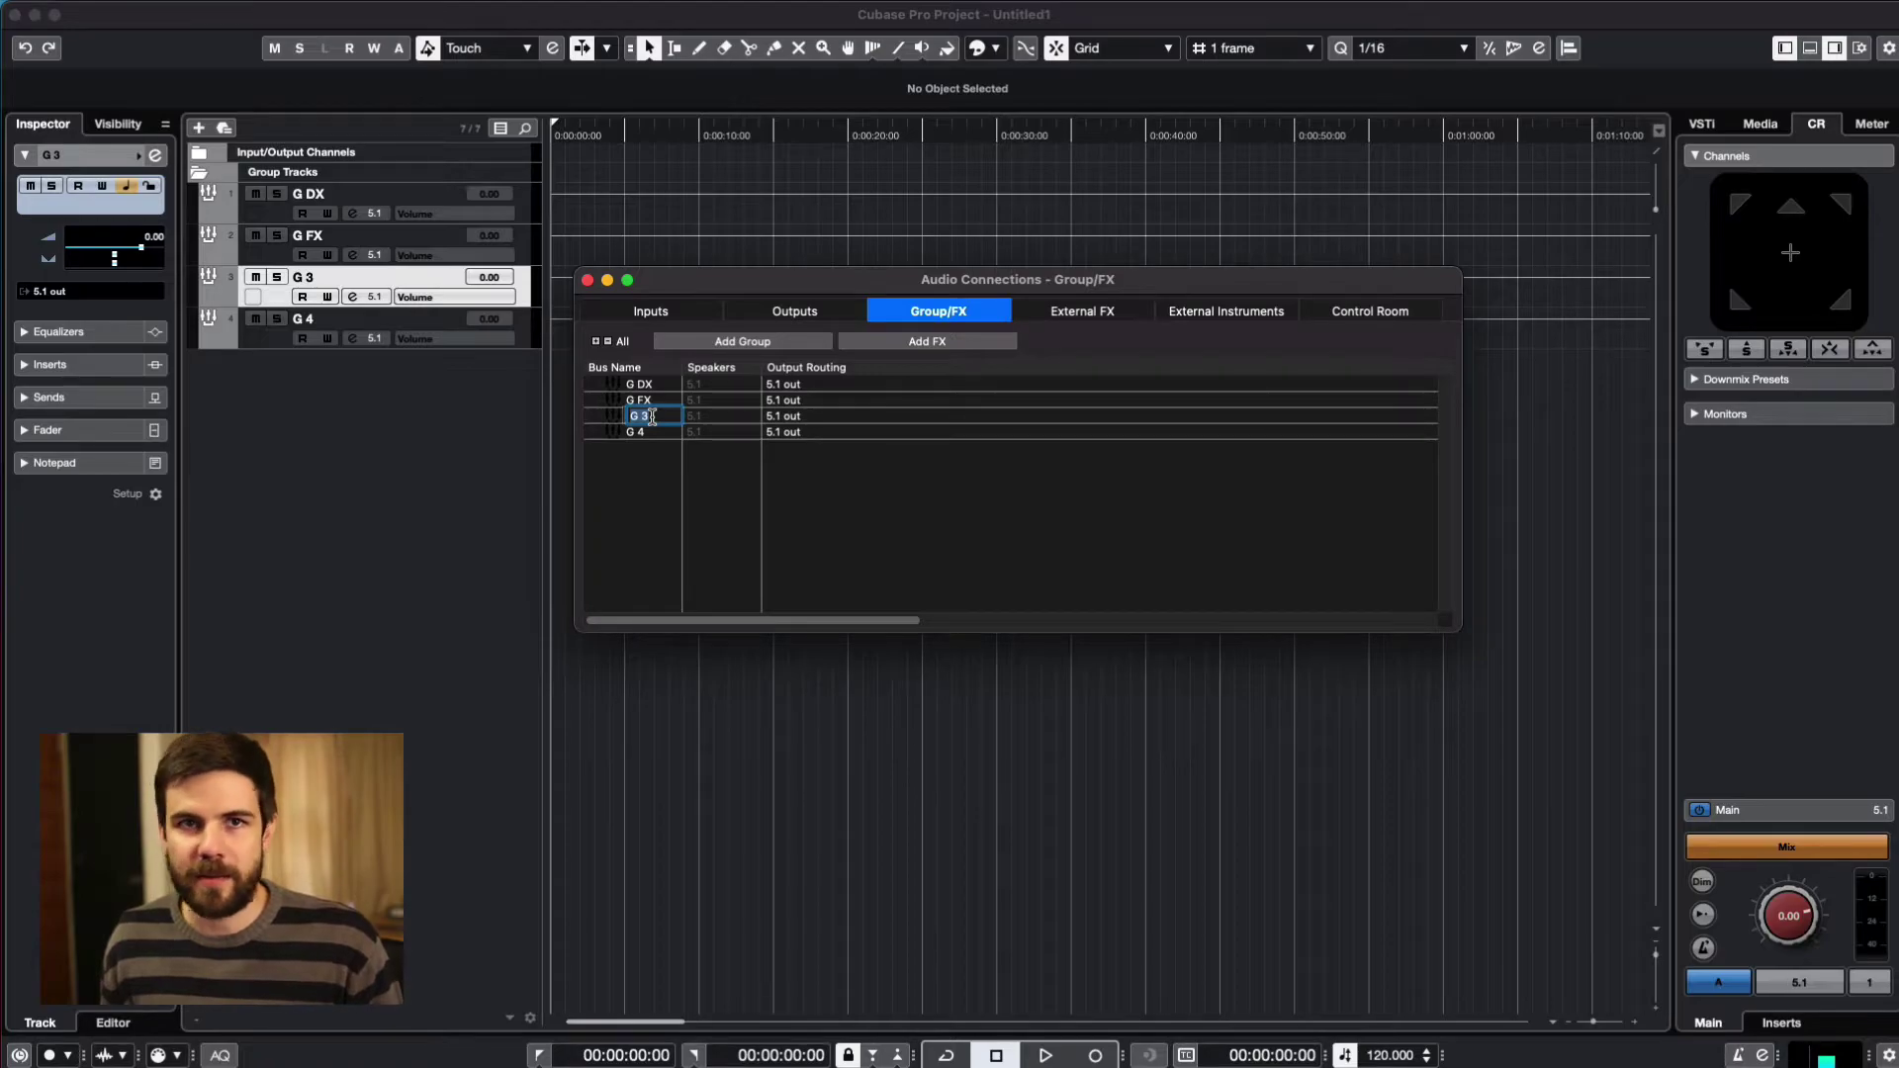
click(652, 416)
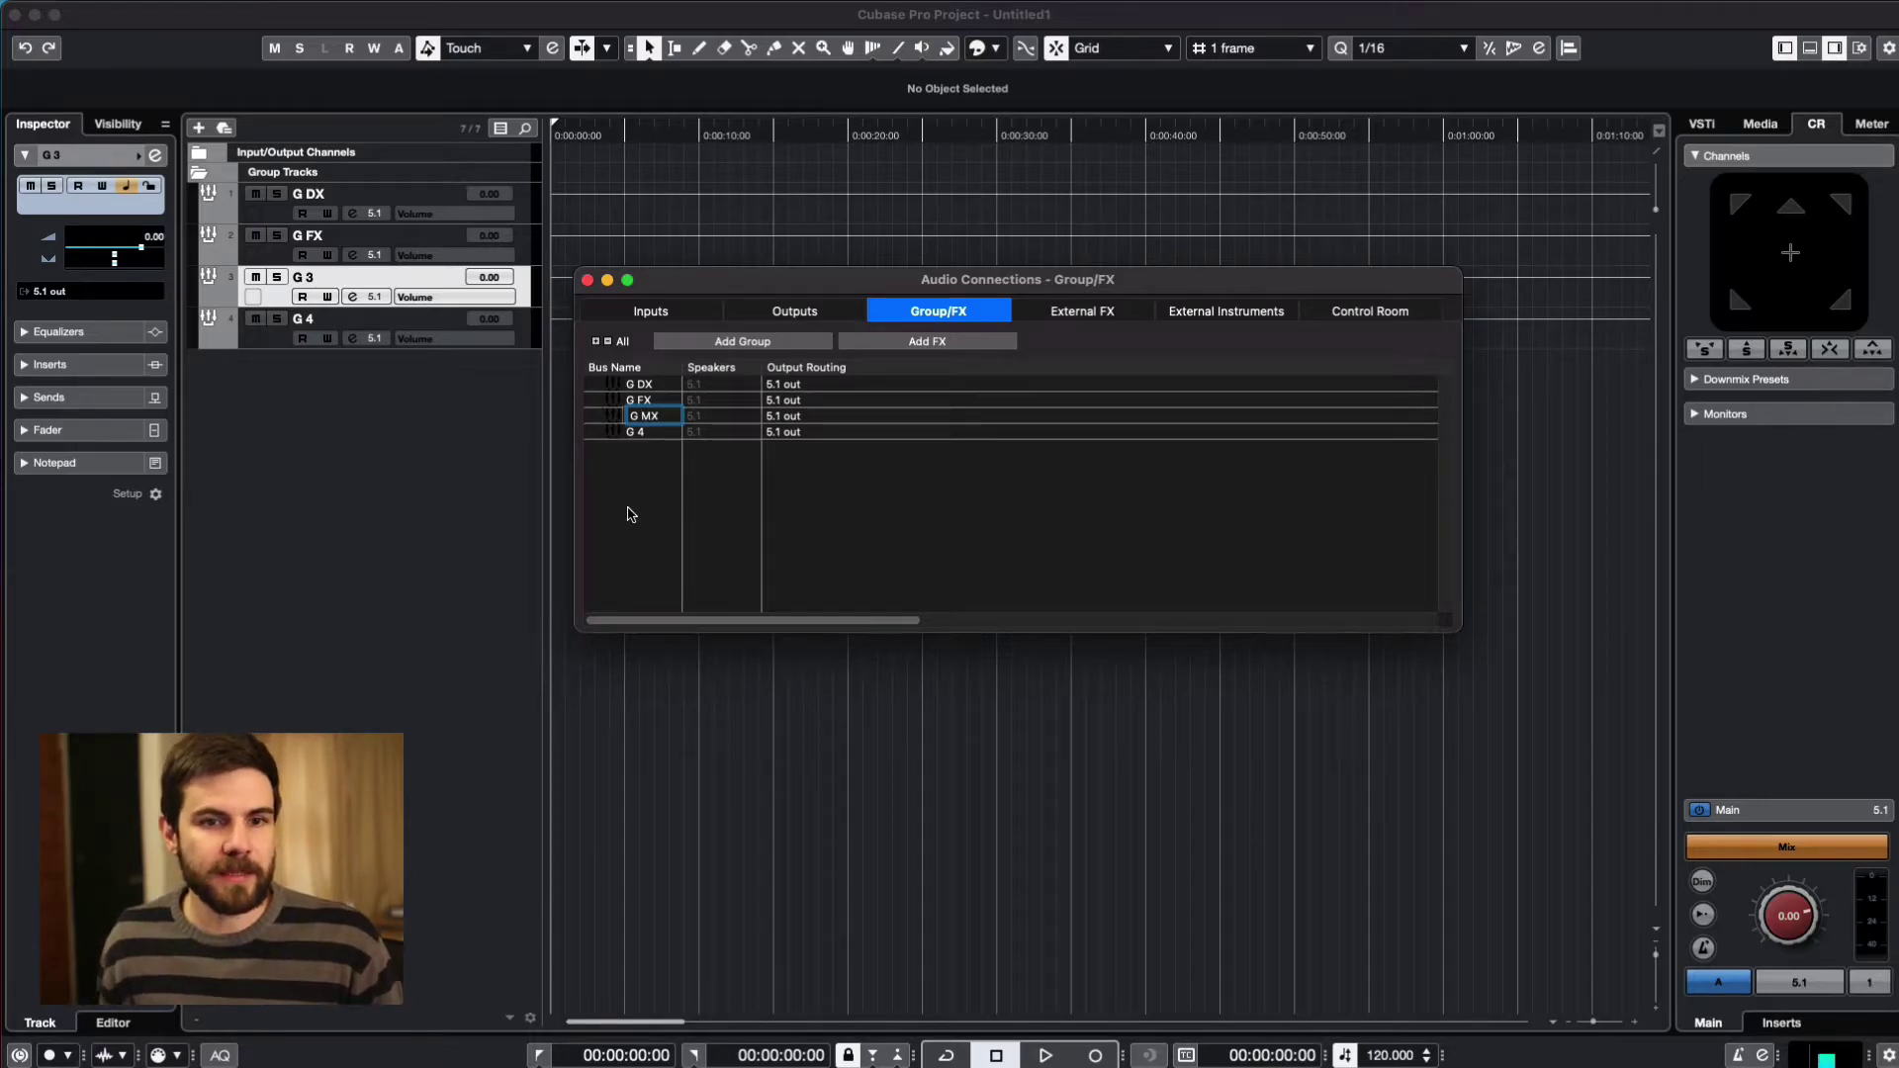
double_click(643, 437)
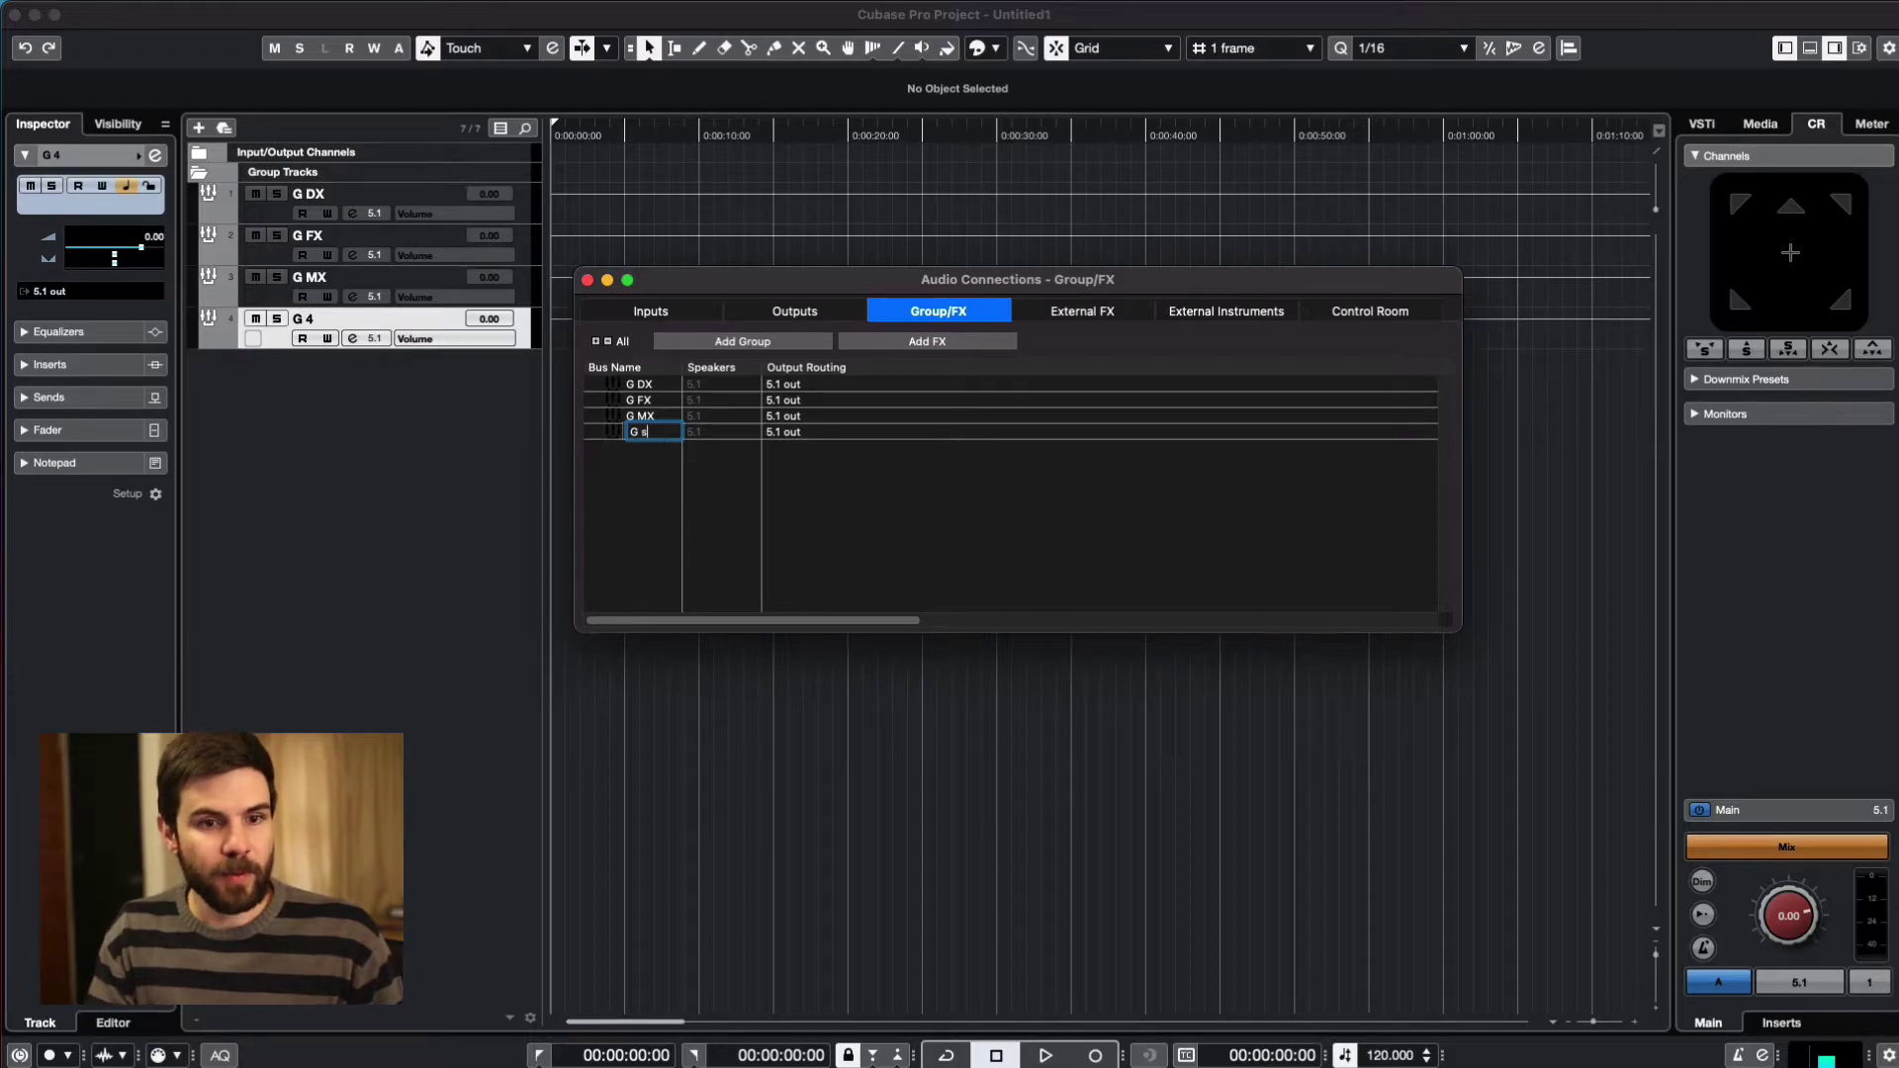
text(5.1)
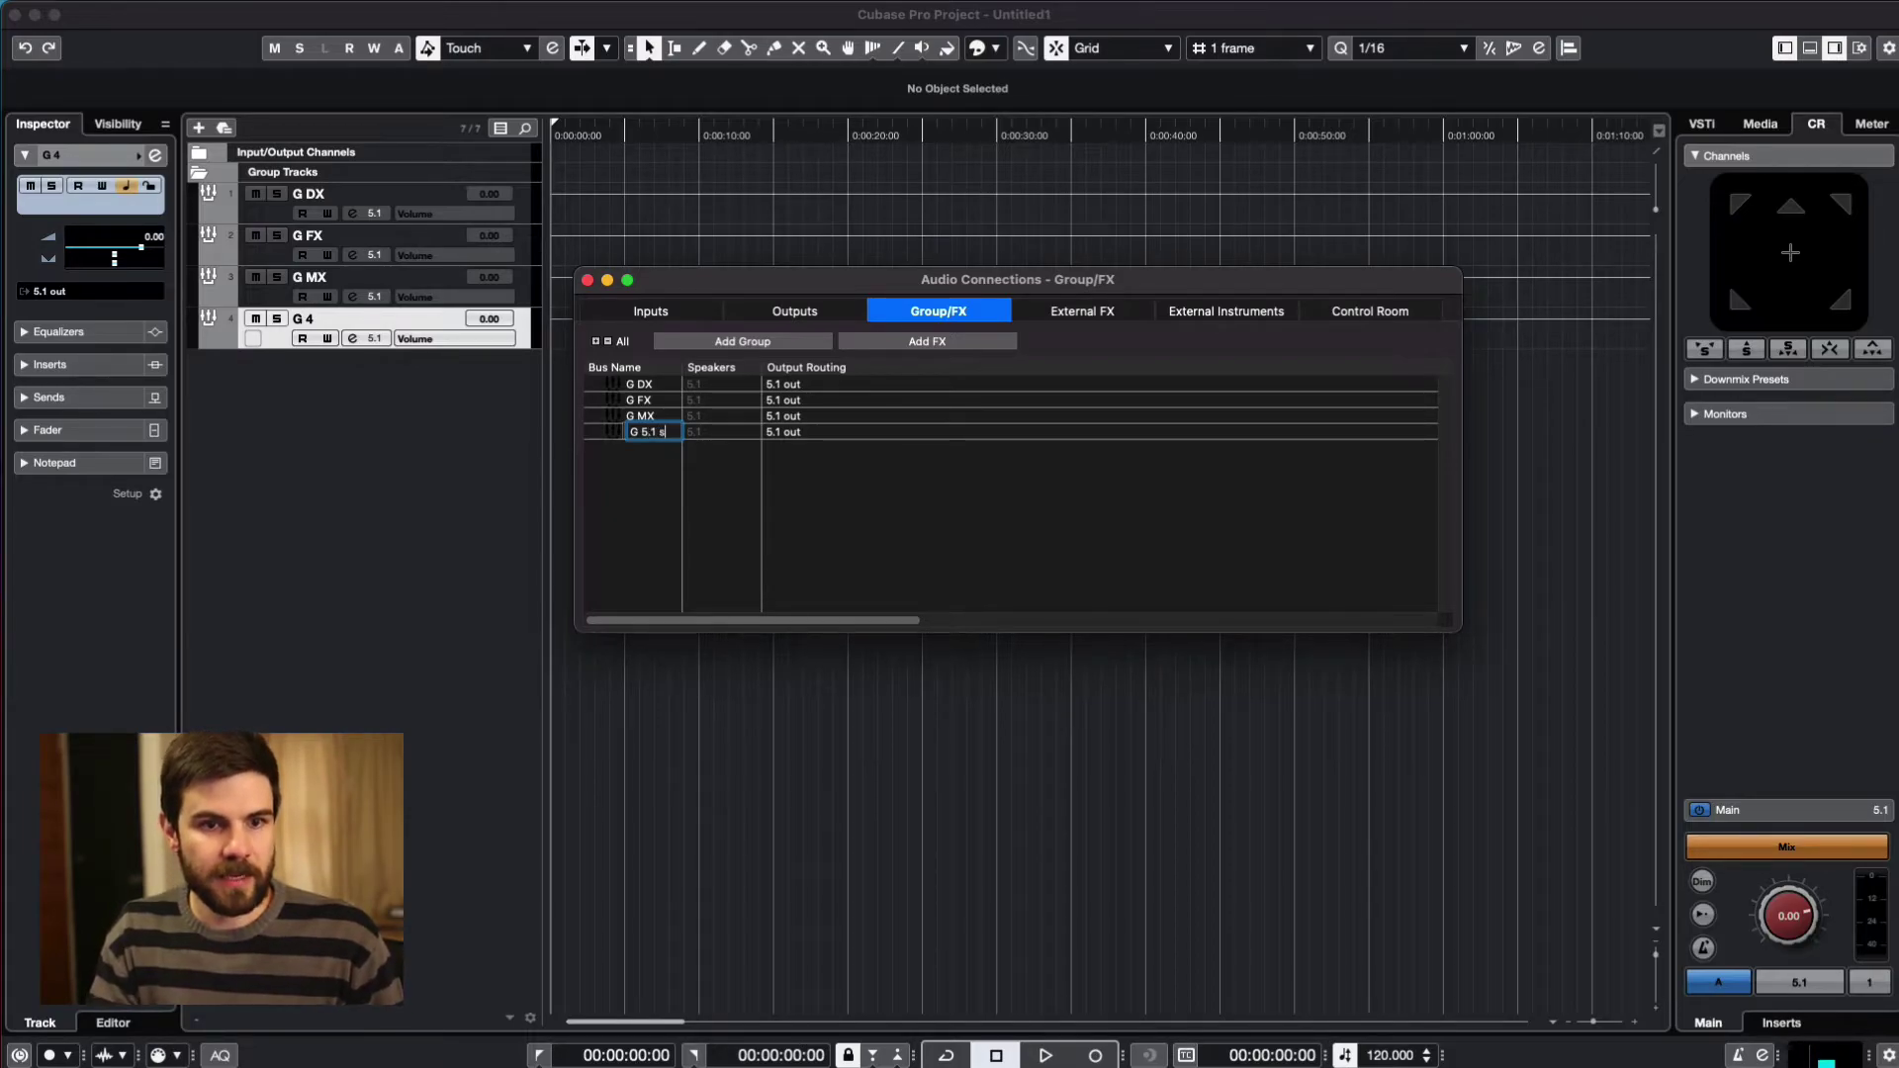
text( subMASTER)
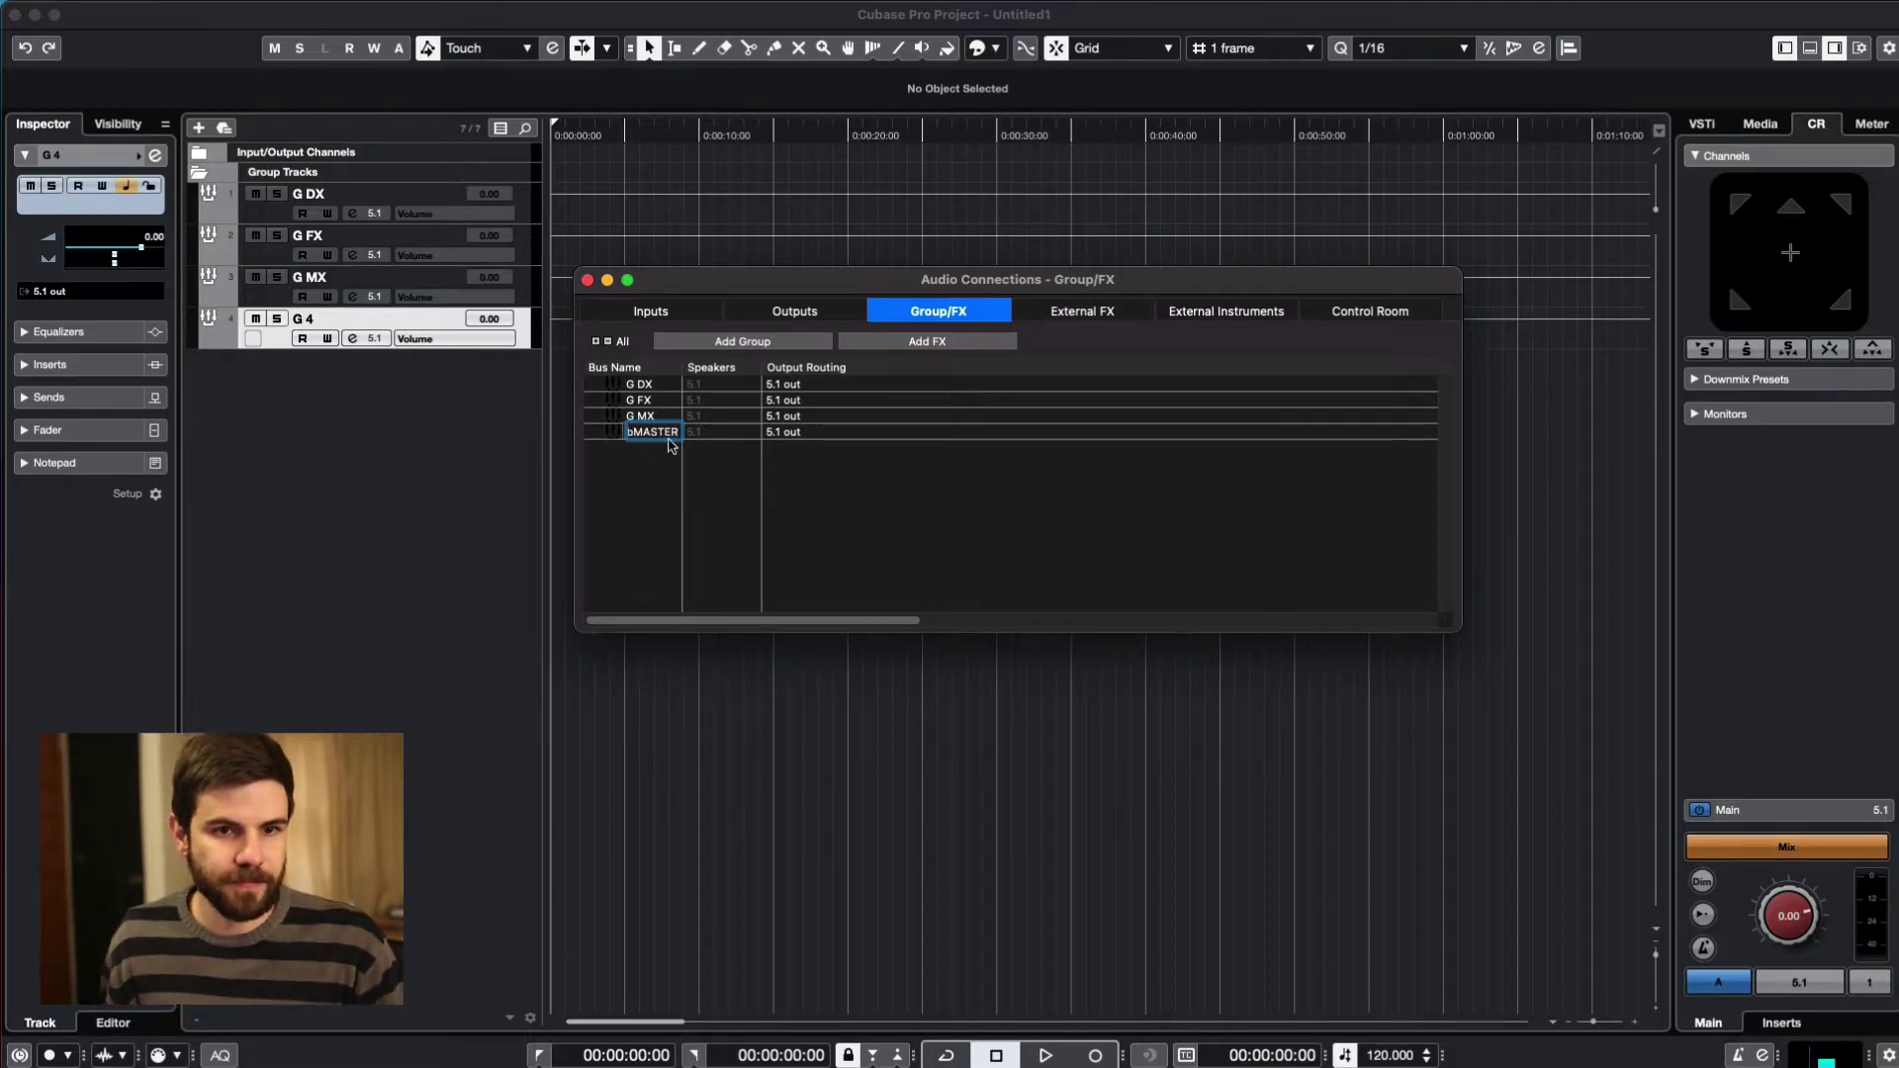
click(849, 461)
- Set the G DX, G FX and G MX output routing to Groups > G 5.1 subMASTER
click(843, 386)
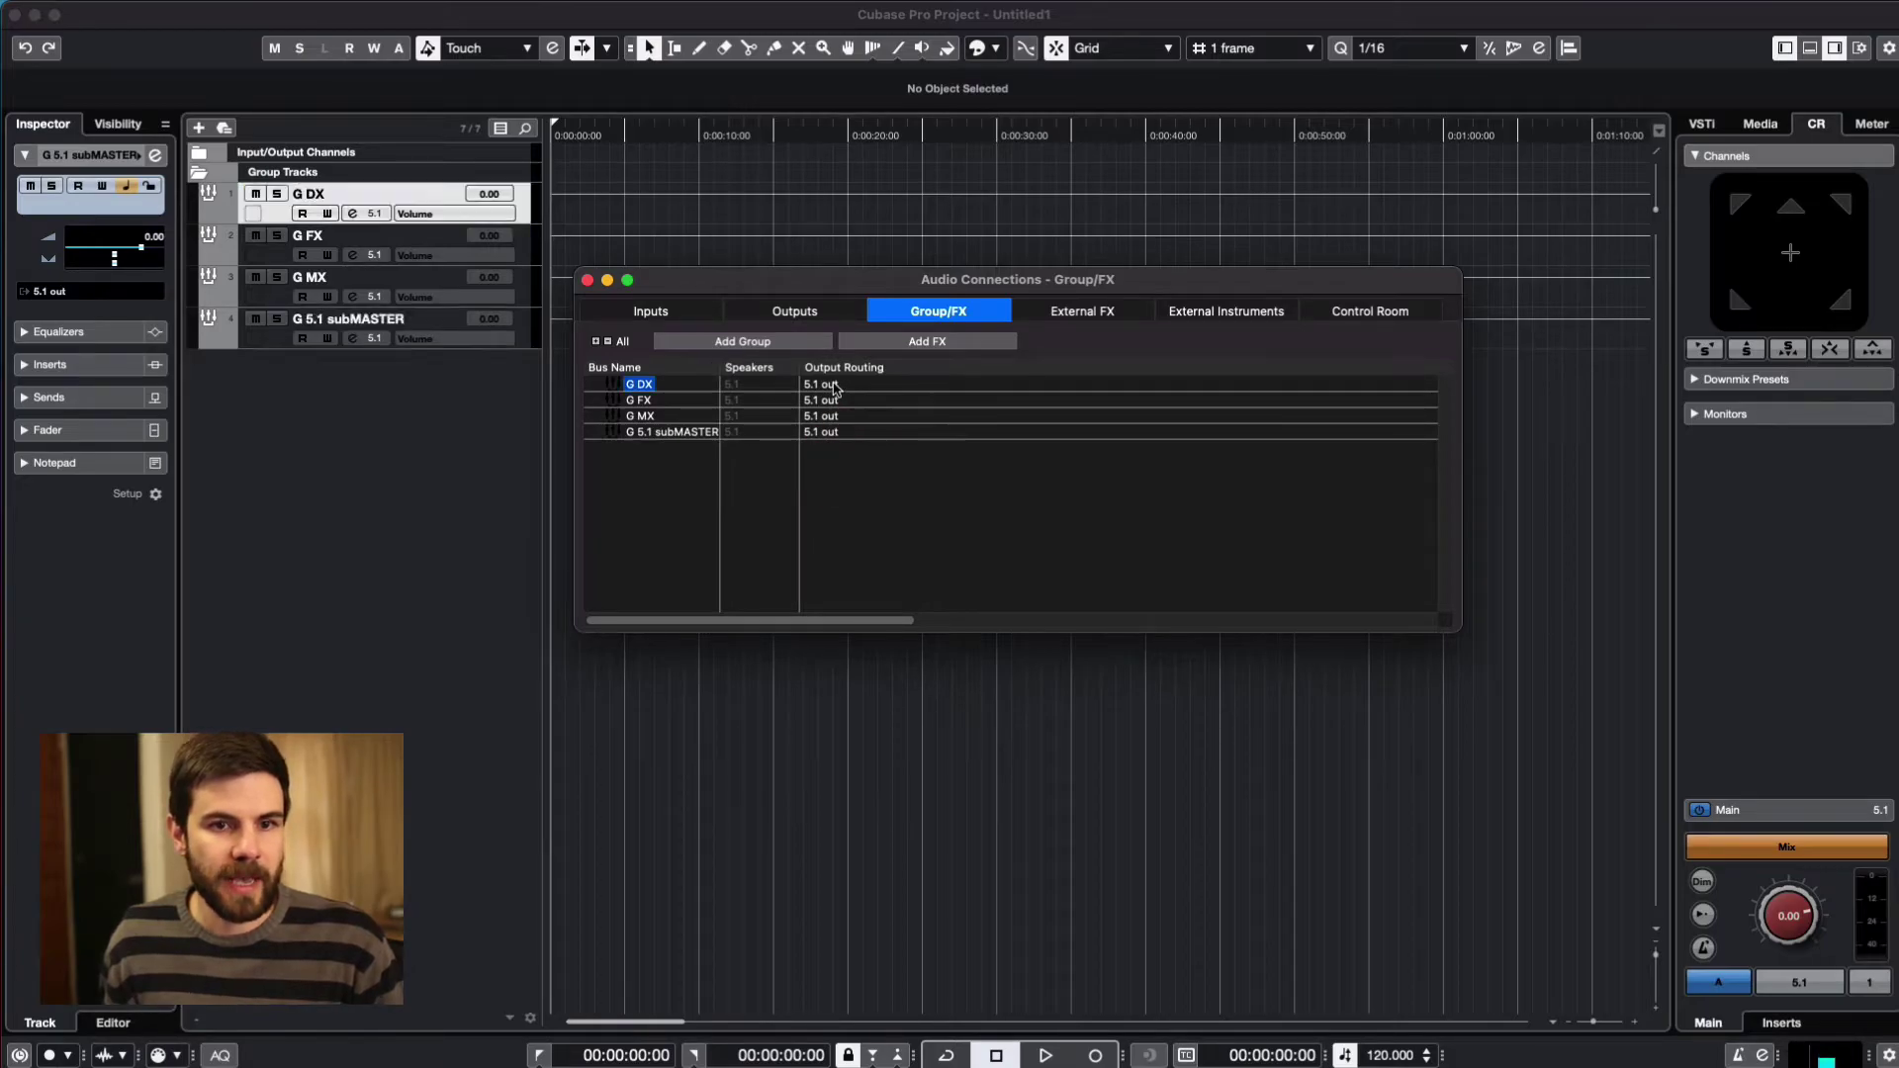
click(1059, 415)
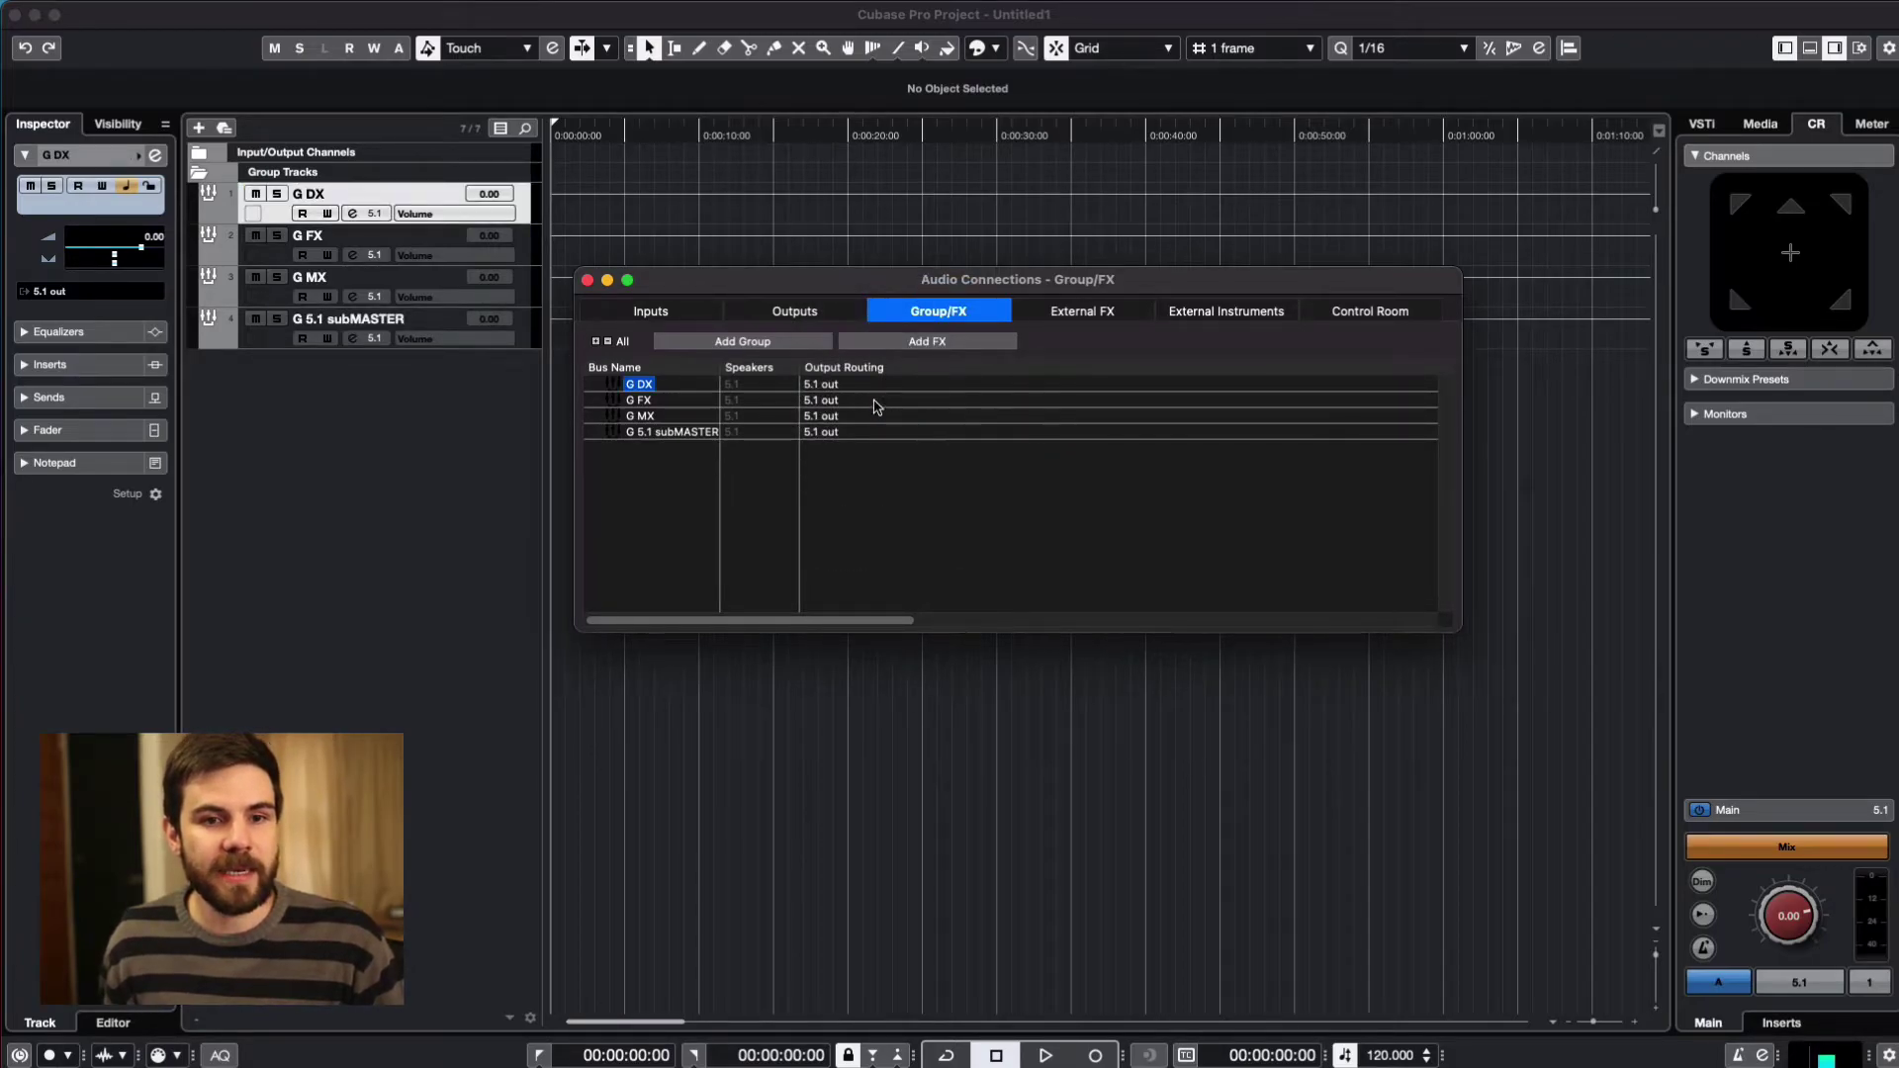
click(839, 383)
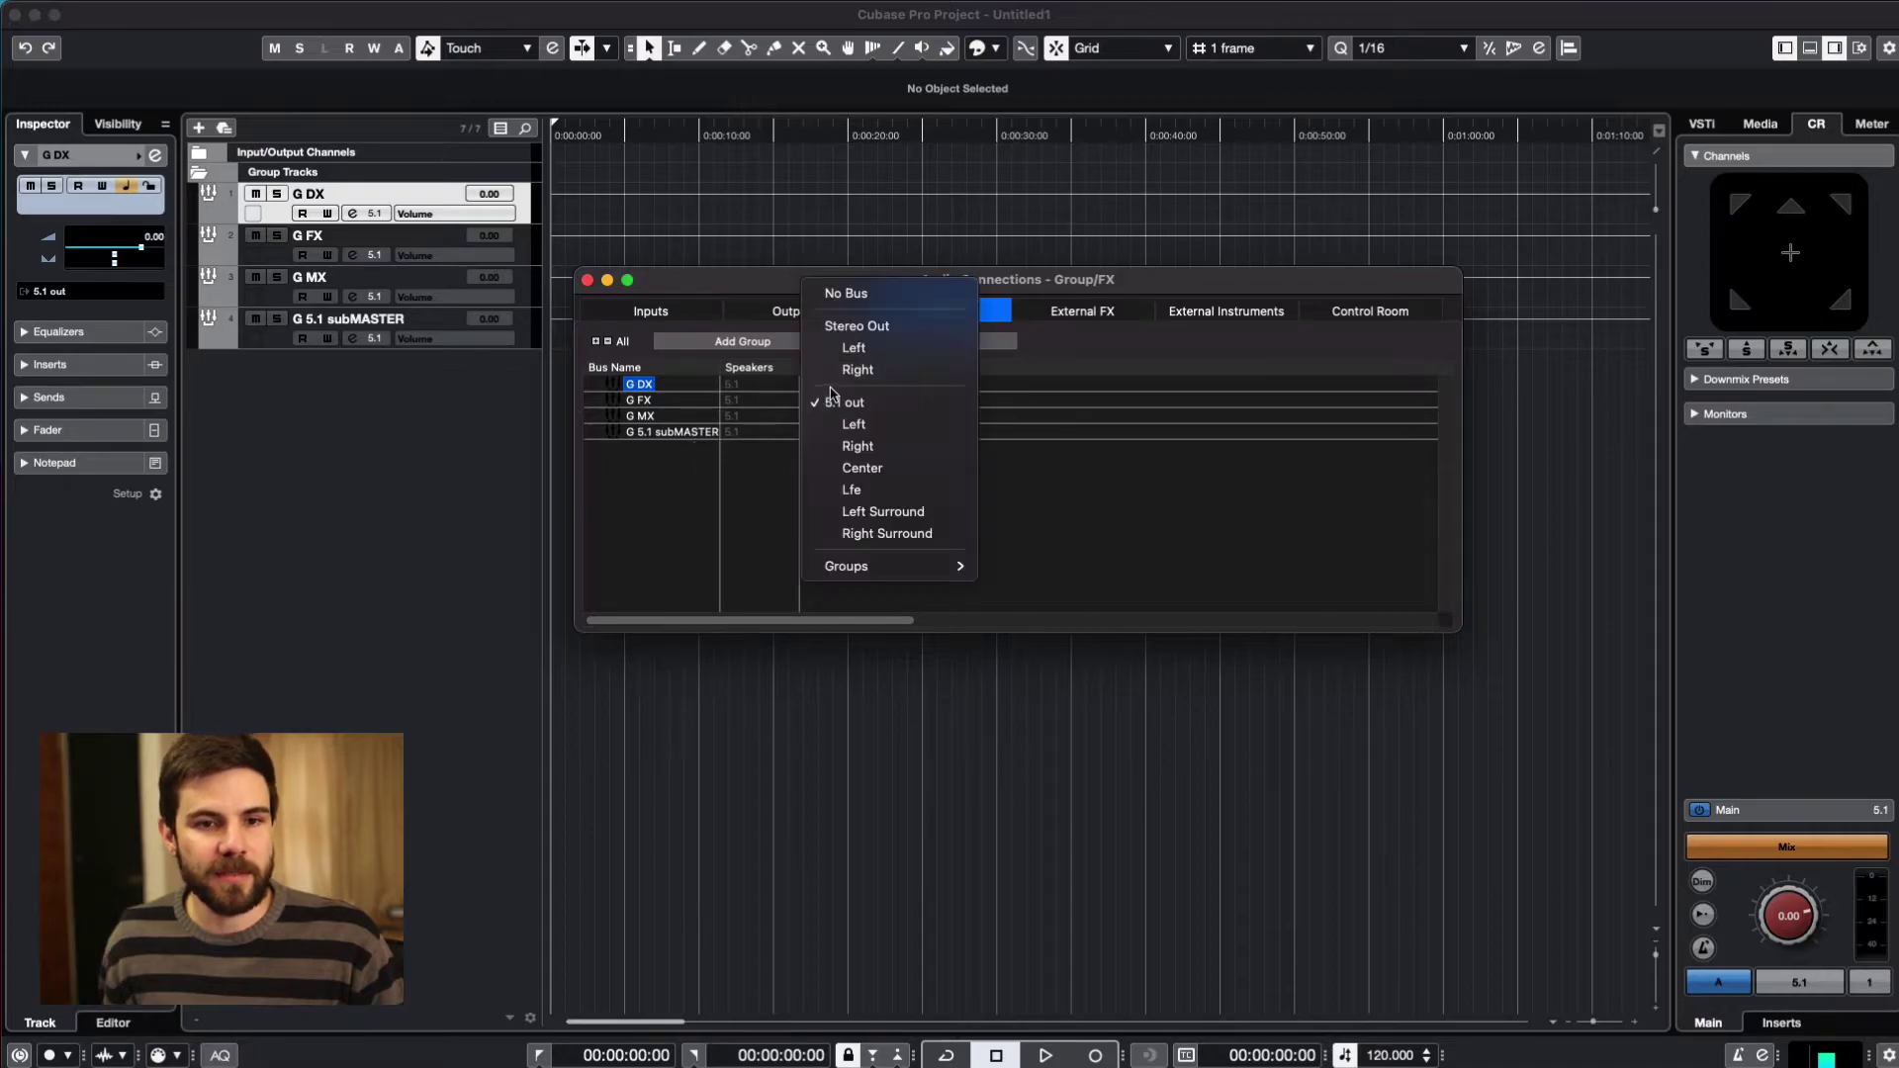
mouse_move(890, 566)
click(1033, 609)
click(821, 399)
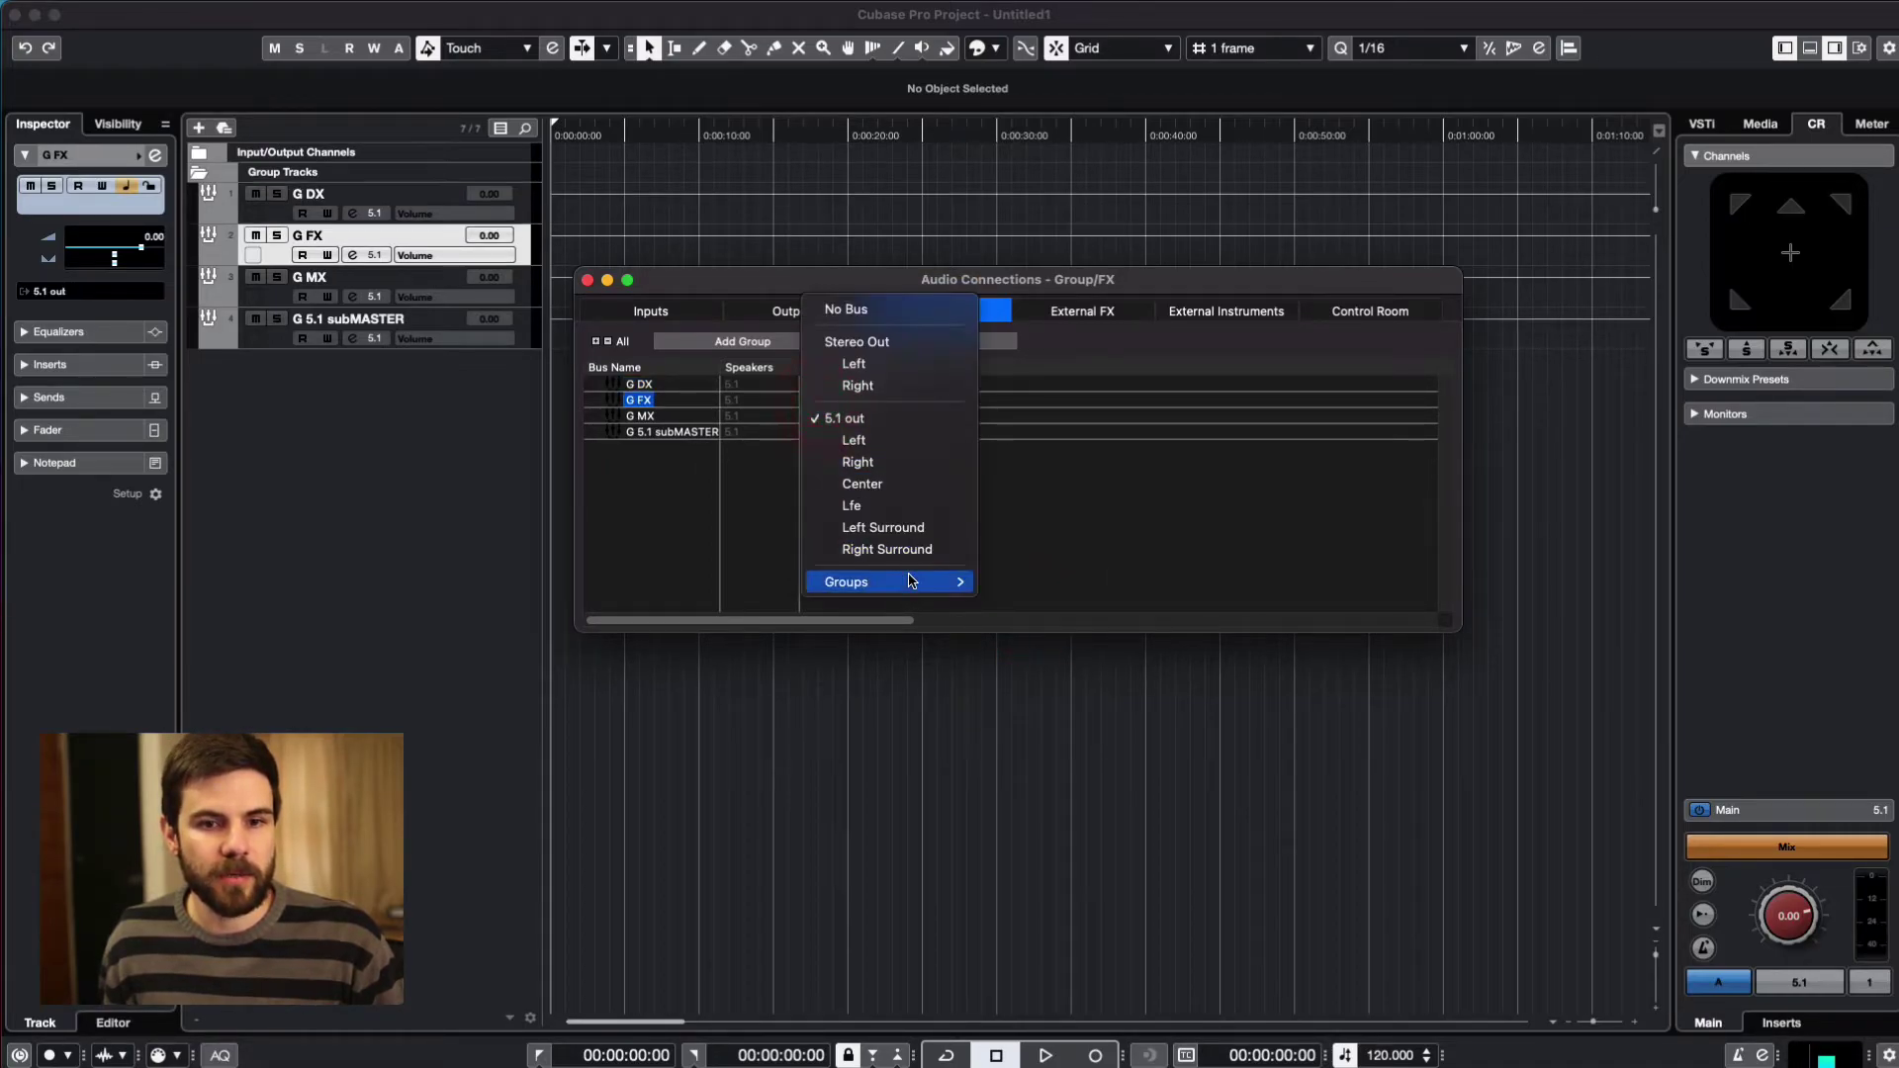
click(1054, 625)
click(821, 415)
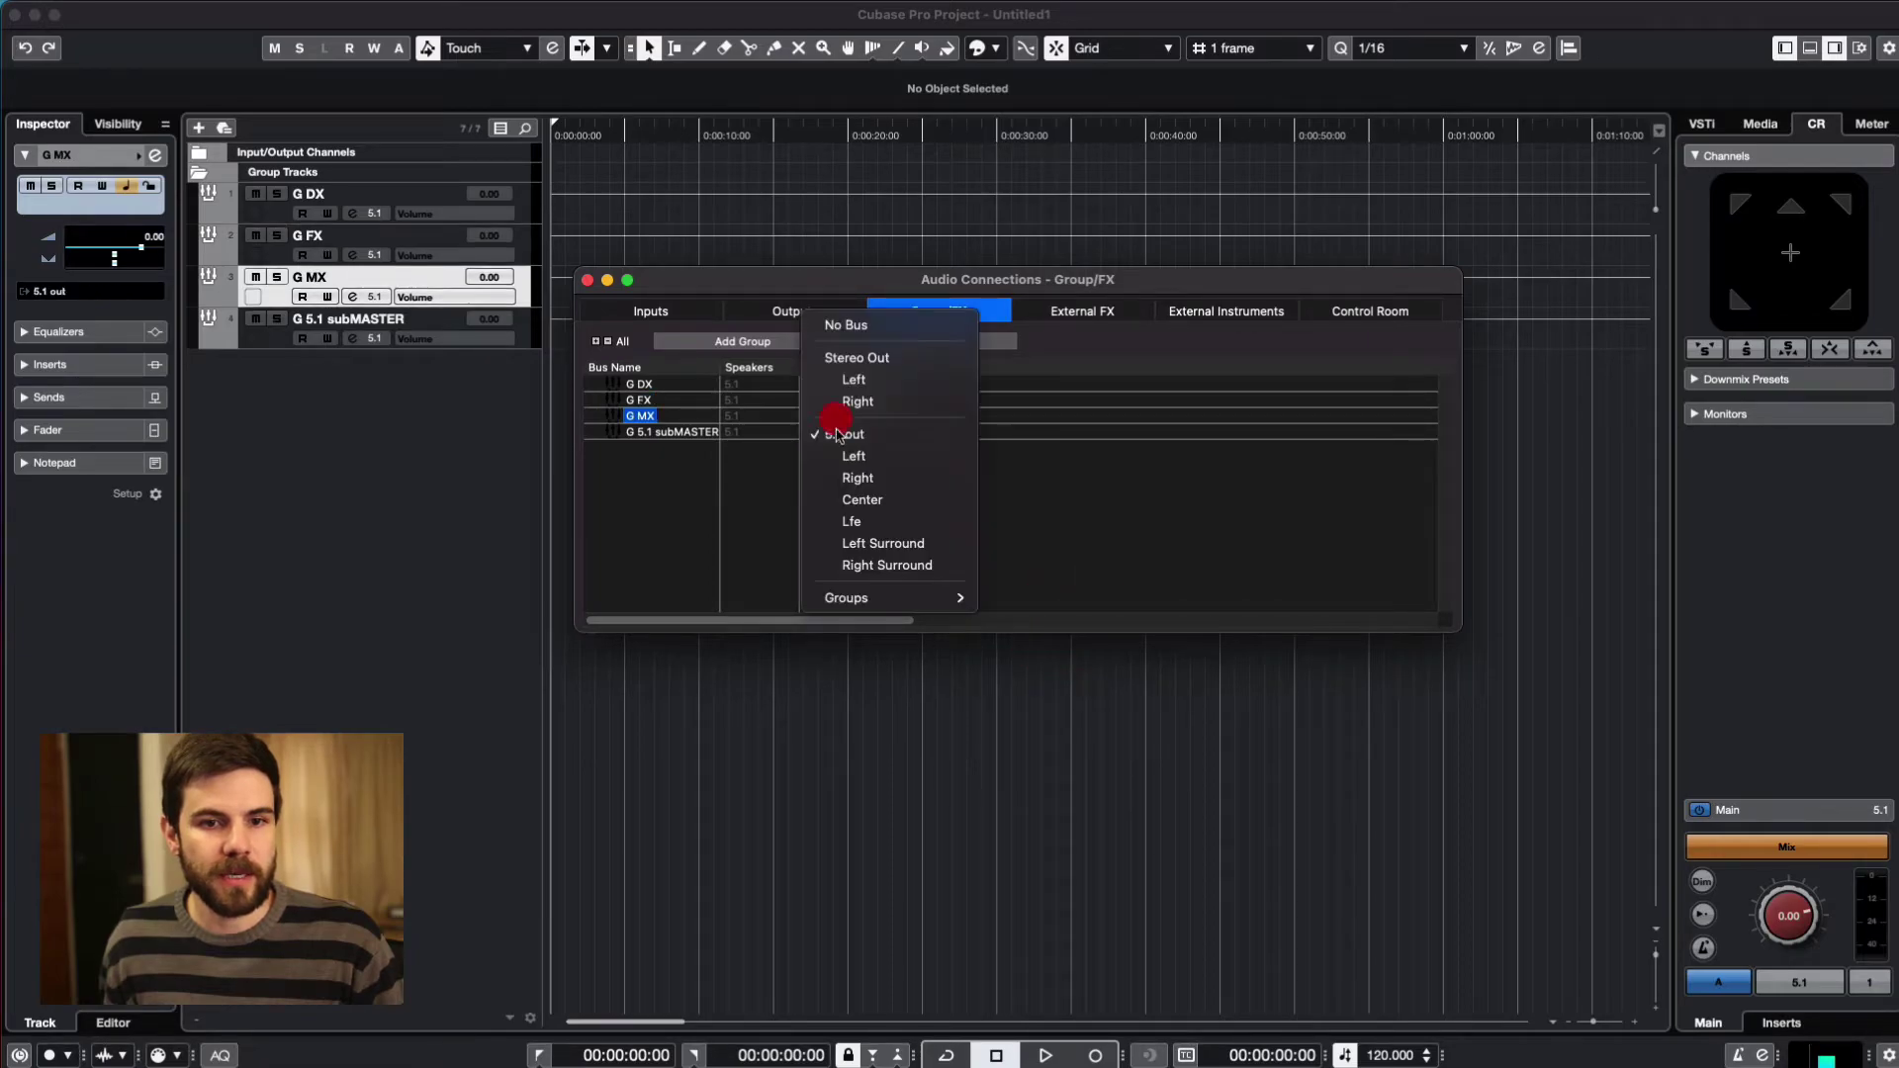
click(1054, 642)
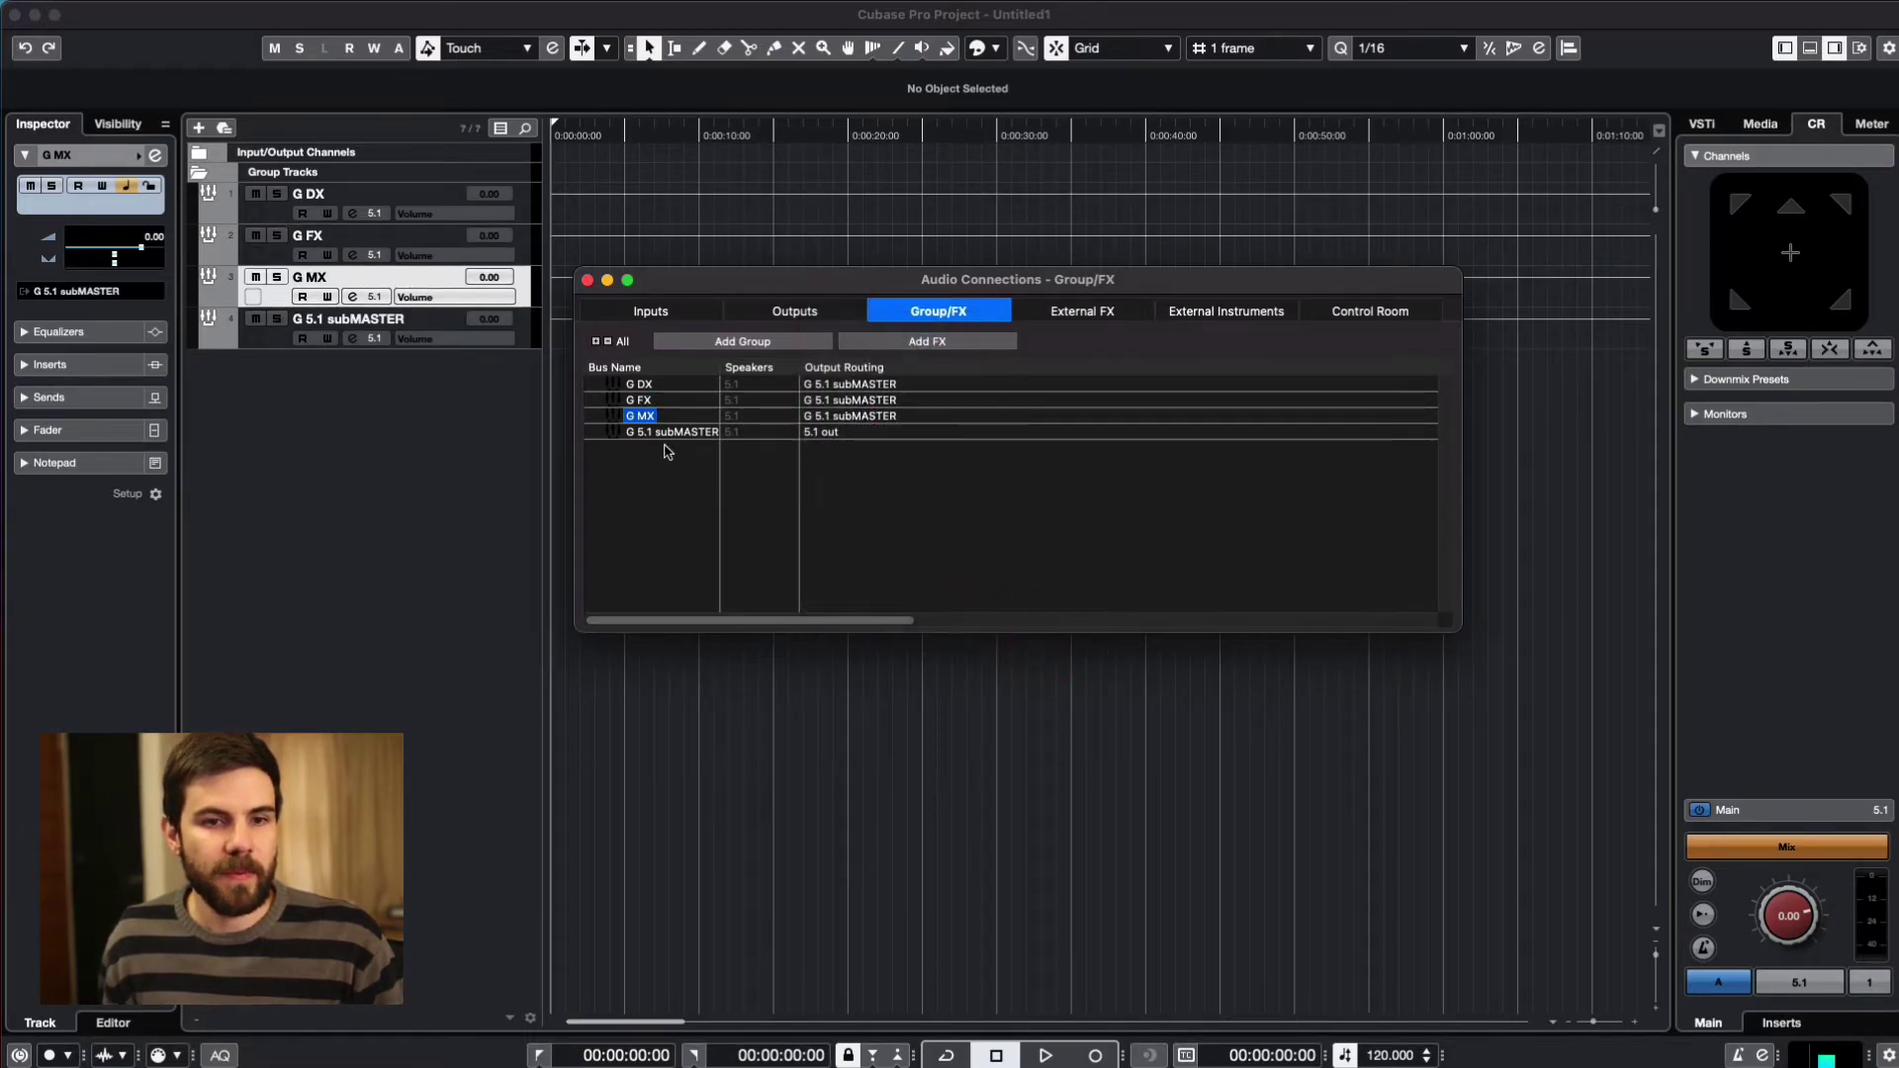
- Close Audio Connections and make all four group tracks about twice as tall
click(588, 281)
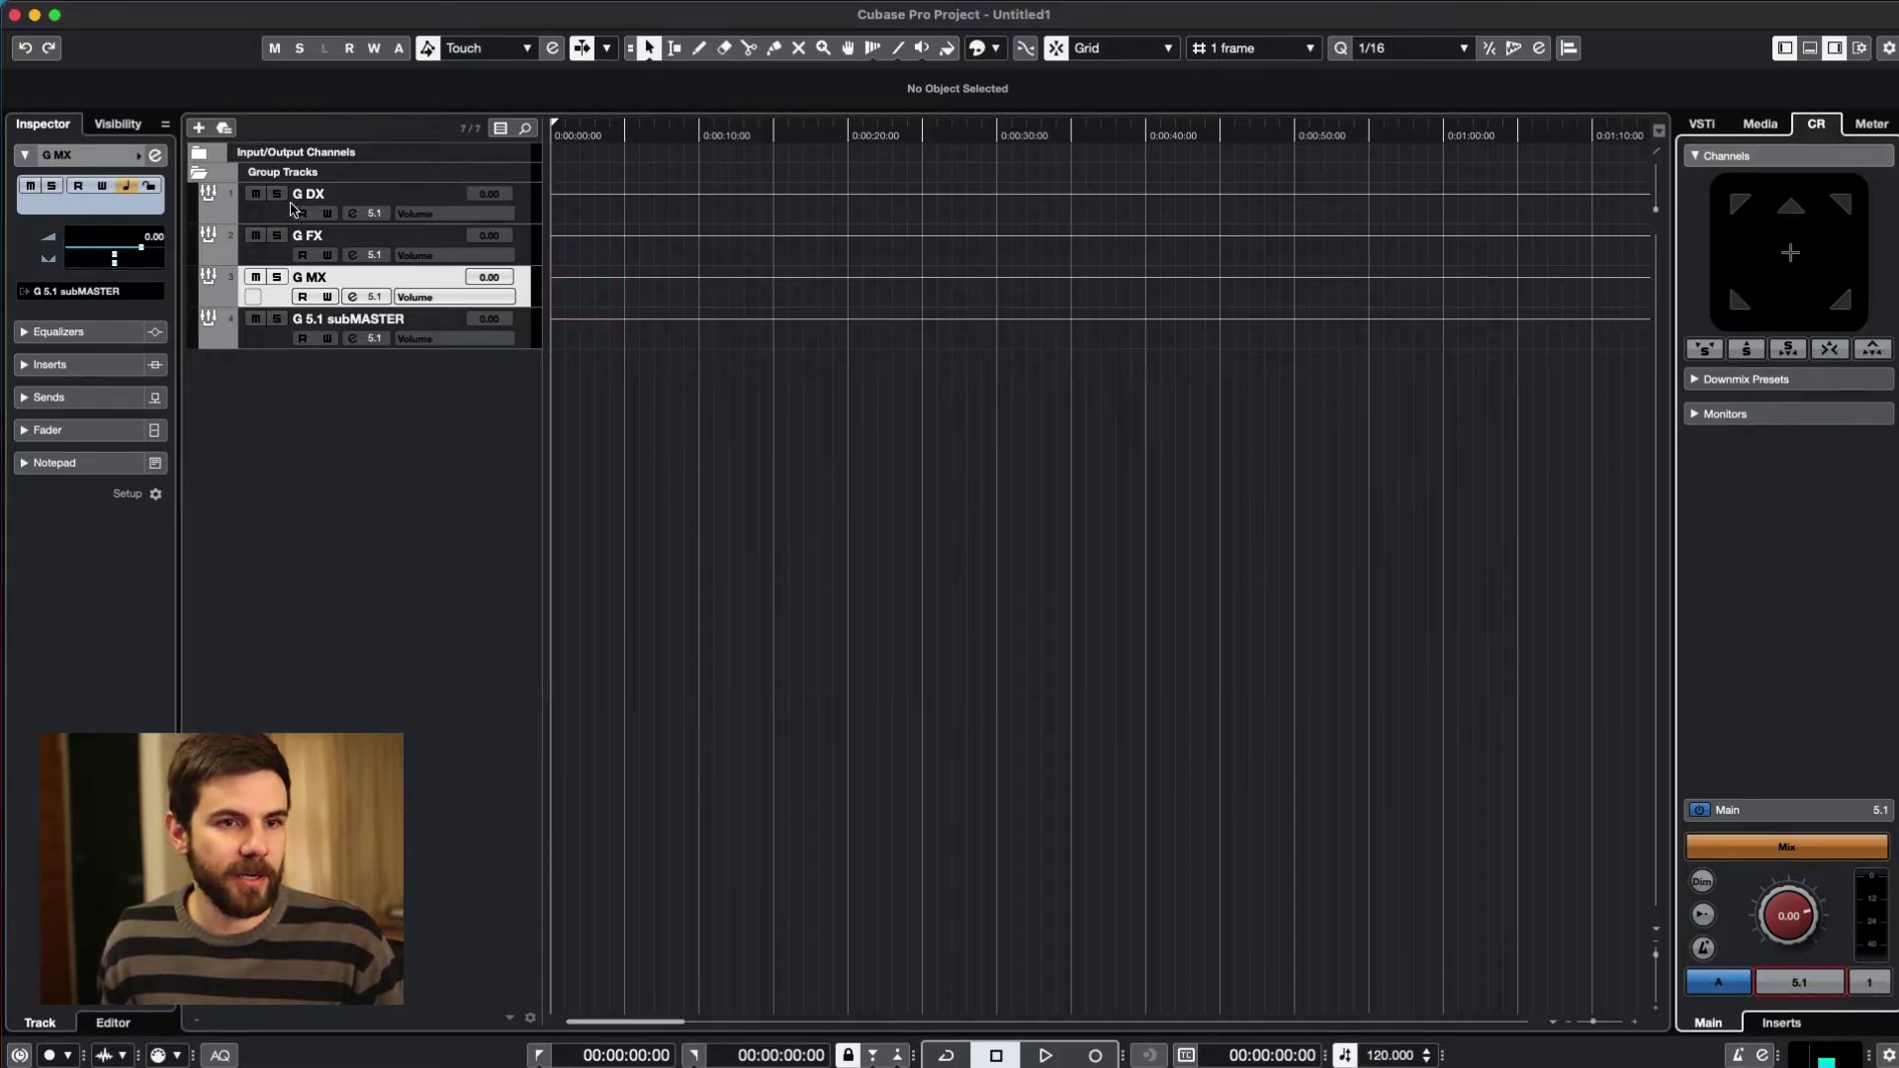
click(254, 211)
shift+click(276, 342)
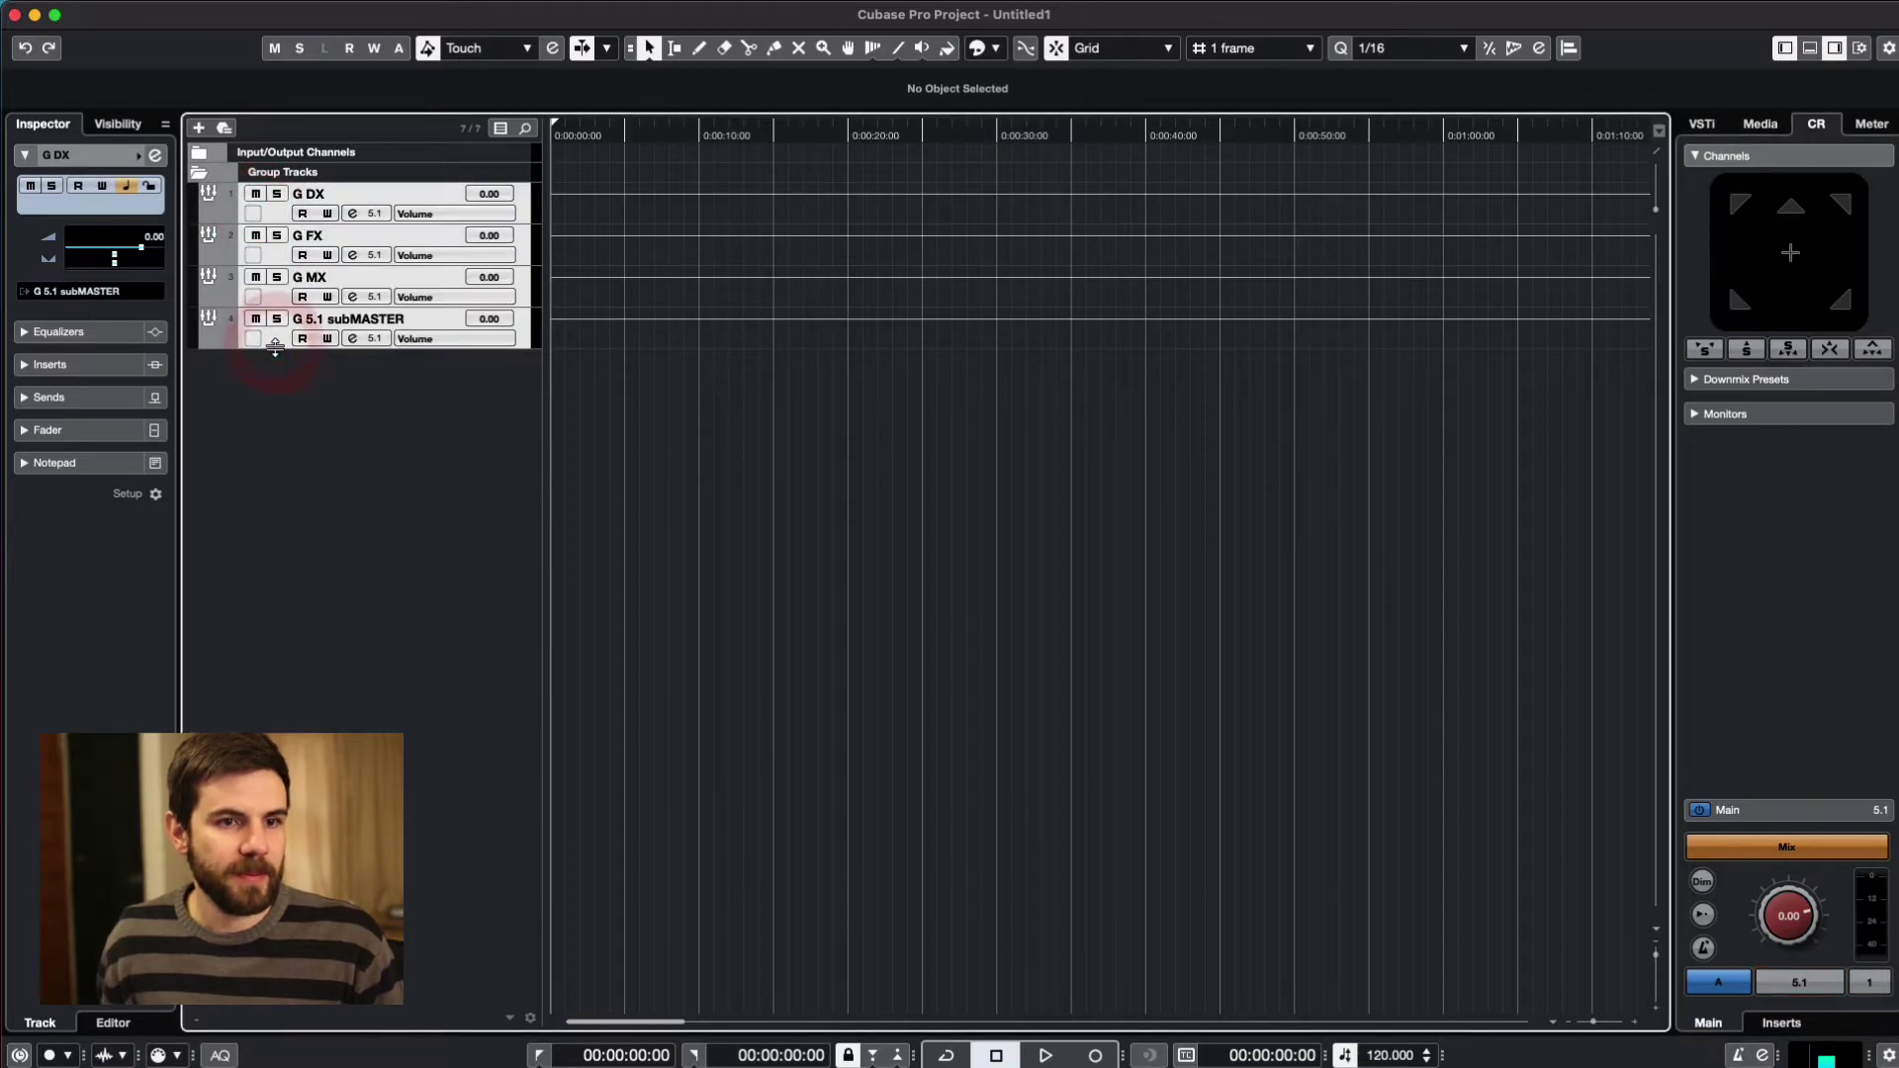
drag(276, 347, 277, 393)
- Colour the G DX track orange and the G FX track green
click(356, 226)
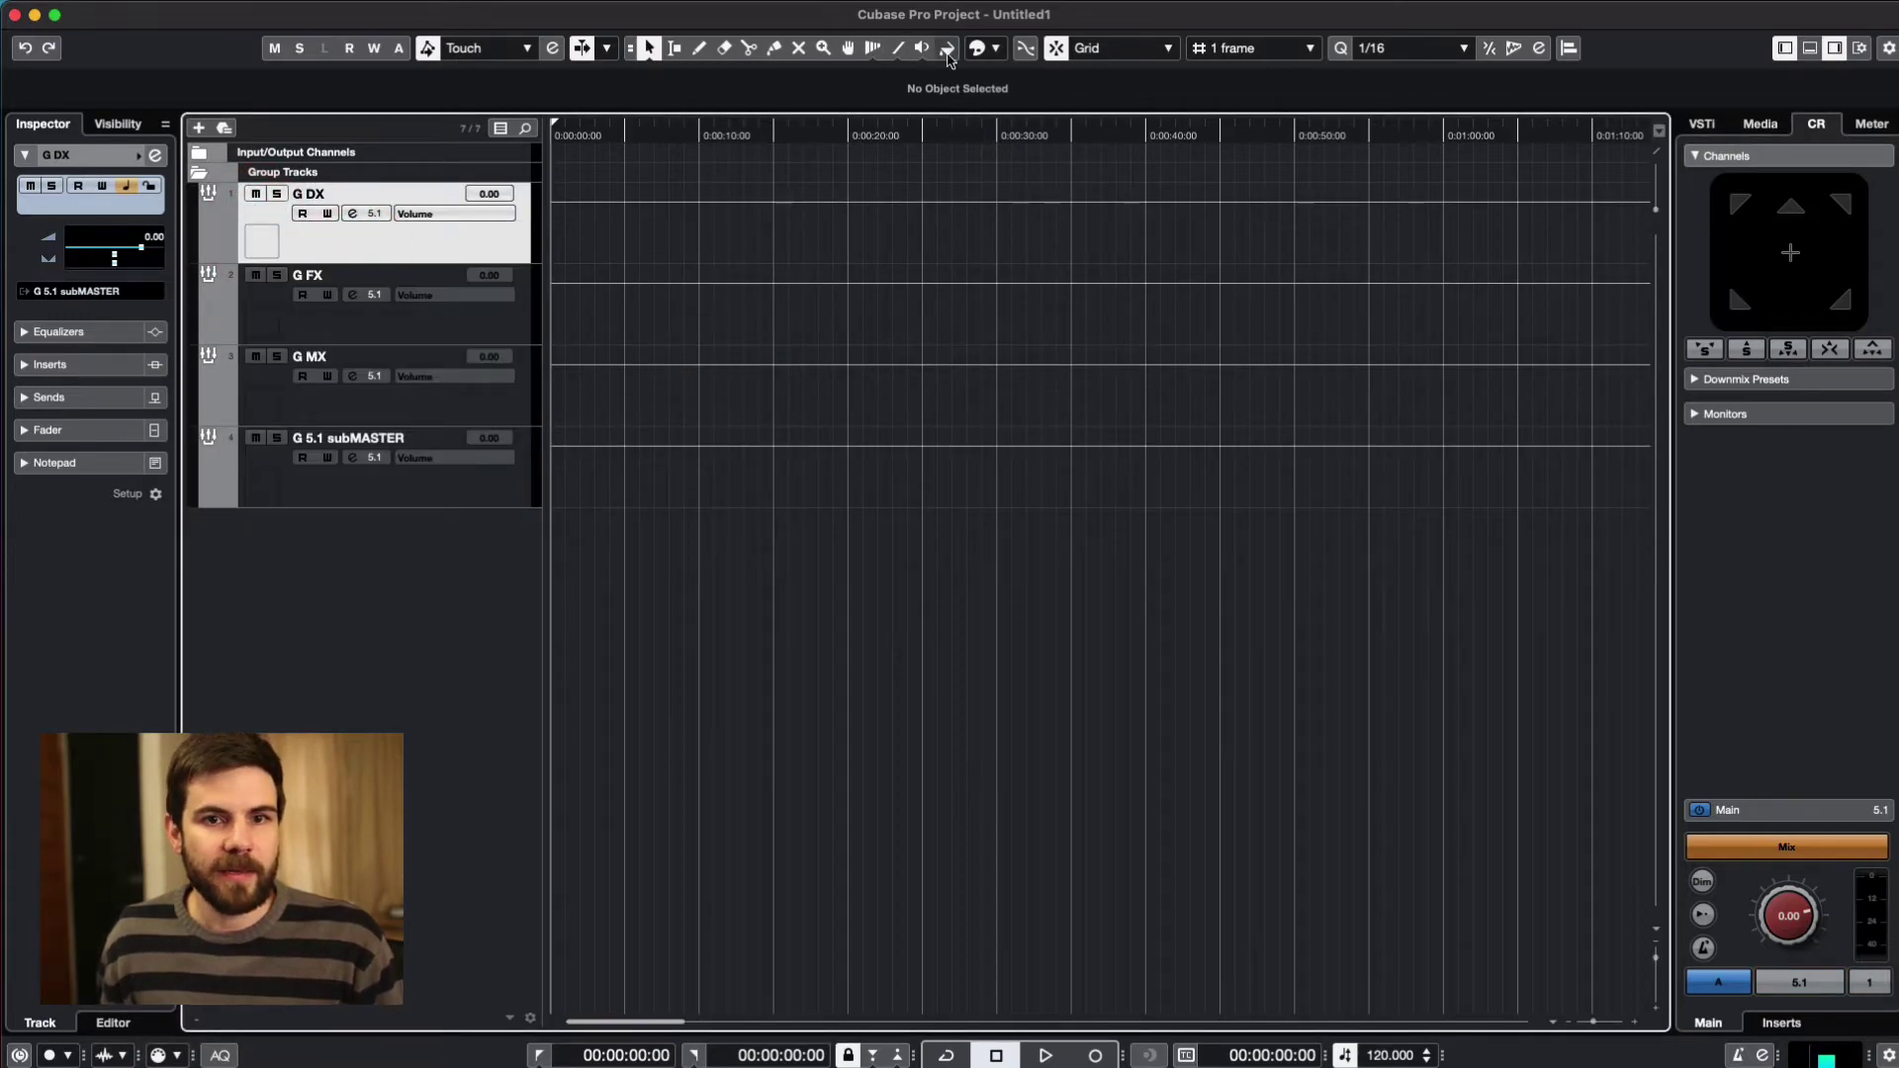
click(983, 47)
click(1019, 104)
click(423, 318)
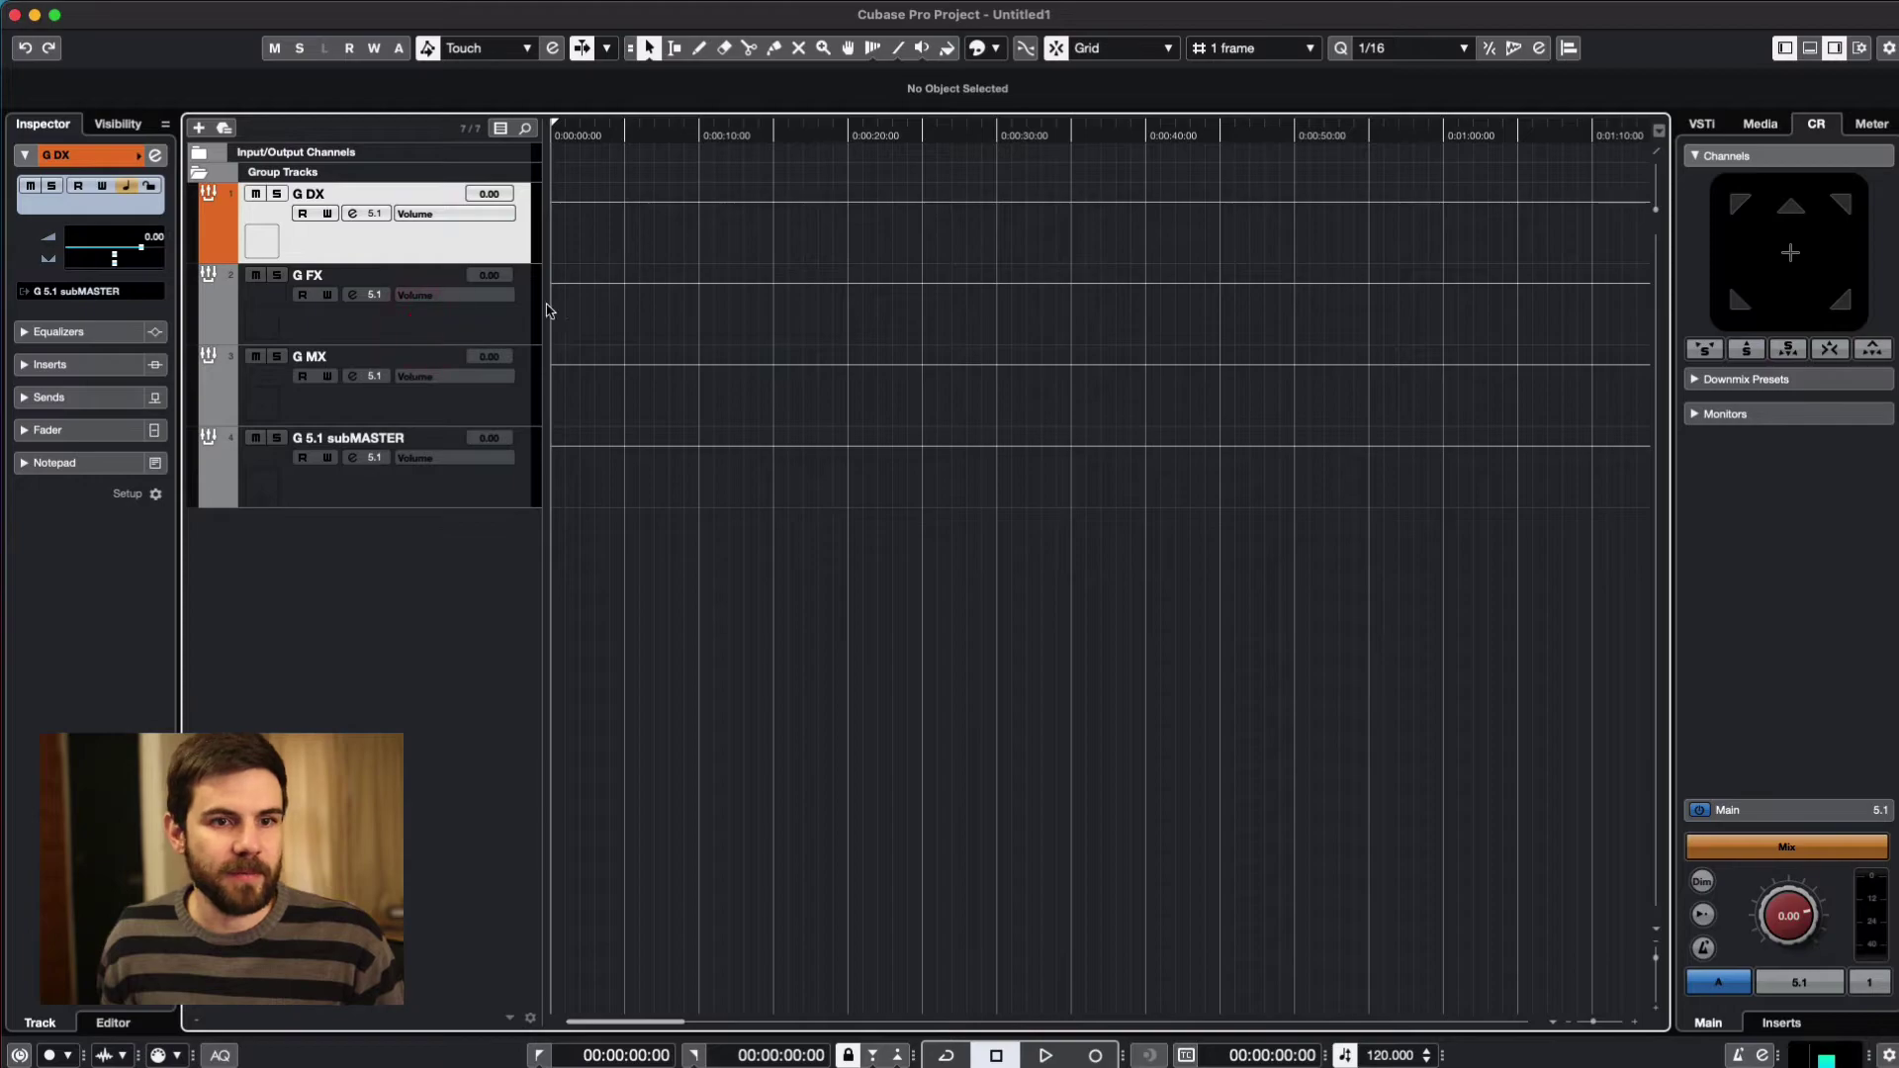
click(508, 317)
click(983, 47)
click(1143, 104)
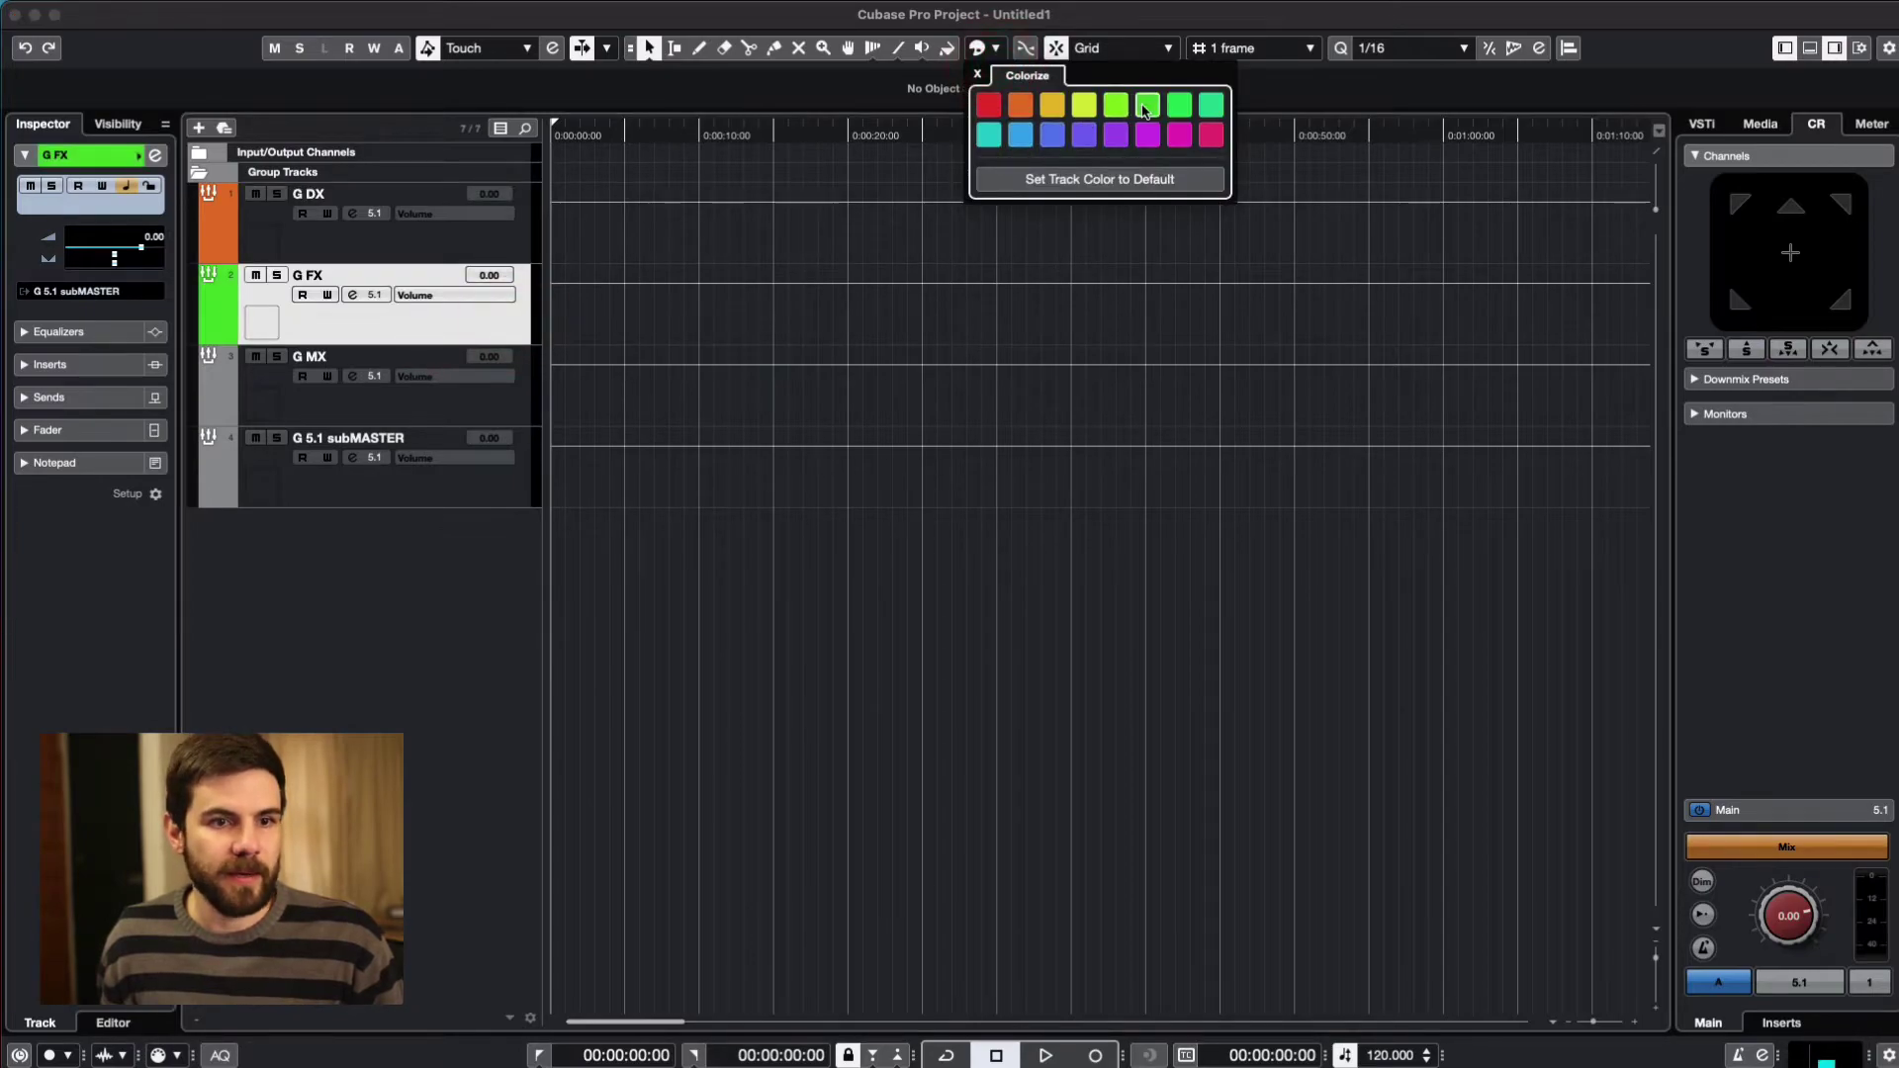
- Colour the G MX track blue and the G 5.1 subMASTER track red
click(493, 406)
click(494, 406)
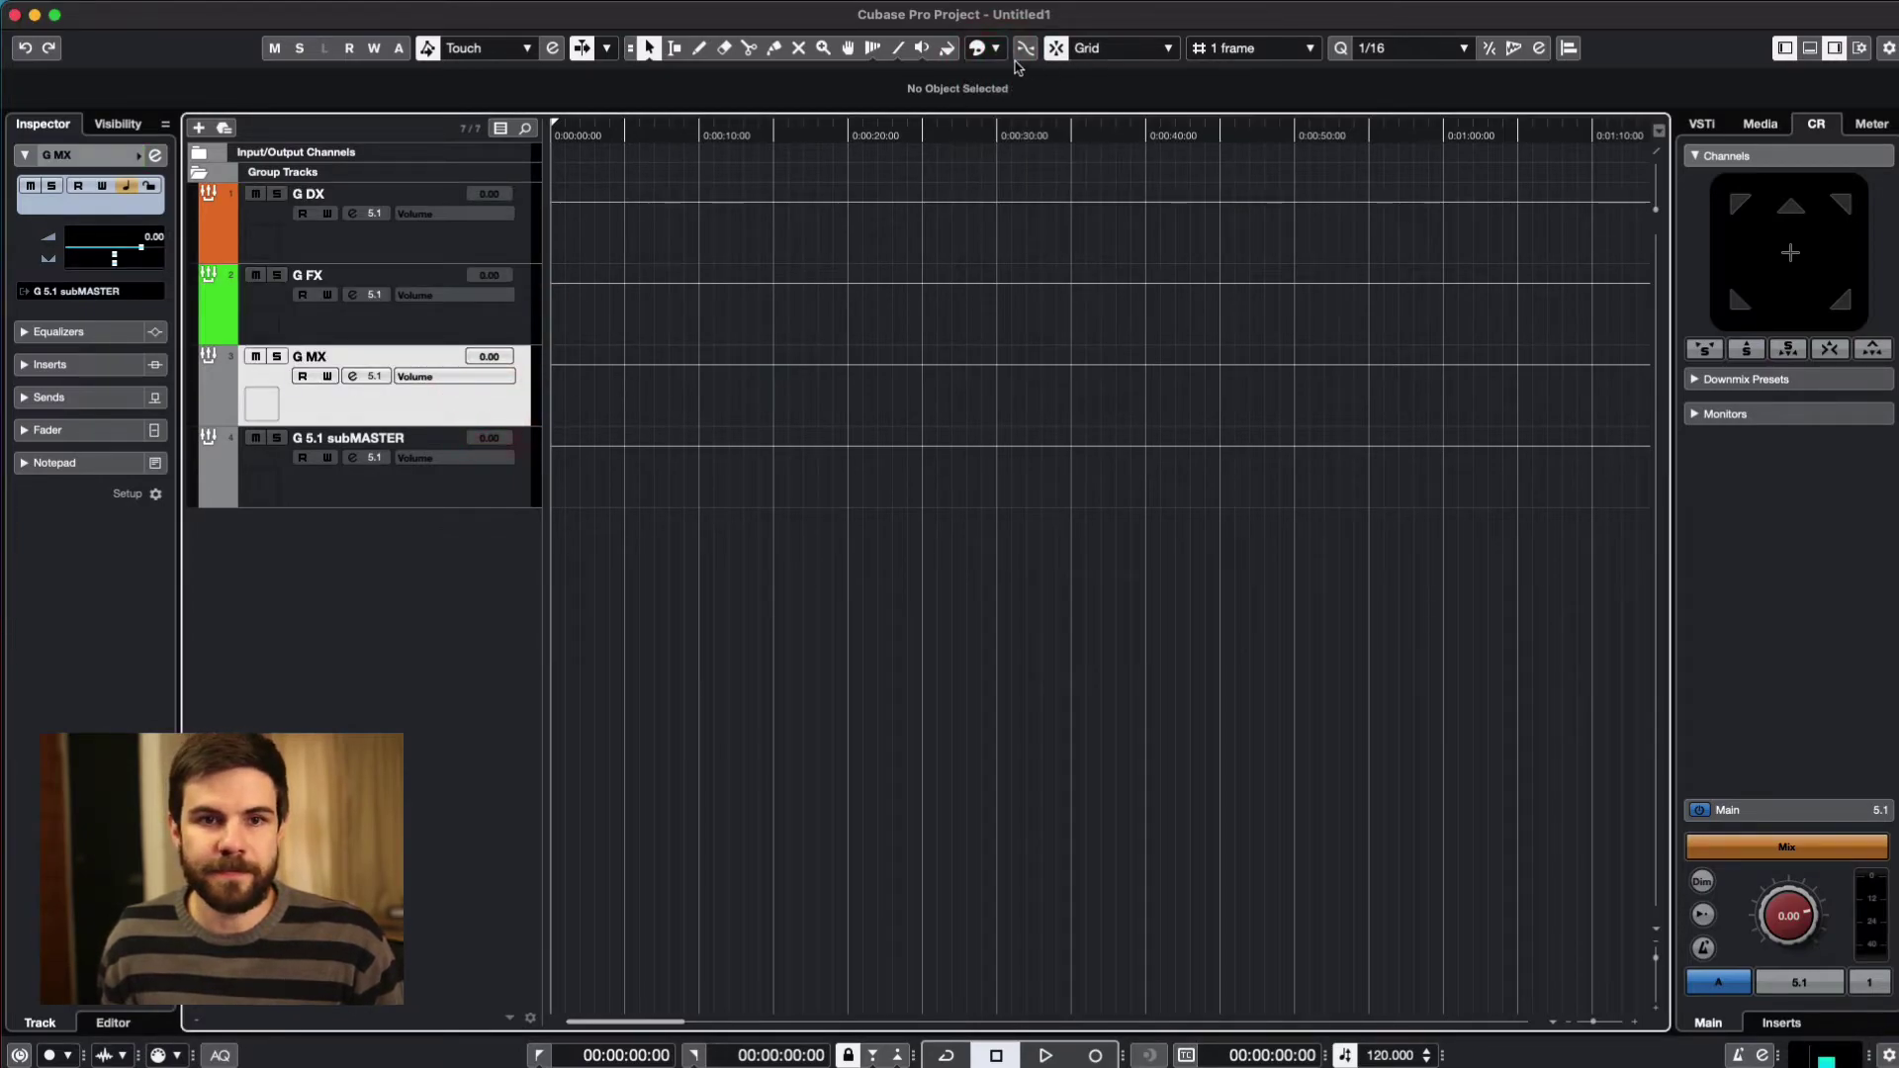
click(983, 48)
click(1032, 135)
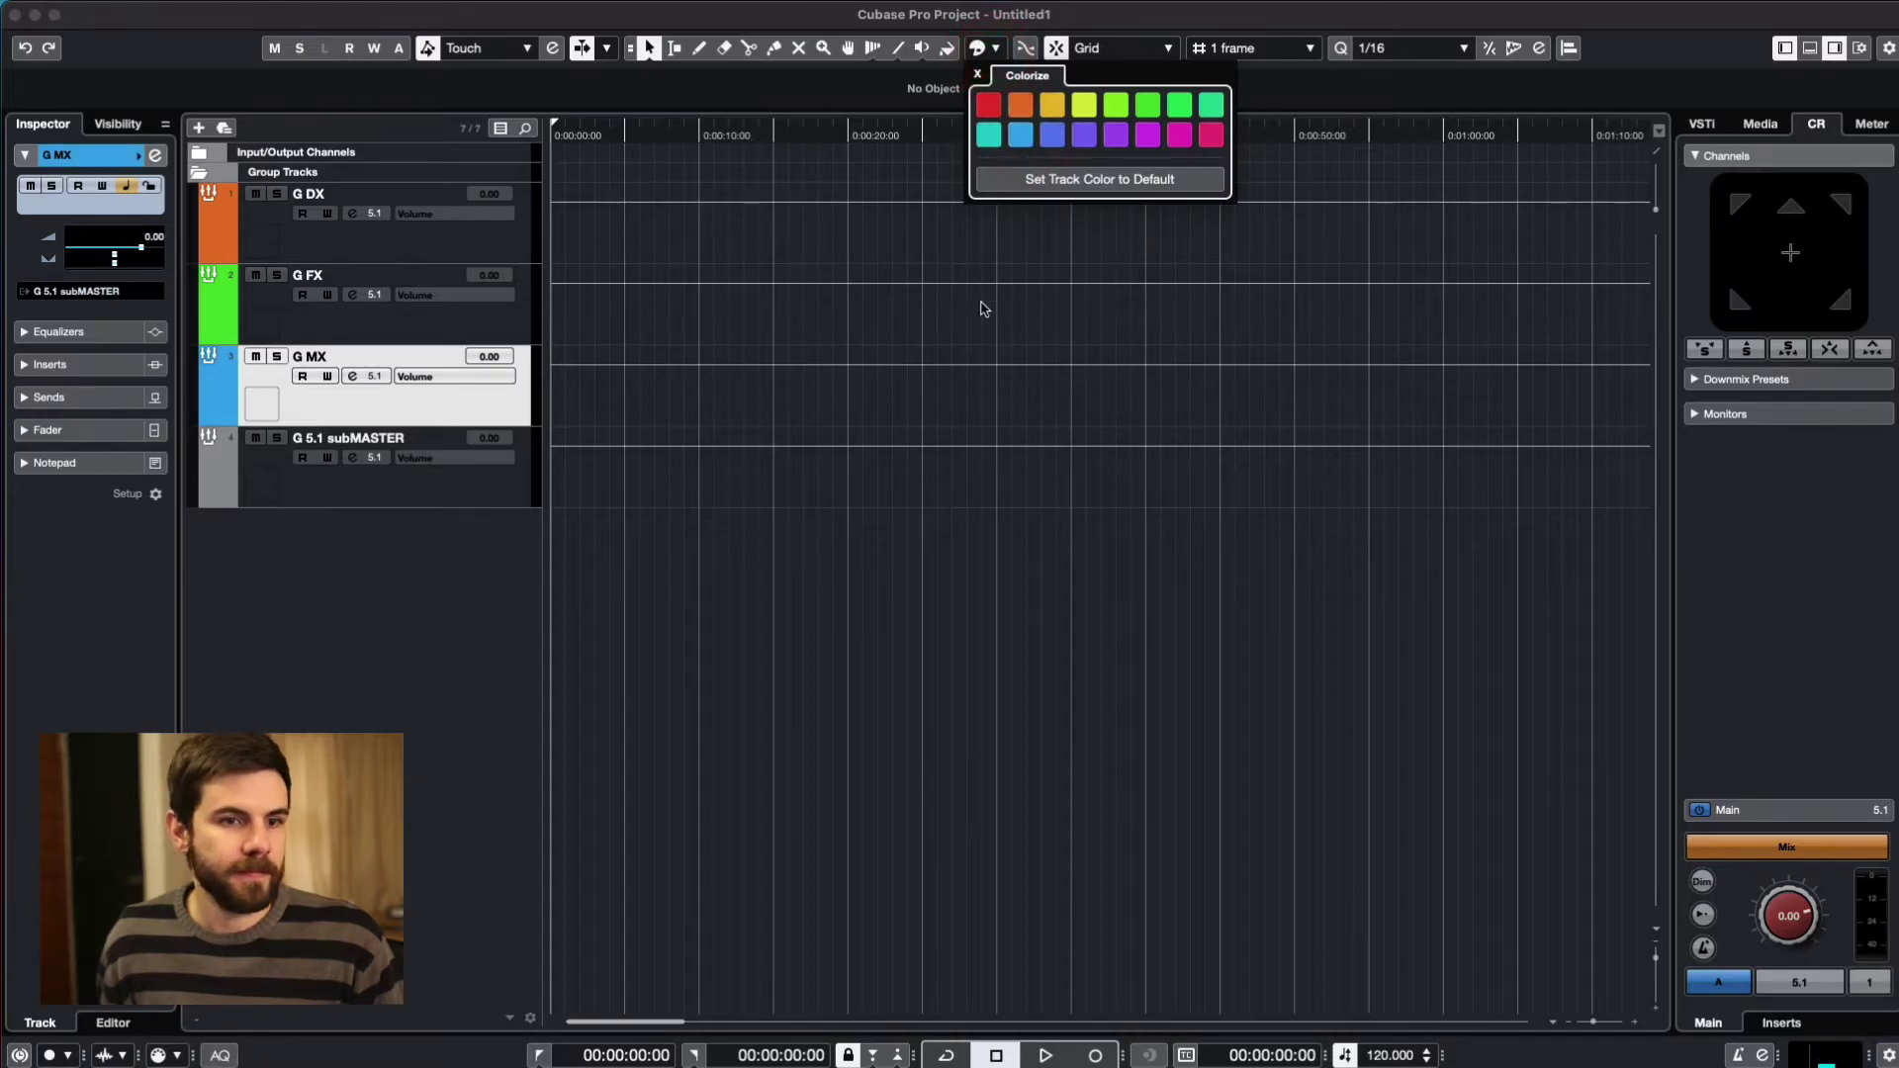
click(344, 502)
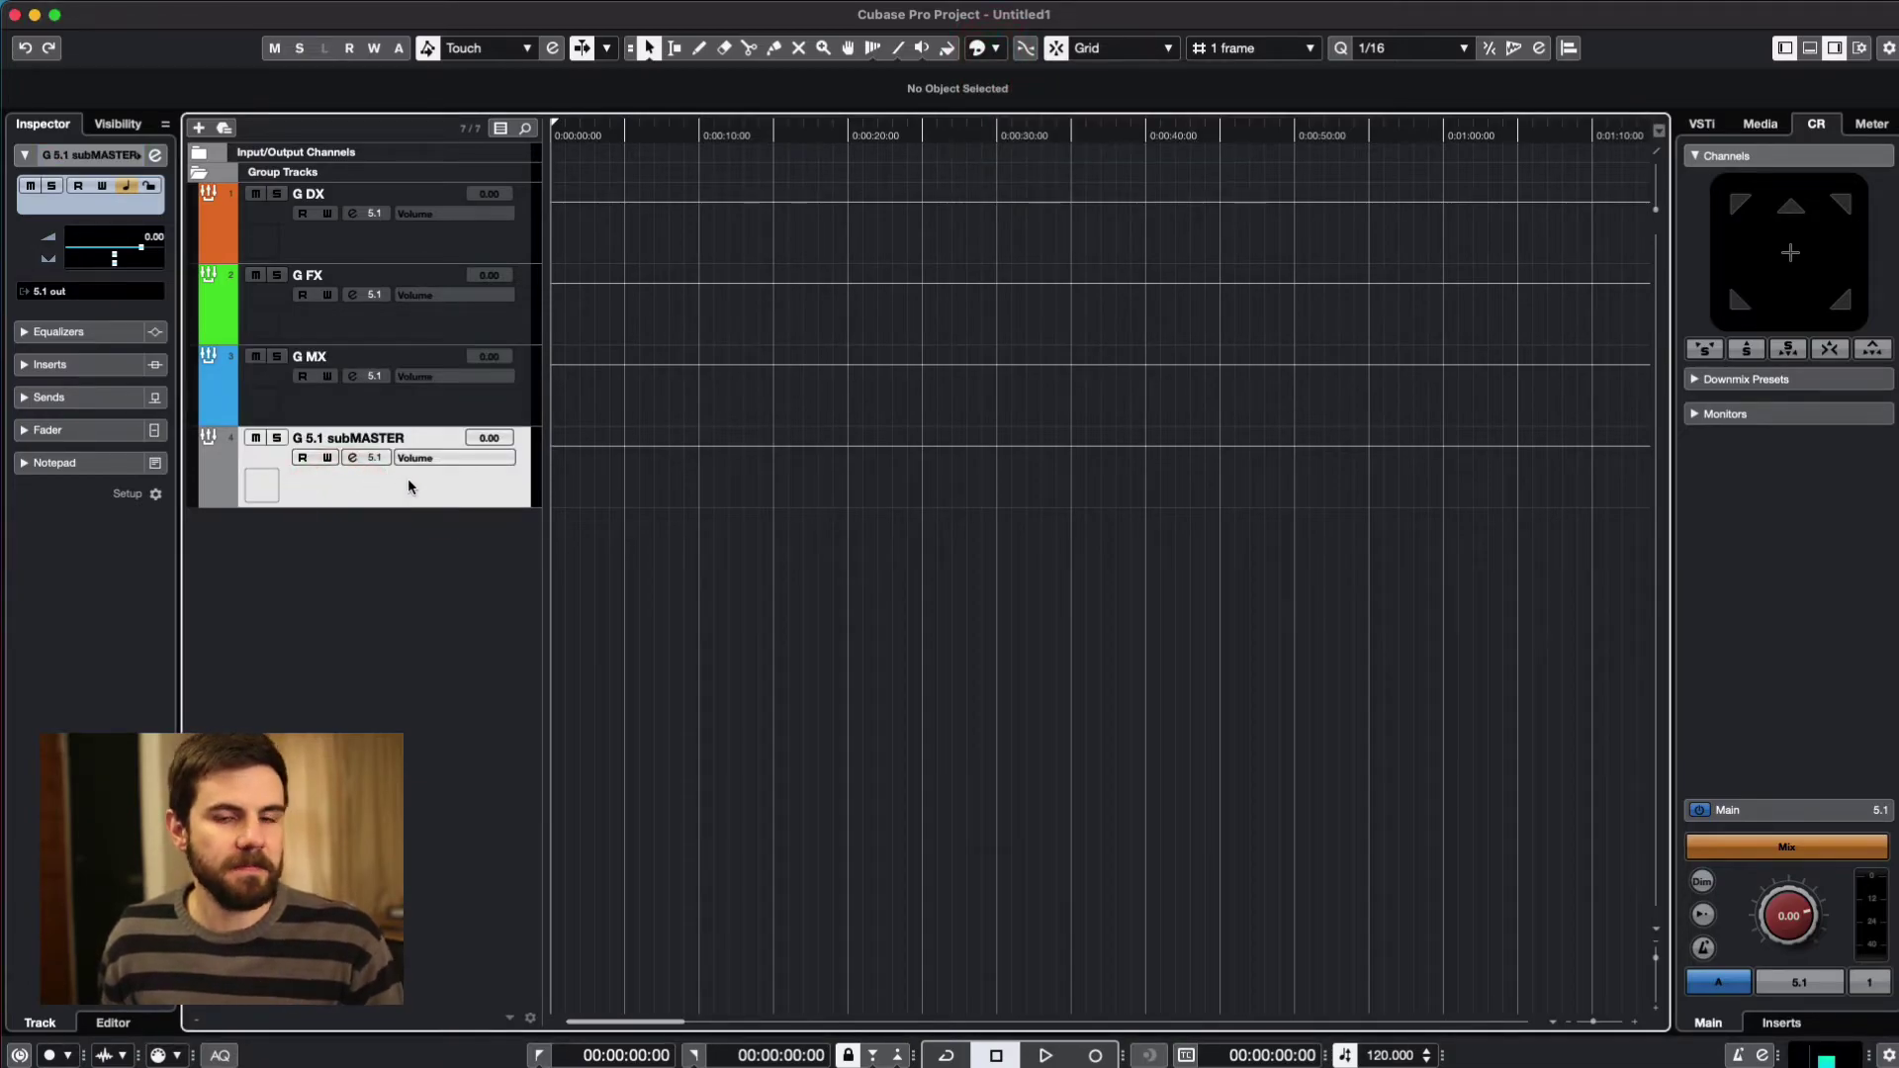
click(979, 49)
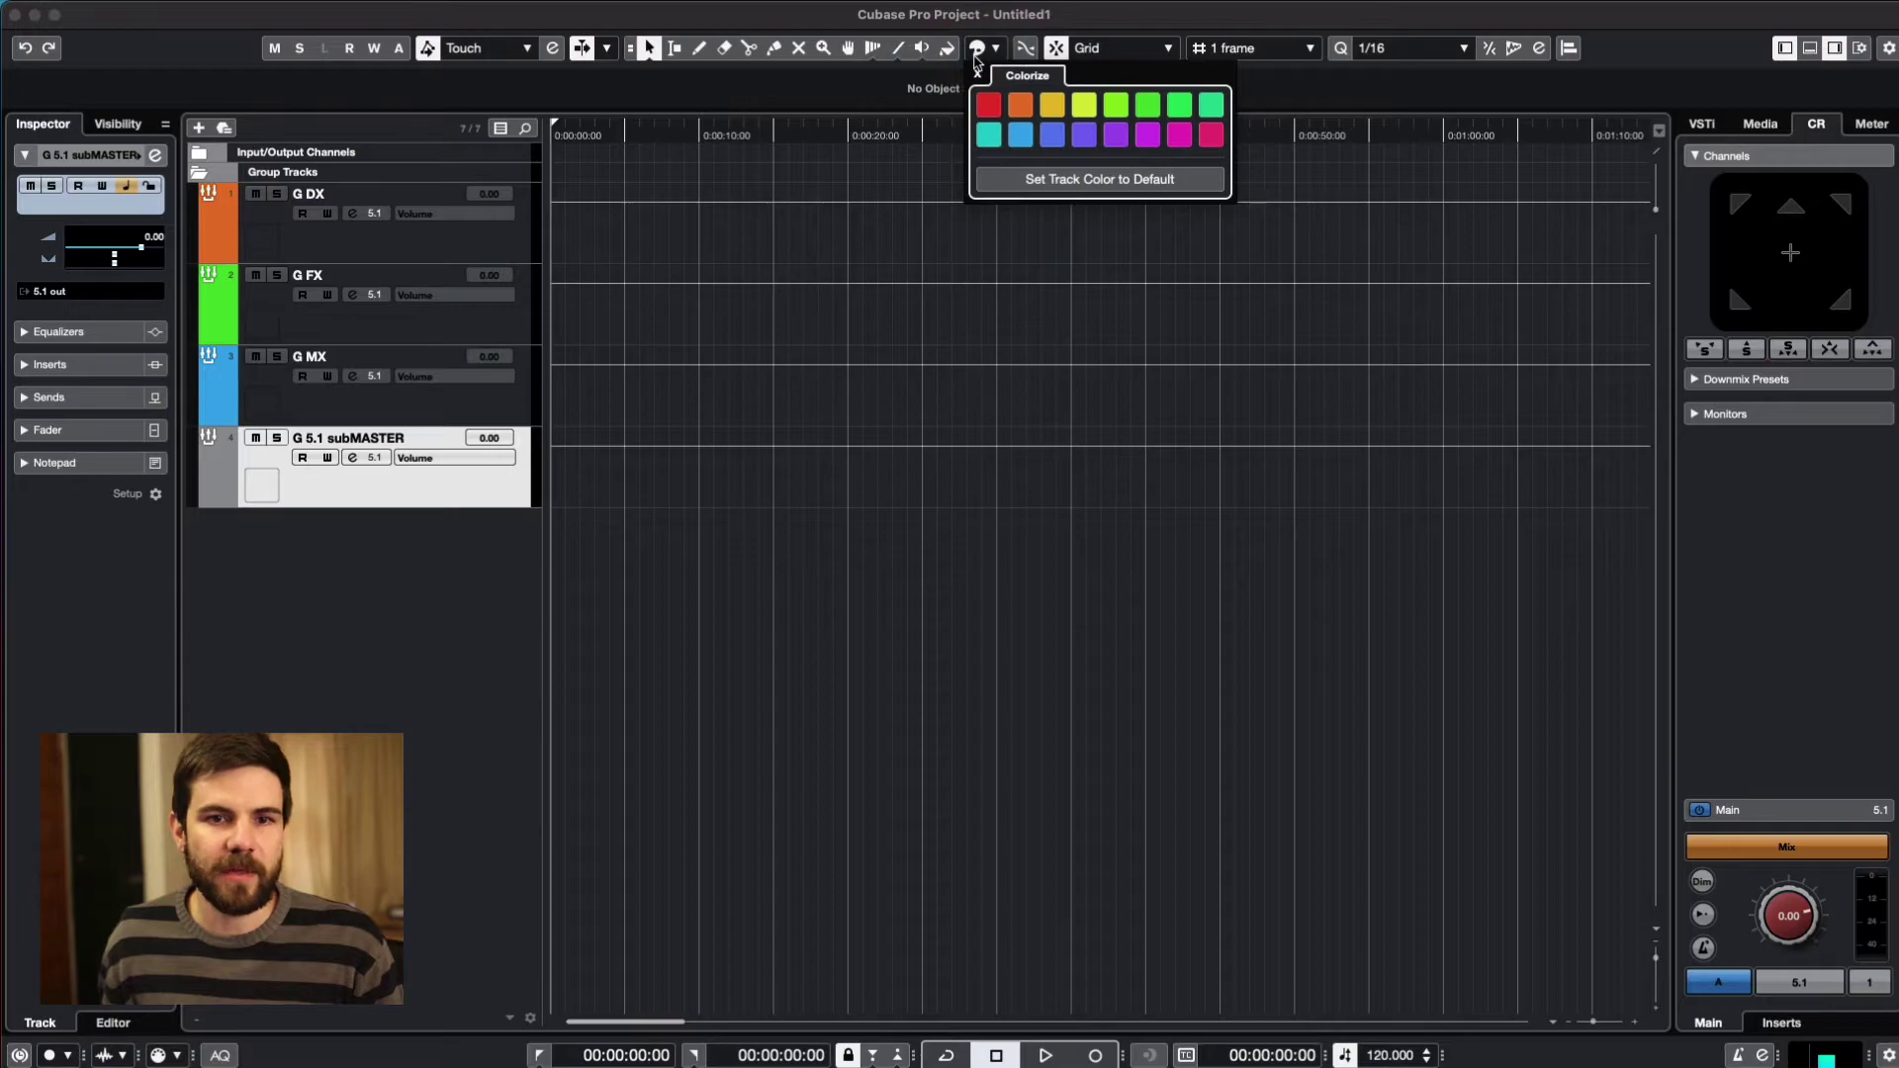
click(988, 104)
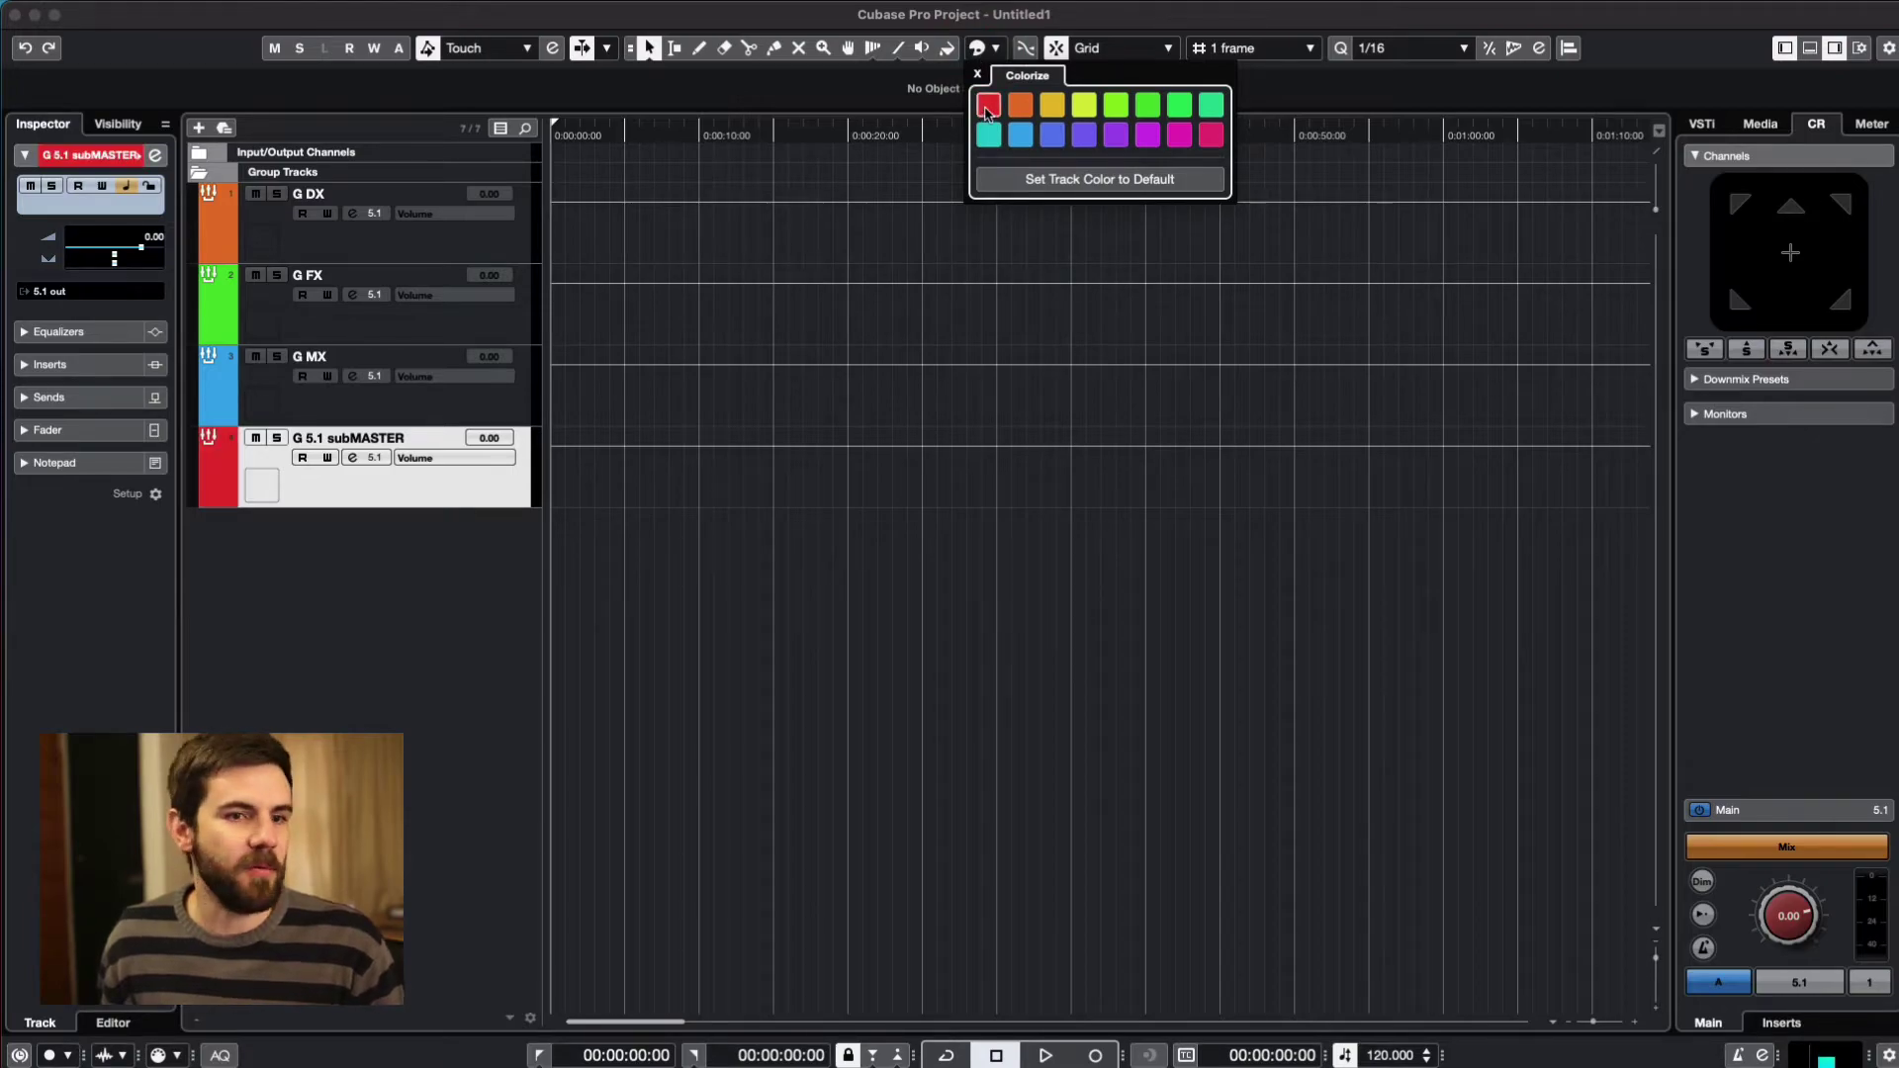
- Collapse the Group Tracks folder
click(435, 501)
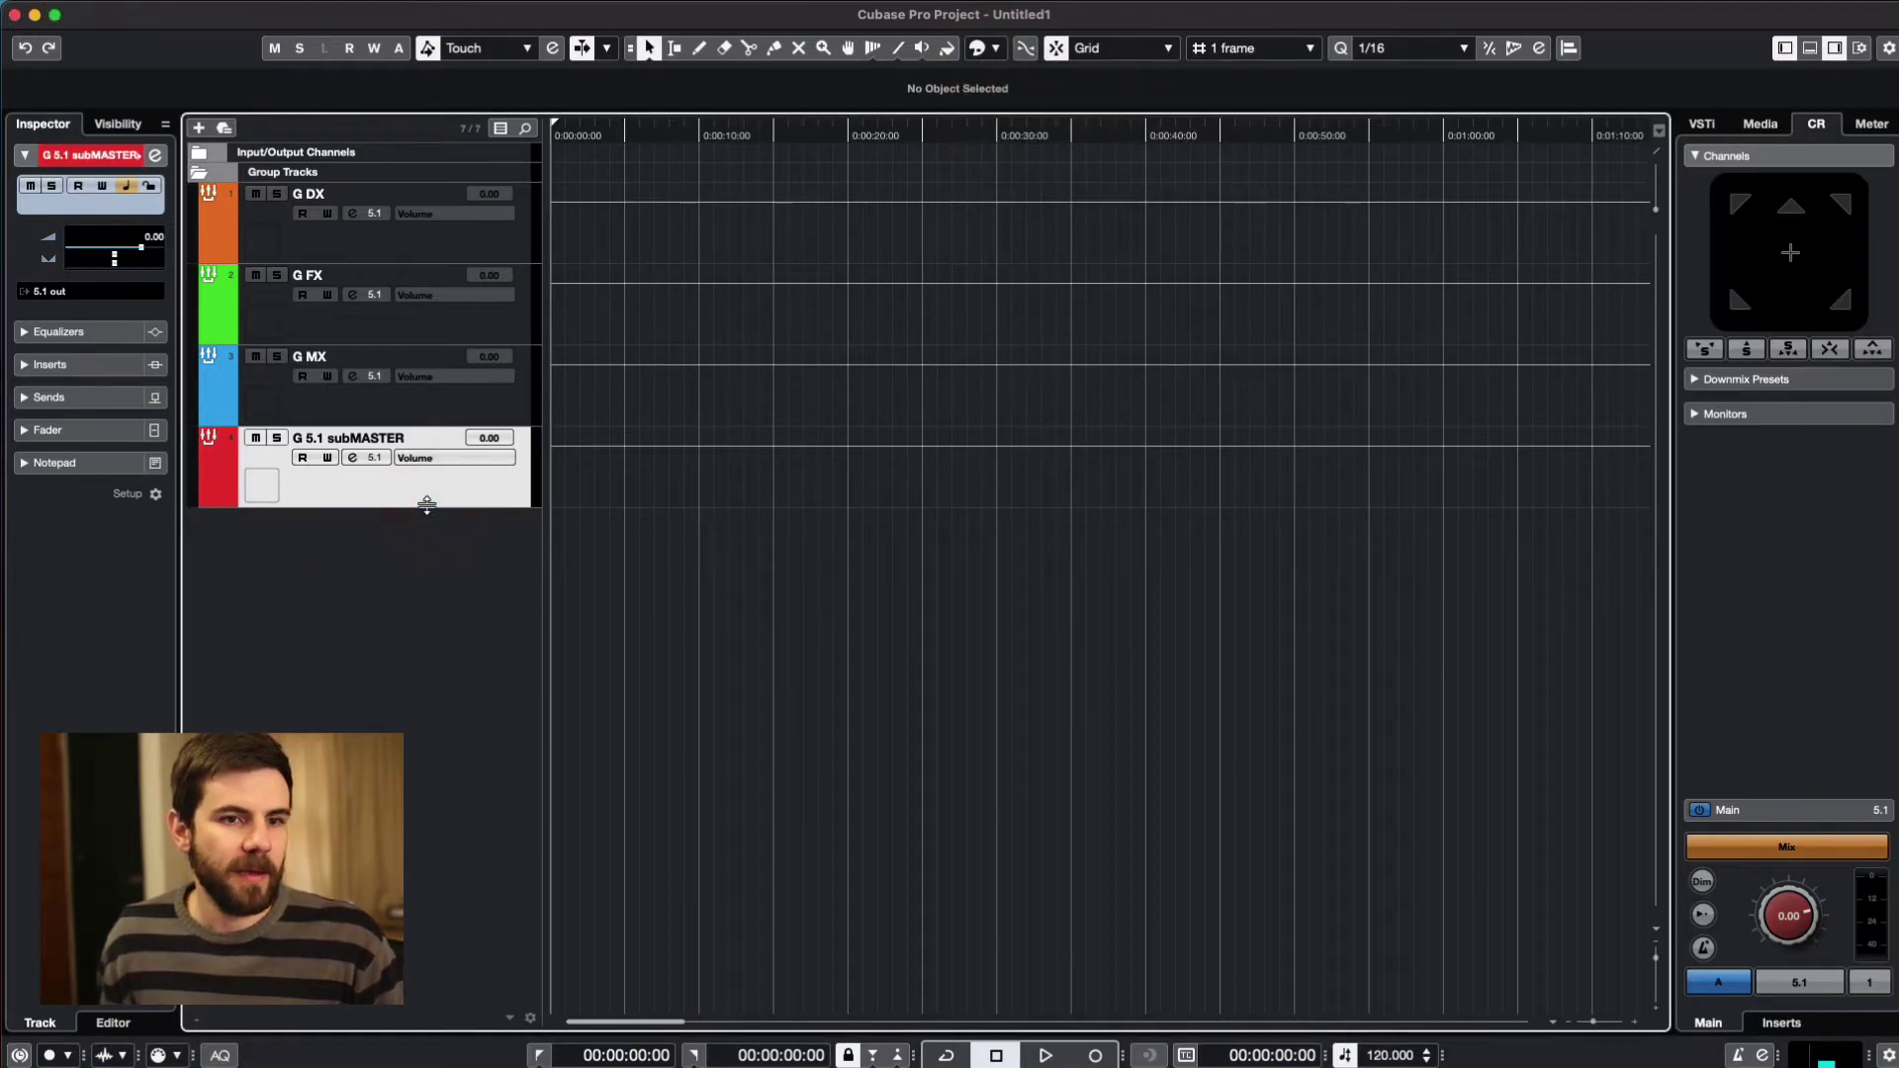
click(202, 176)
click(197, 176)
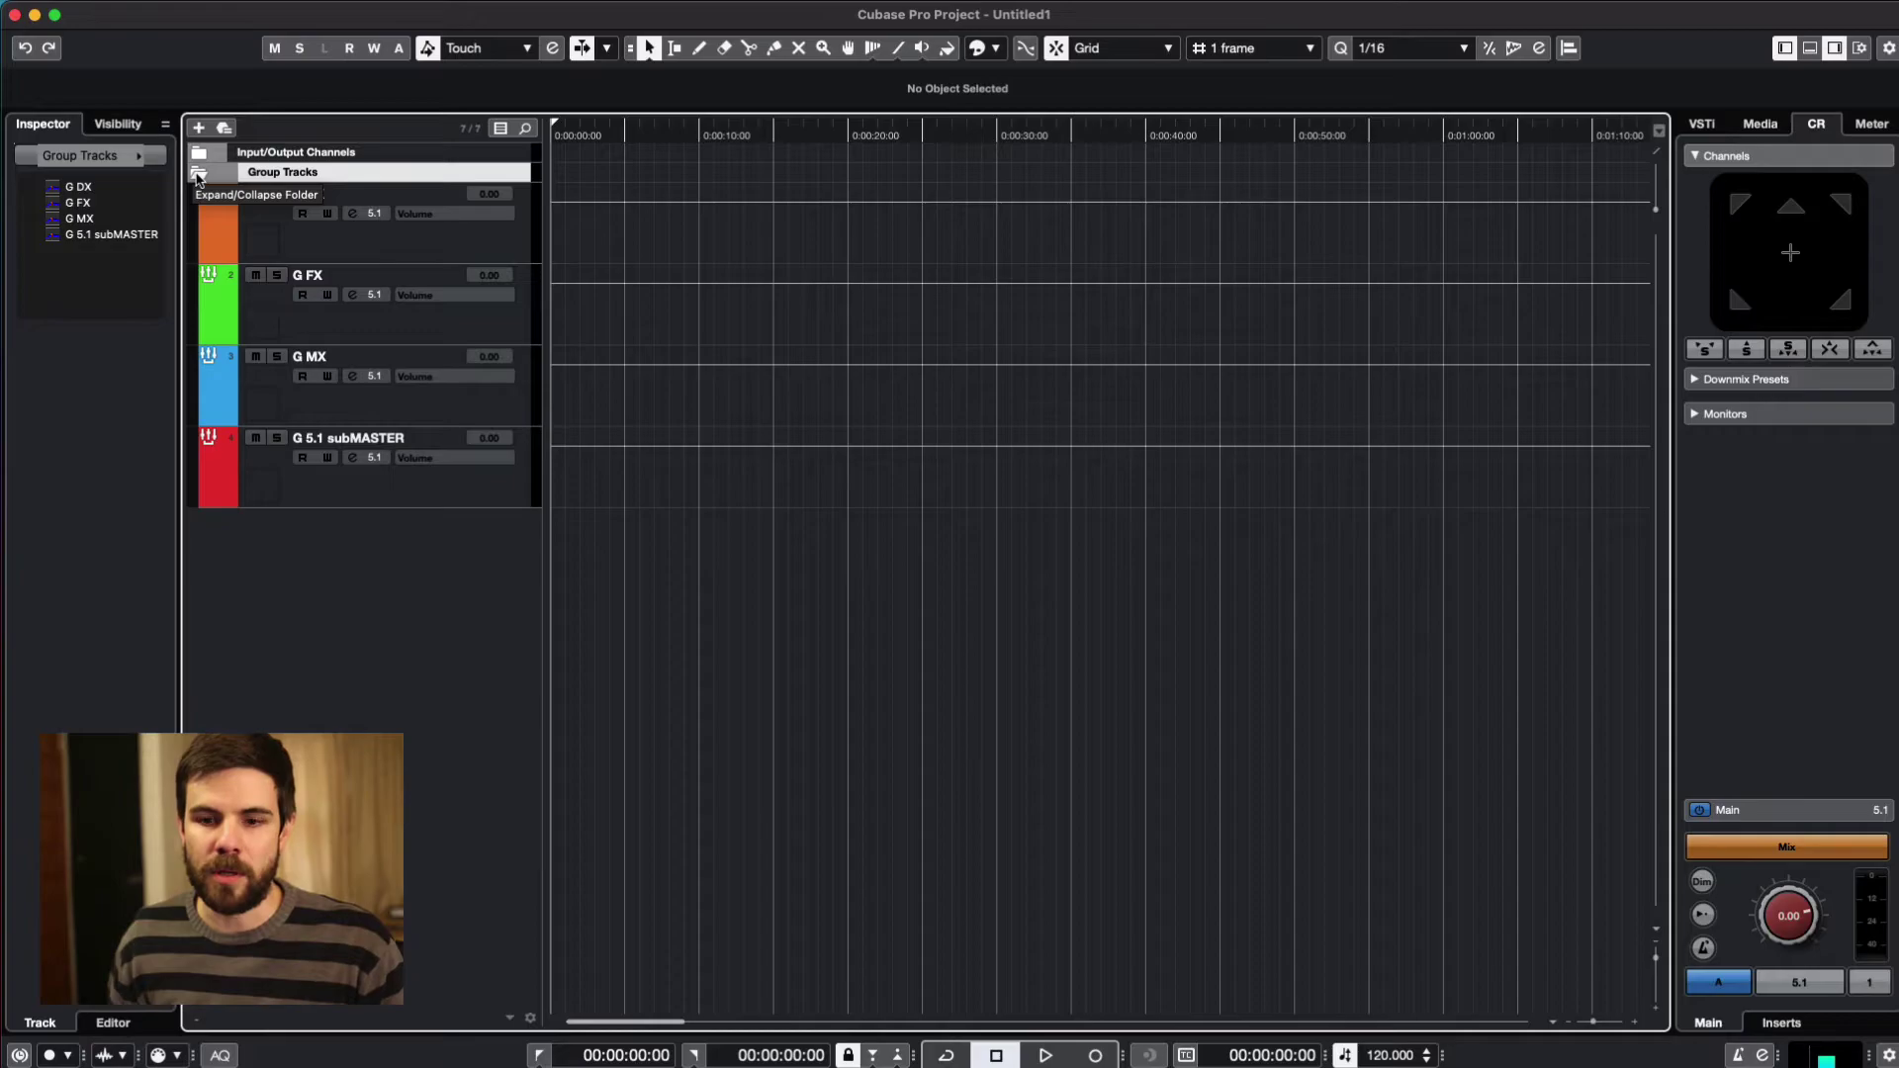
click(197, 176)
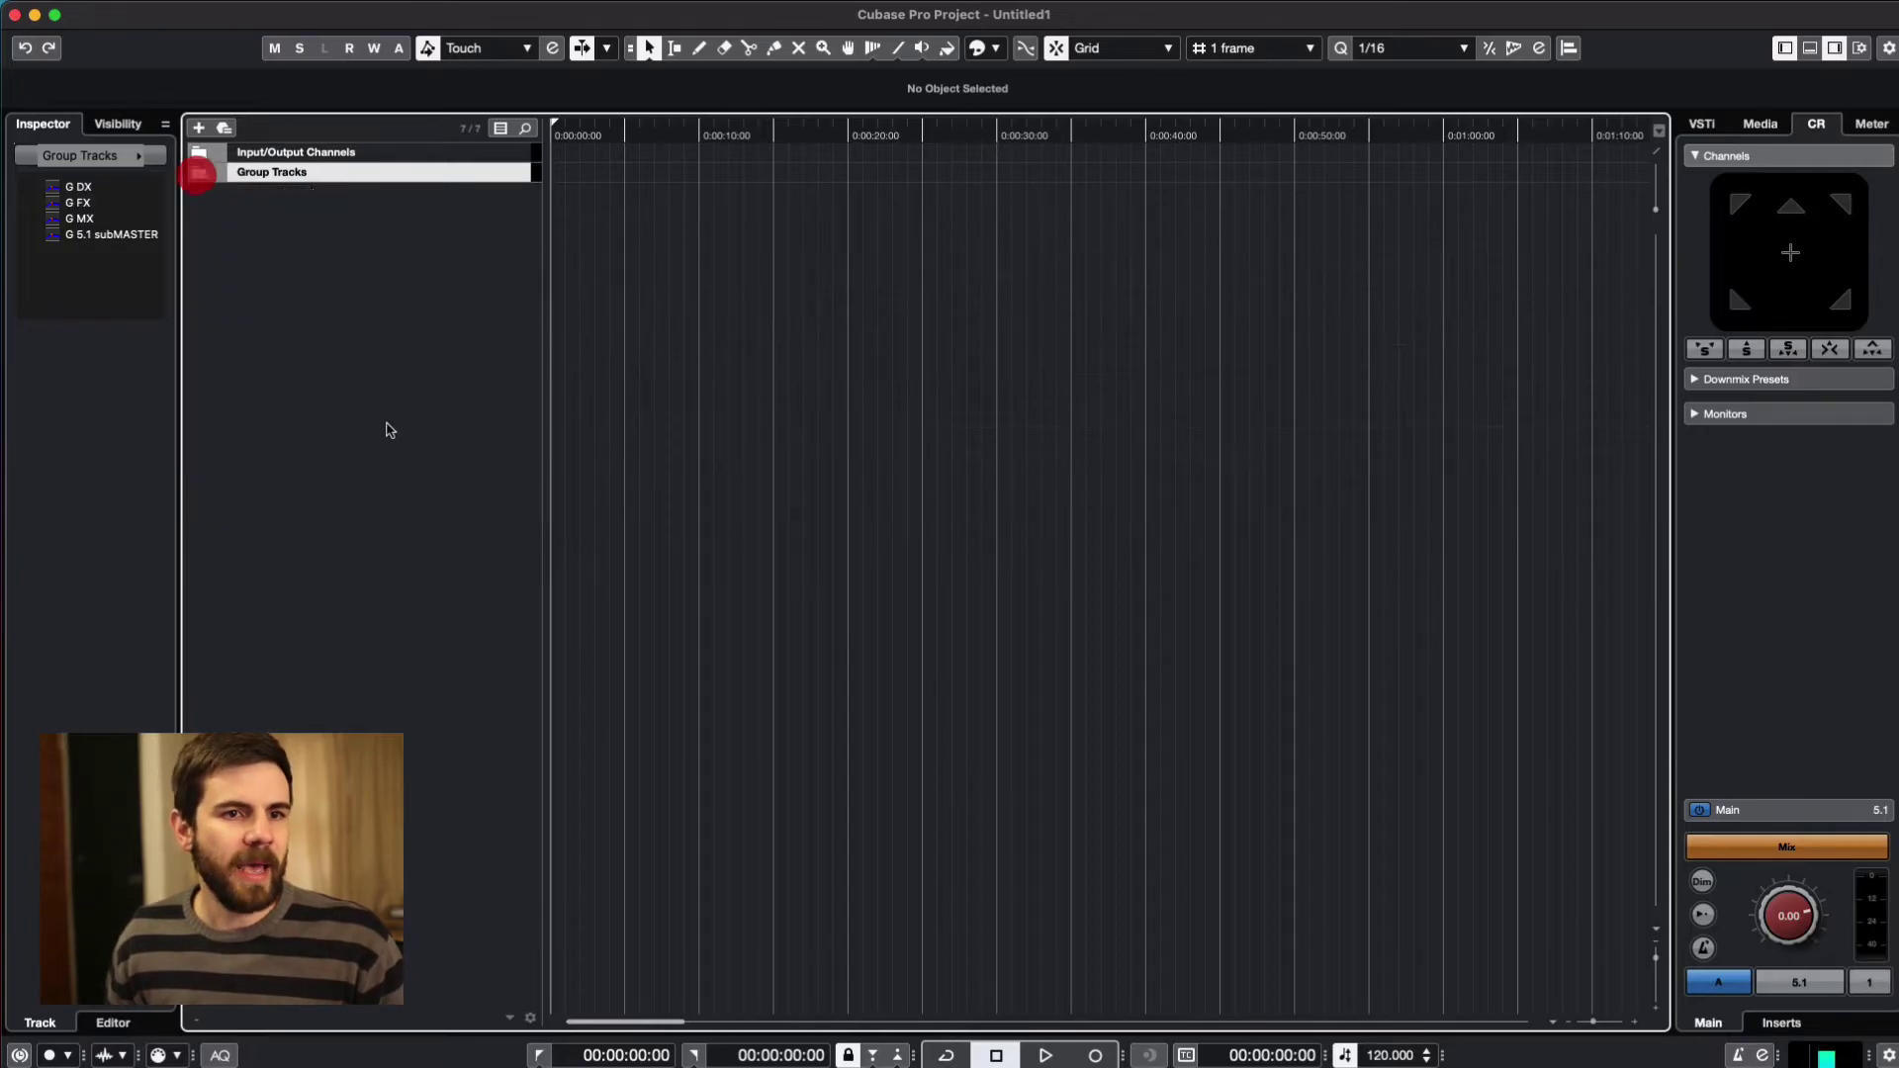
- Add a new mono audio track
click(432, 403)
right_click(425, 296)
click(502, 311)
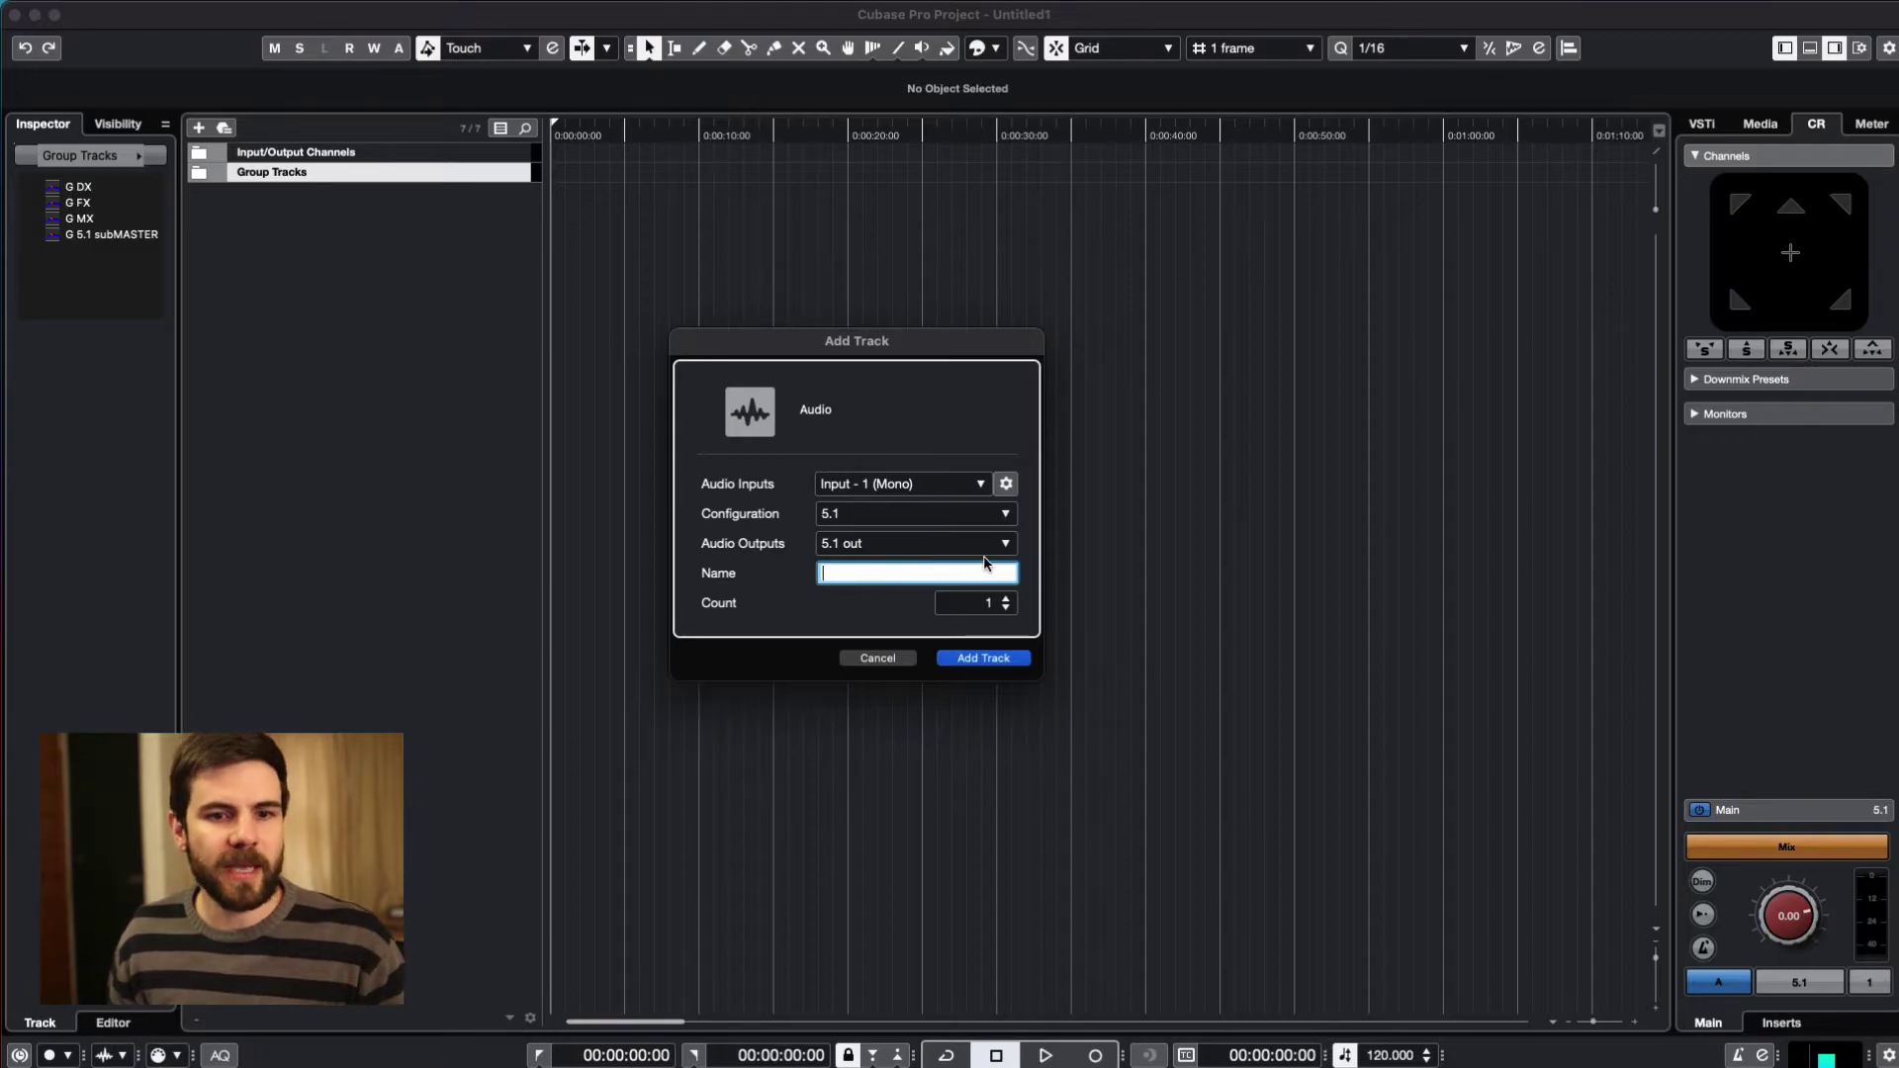
click(910, 484)
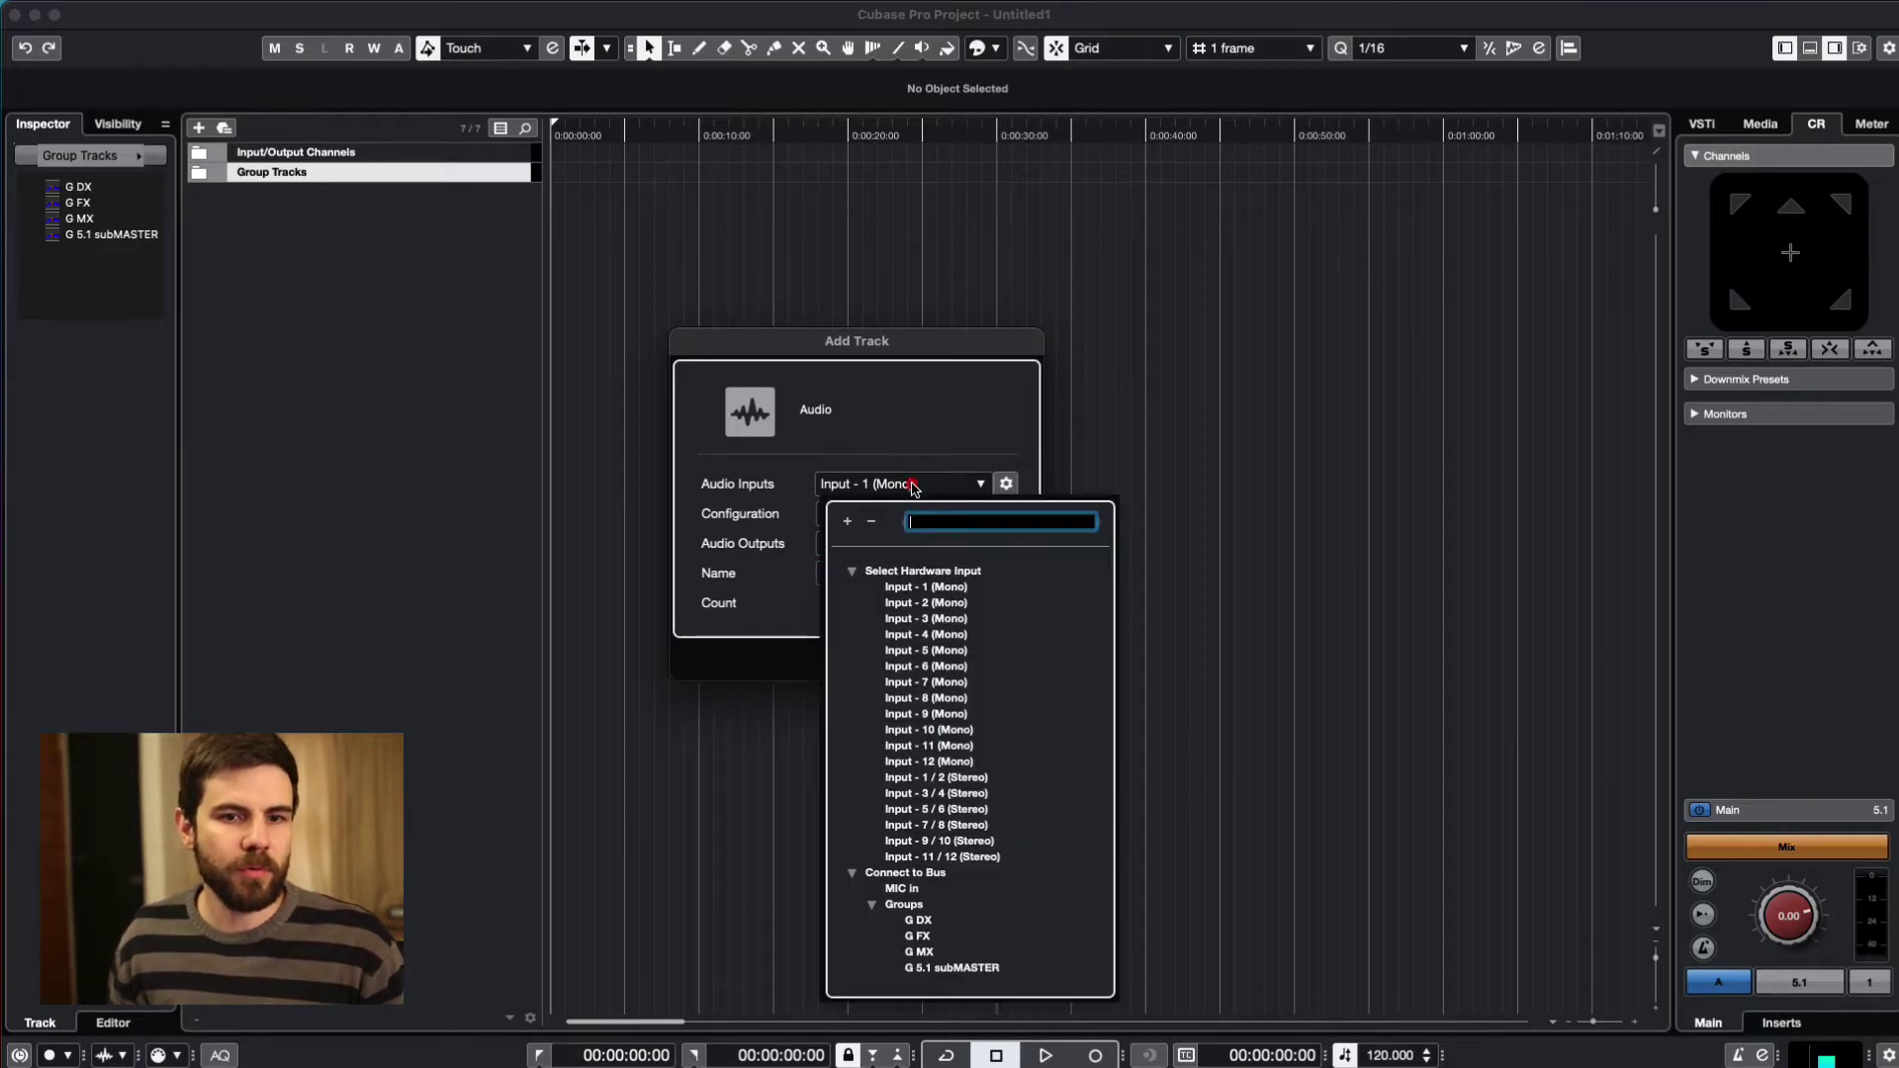
click(919, 426)
click(857, 516)
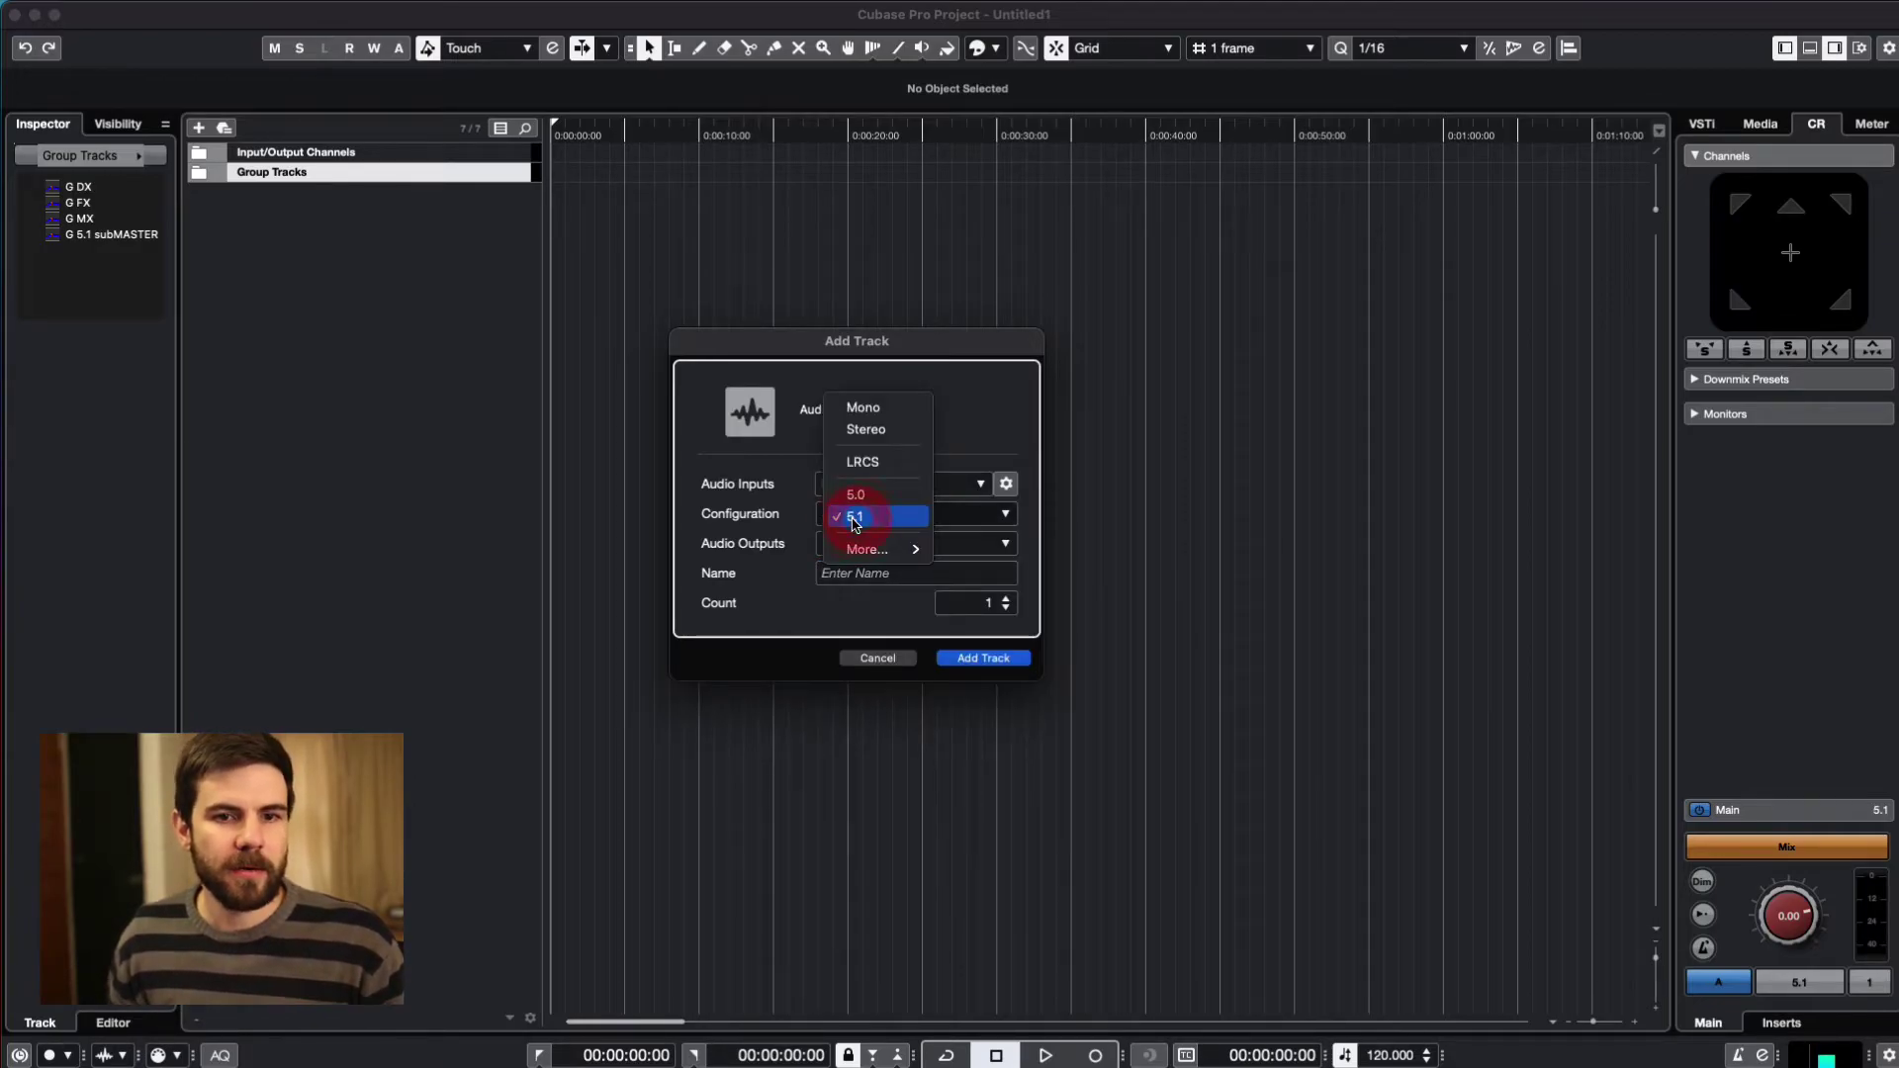
click(870, 410)
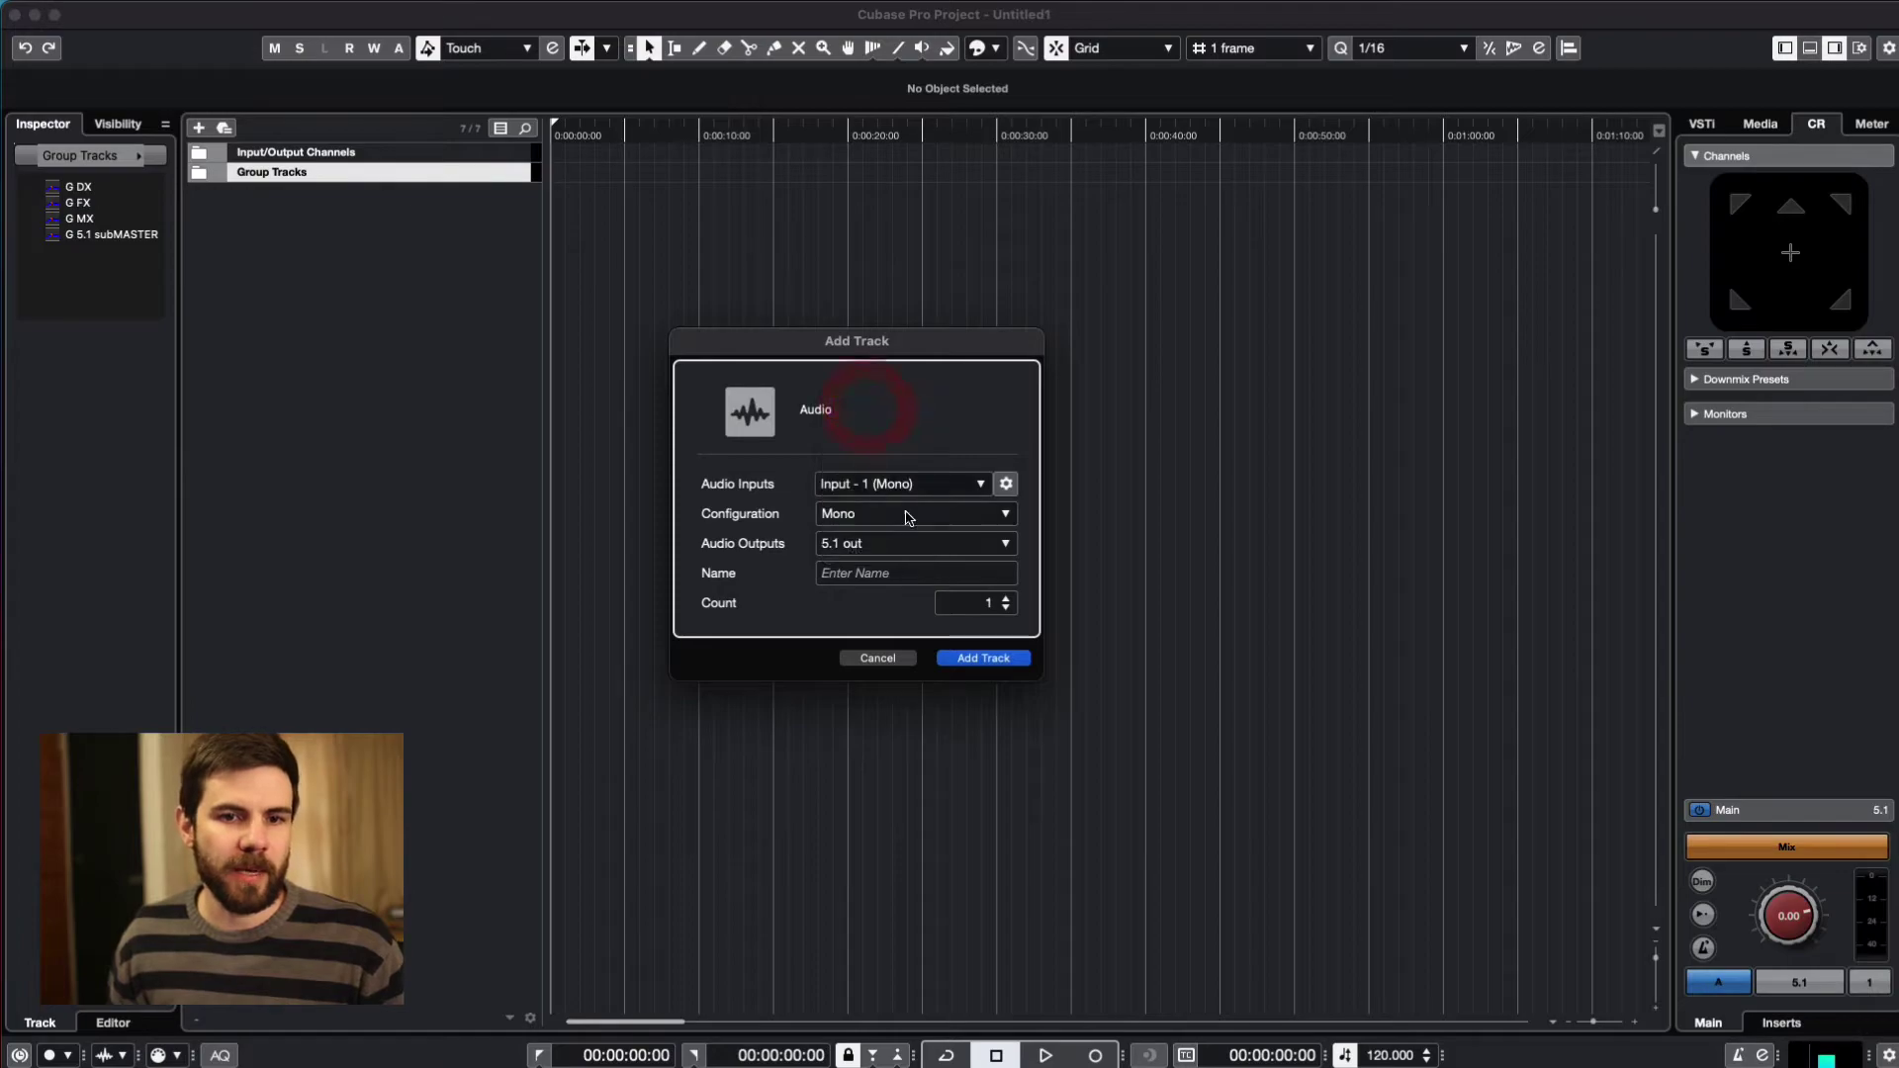
click(897, 571)
key(Return)
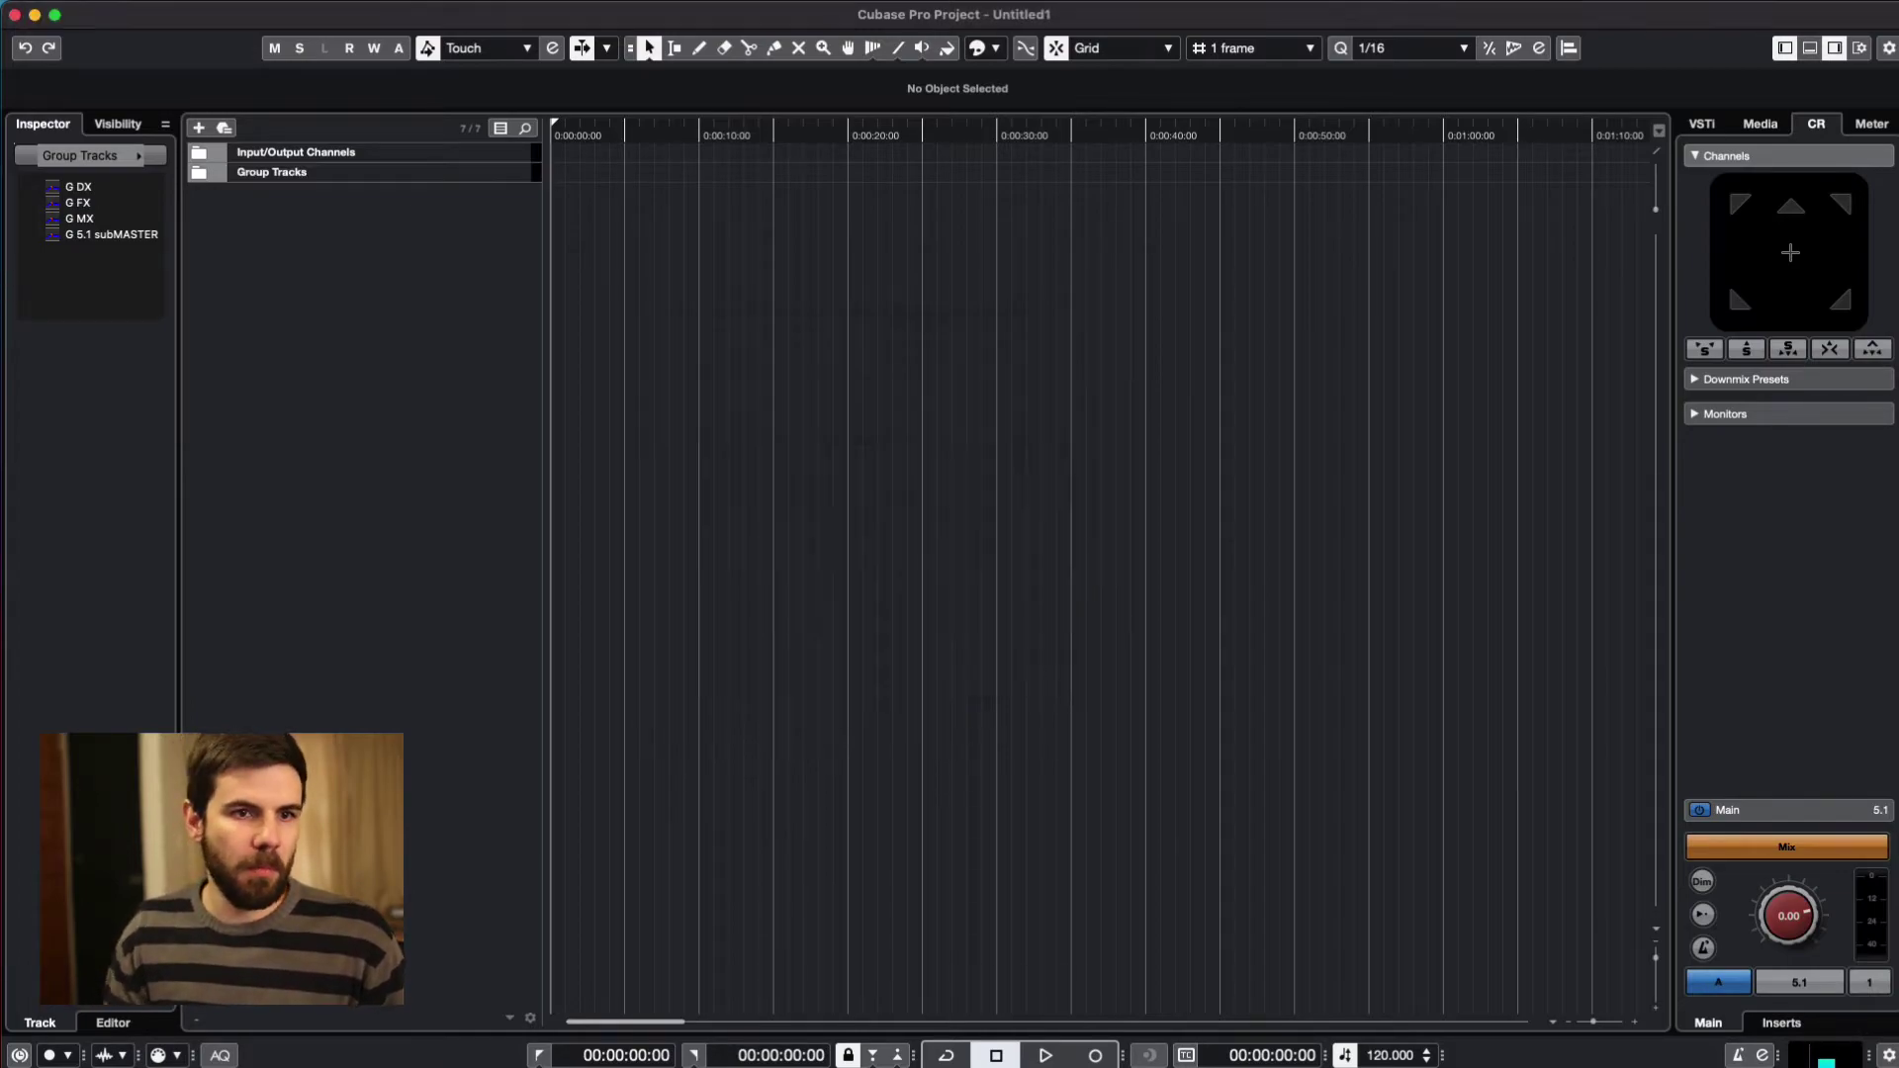
- Rename the Audio 01 track to DX
double_click(308, 193)
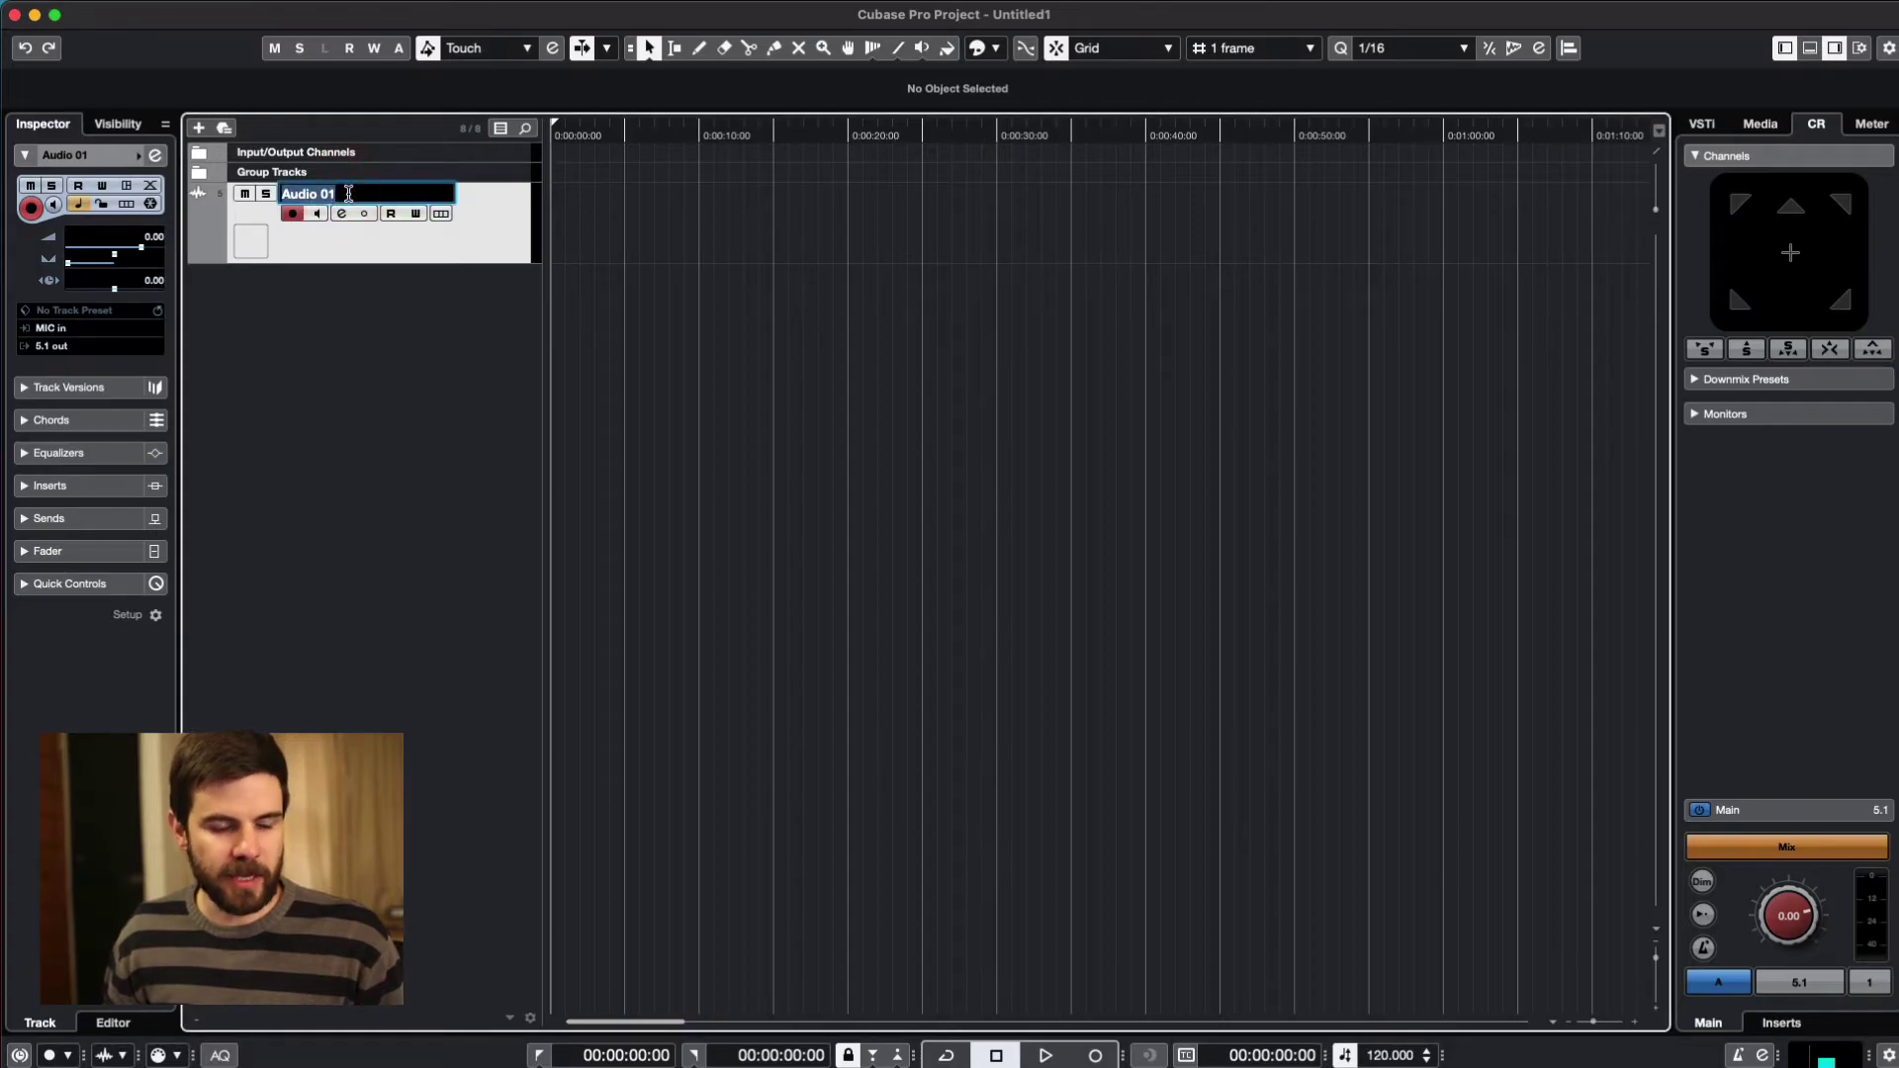
text(DX)
click(404, 332)
right_click(405, 260)
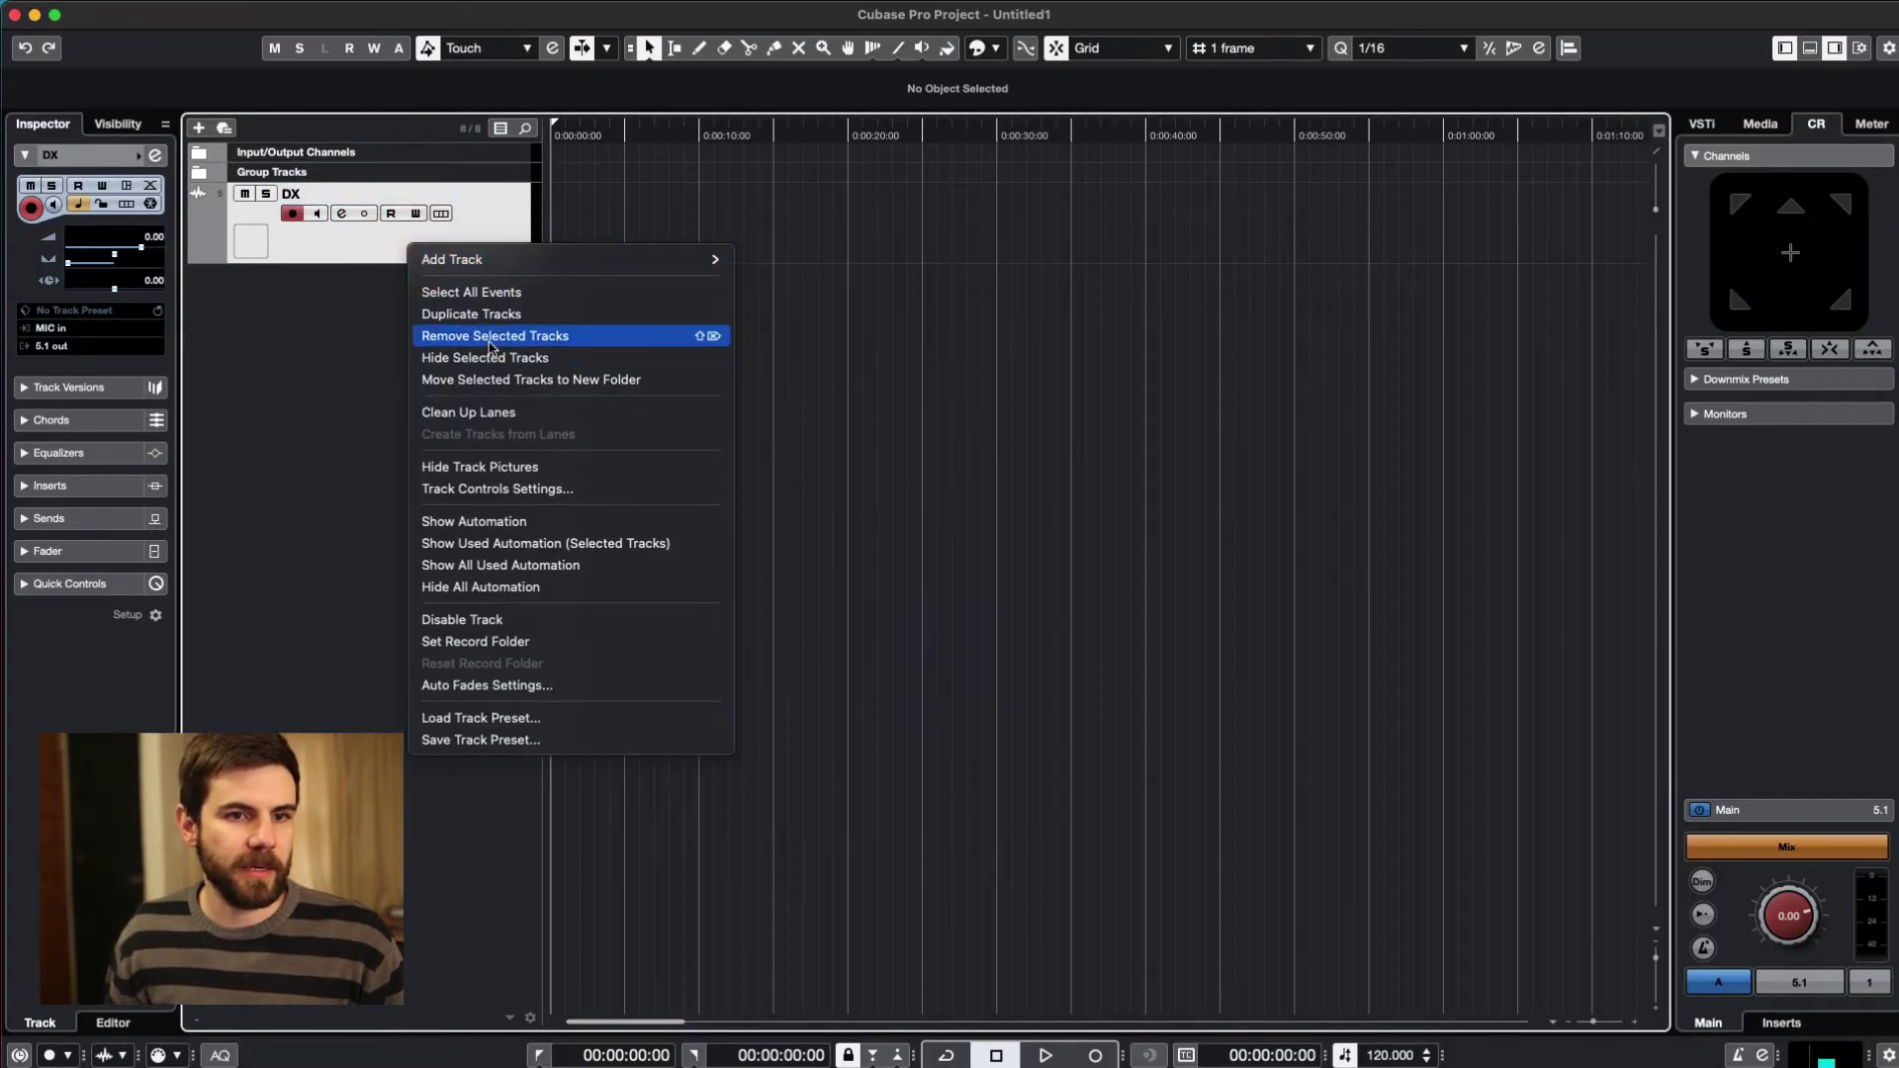
key(Escape)
- Duplicate the DX track twice, giving three DX tracks
right_click(450, 336)
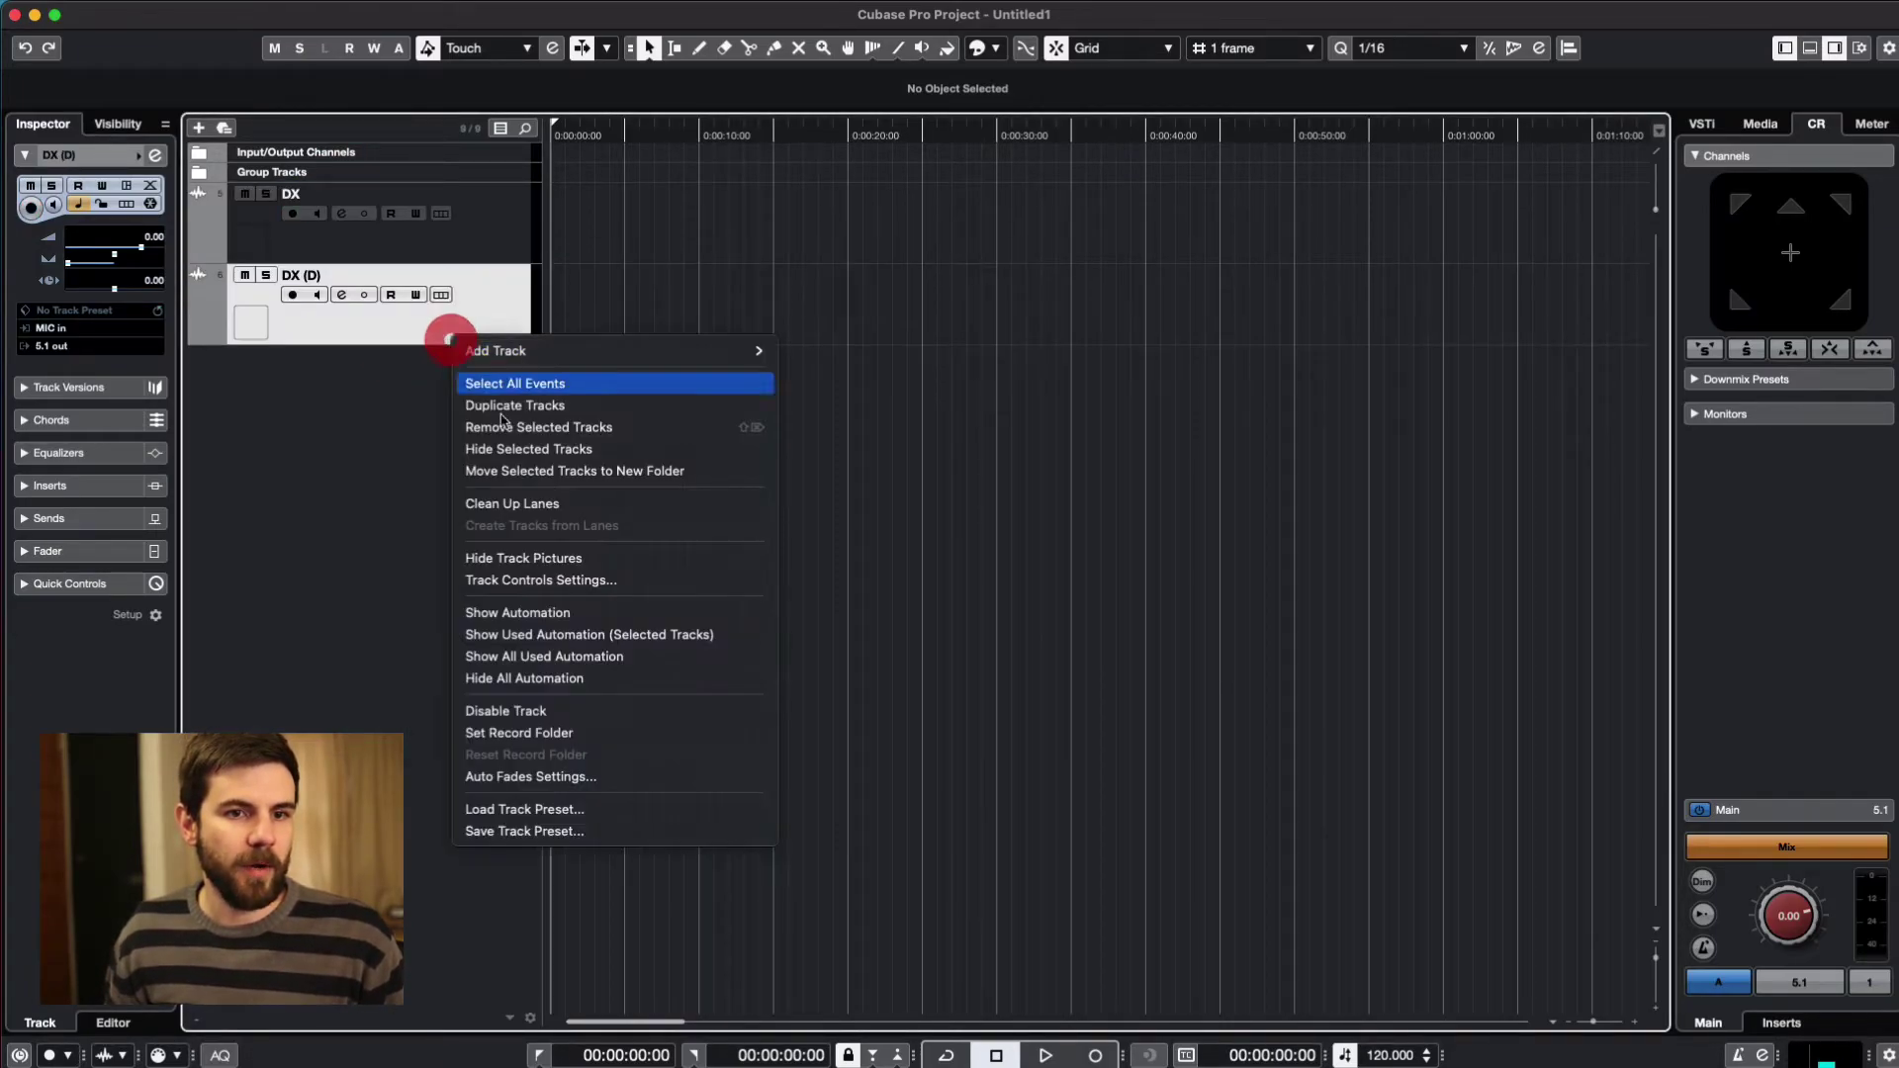
click(550, 405)
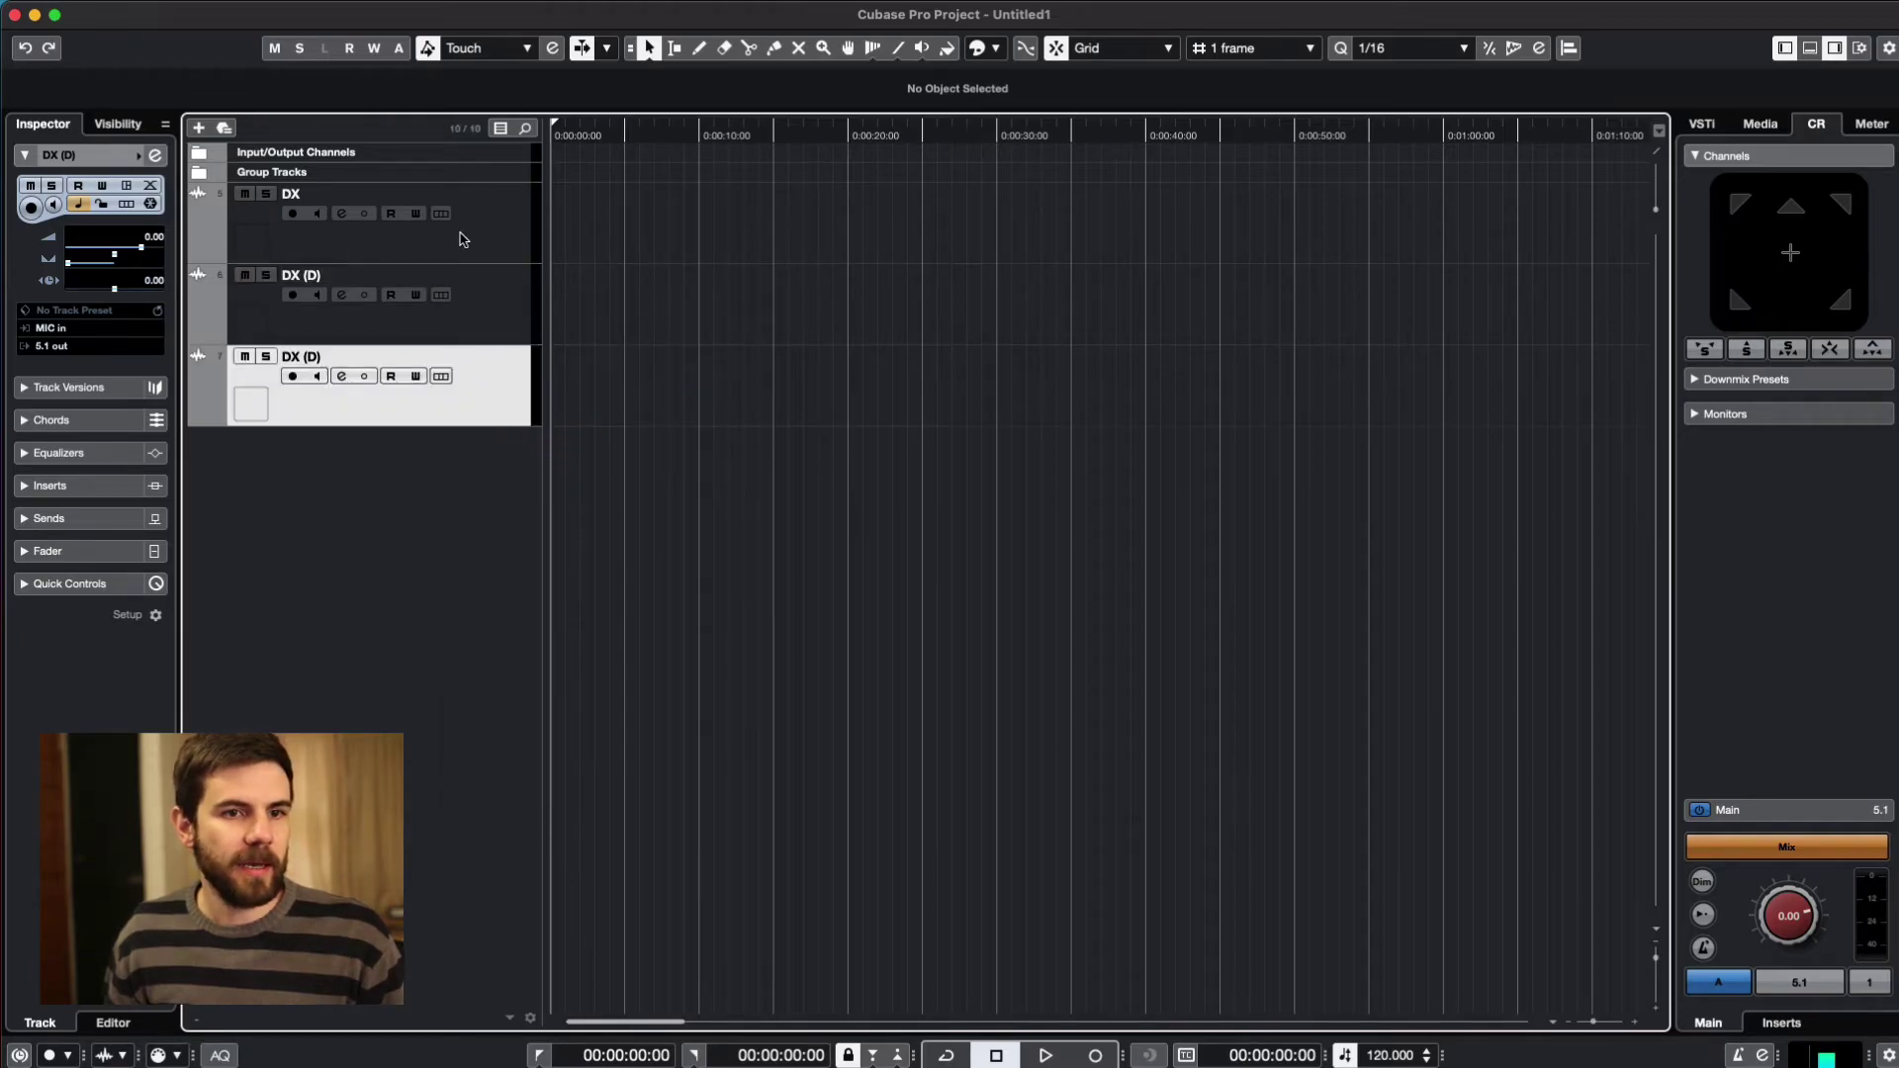
click(465, 234)
shift+click(517, 377)
right_click(507, 238)
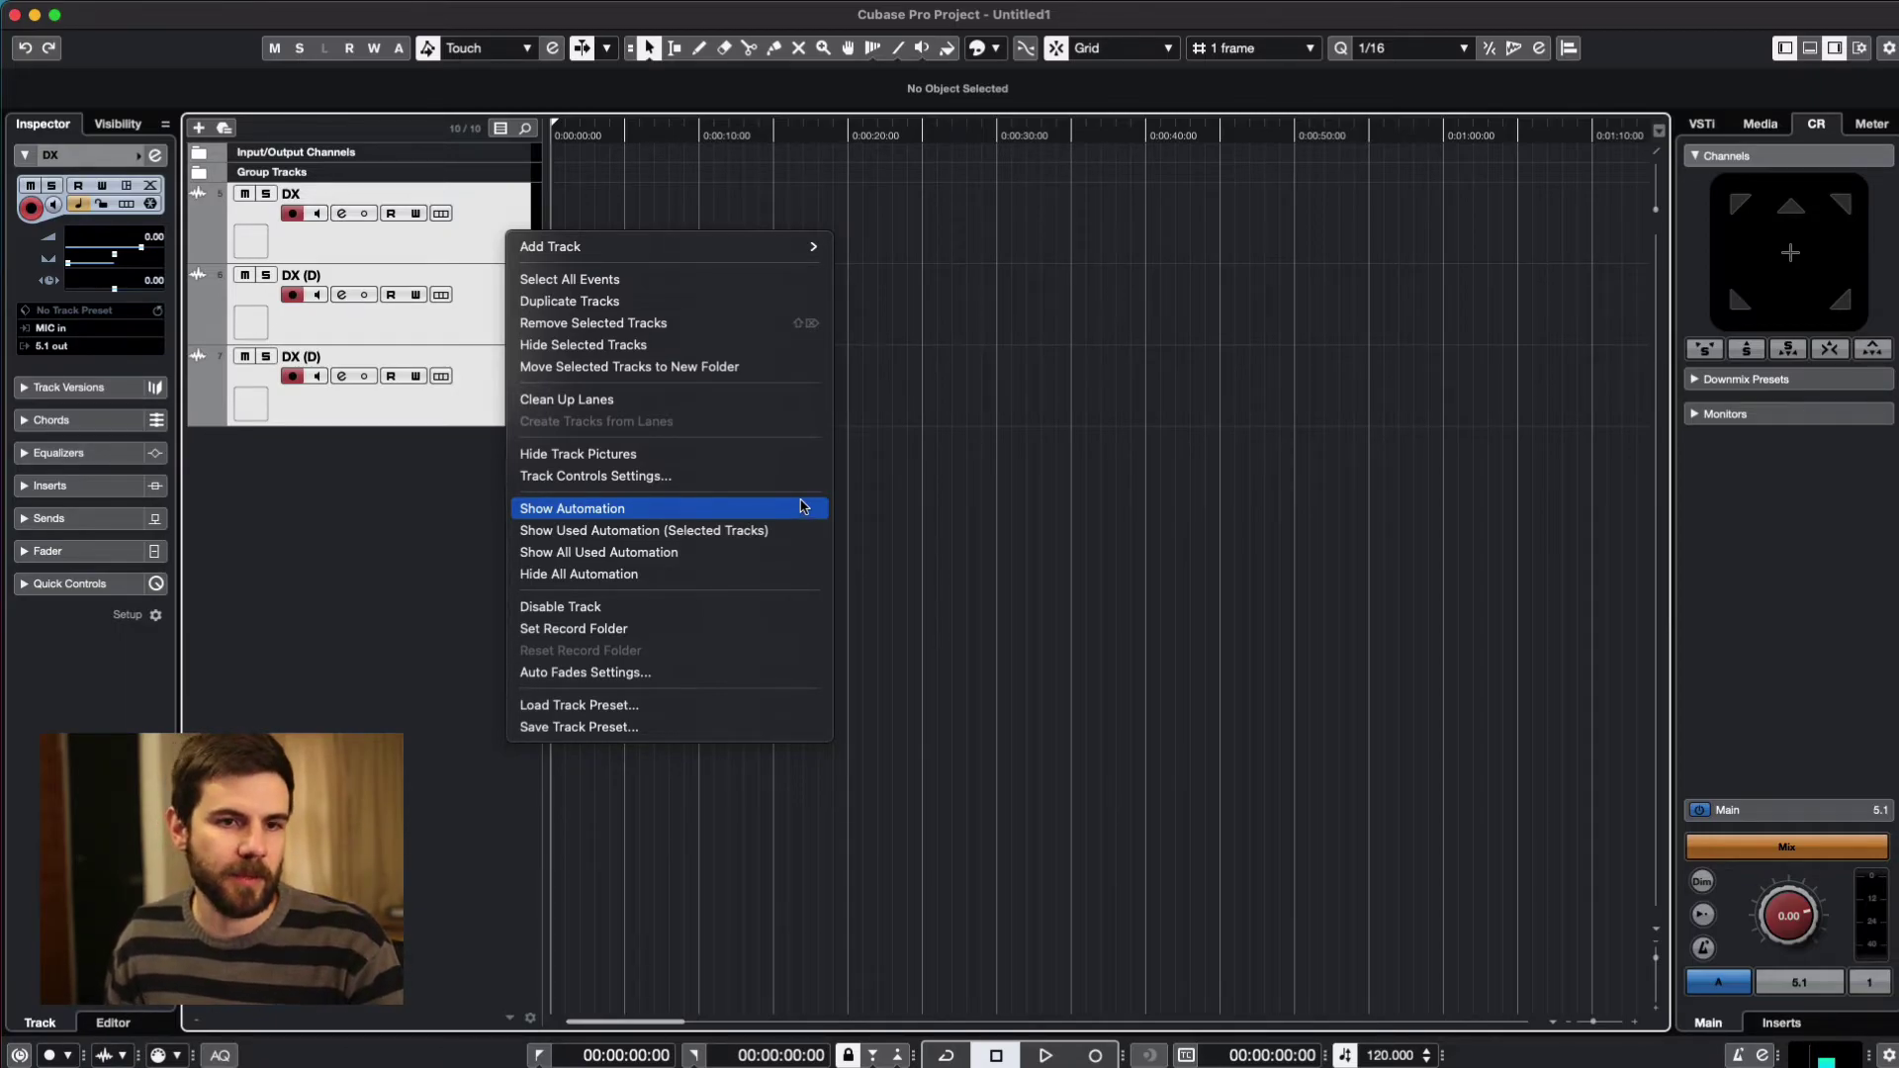
click(417, 241)
- Colour the three tracks orange, green and light blue, and move Group Tracks below them
click(485, 242)
click(995, 47)
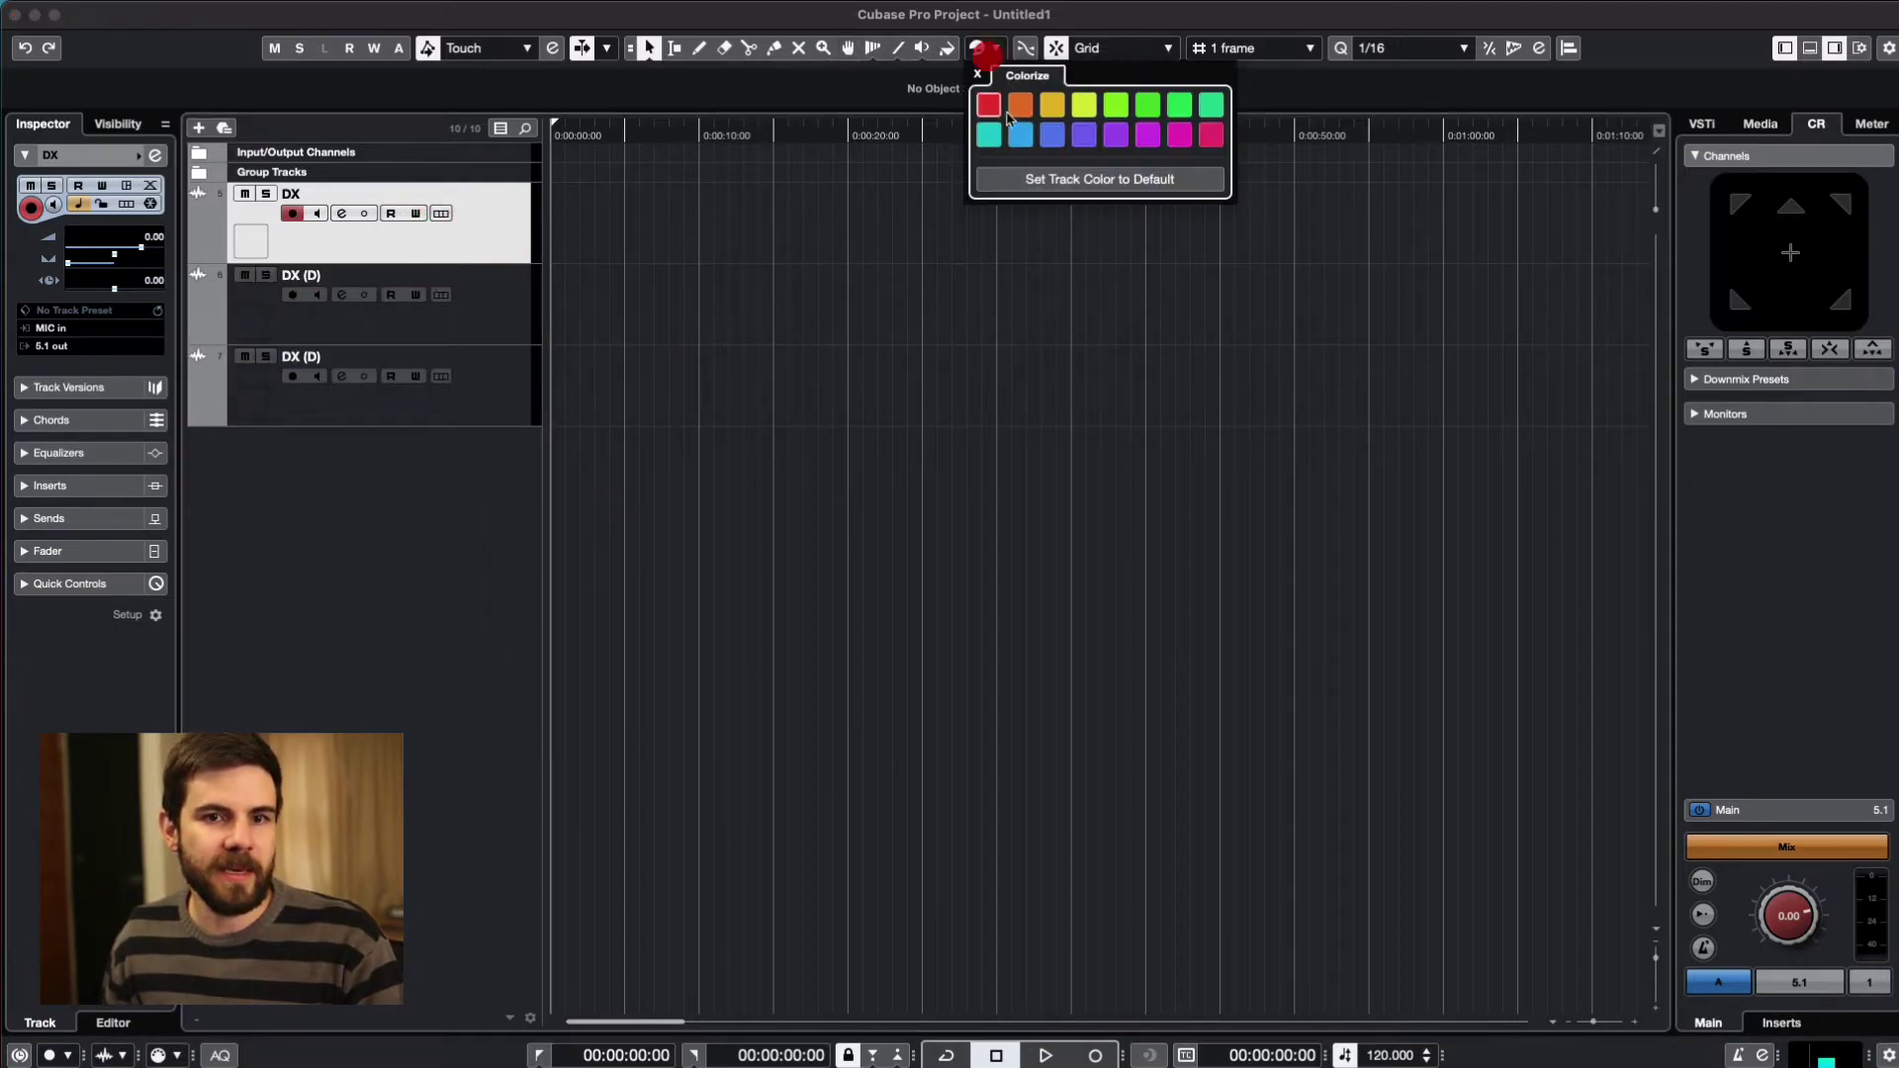
click(1020, 107)
click(512, 322)
click(506, 299)
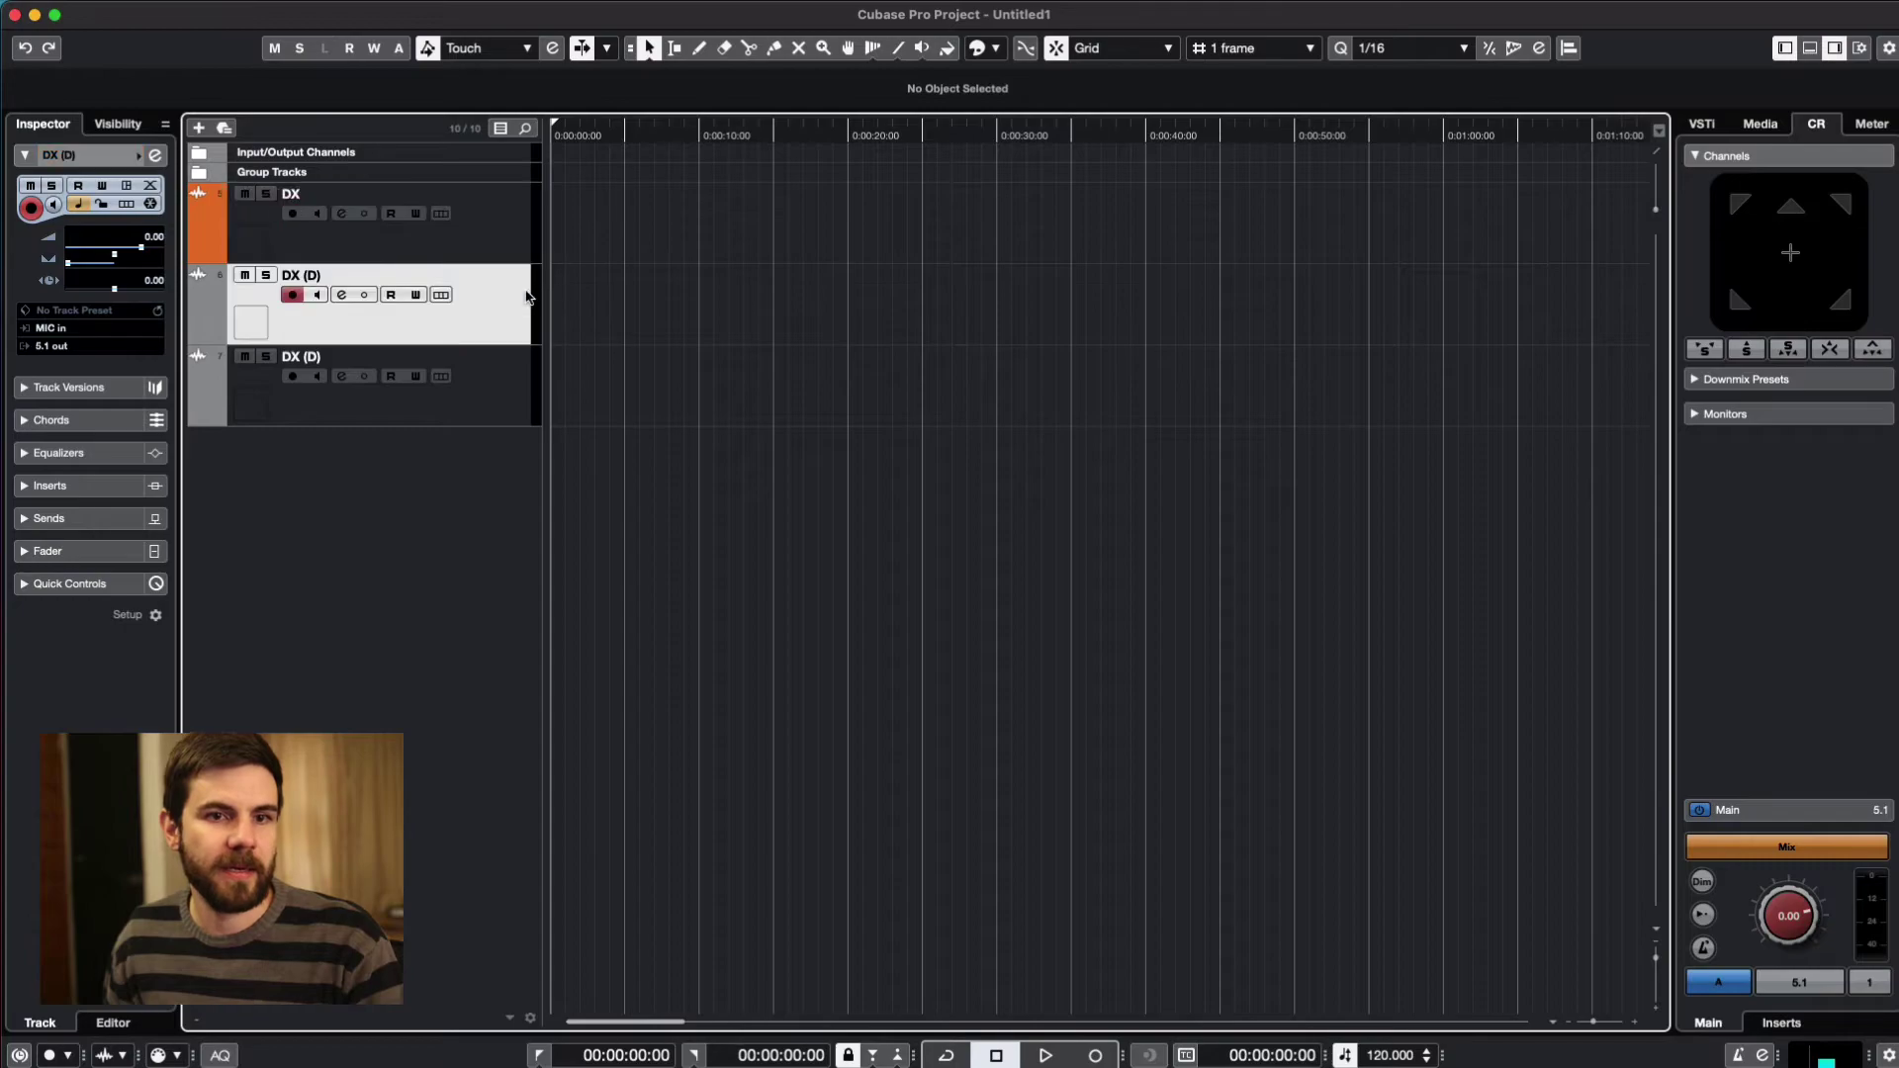
click(971, 50)
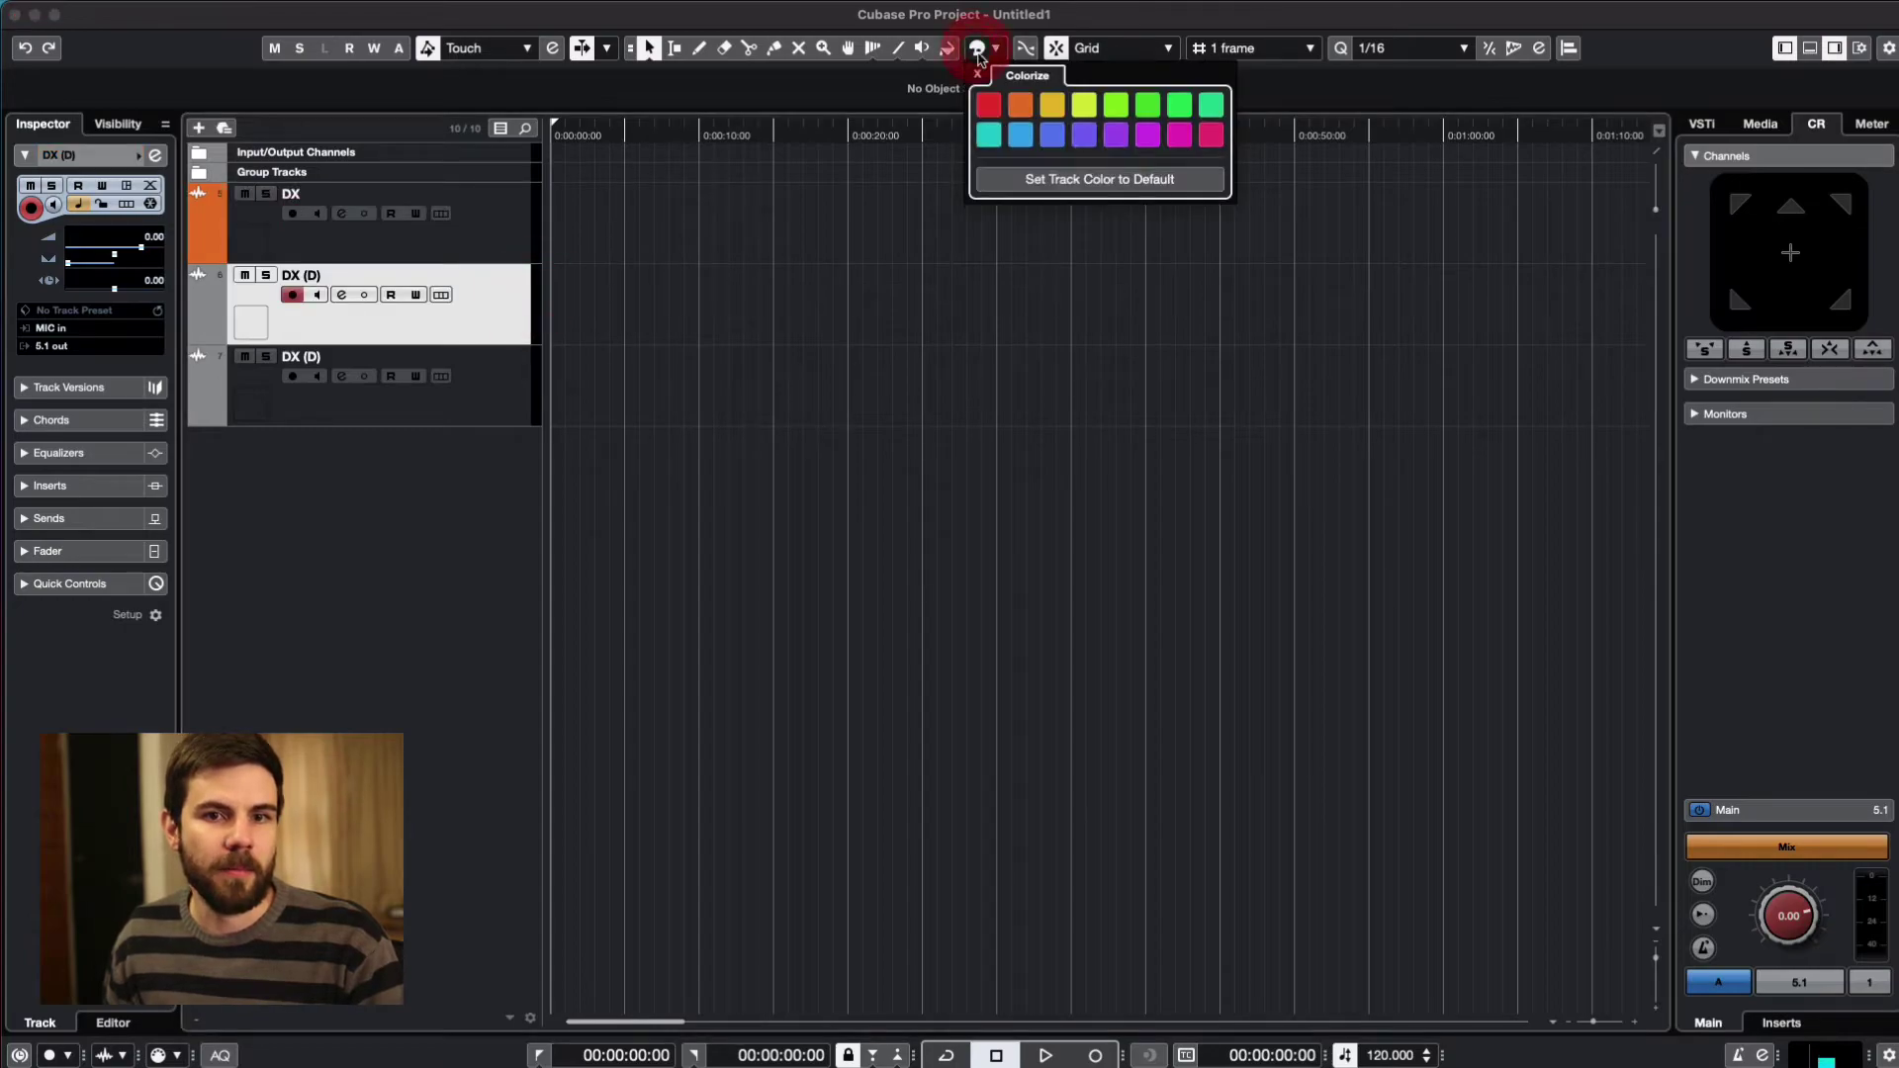
click(1126, 107)
click(494, 405)
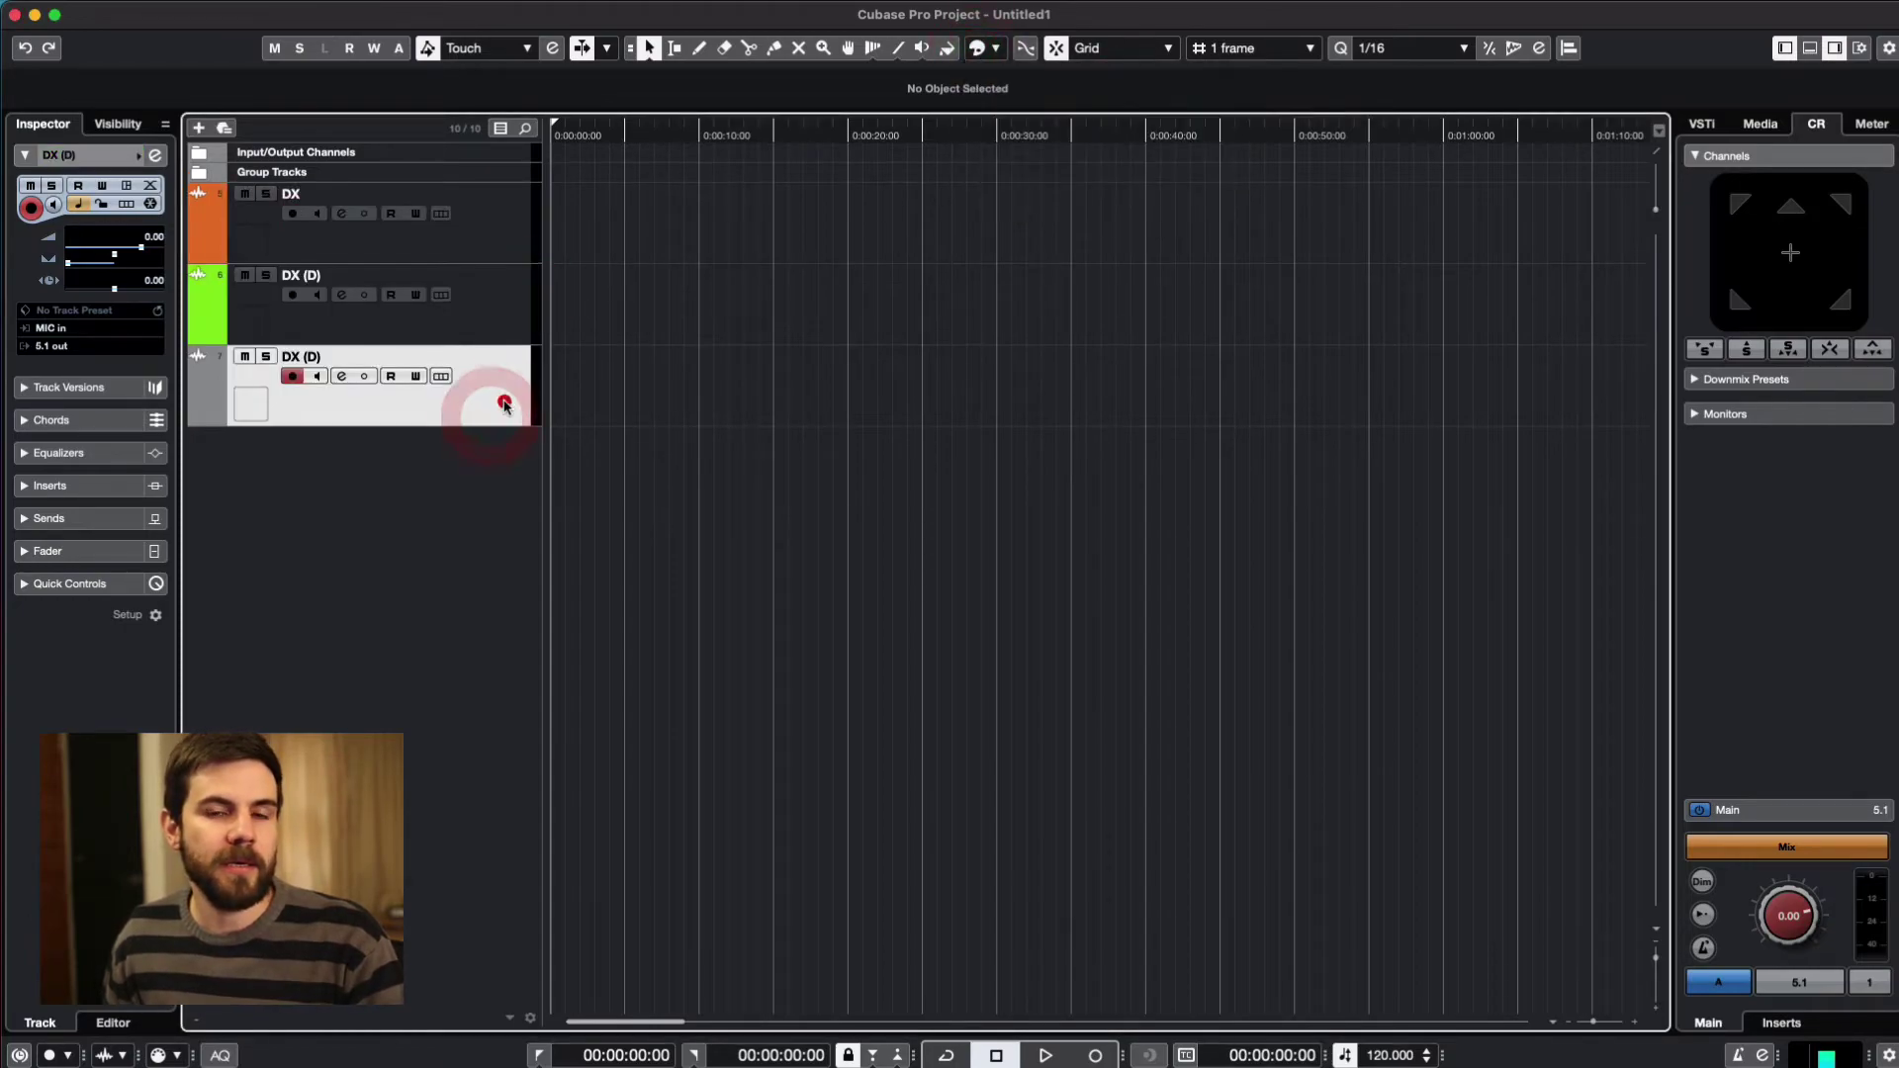
click(976, 48)
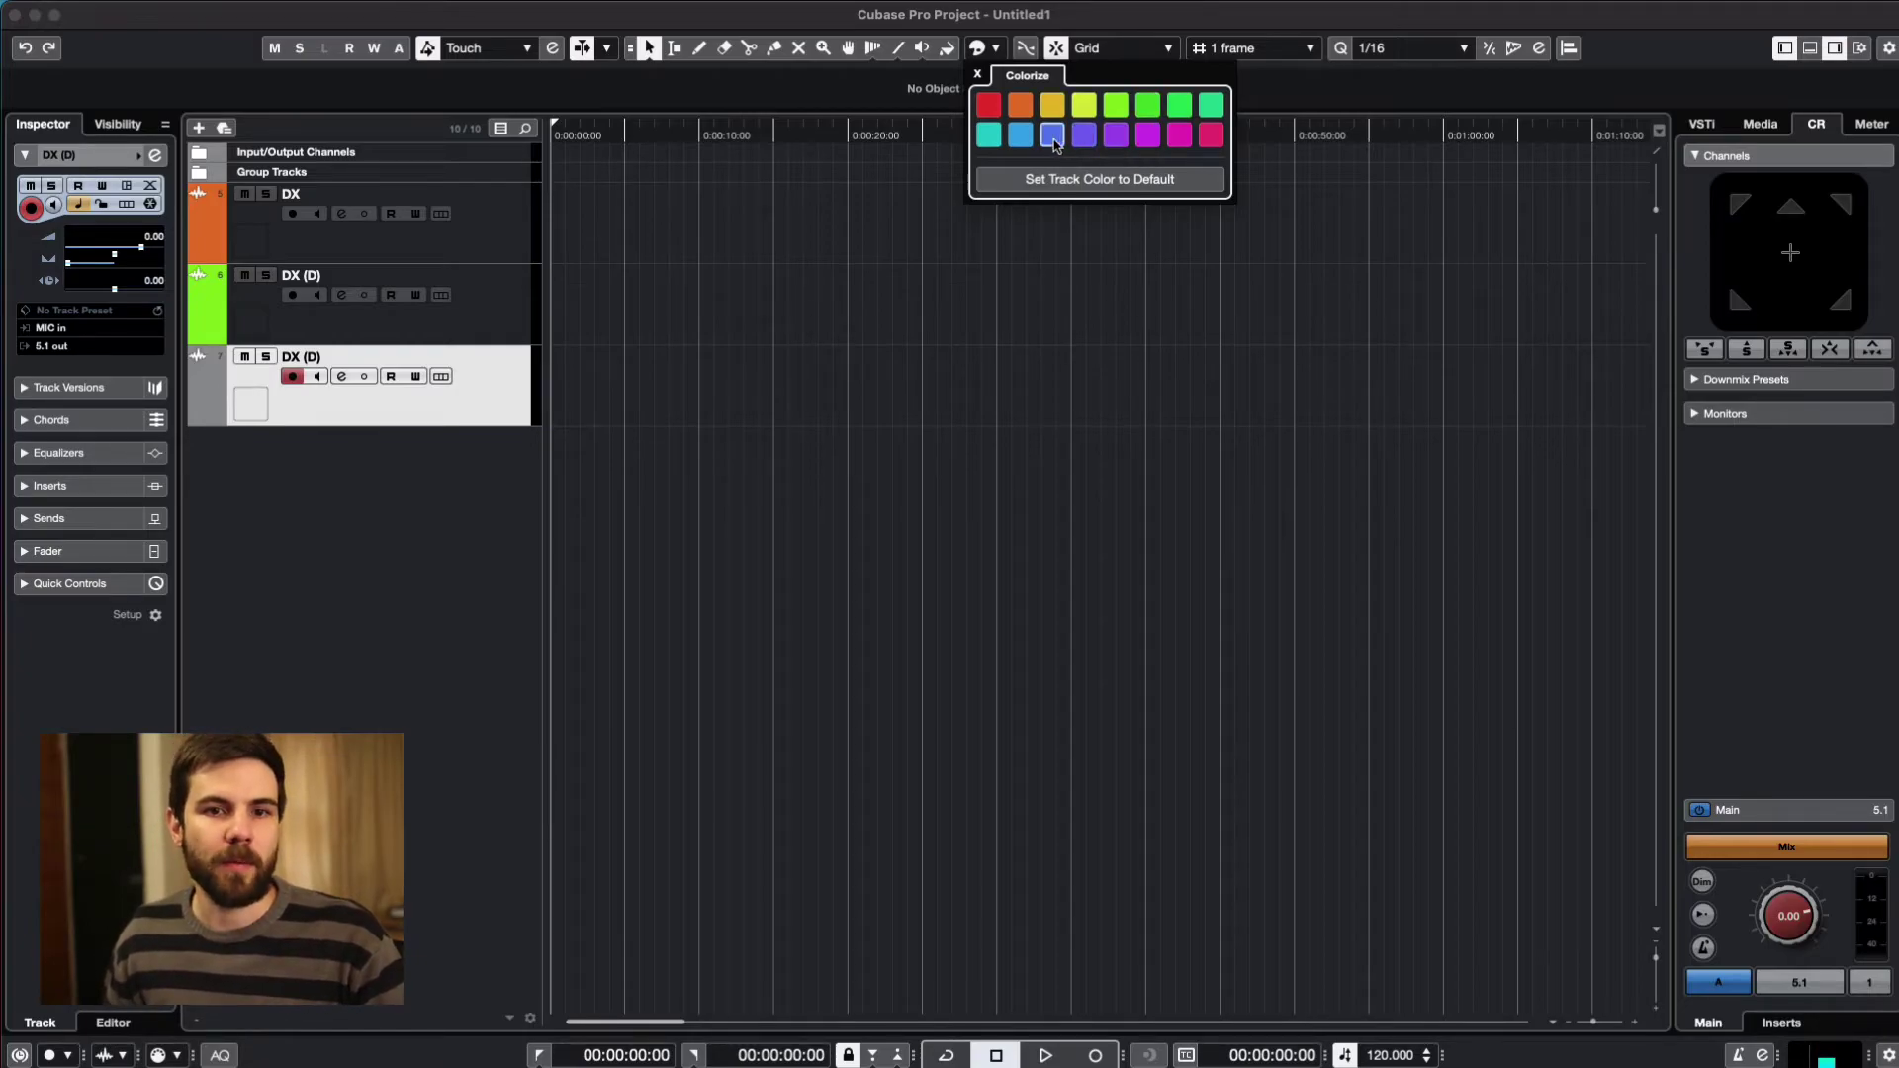
click(1019, 137)
drag(502, 171, 482, 467)
- Rename the green duplicate FX and the blue duplicate MX
click(500, 215)
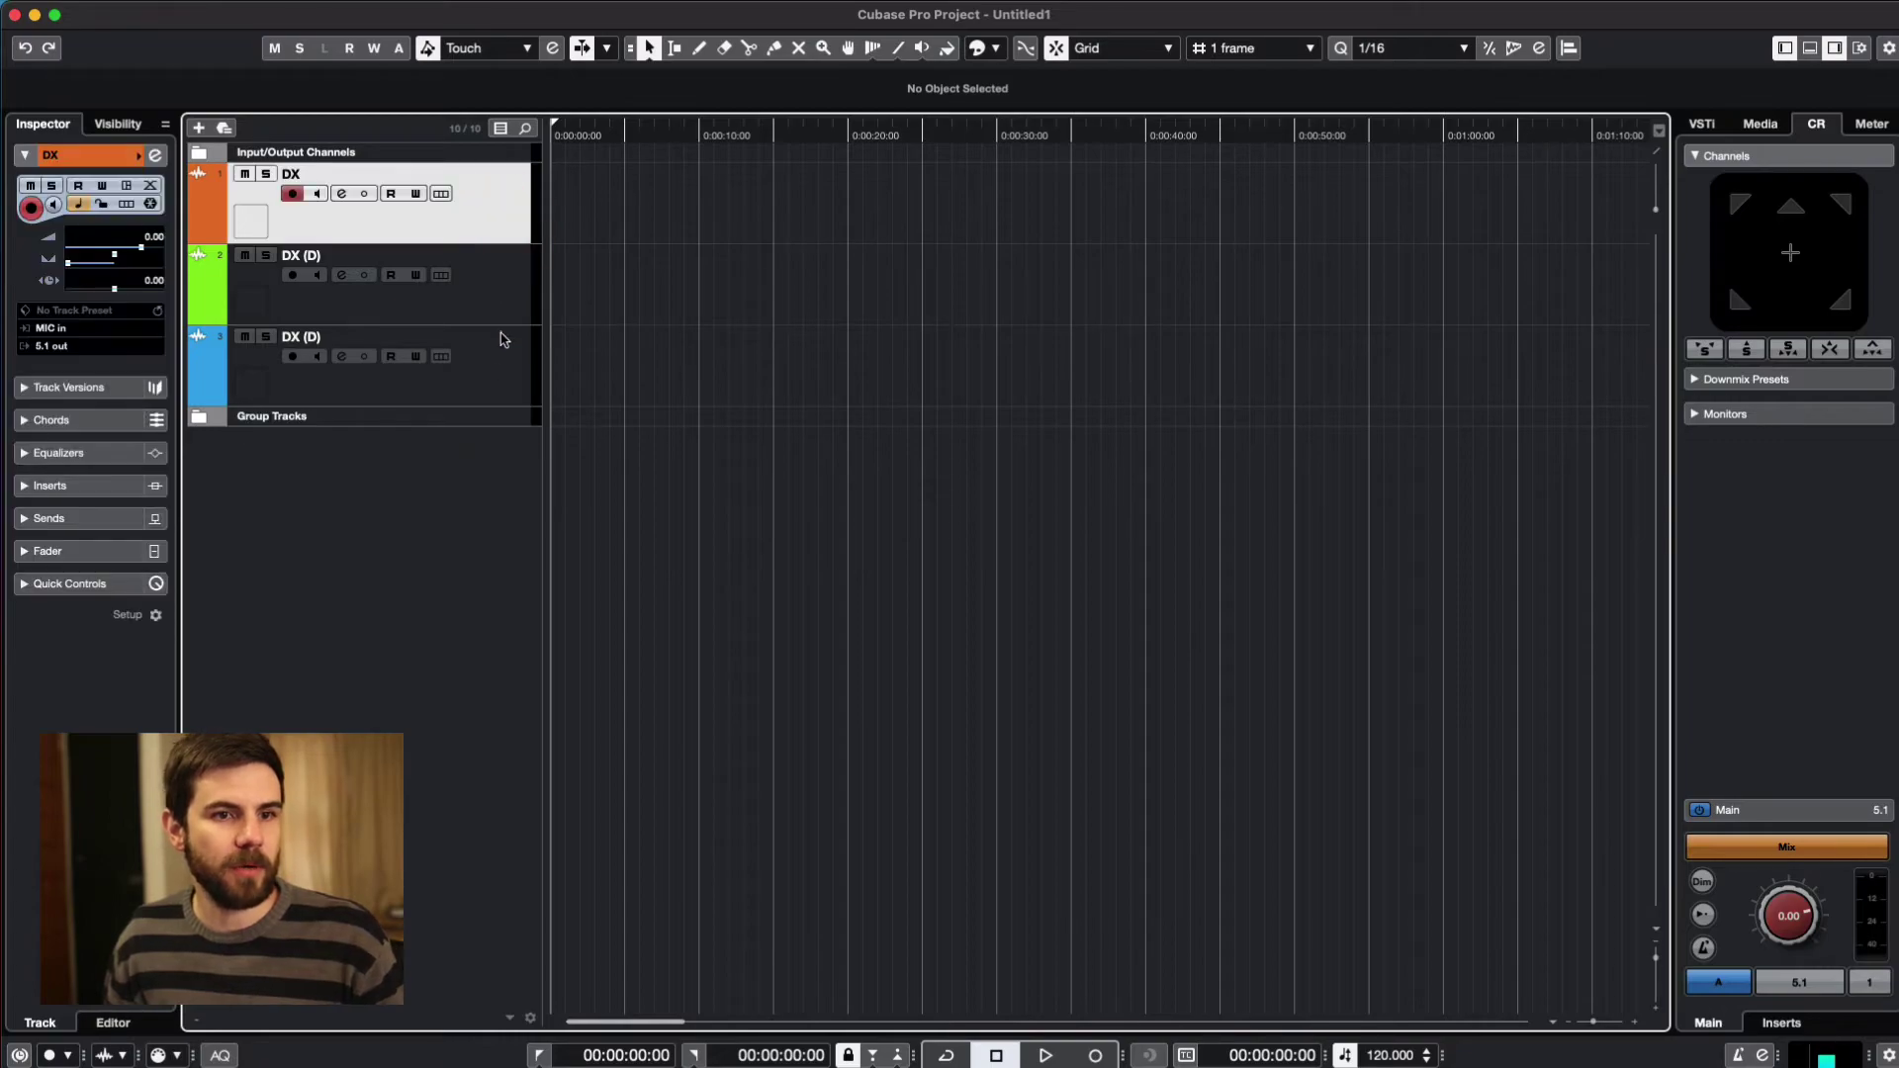
click(493, 287)
double_click(415, 256)
text(F)
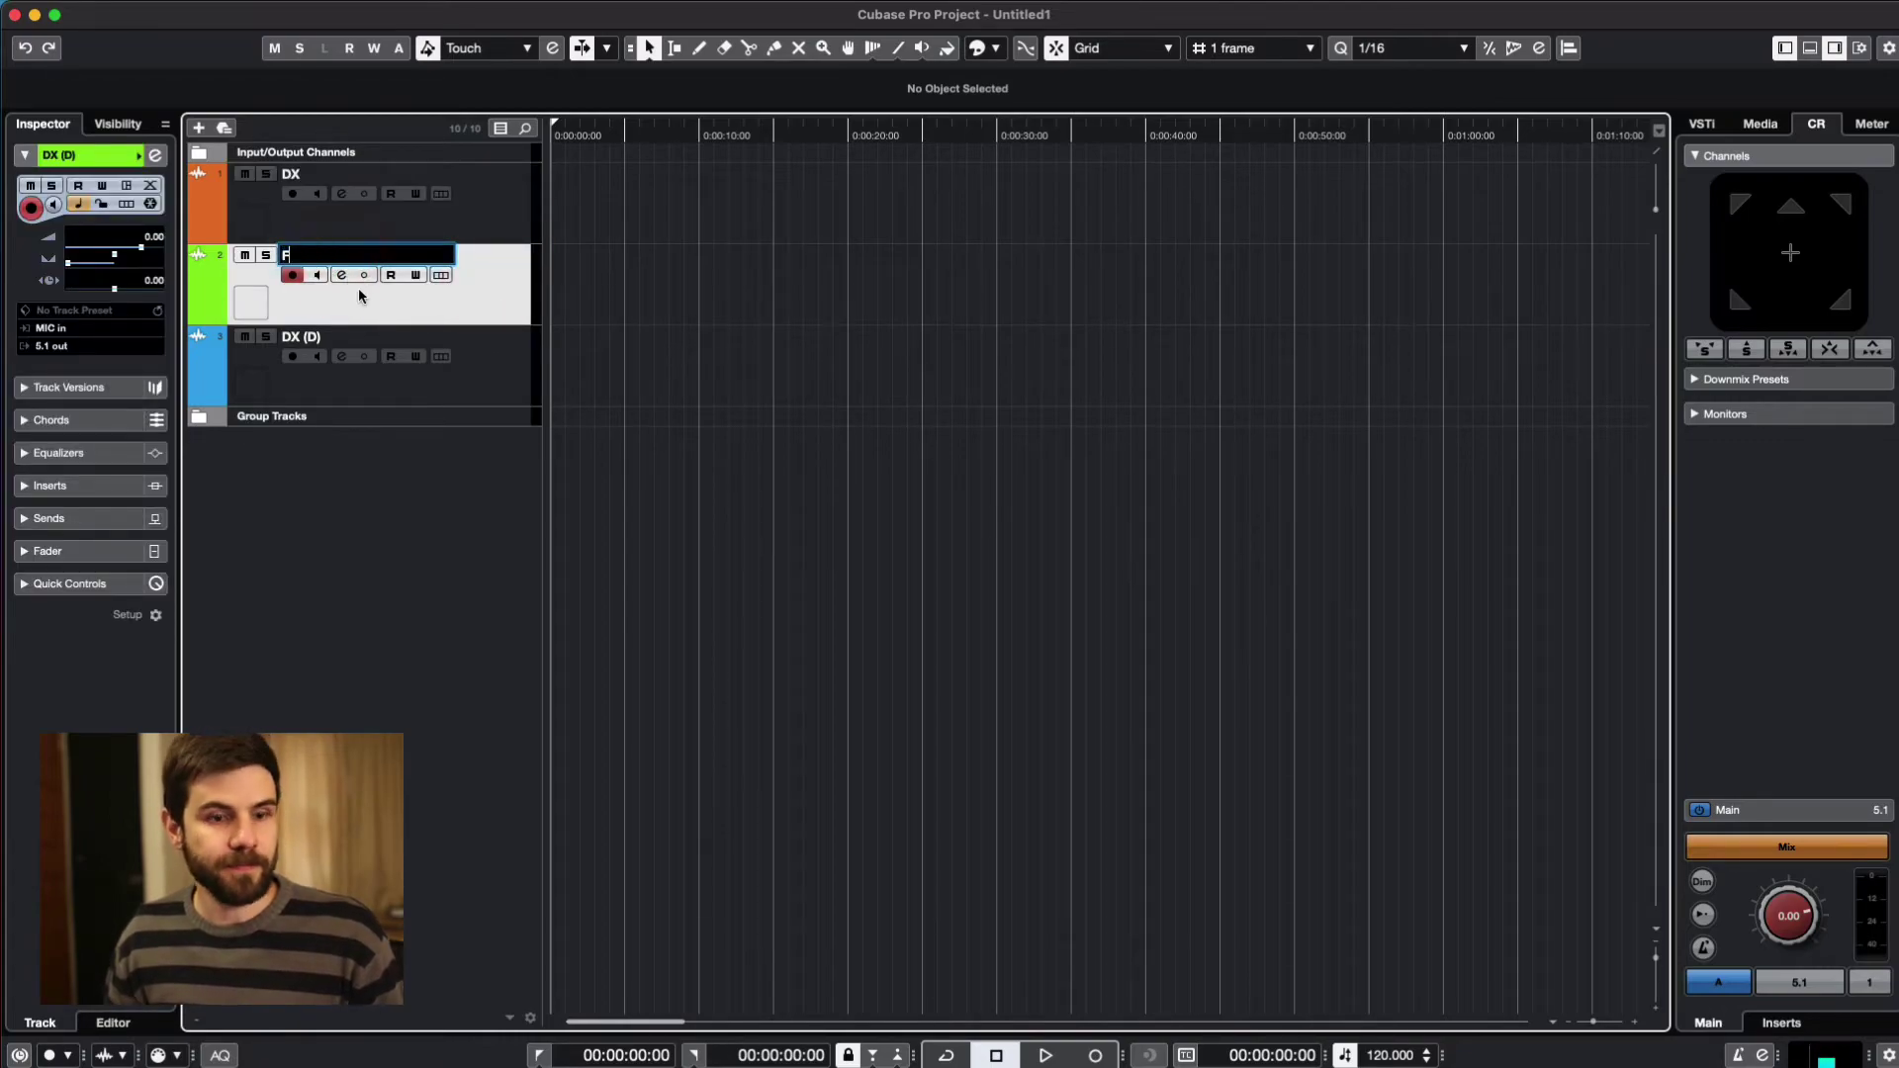
text(X)
double_click(490, 341)
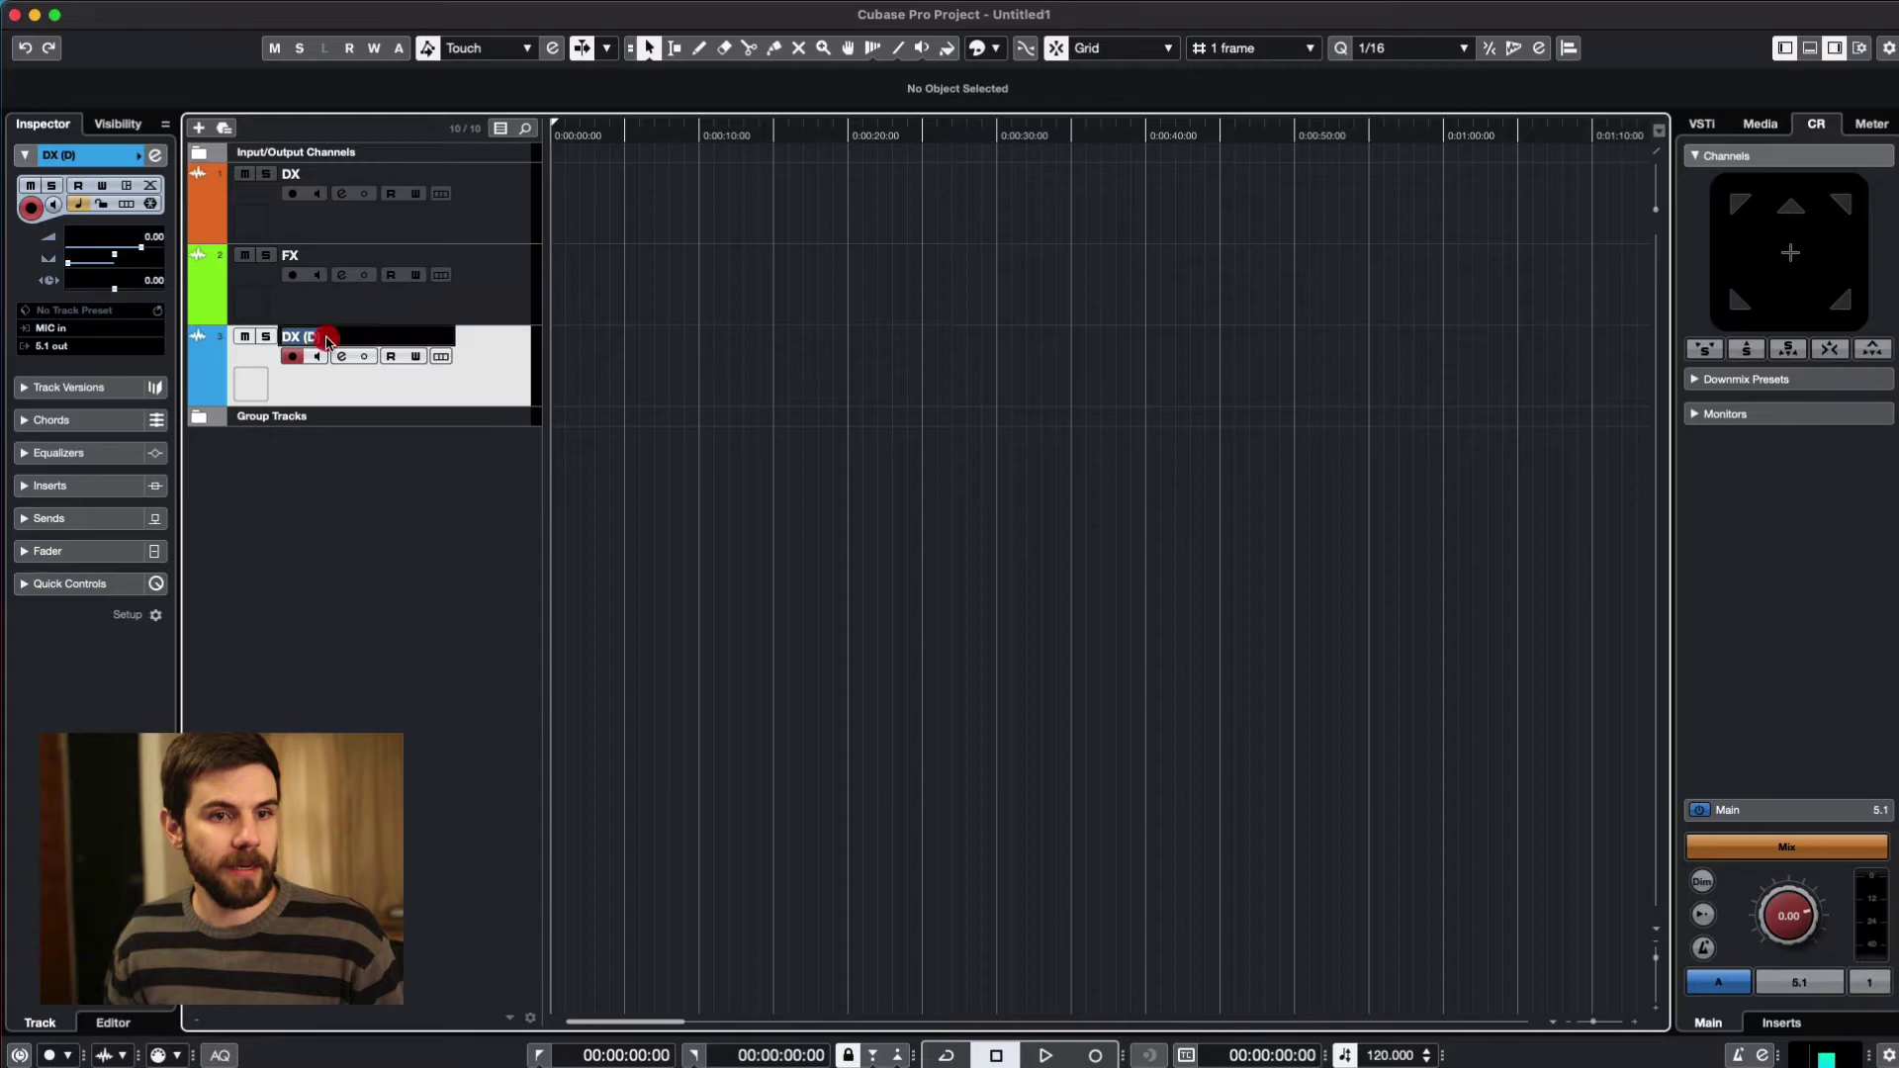
text(MX)
key(Return)
- Route the MX track's output to G MX and the FX track's to G FX
click(96, 348)
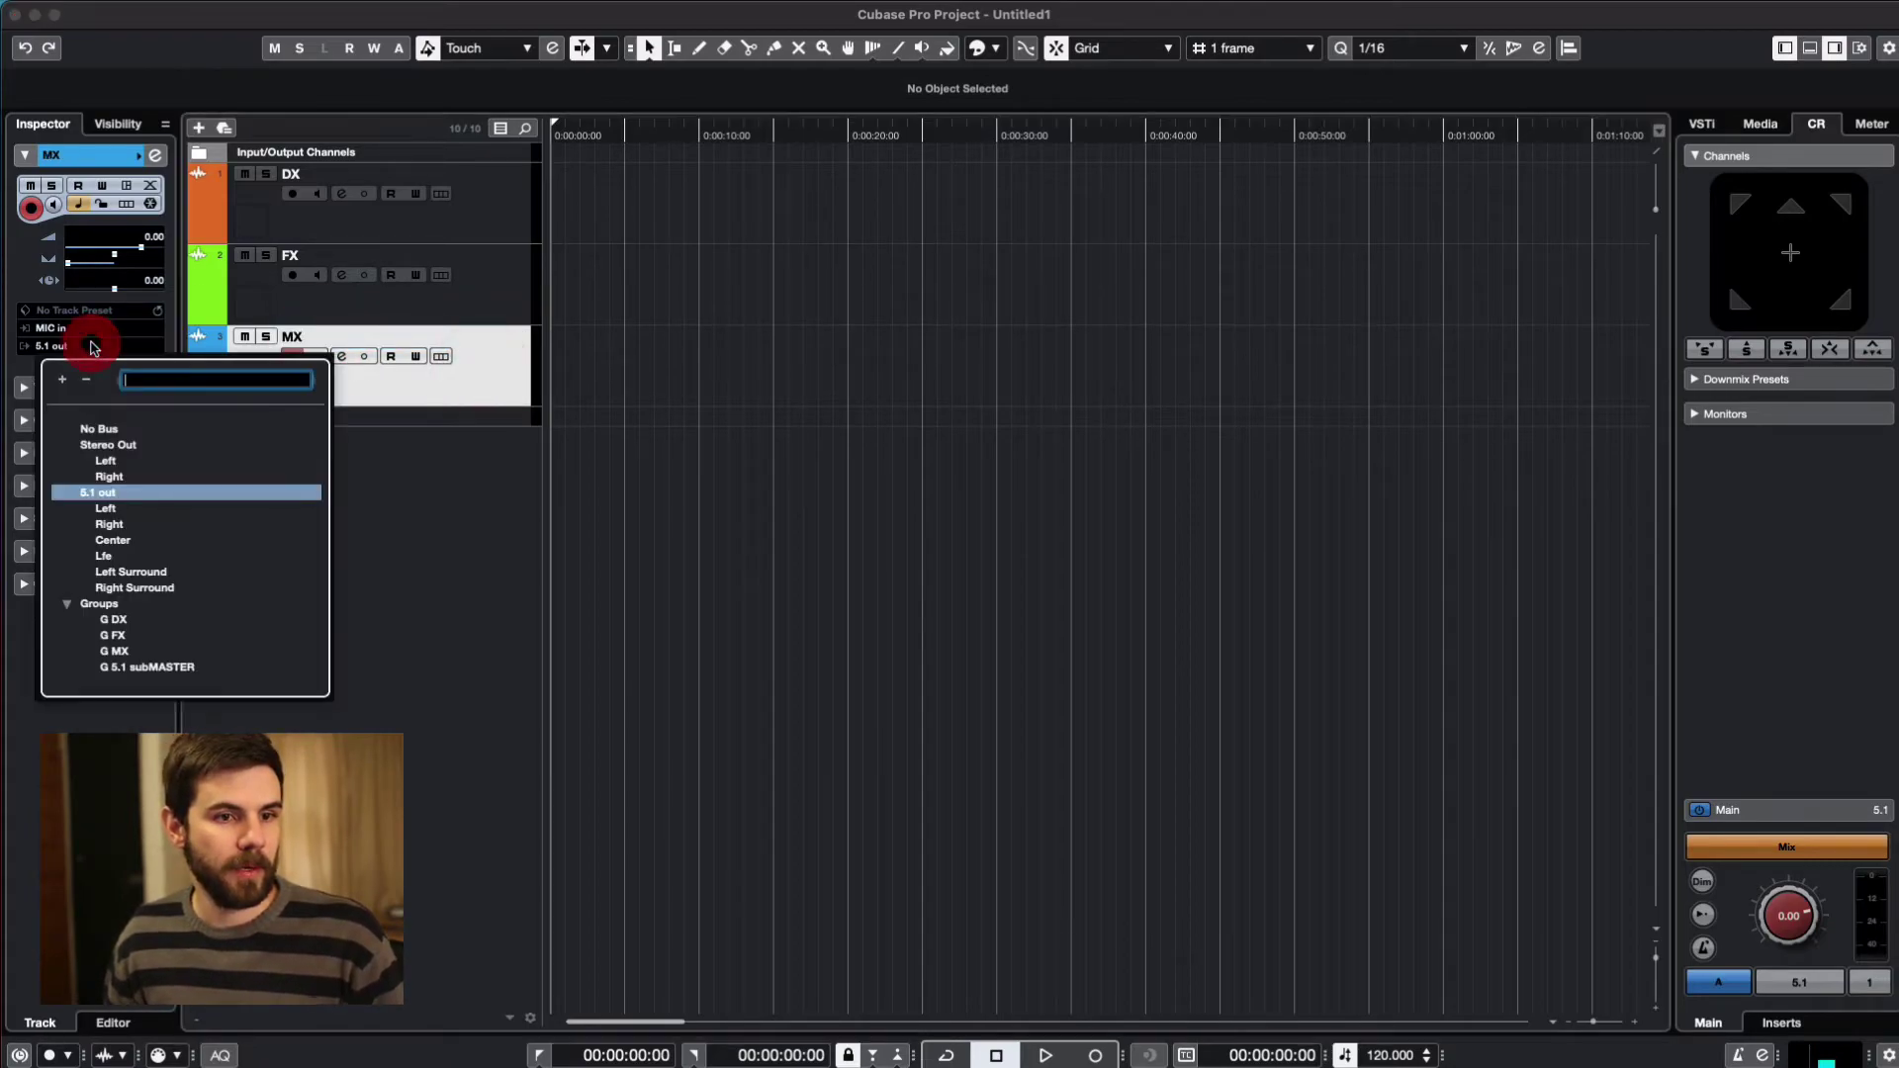
click(139, 651)
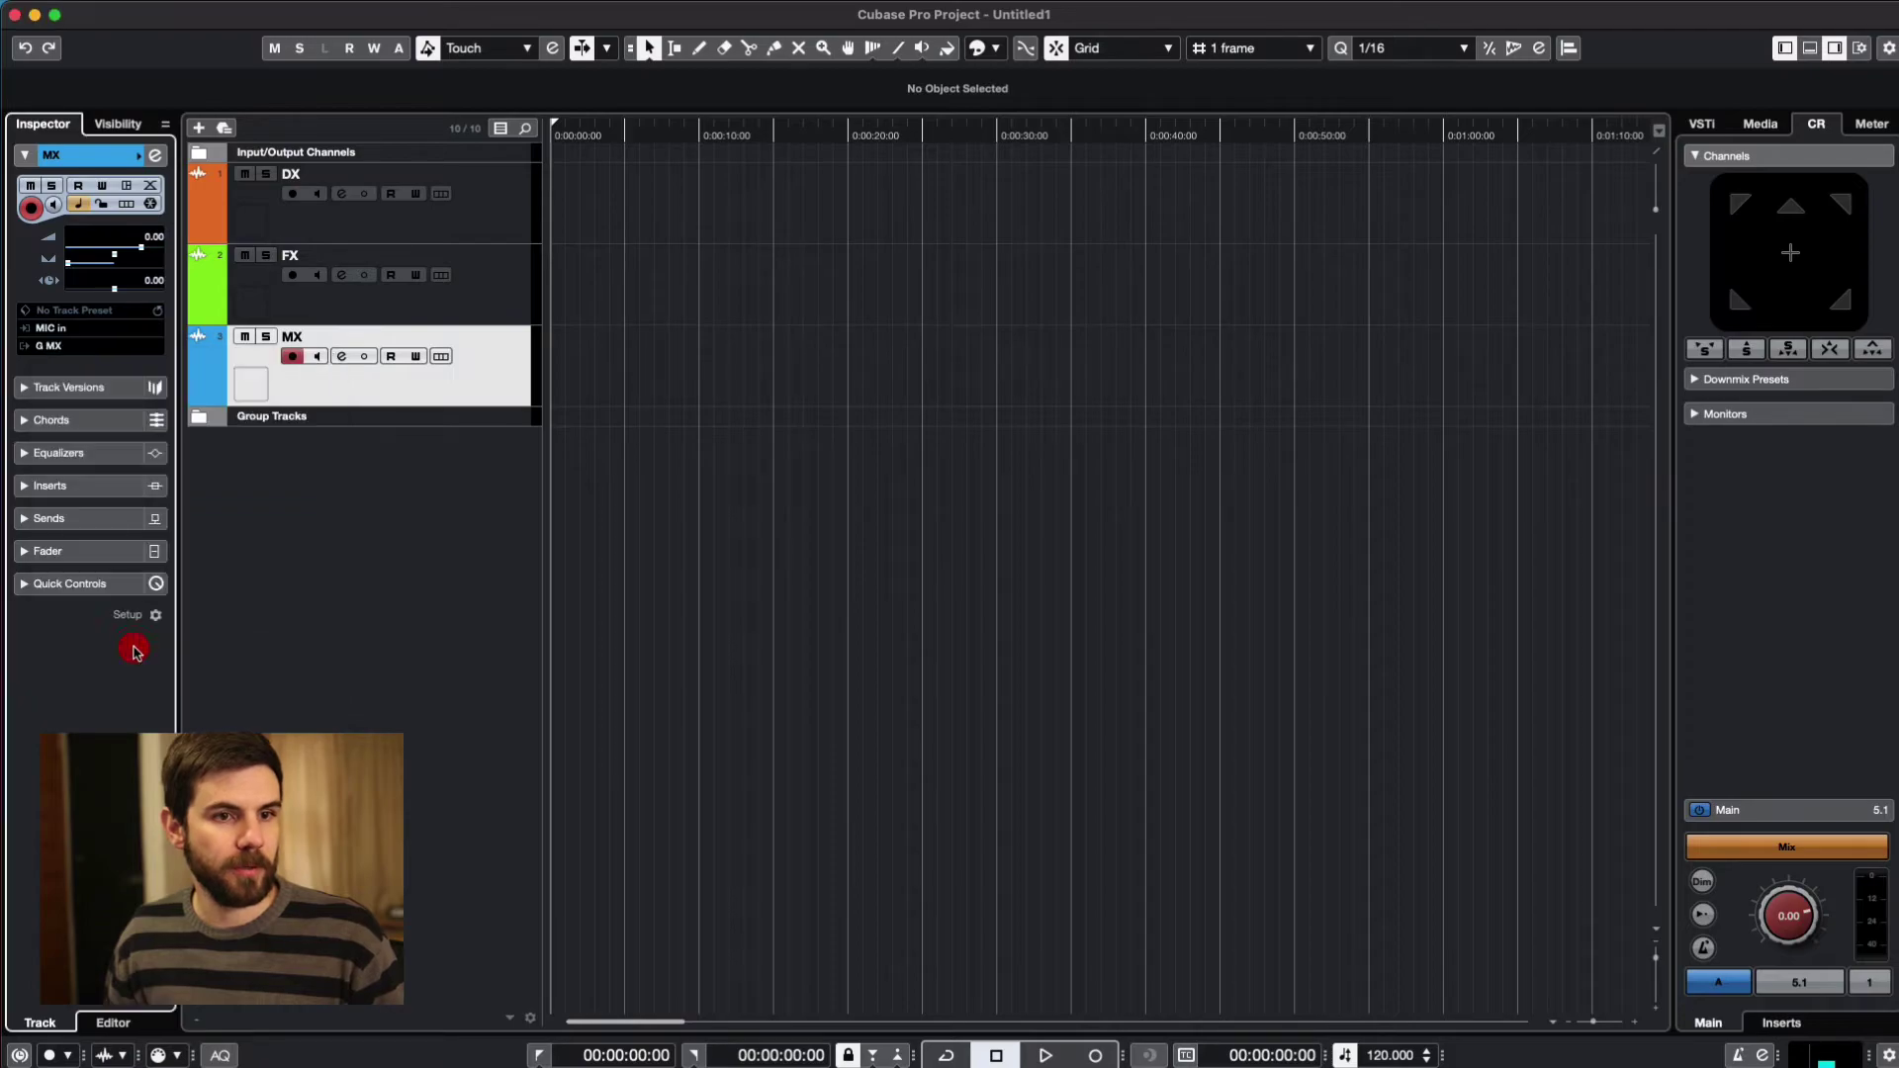
click(391, 287)
click(96, 347)
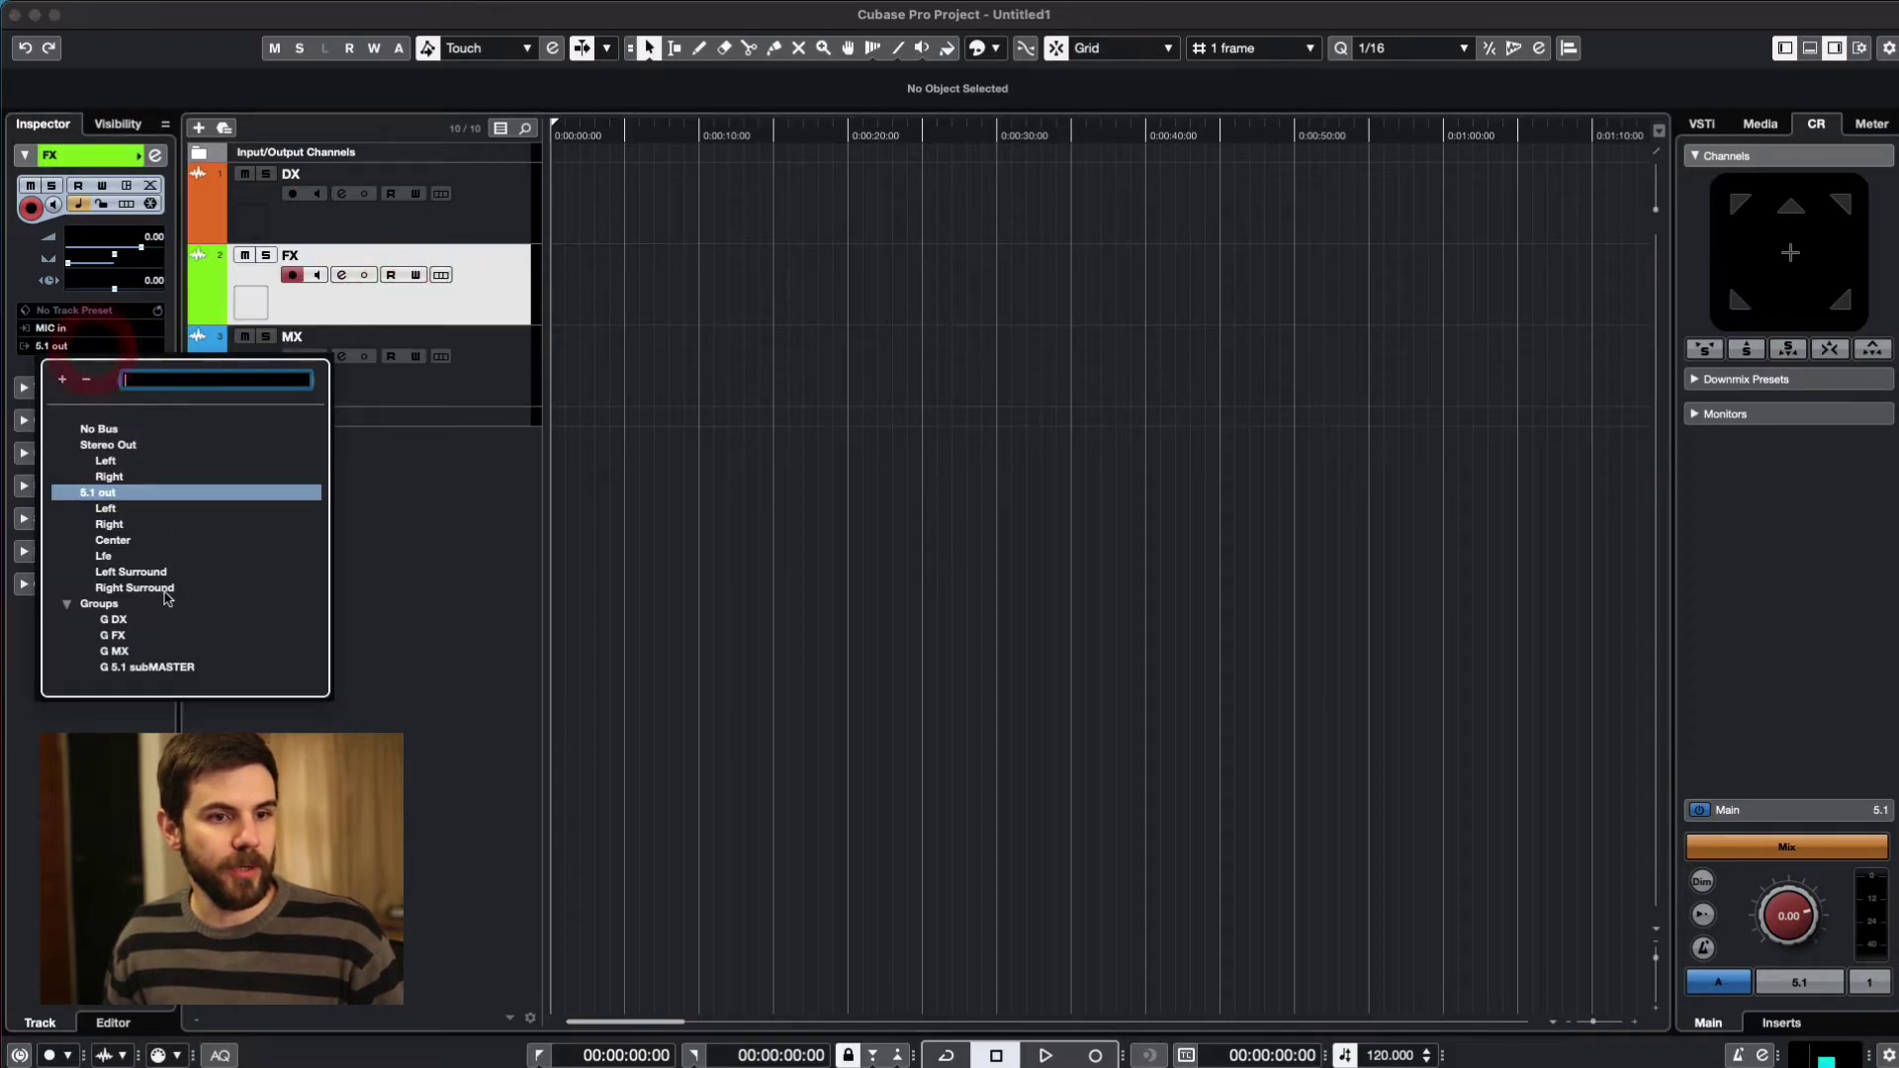
click(129, 641)
- Route the DX track's output to G DX, check all three routings, and expand Group Tracks
click(487, 221)
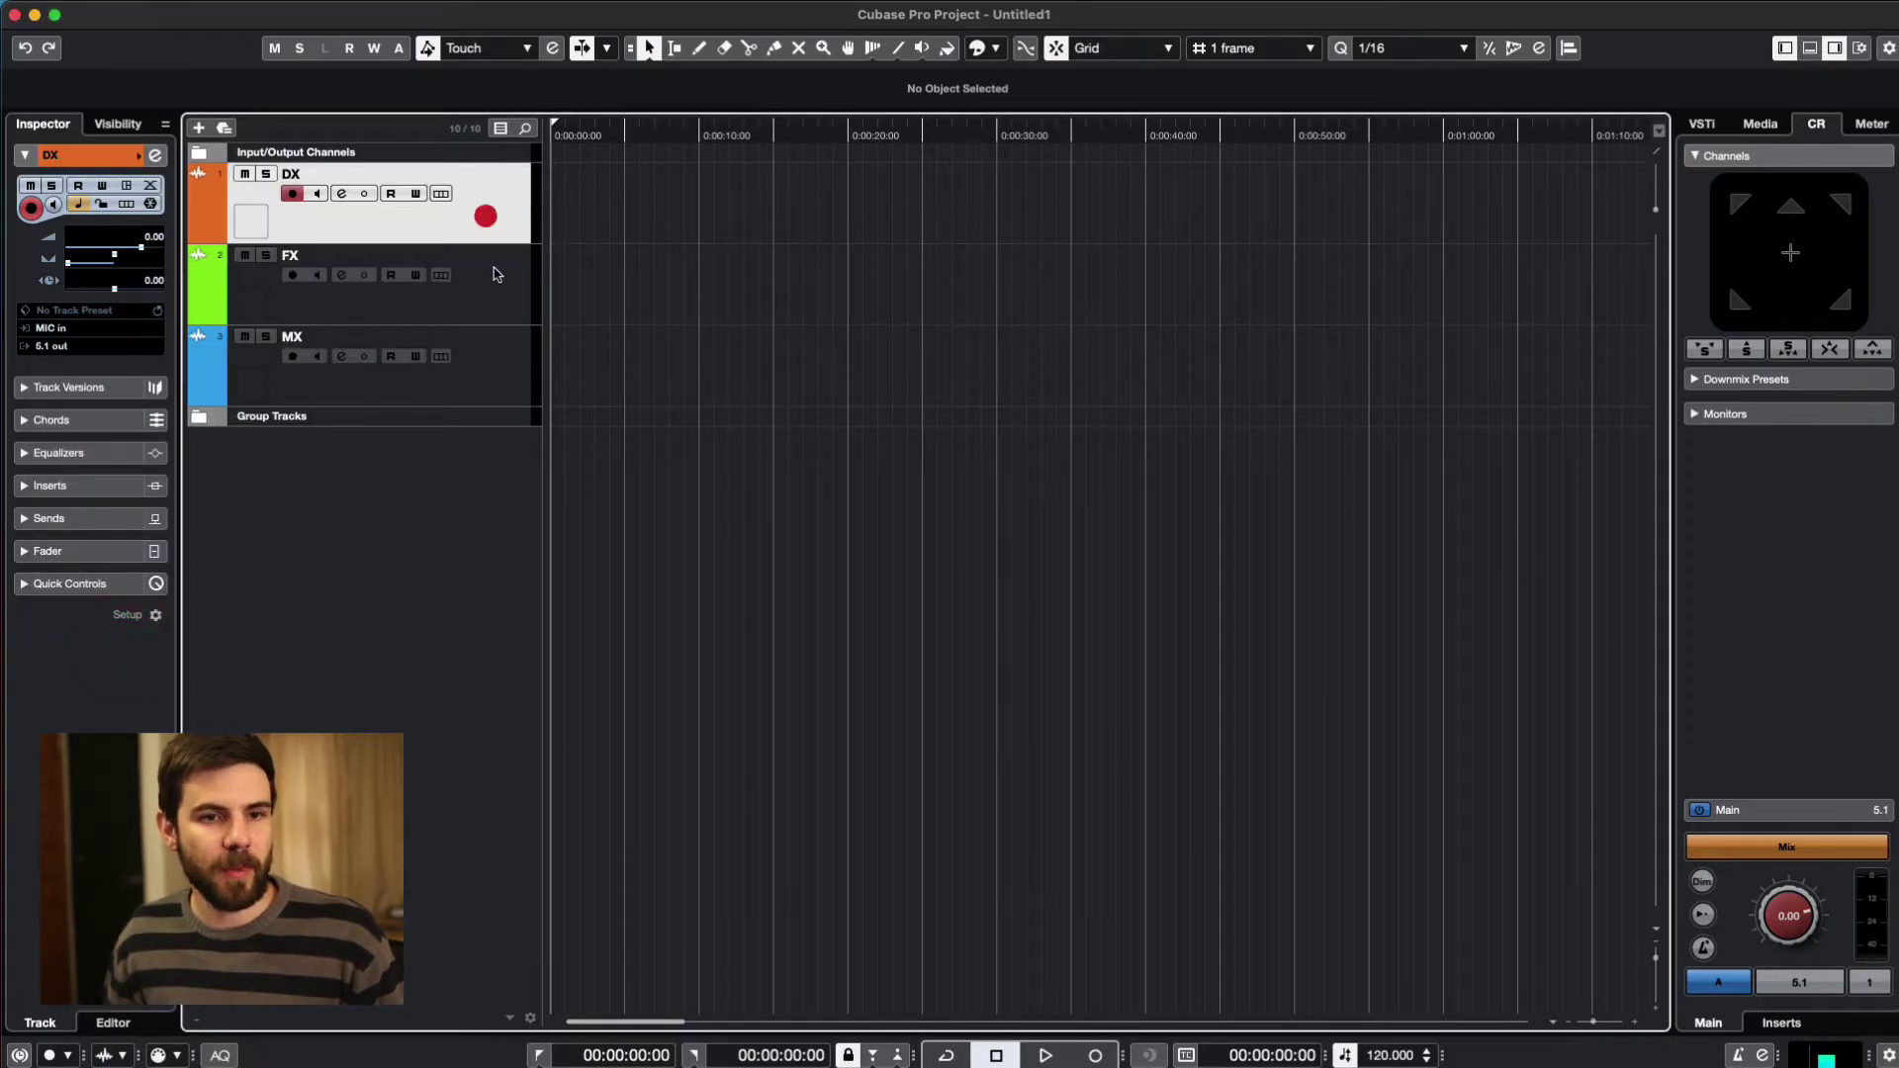
shift+click(506, 366)
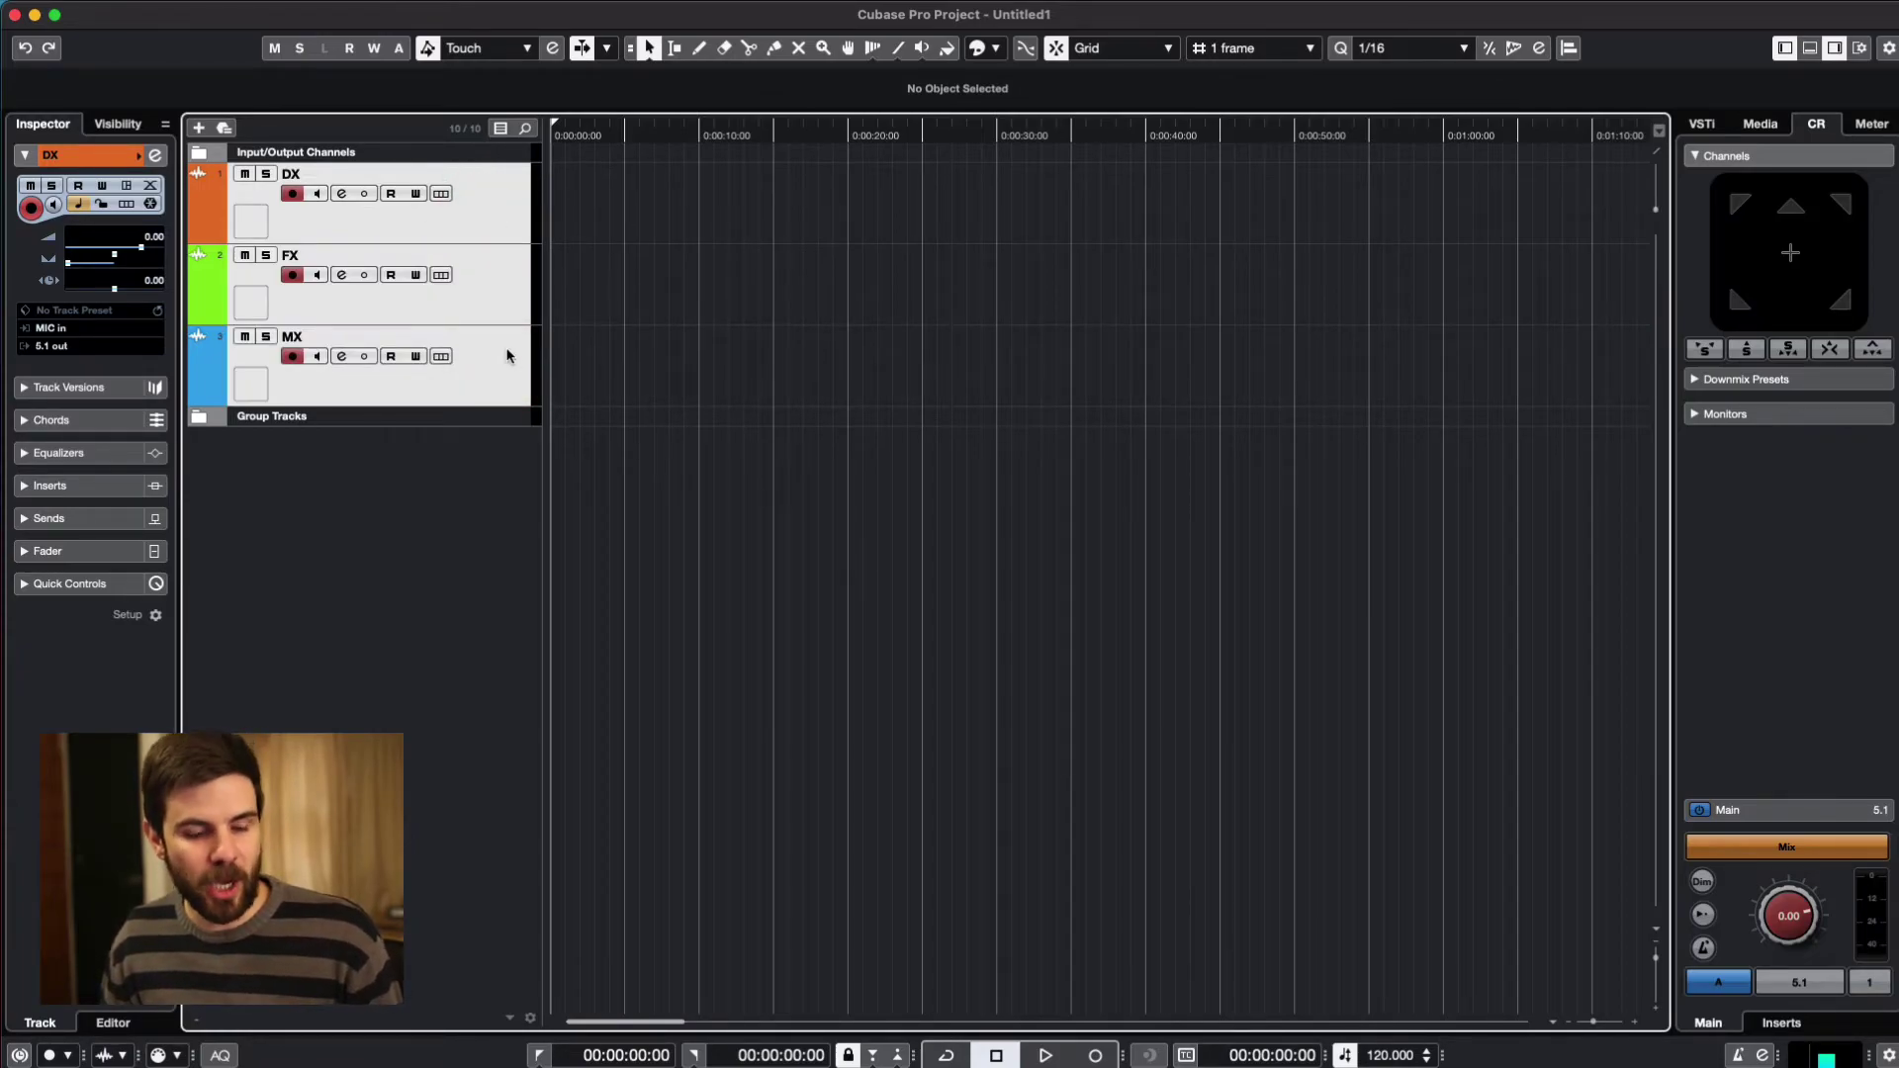
click(453, 183)
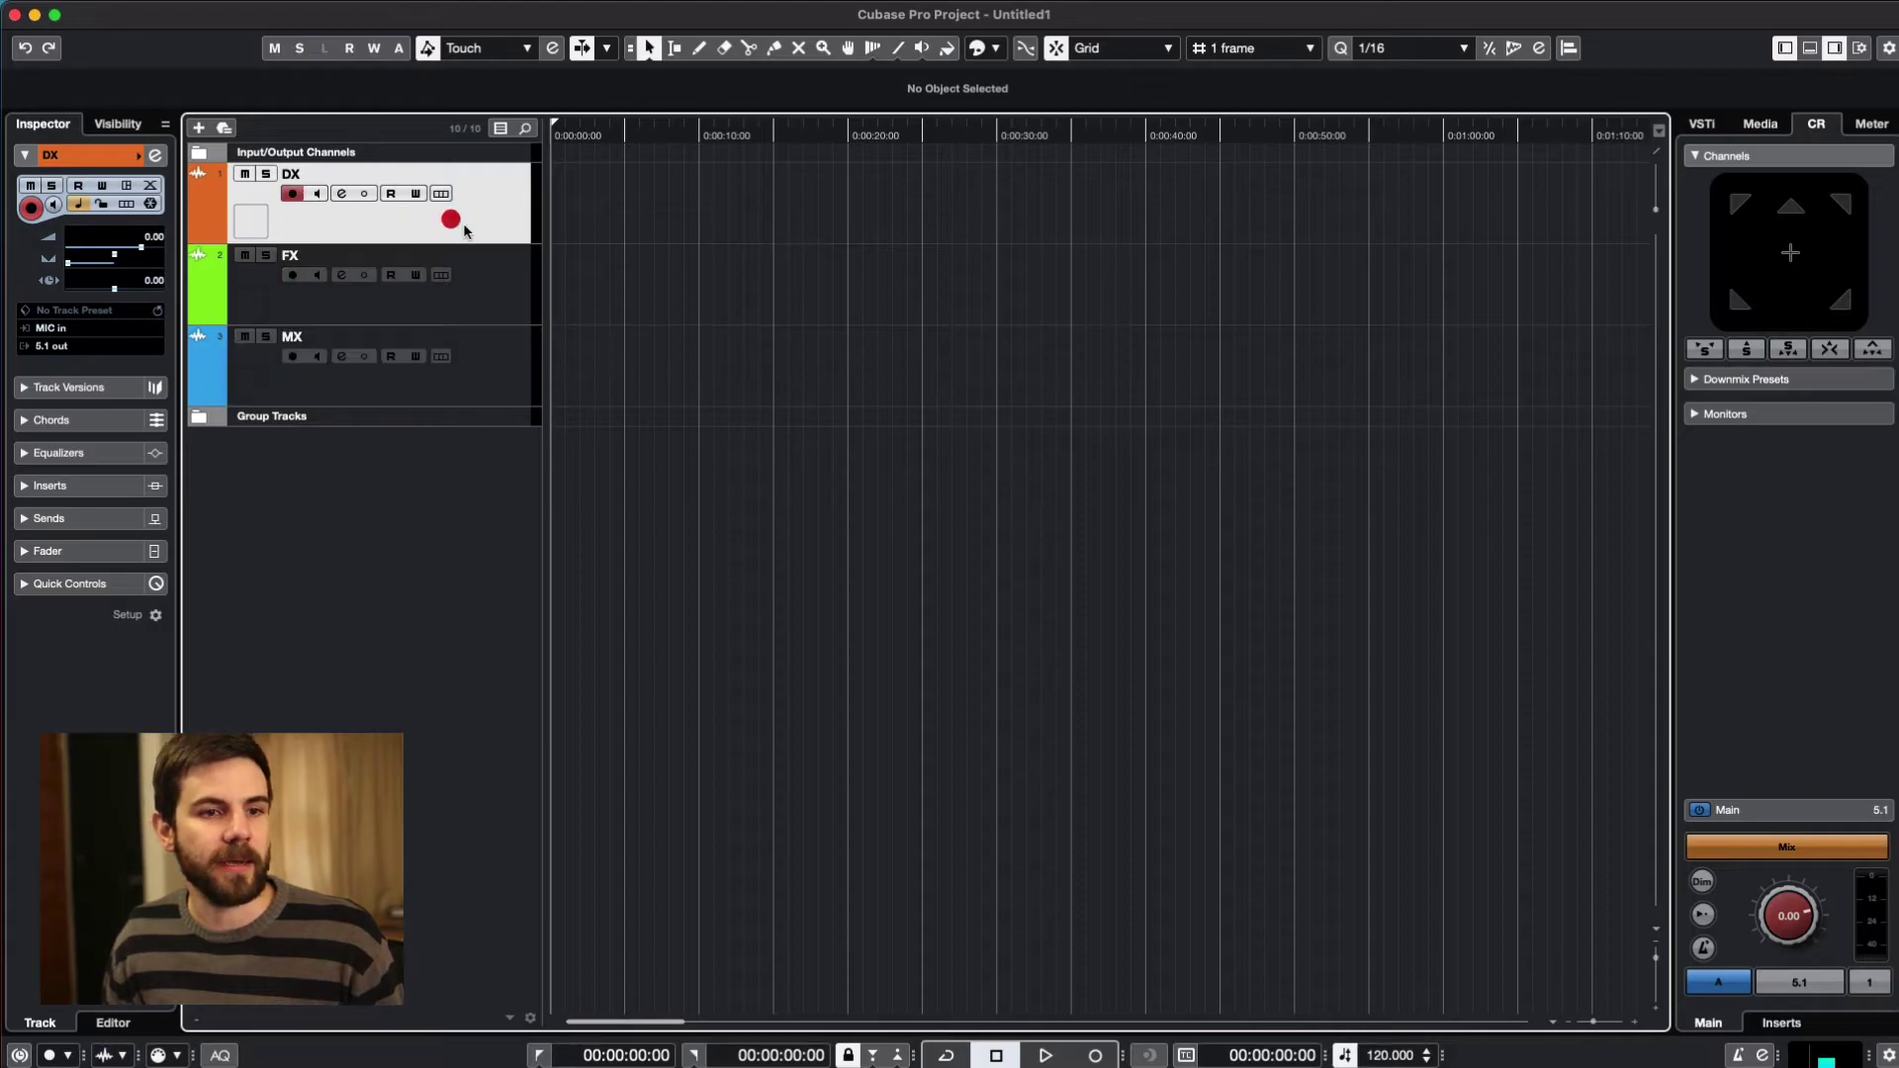
click(89, 346)
click(152, 620)
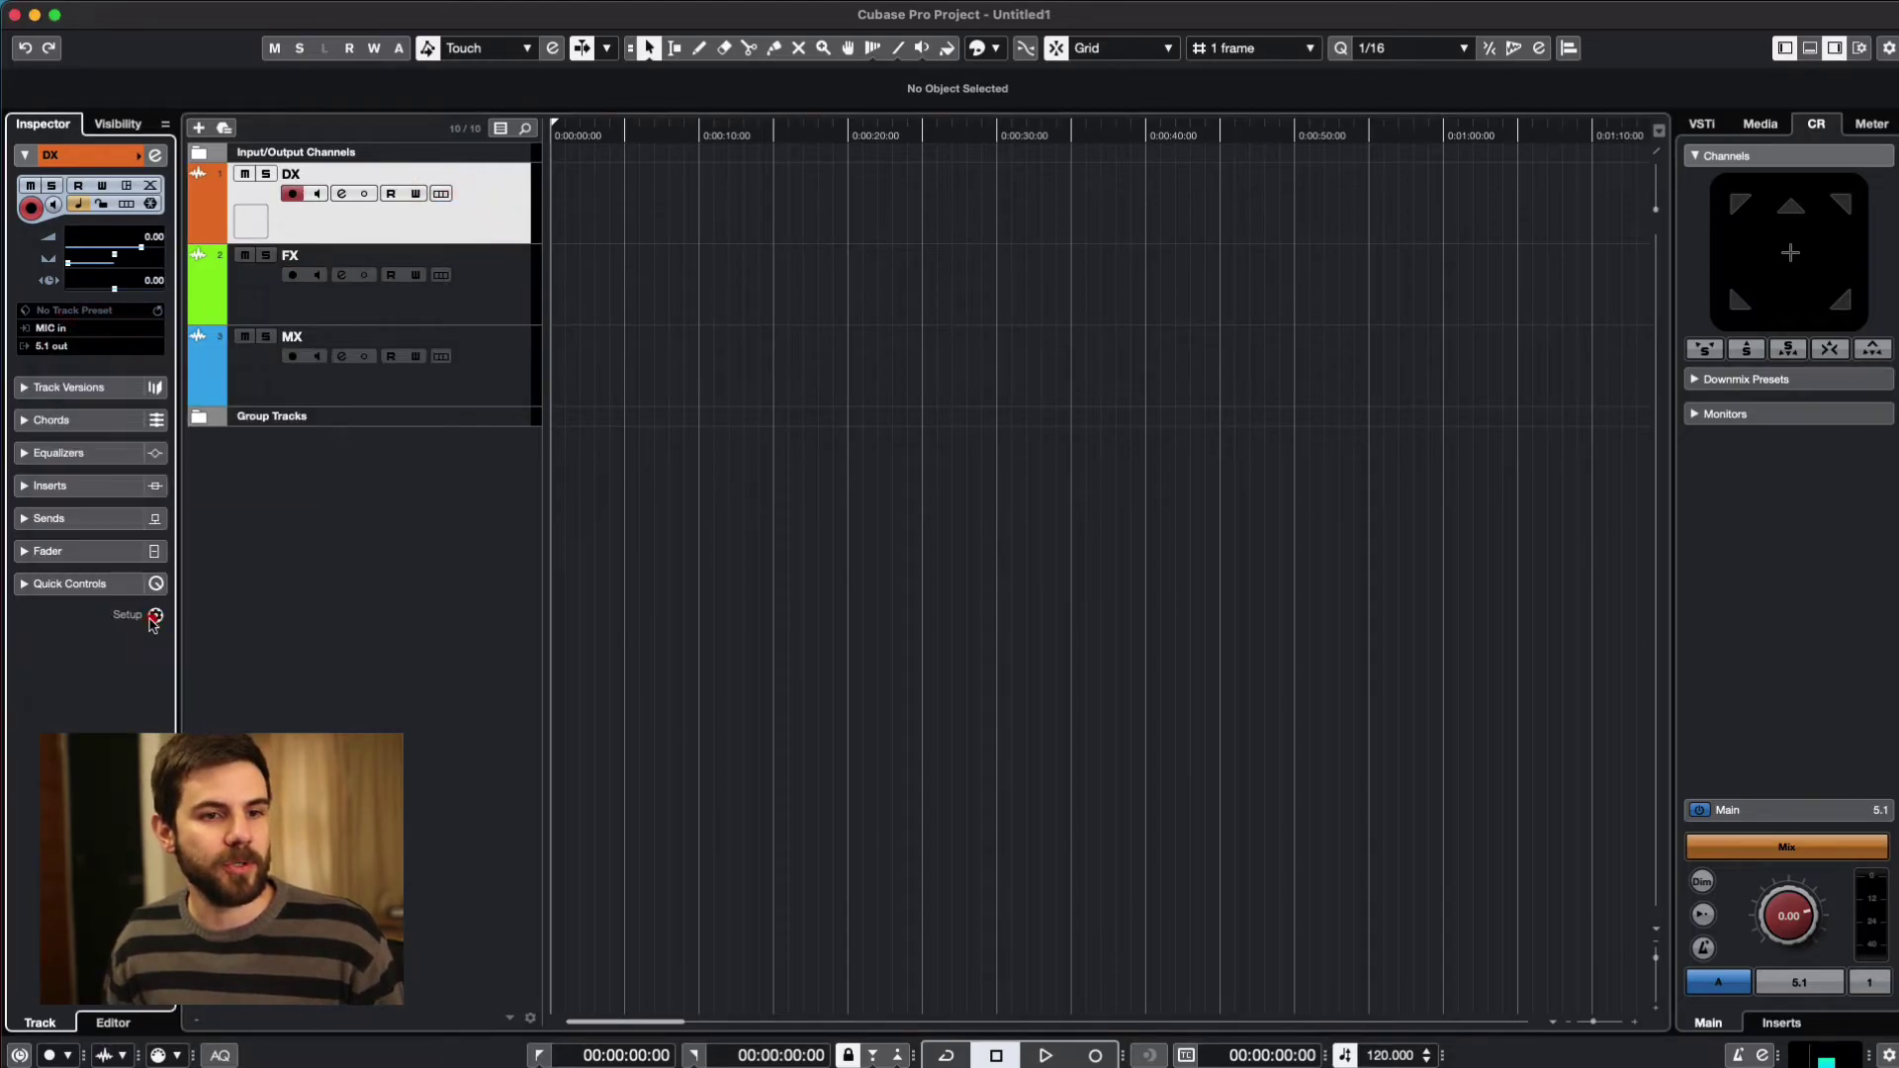
click(478, 284)
click(482, 370)
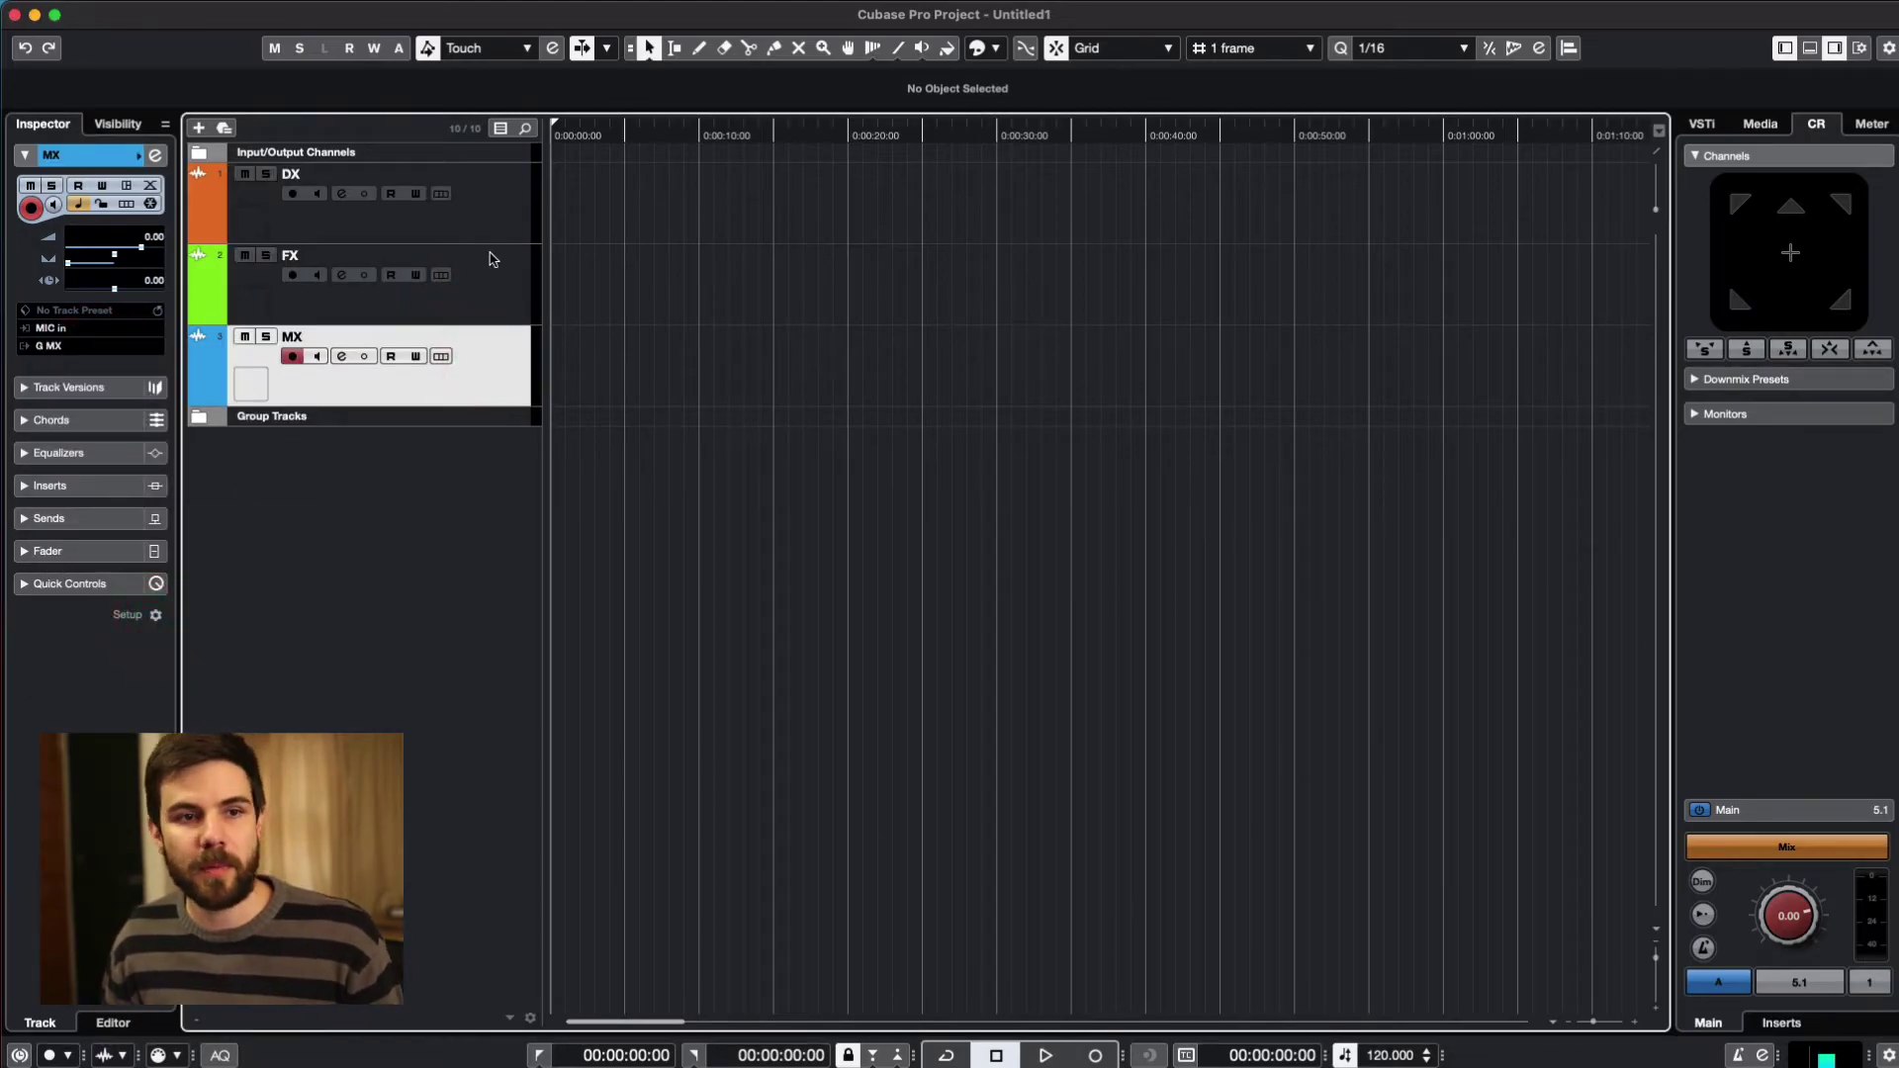
click(493, 220)
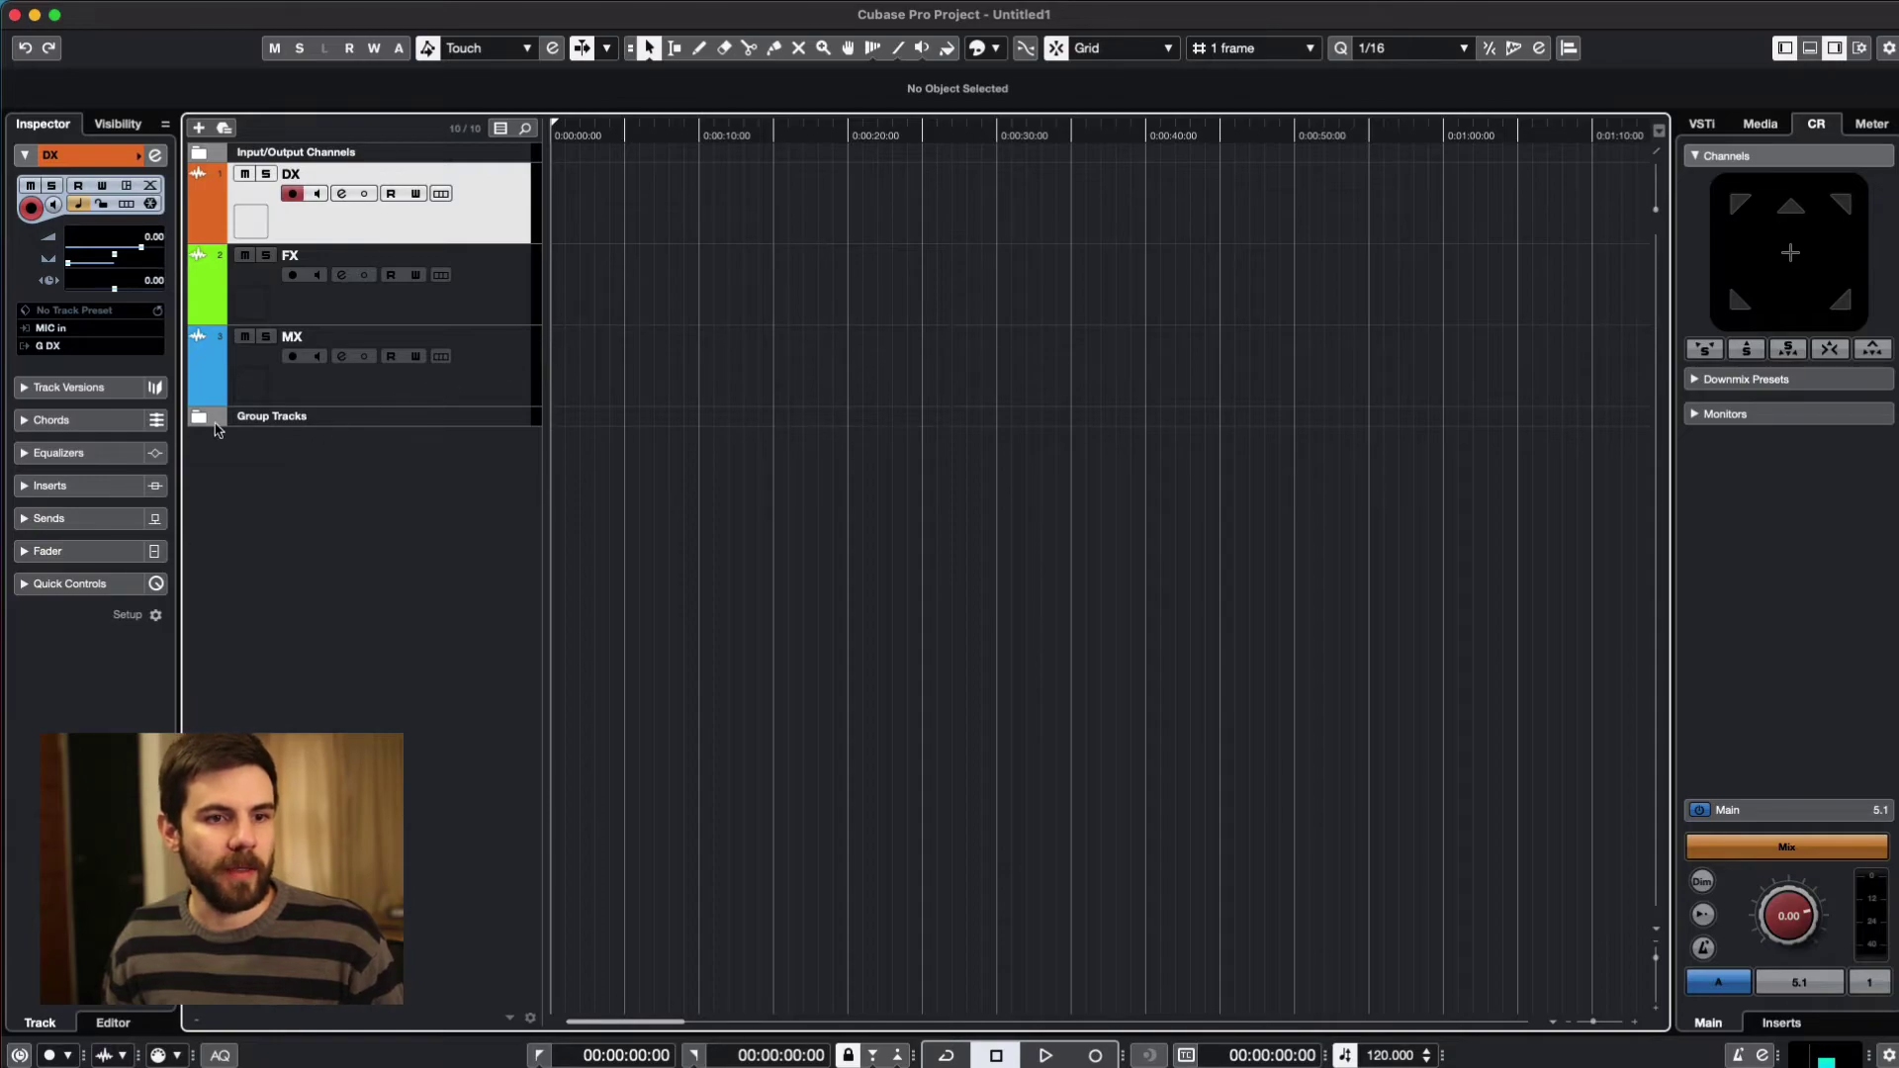
click(216, 426)
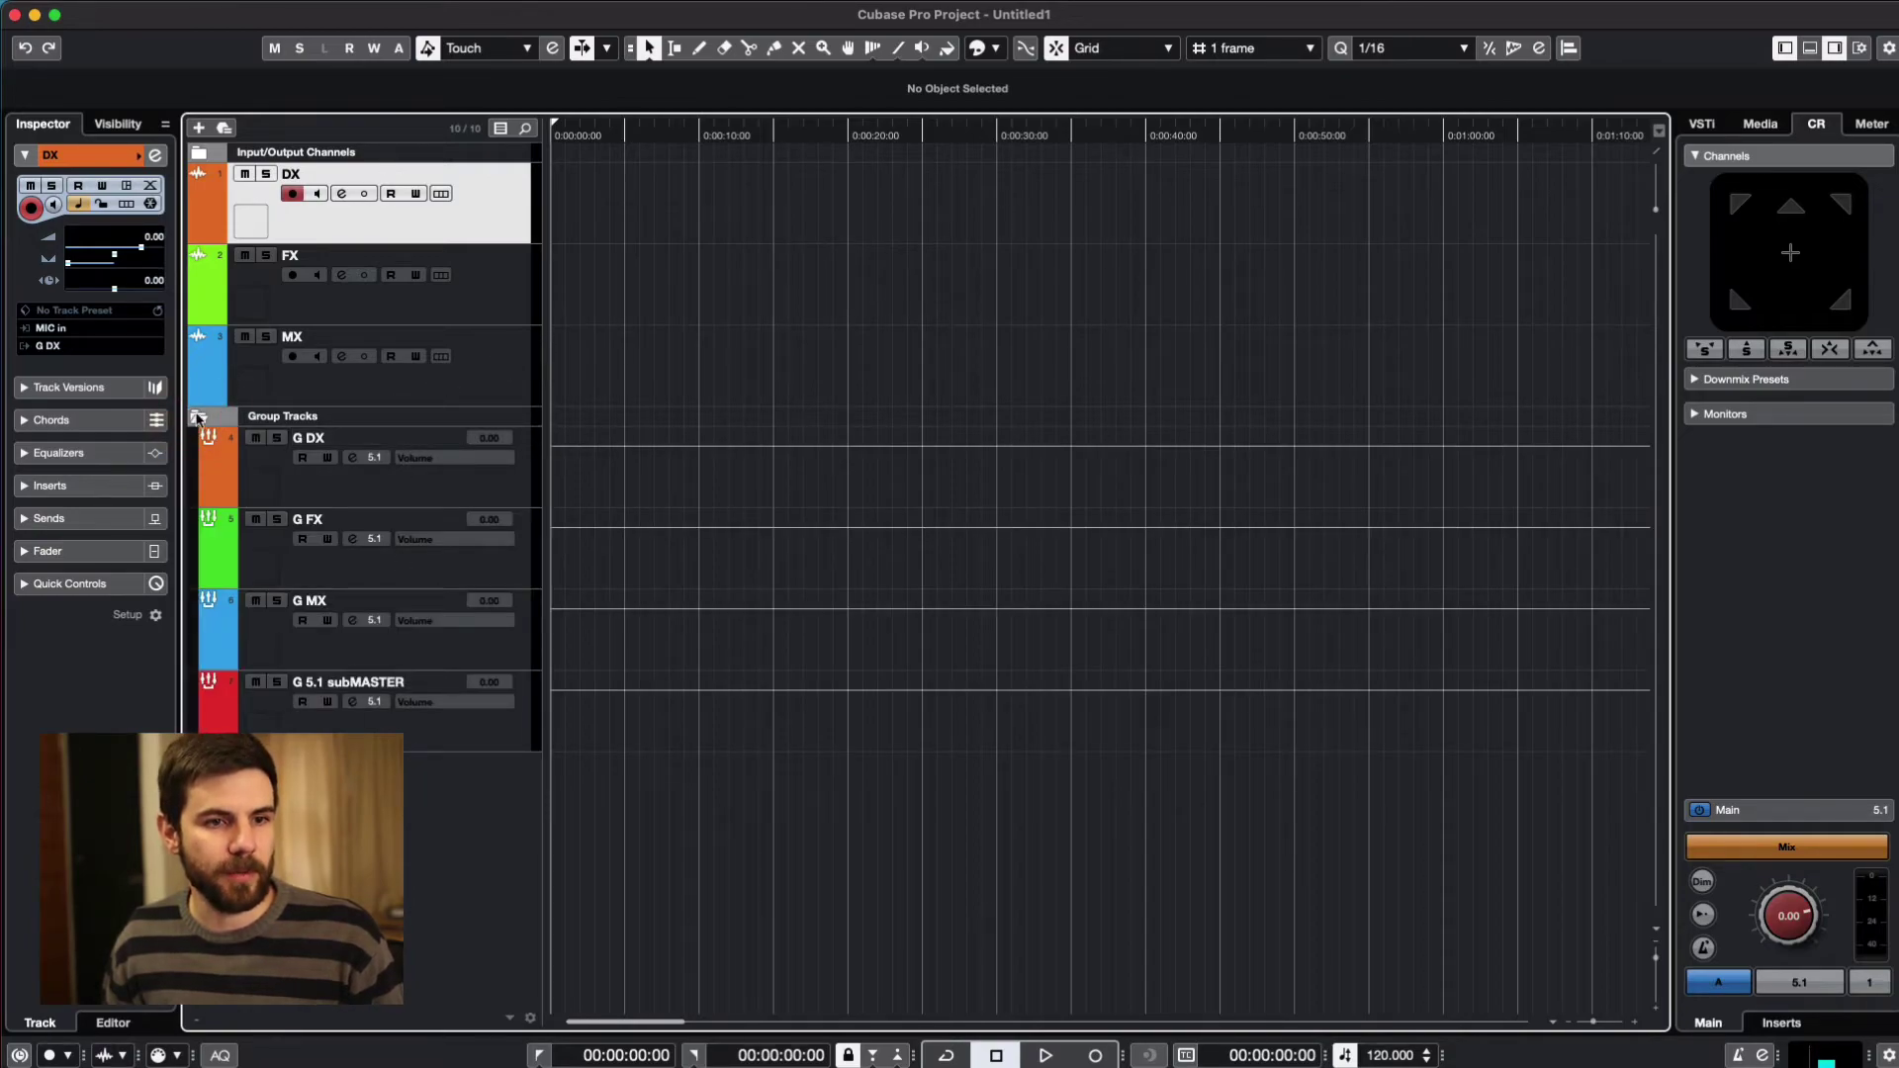
- Collapse Group Tracks and switch the Control Room main to the 5.1->stereo downmix
click(200, 419)
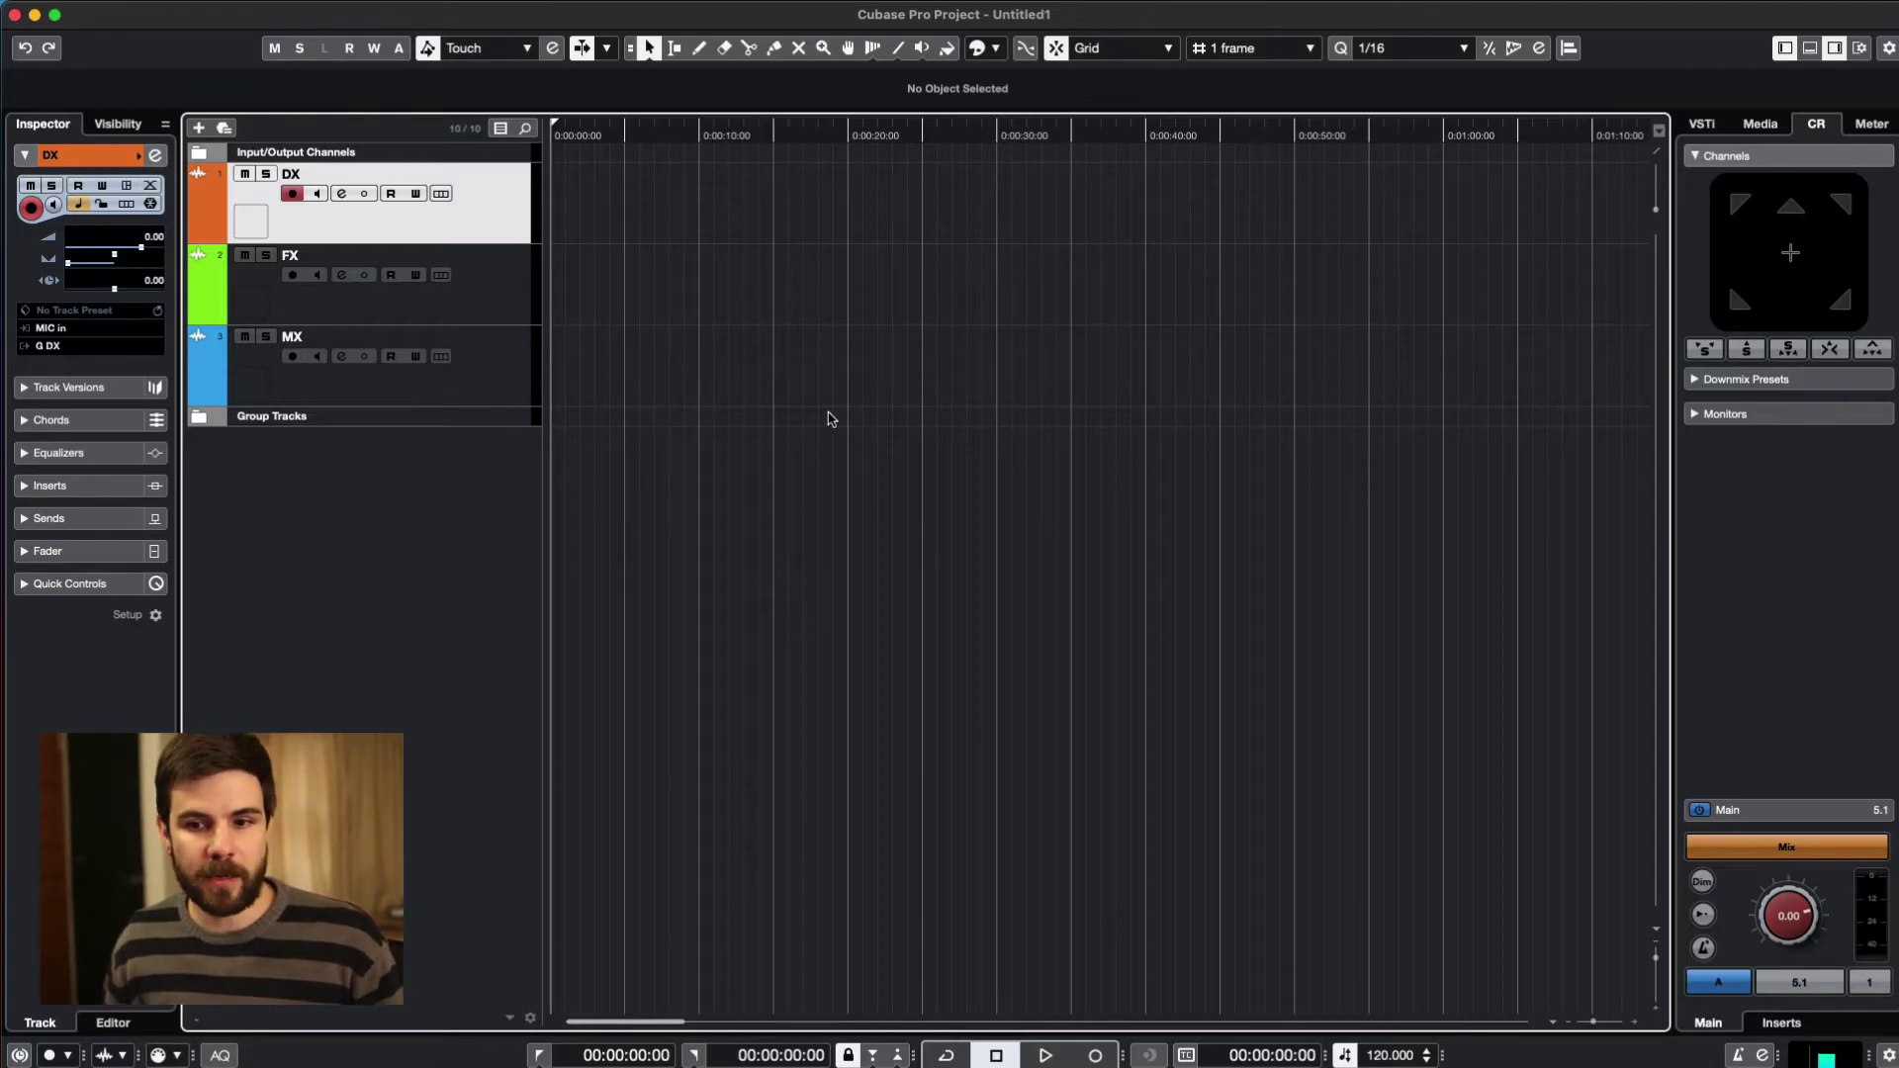
click(1803, 984)
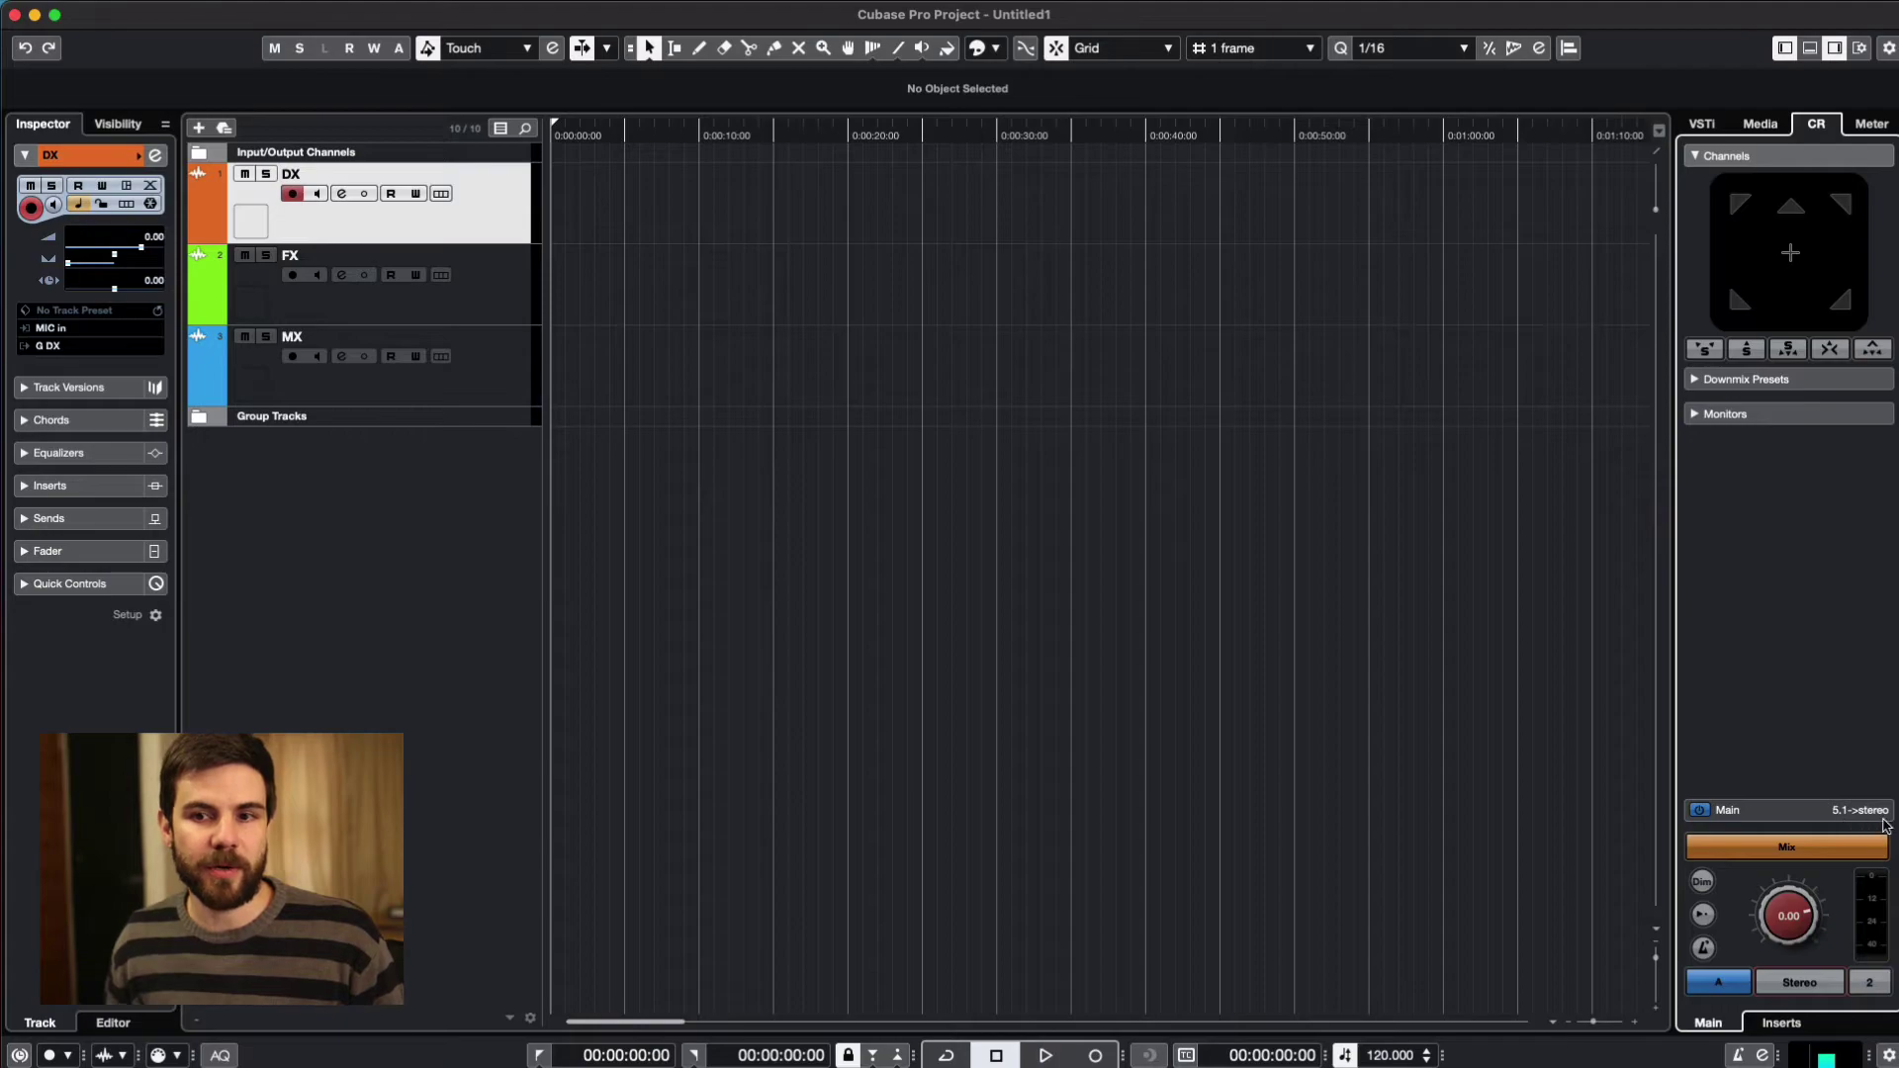
- Inspect the Stereo downmix preset's MixConvert settings, then close the MixConvert panel
click(1864, 378)
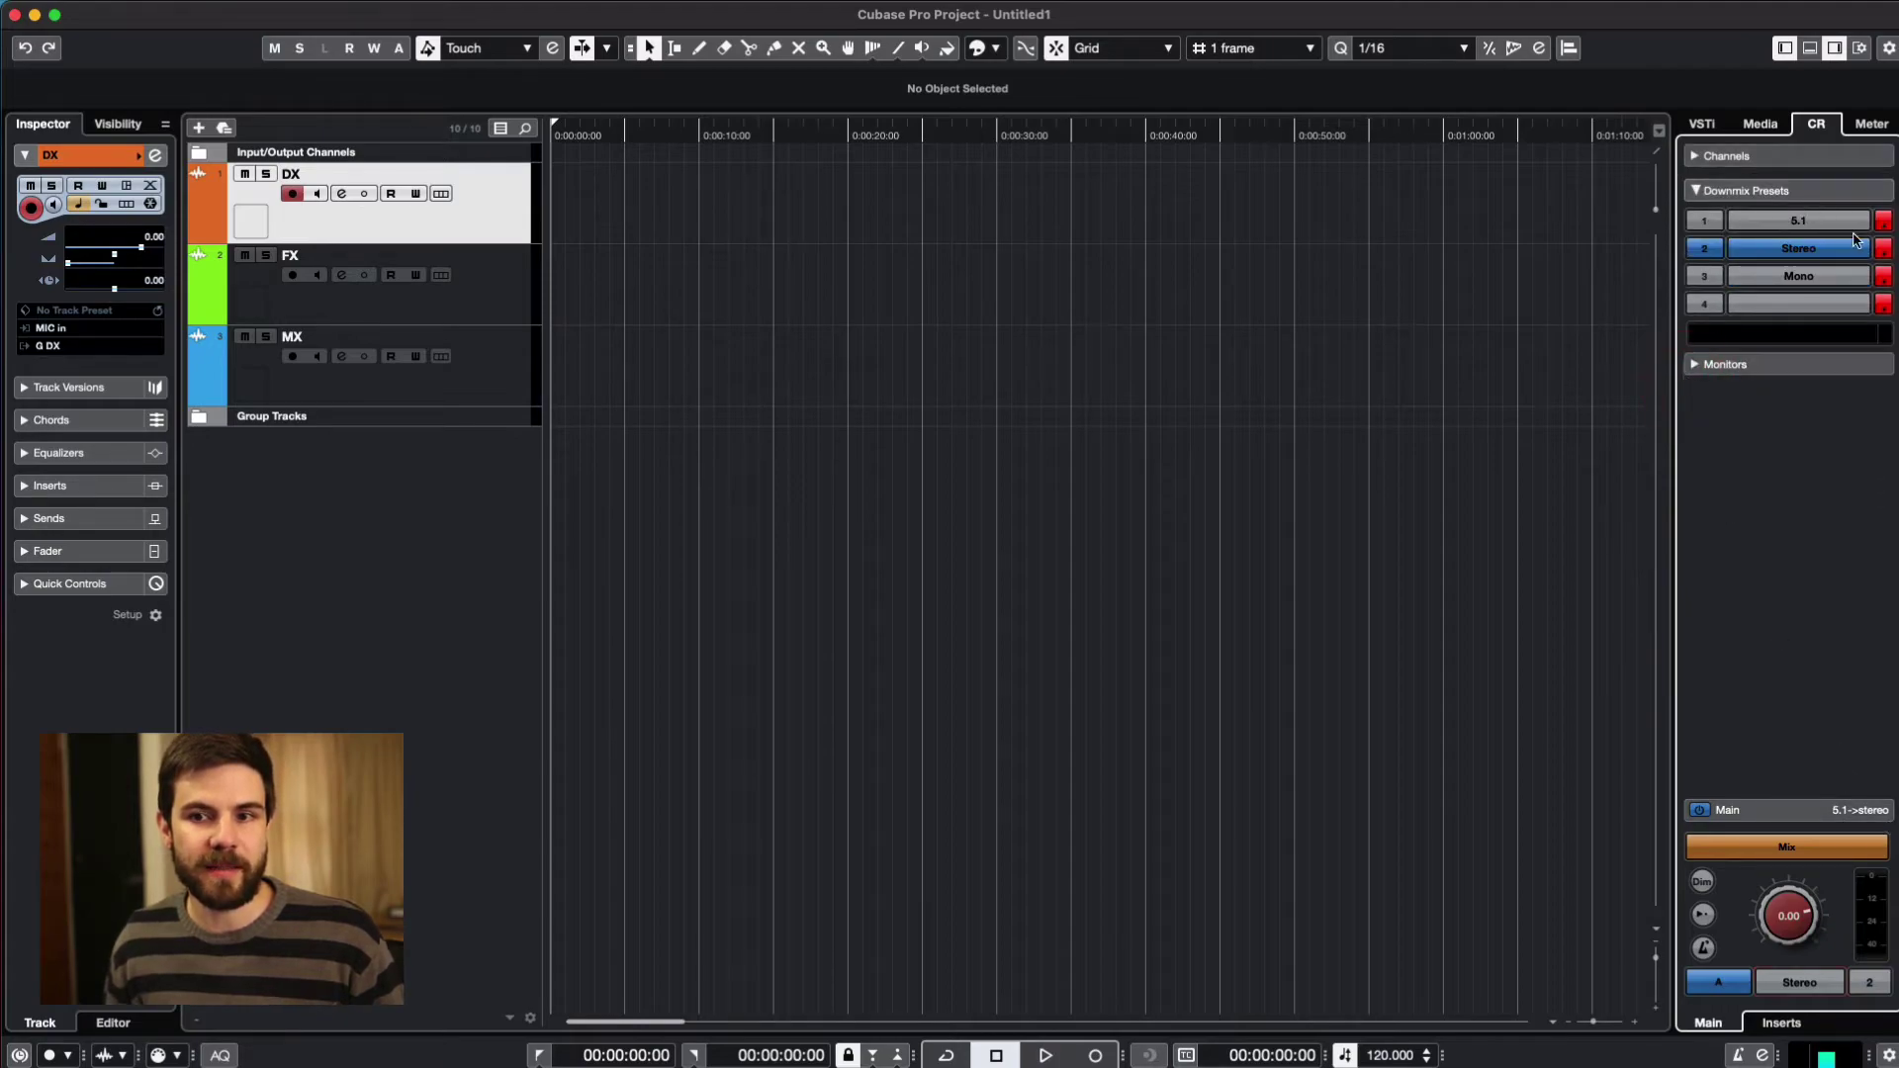
click(1885, 251)
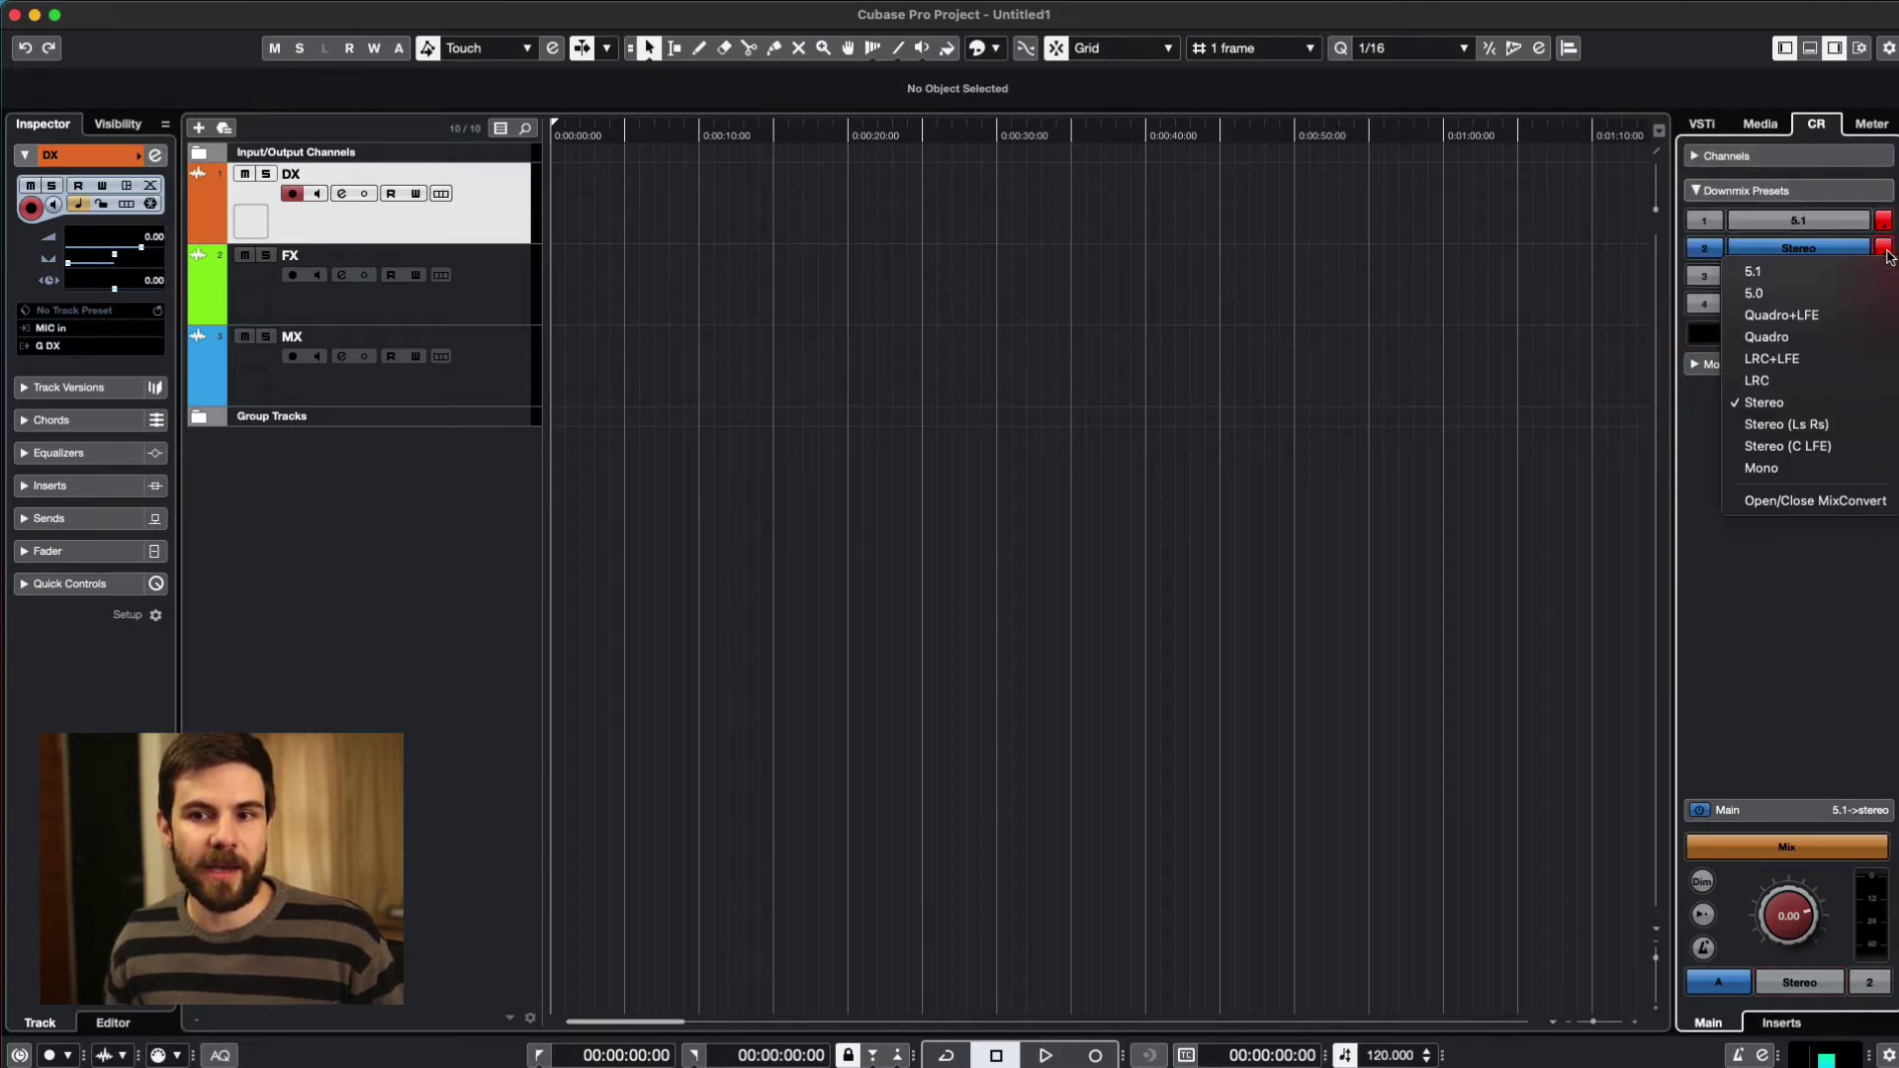
click(1803, 501)
drag(732, 281, 1332, 284)
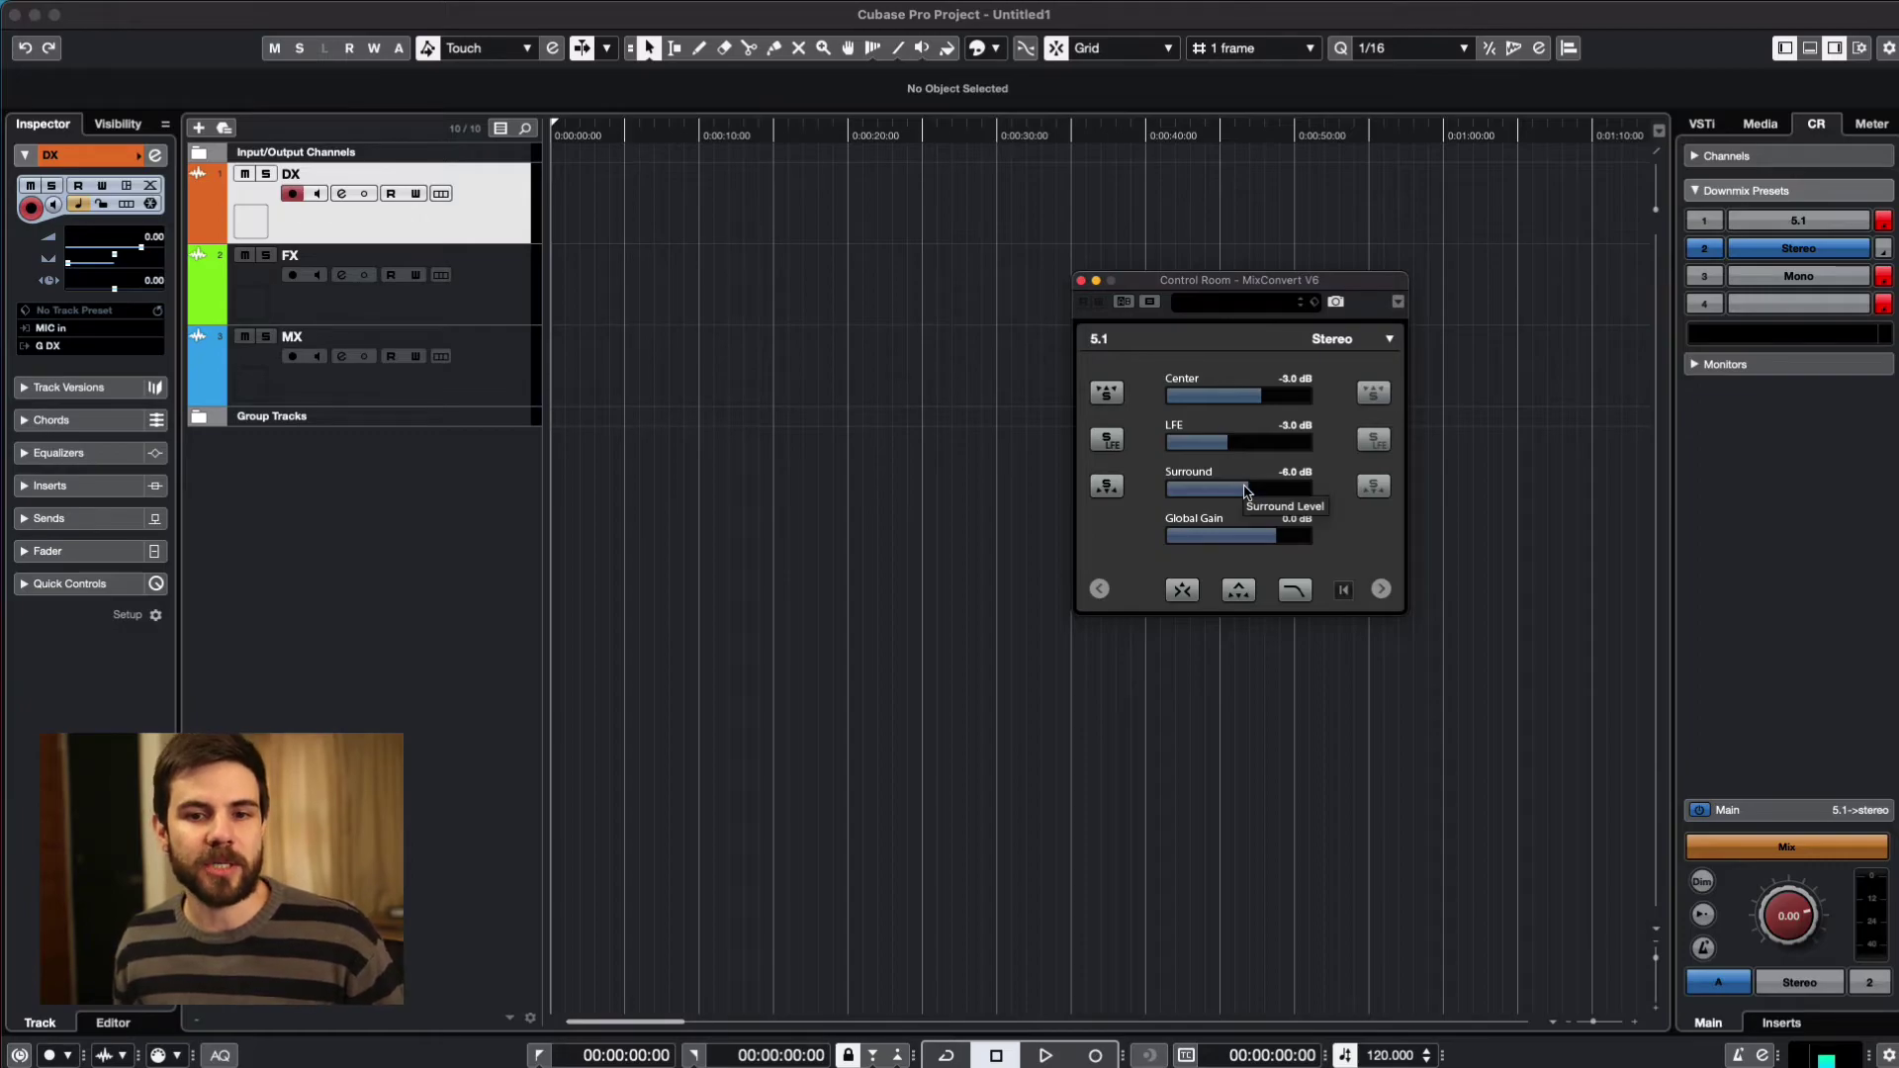
drag(1333, 277, 1271, 297)
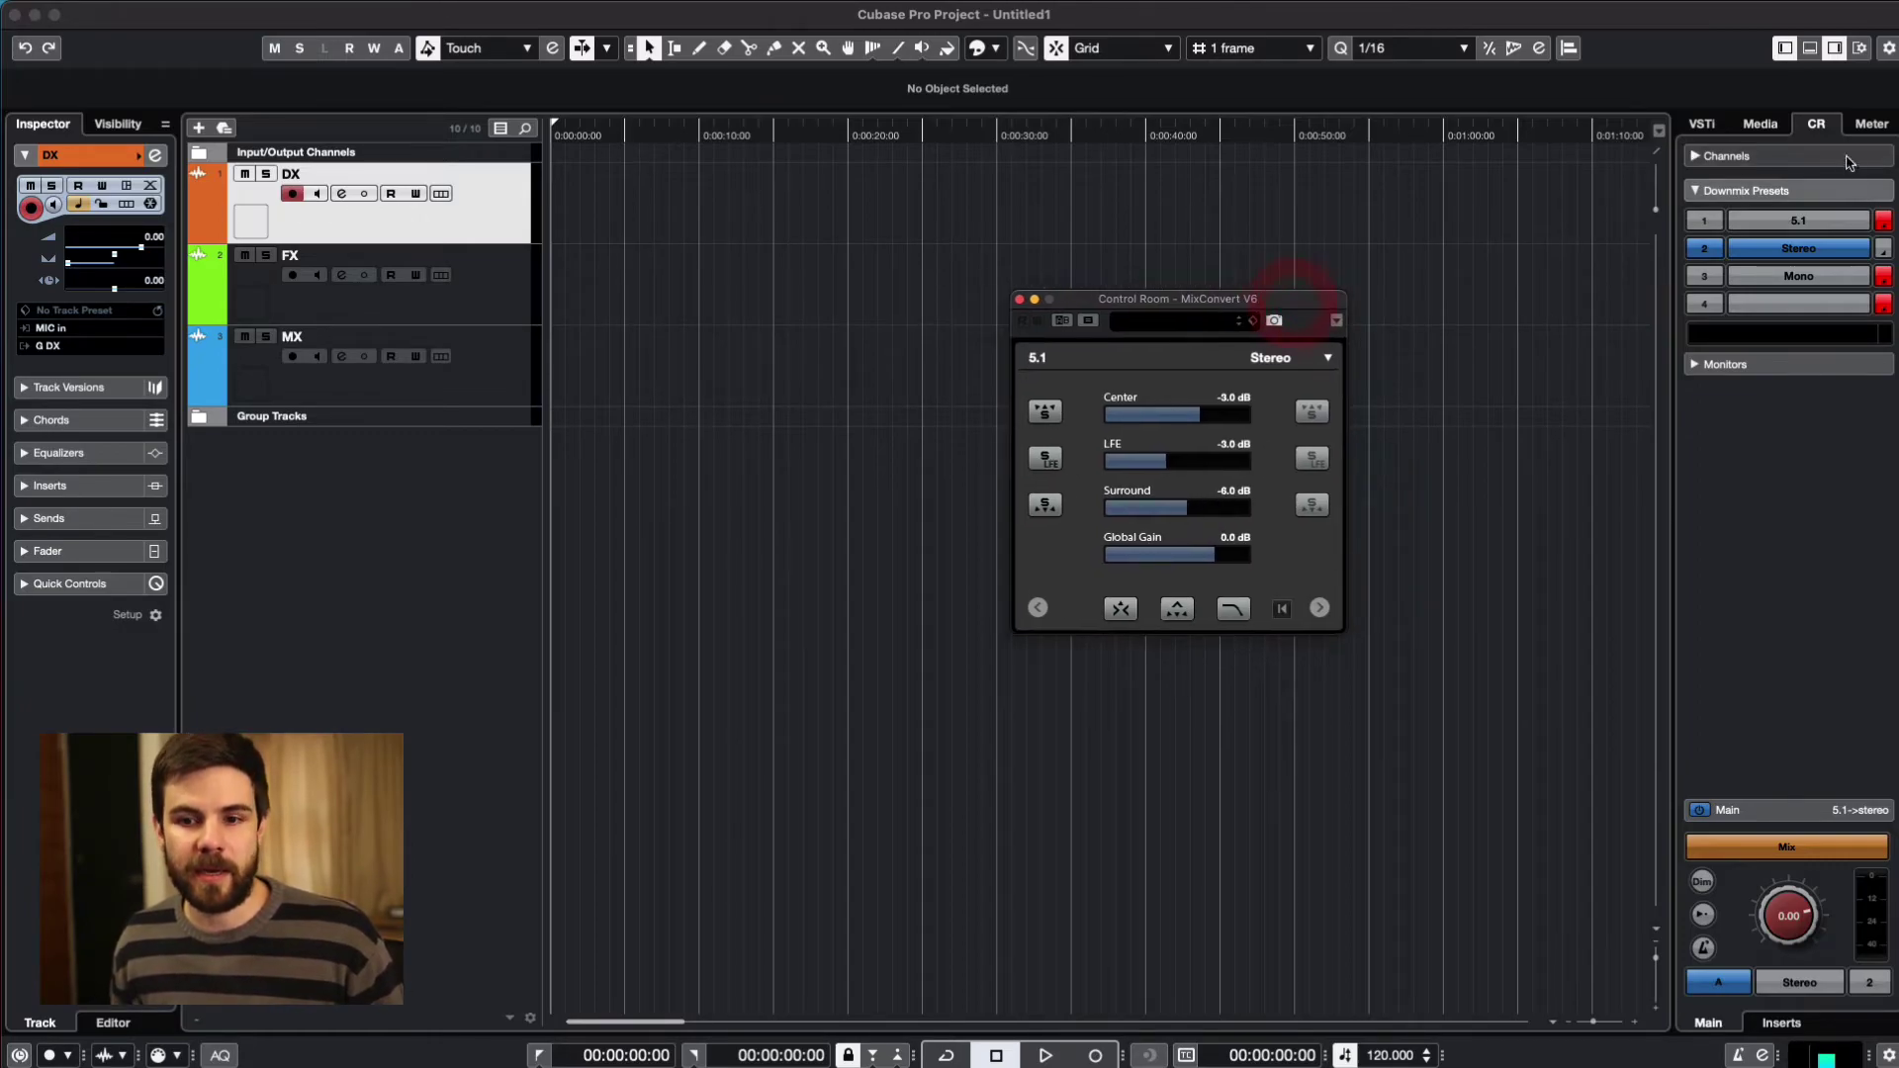
click(1020, 300)
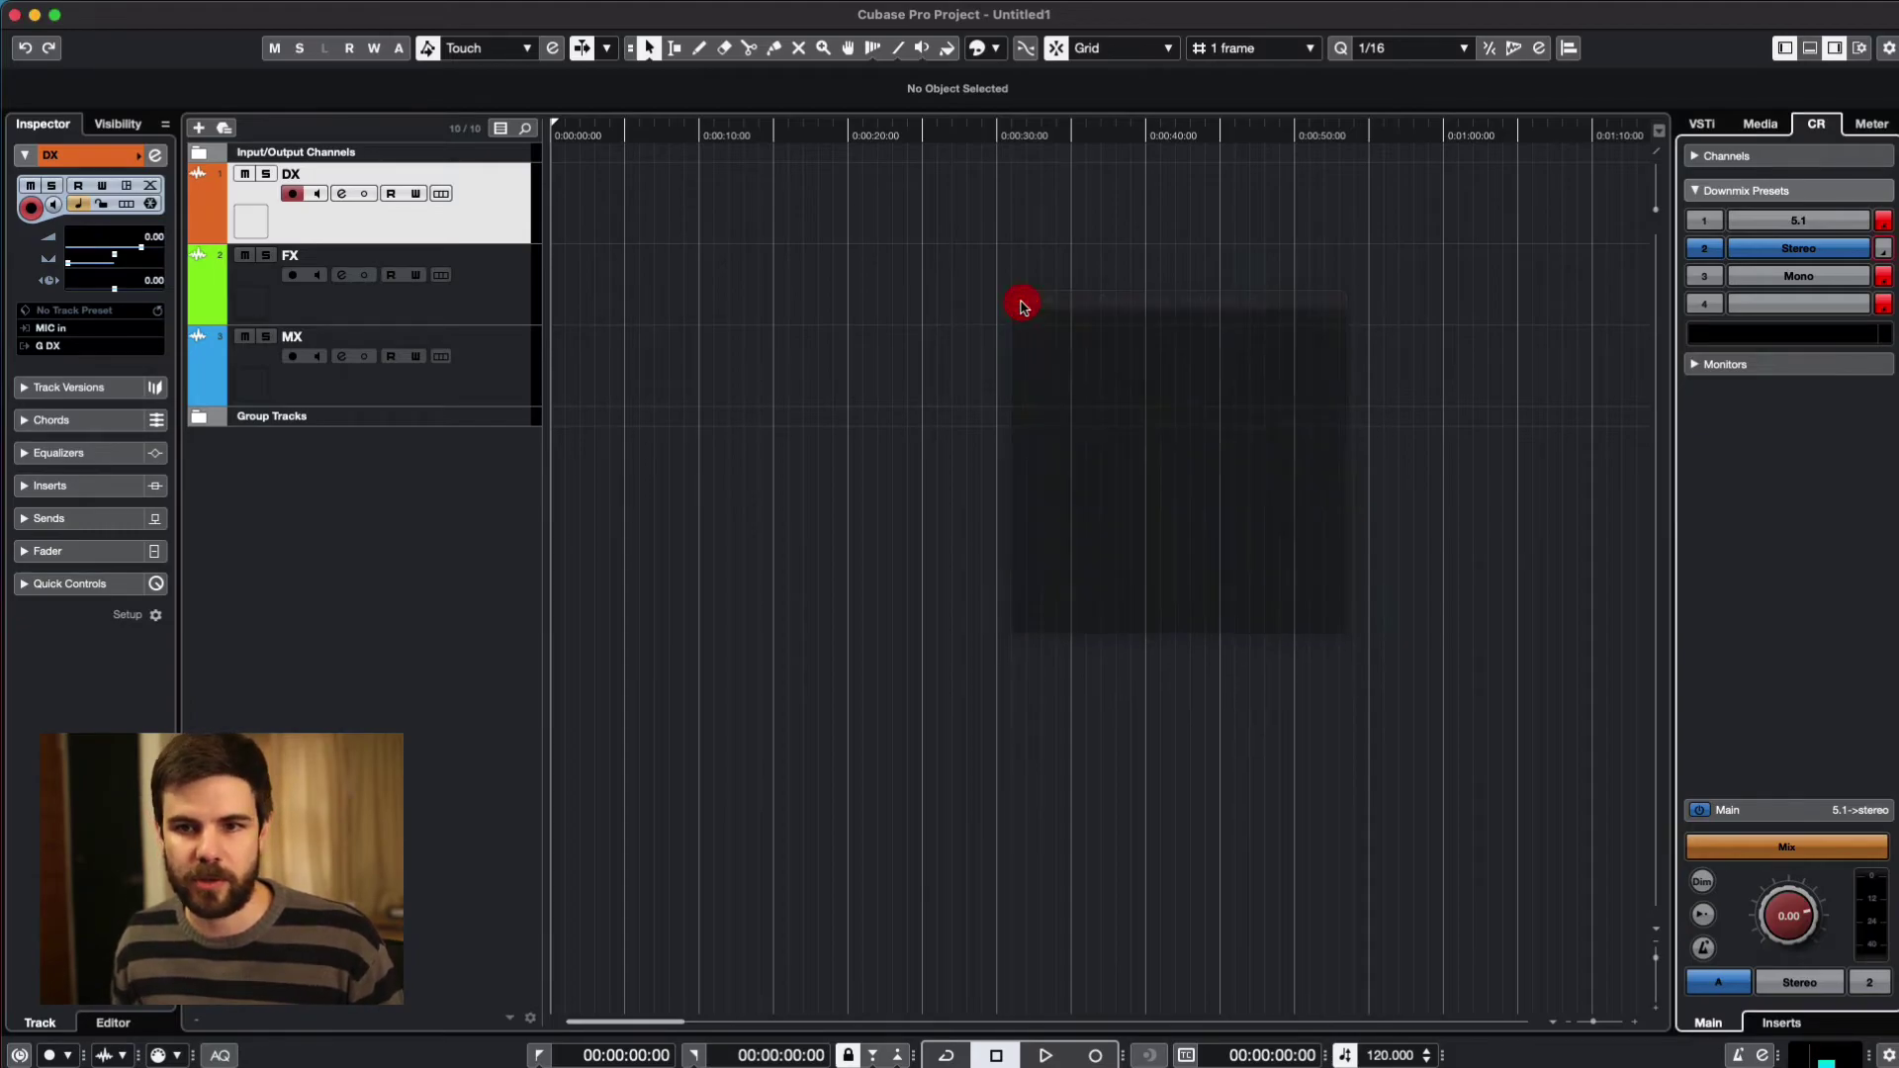
- Return the Control Room downmix preset to 5.1 and expand the Group Tracks folder
click(1800, 983)
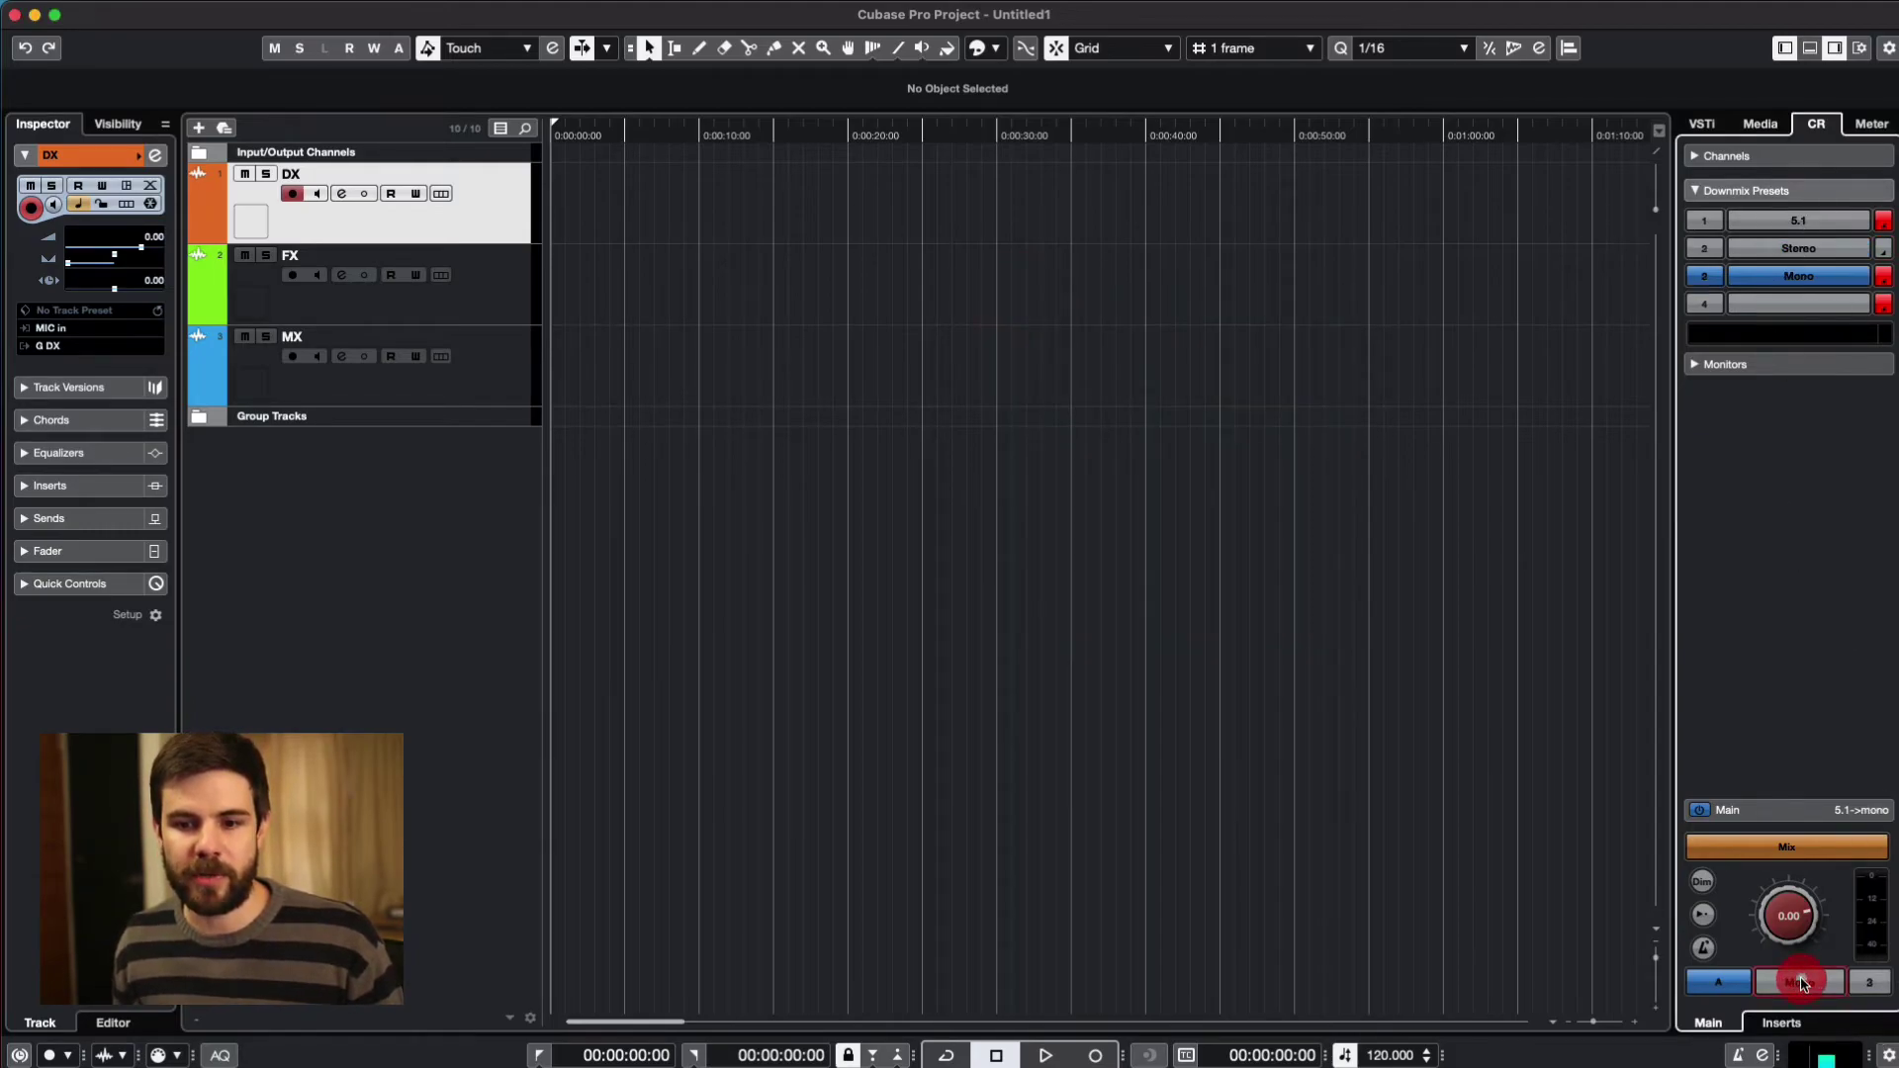
click(1799, 984)
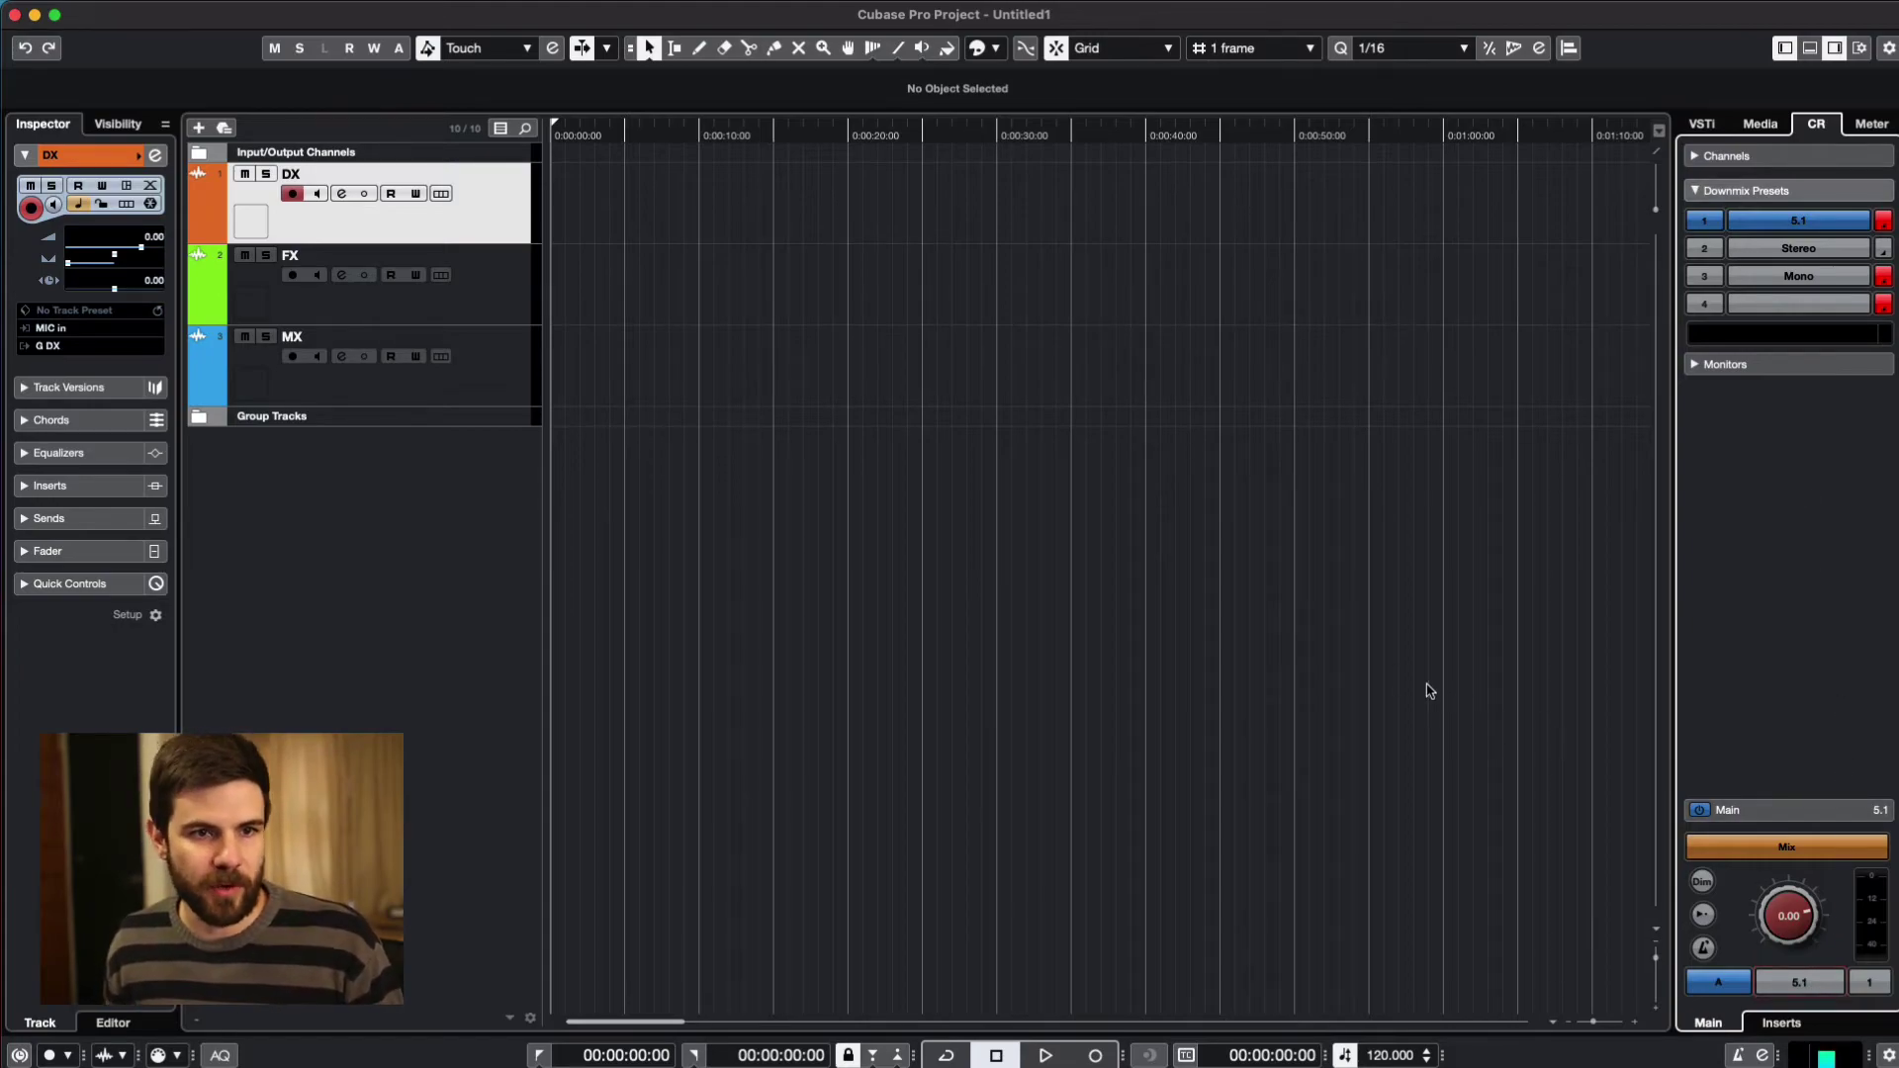
click(1197, 608)
click(202, 419)
- In Export Audio Mixdown, expand File Type Settings, Export Options and After Export
click(202, 419)
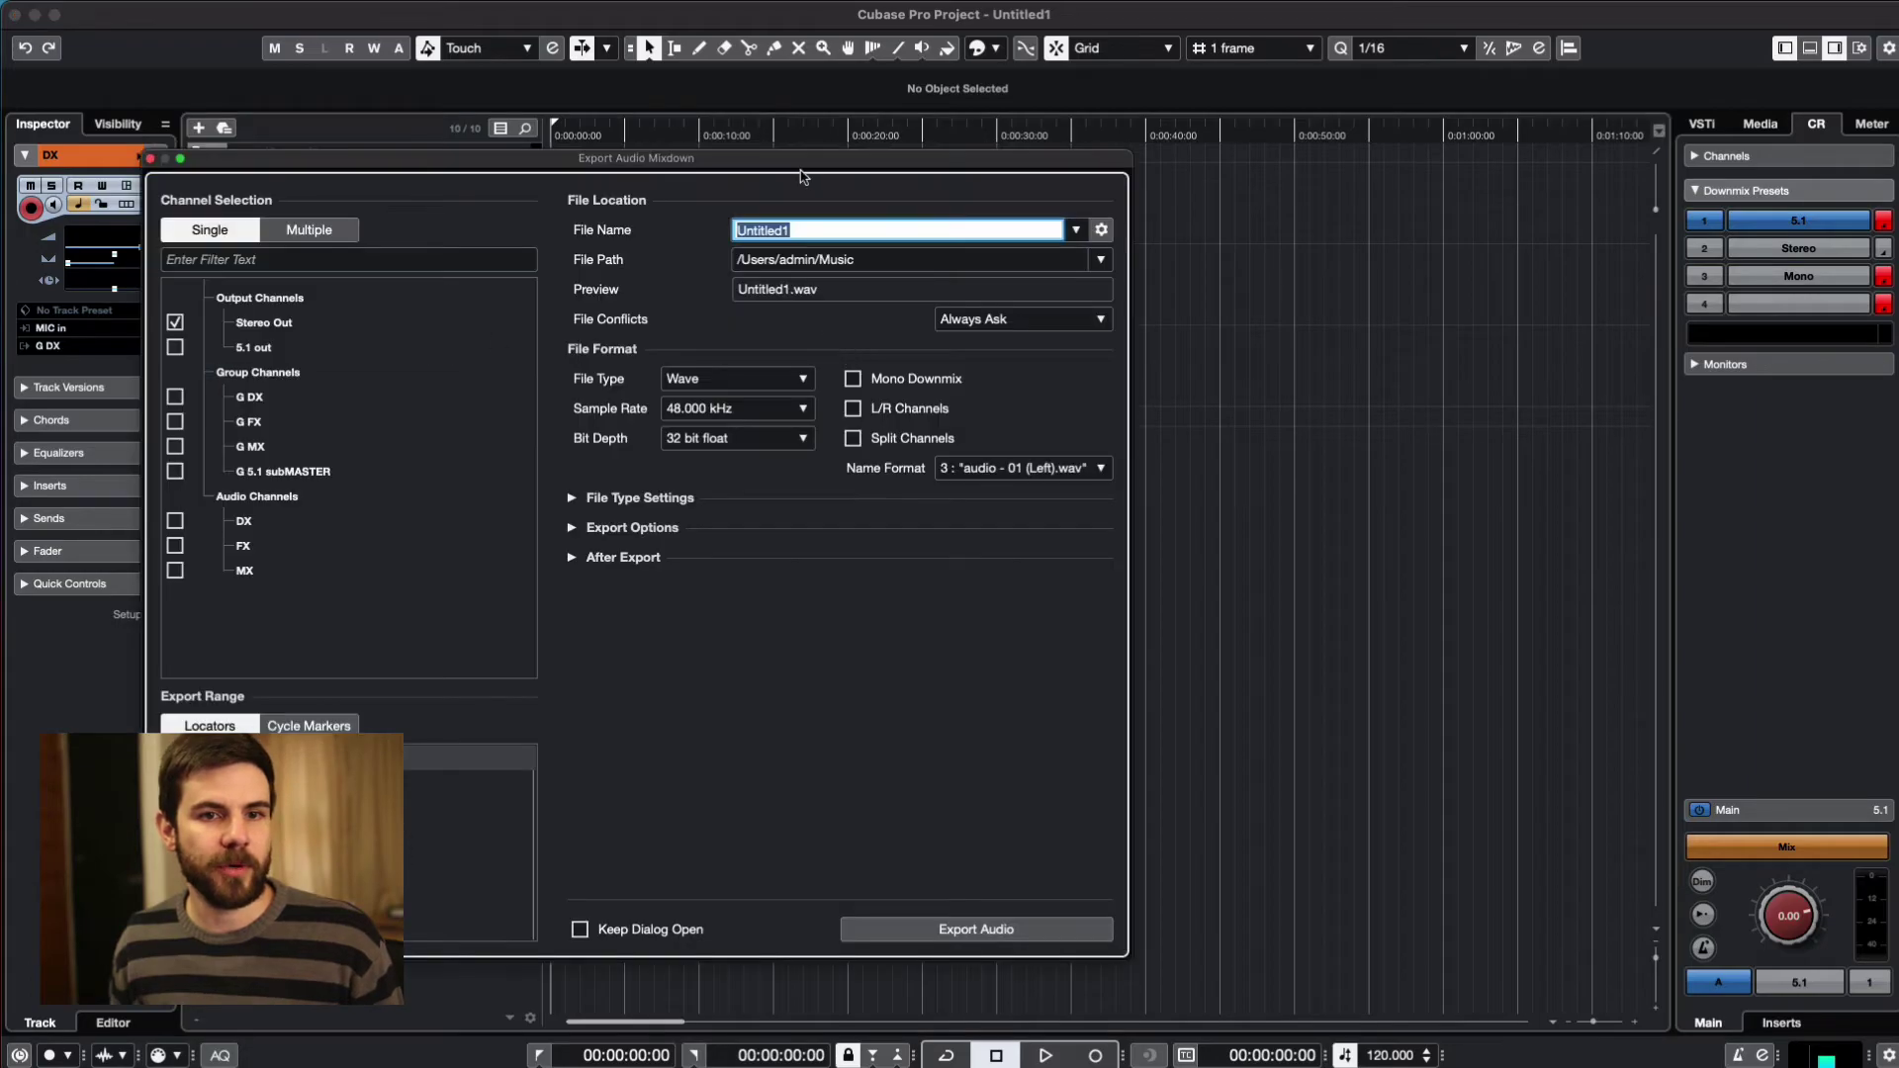
drag(1071, 163, 1170, 169)
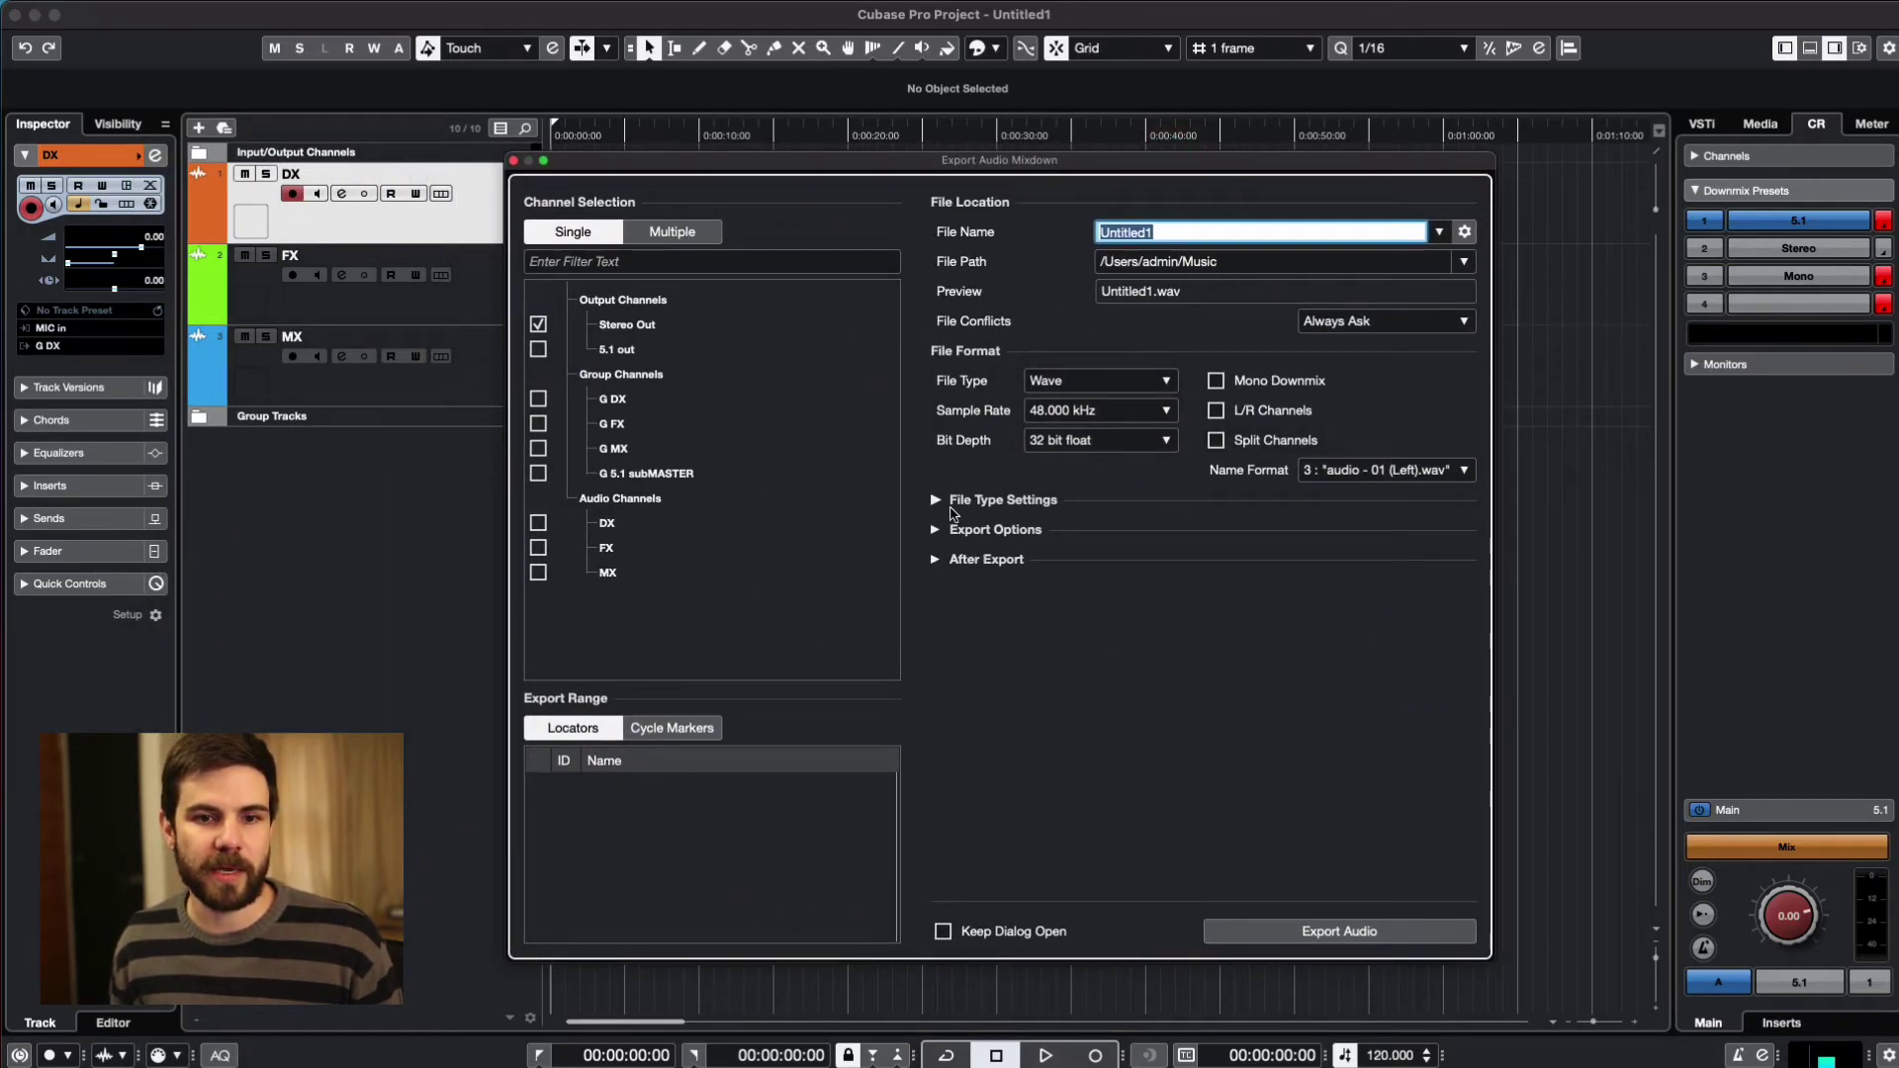
click(935, 500)
click(935, 619)
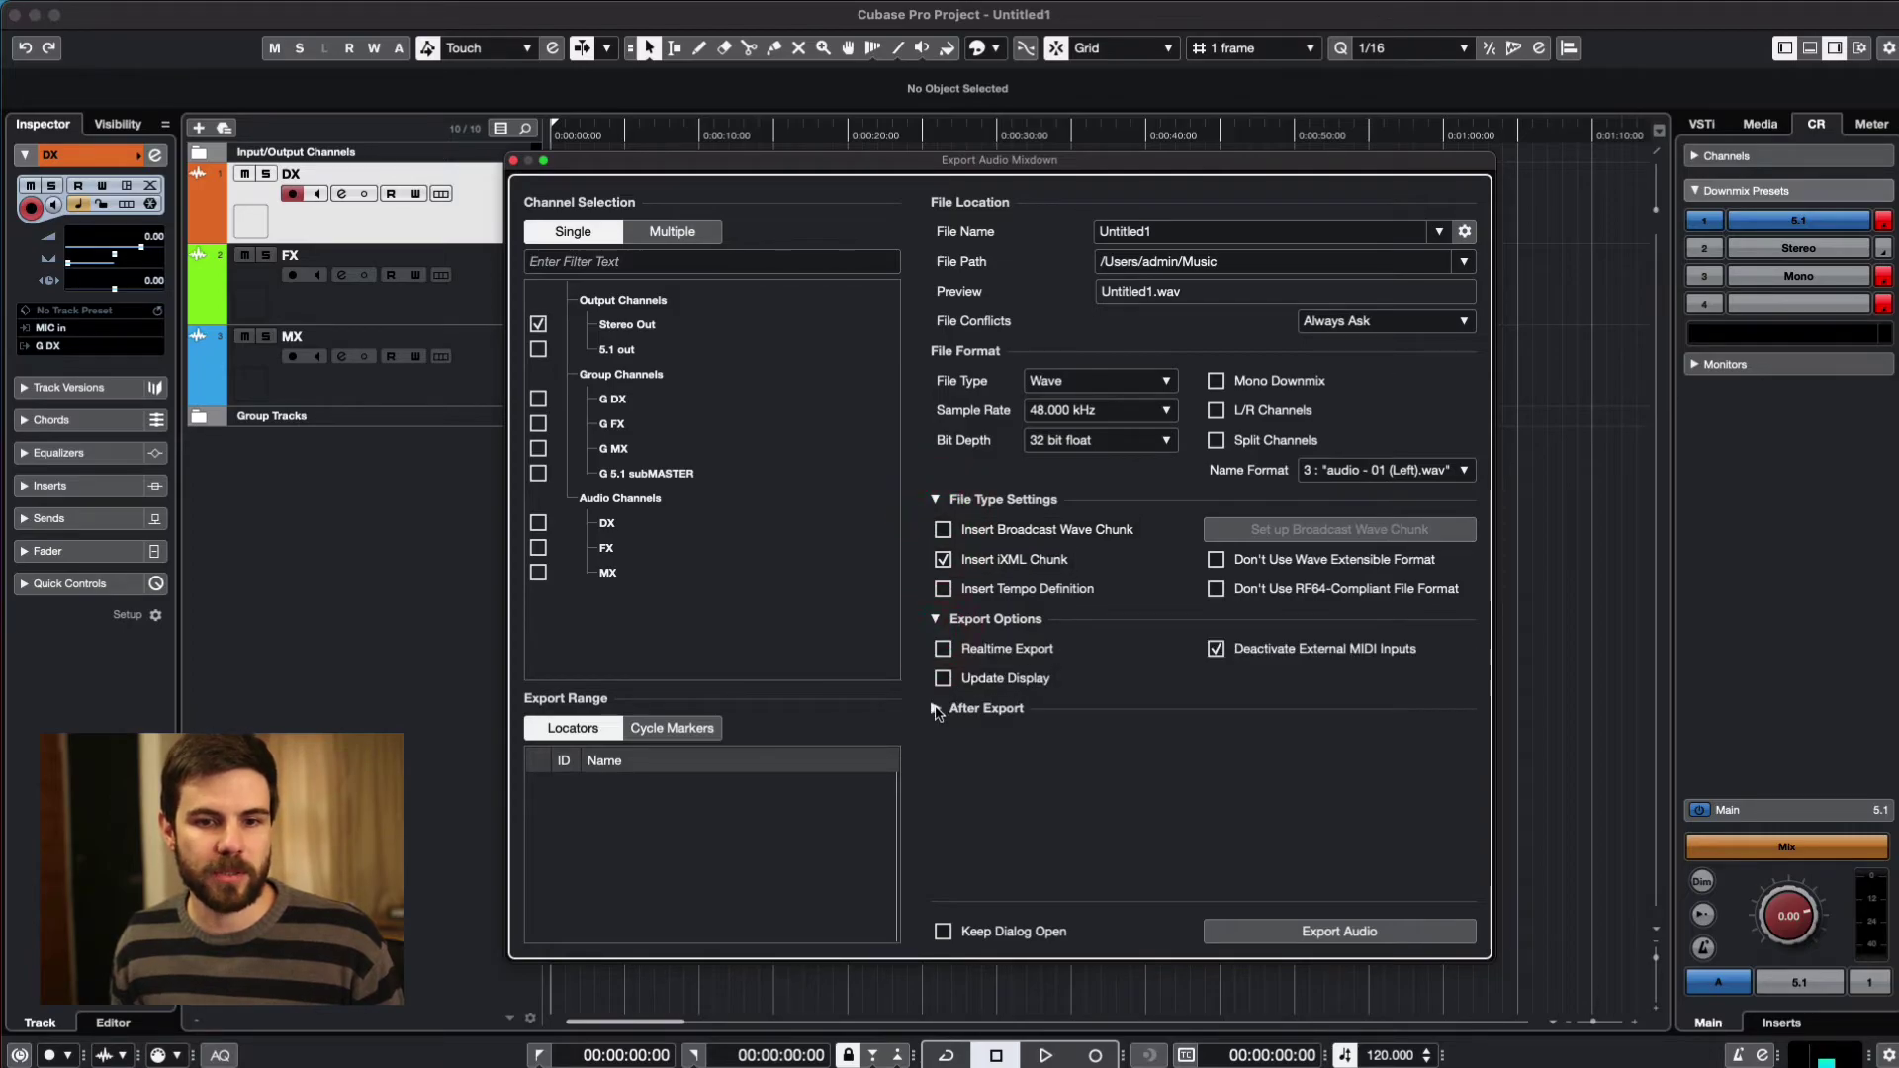
click(935, 709)
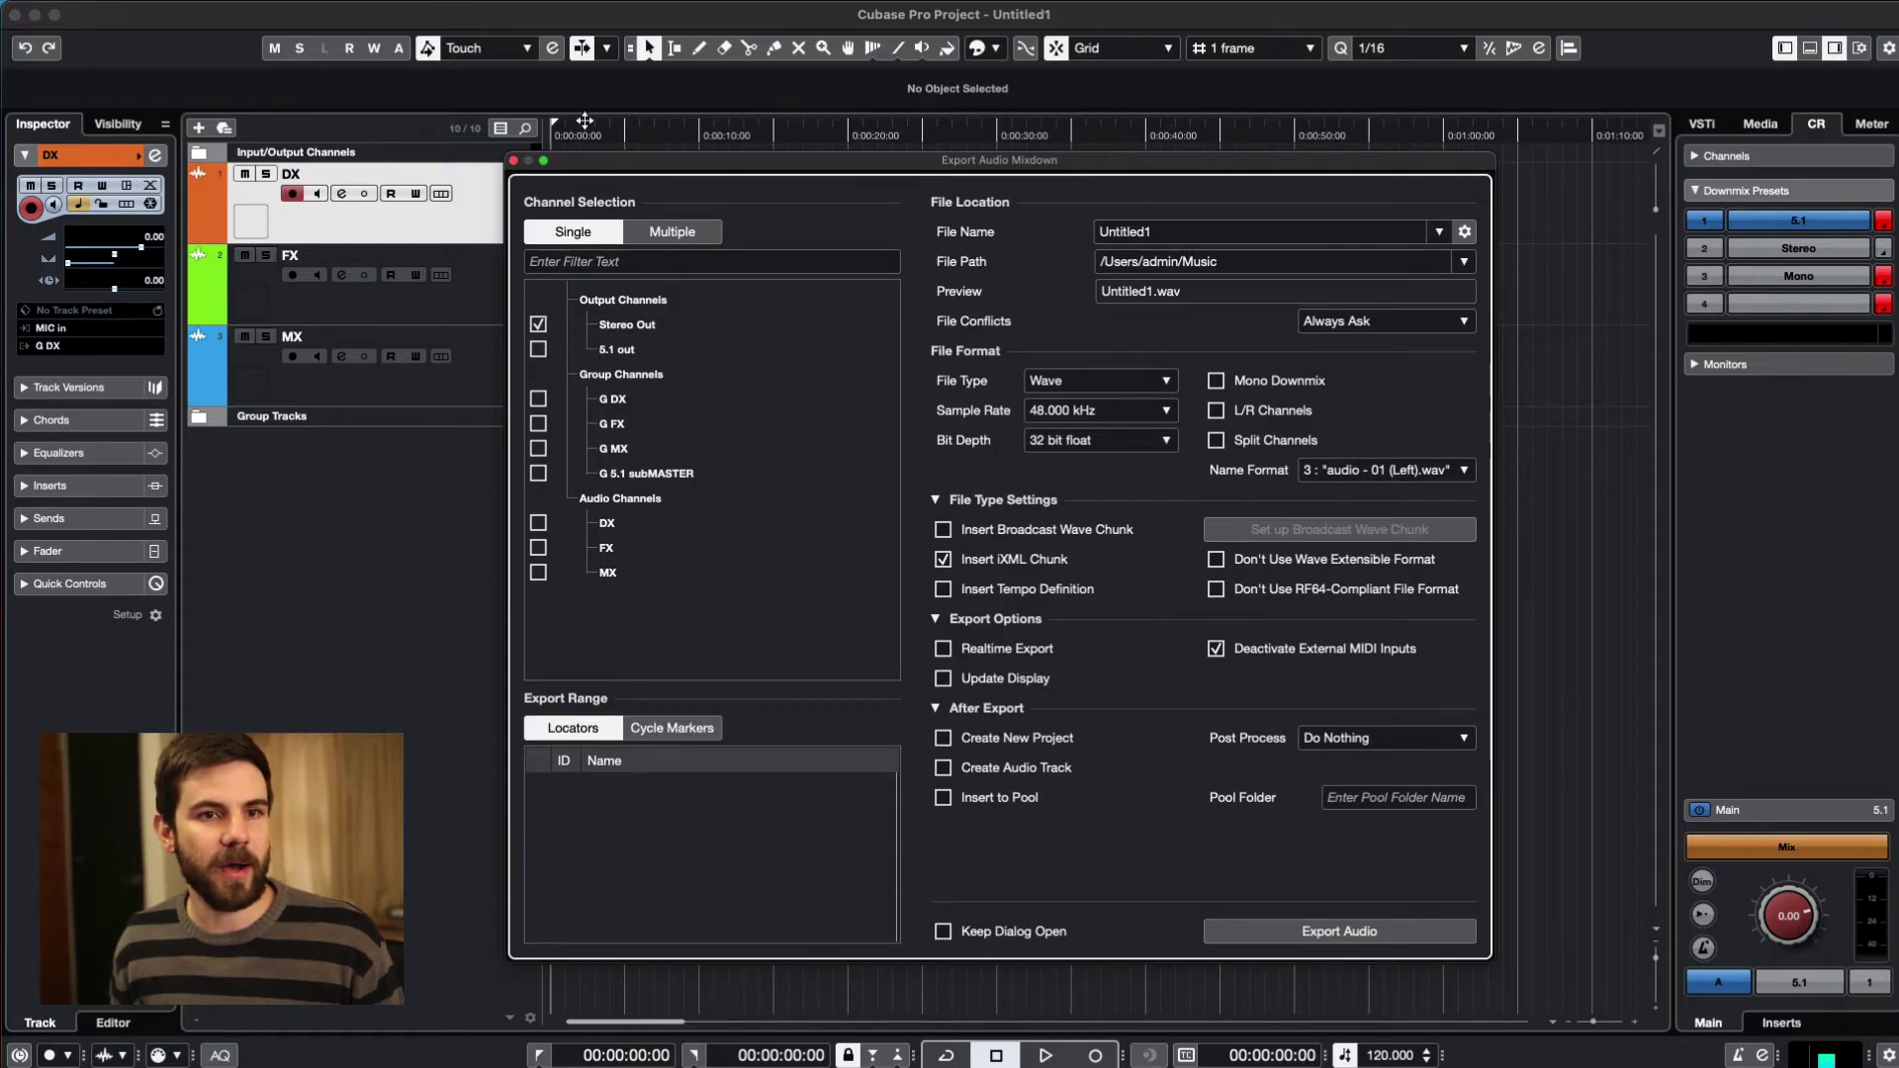
- Bring up the Audio Connections window with F4
click(30, 2)
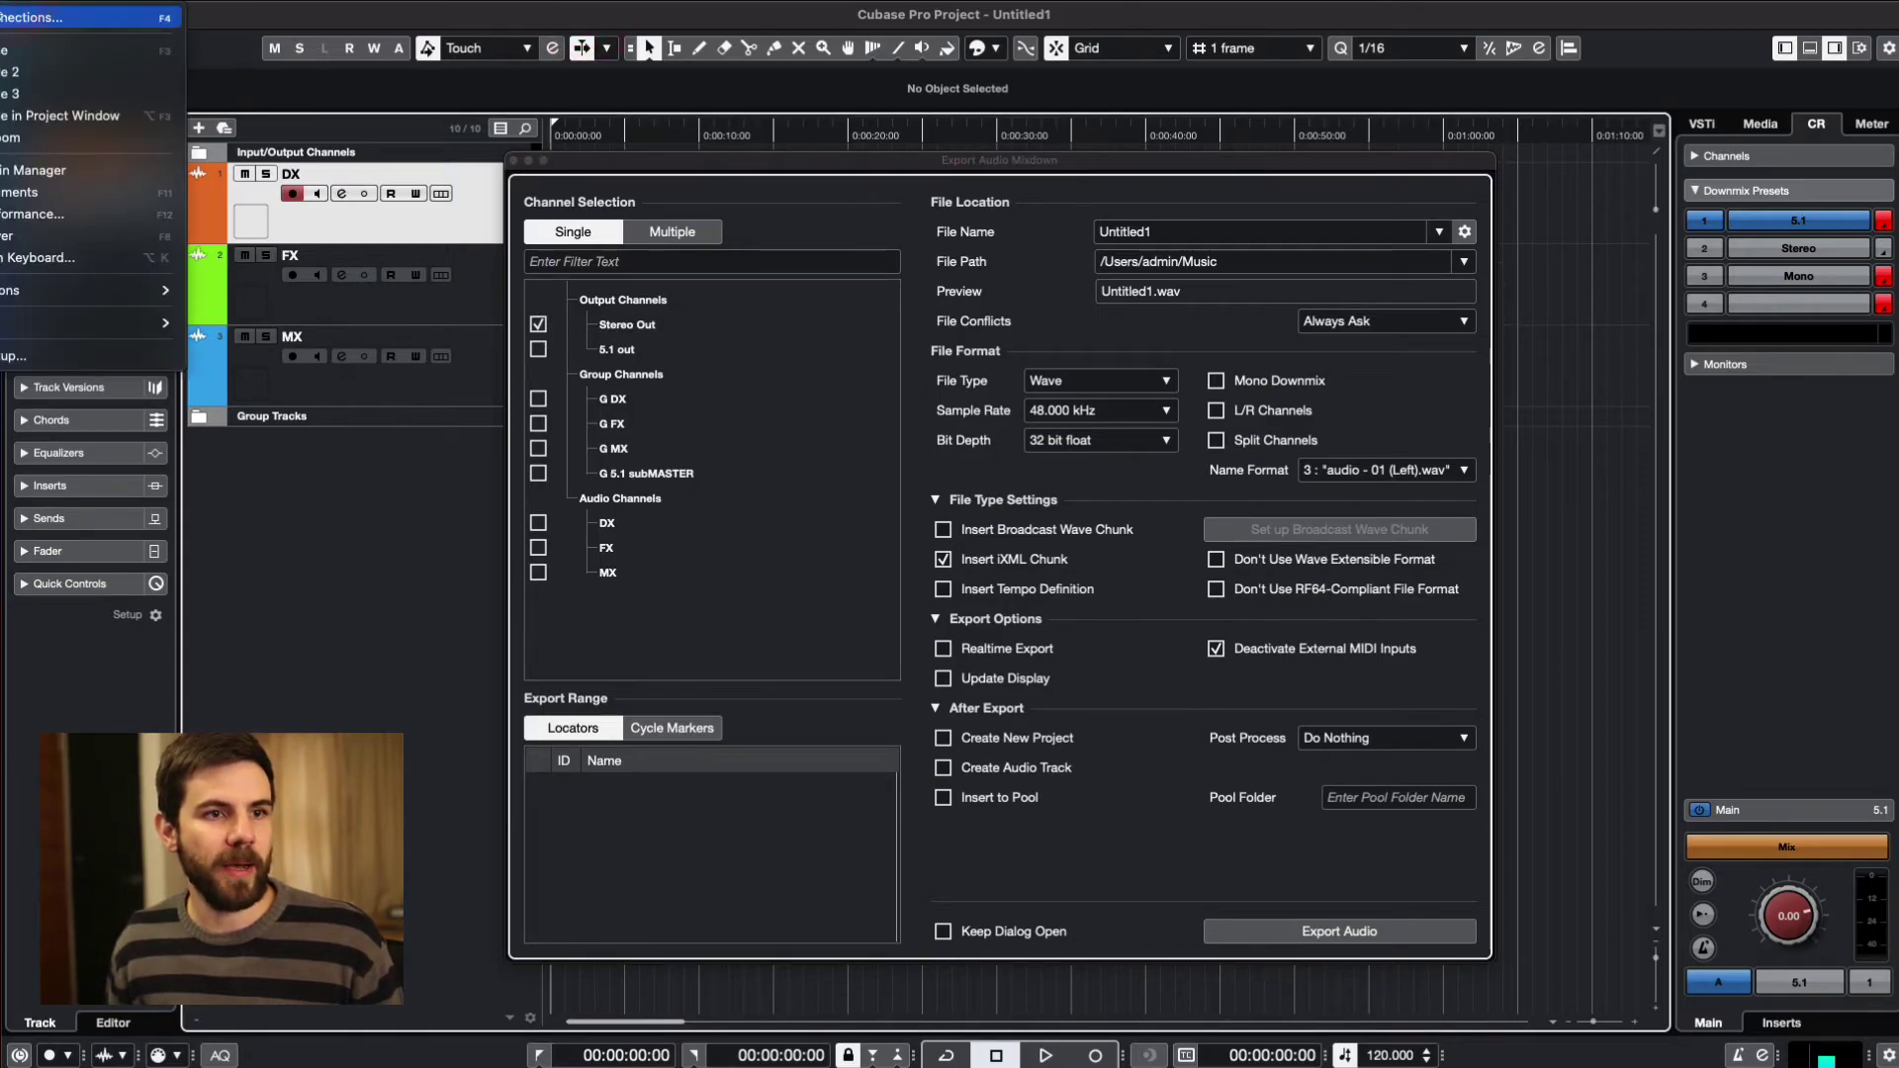
key(Escape)
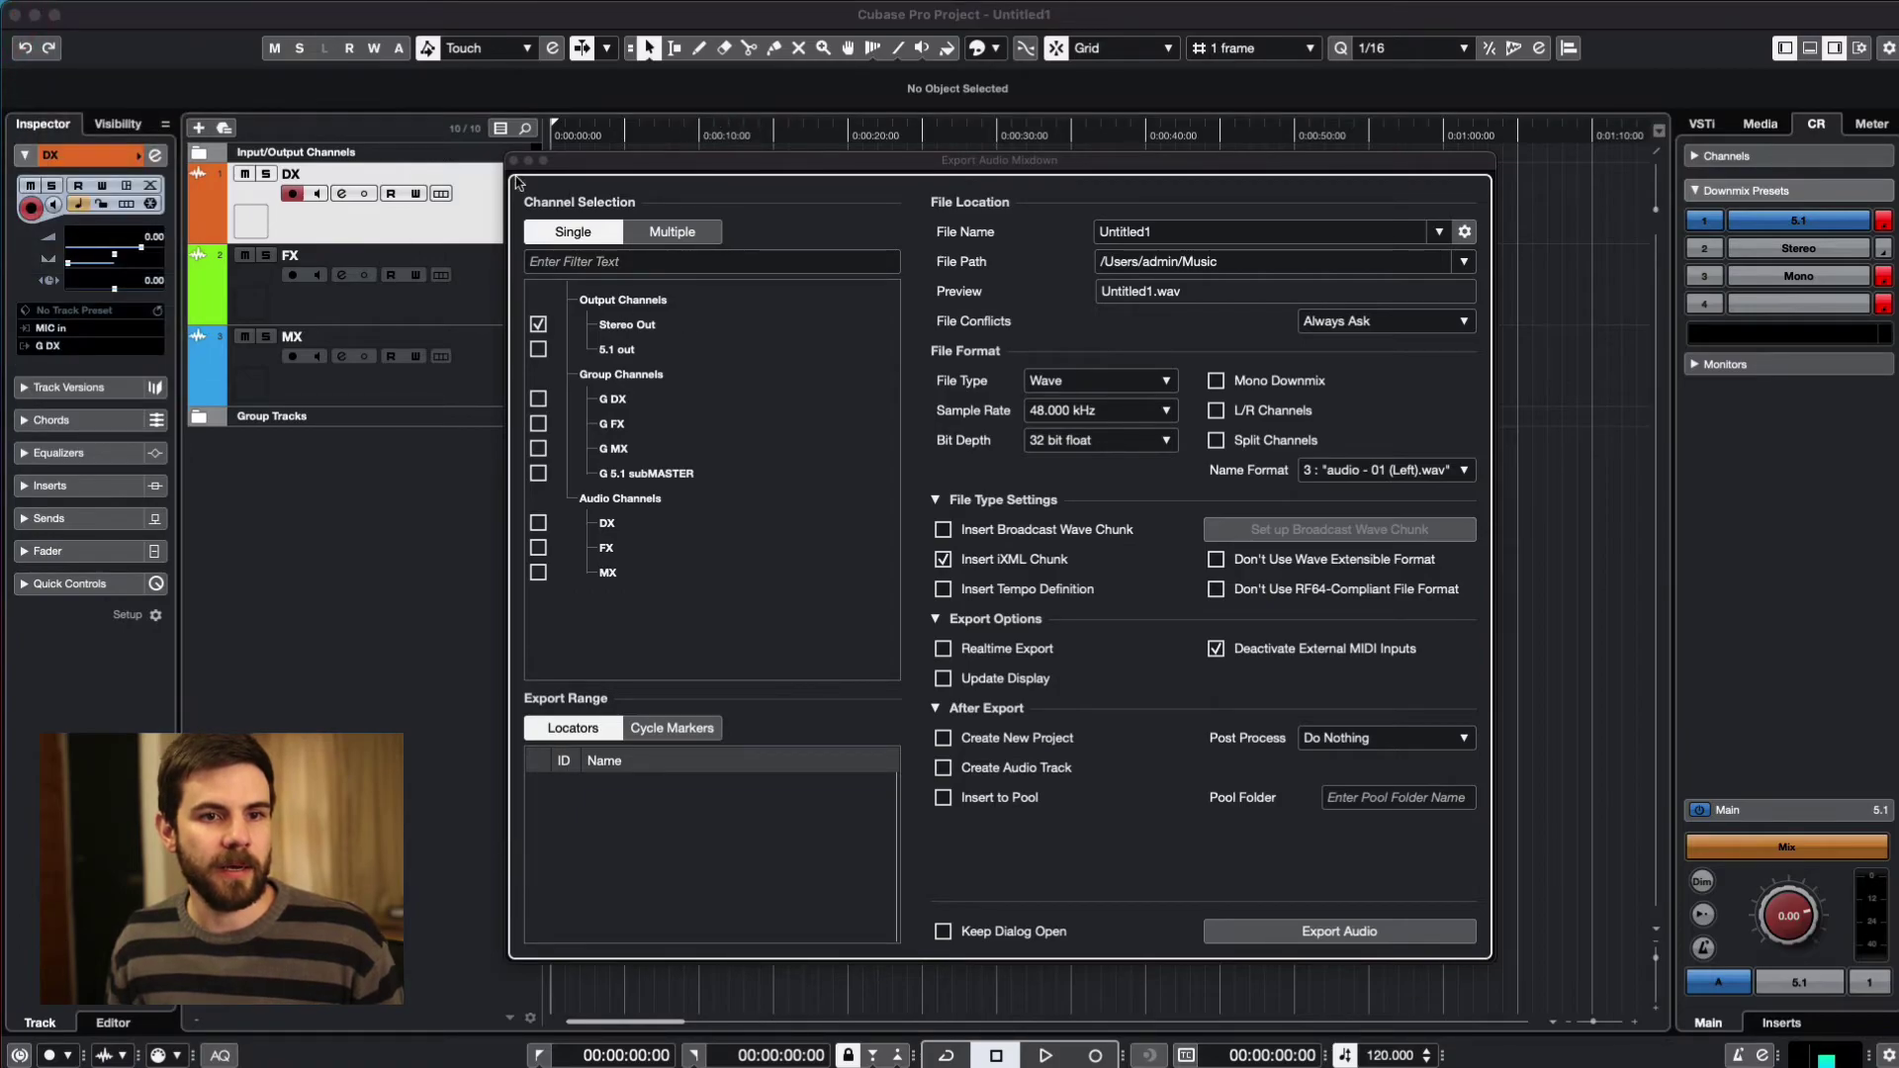
key(F4)
- Show the output buses in Audio Connections and start editing the Stereo Out bus name
click(794, 311)
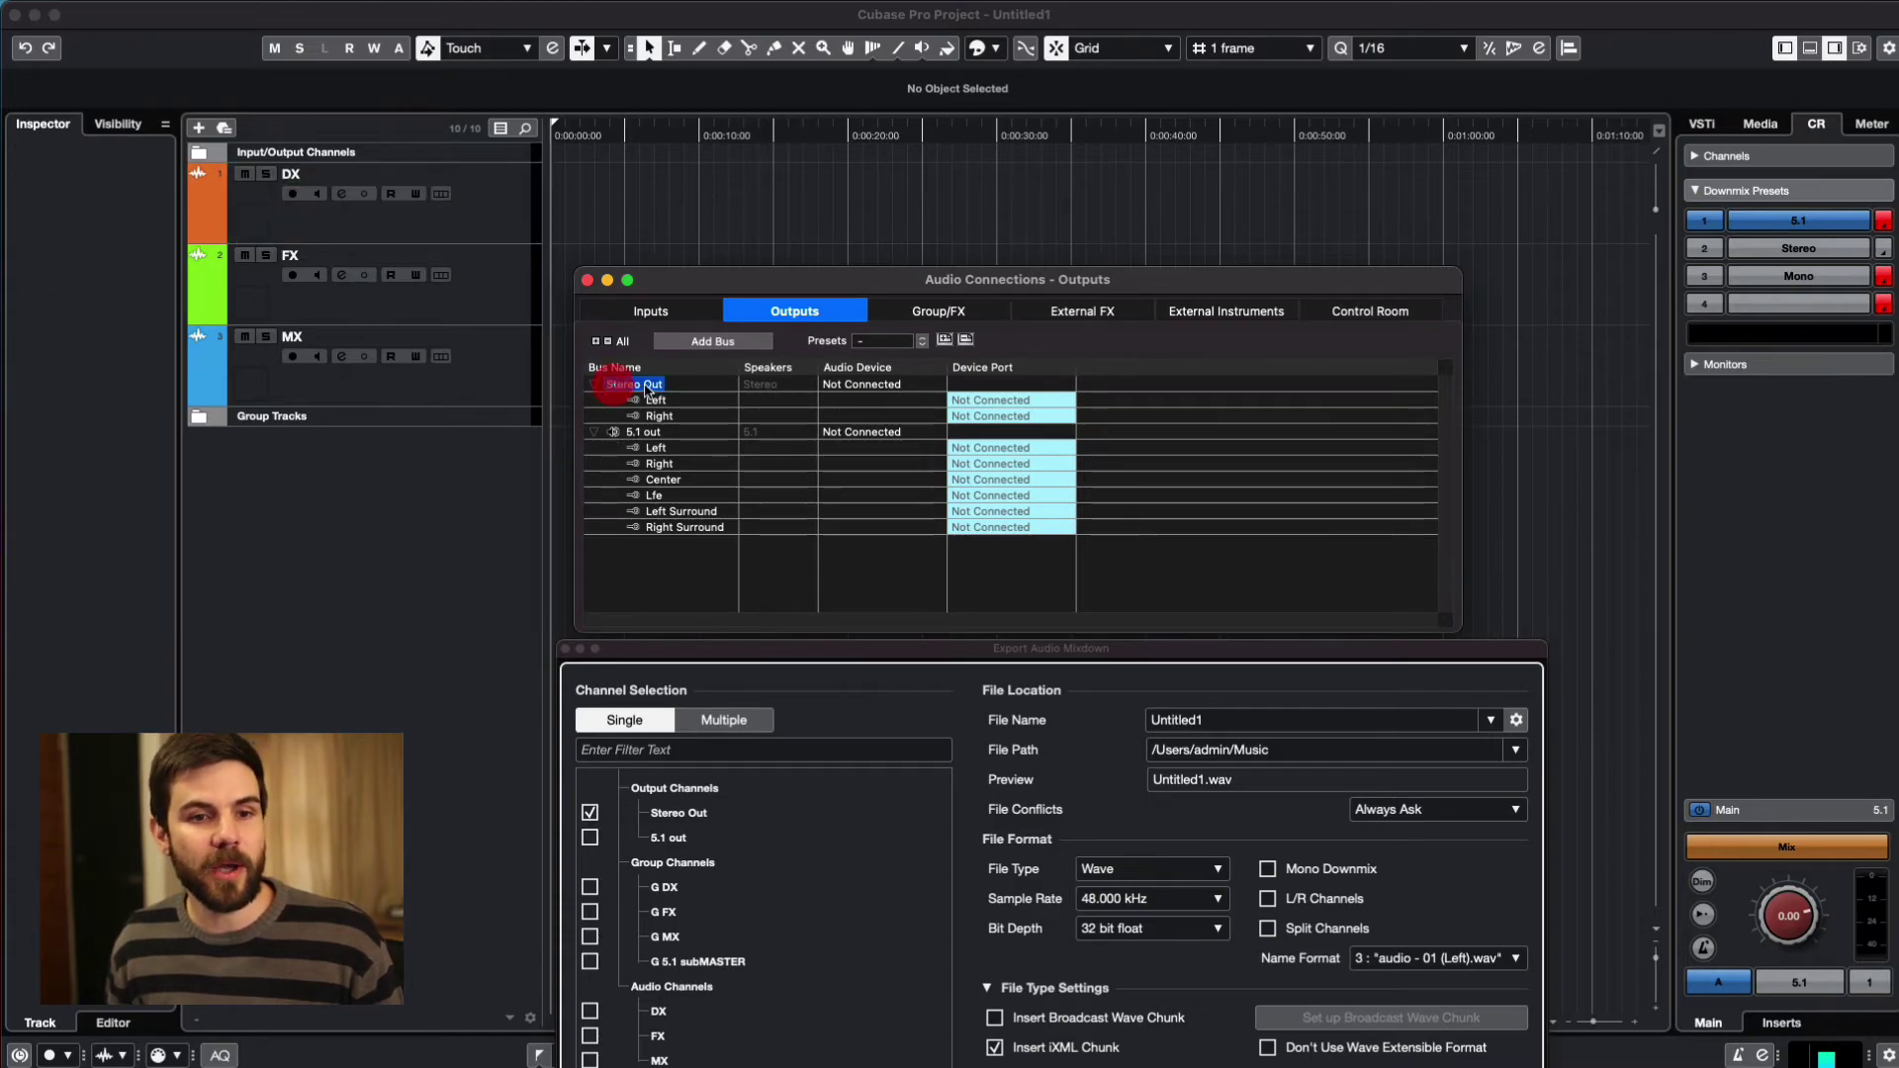
double_click(613, 388)
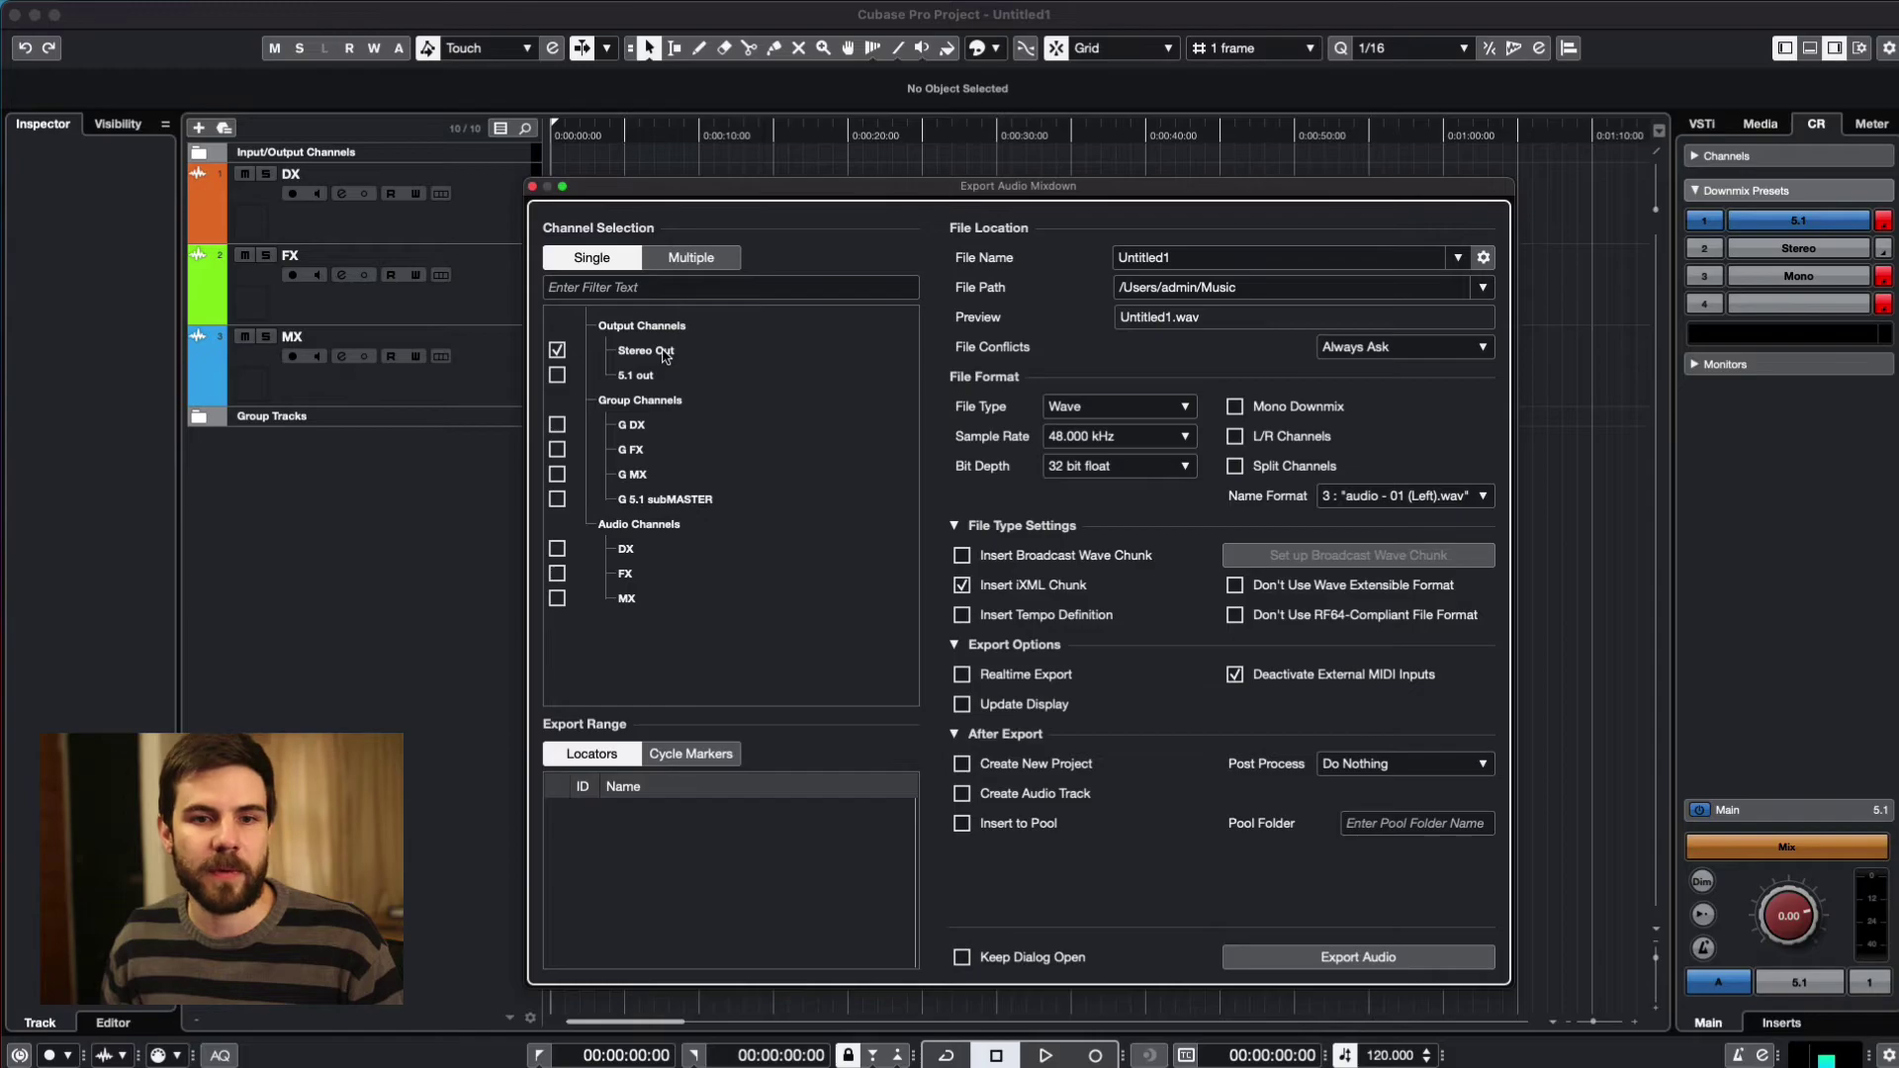
- Select 5.1 out as the export channel with a 24 bit depth
click(653, 377)
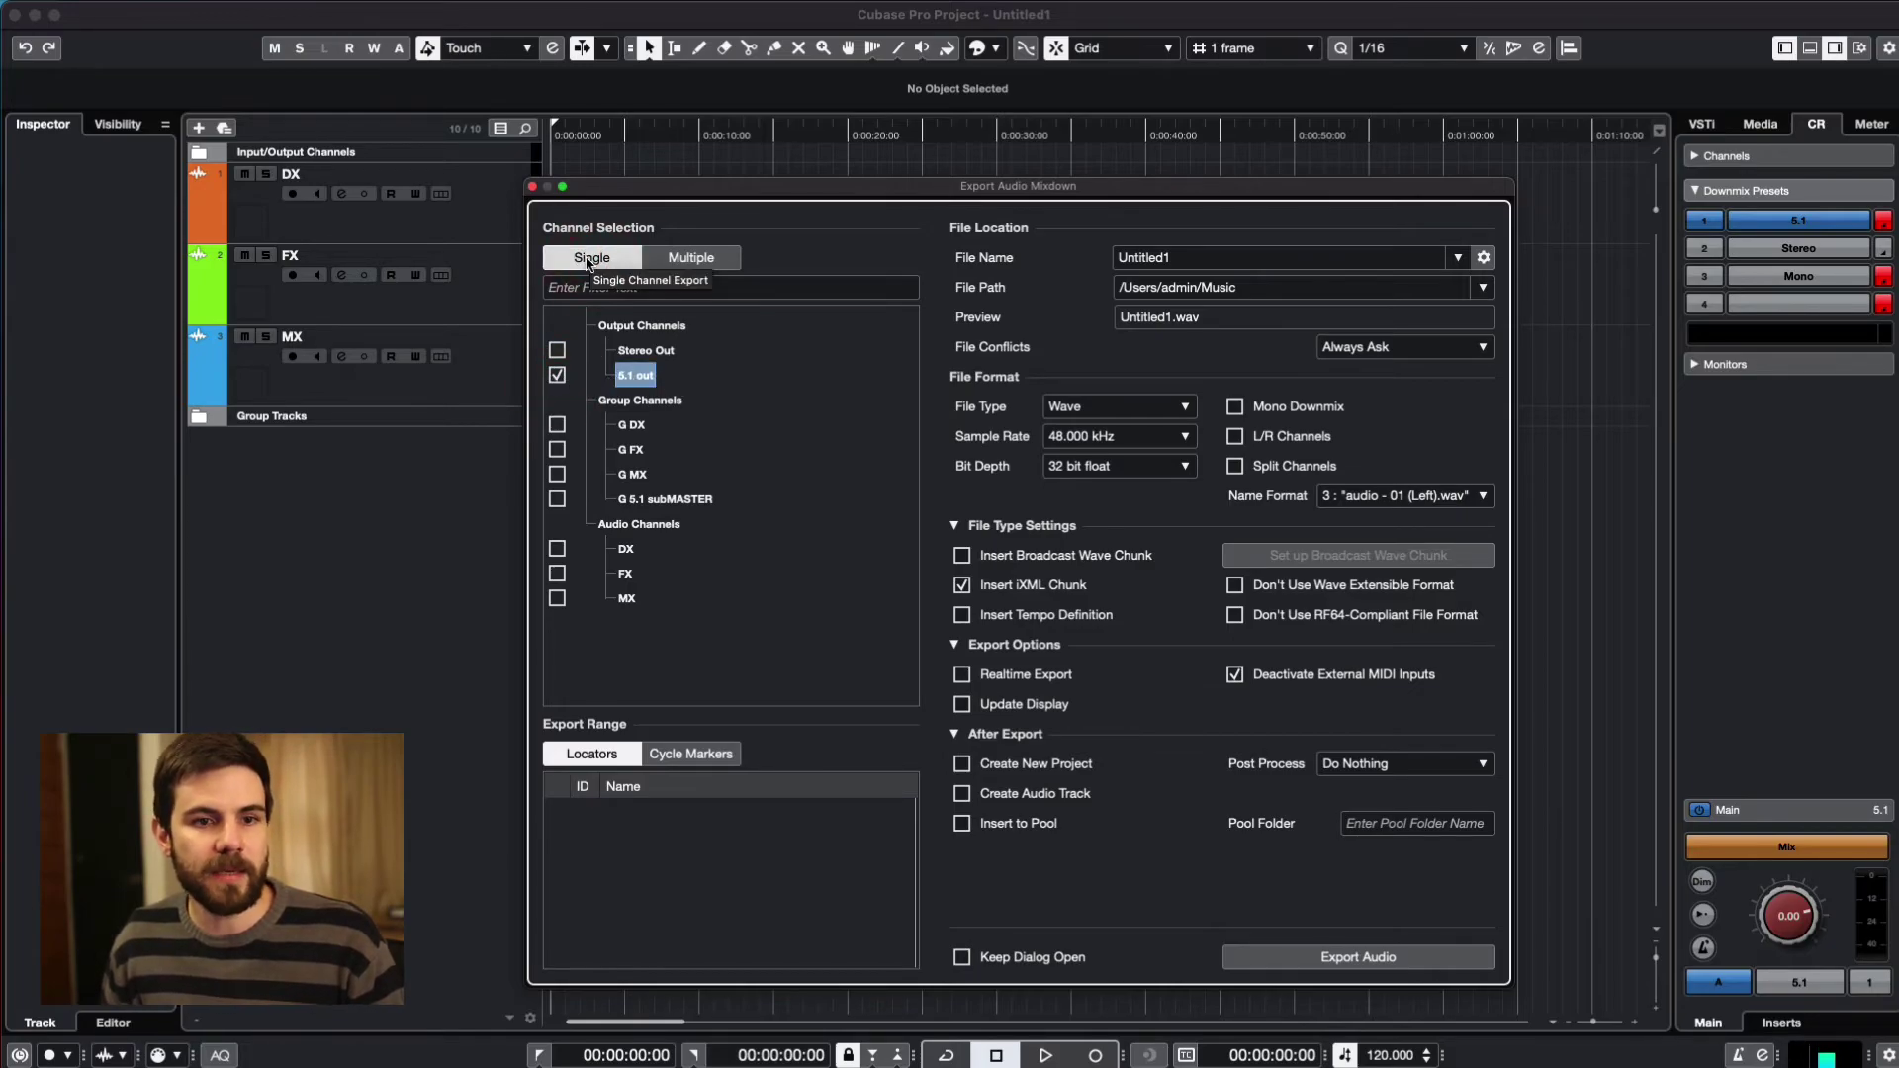
click(557, 351)
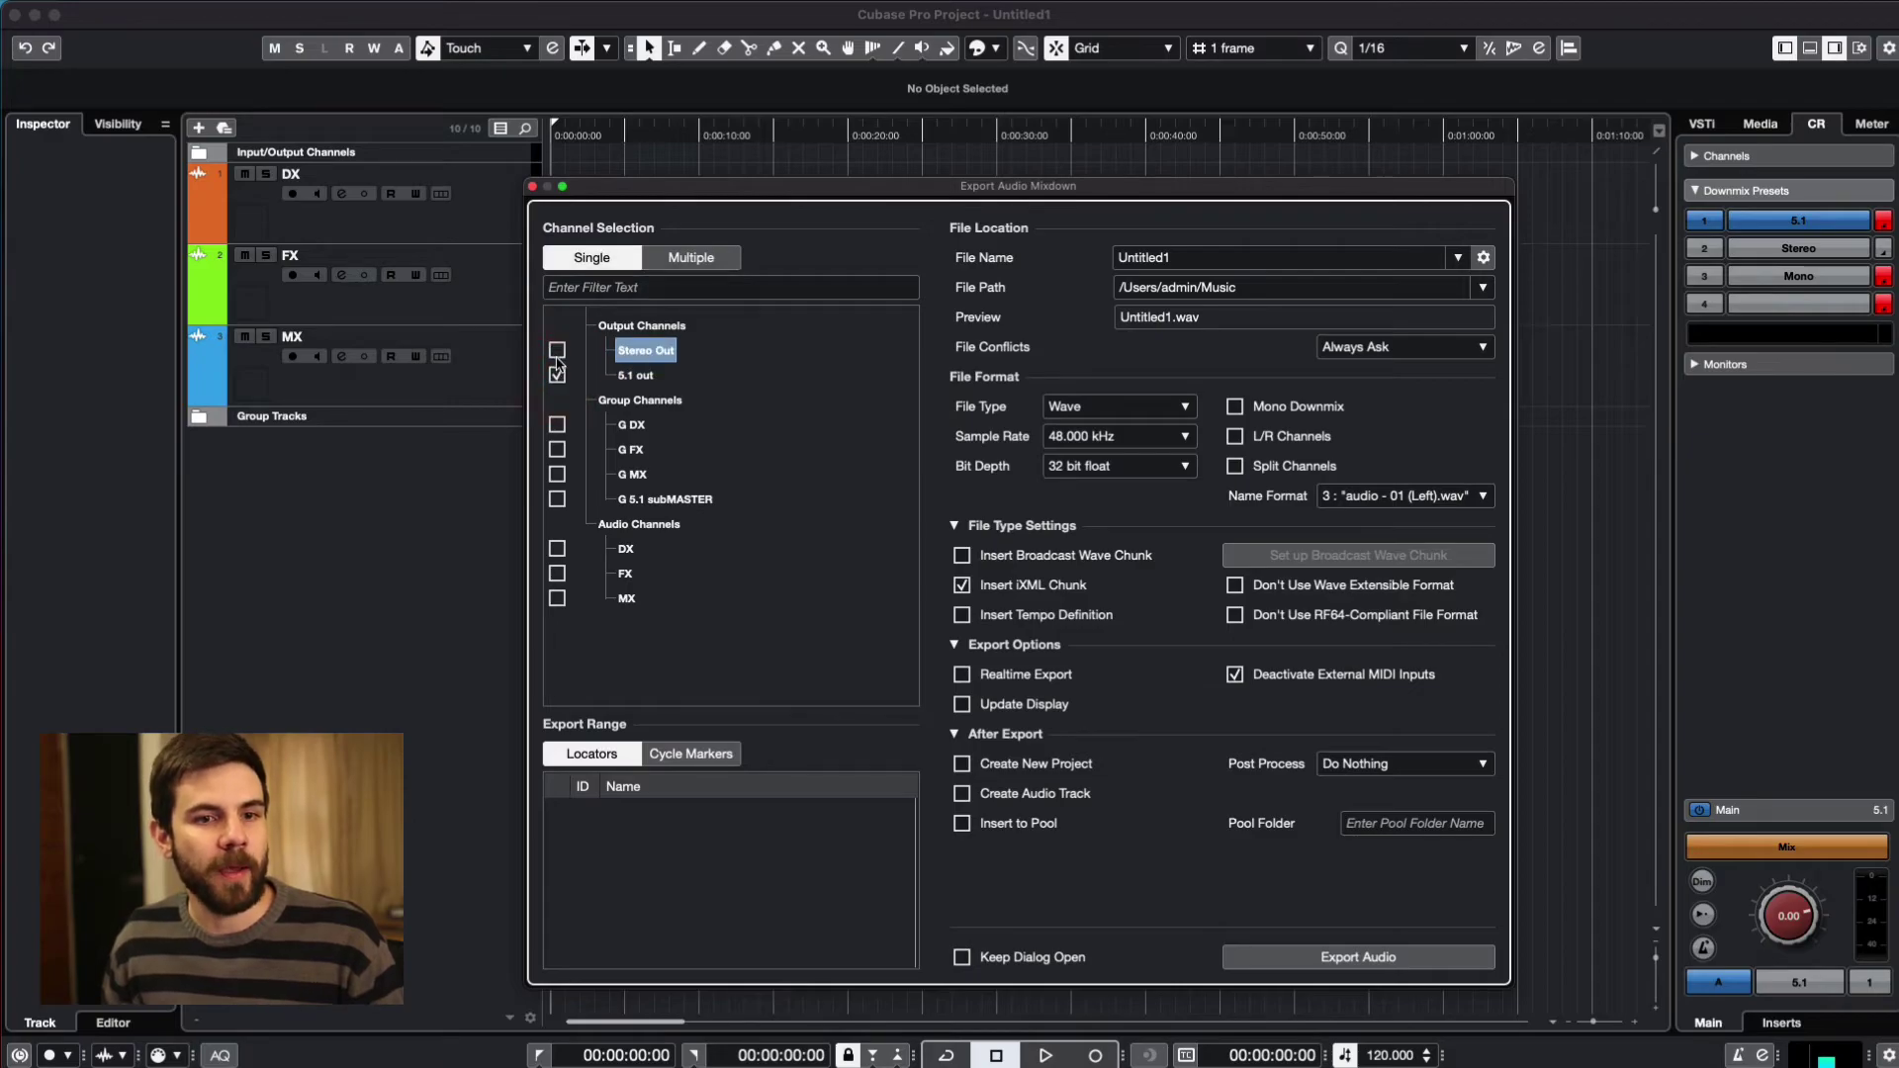
click(557, 376)
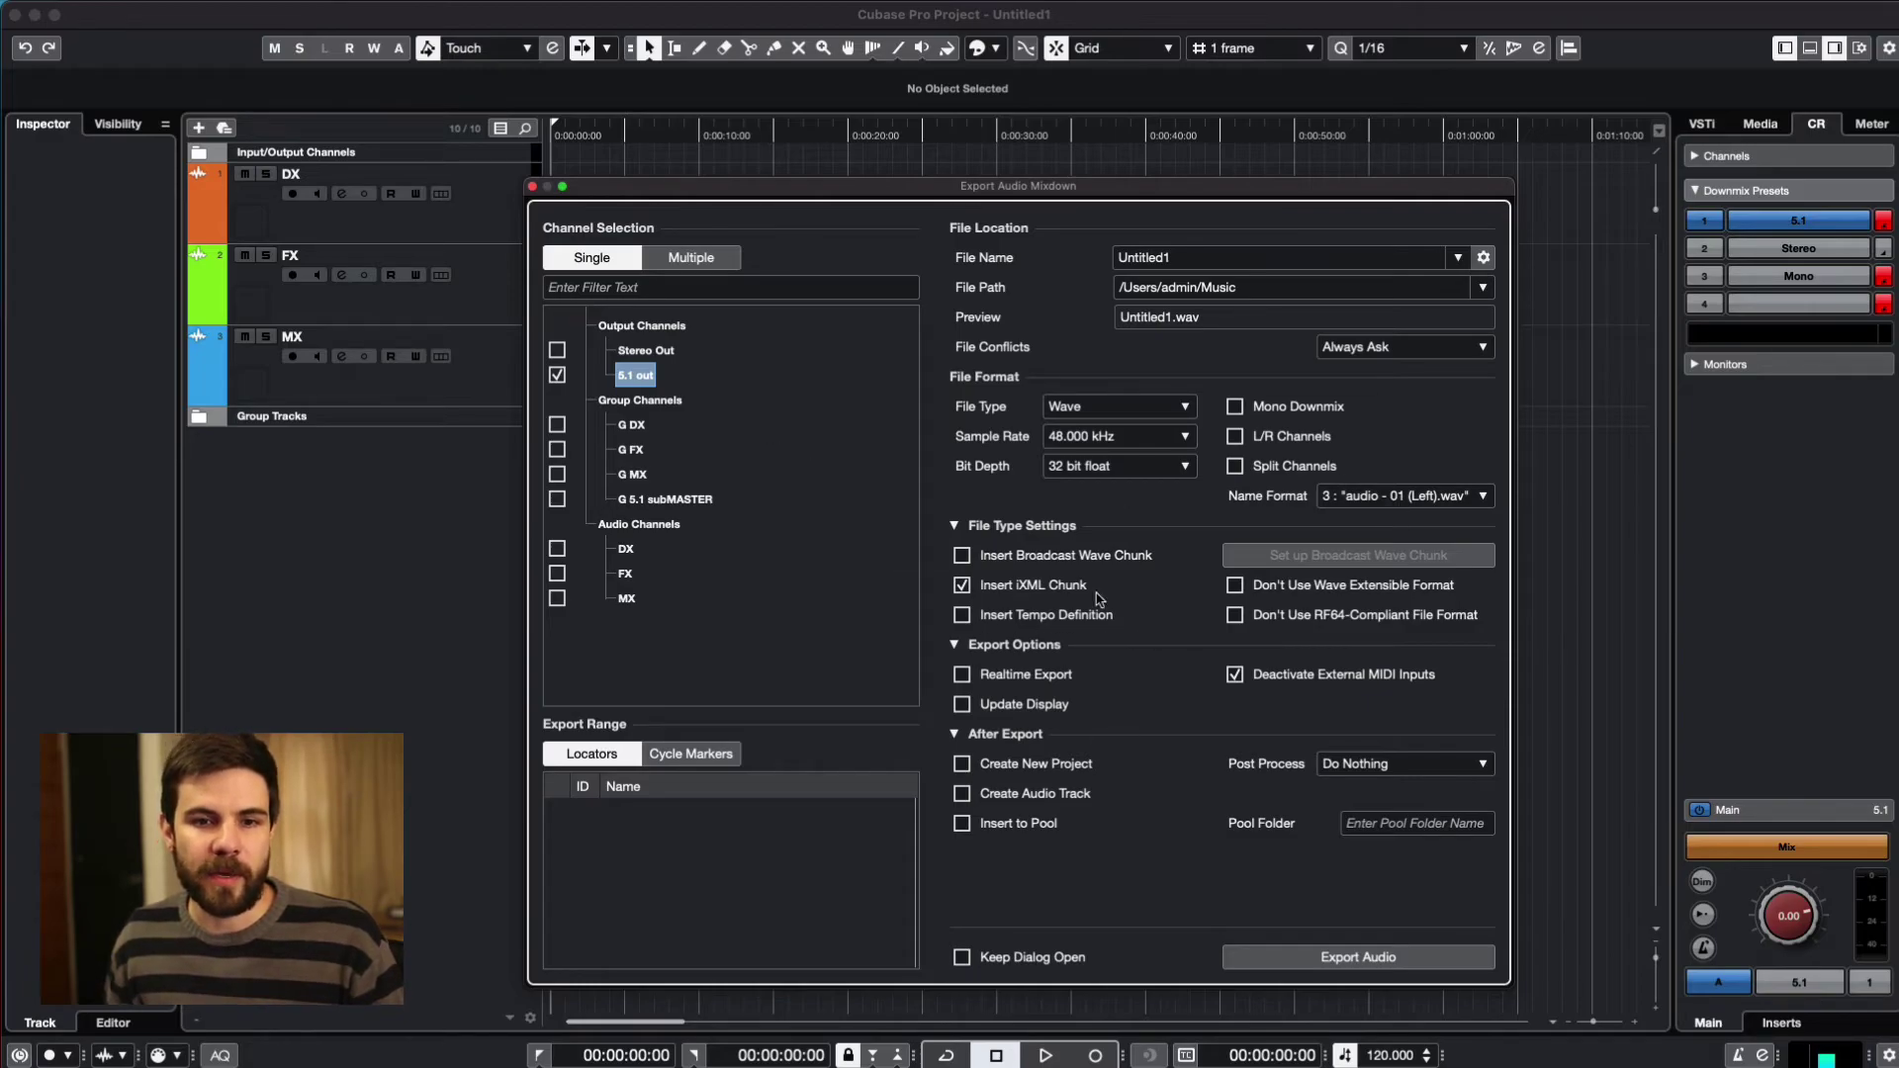
click(1116, 465)
click(1108, 539)
click(1107, 471)
click(1093, 511)
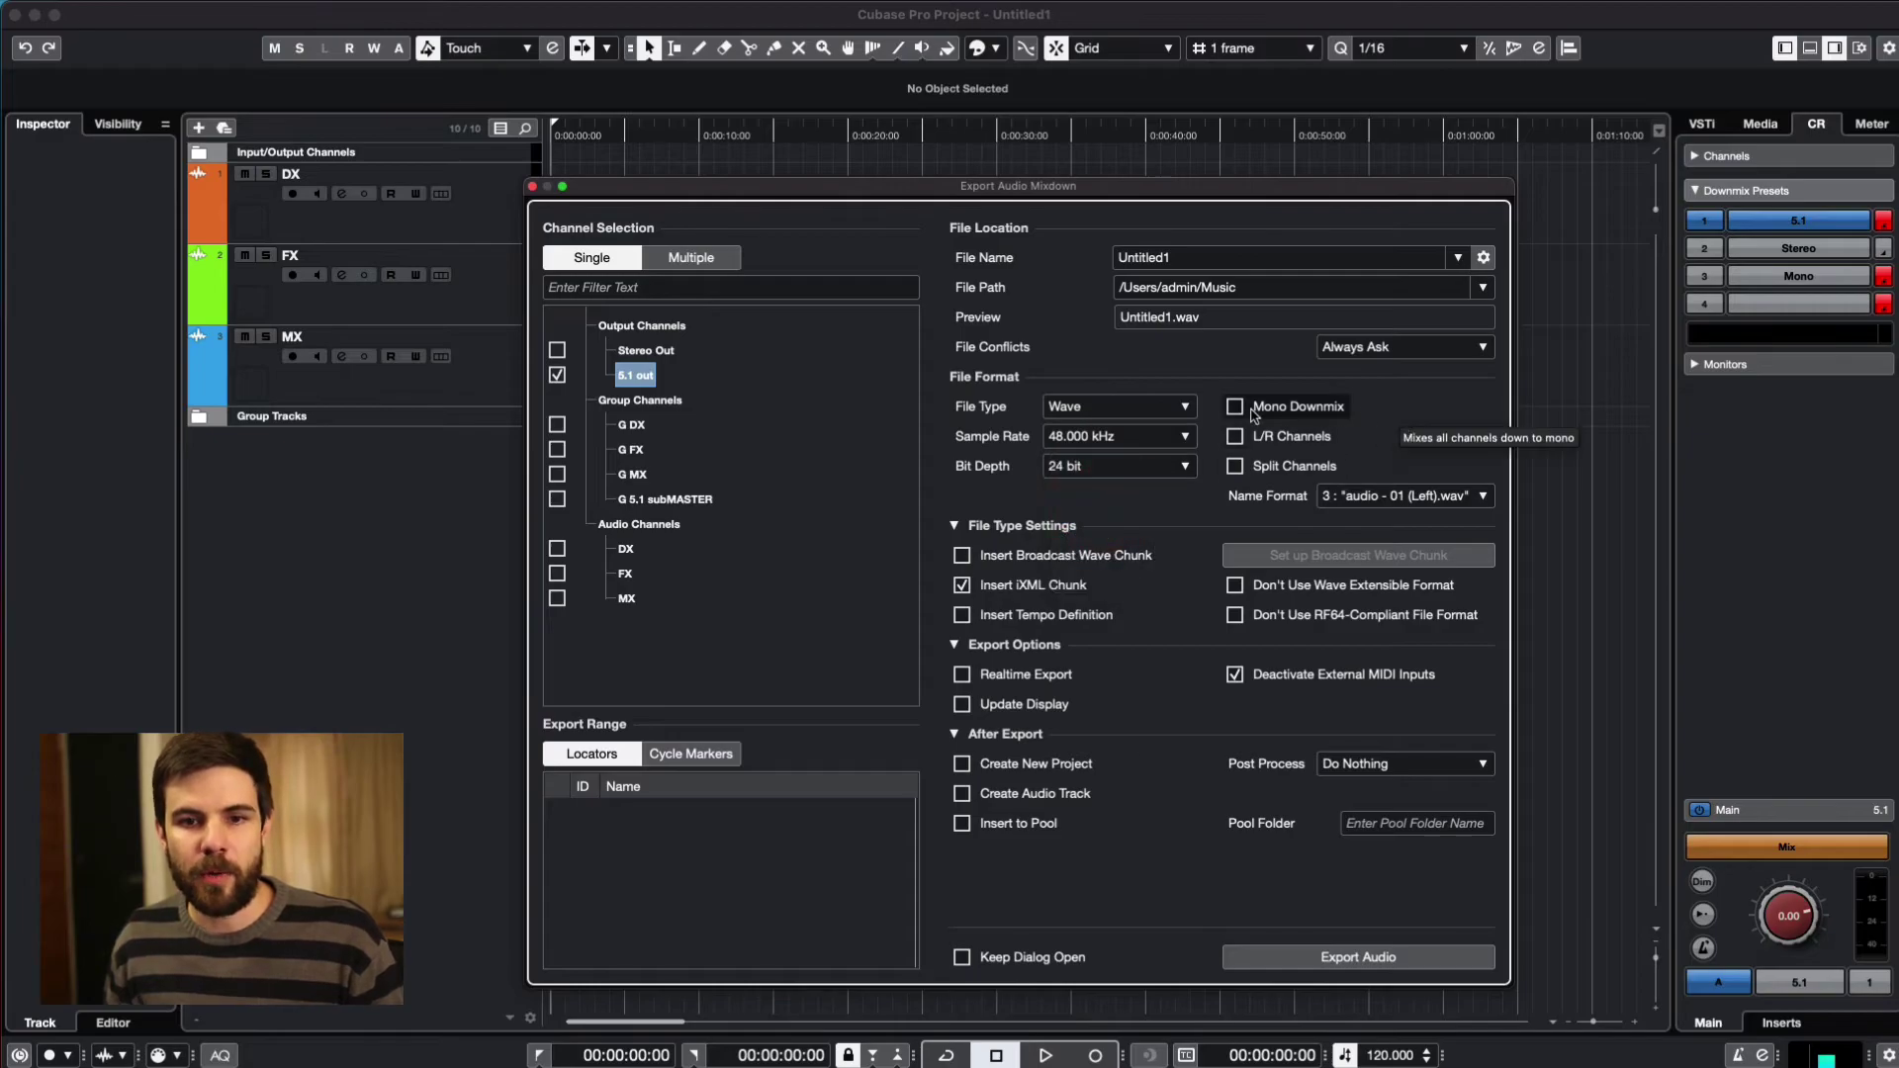
- Leave Split Channels unticked and the file naming format unchanged
click(1289, 473)
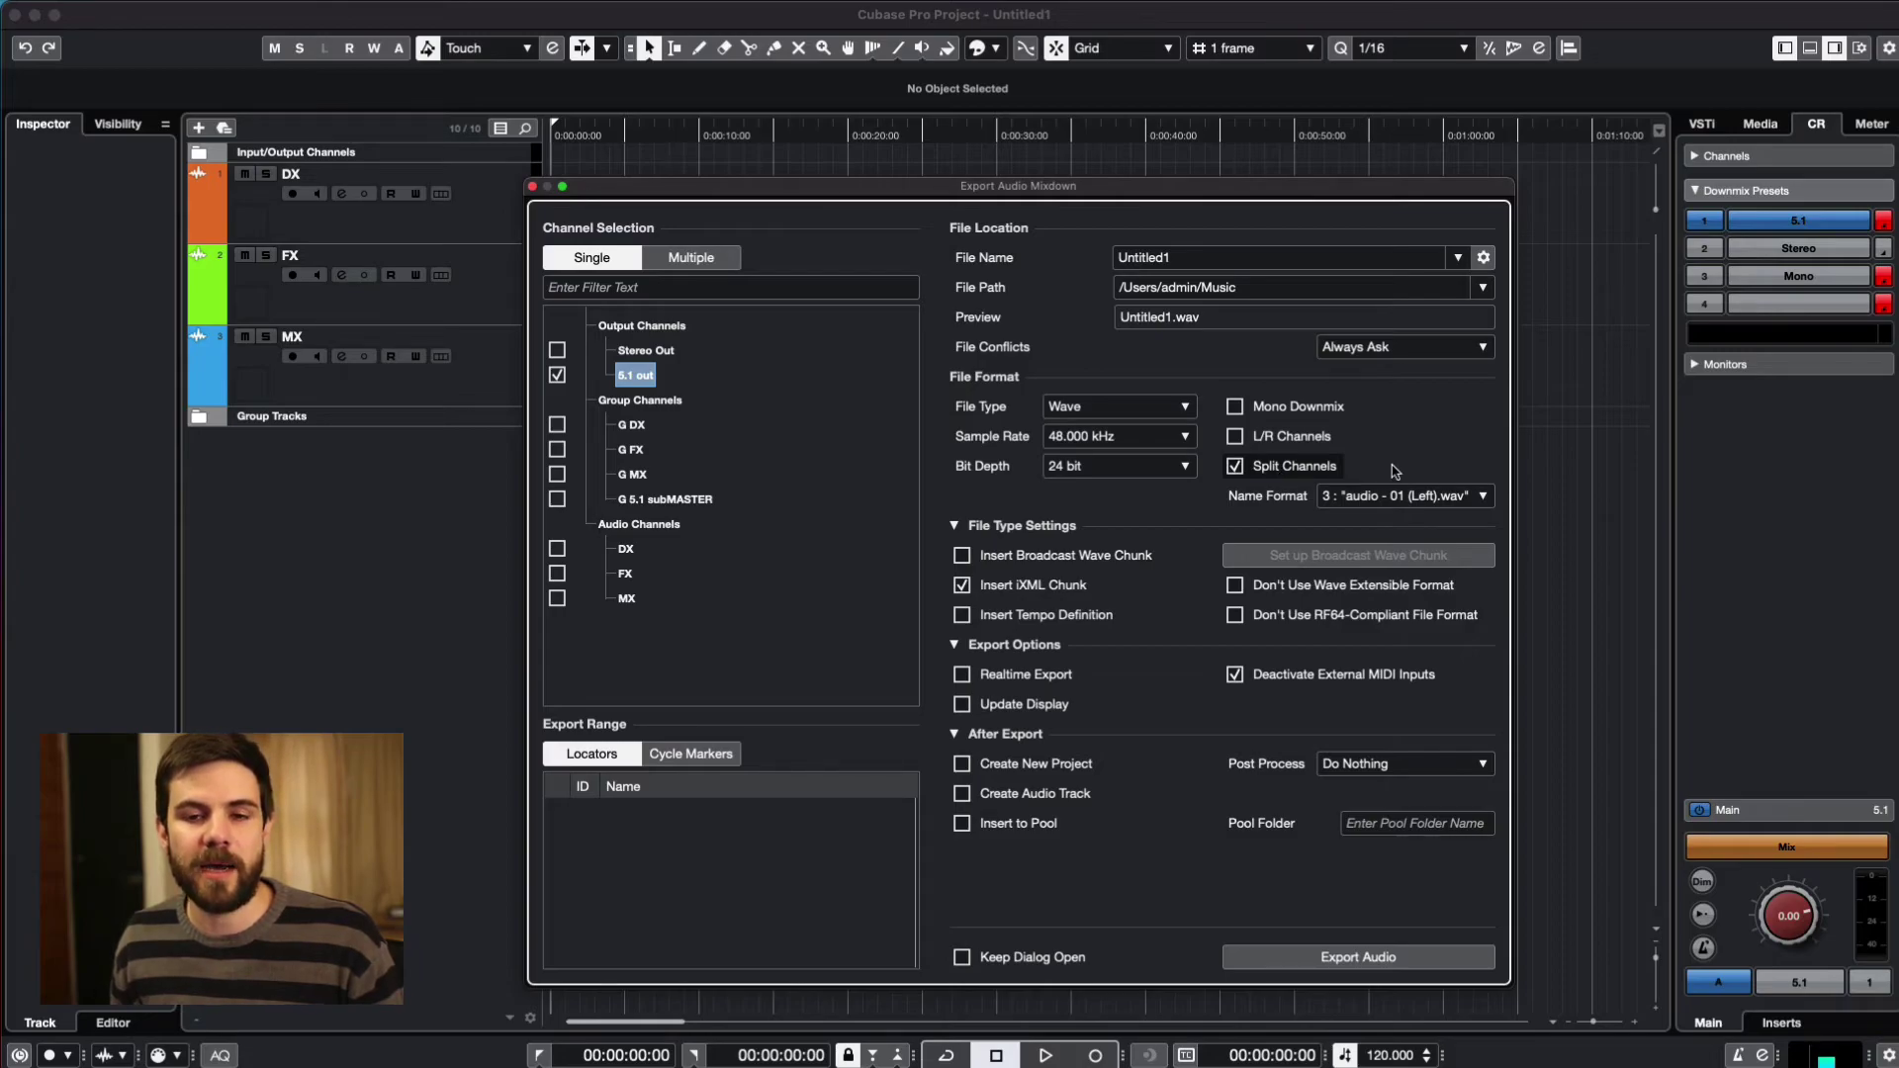
click(1397, 496)
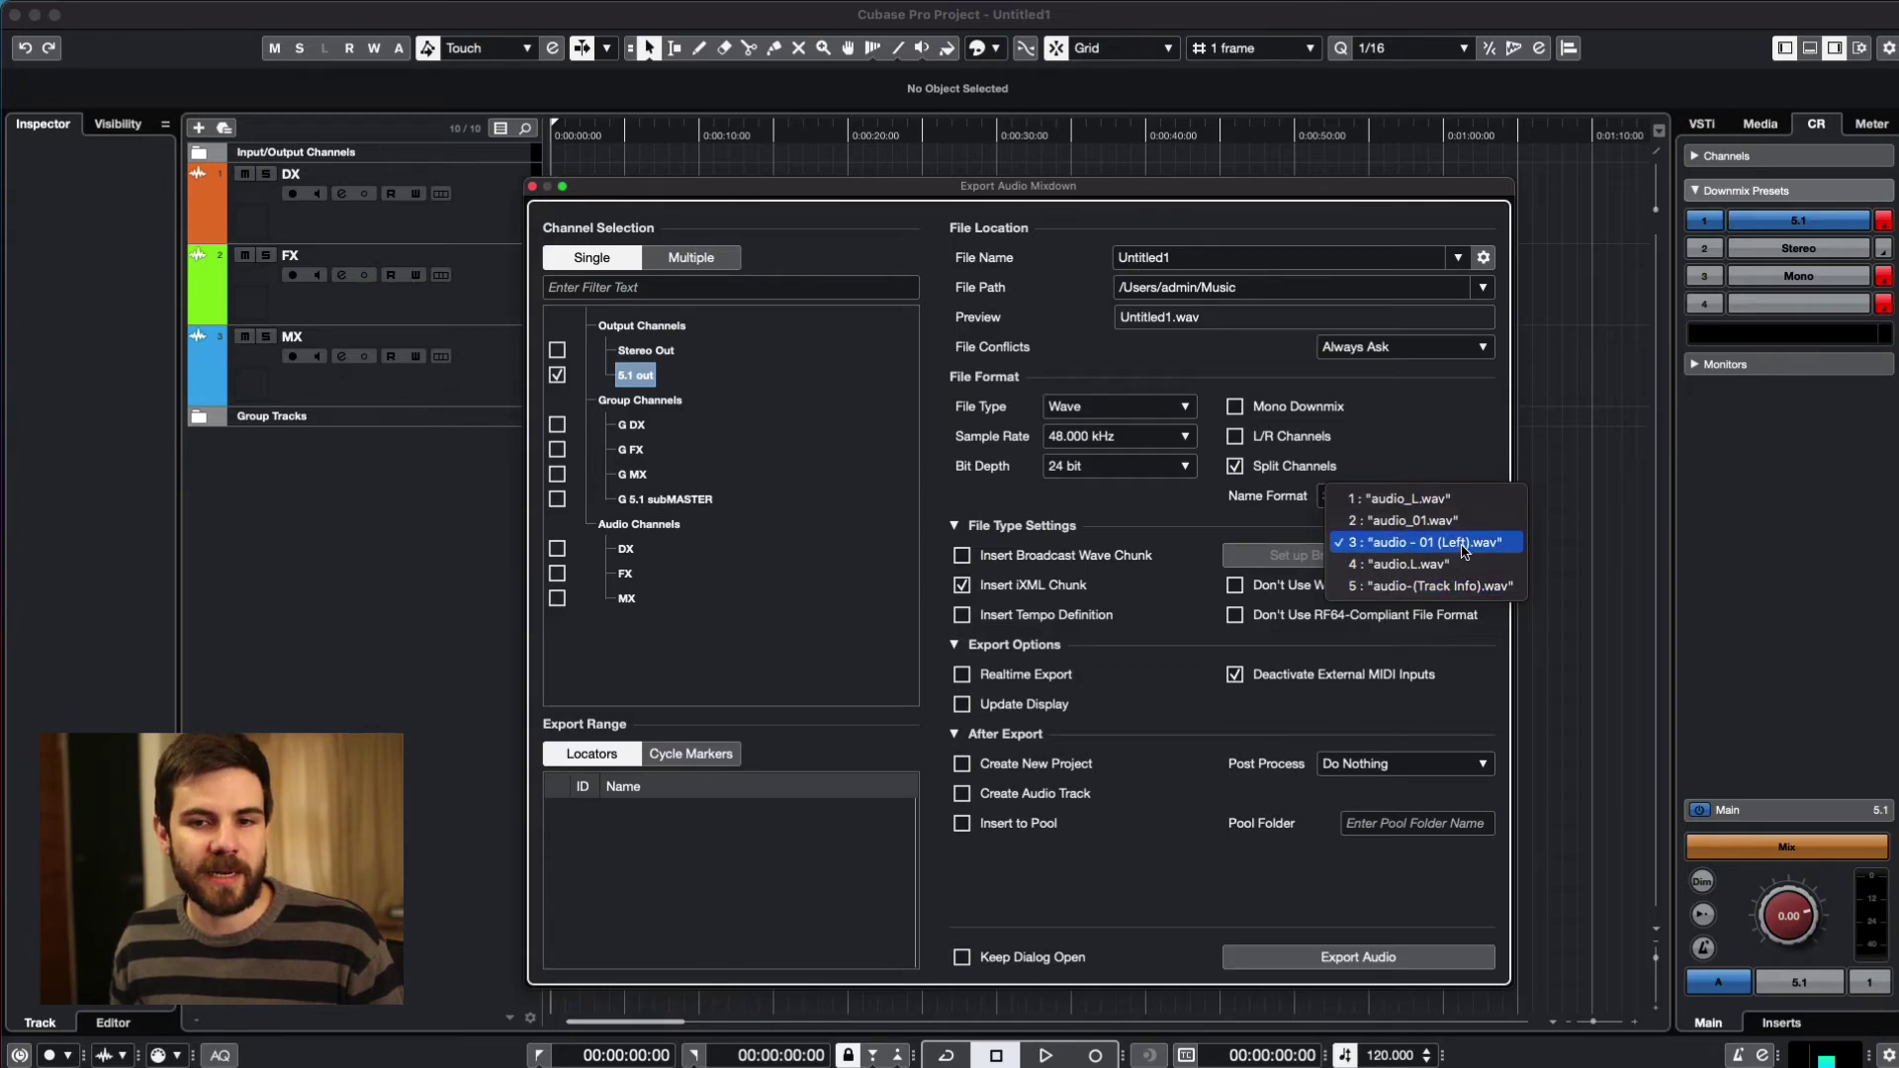
click(1458, 466)
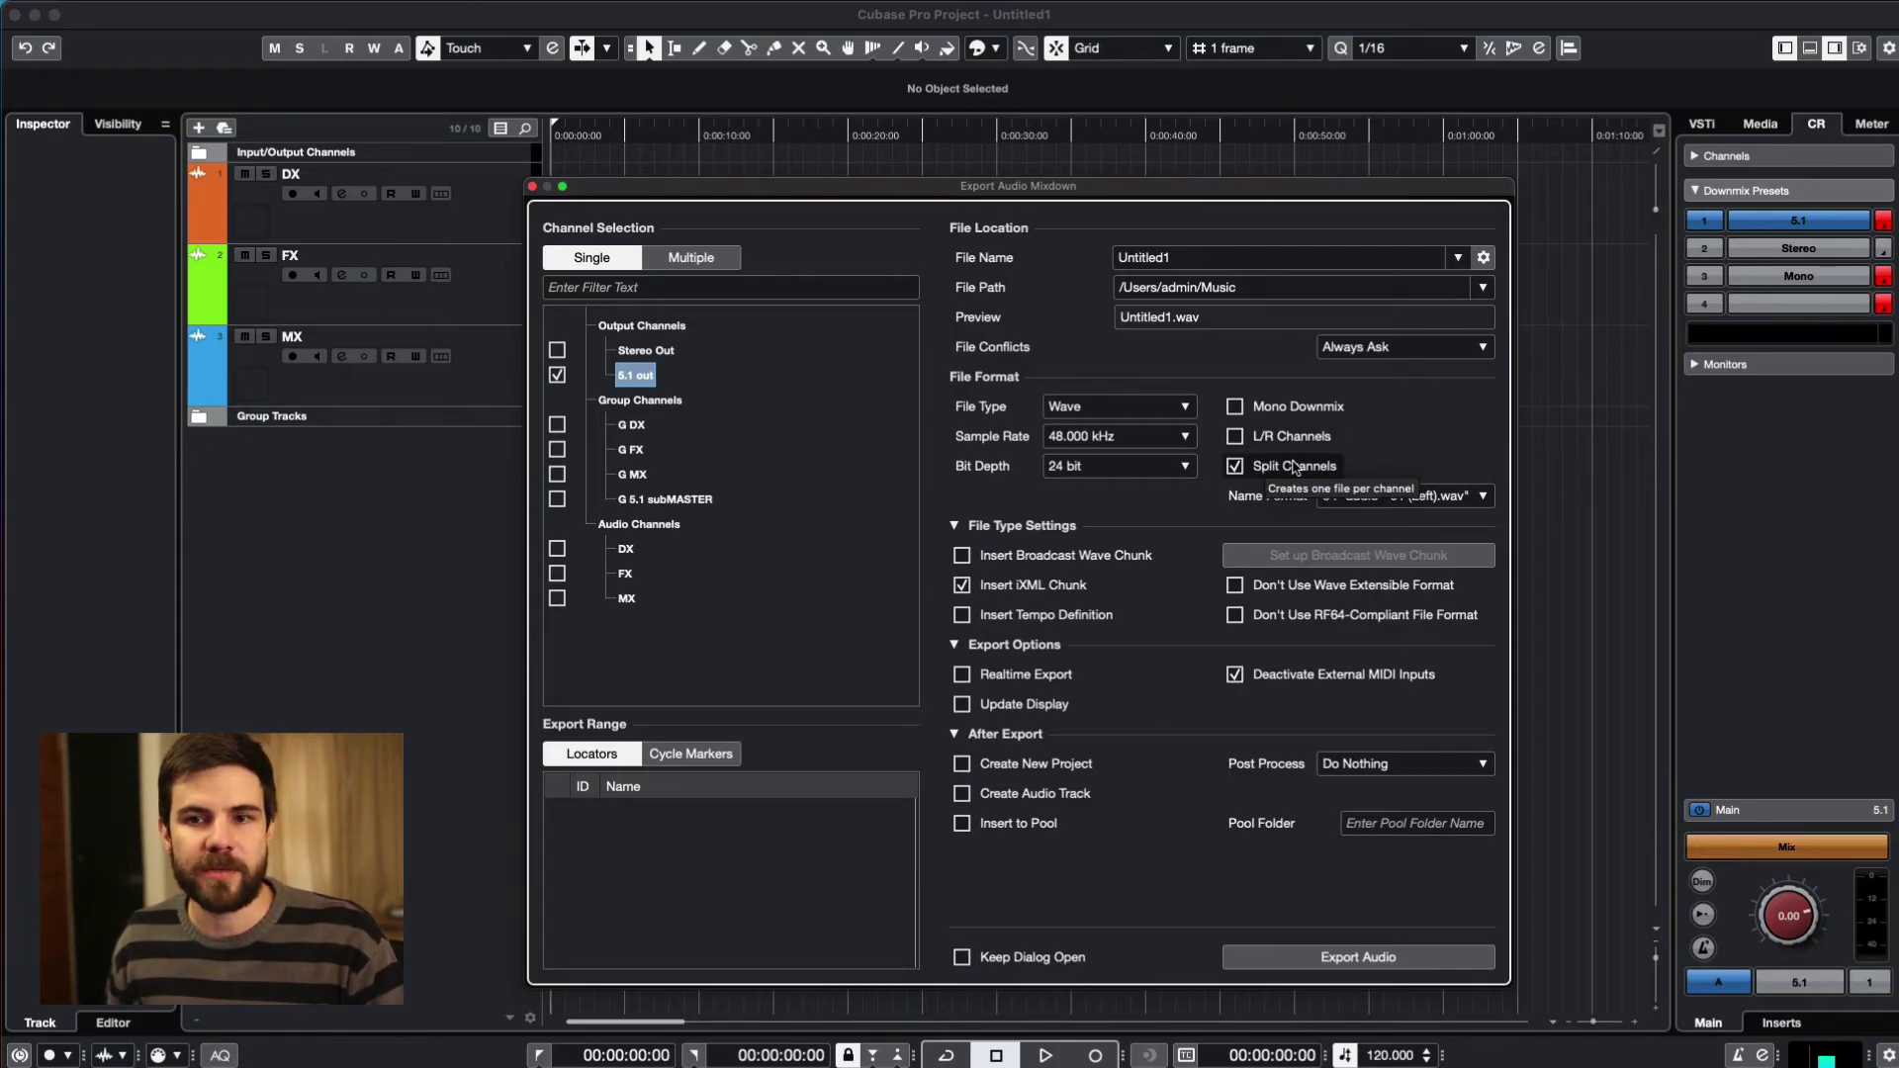
click(1294, 467)
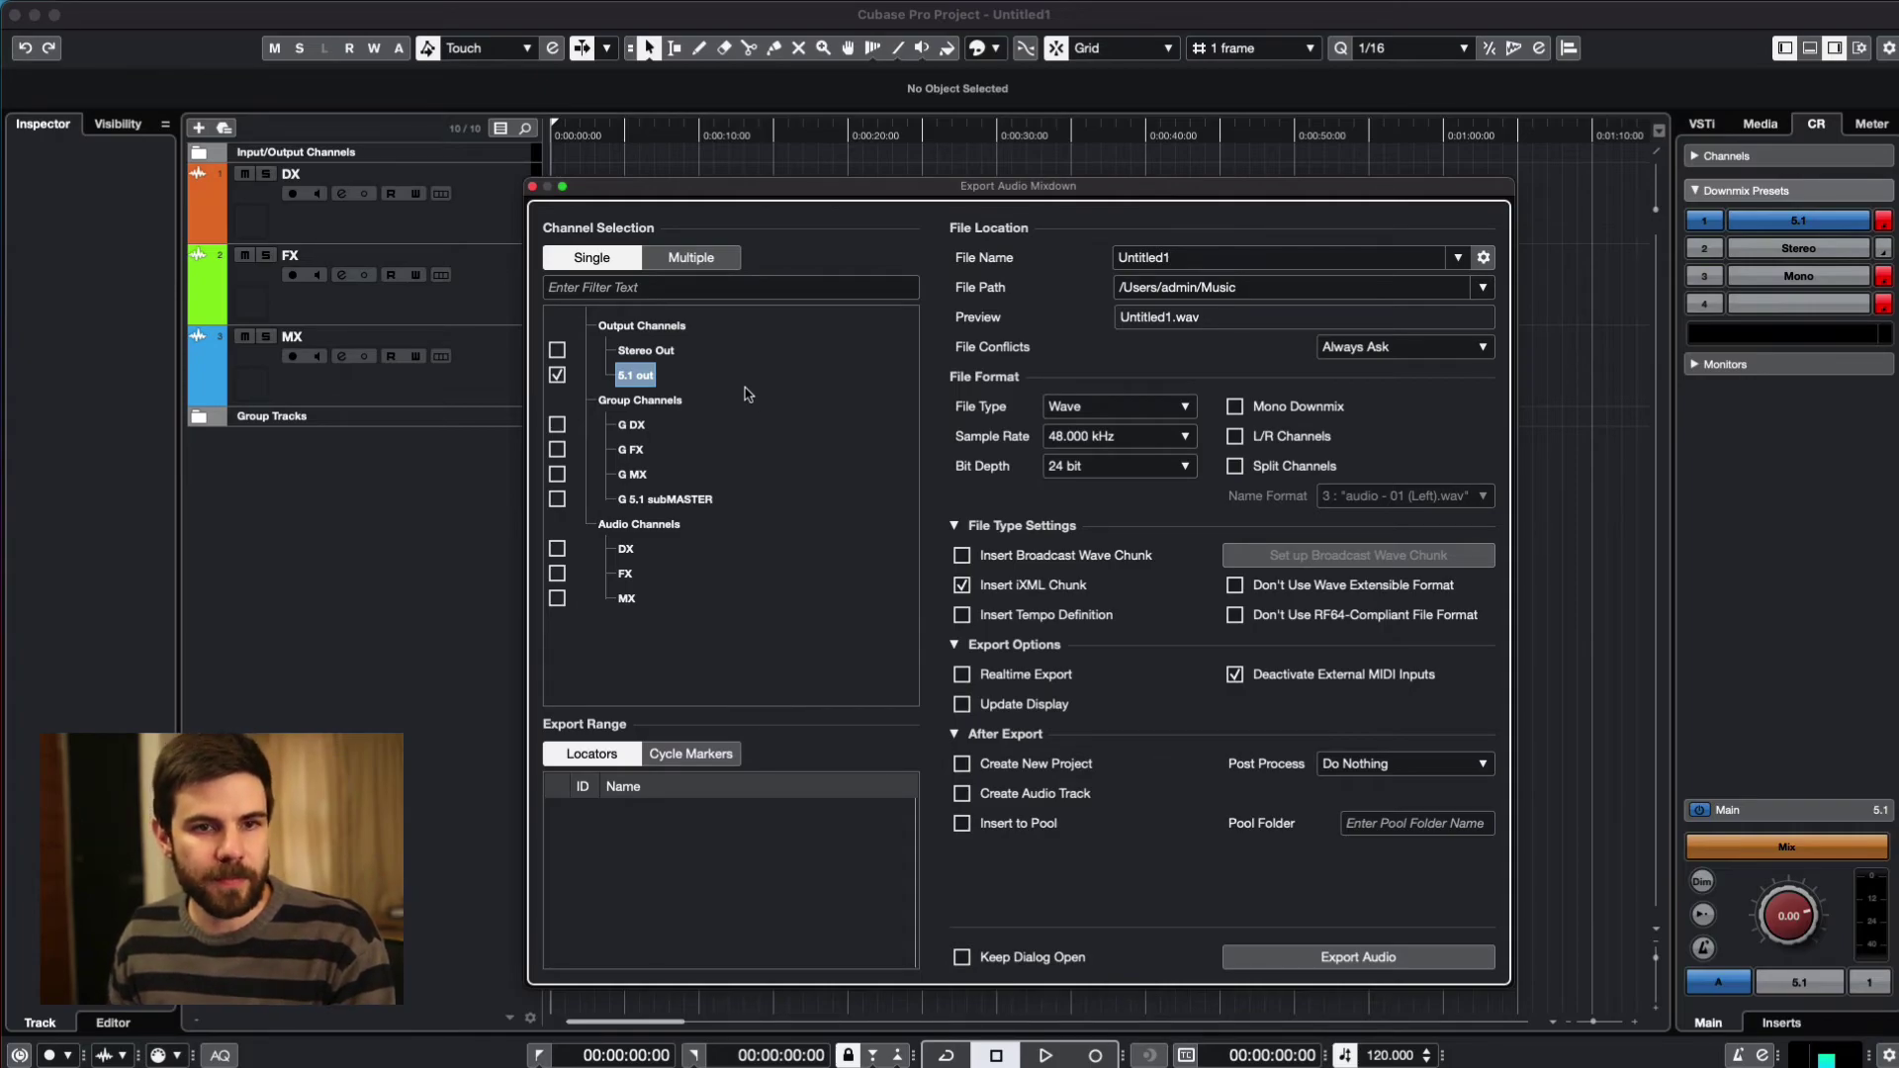
click(702, 265)
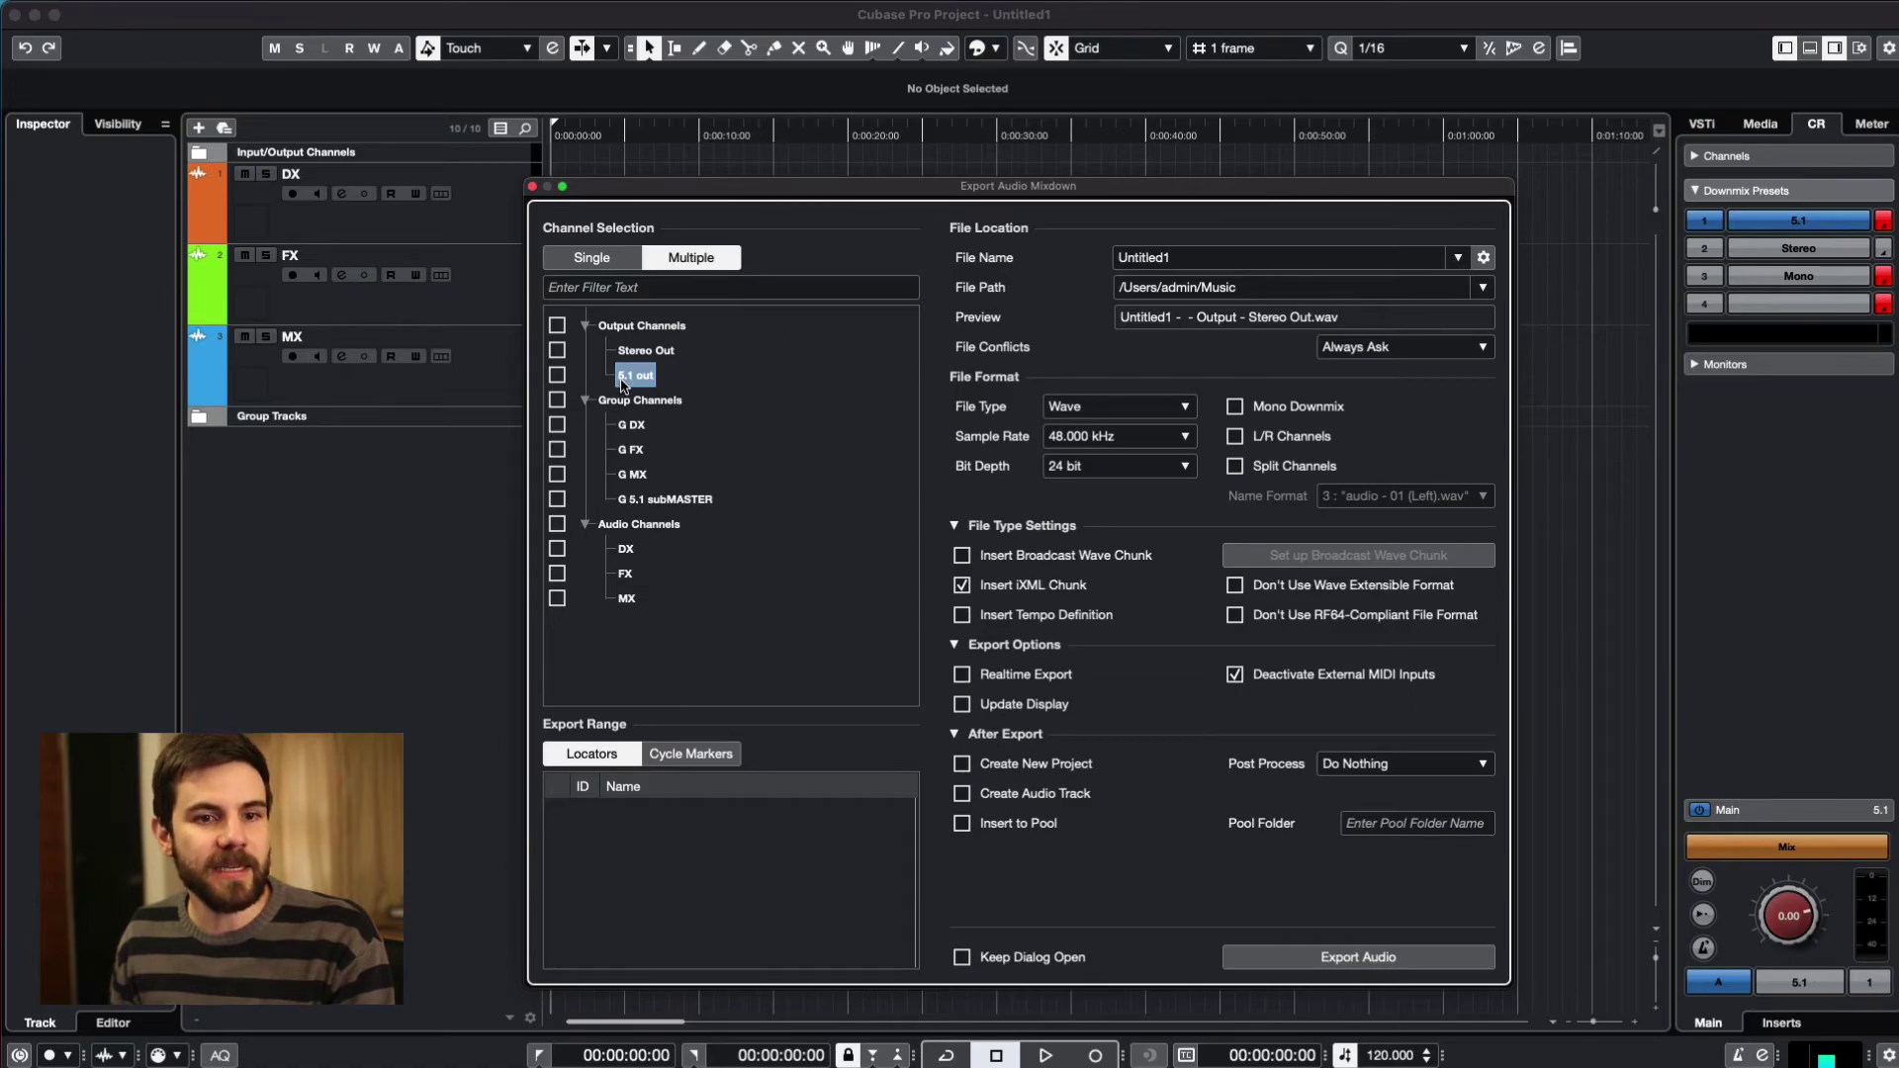
click(557, 377)
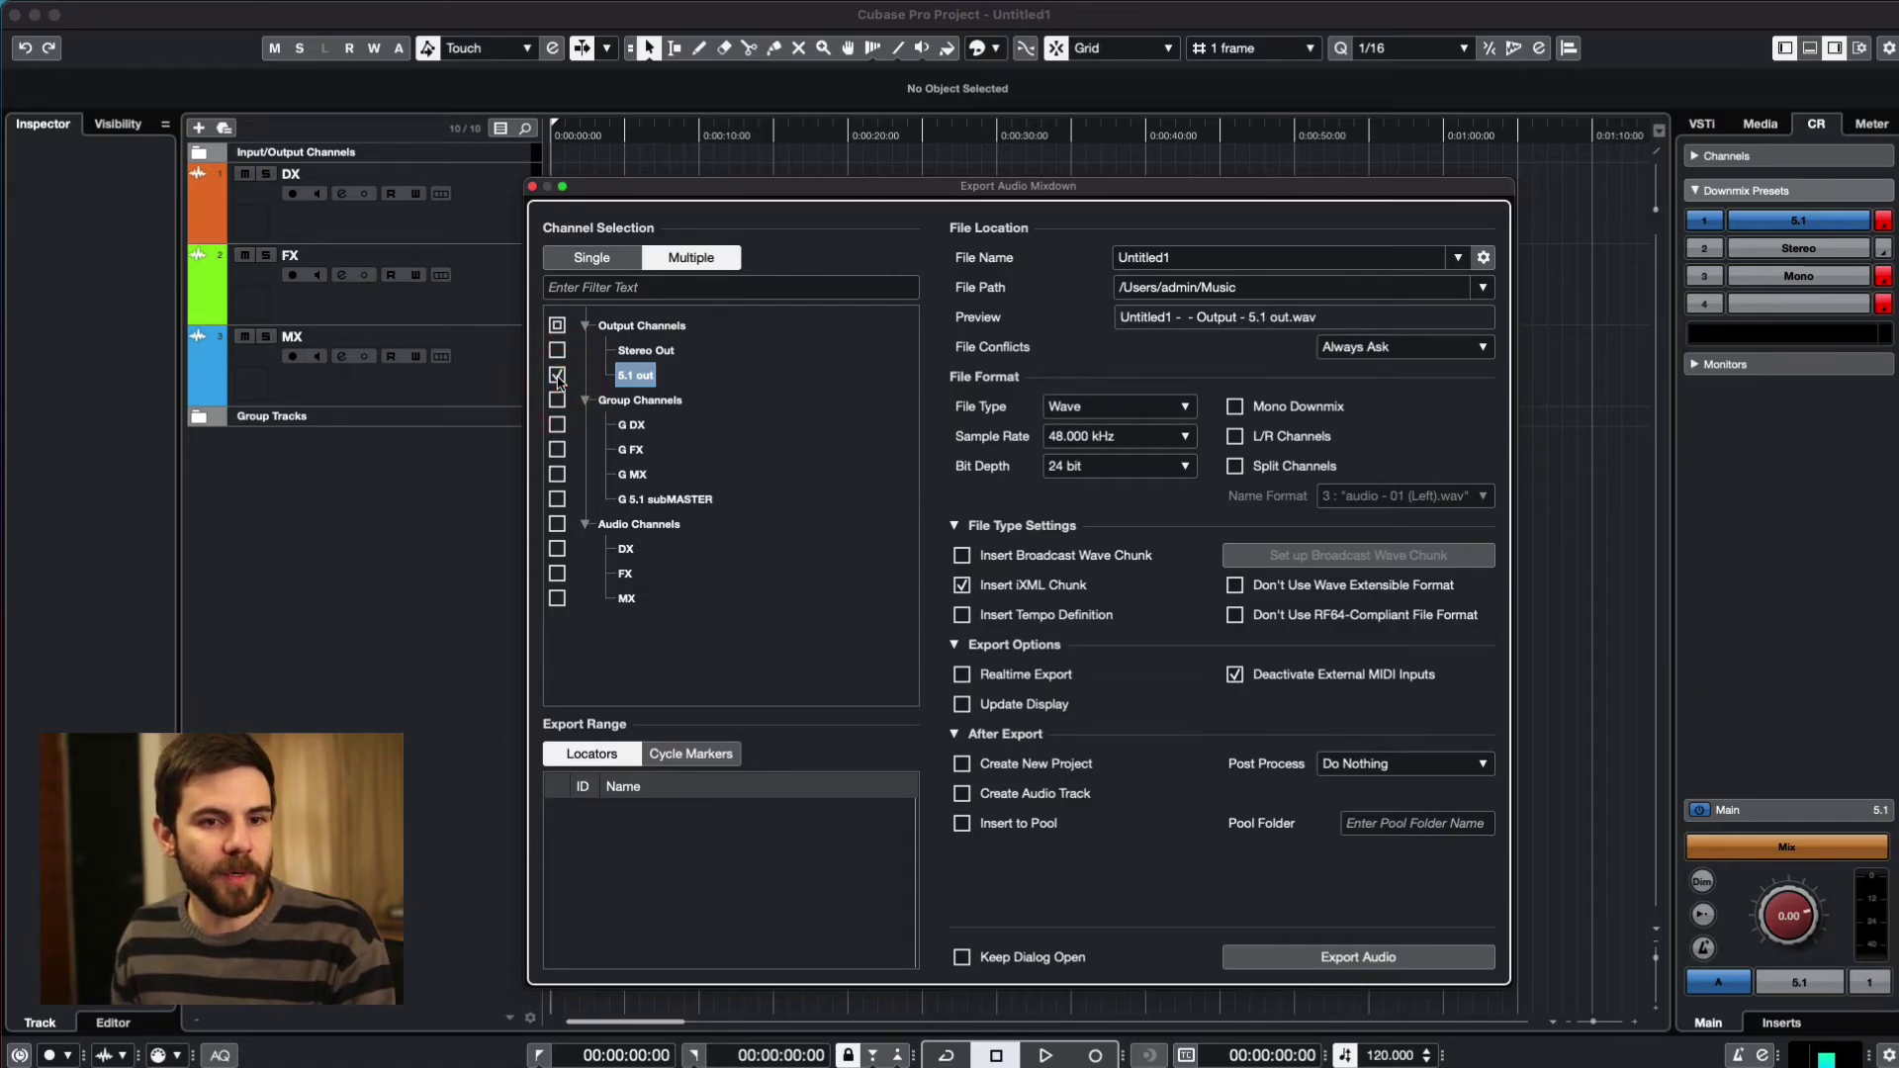
click(557, 425)
click(557, 449)
click(557, 474)
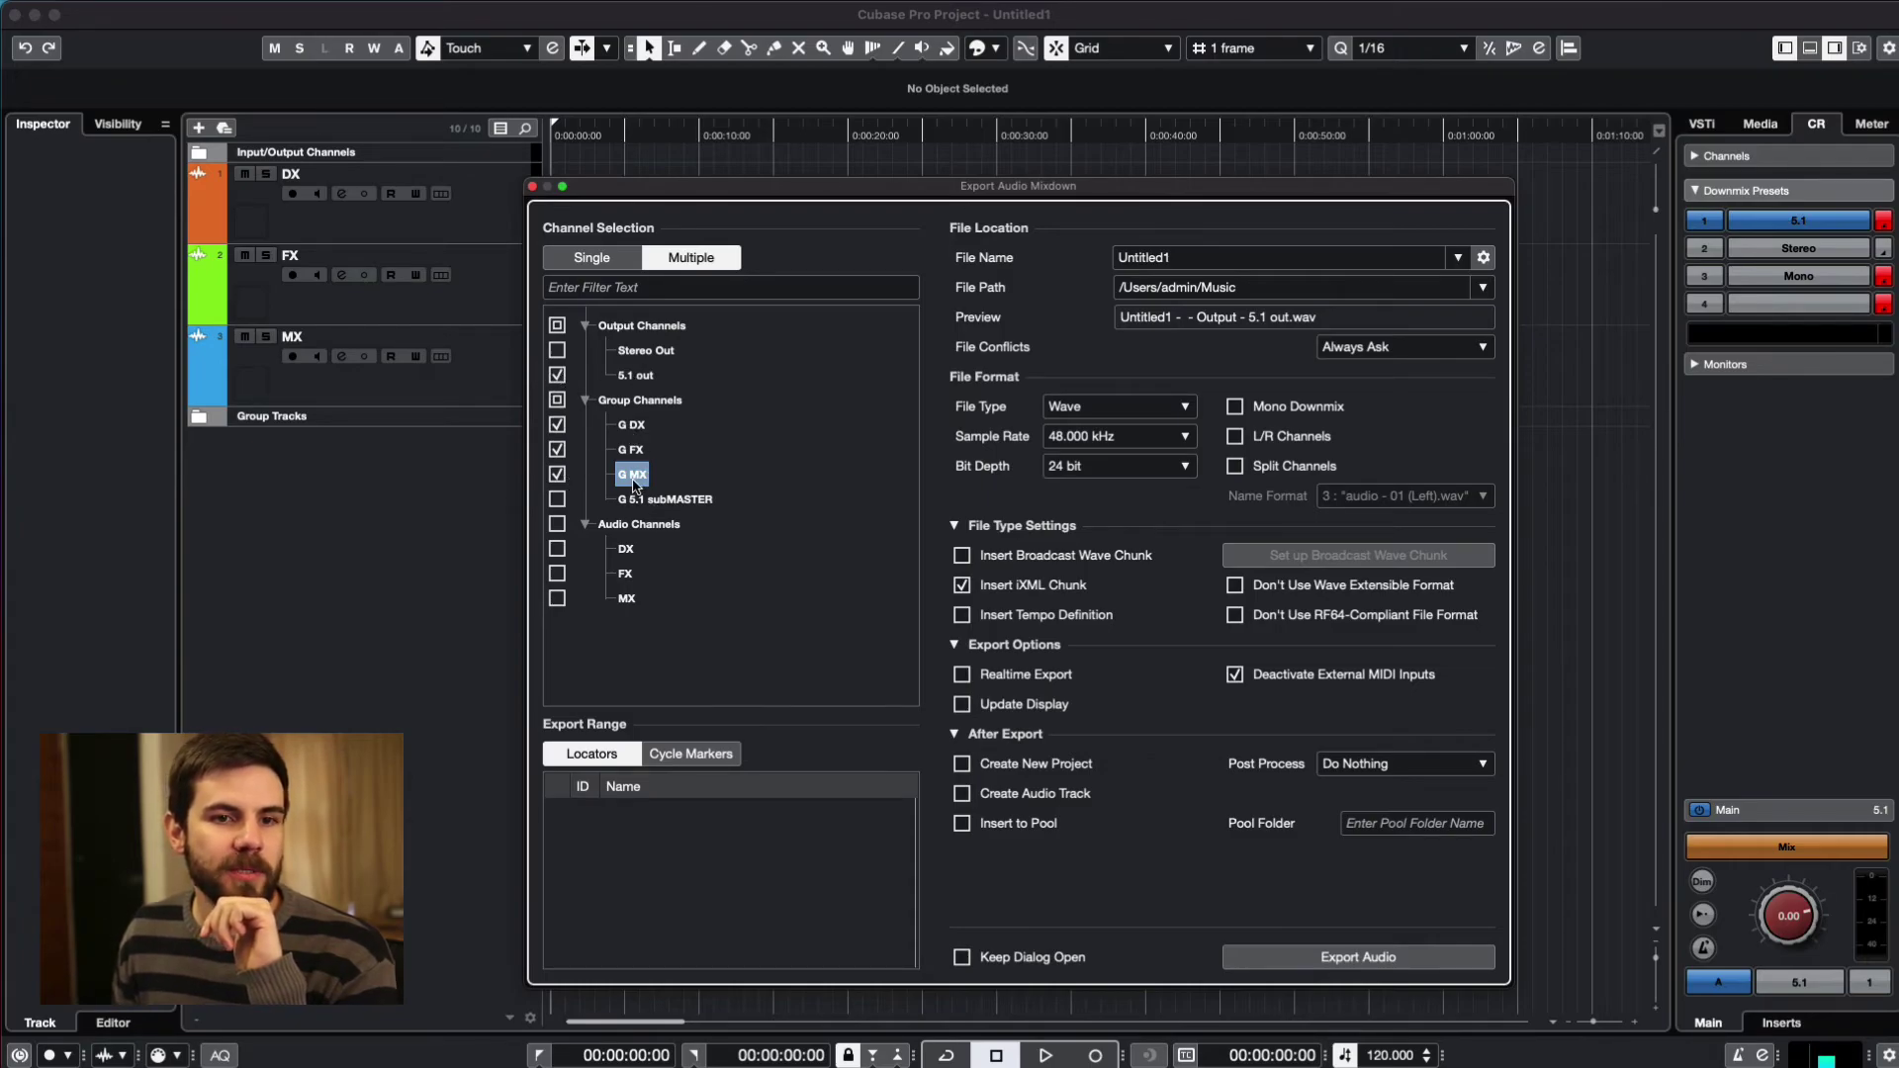
click(599, 260)
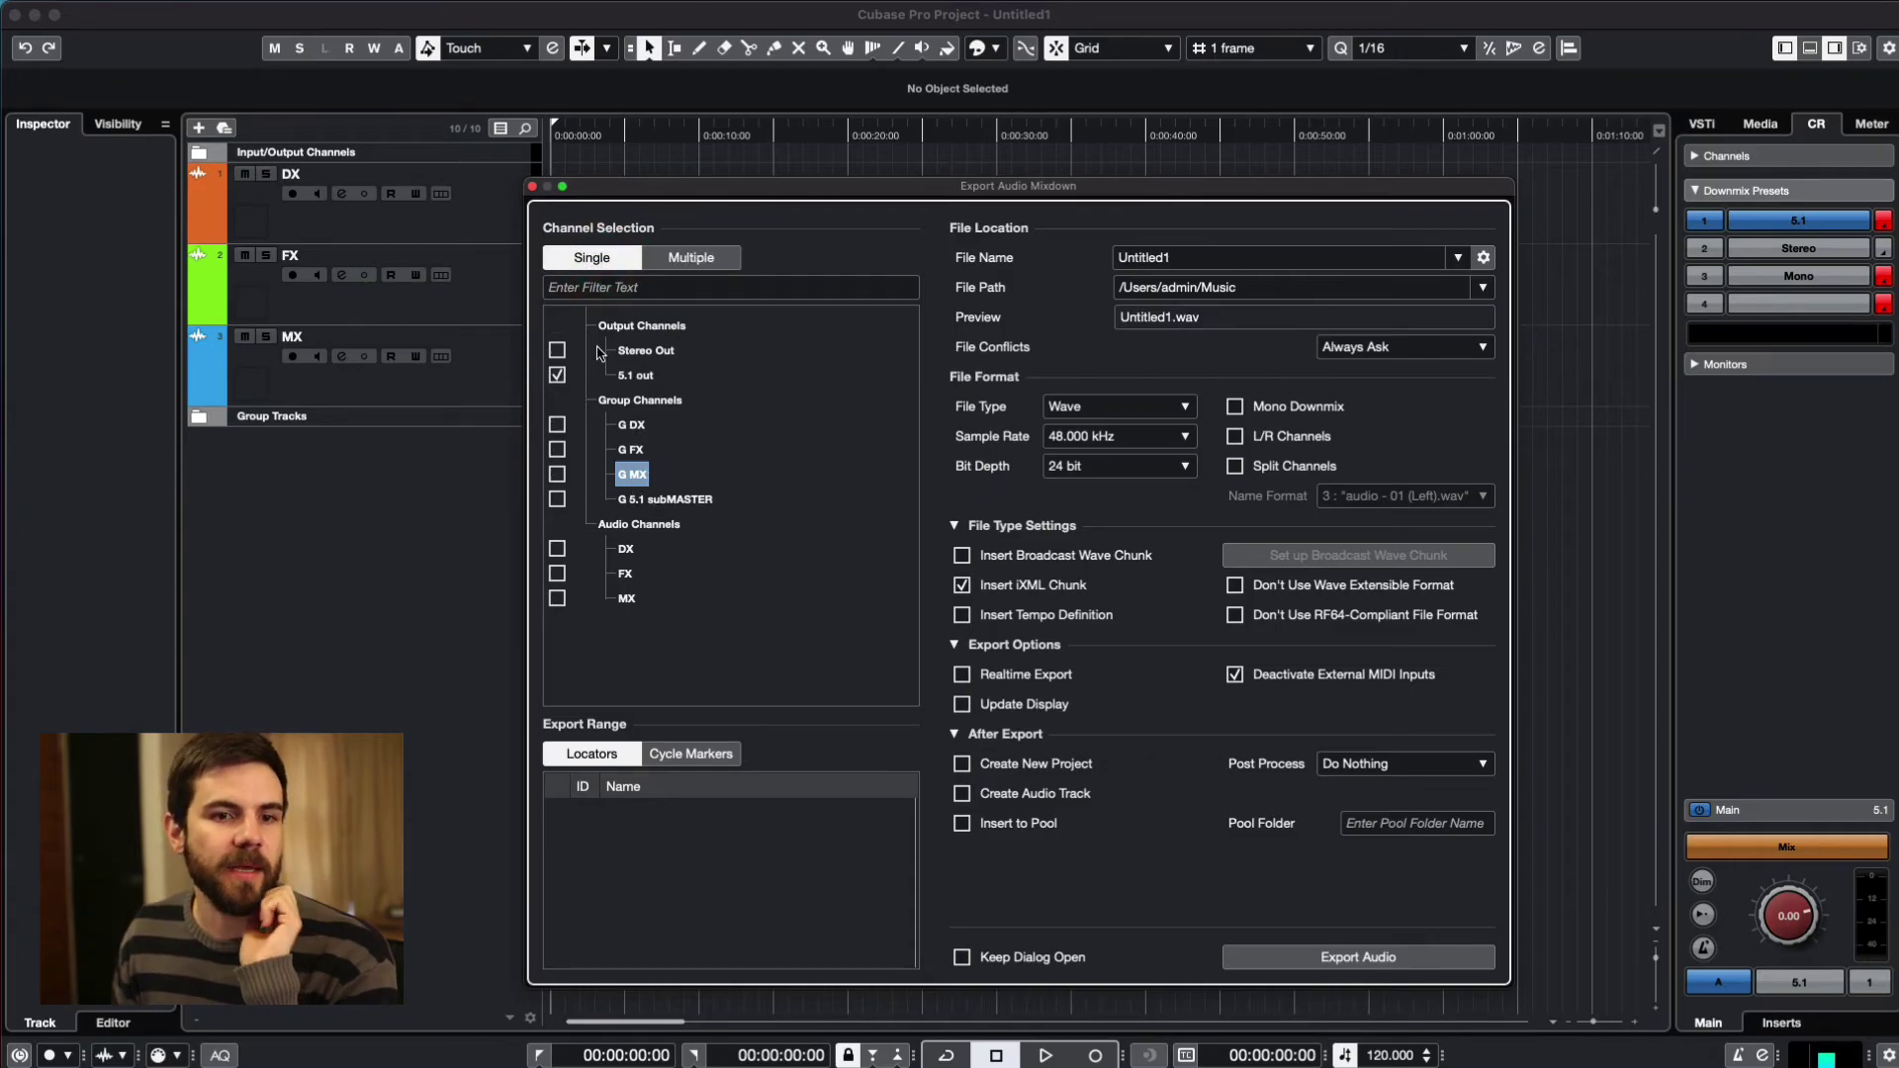
click(558, 376)
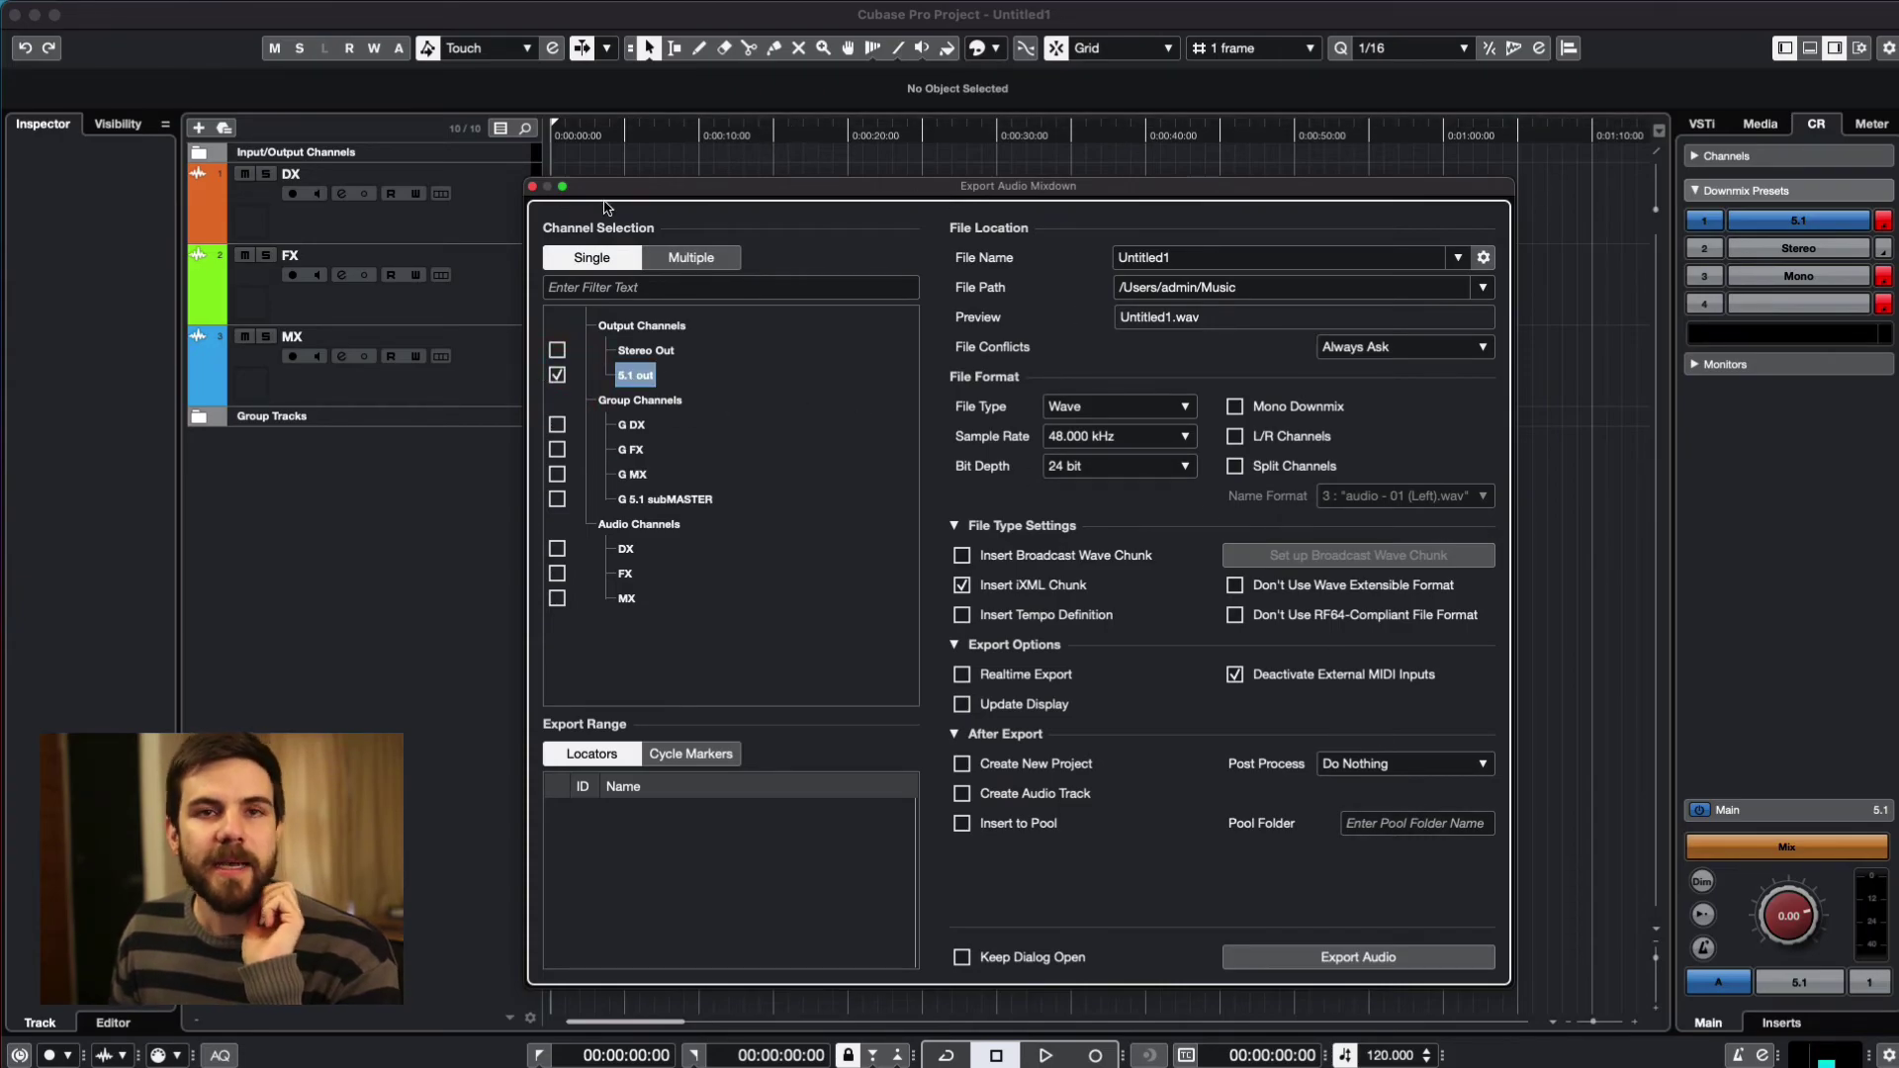
- Close the export and connections windows, expand Group Tracks, and check the G DX, G FX, G MX routings
click(532, 186)
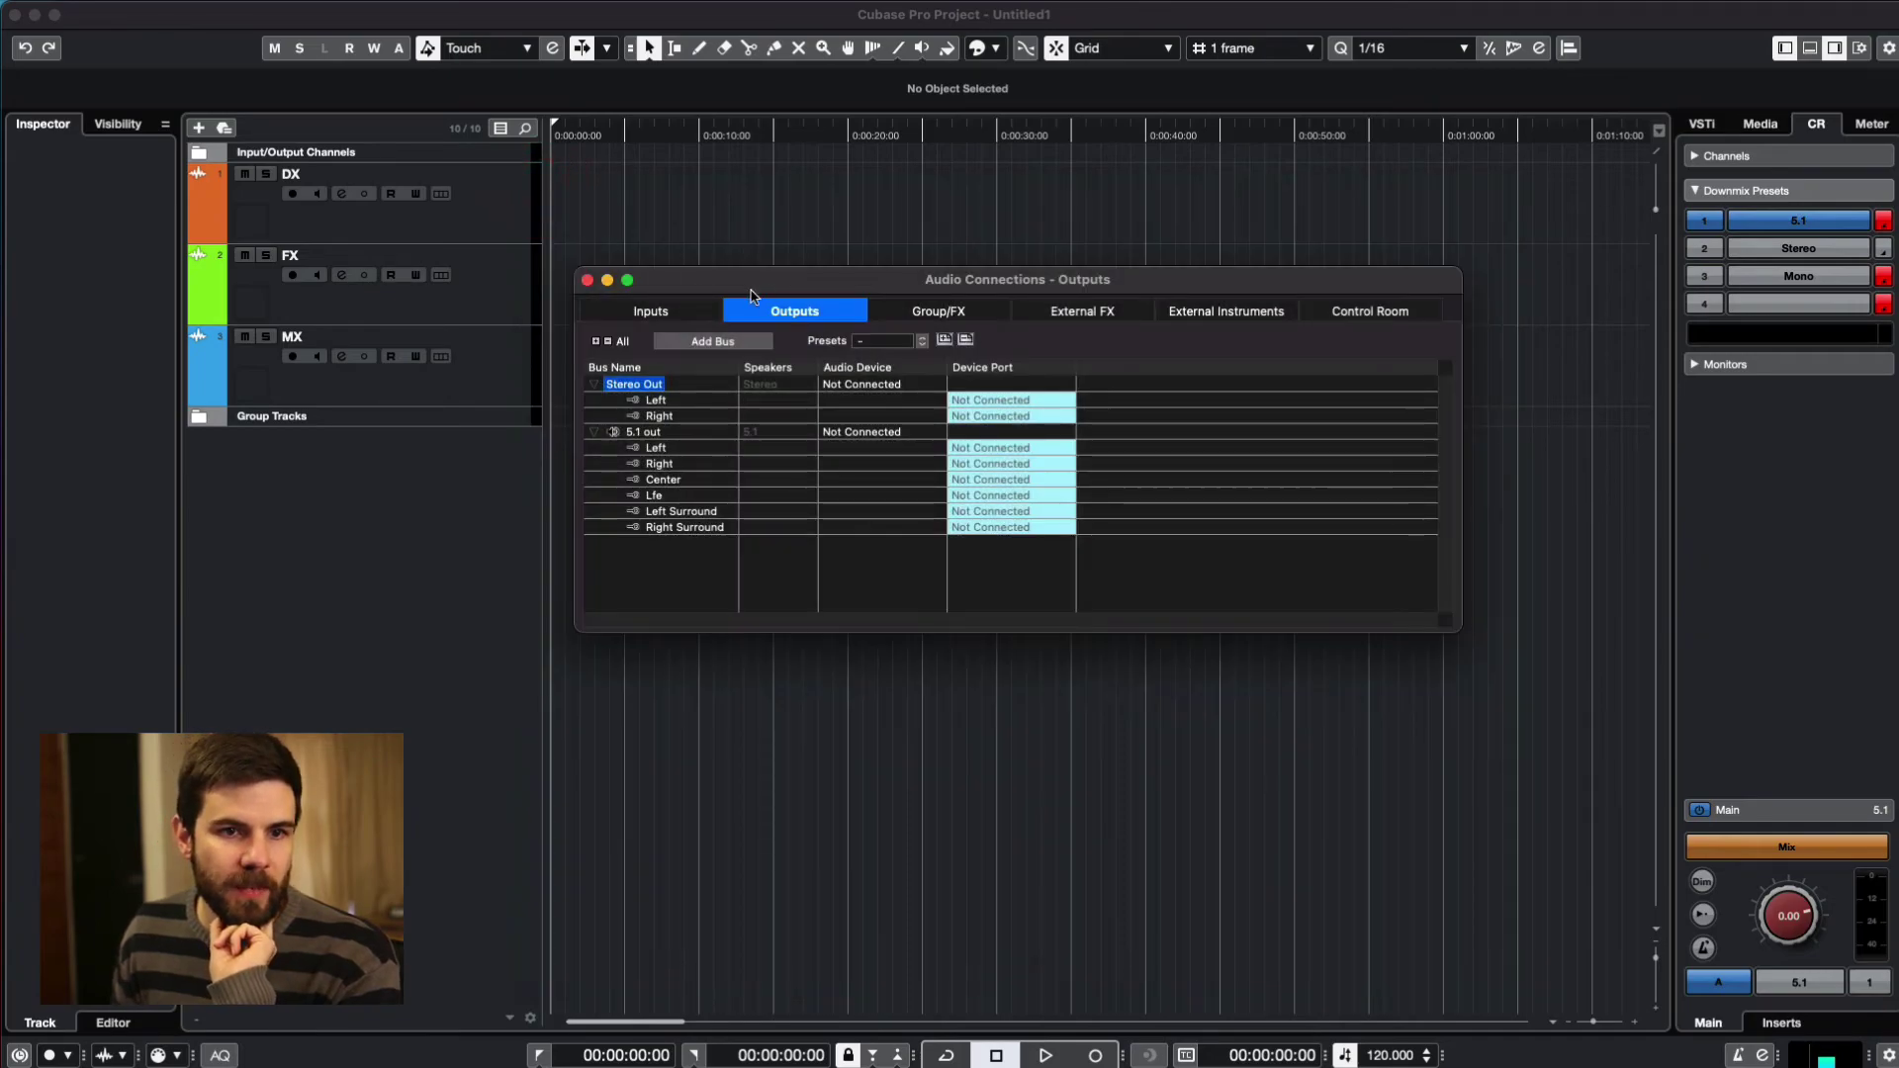
click(587, 281)
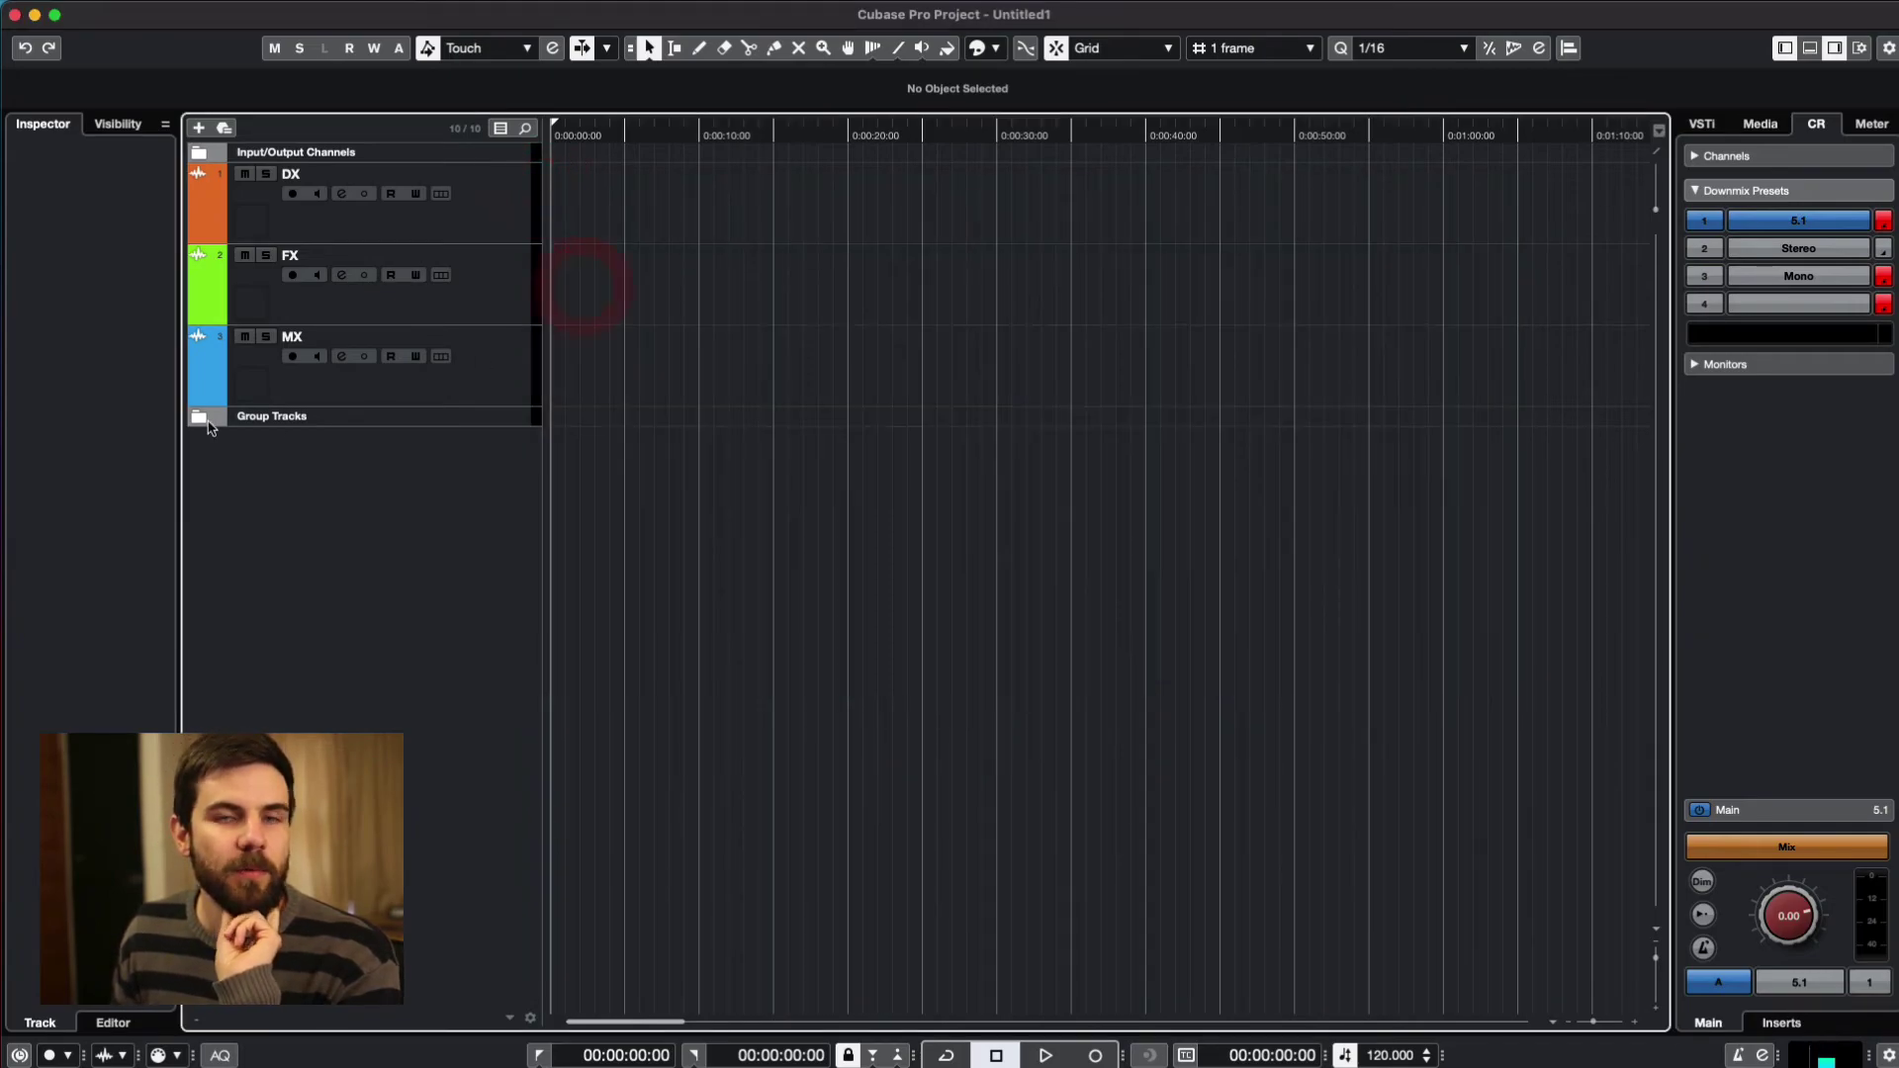
click(200, 420)
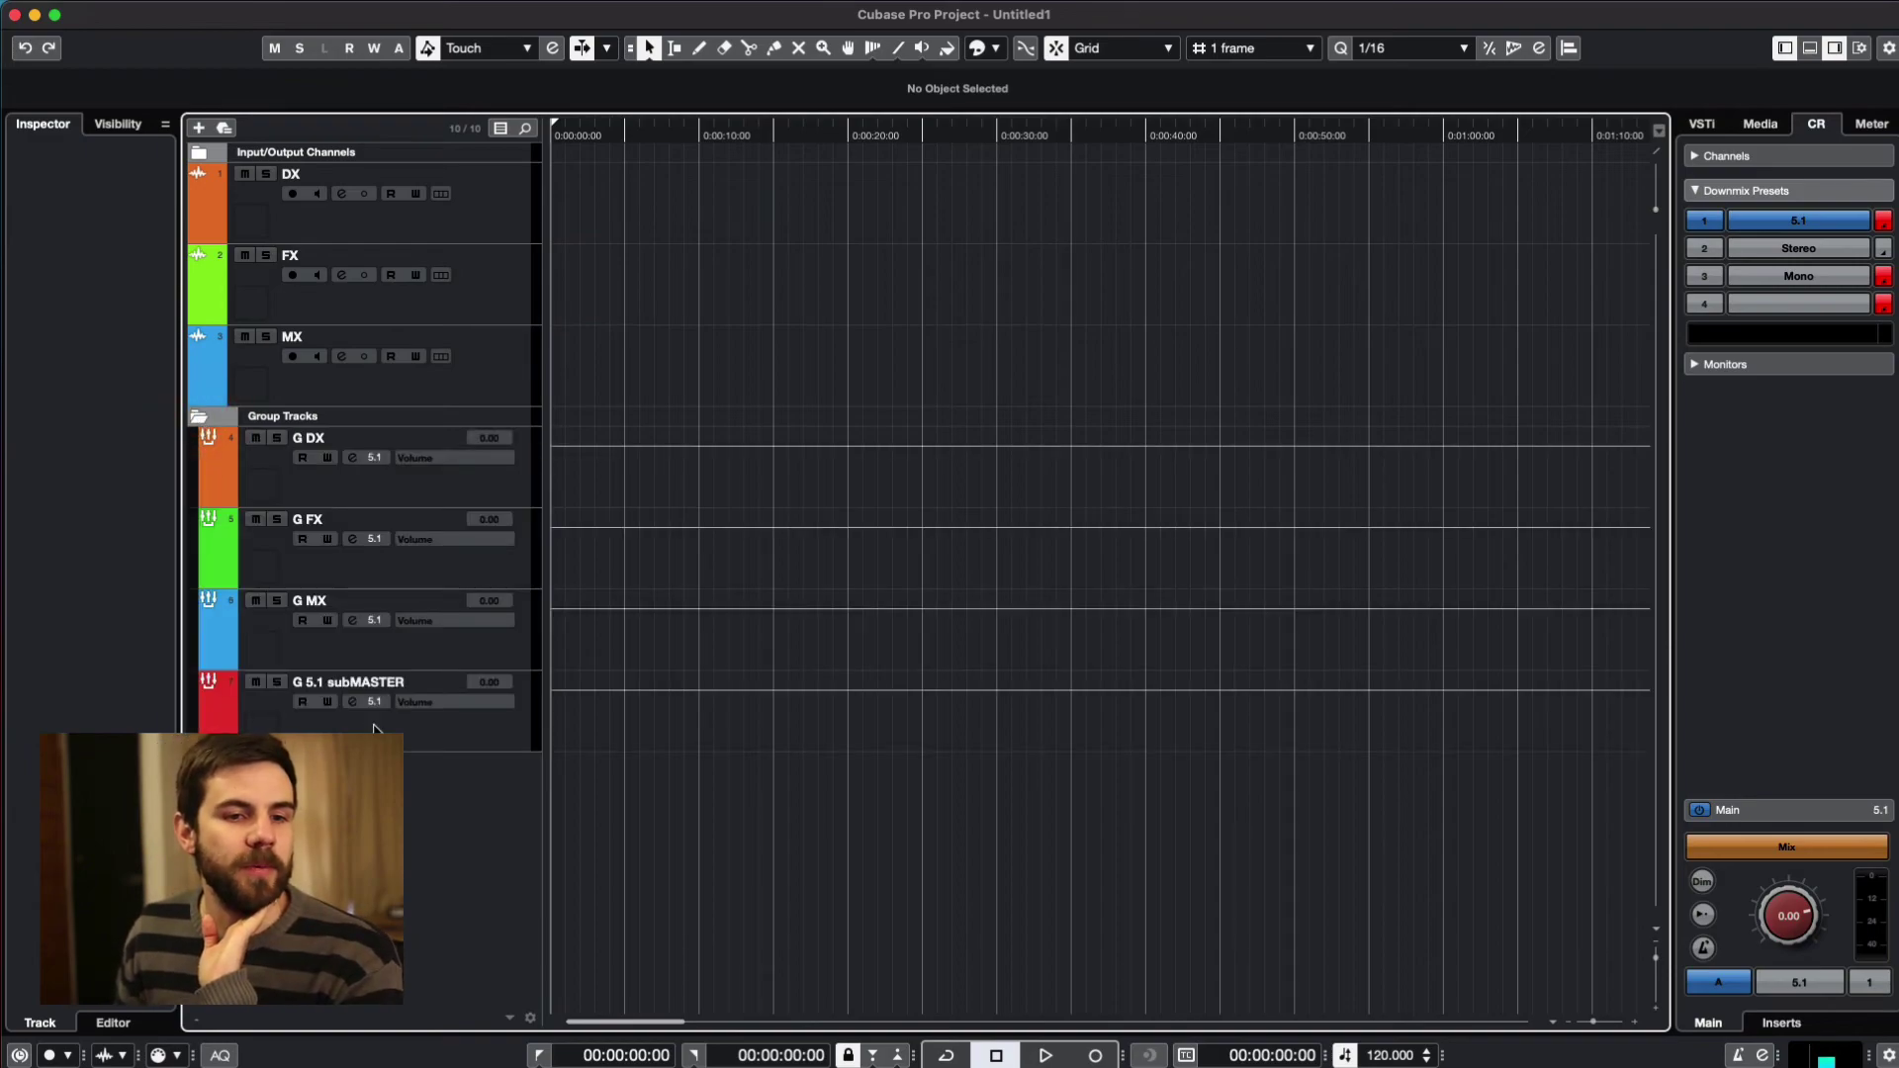
click(376, 727)
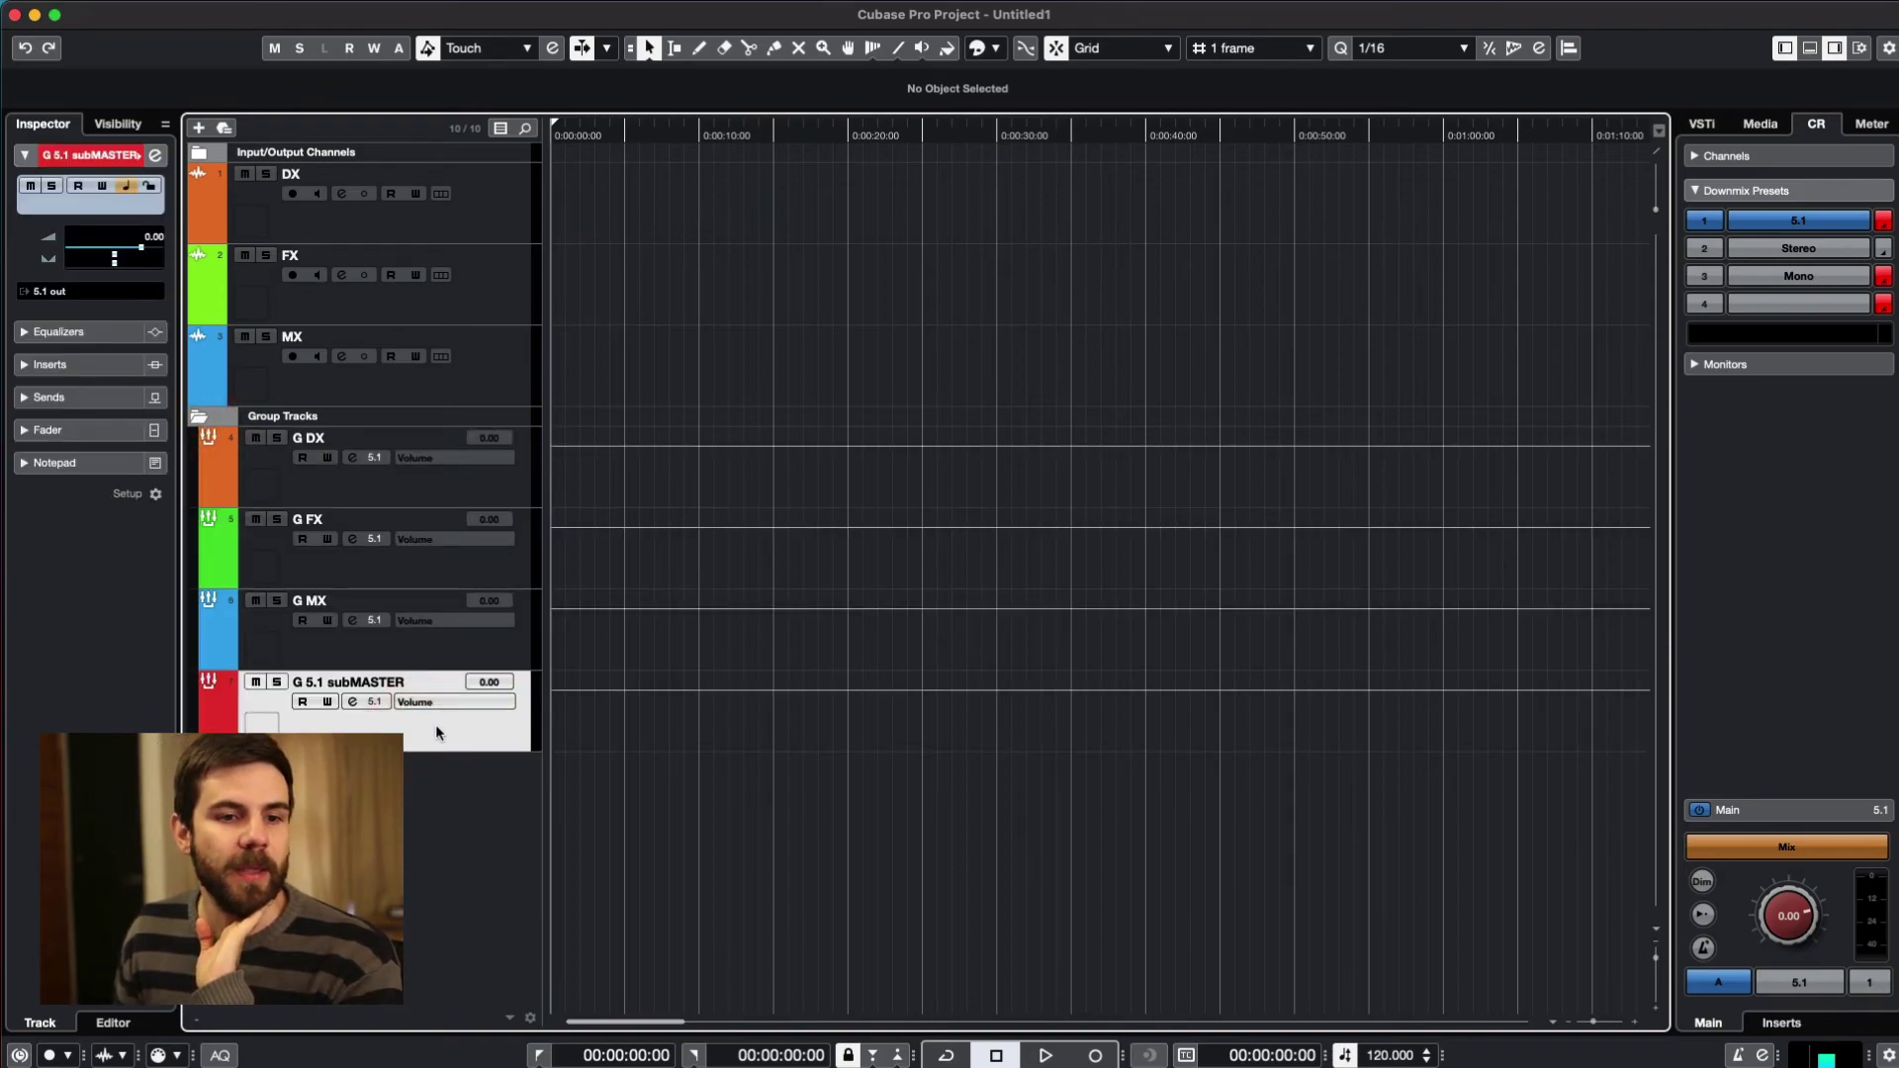
click(367, 498)
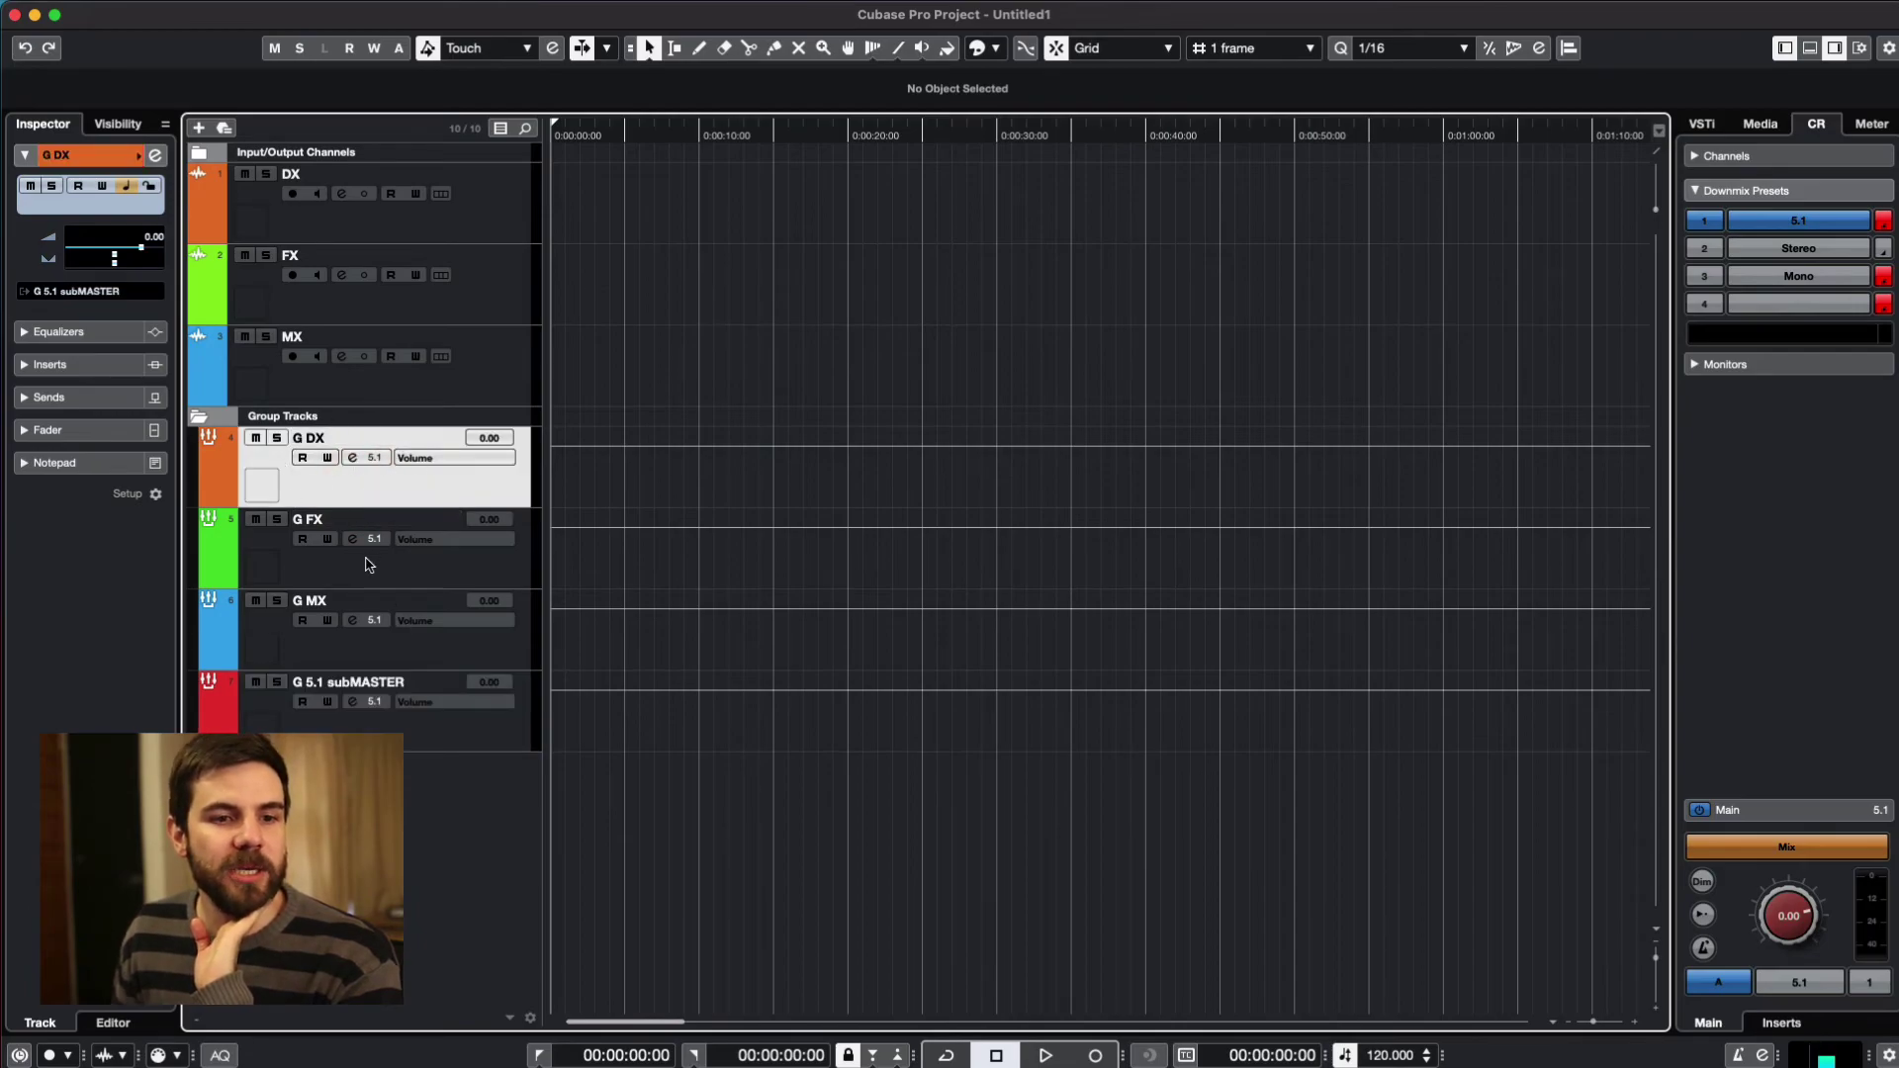
click(371, 564)
click(430, 643)
click(362, 488)
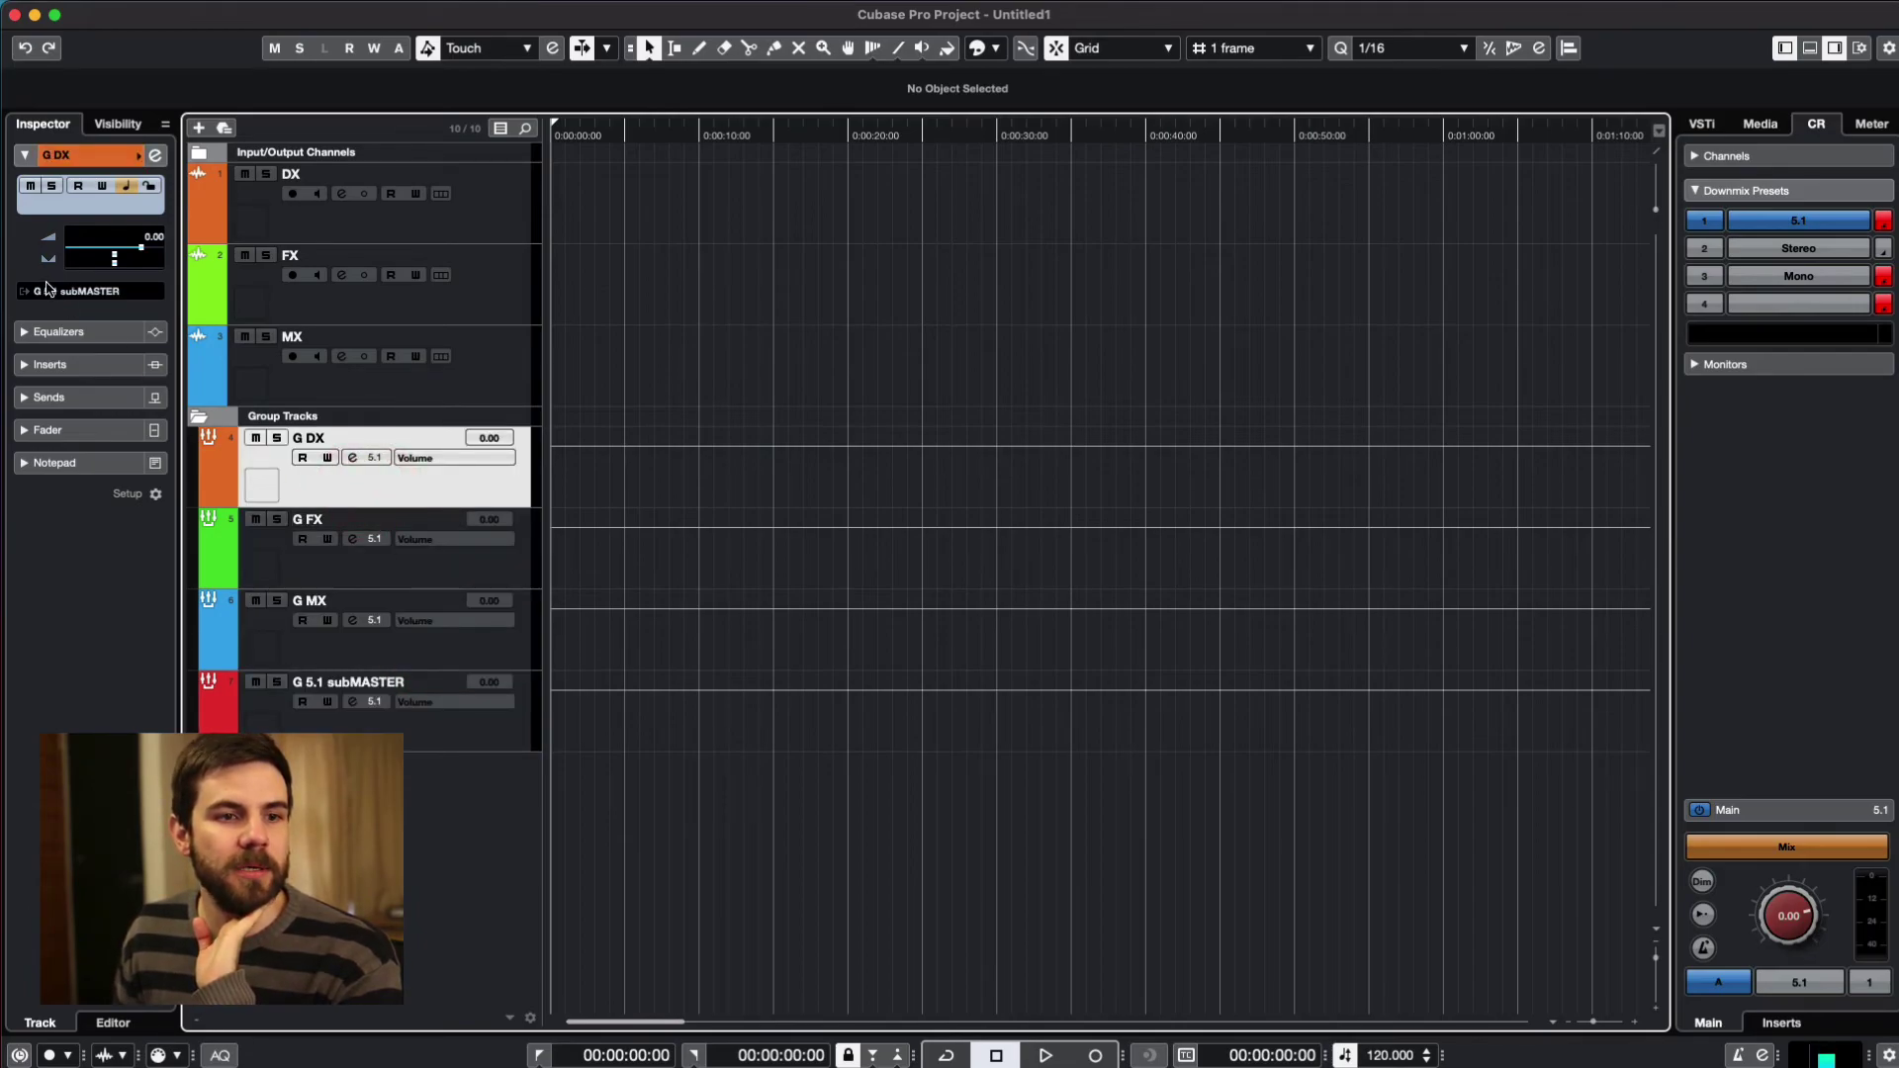
- Route the G 5.1 subMASTER output to Stereo Out and show the MixConsole below the tracks
click(81, 291)
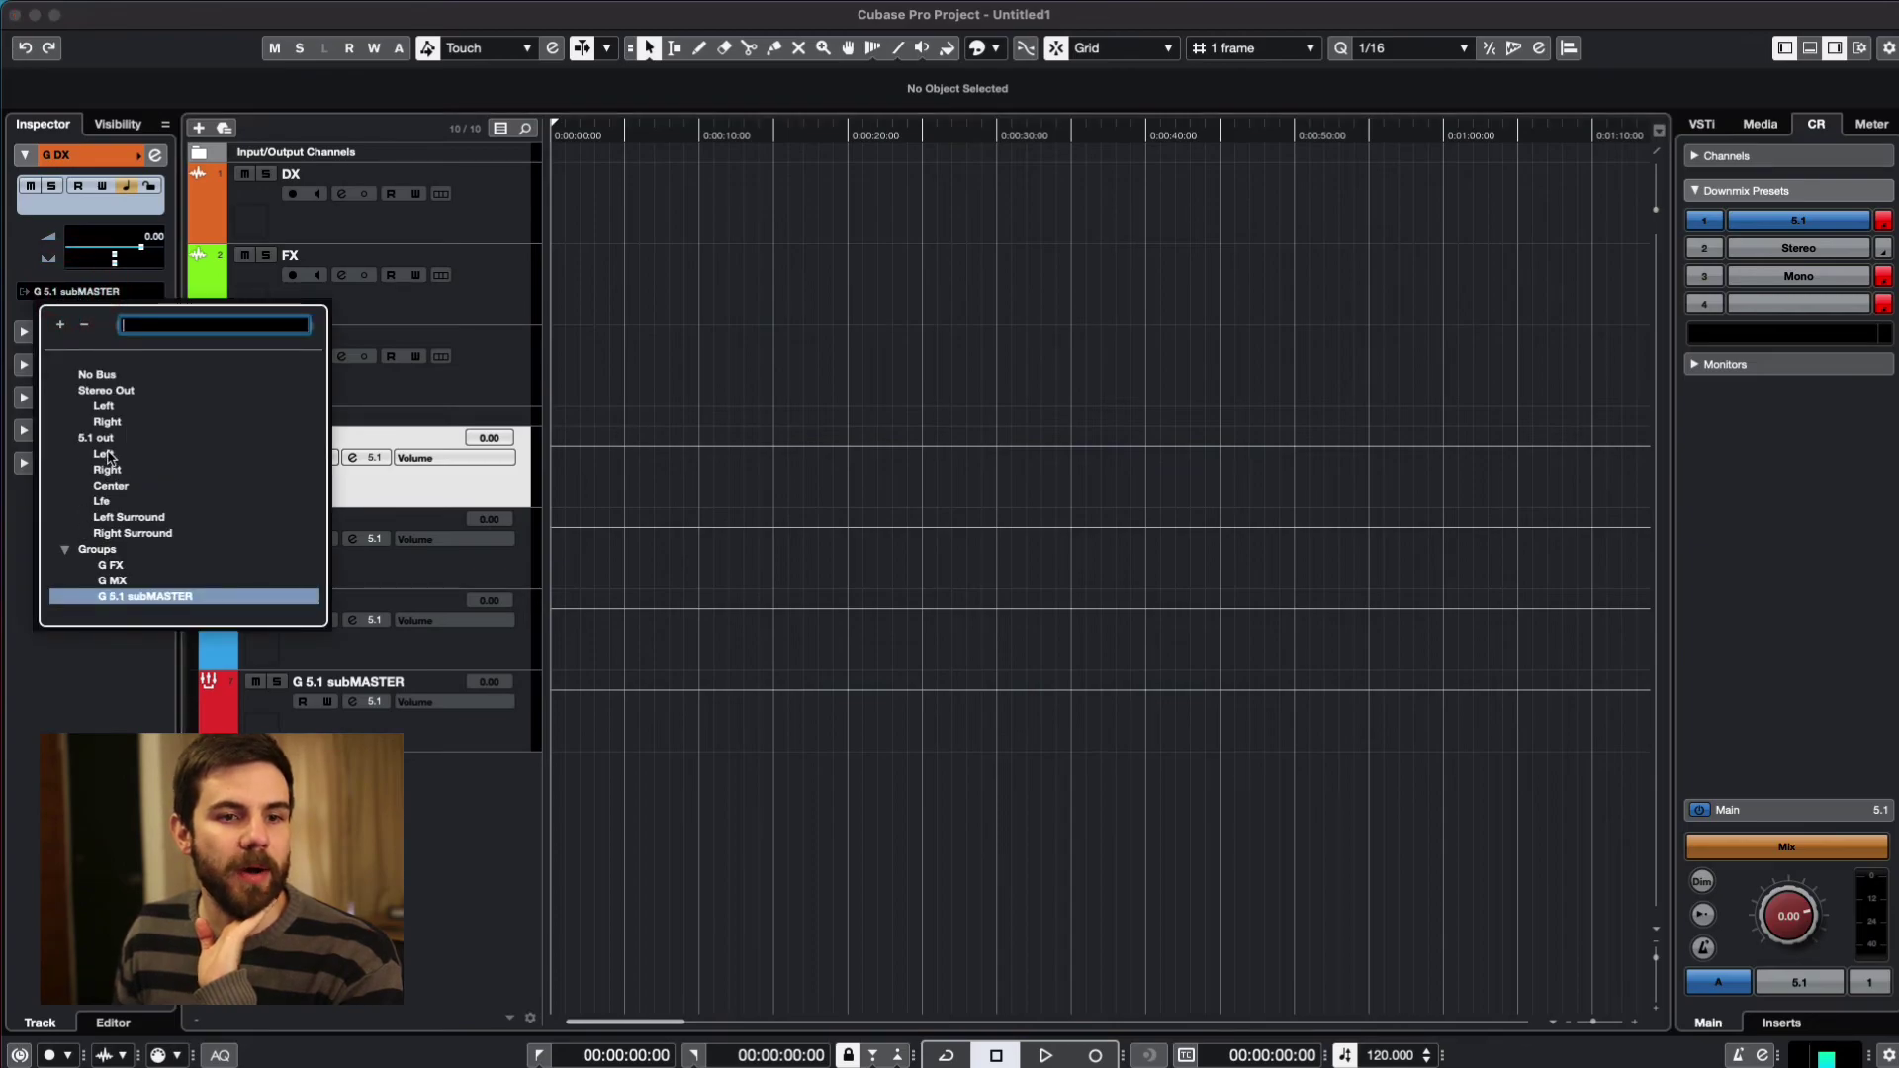
click(468, 396)
click(430, 736)
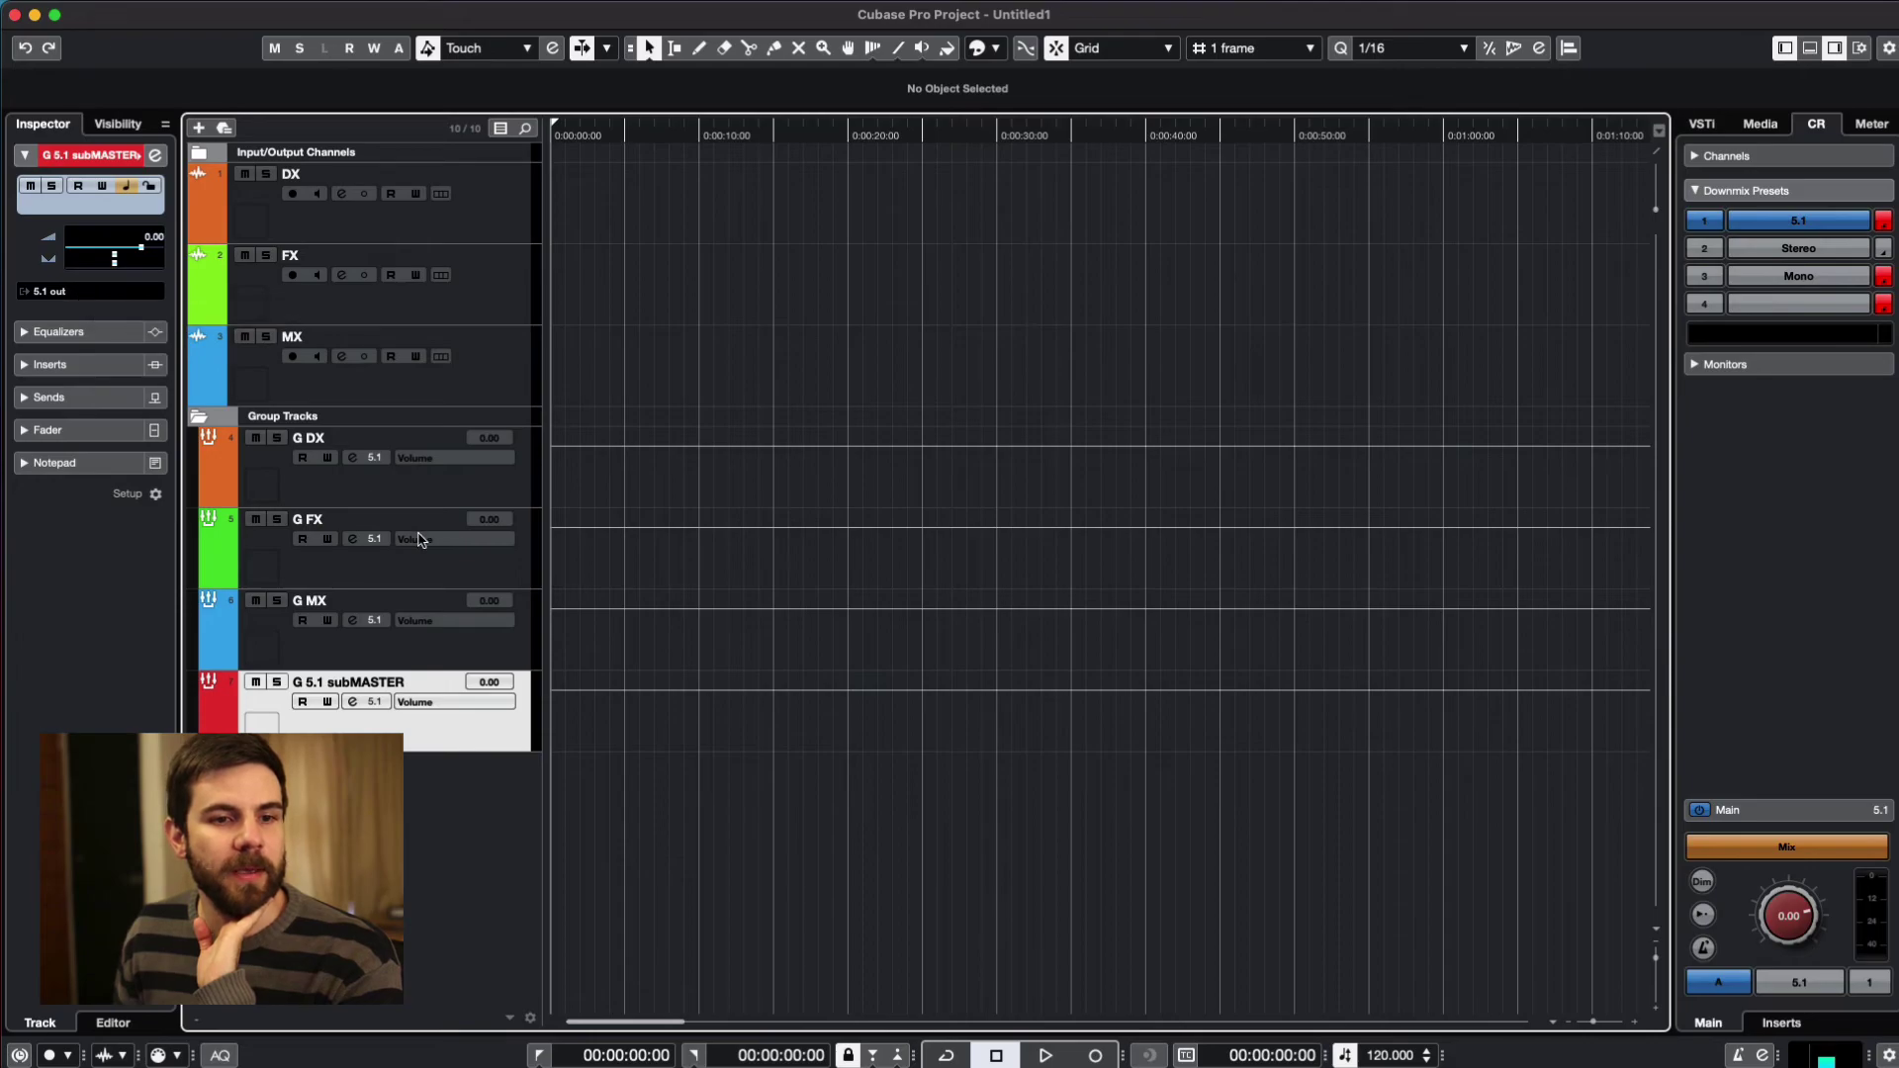
click(405, 487)
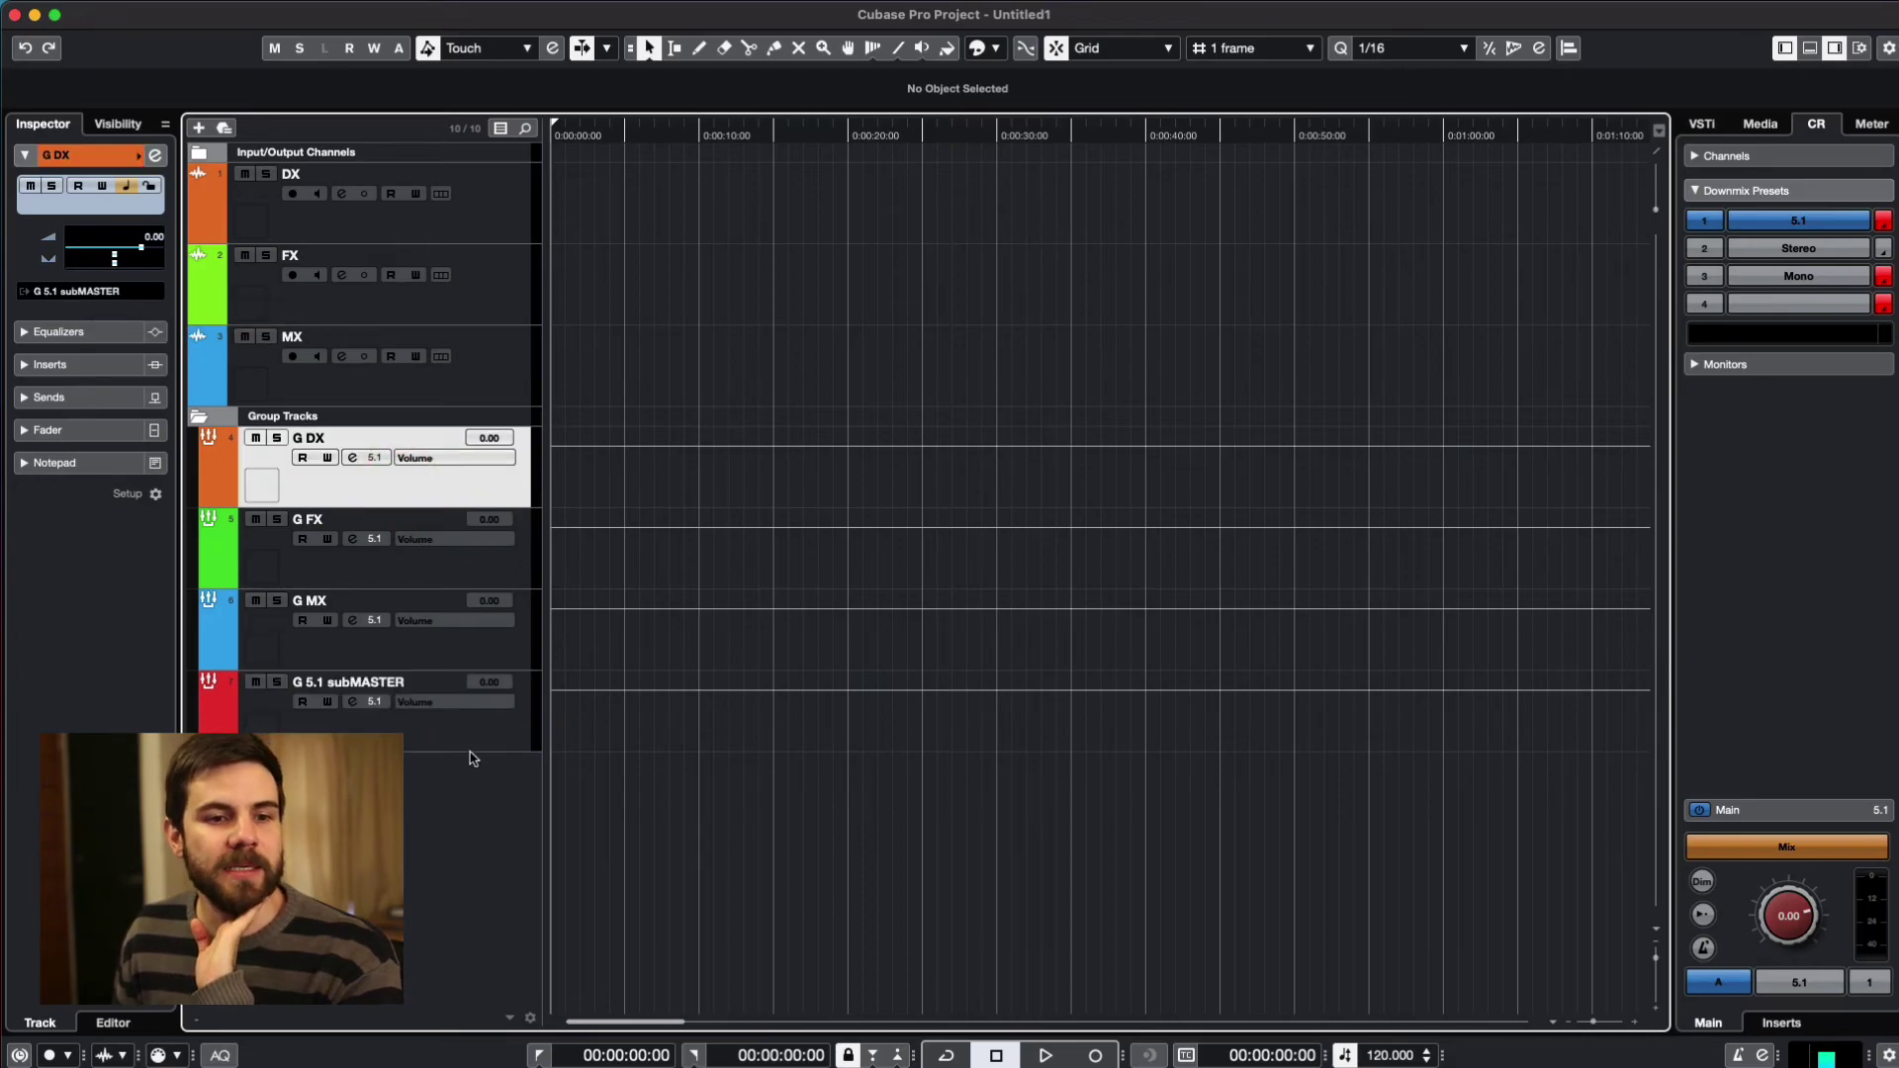
click(478, 744)
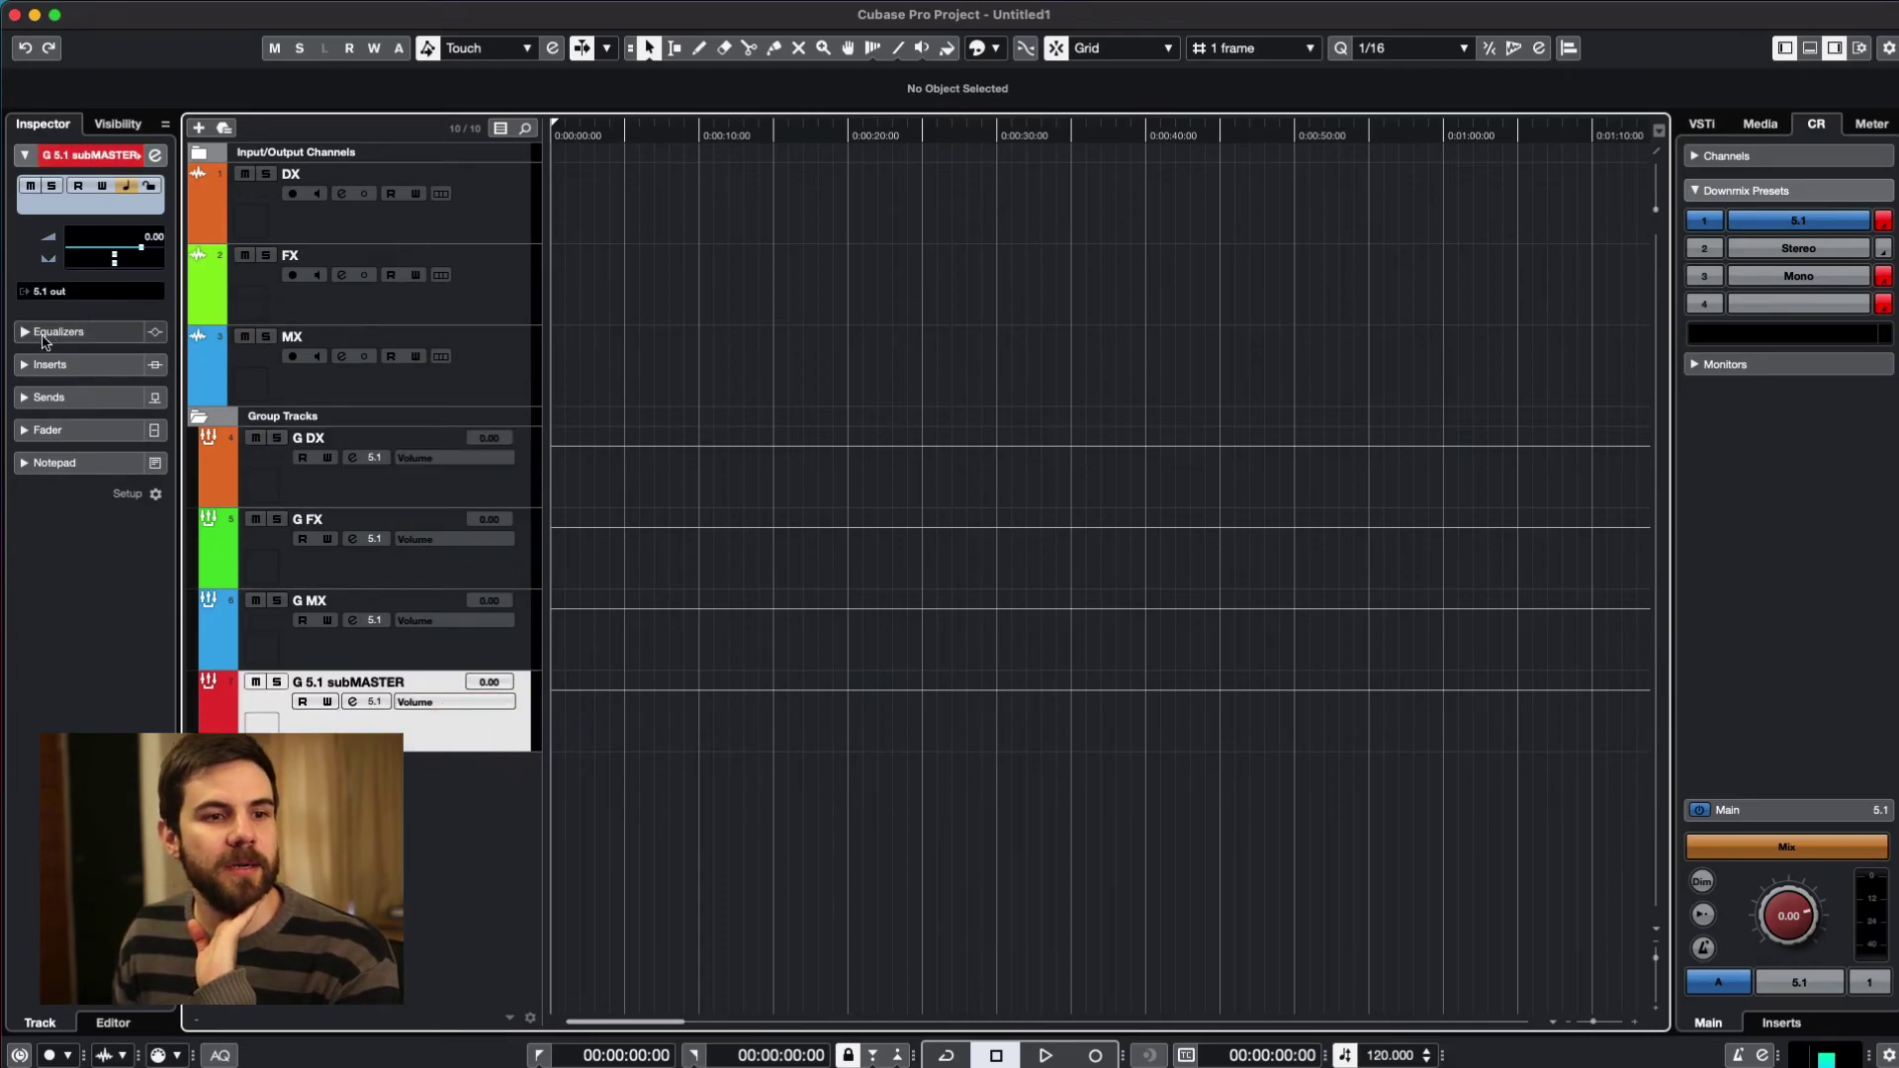
click(48, 291)
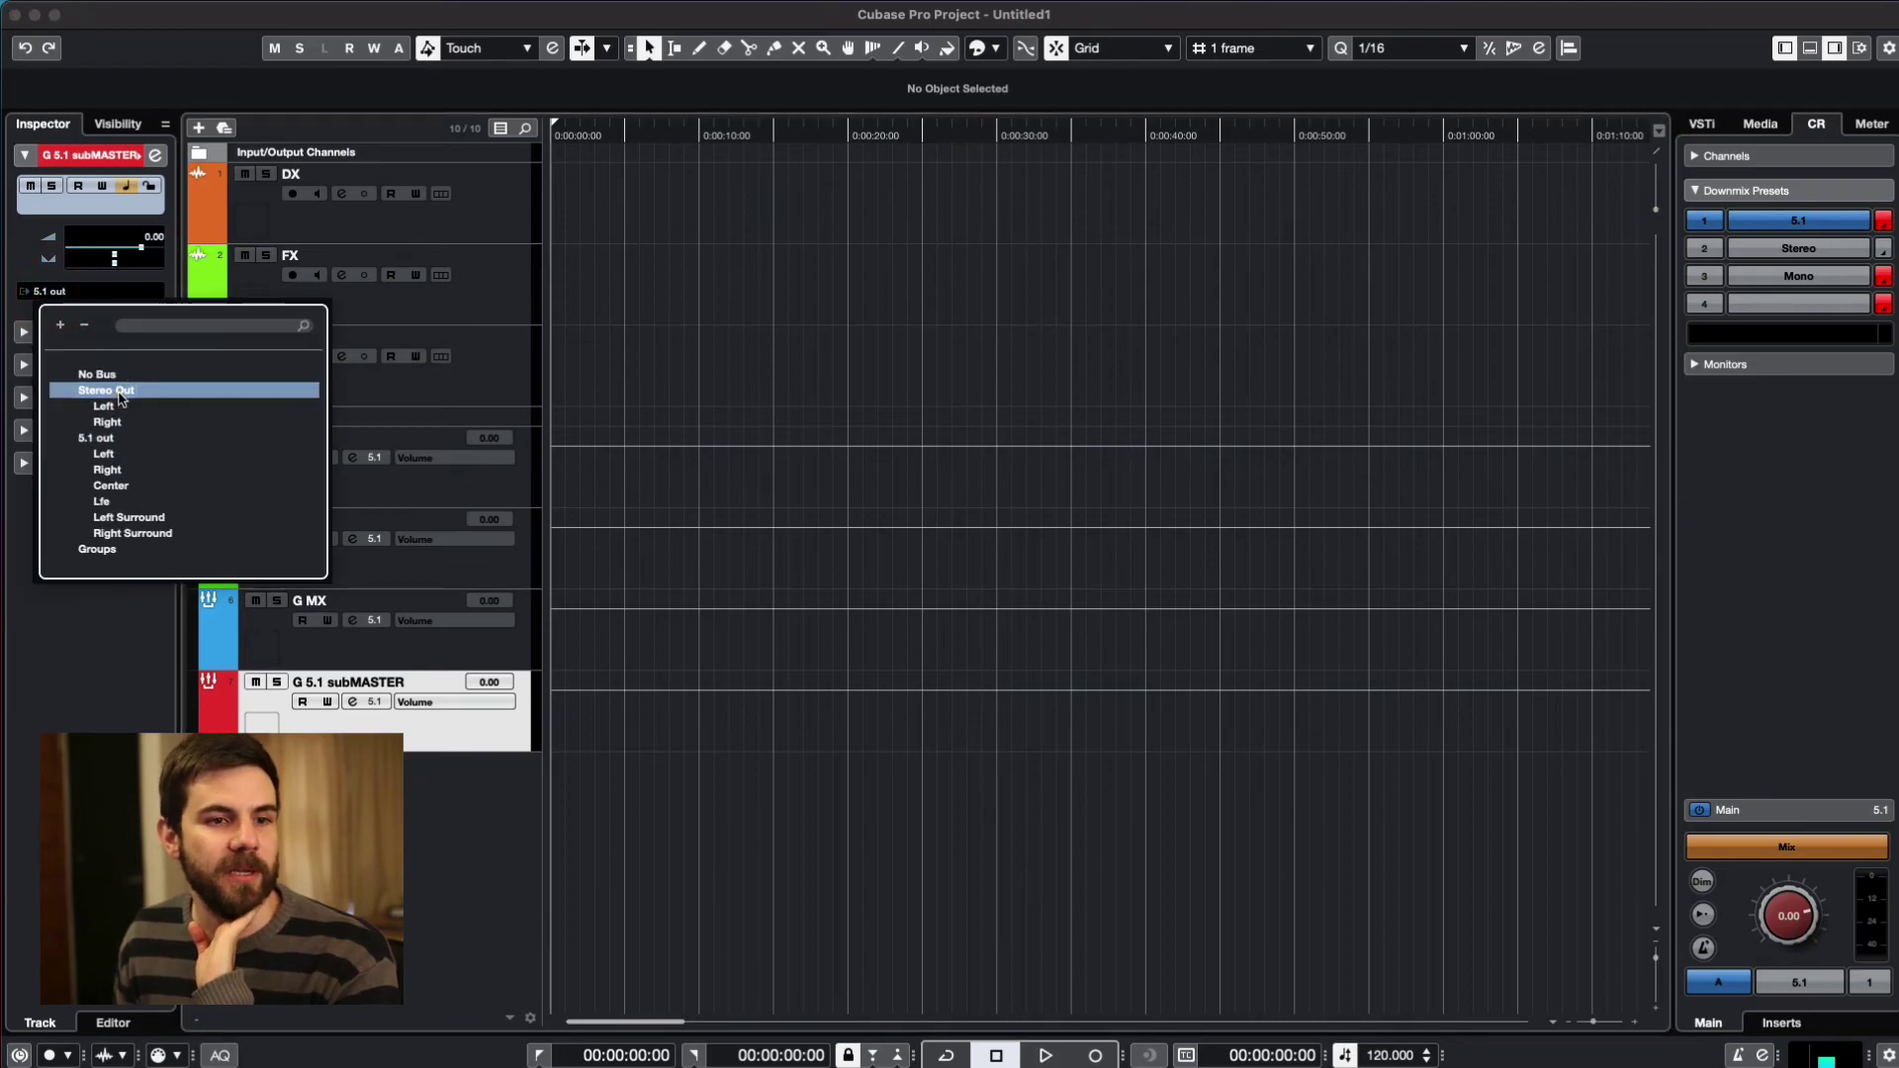
click(106, 391)
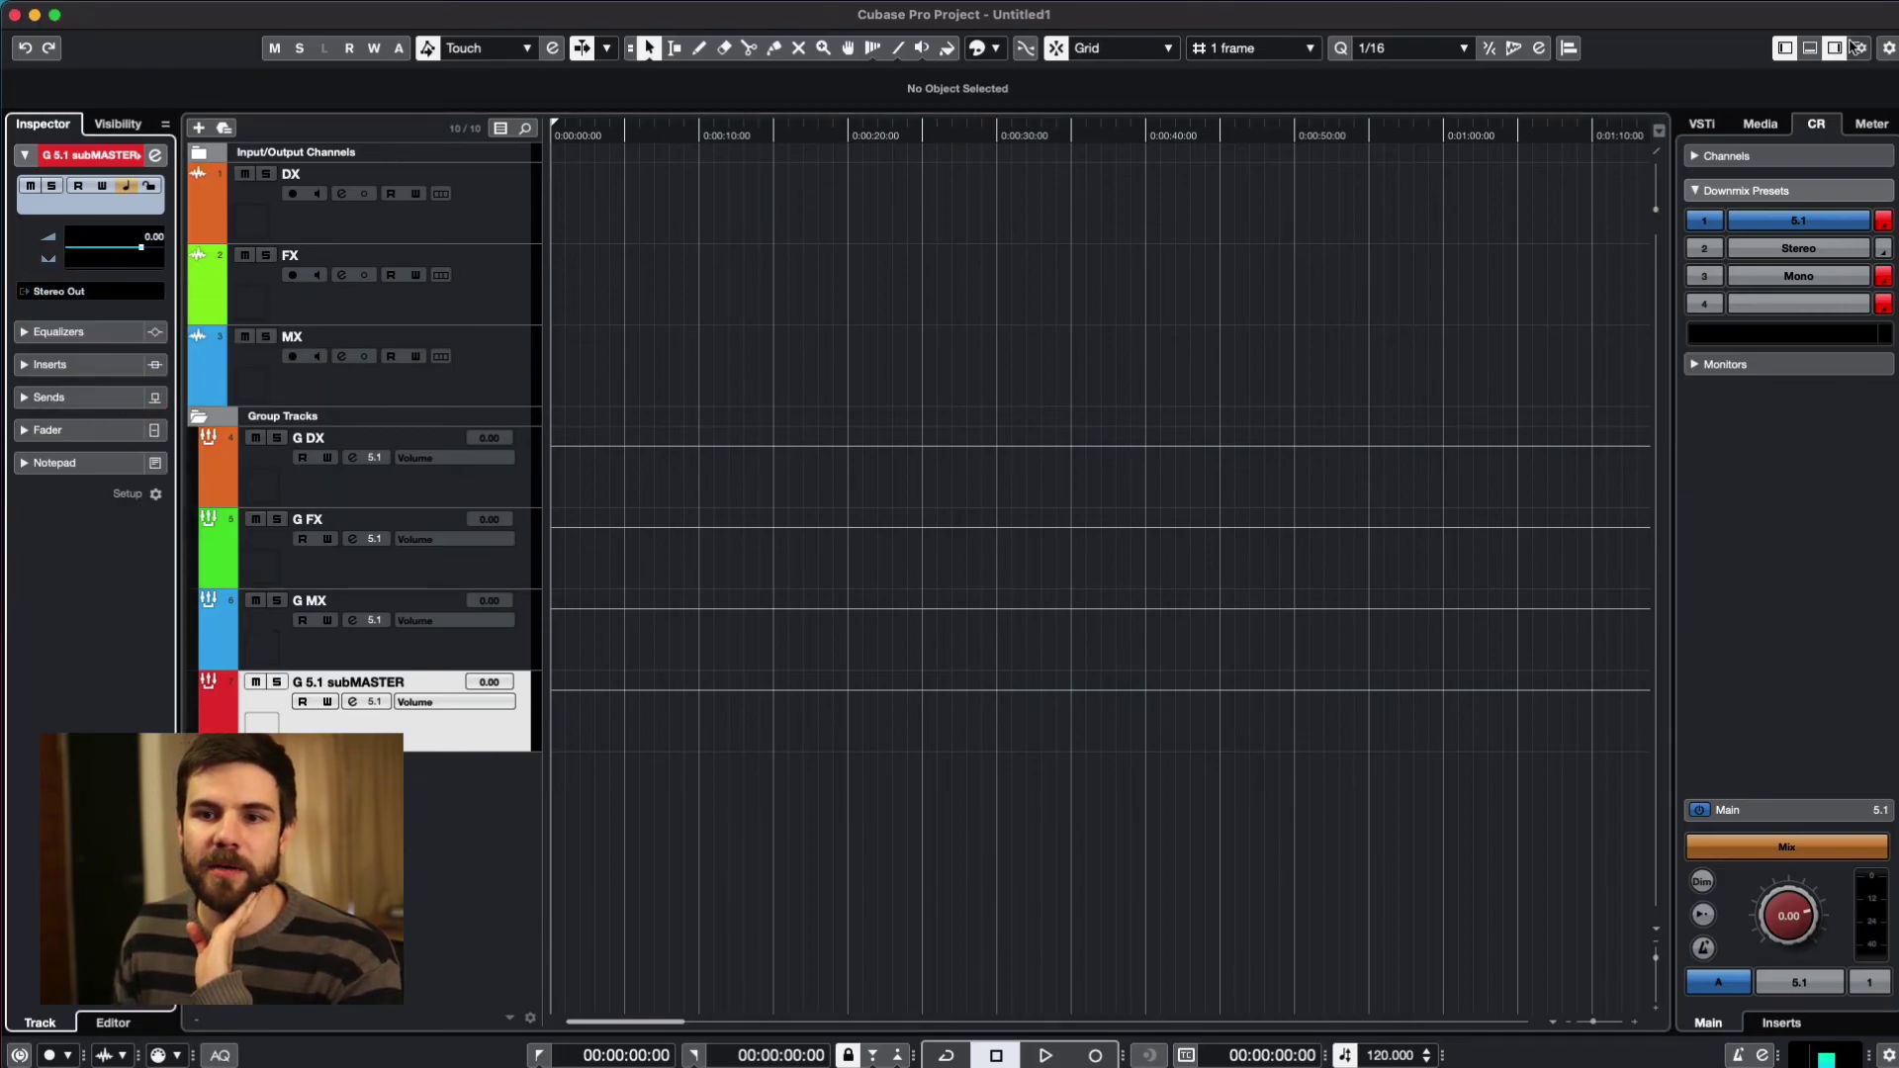
click(1810, 47)
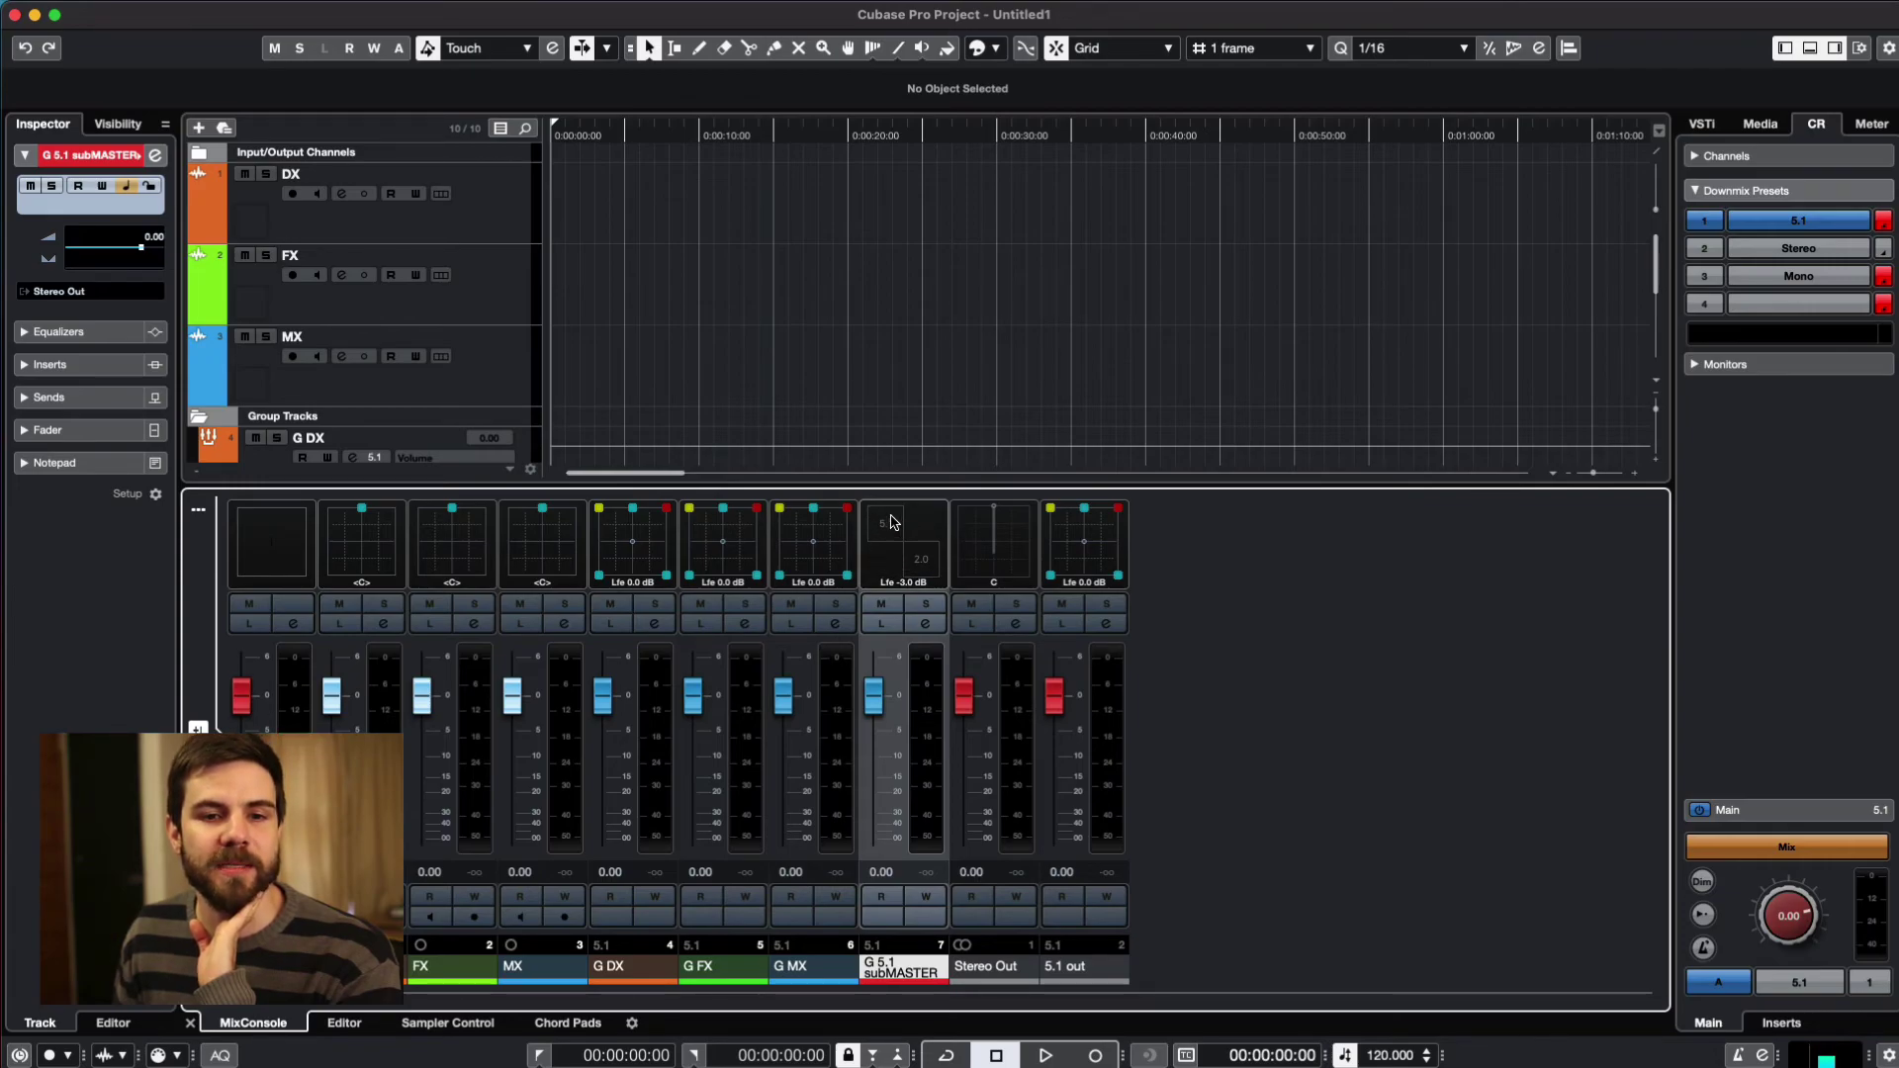
- Open the subMASTER's MixConvert V6 downmix editor and bring its window to the front
double_click(920, 569)
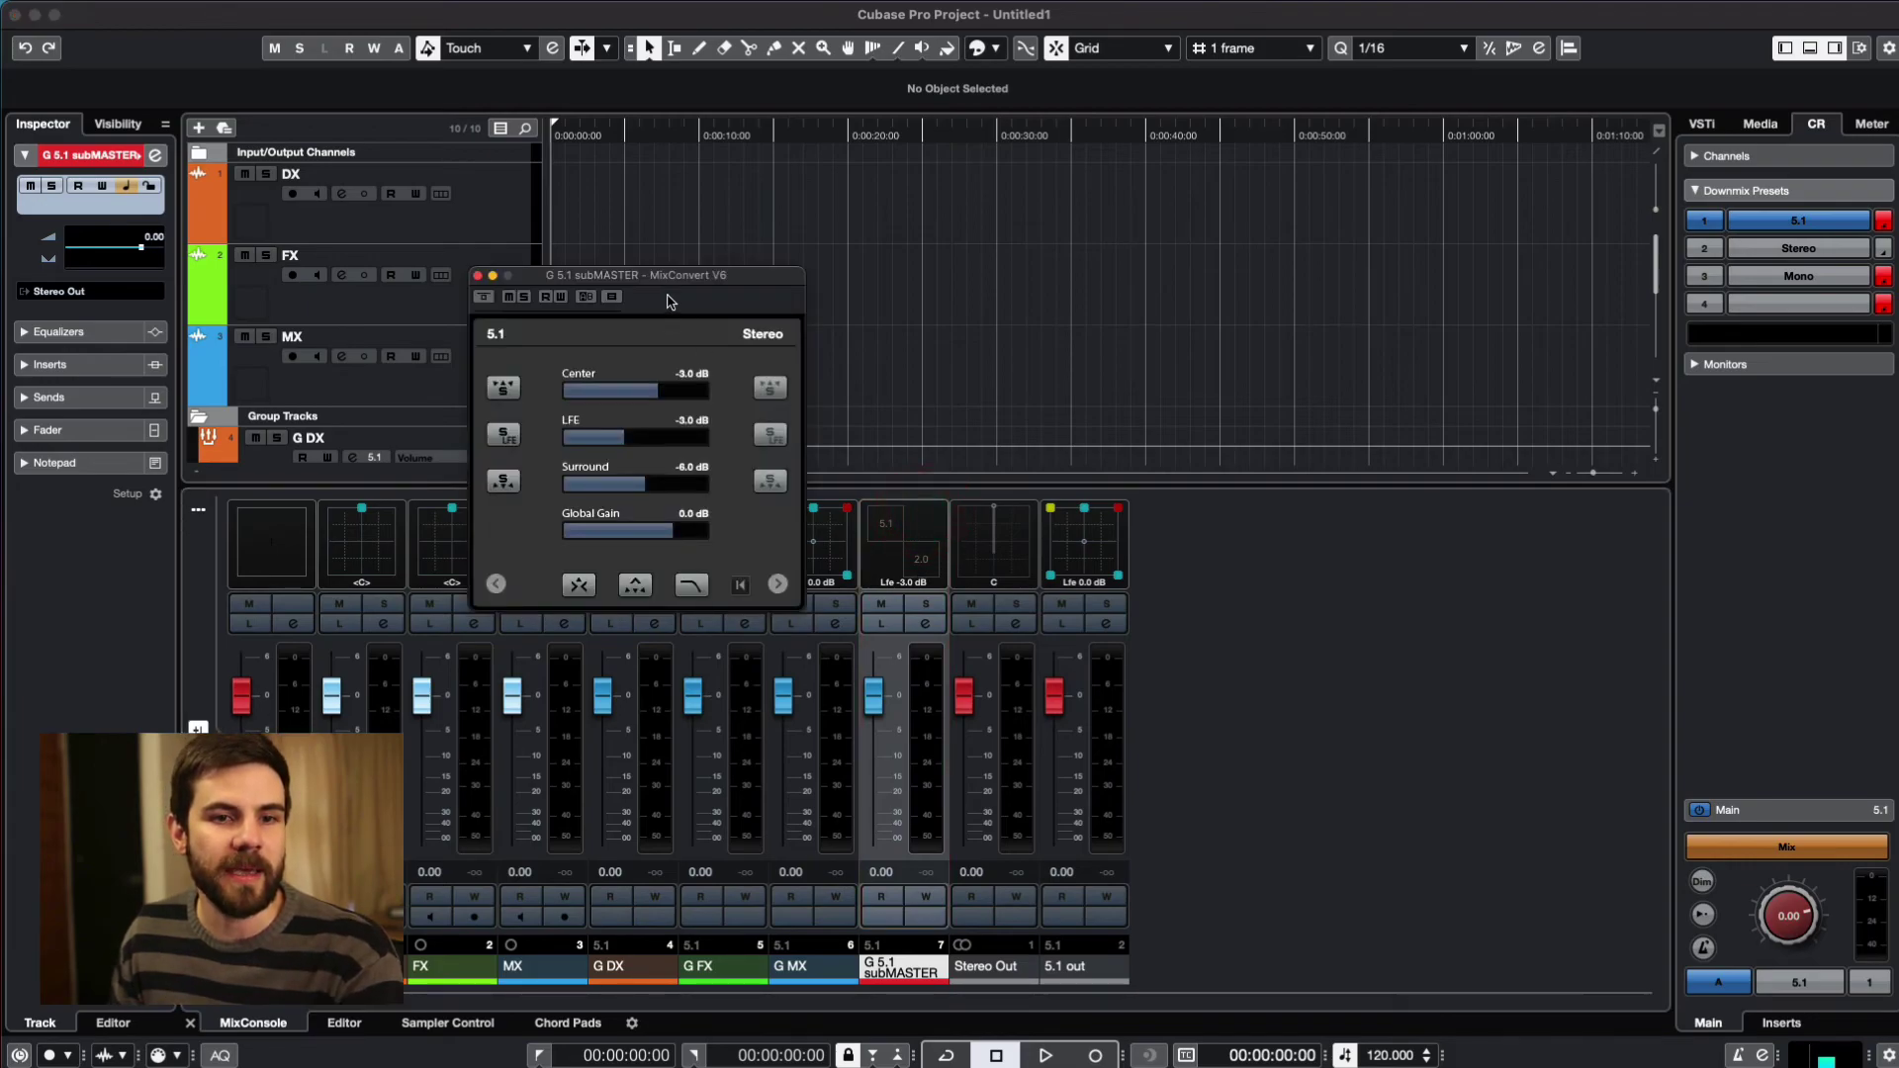
drag(768, 277, 1038, 206)
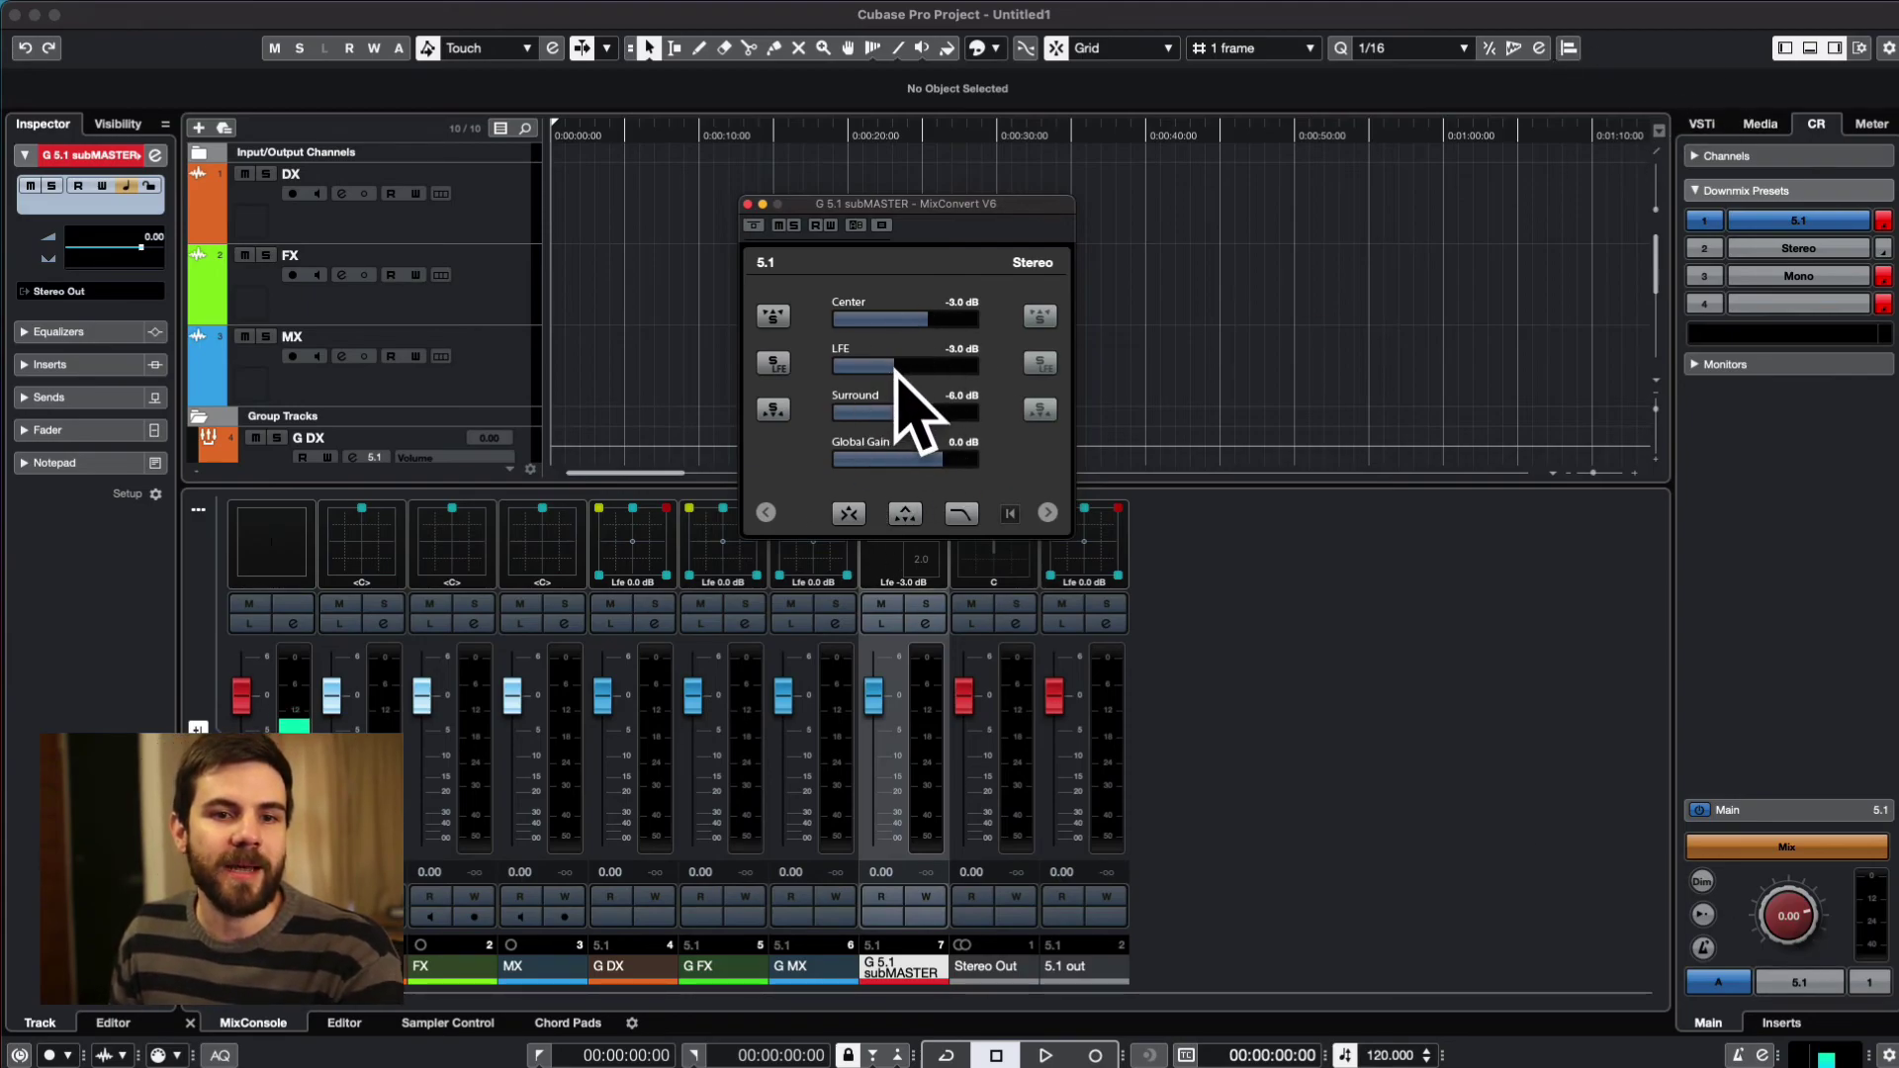
click(1844, 252)
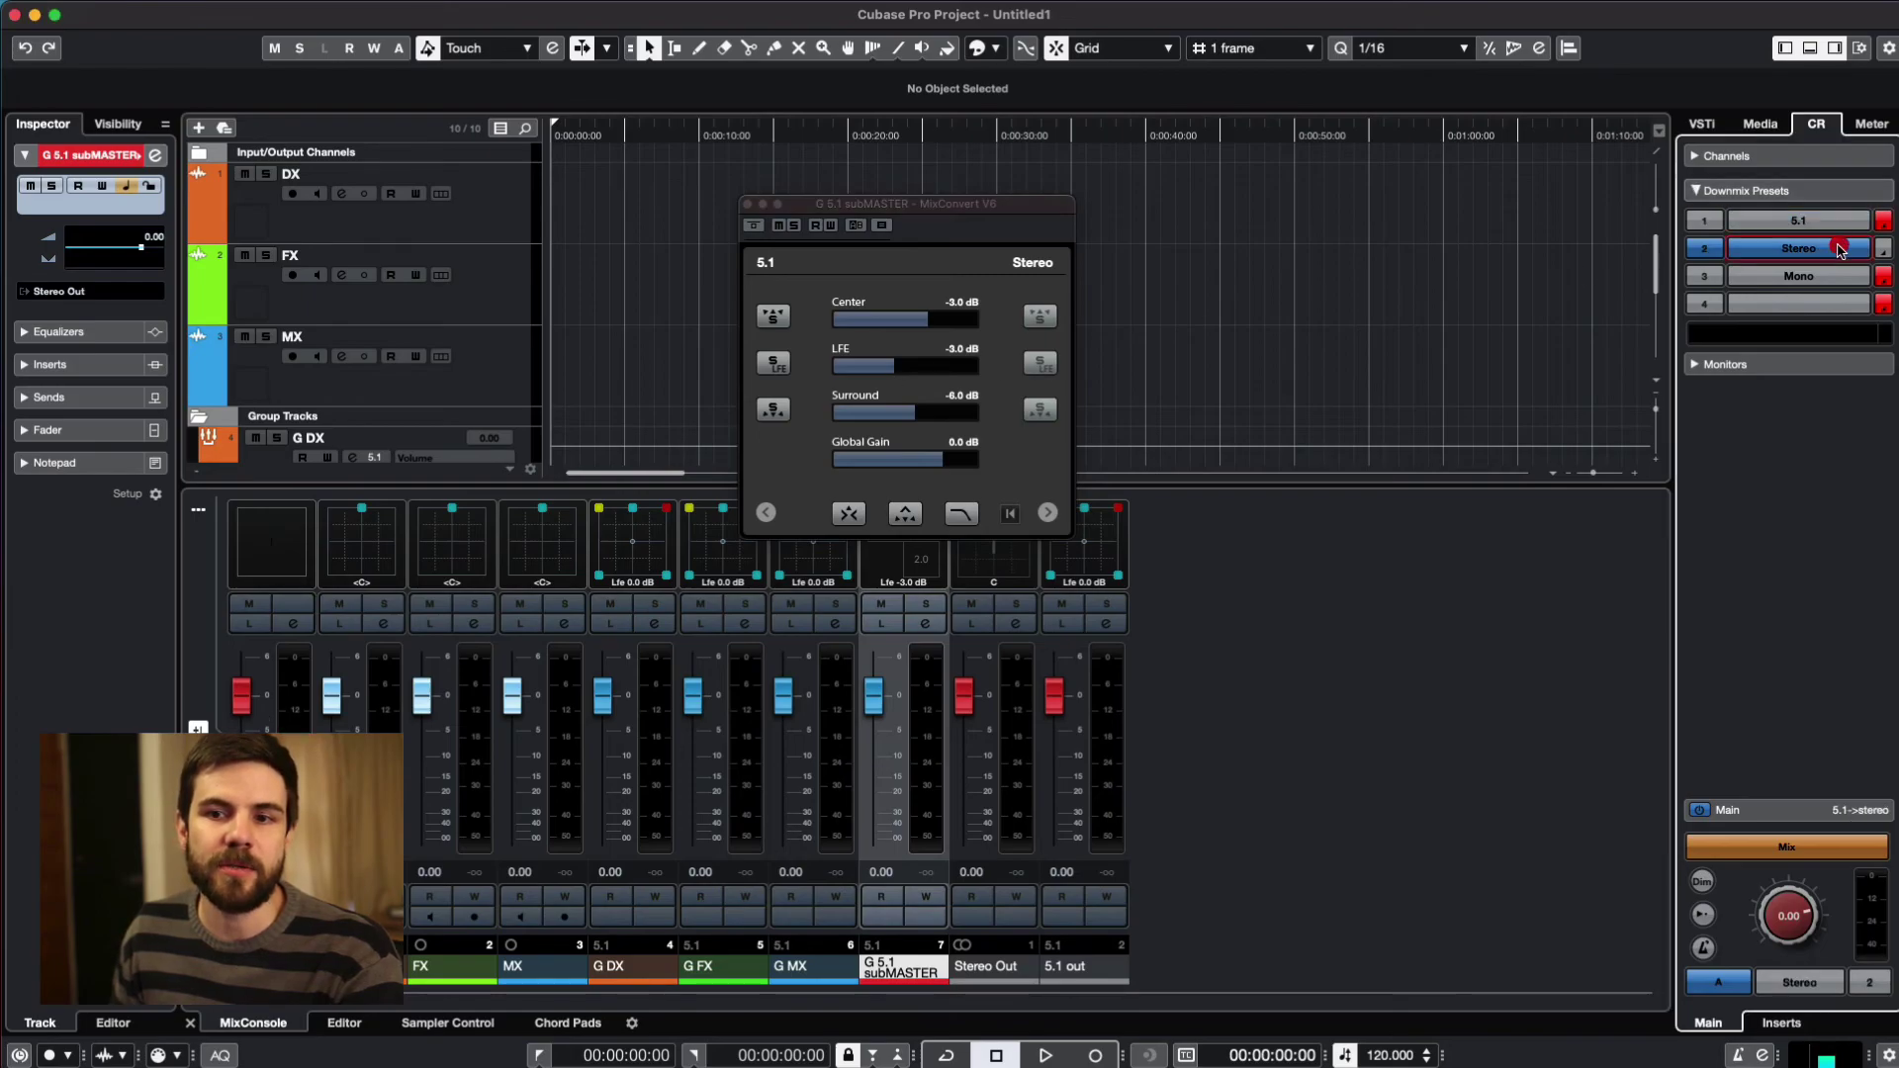
click(956, 204)
drag(955, 204, 959, 210)
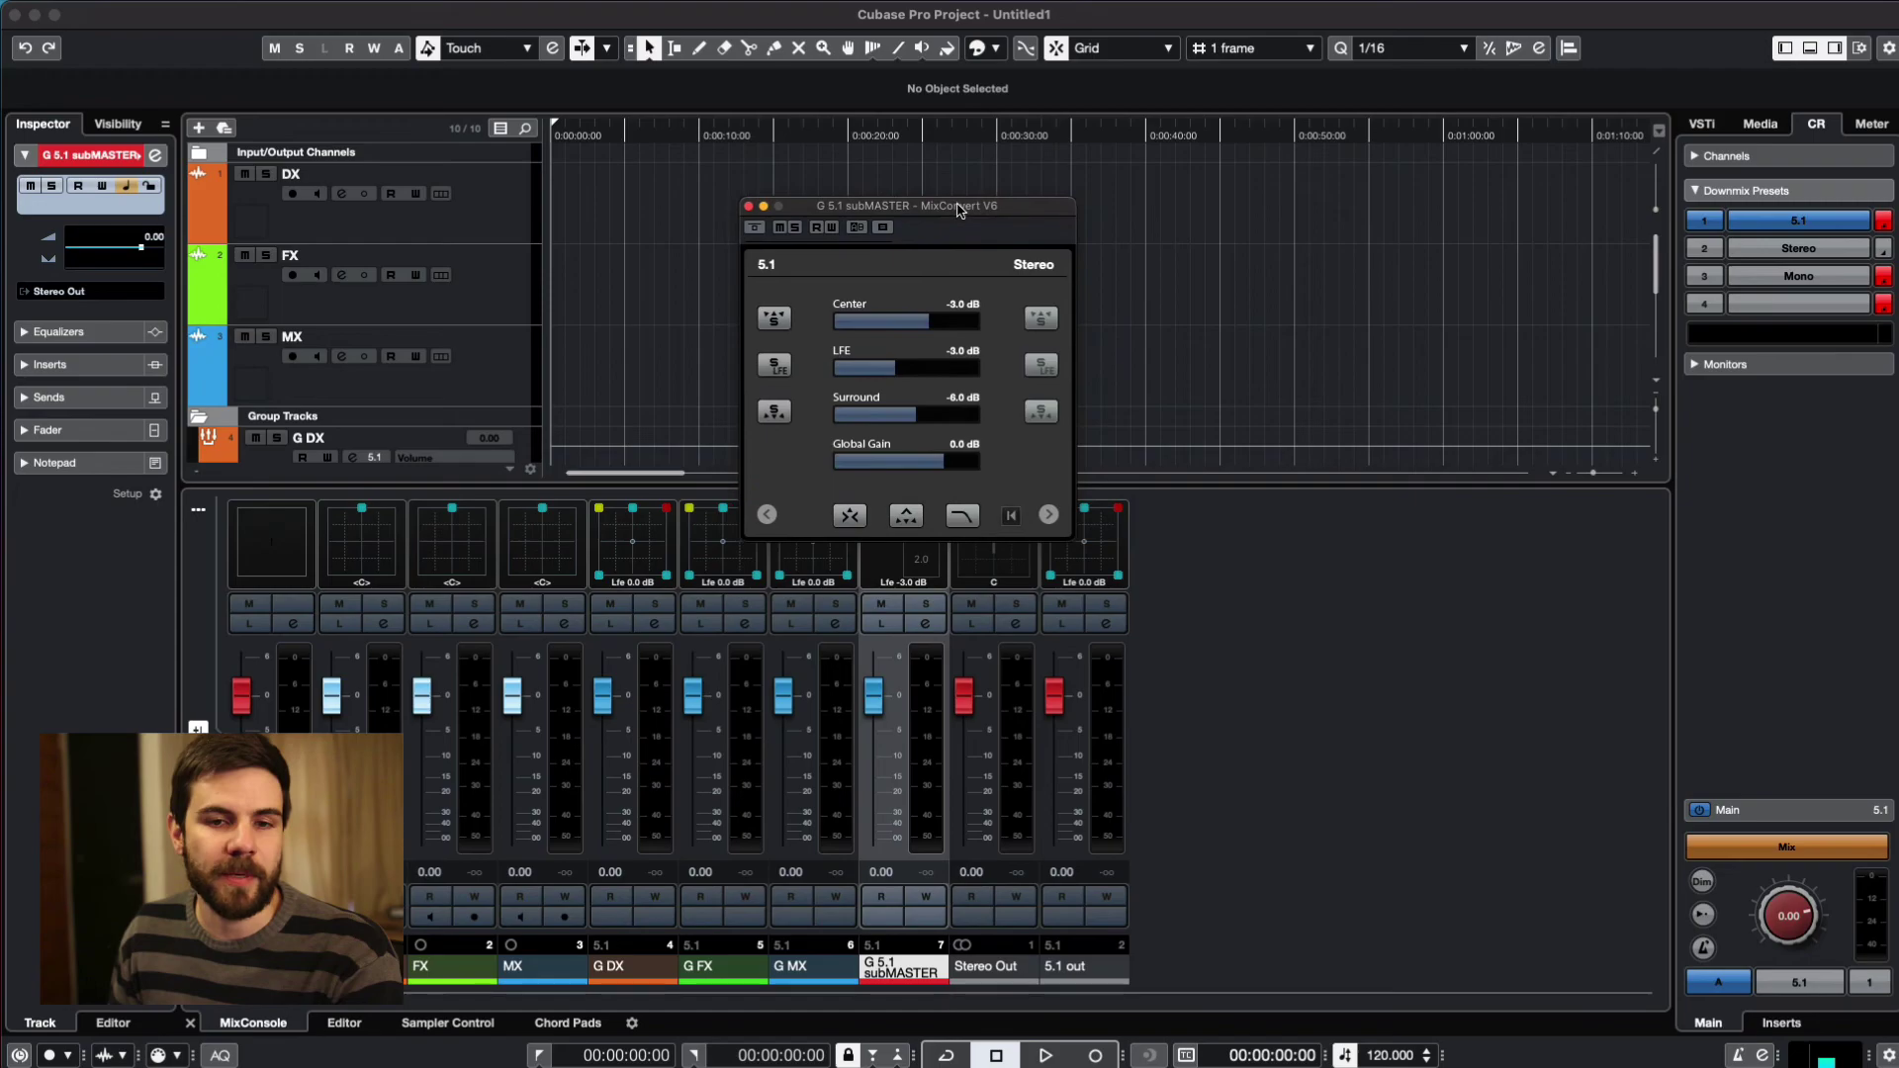
- Expand, then collapse, the MixConvert input and output speaker panels and move the window down-right
click(1048, 515)
click(767, 514)
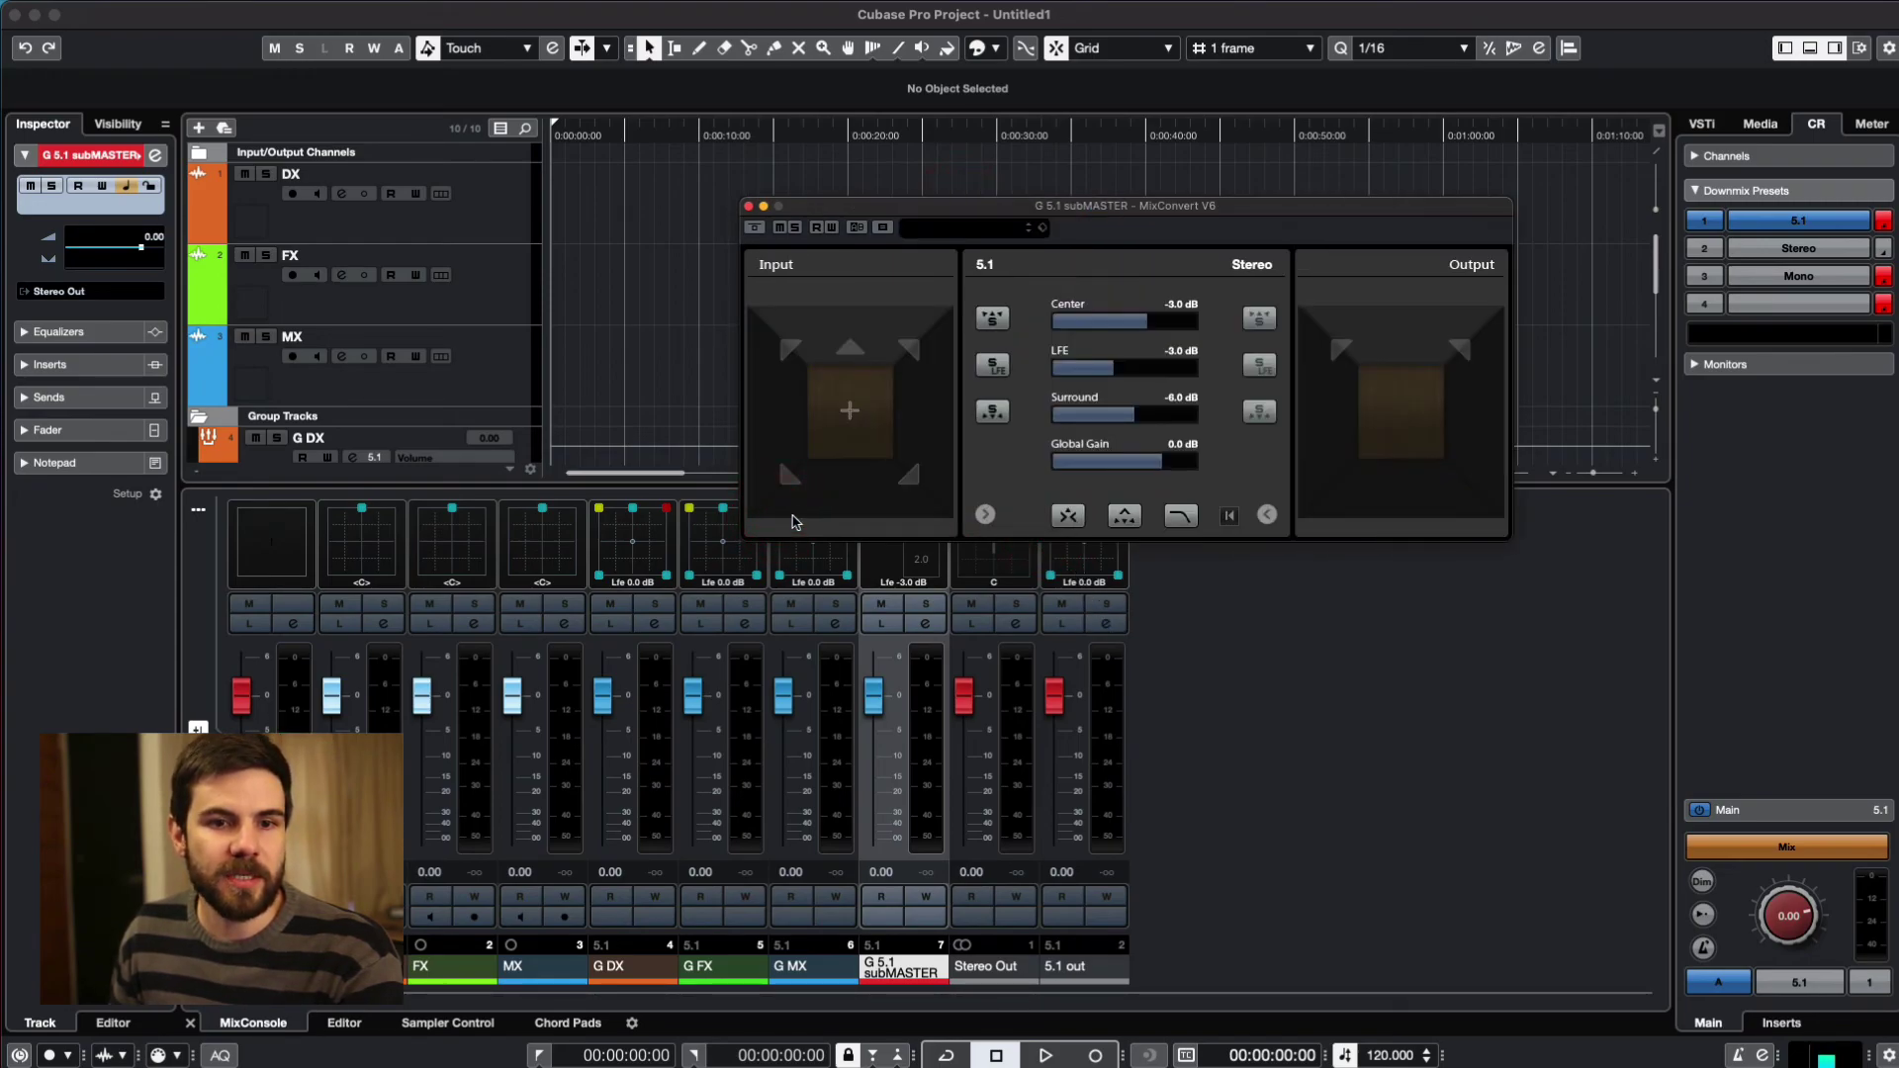
click(1337, 352)
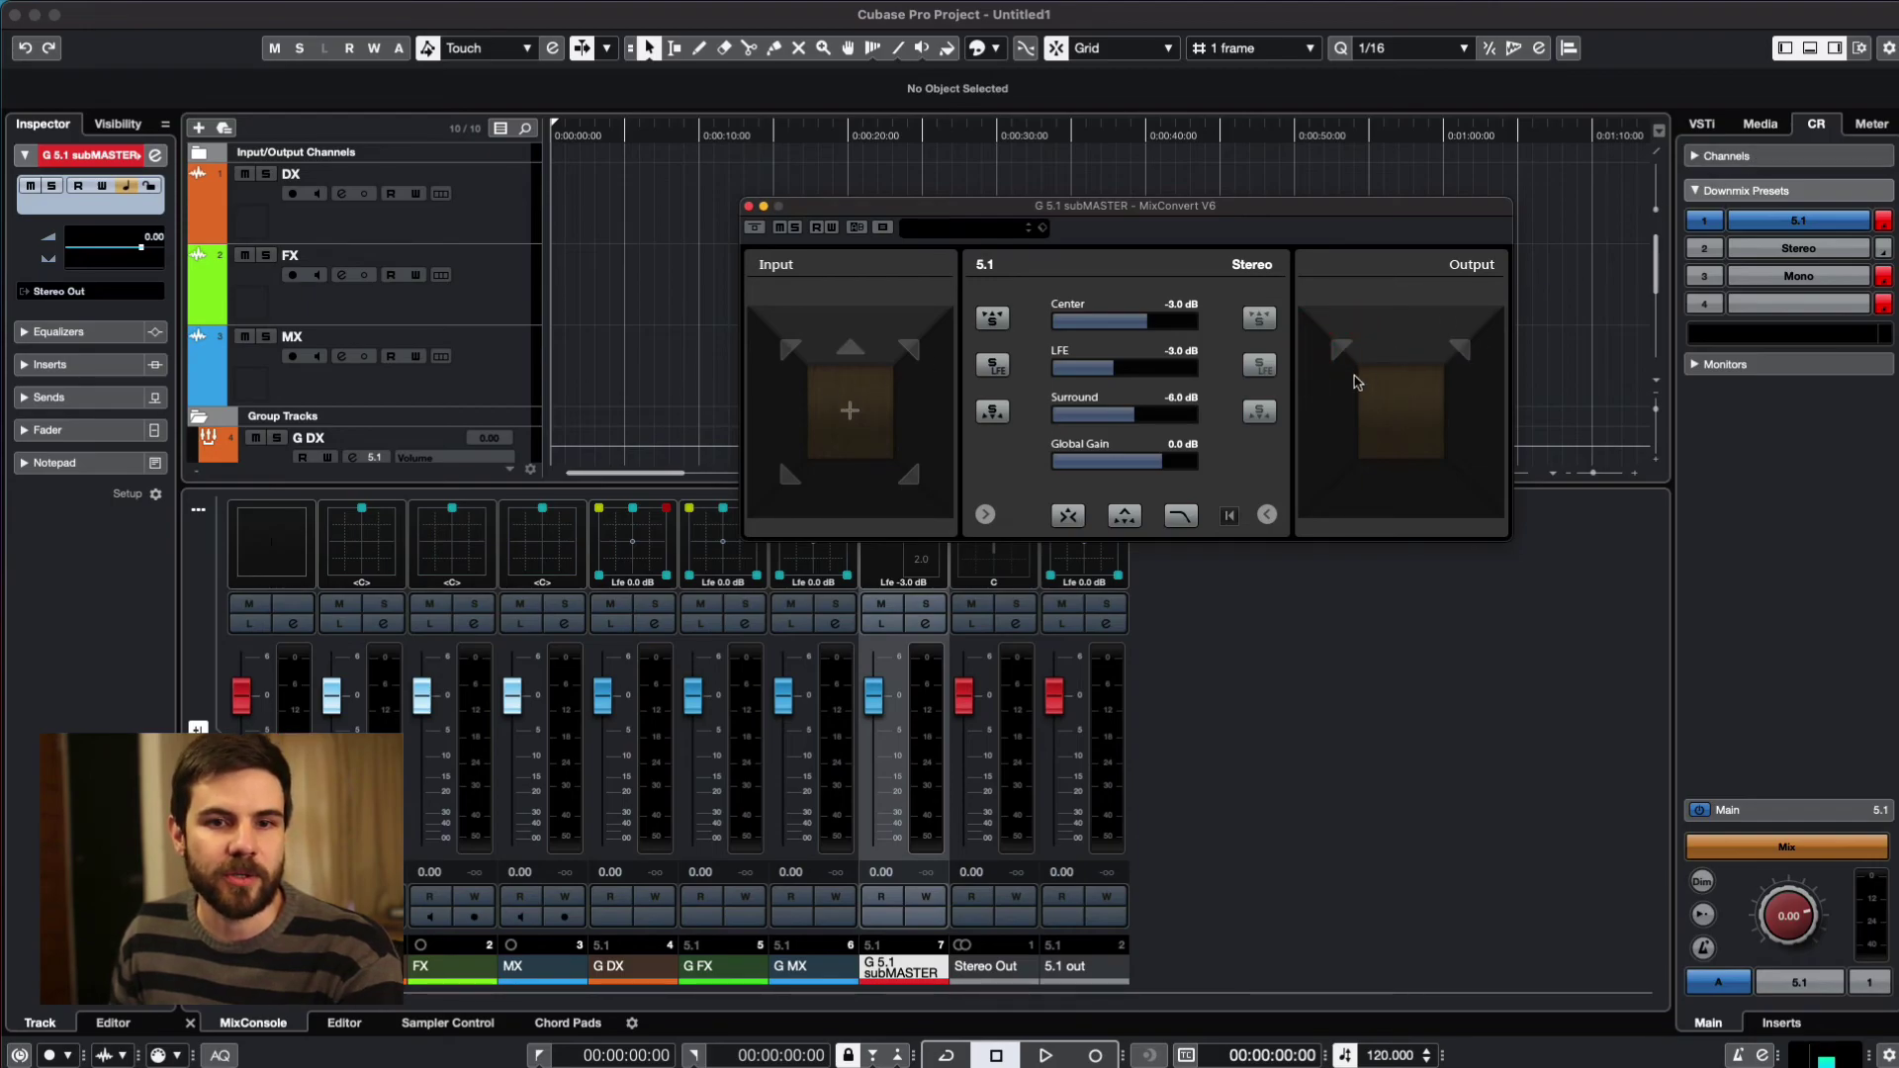
drag(1179, 211, 1065, 204)
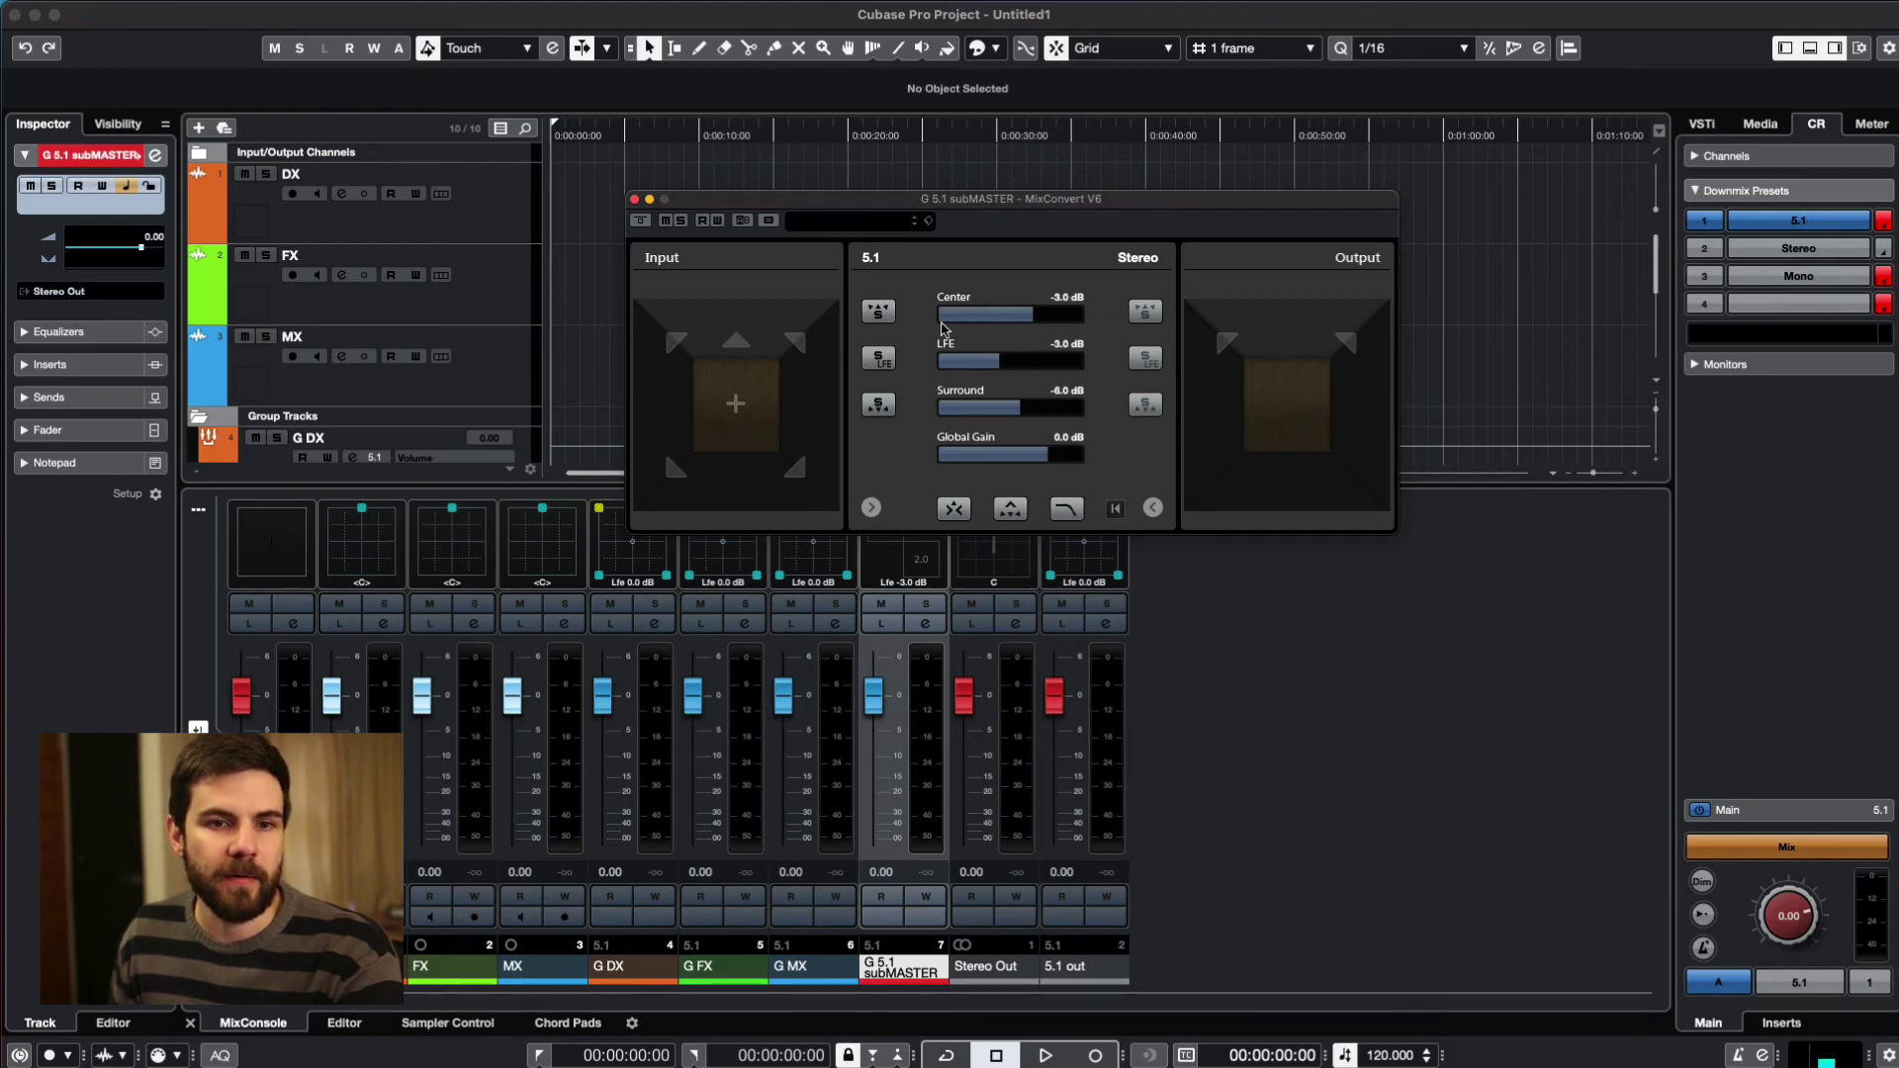
click(871, 508)
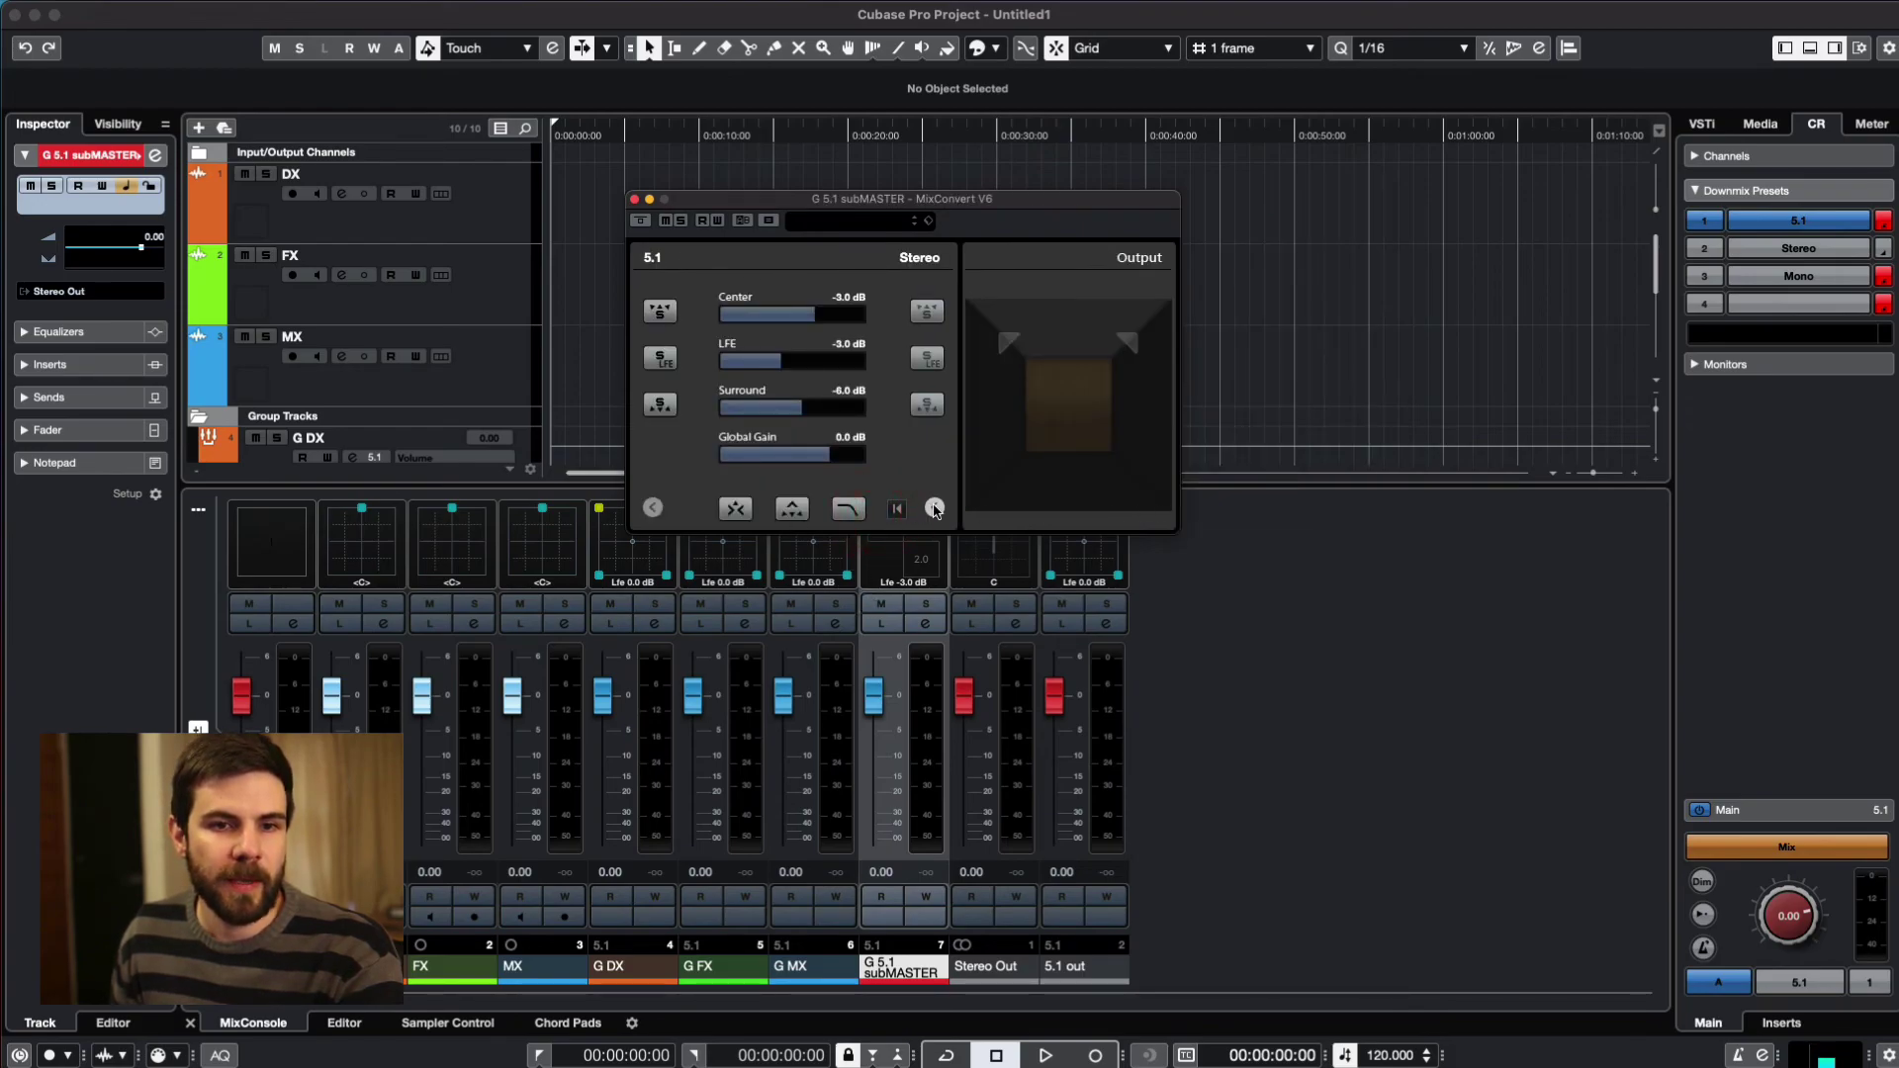
click(935, 508)
drag(838, 205, 1373, 385)
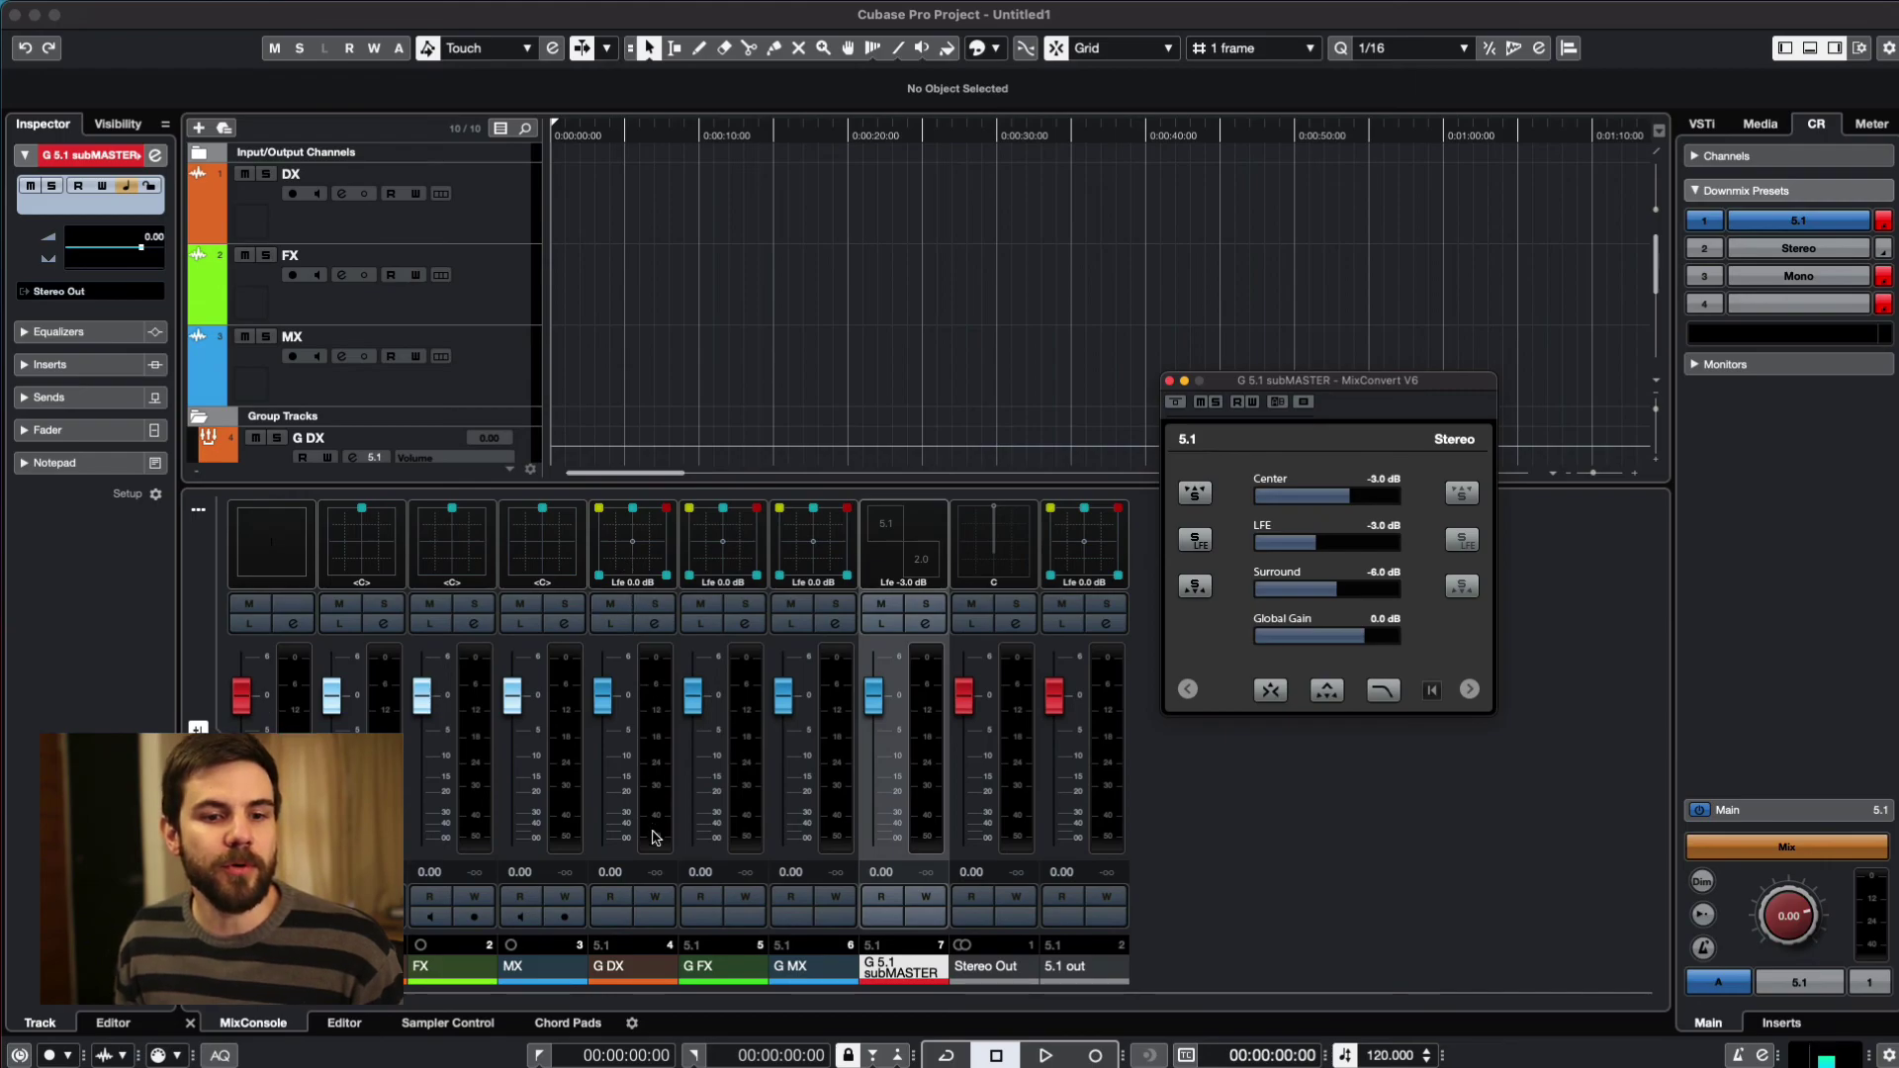
- Select the G DX, G FX and G MX channels and reposition the MixConvert window
click(636, 969)
click(692, 969)
click(794, 969)
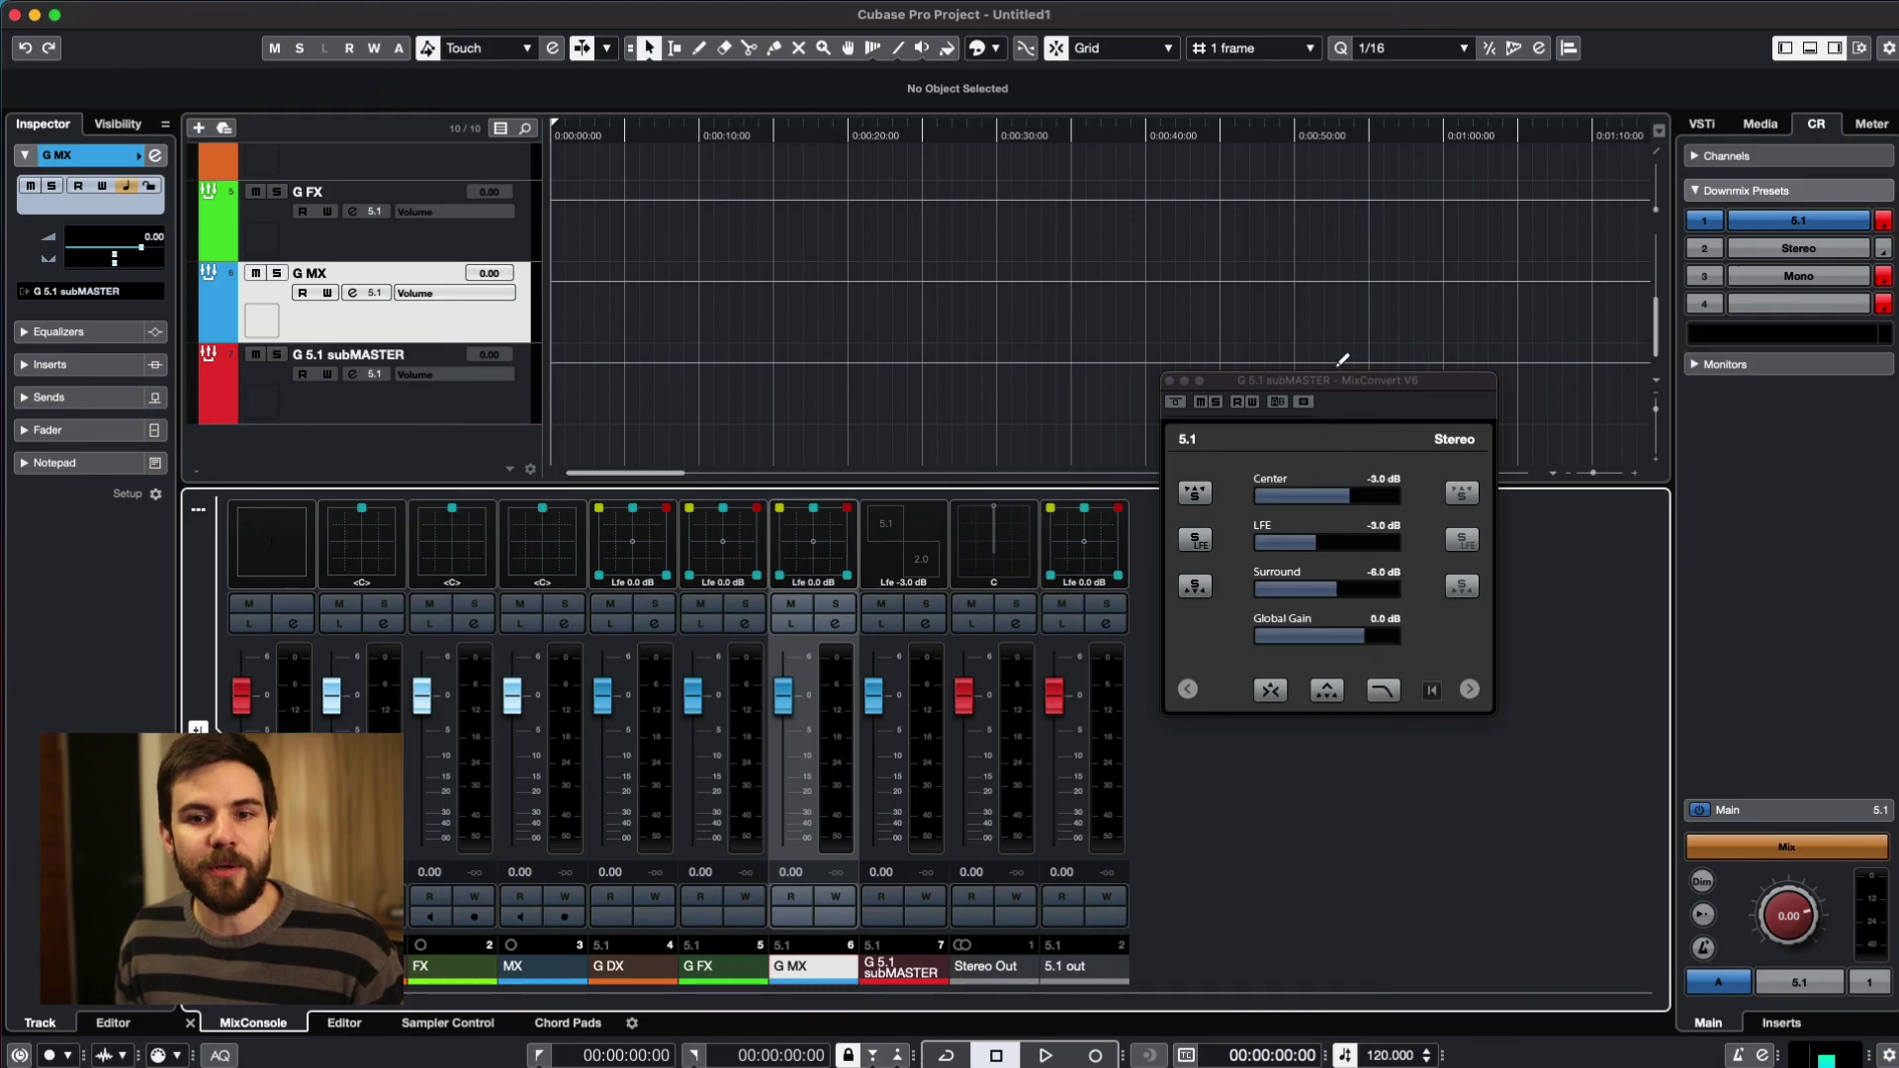
drag(1345, 387, 1308, 349)
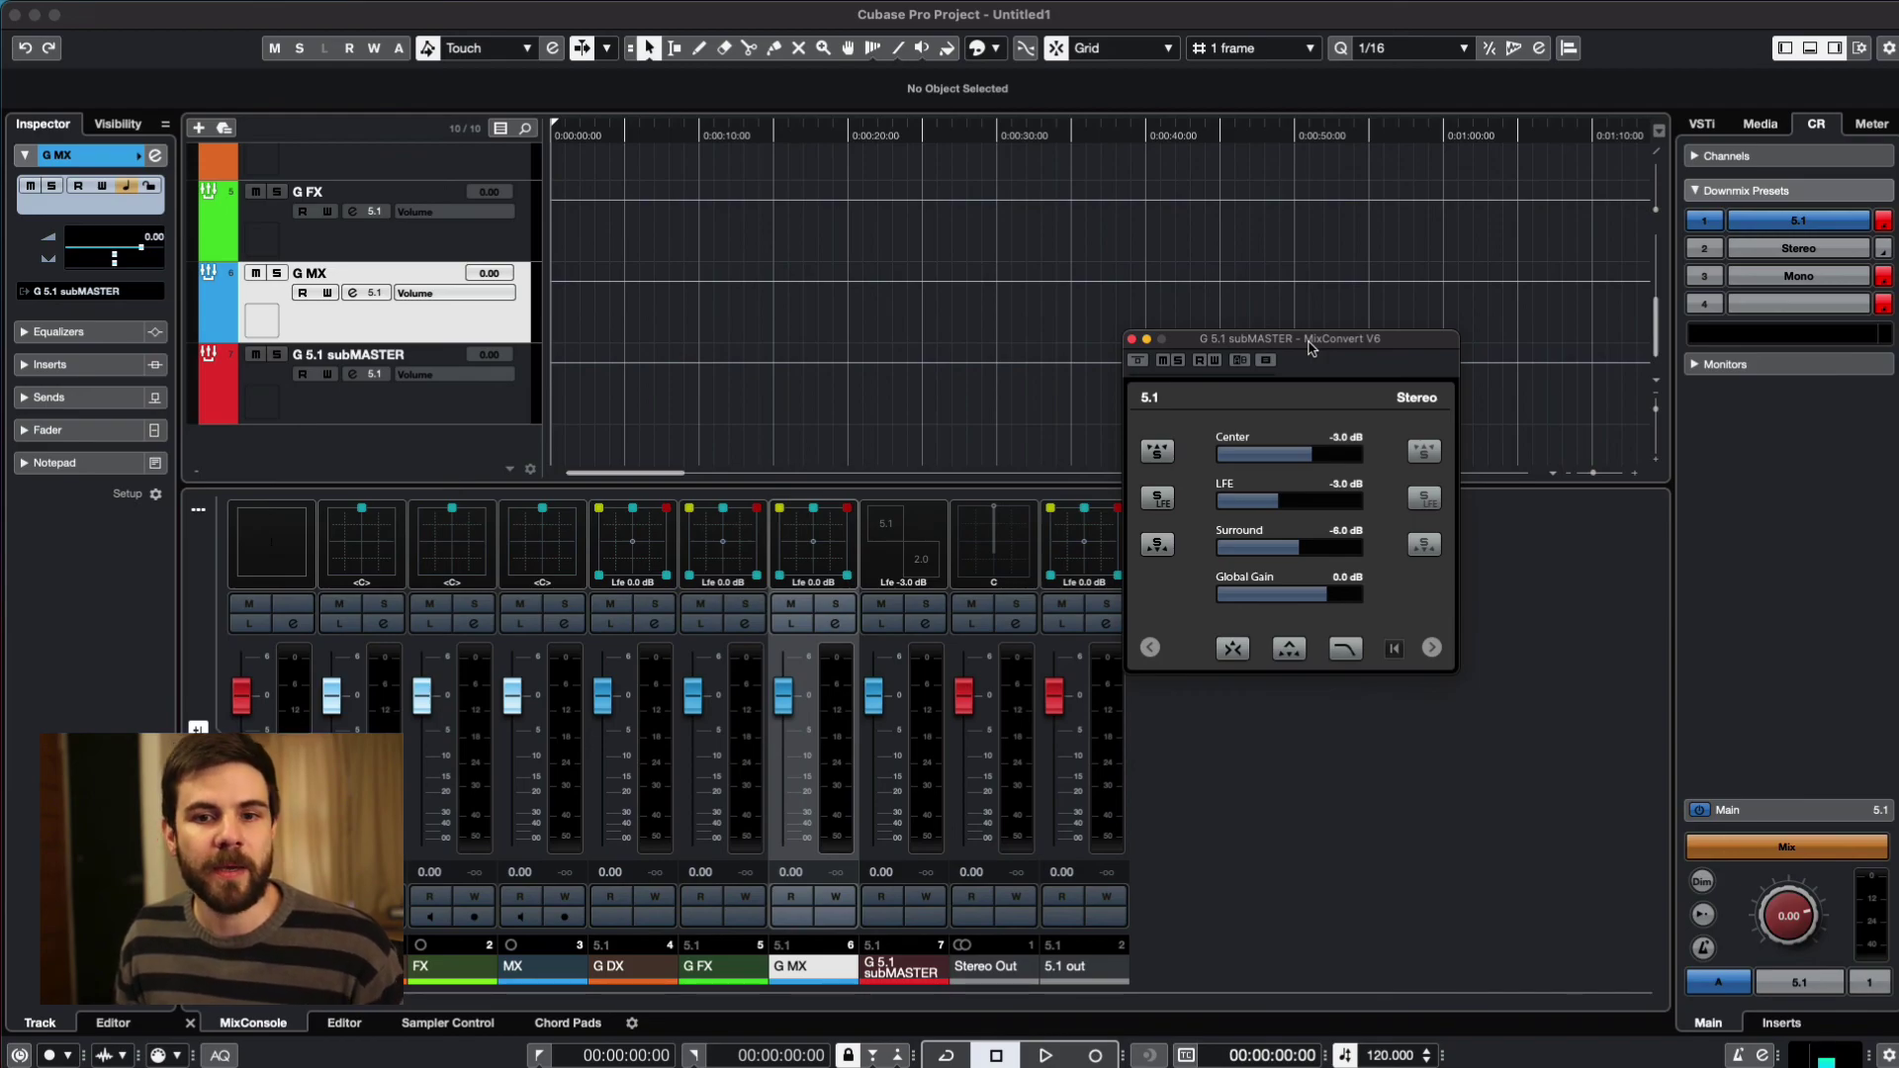
drag(1310, 346, 1395, 391)
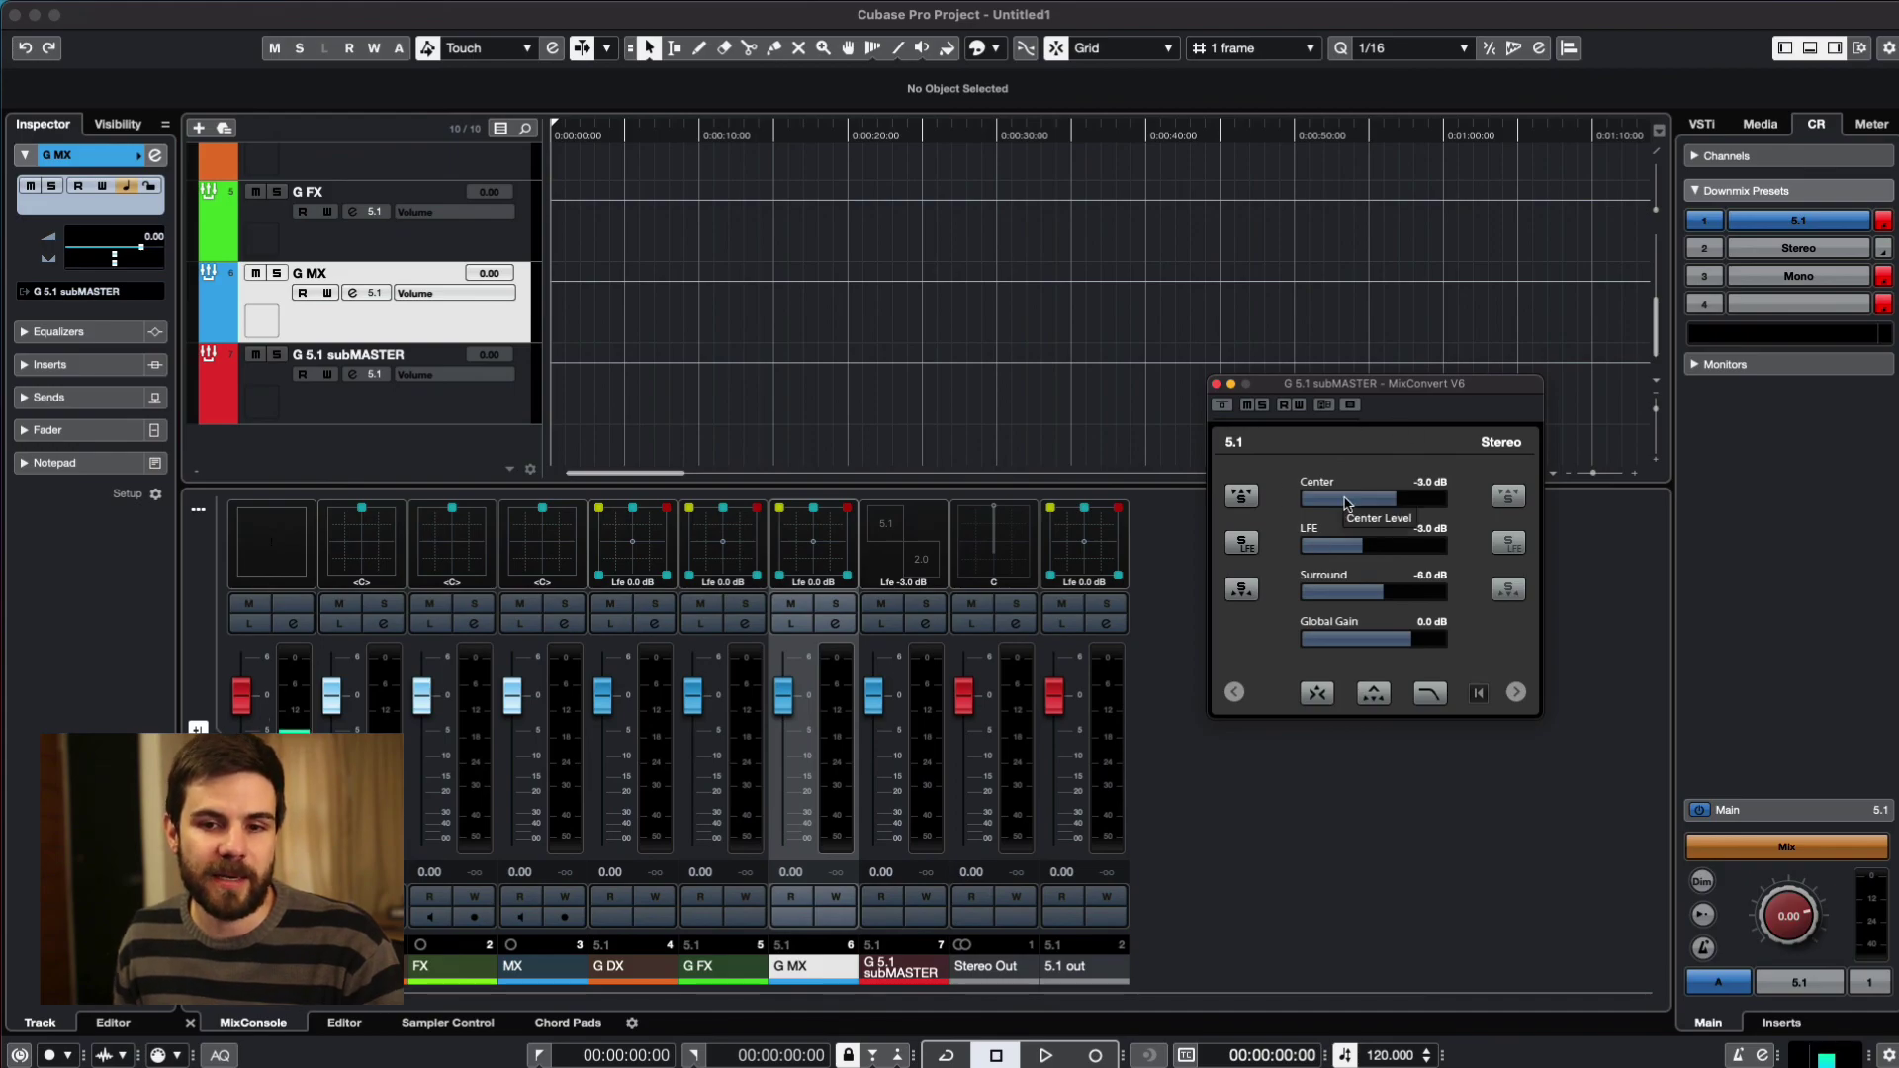
drag(1341, 390, 1339, 391)
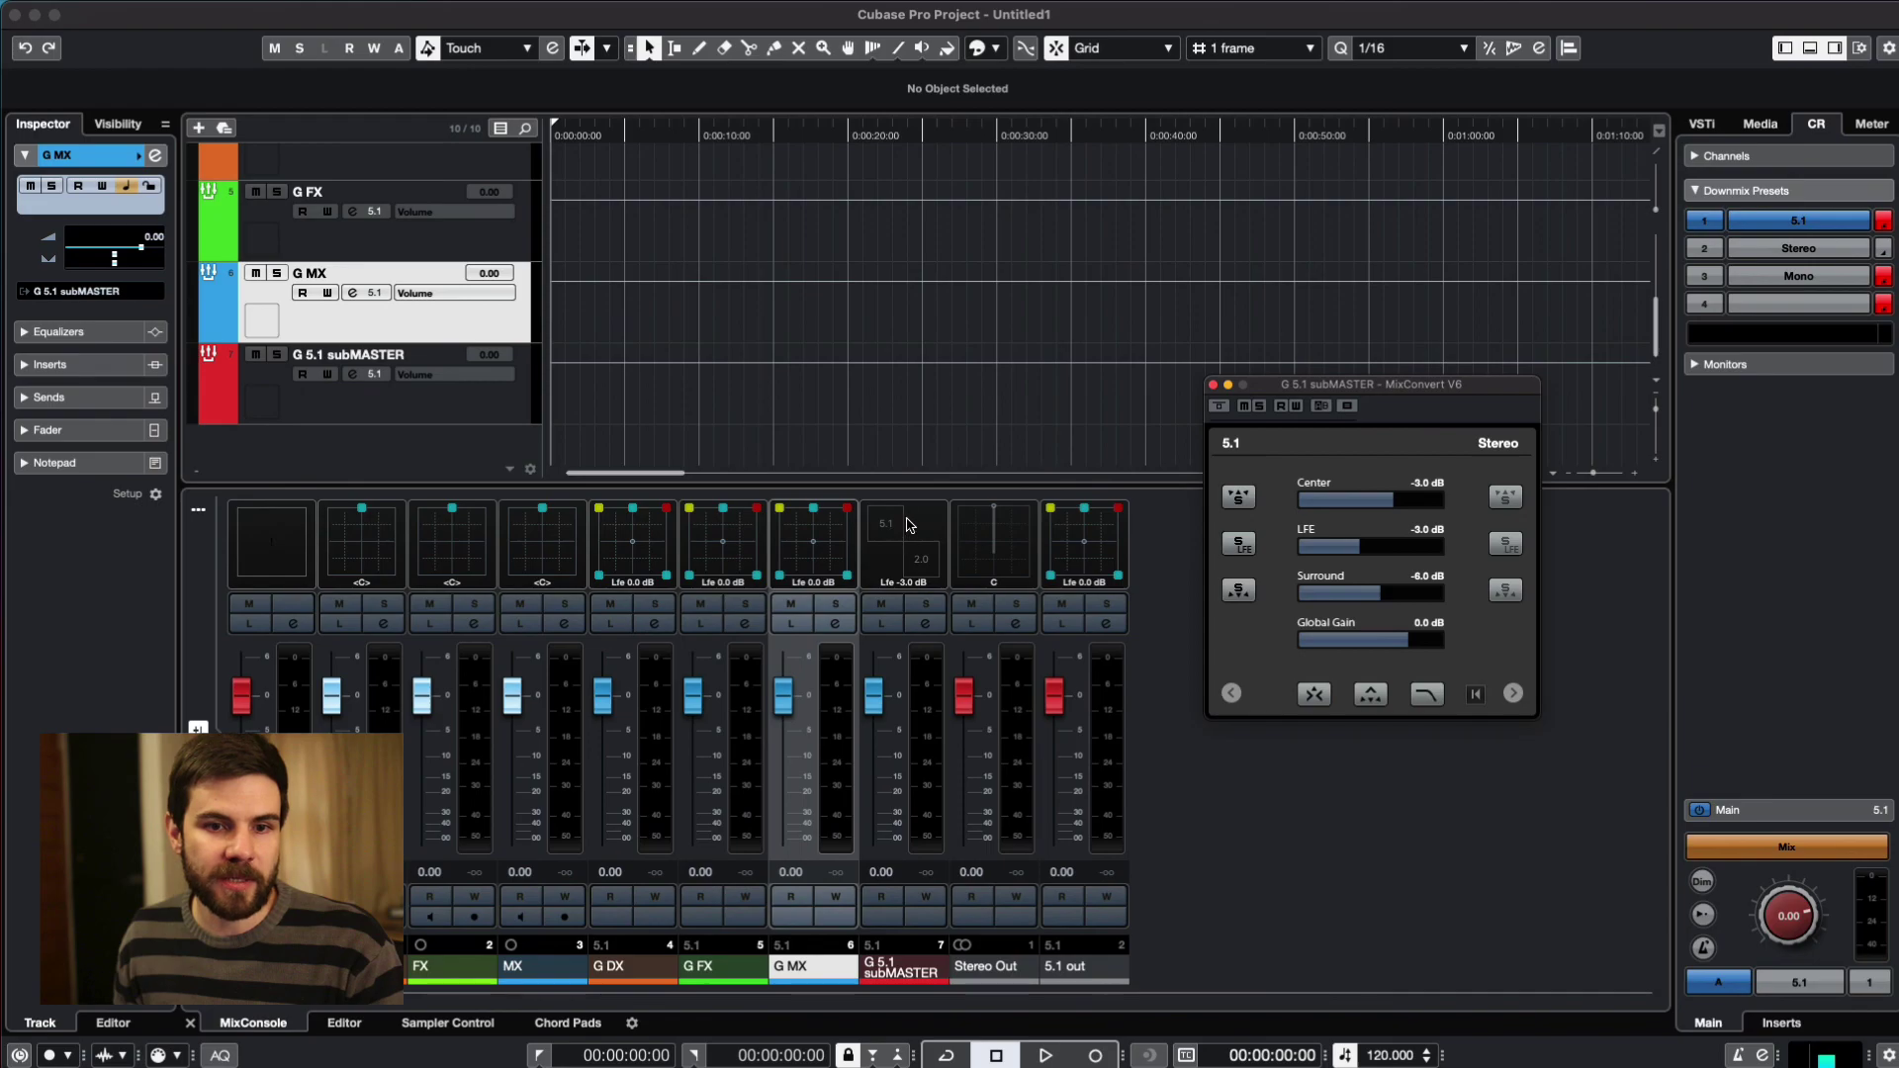
drag(807, 19, 798, 20)
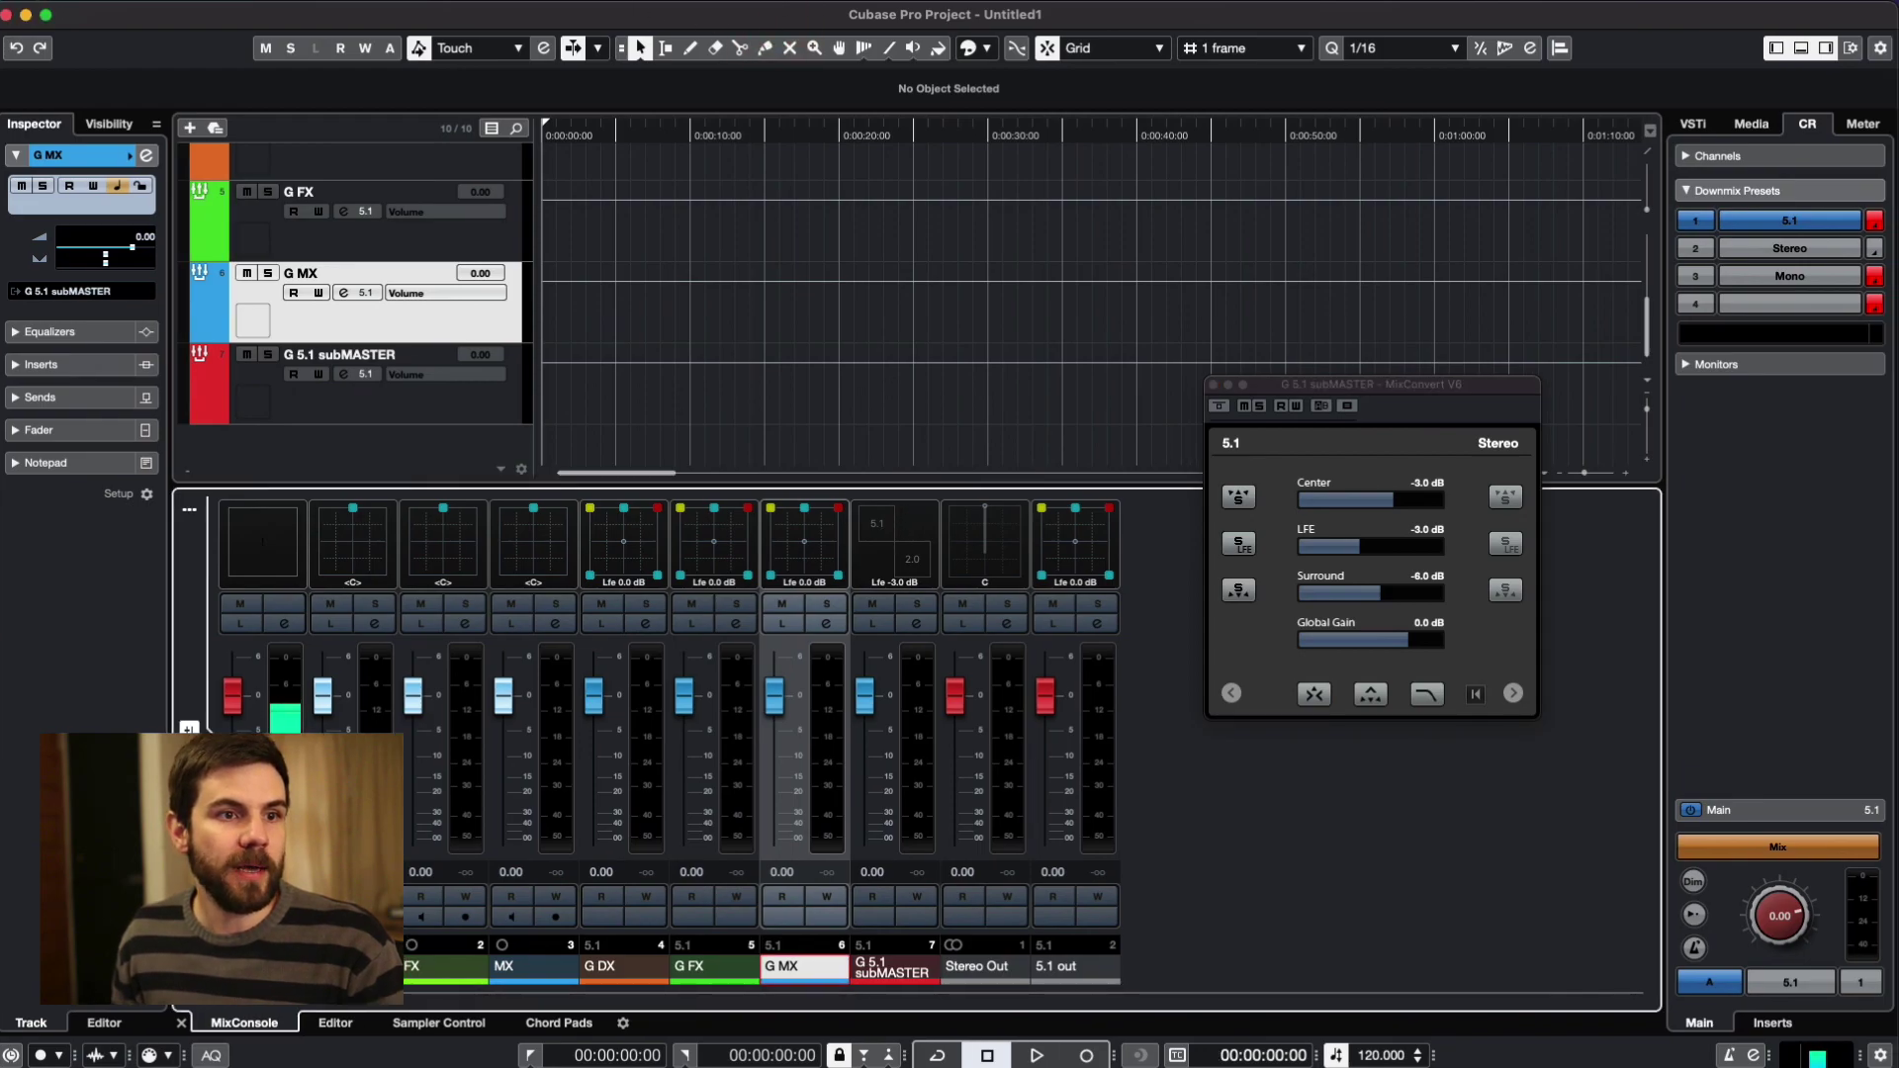
- In Audio Connections (F4), set Stereo Out as the main mix and close the window
key(F4)
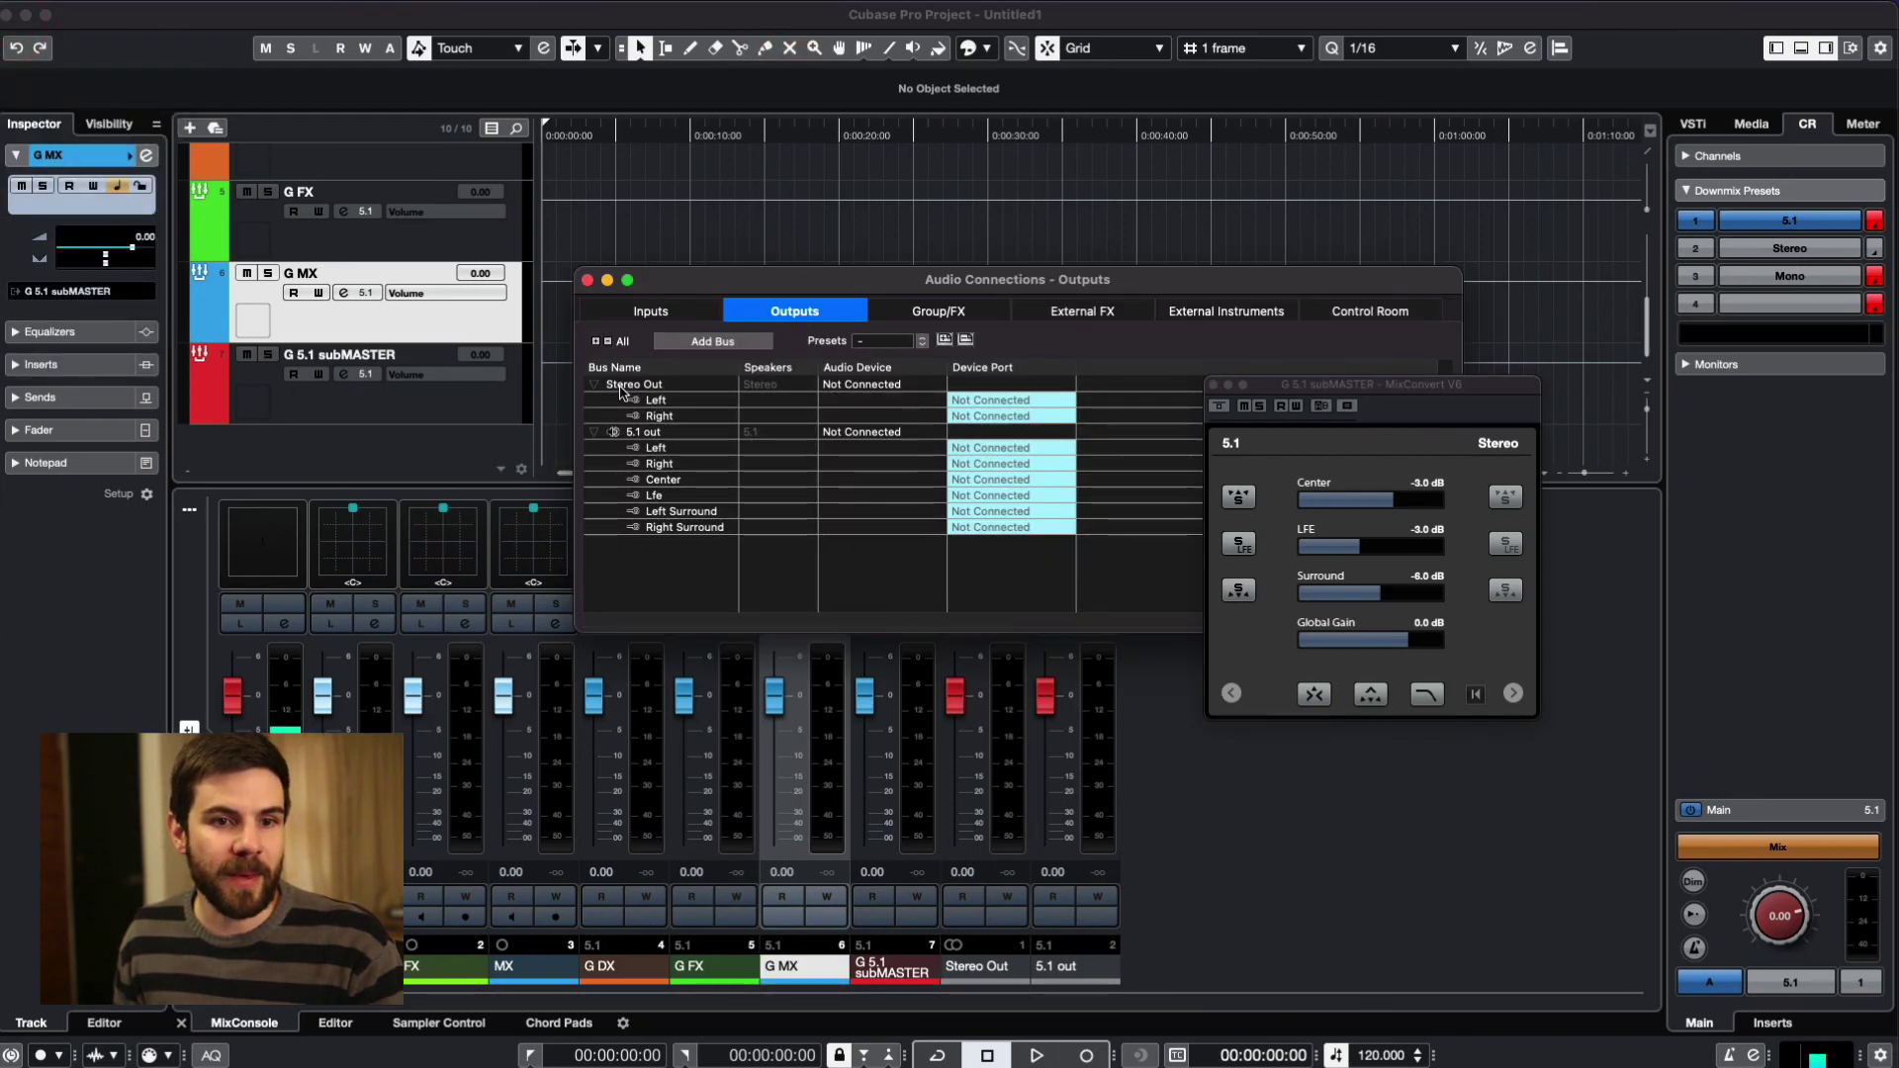
right_click(621, 386)
click(748, 467)
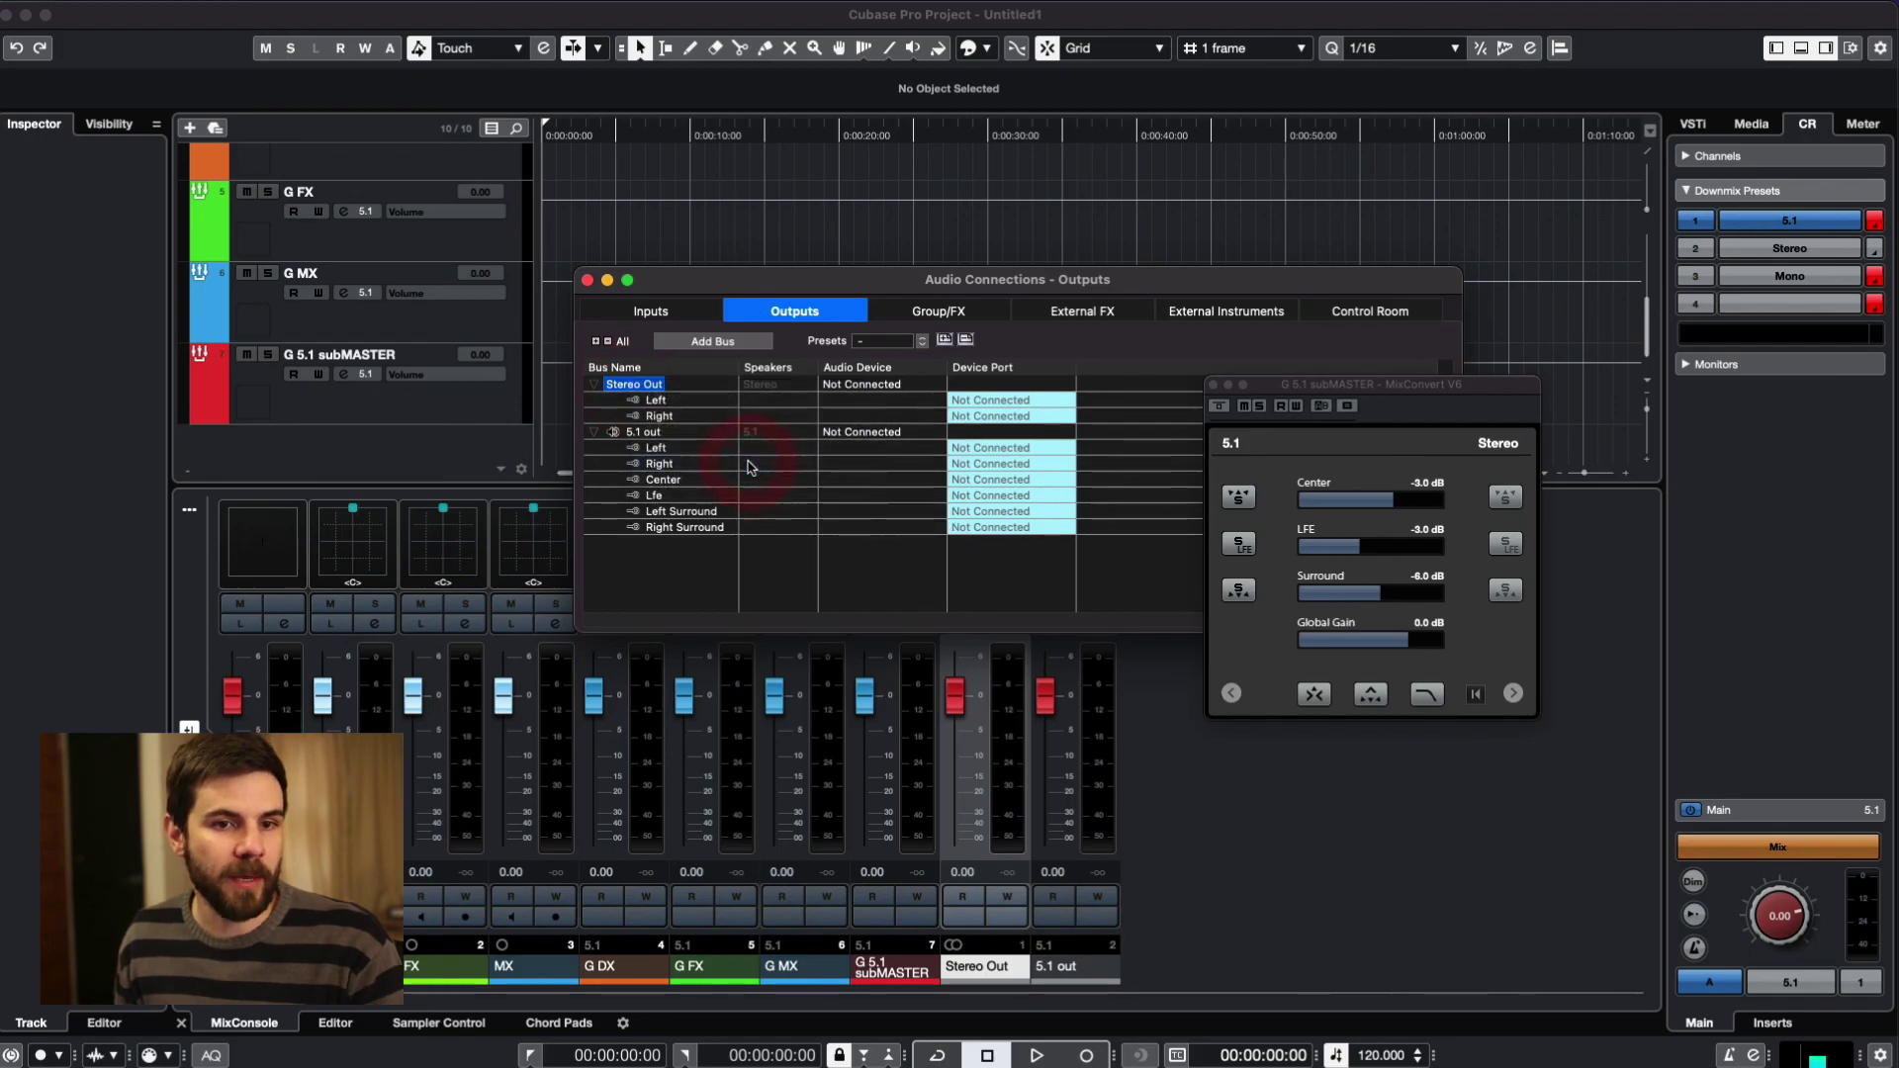
click(587, 280)
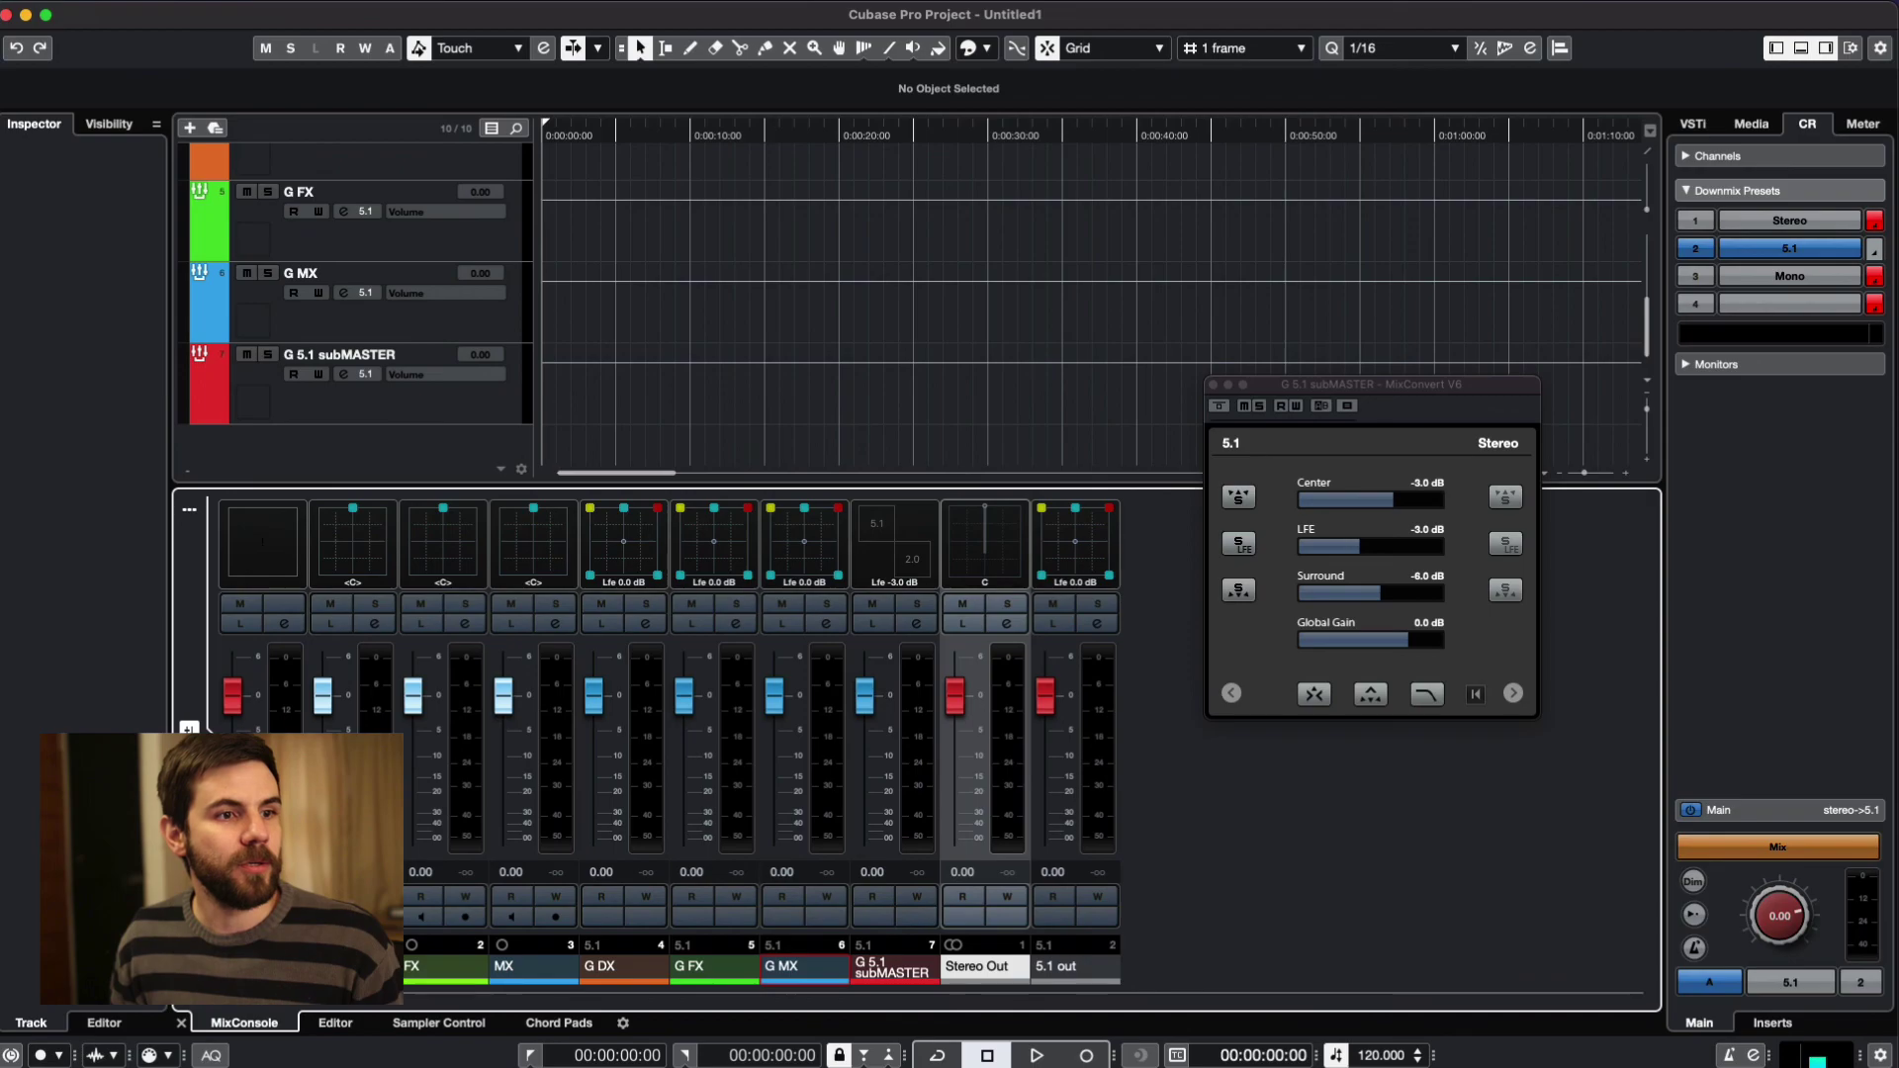
- Choose Stereo Out as the Export Audio Mixdown channel and close the dialog
key(super+e)
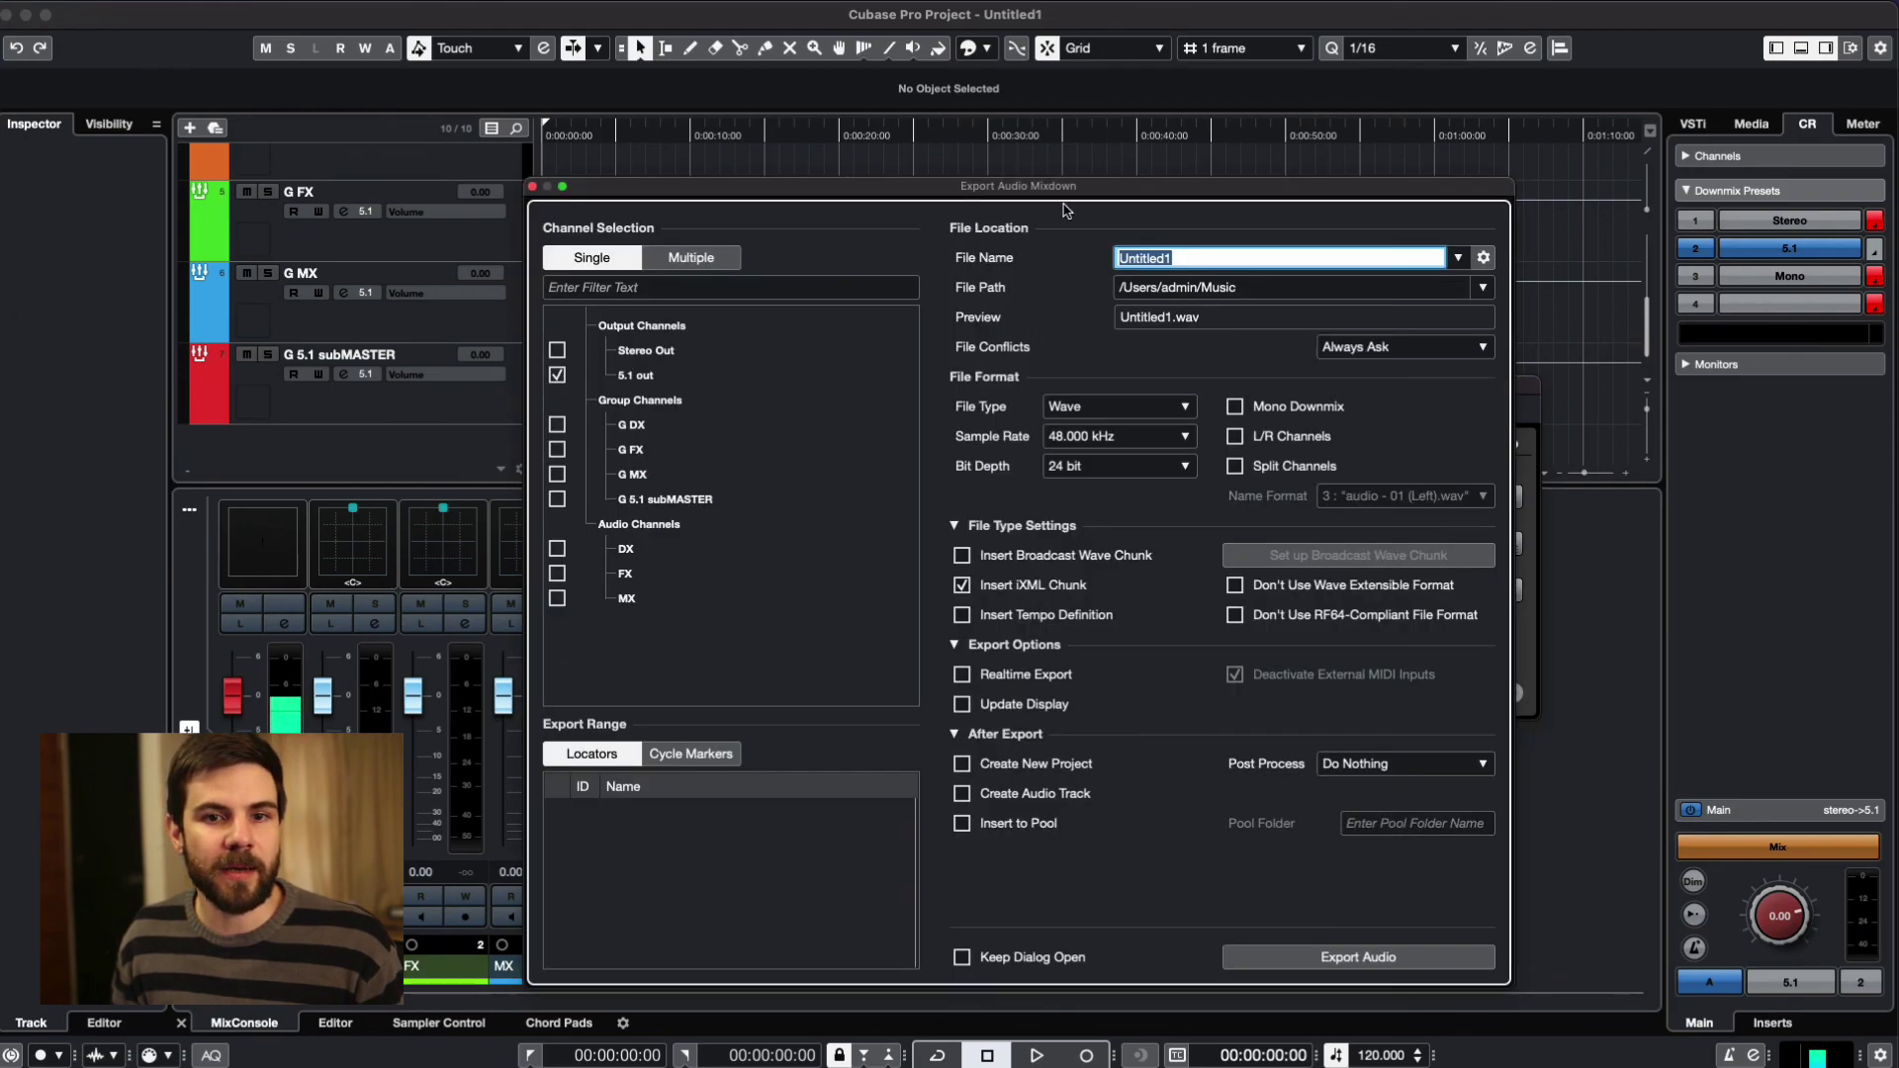
click(581, 346)
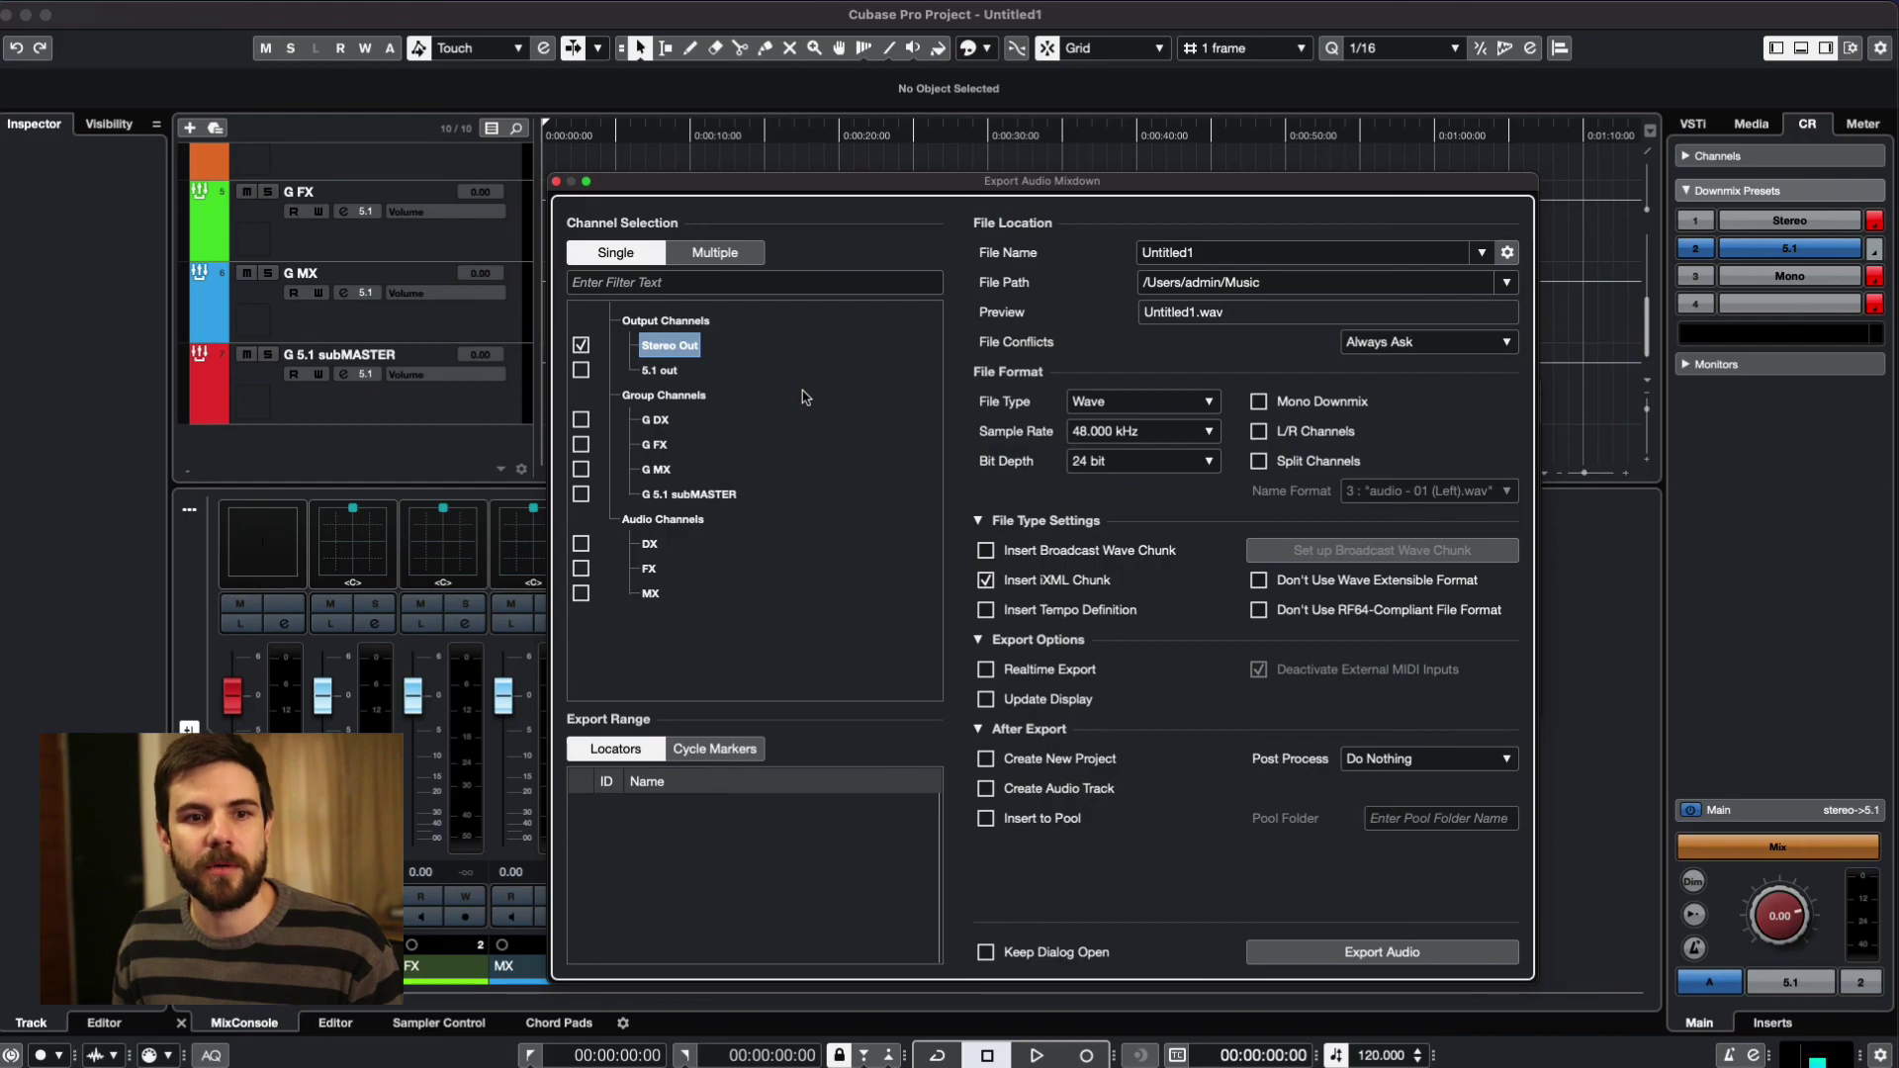
click(557, 182)
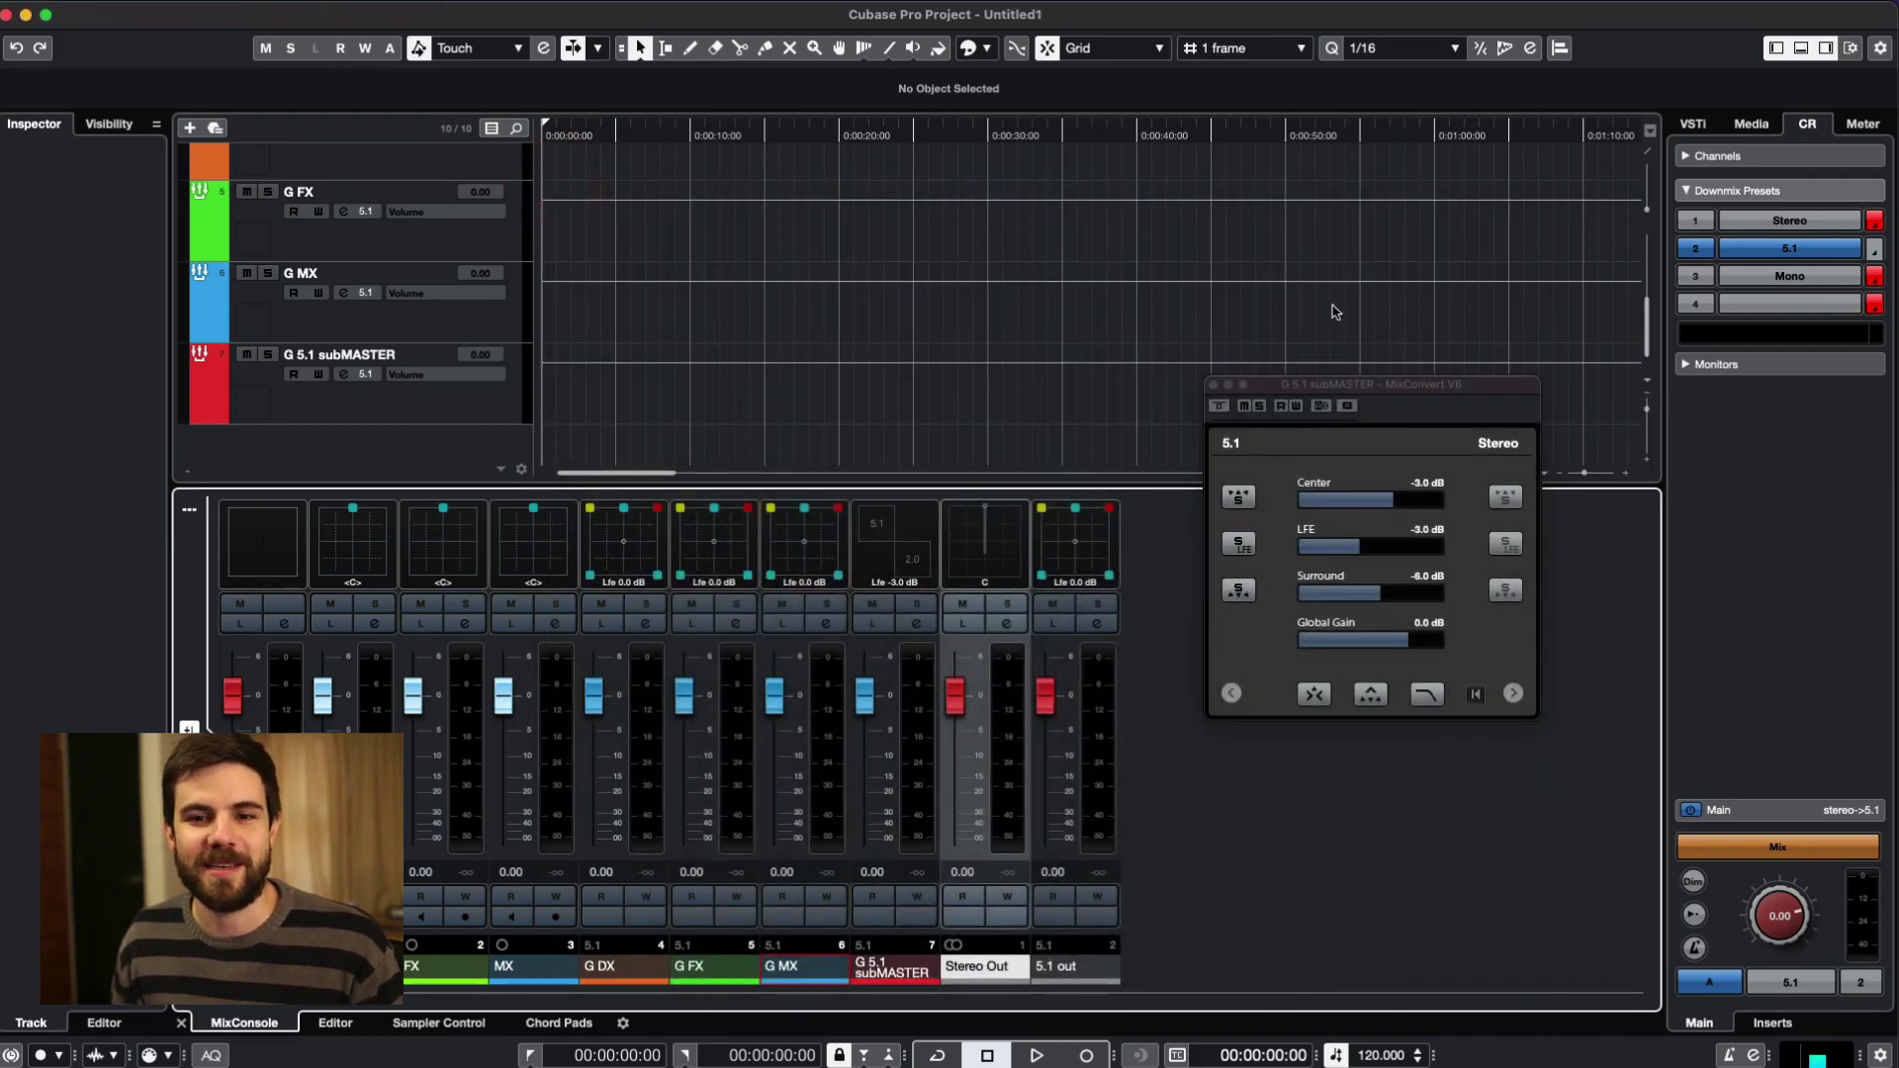